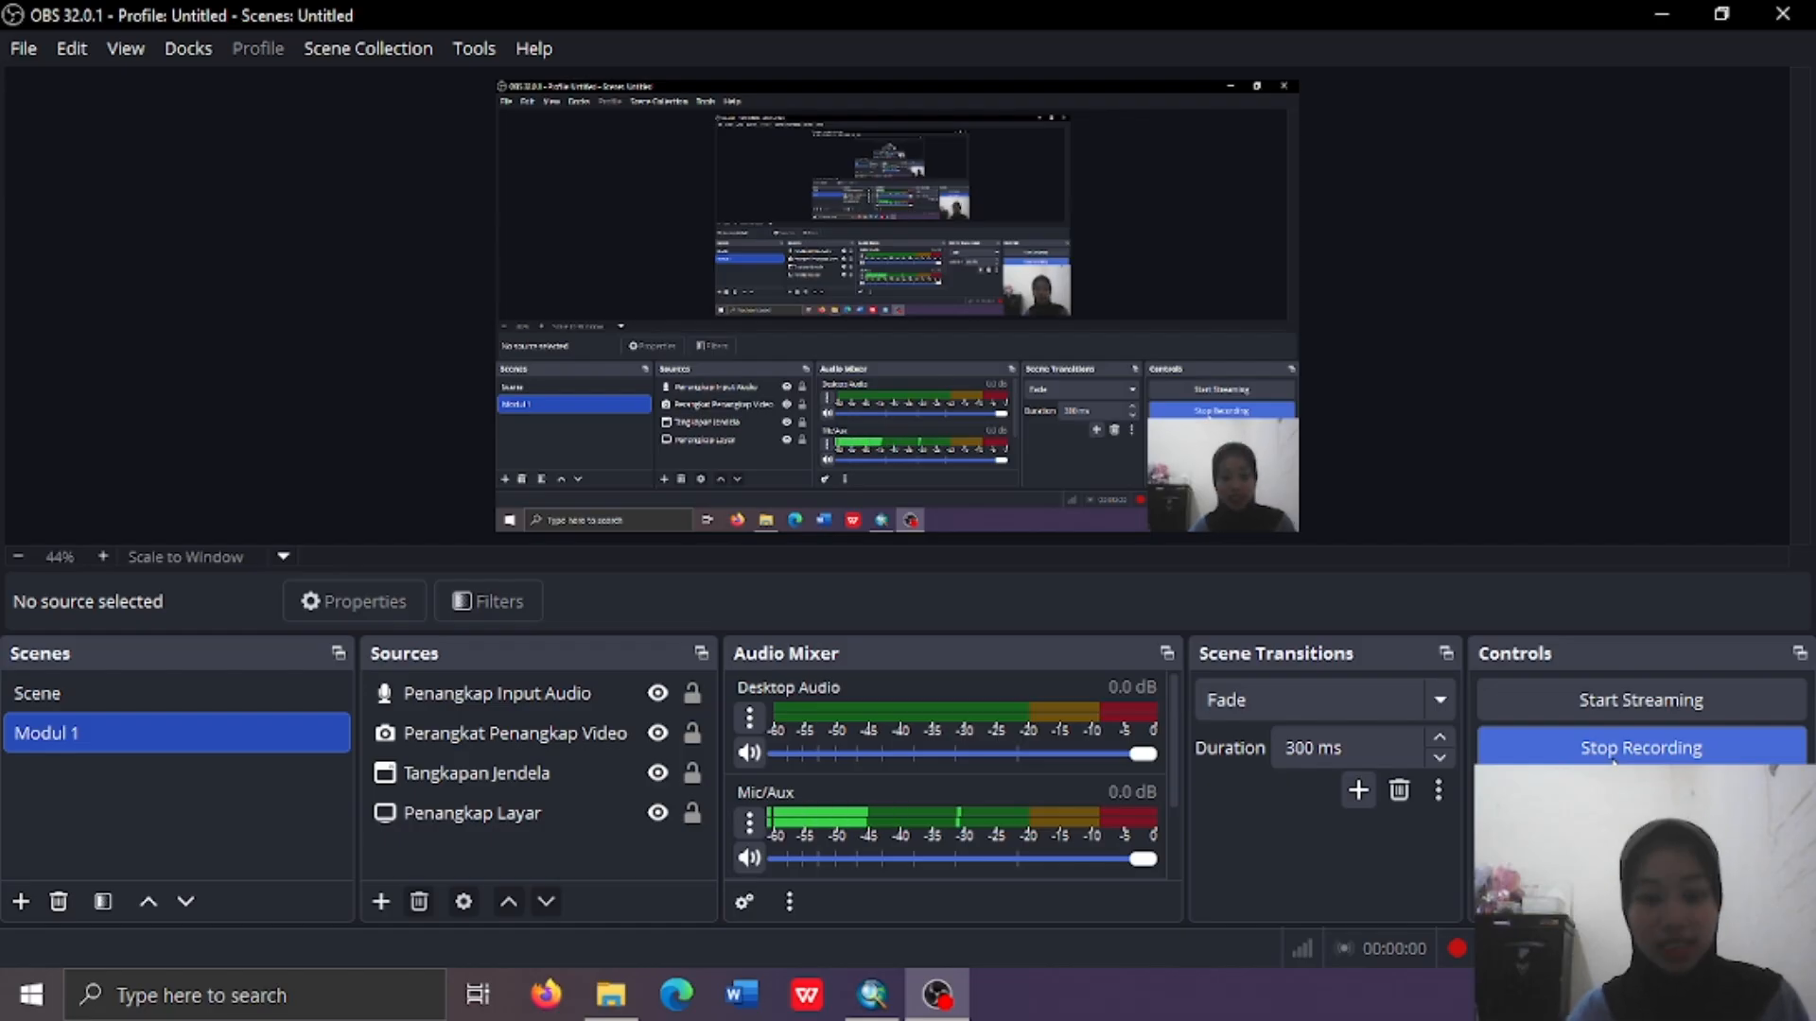
Switch to the untitled ArcMap document
mouse_move(901, 963)
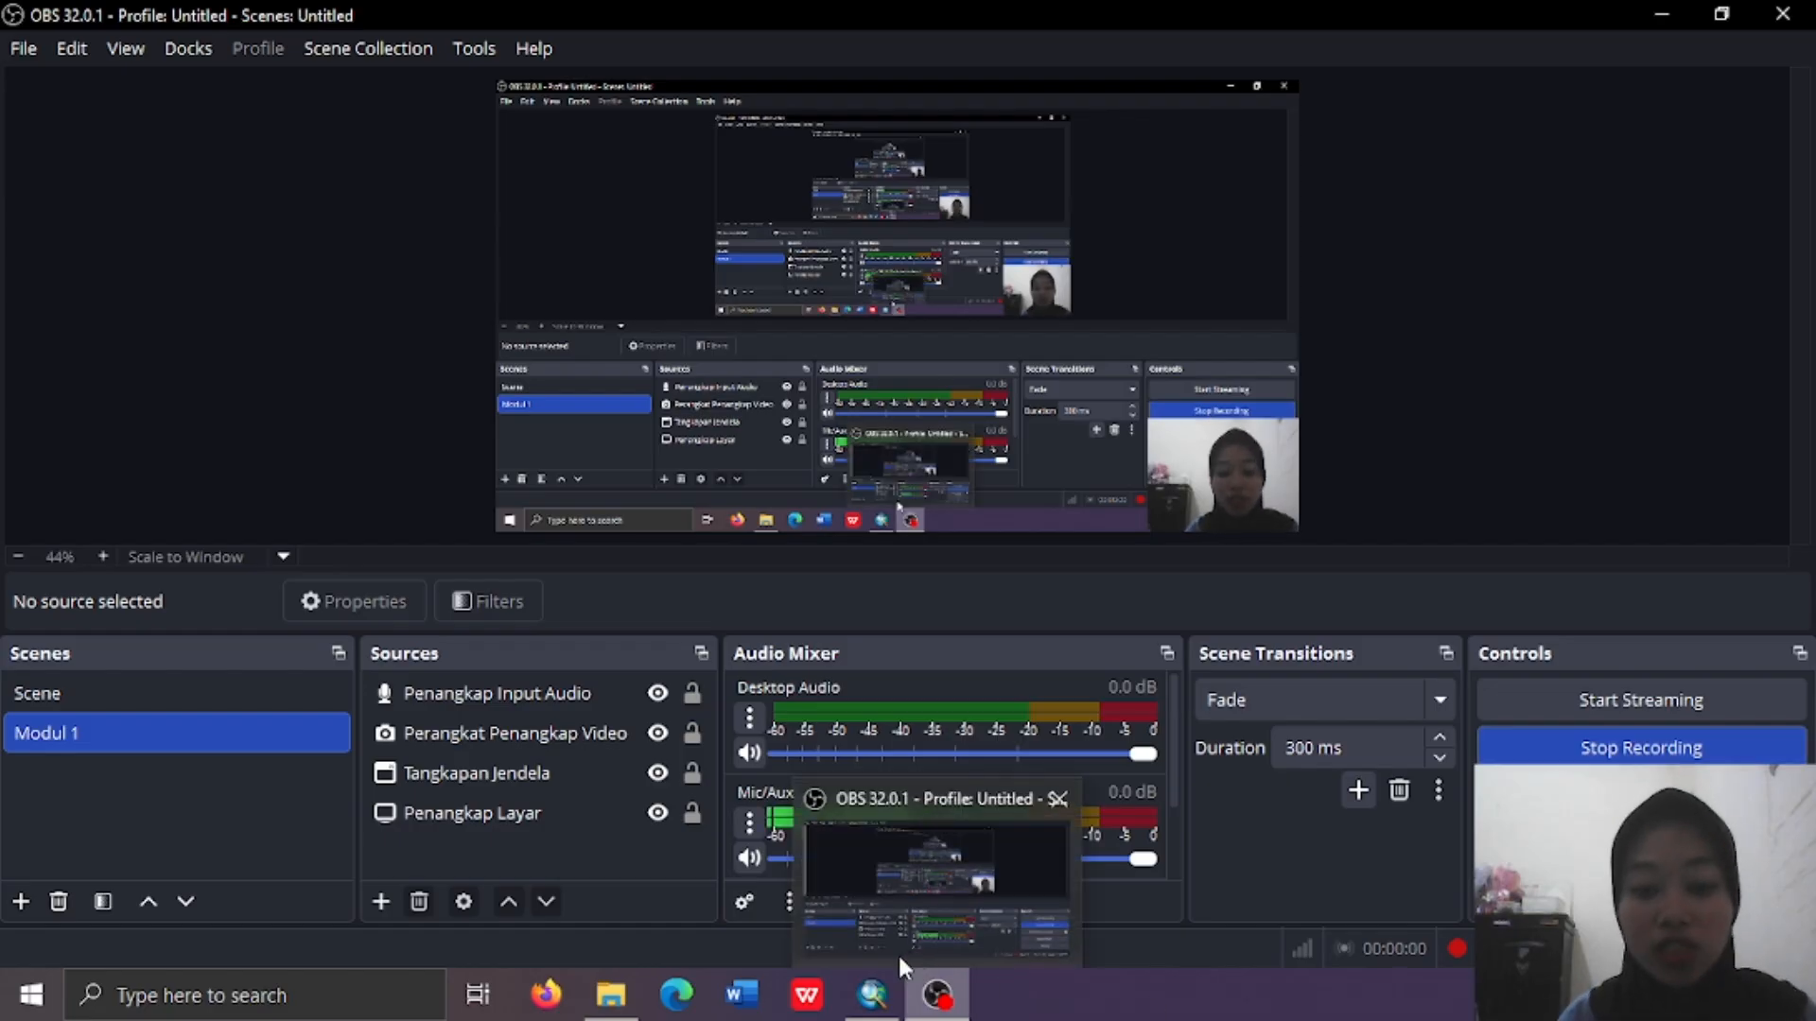
click(871, 998)
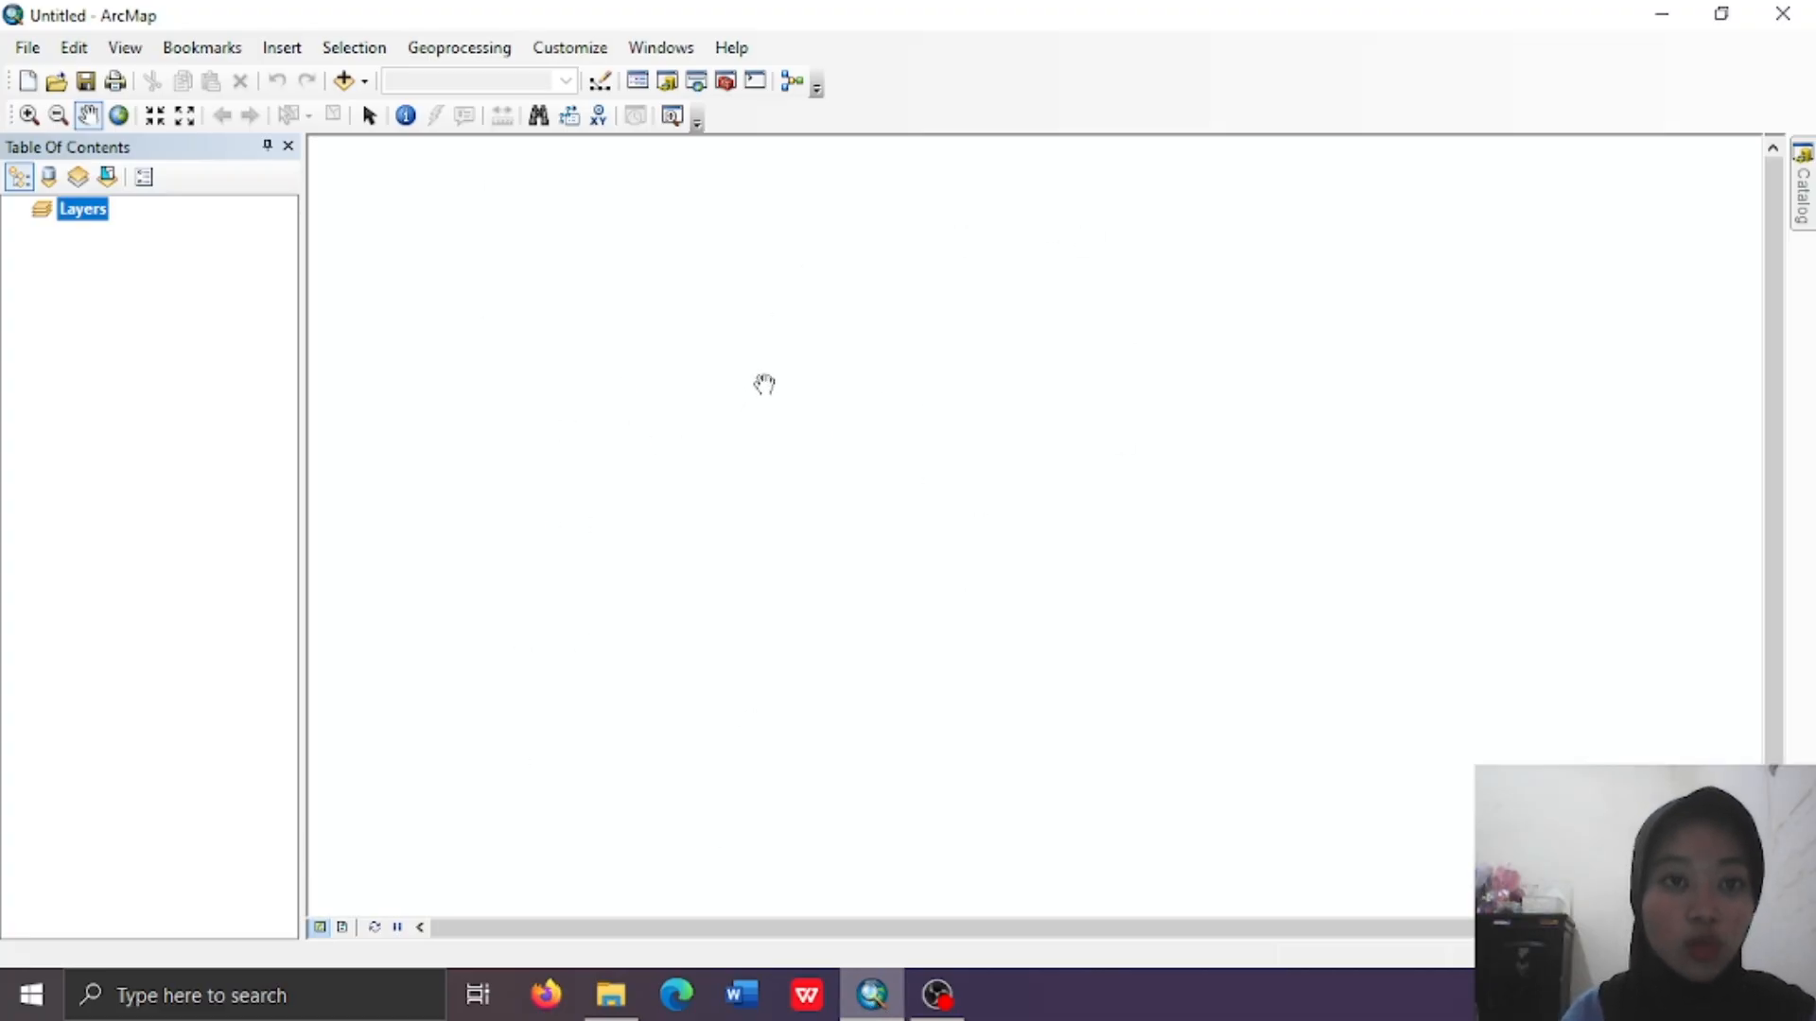
click(482, 51)
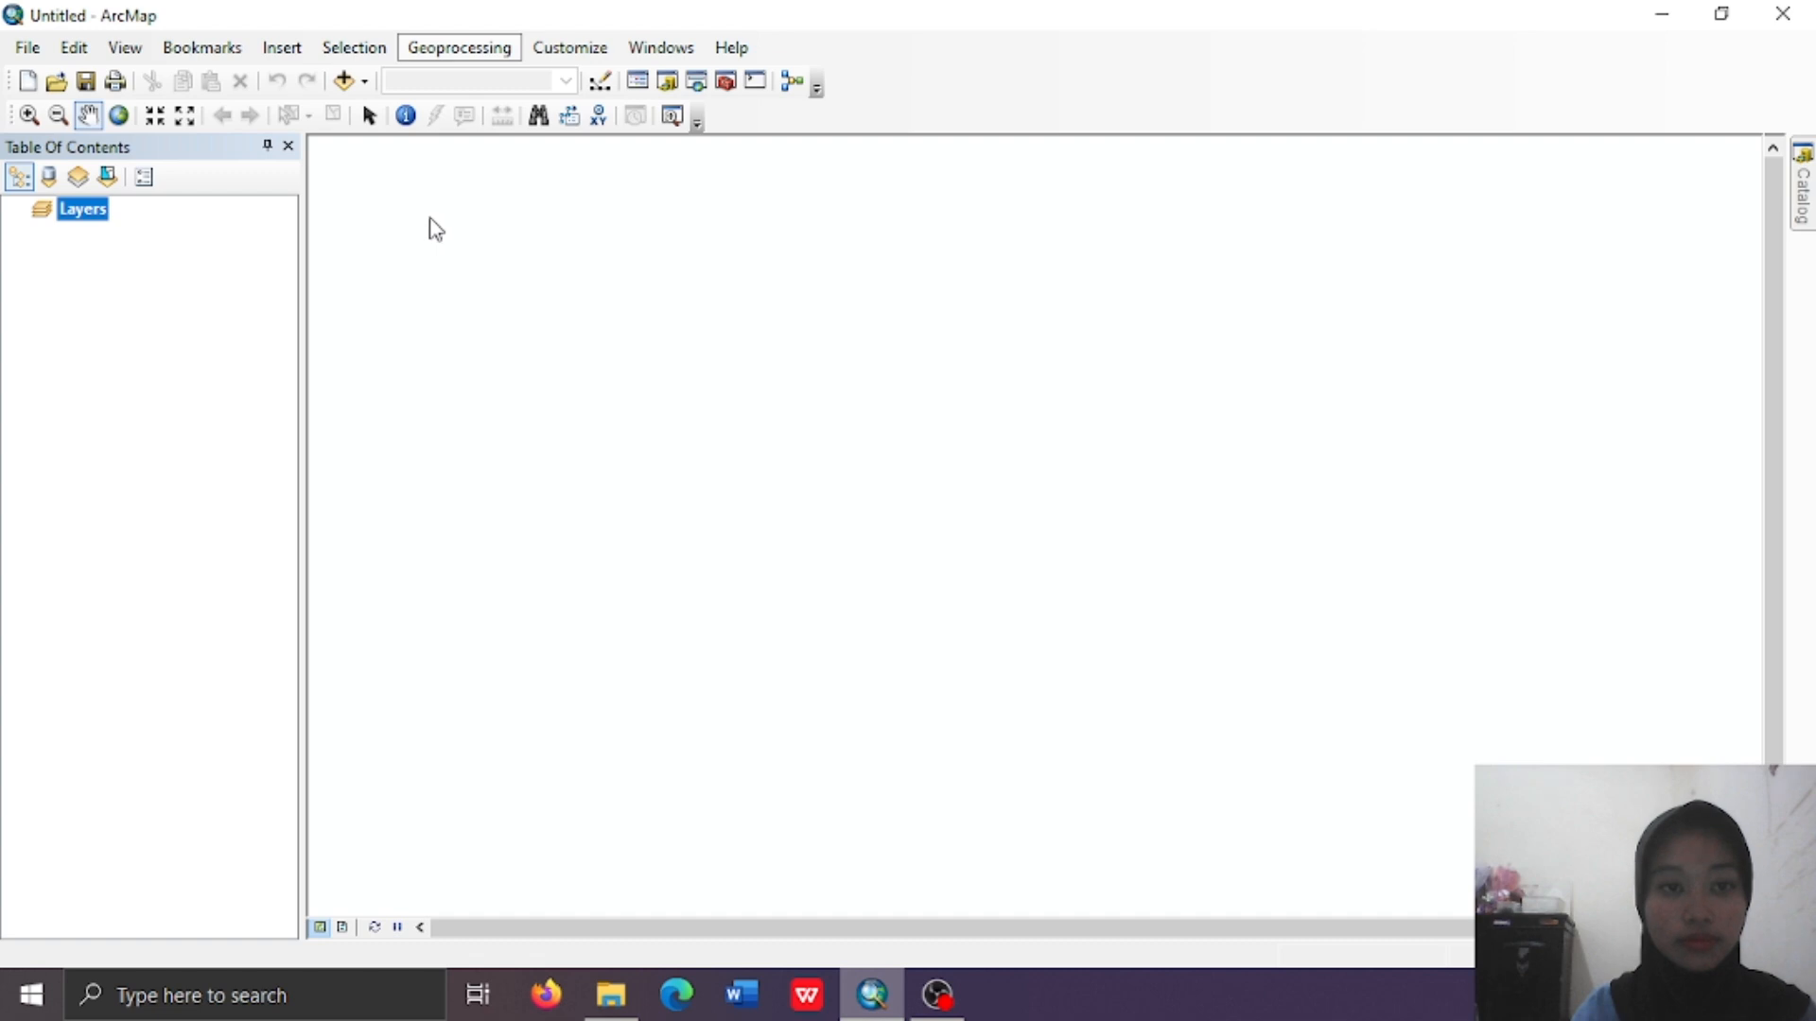
click(507, 46)
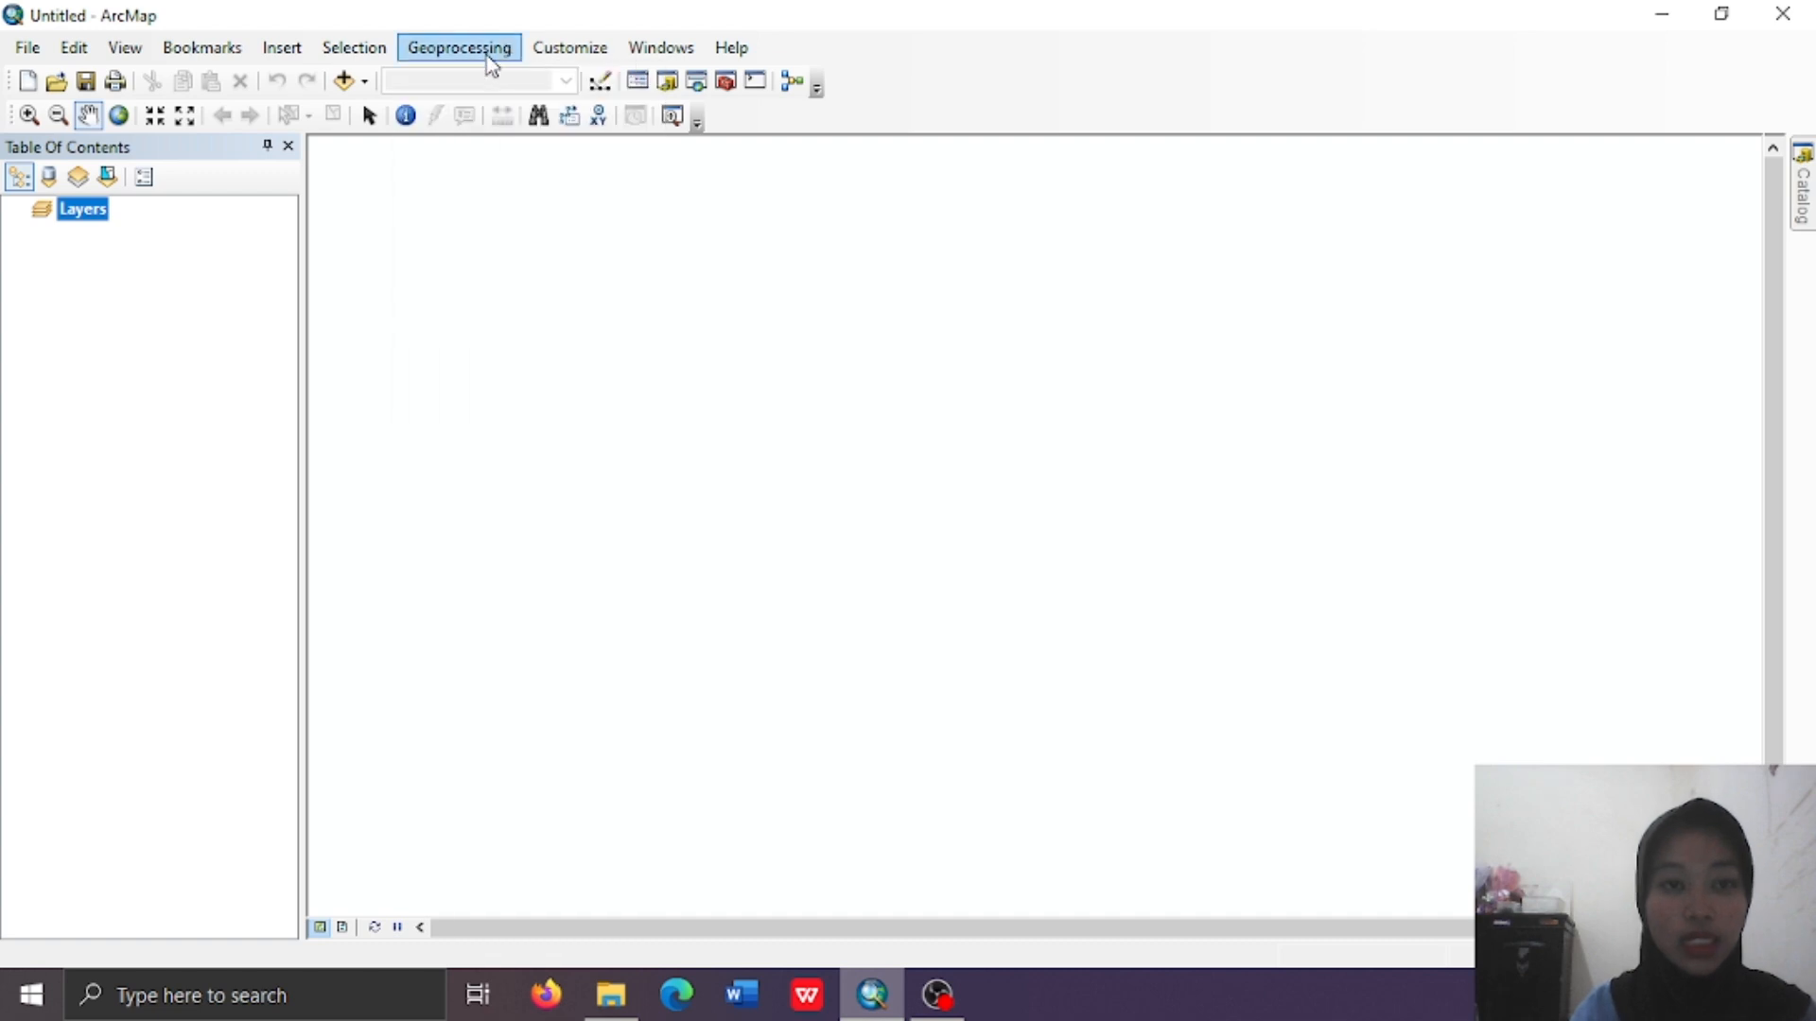
click(486, 50)
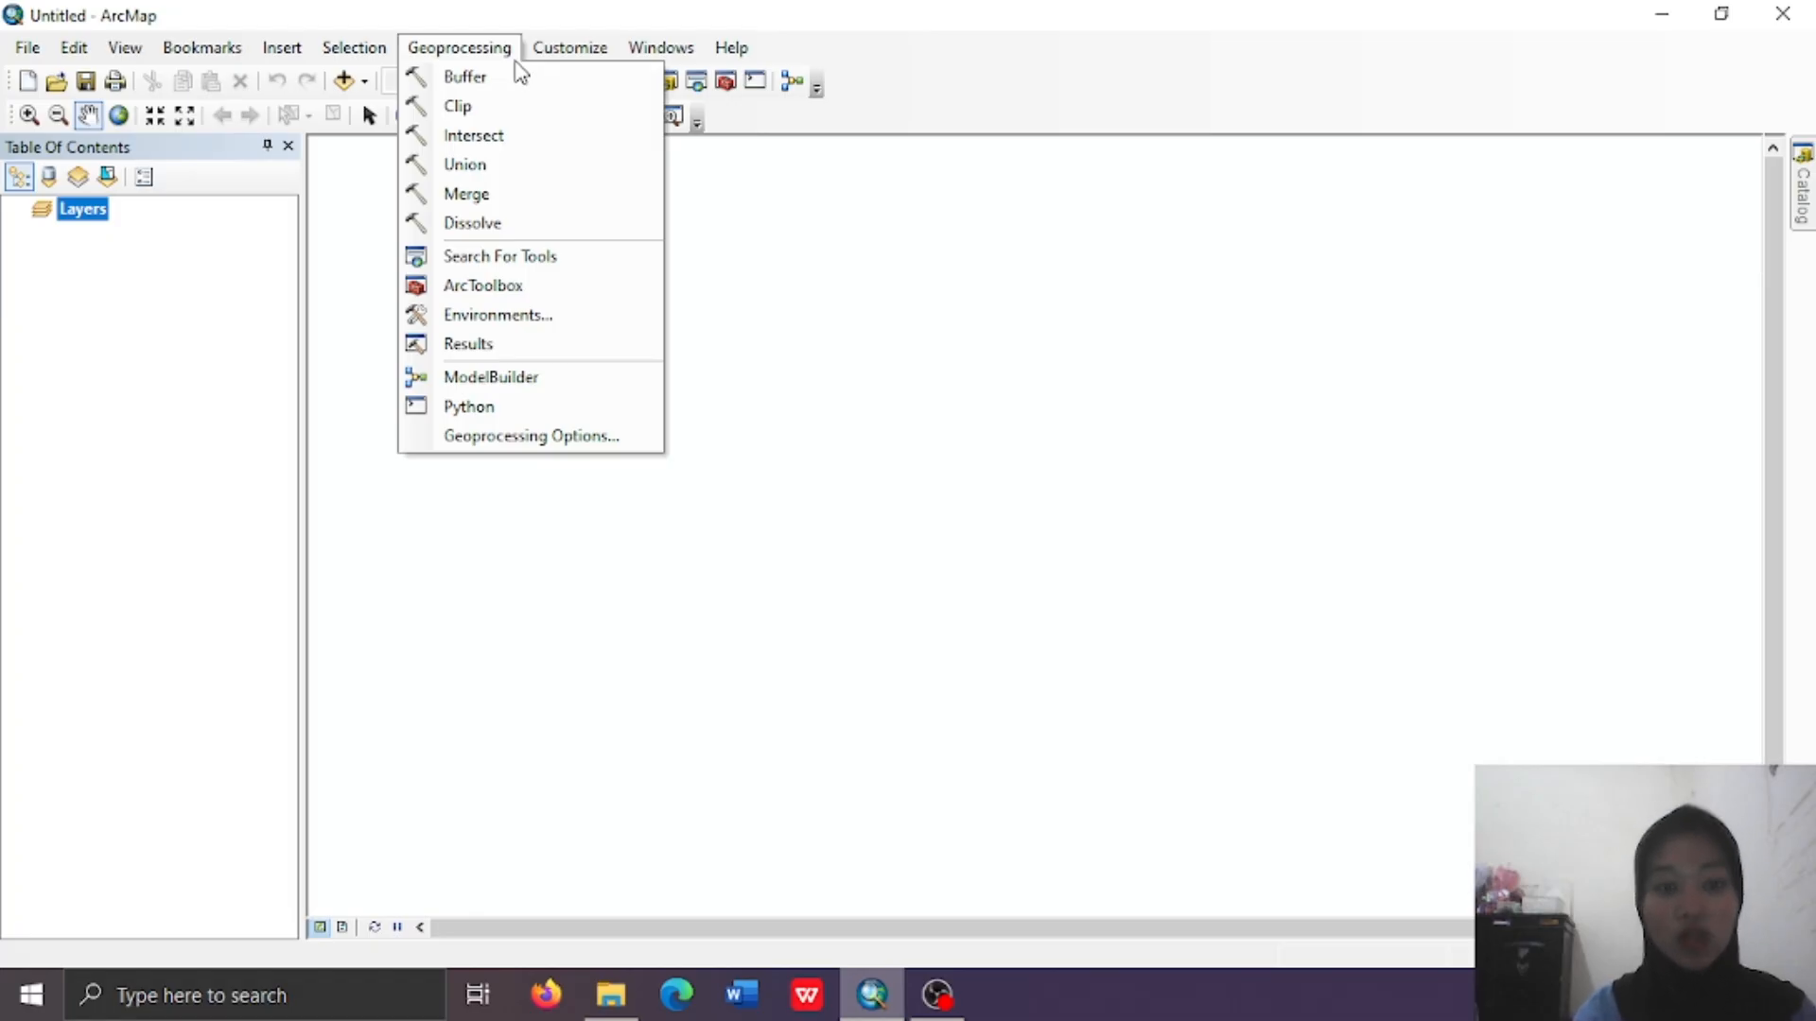
click(811, 266)
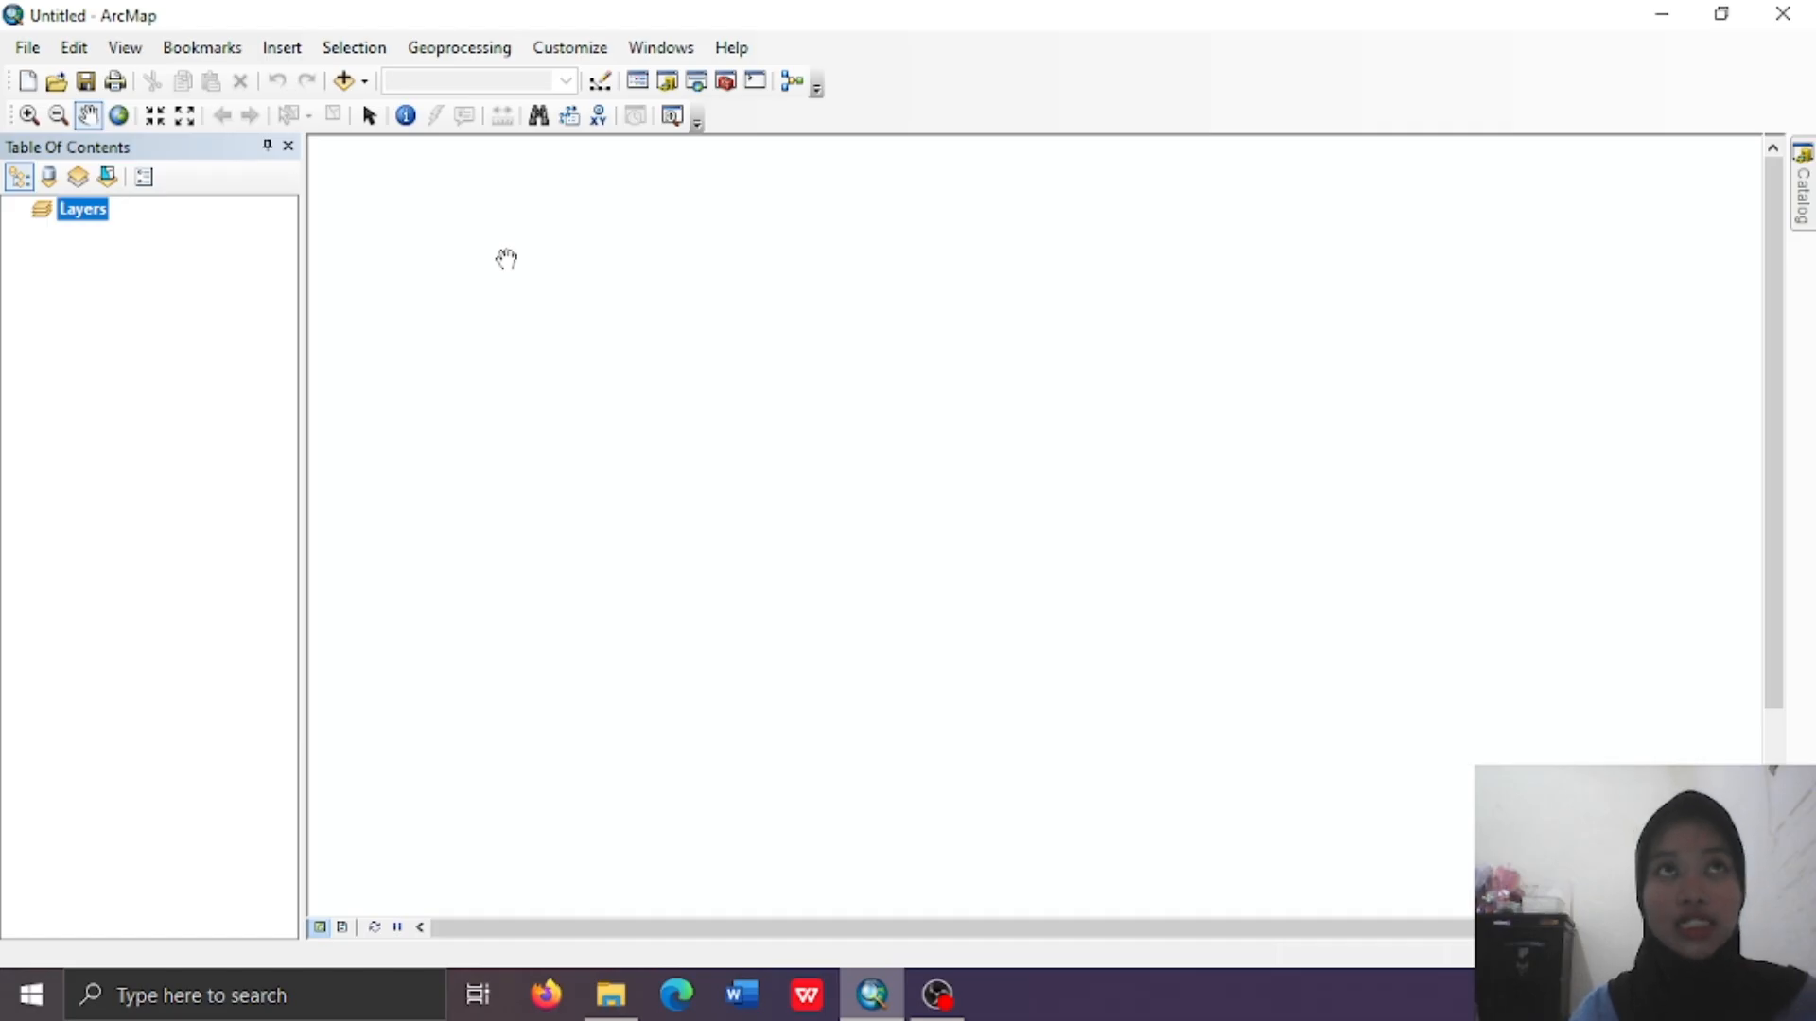
Add ADMINISTRASI_AR_KECAMATAN from the BatasWilayah dataset of the 2022_RBI25K_KAB_PATI_KUGI50_20221231.gdb geodatabase in KAB PATI to the map
click(342, 84)
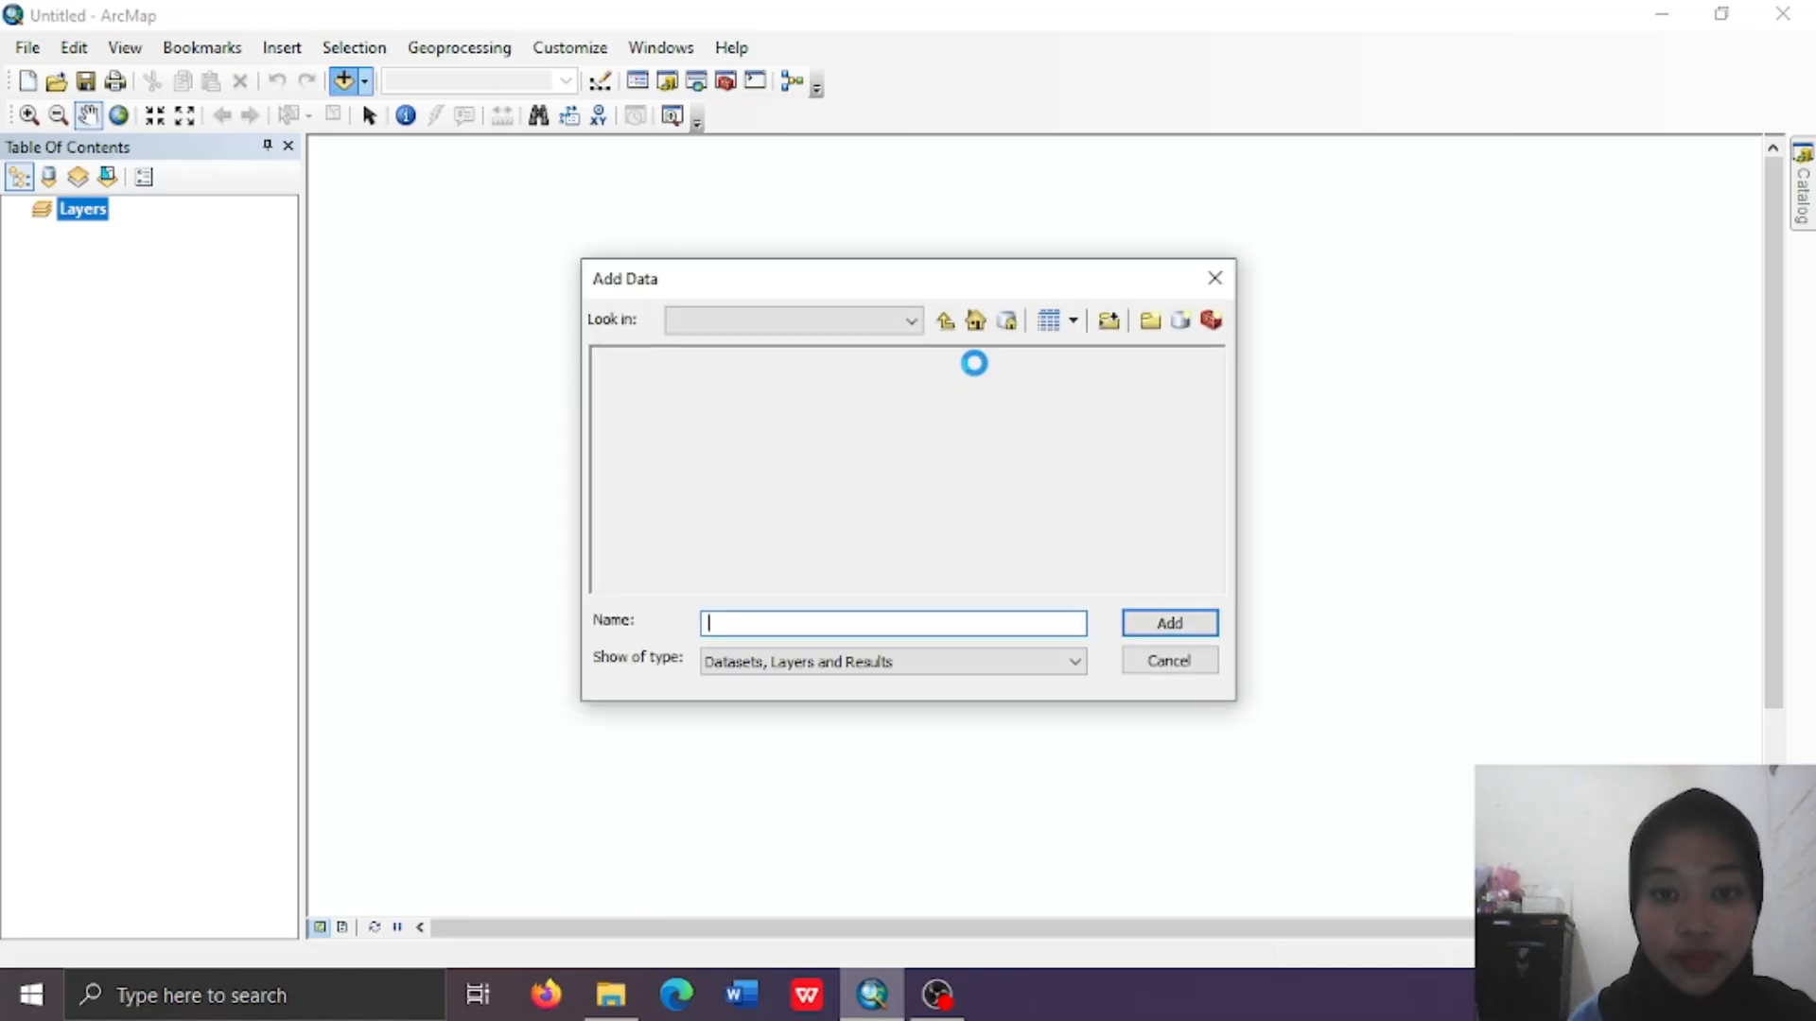
click(950, 329)
click(951, 329)
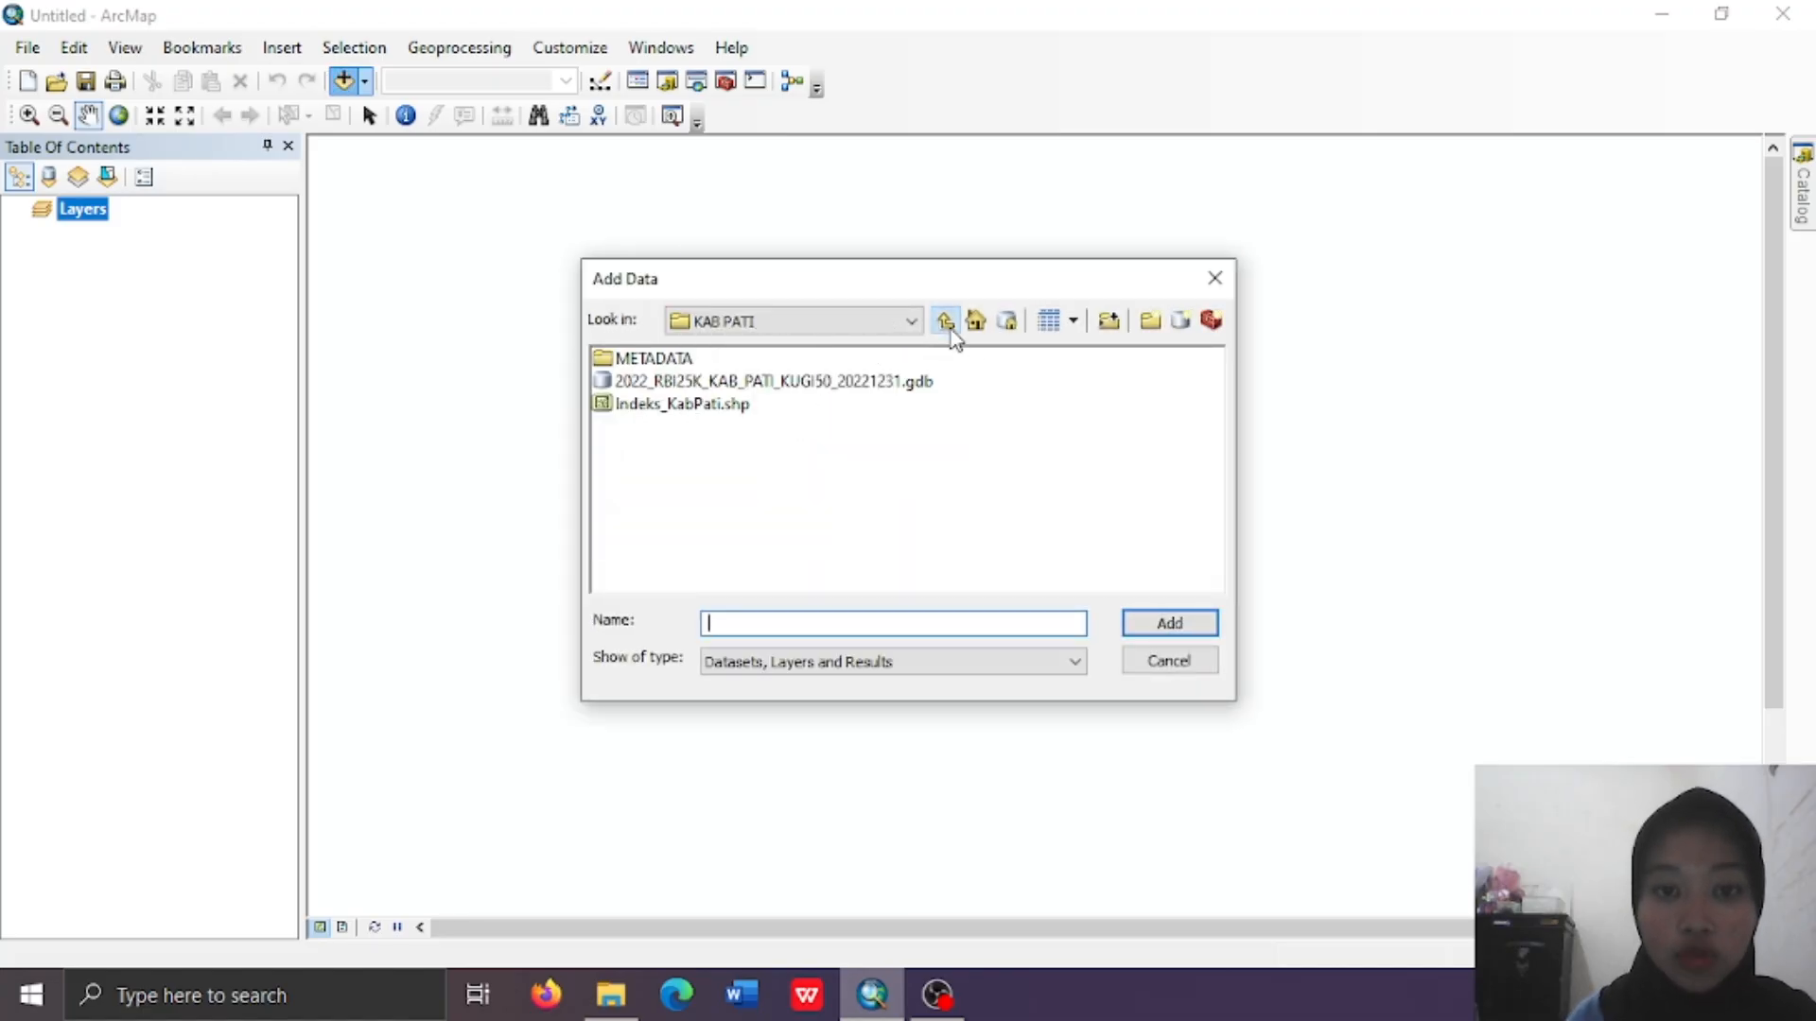
click(945, 322)
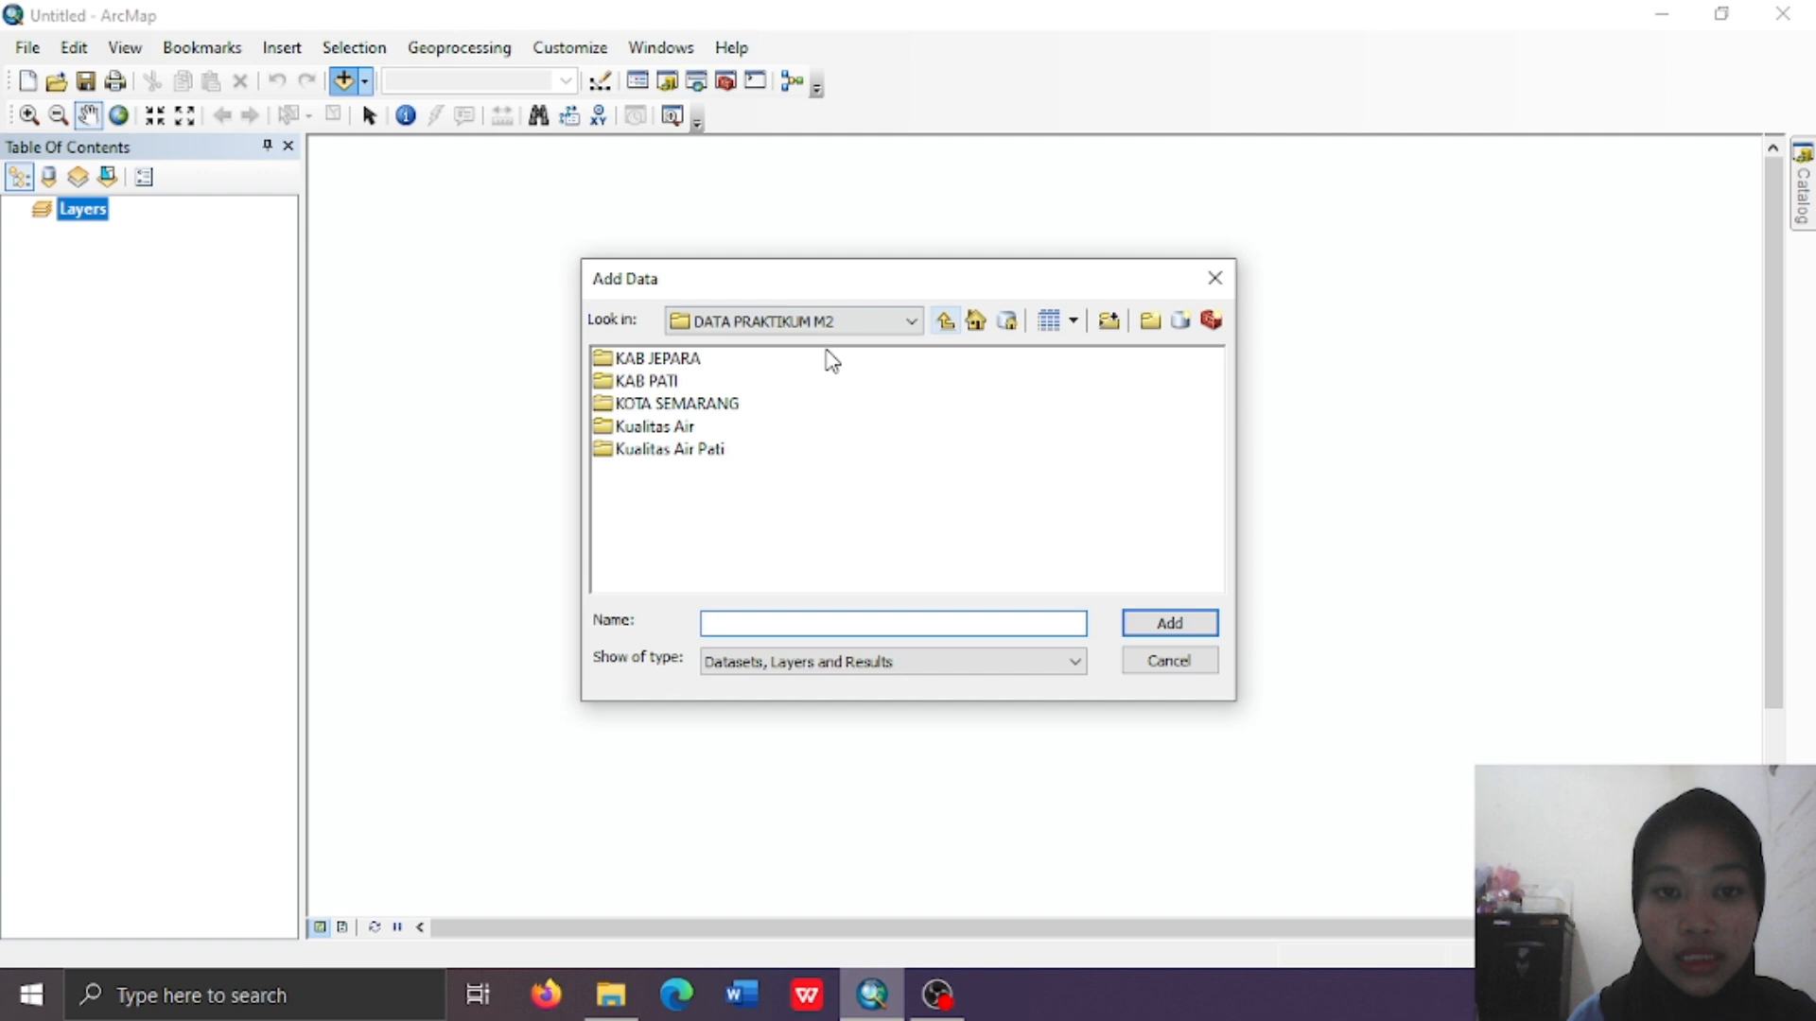
double_click(648, 381)
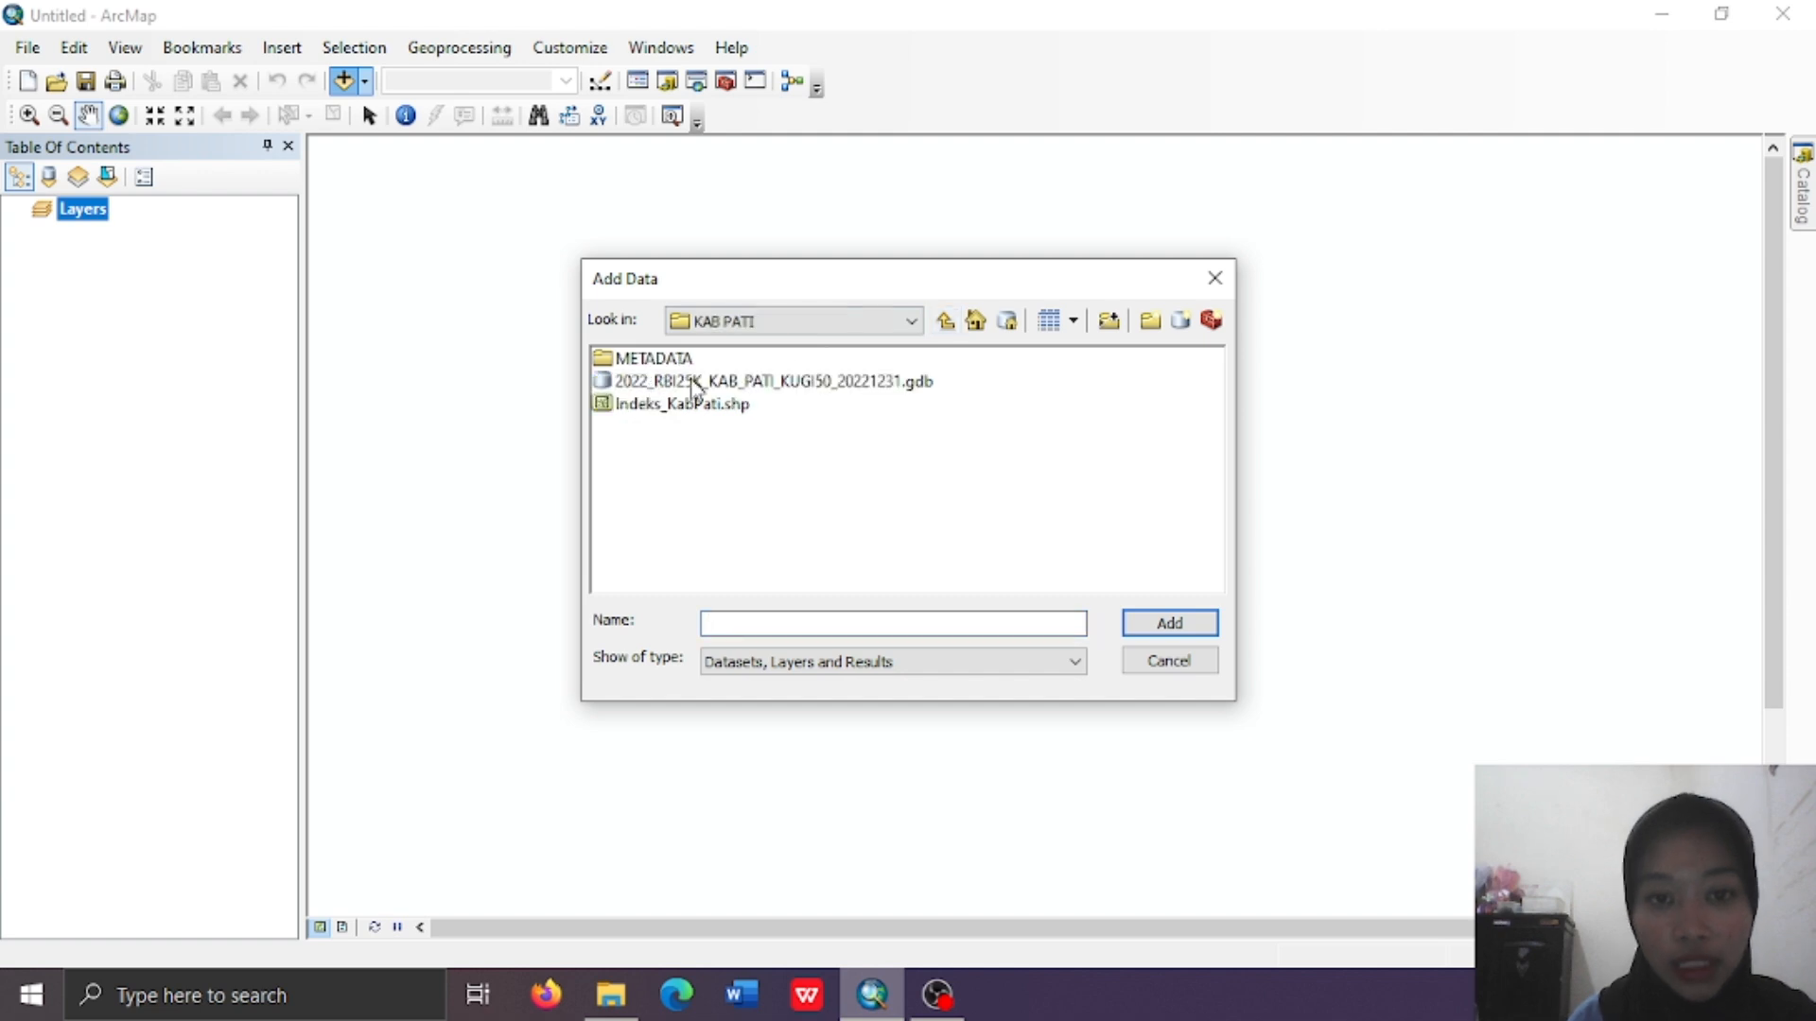
double_click(695, 382)
double_click(673, 362)
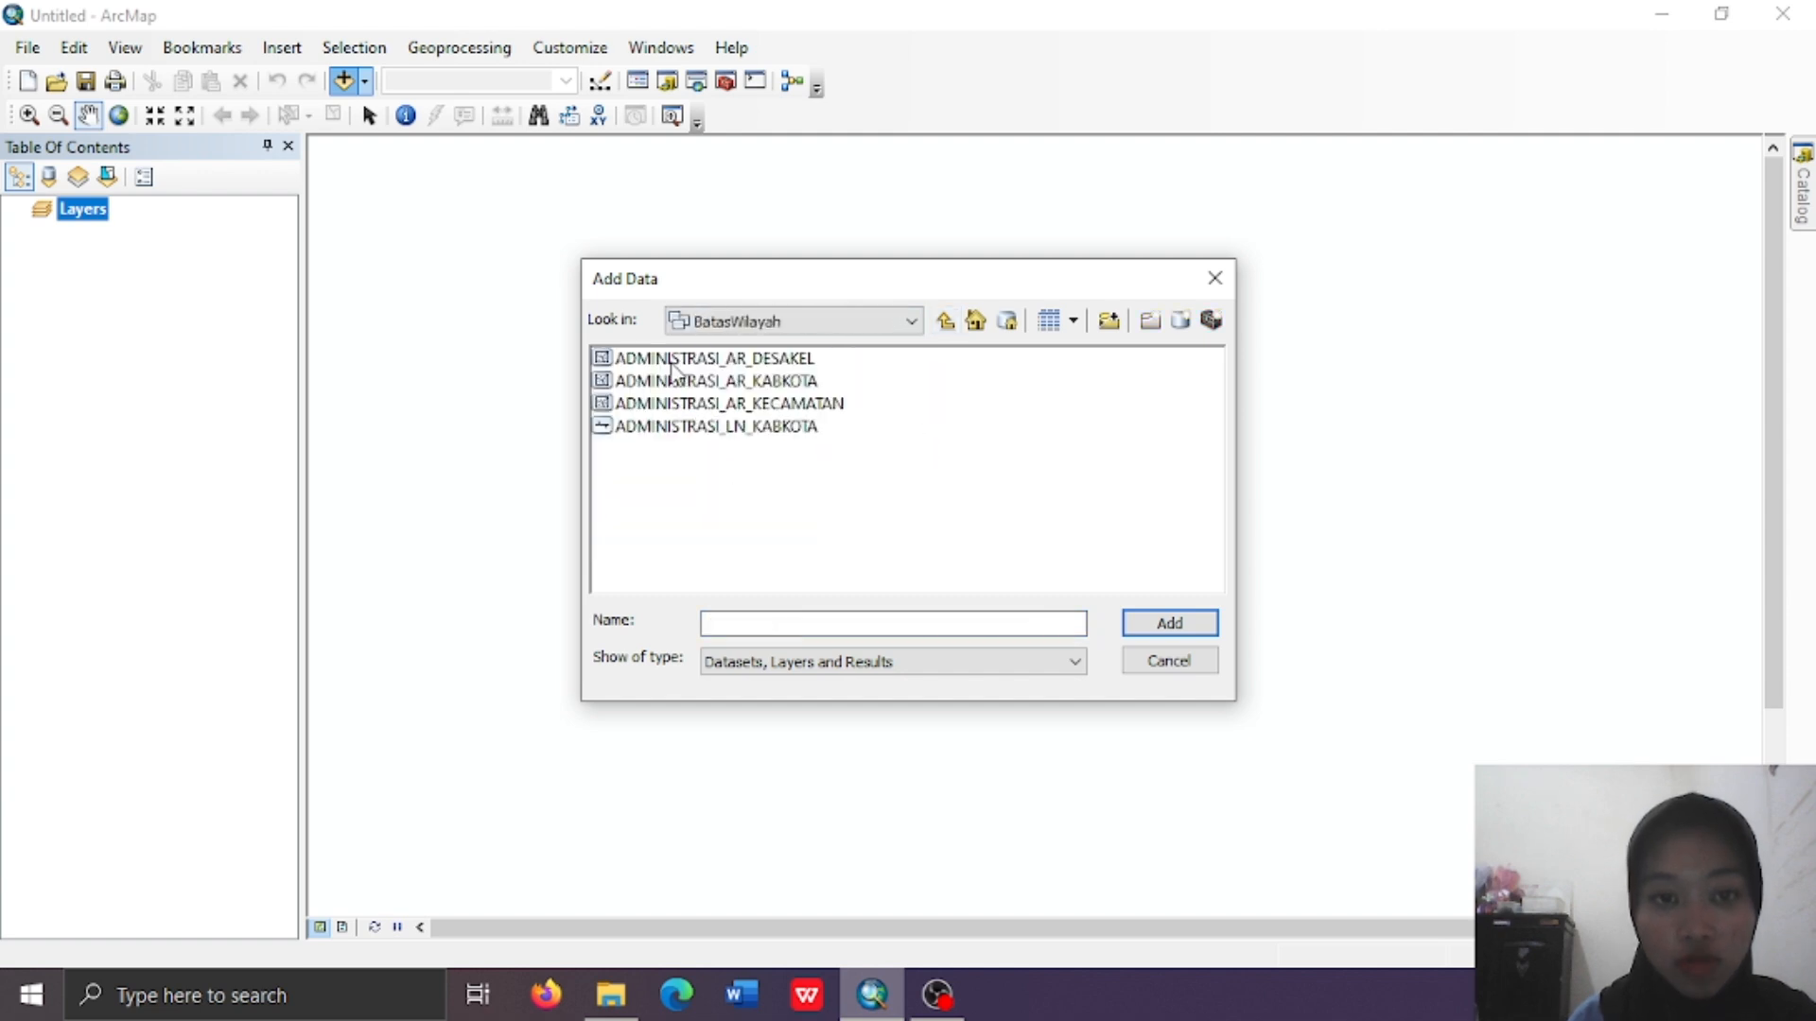
click(700, 404)
double_click(700, 405)
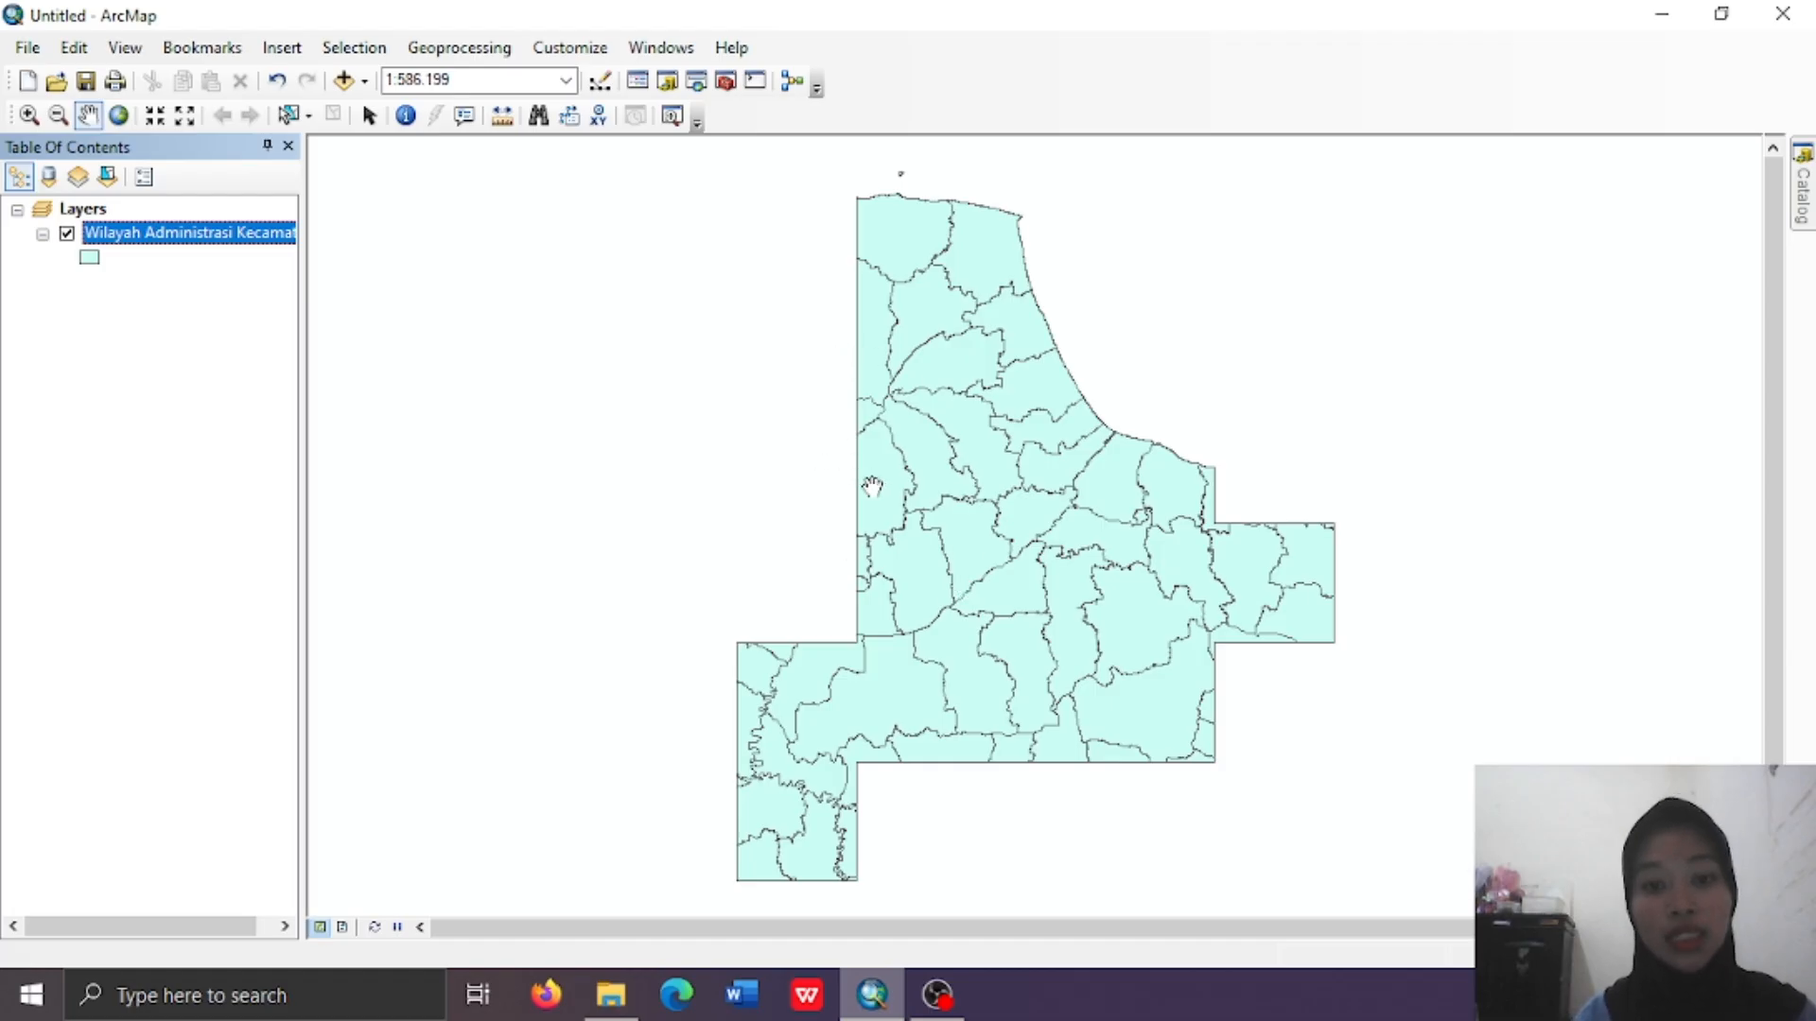
Open the attribute table of the Wilayah Administrasi Kecamatan layer and examine its Kabupaten/Kota name column
right_click(258, 239)
click(374, 303)
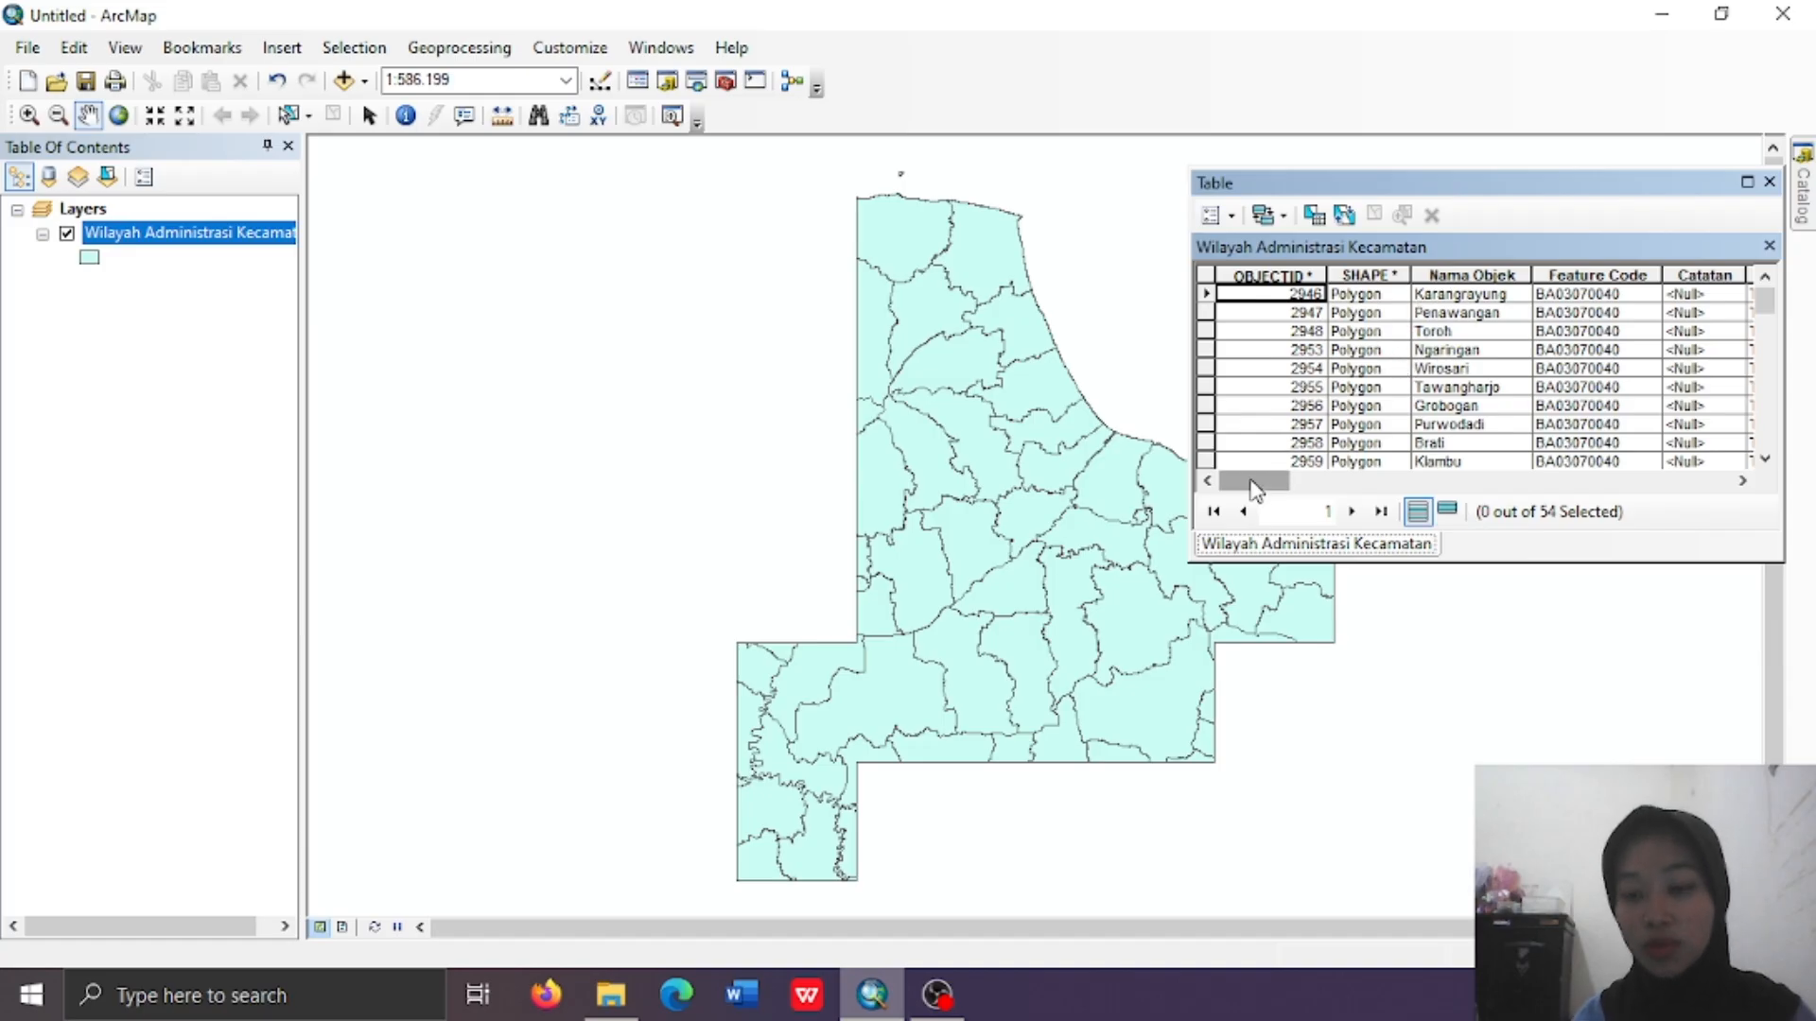
drag(1254, 489, 1536, 481)
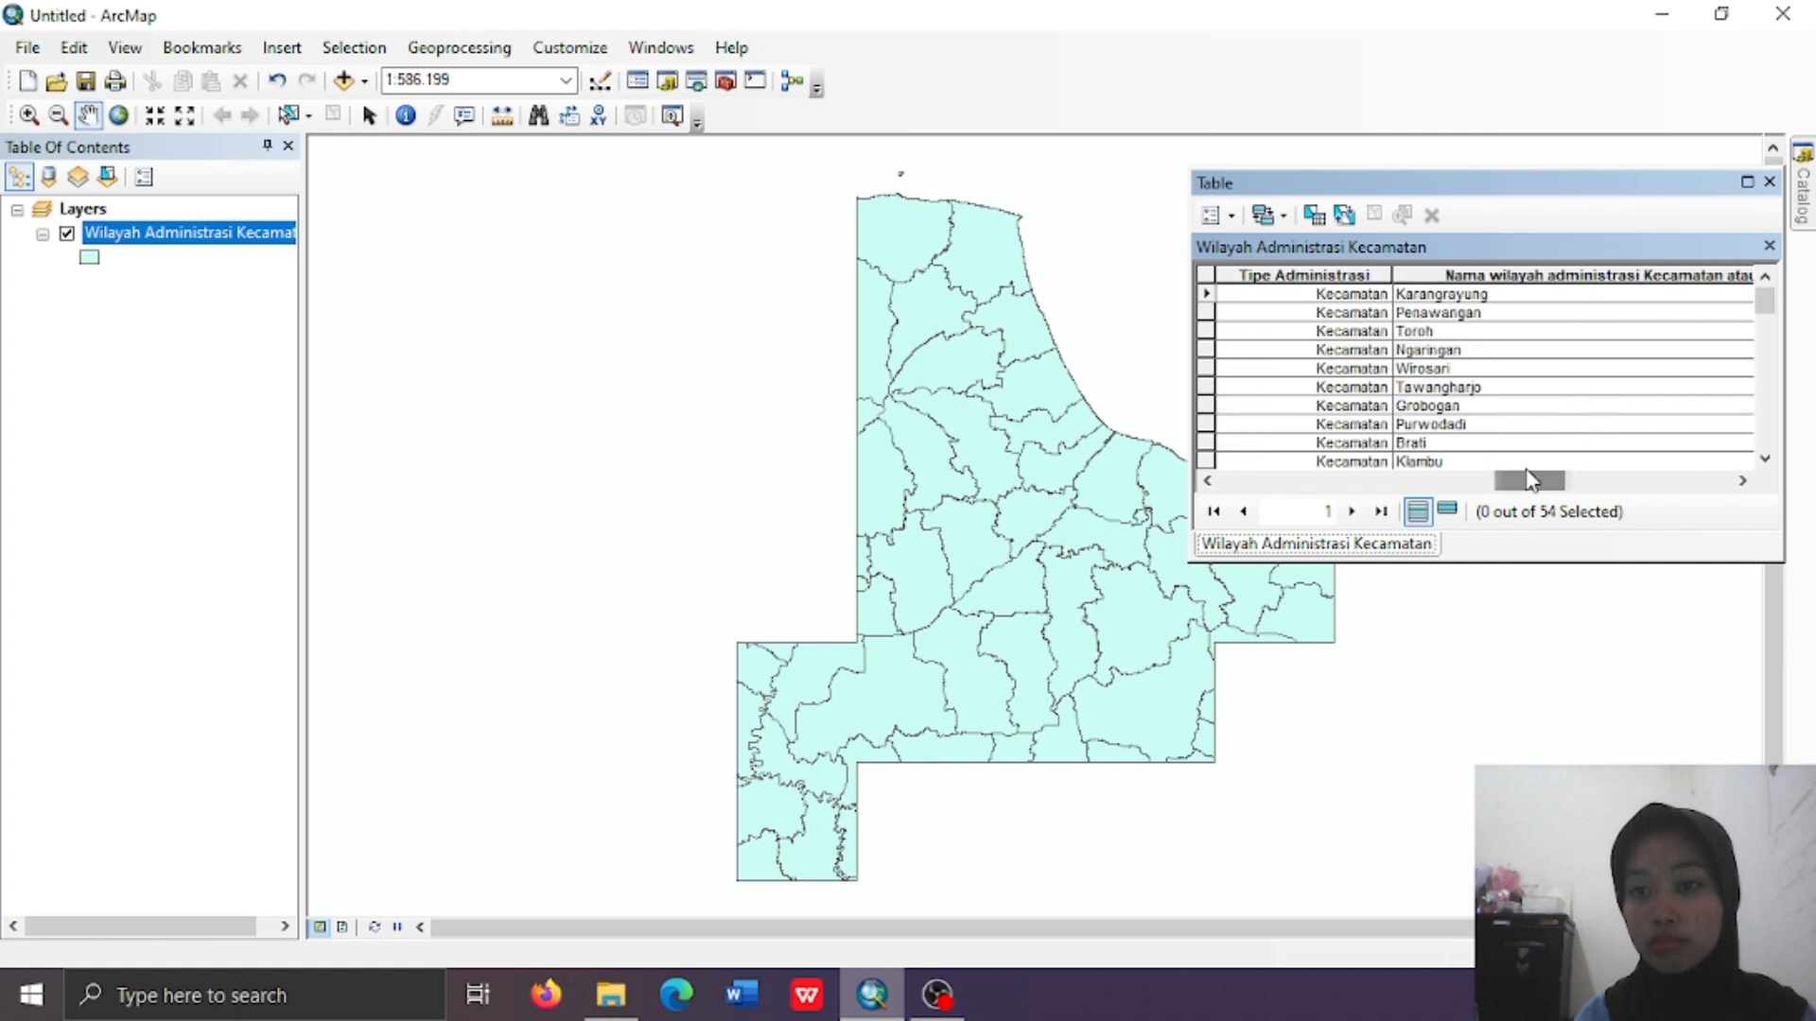
click(1742, 481)
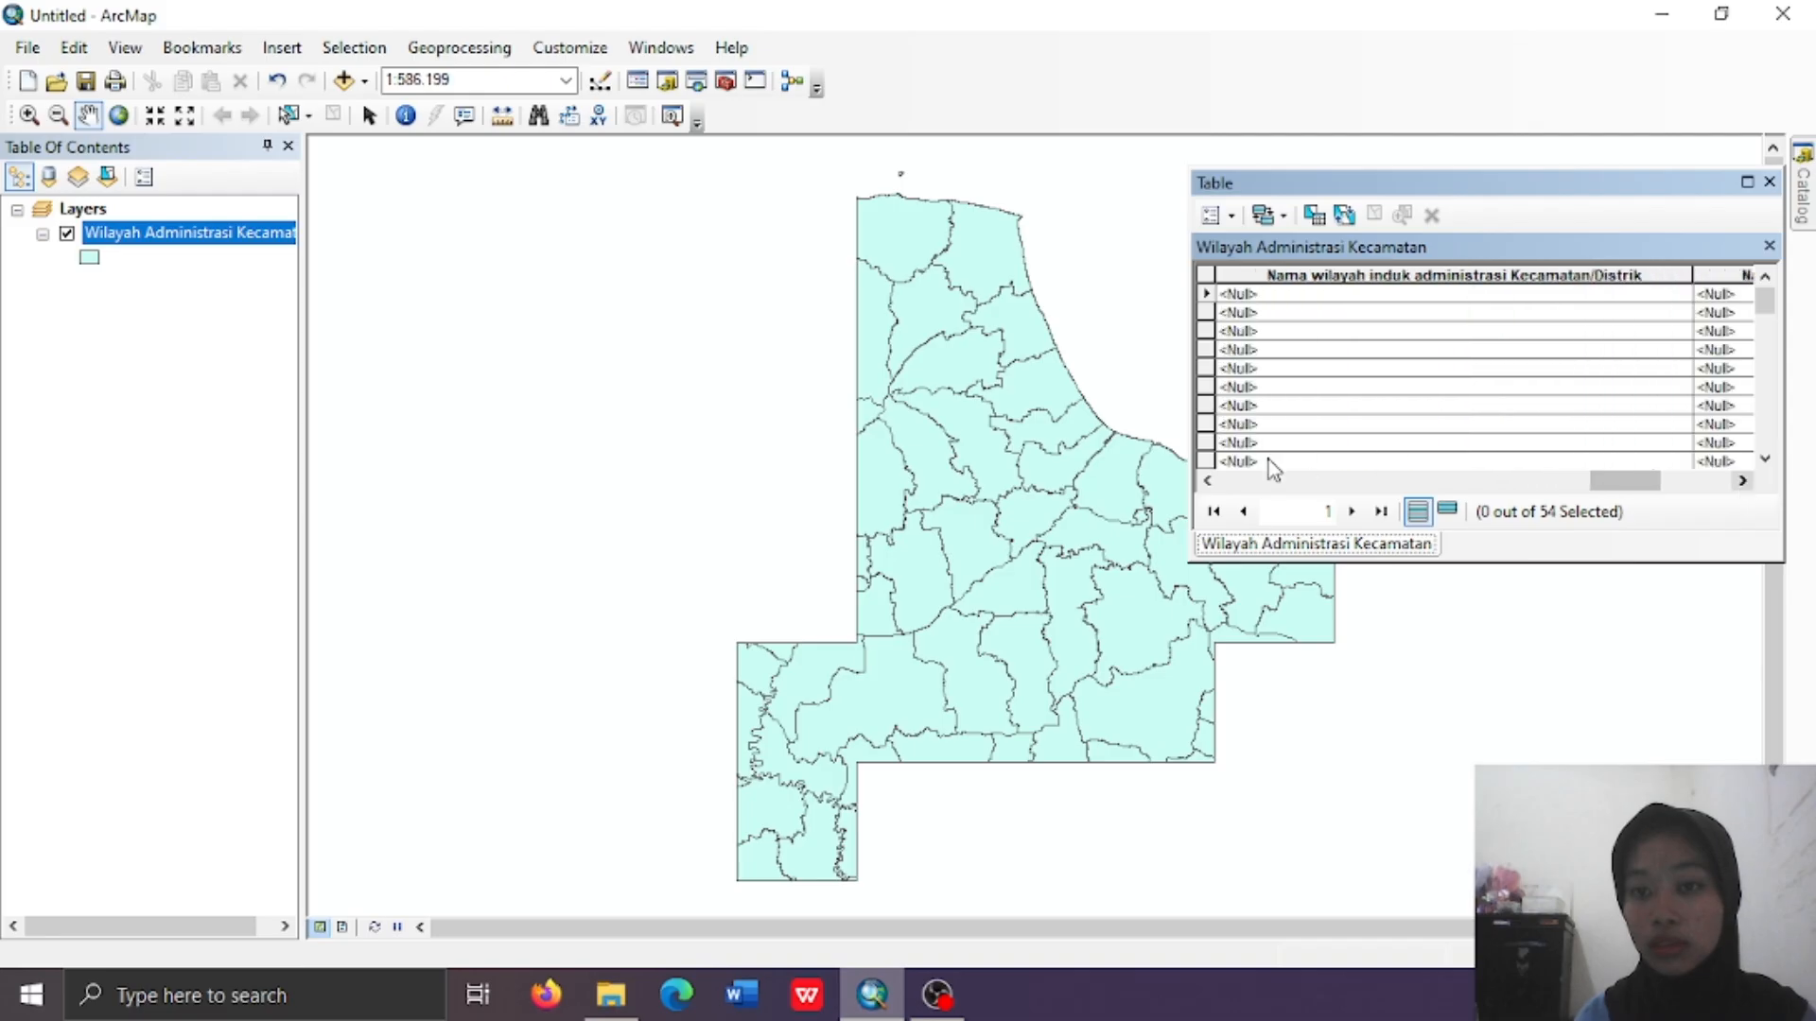
click(1207, 480)
click(1207, 480)
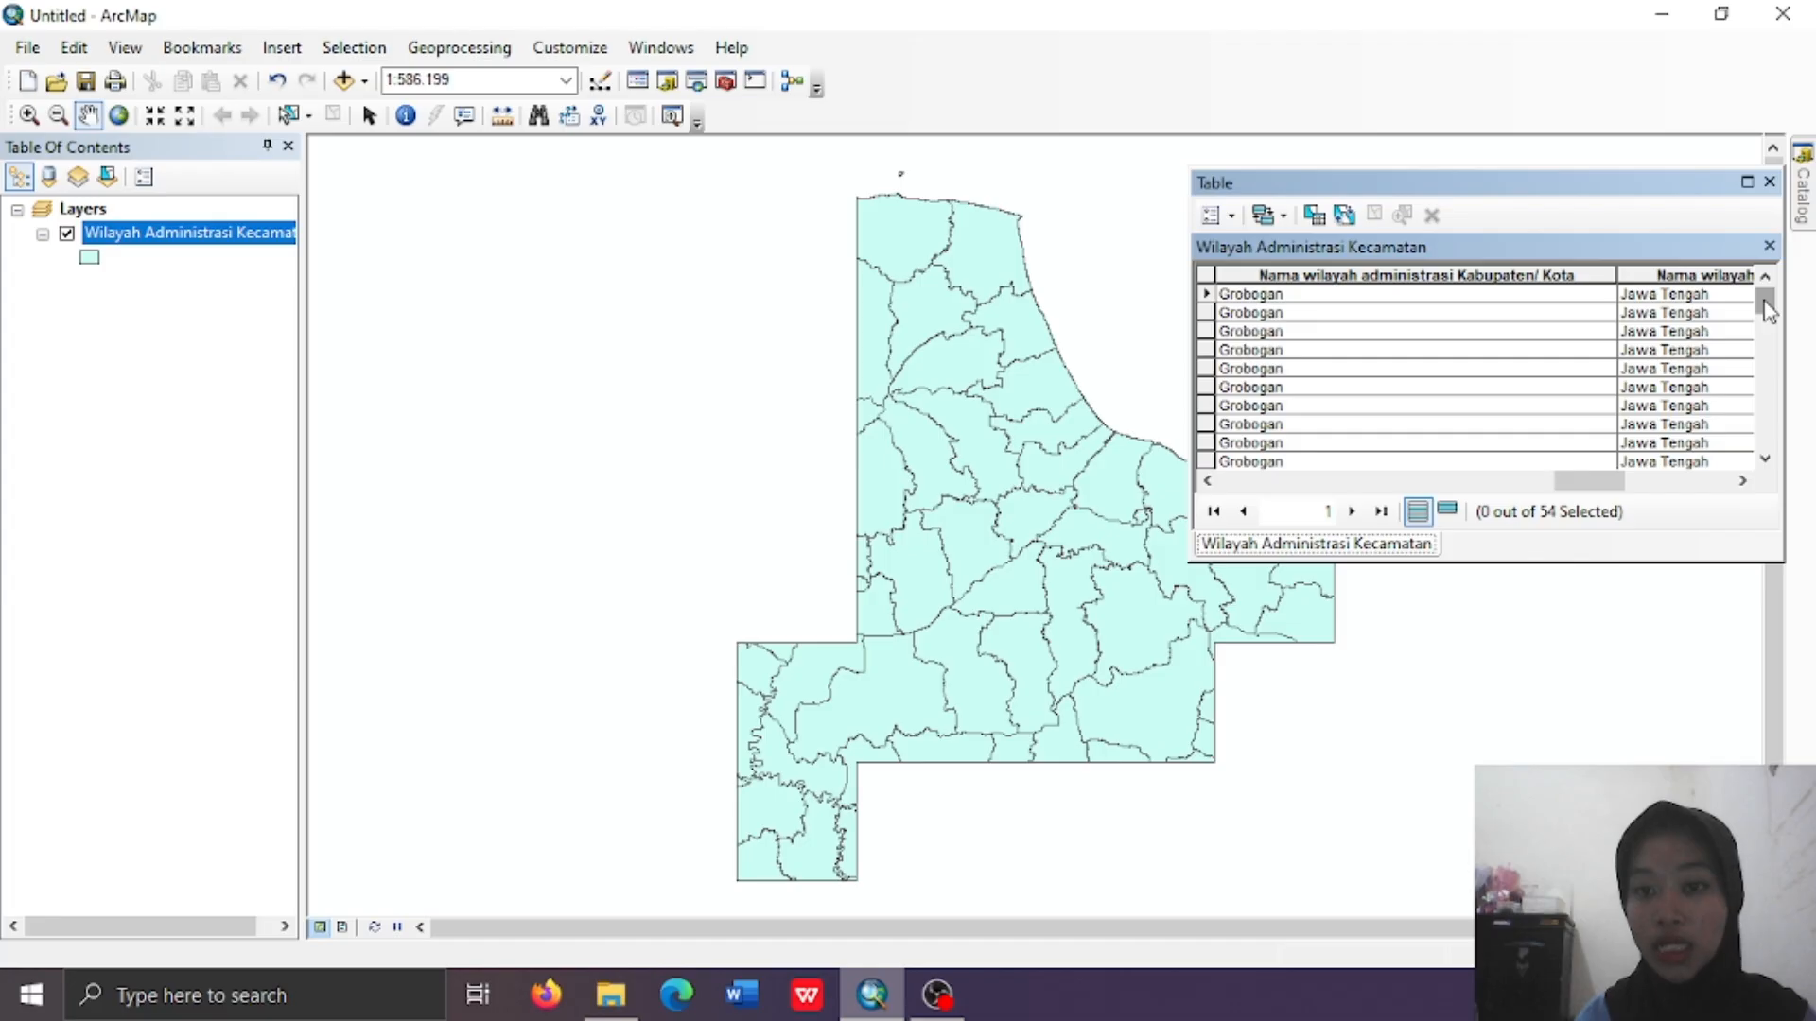
drag(1766, 312, 1762, 350)
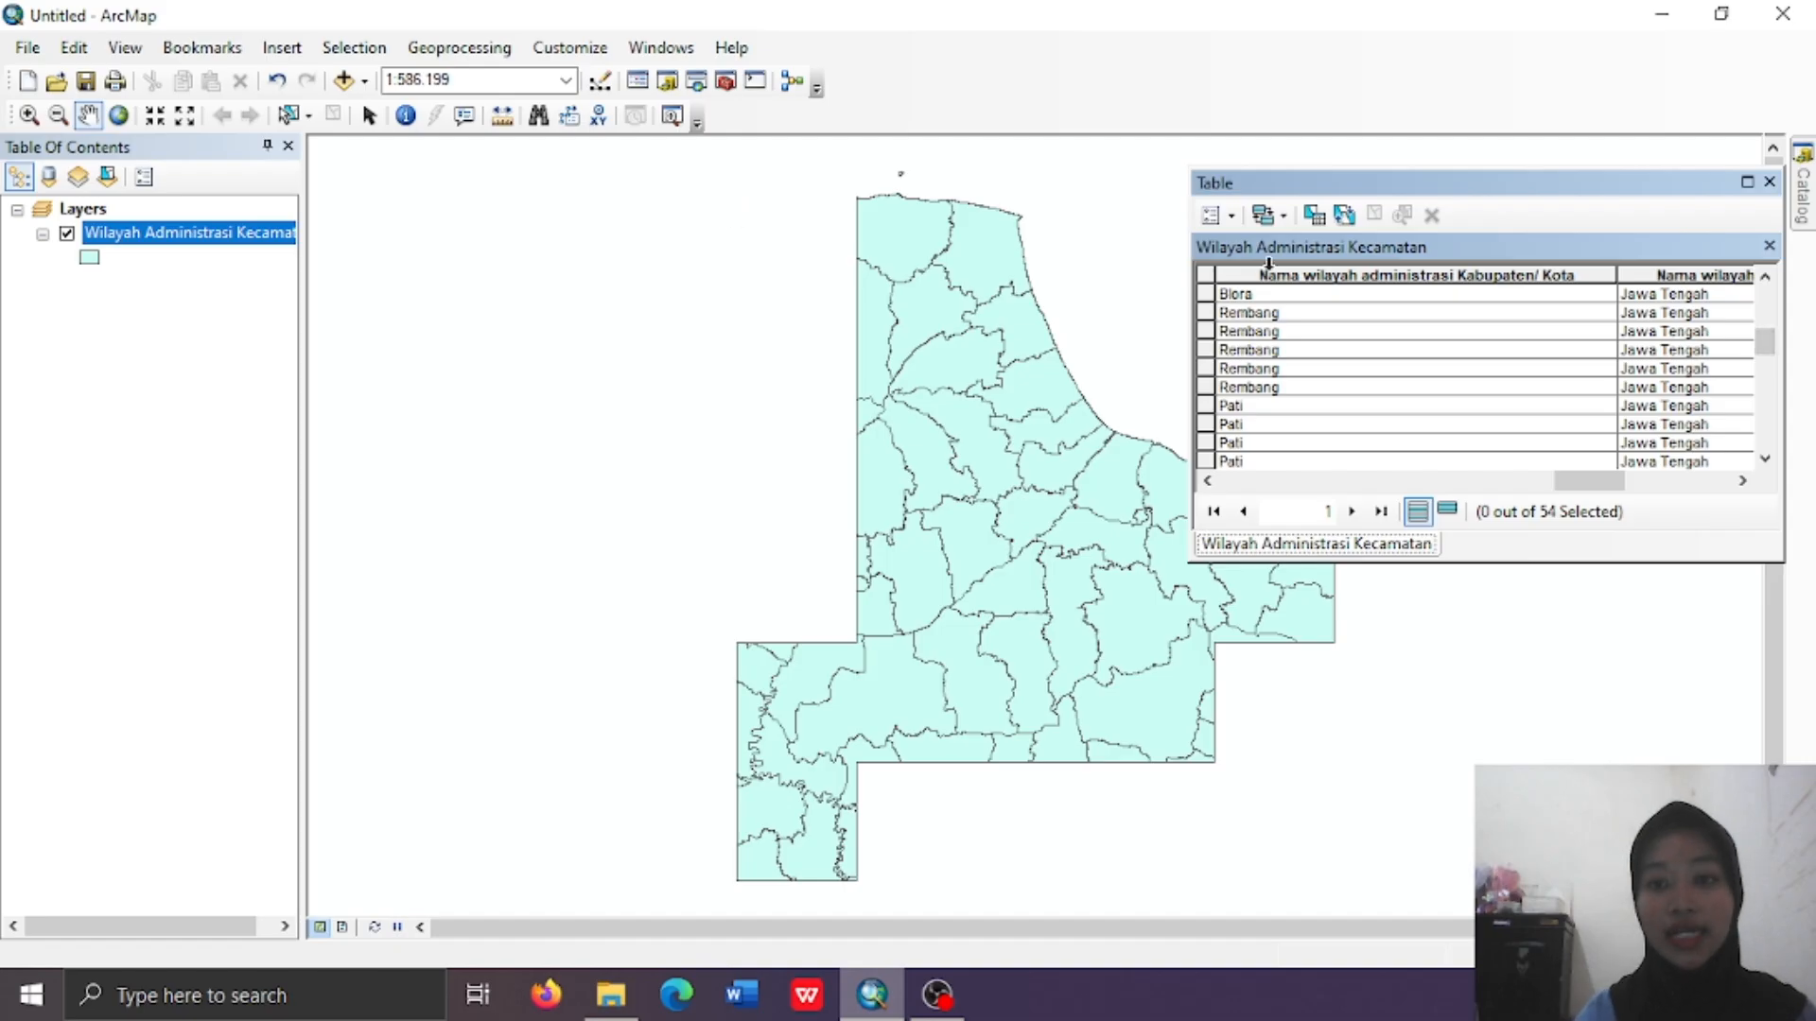
Begin a select-by-attributes query on the kecamatan table with the WADMKK field in the WHERE clause
click(1311, 216)
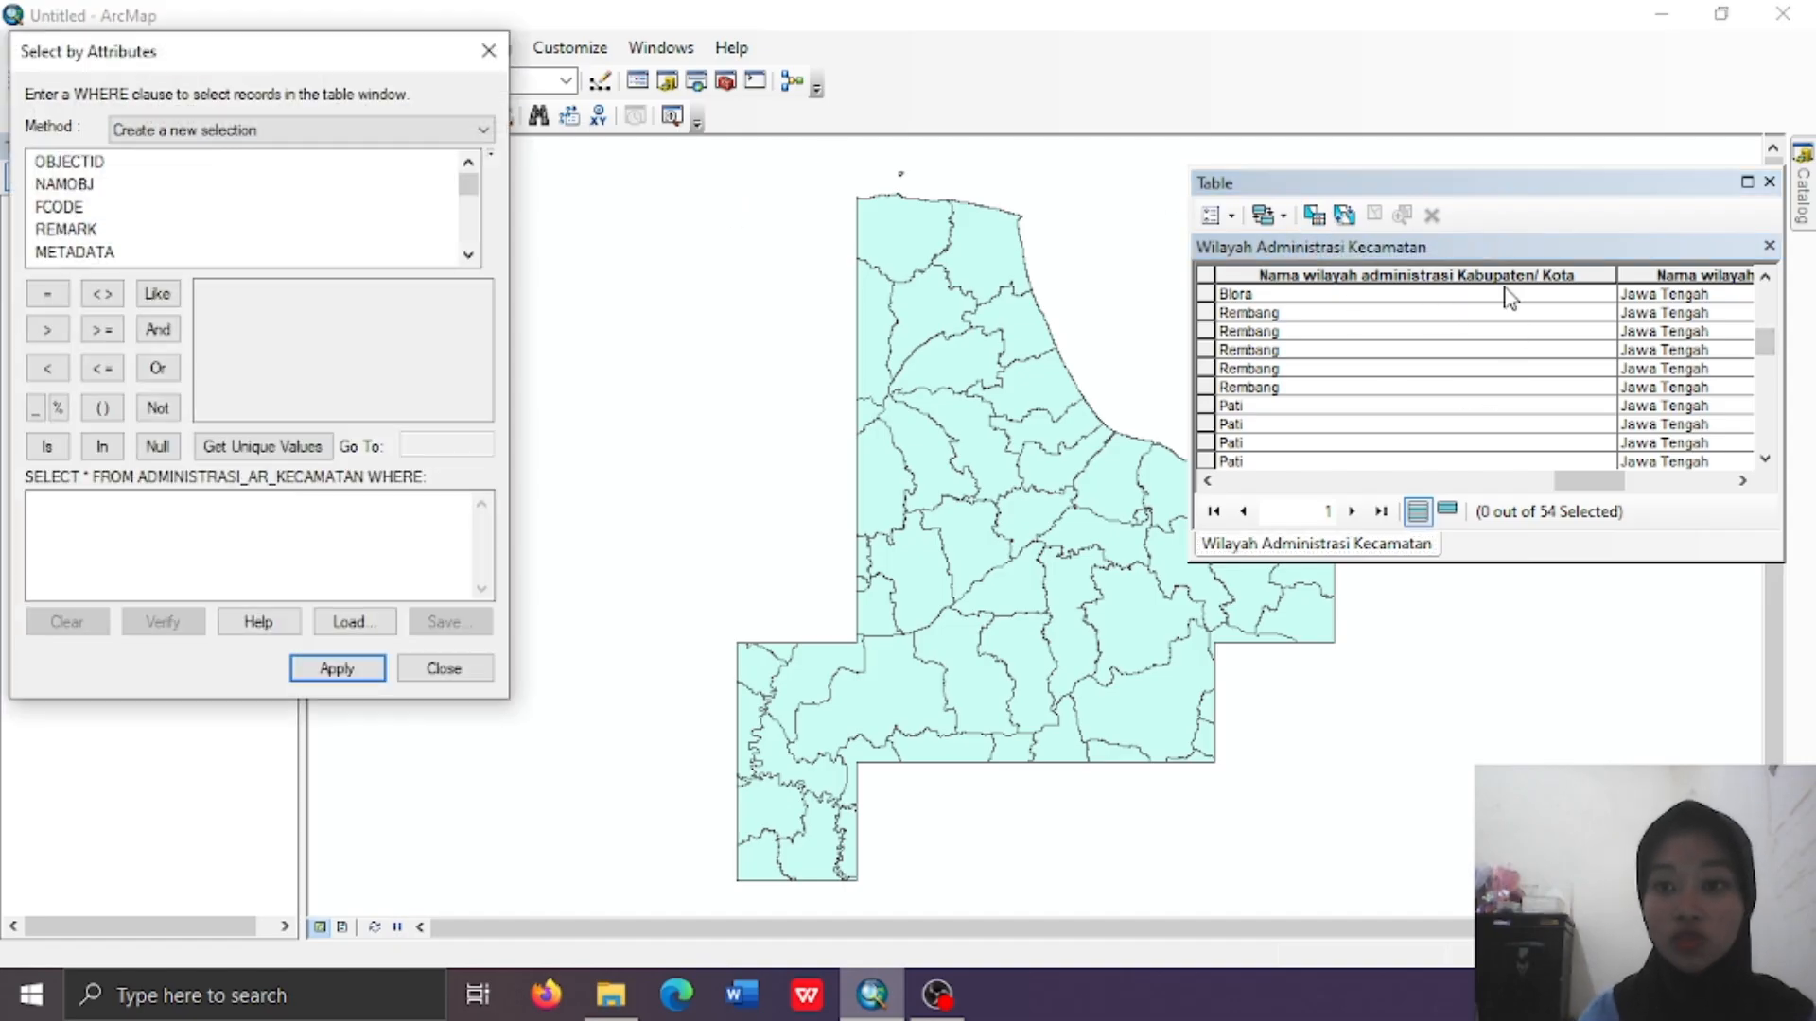
click(468, 254)
click(469, 254)
click(468, 254)
click(468, 254)
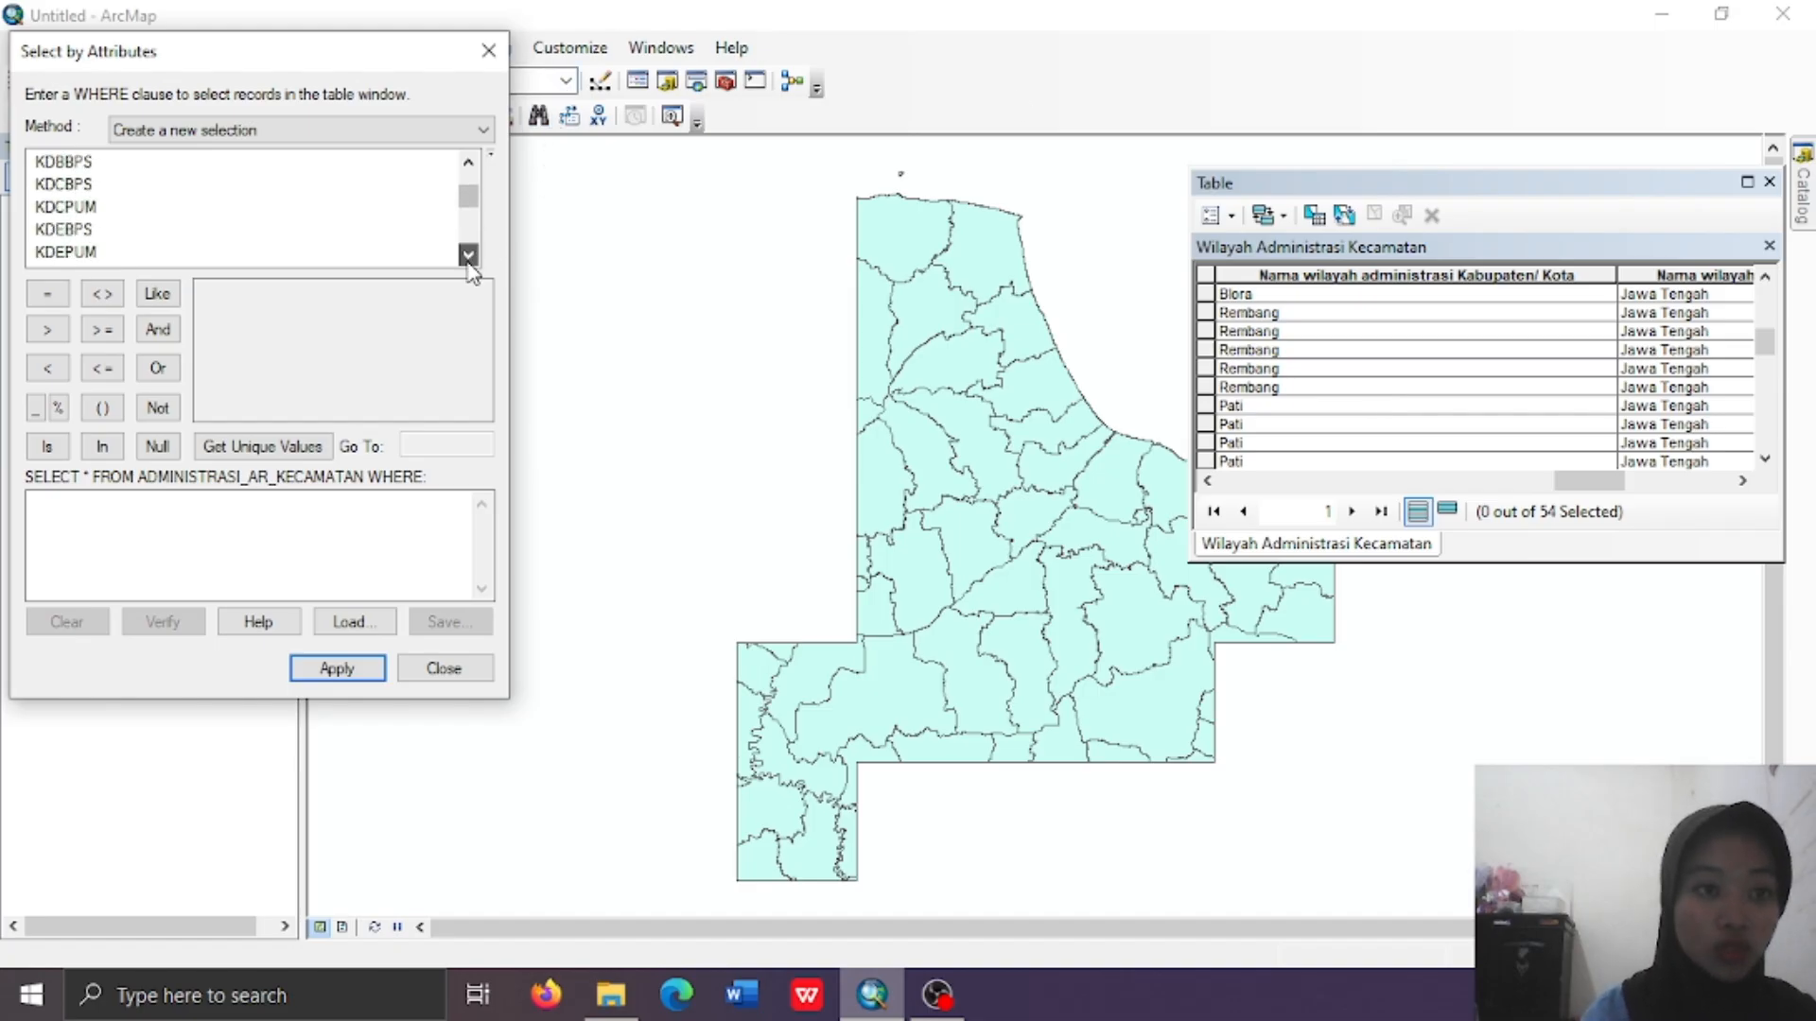
click(469, 255)
click(468, 254)
click(468, 254)
click(468, 255)
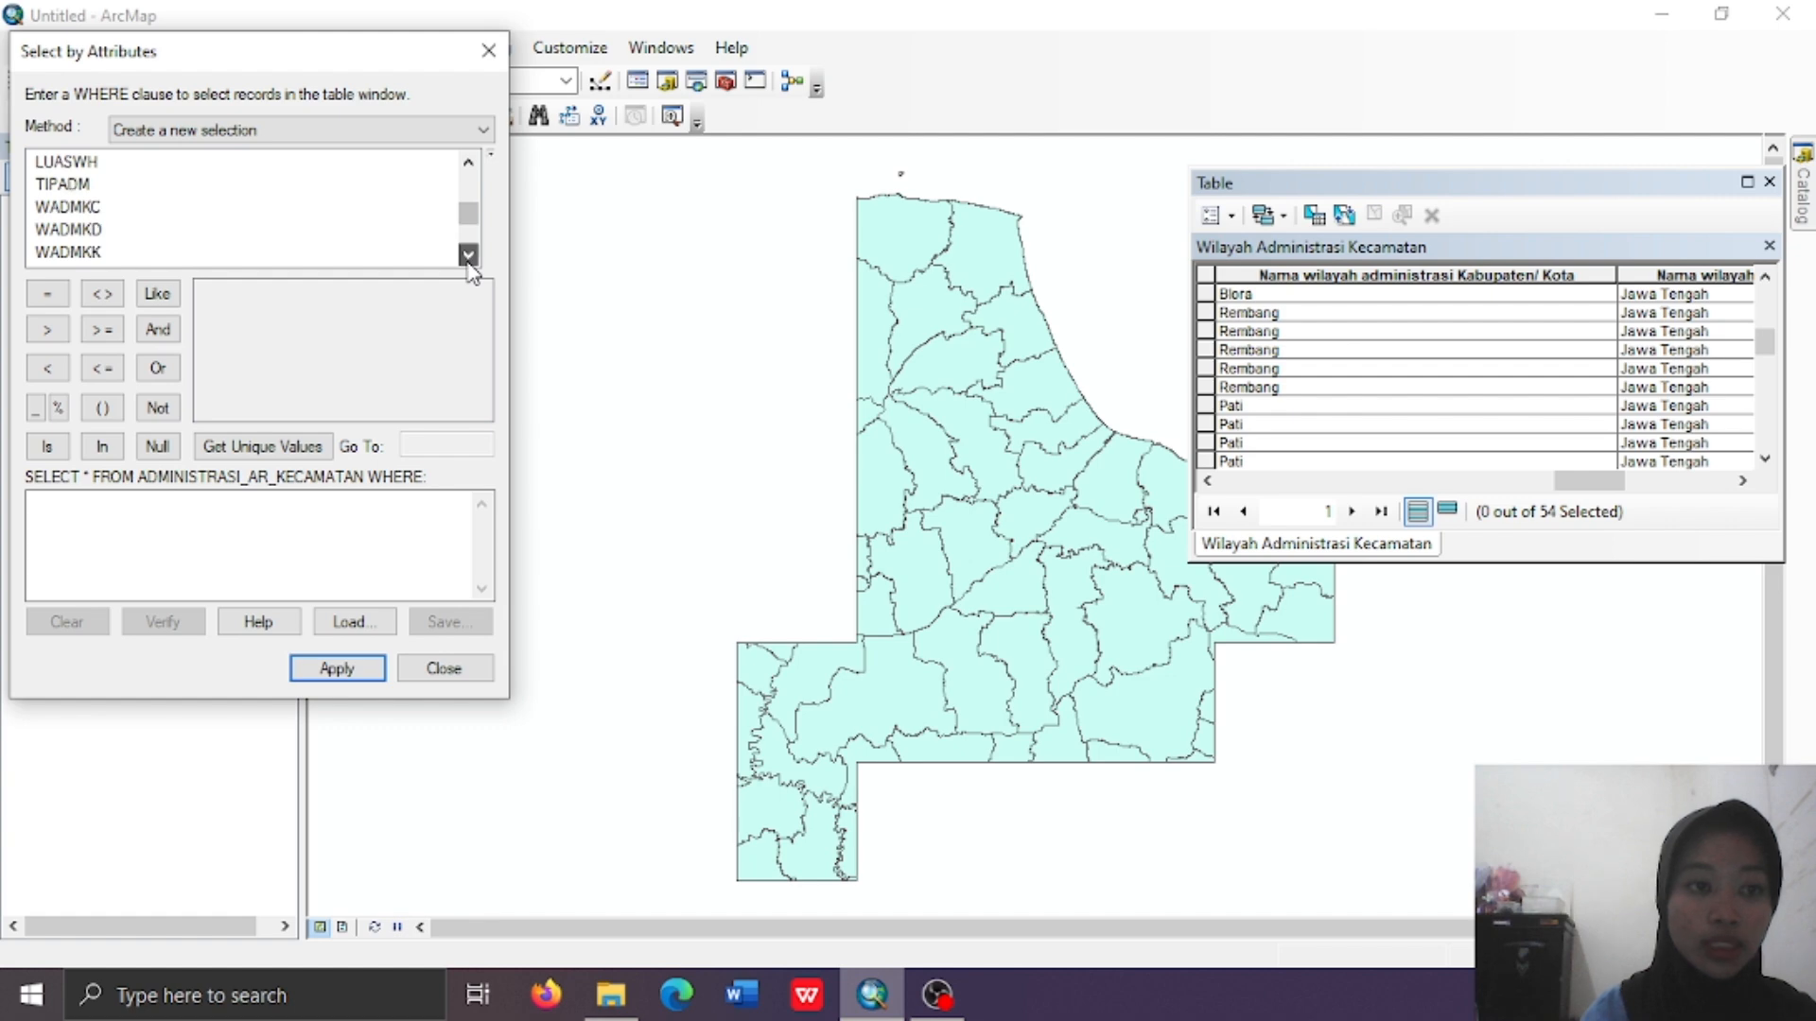
click(97, 254)
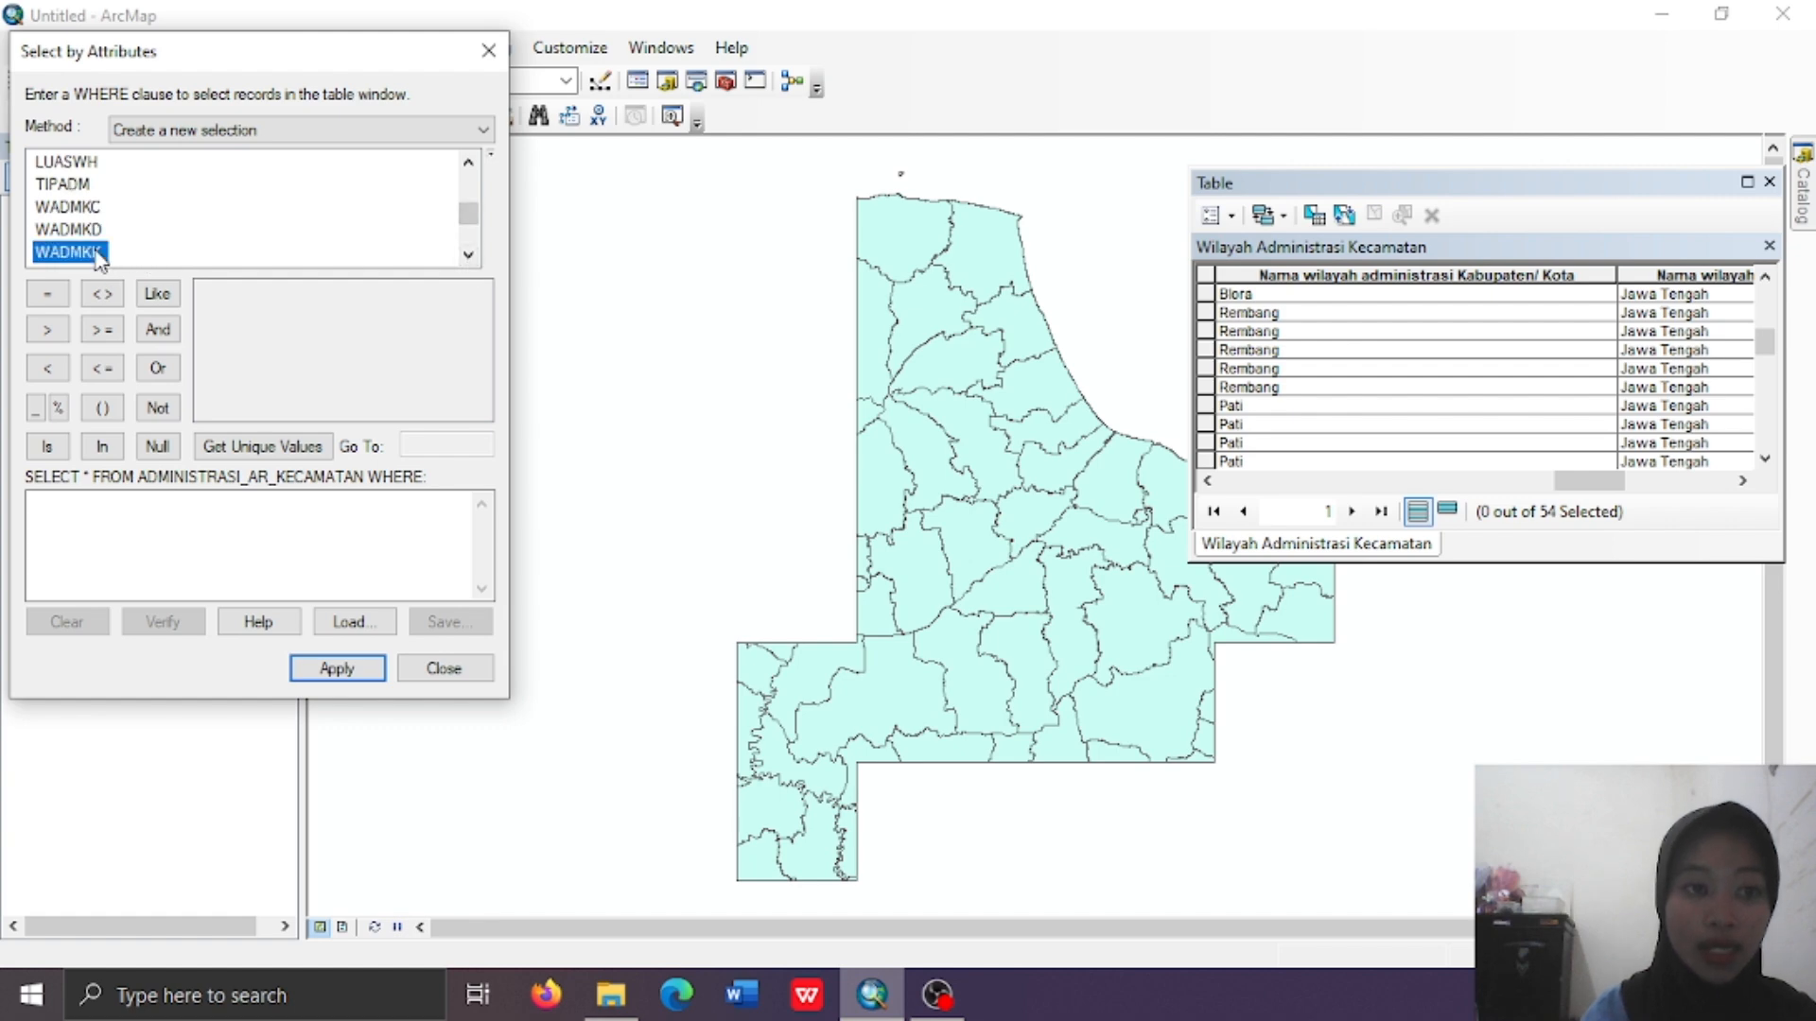
double_click(97, 253)
Complete the WHERE clause as WADMKK = 'Pati' and apply it to select the matching kecamatan, closing the query dialog
click(47, 293)
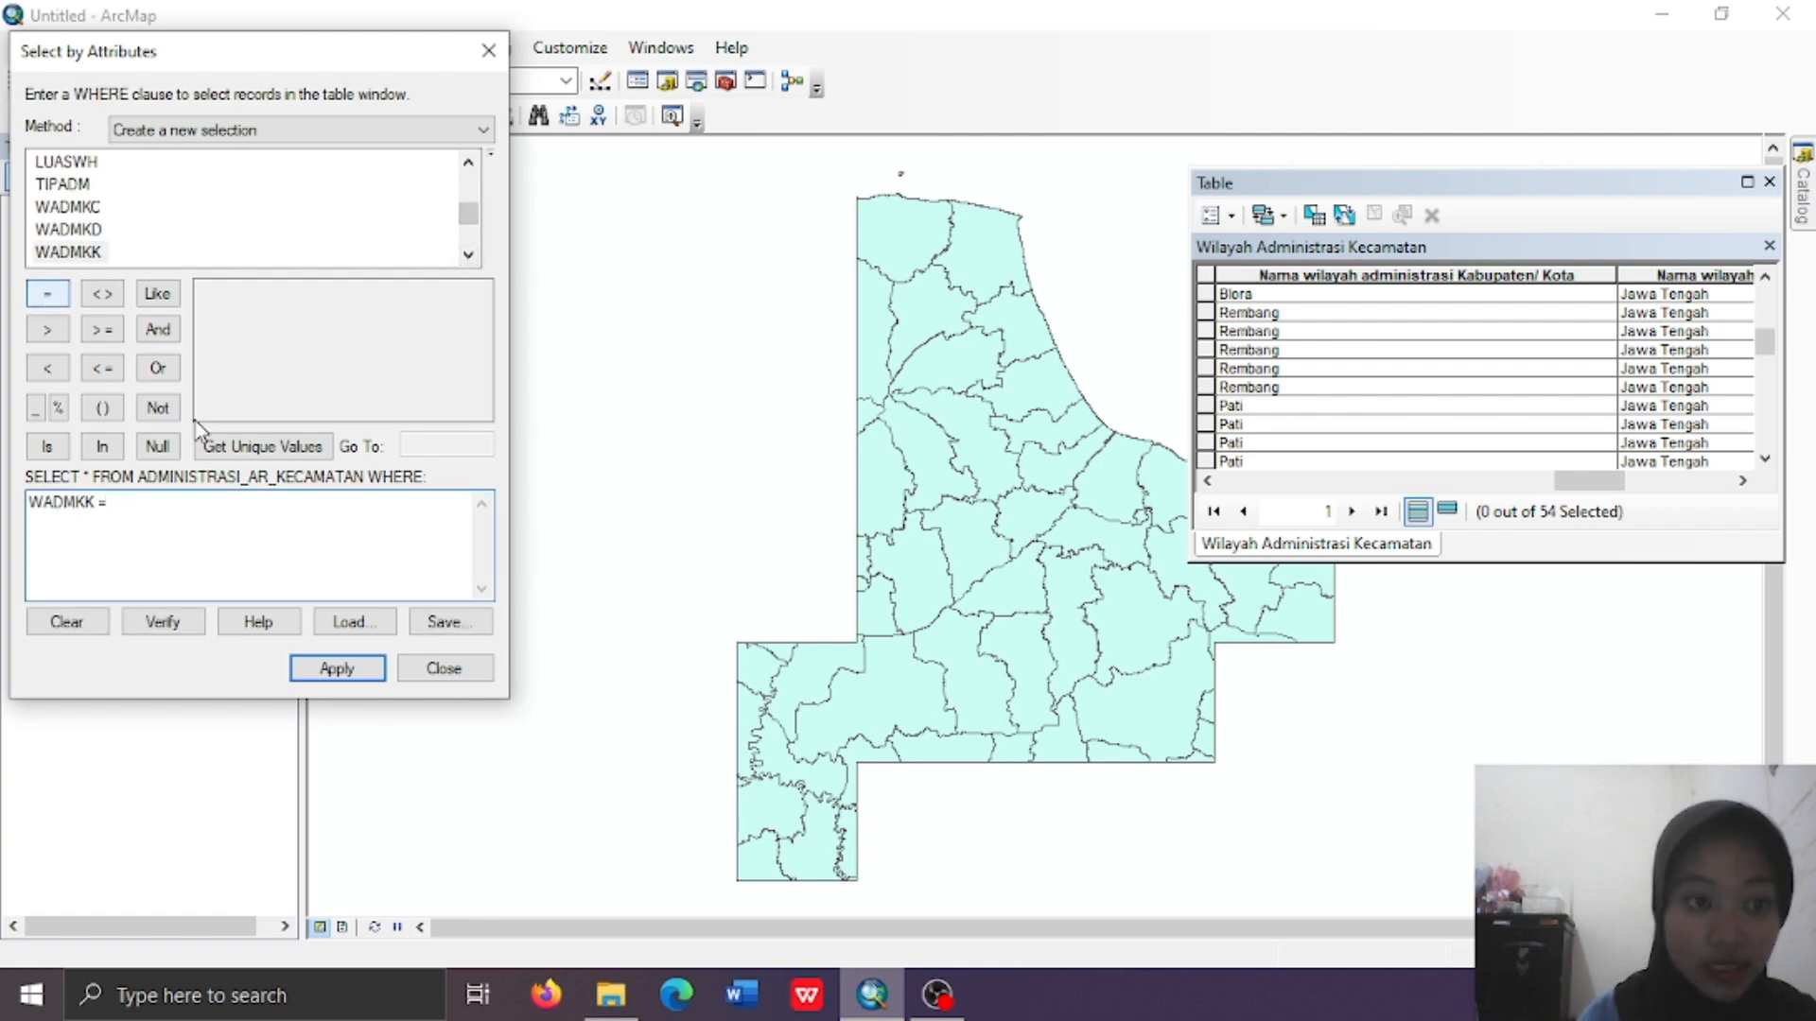
click(240, 442)
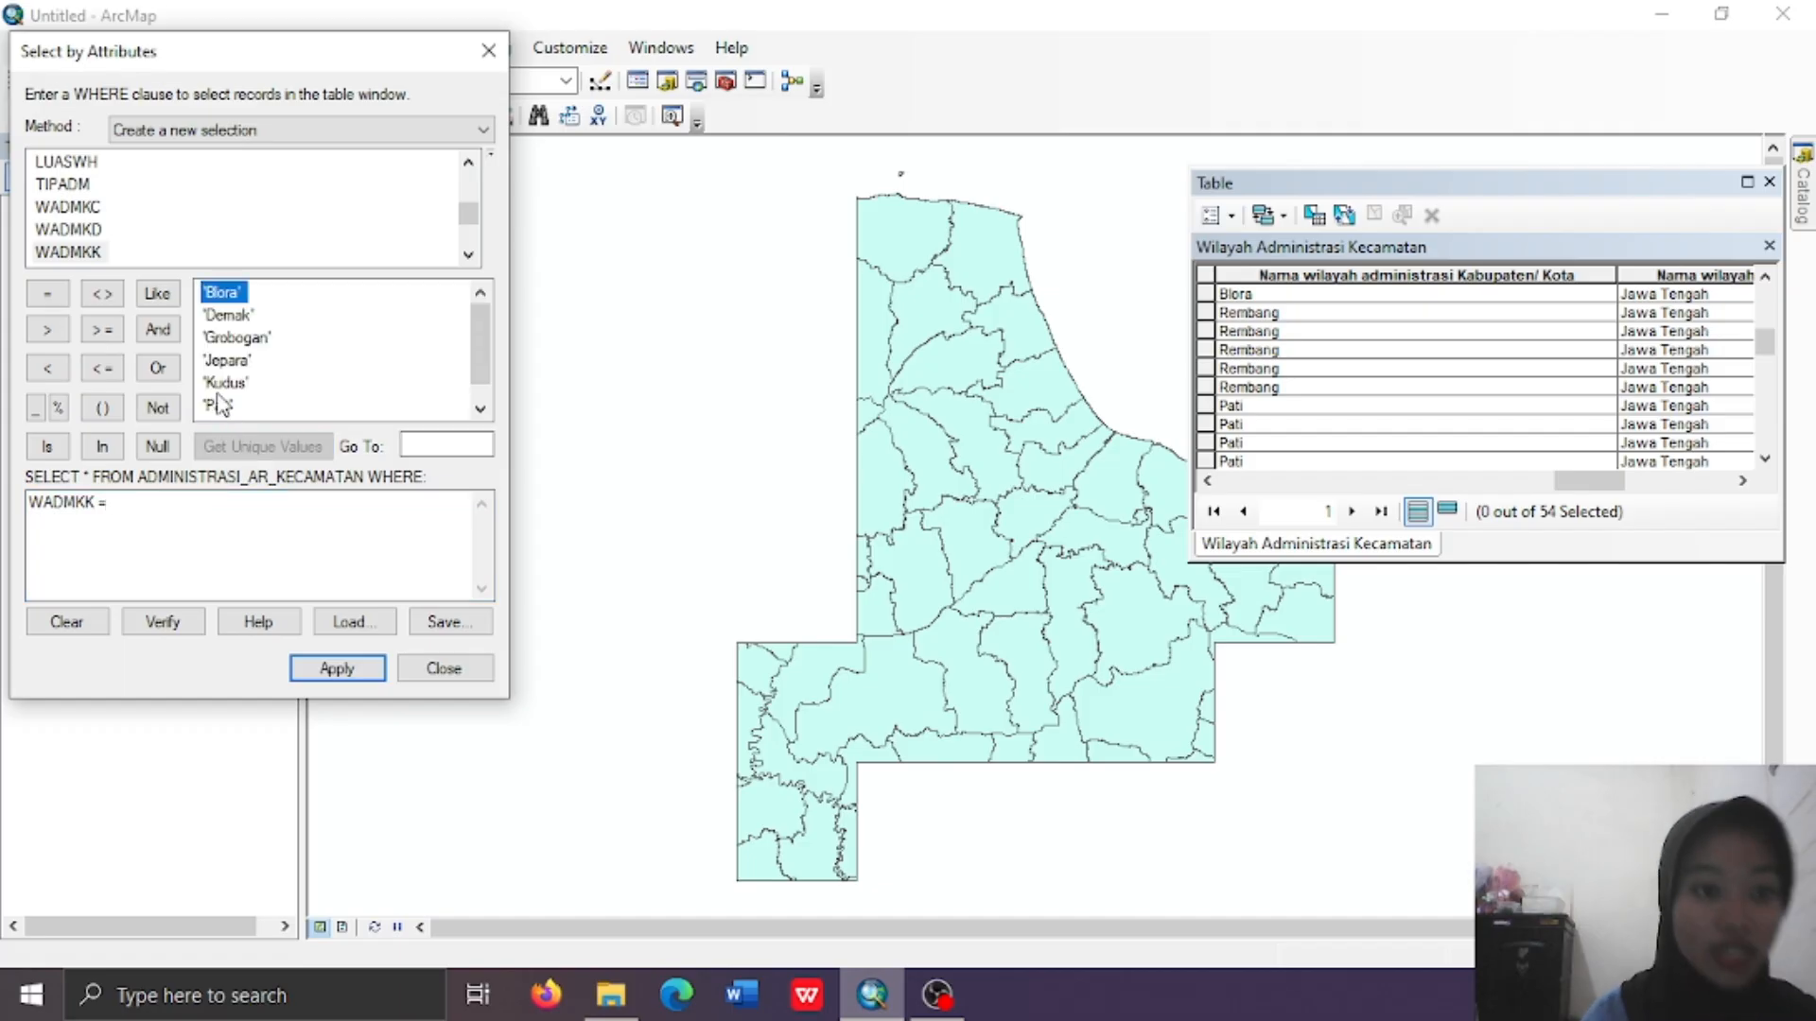
double_click(219, 405)
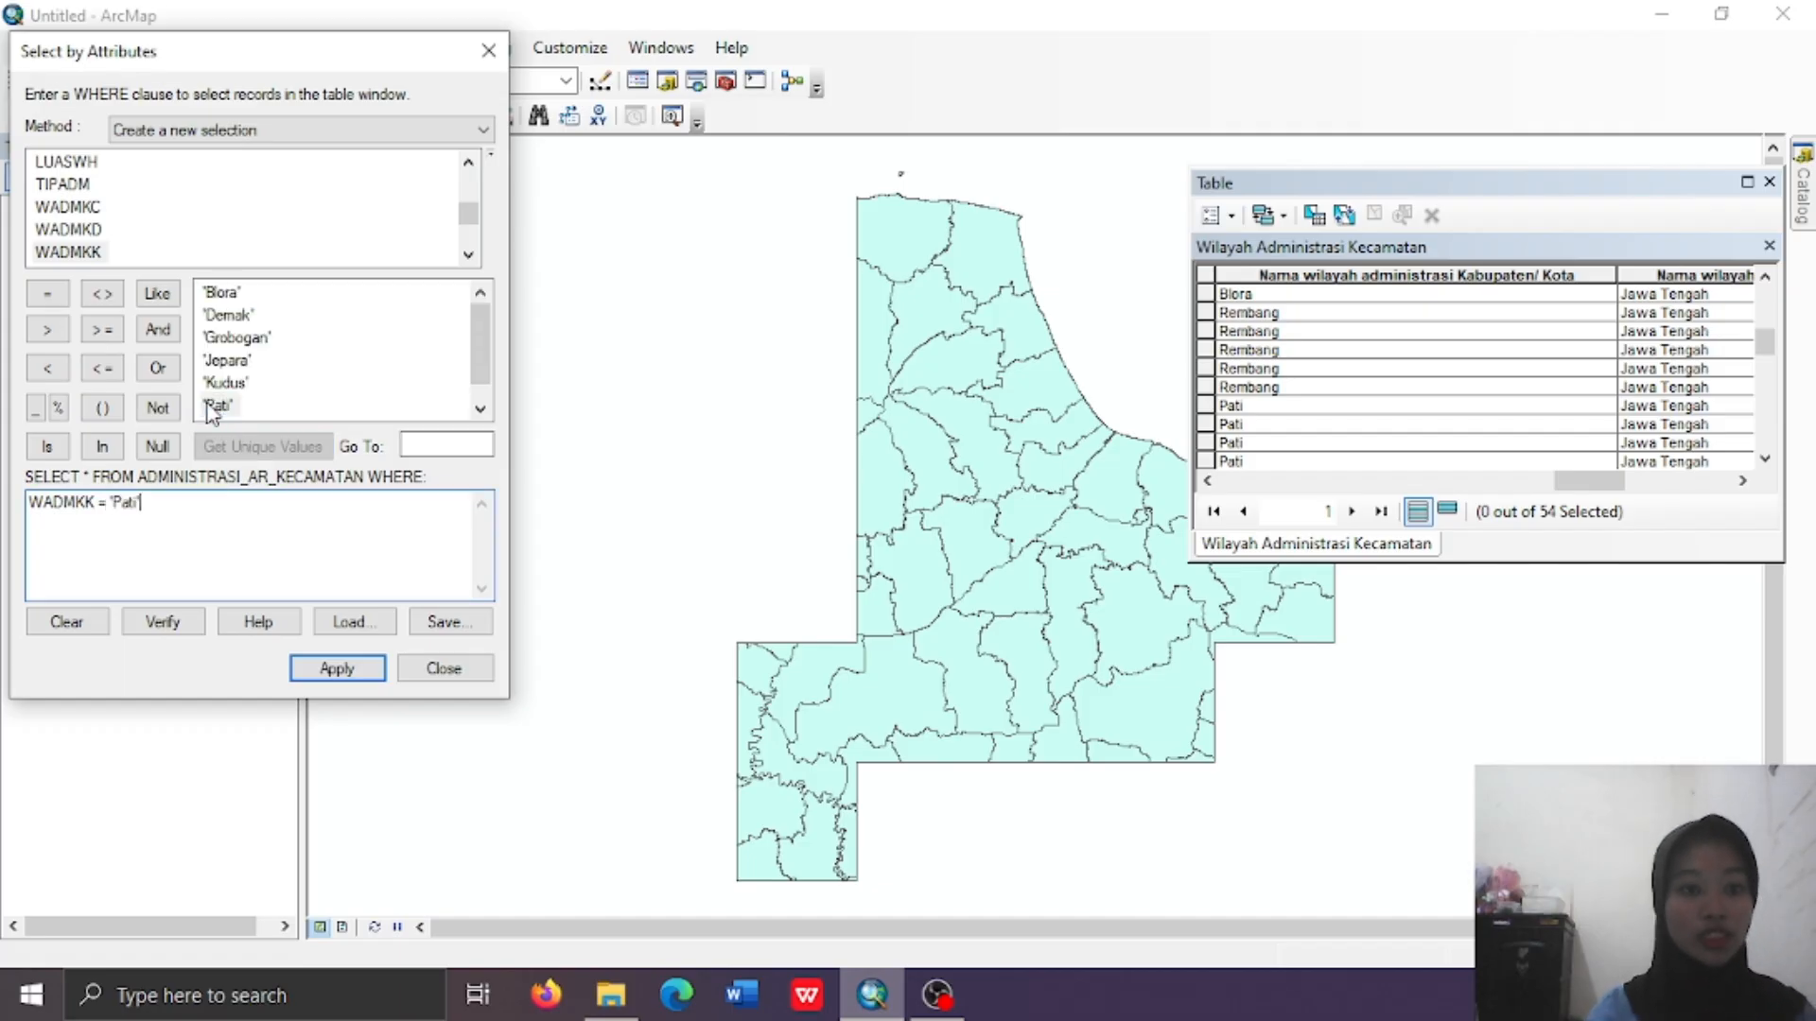
click(327, 669)
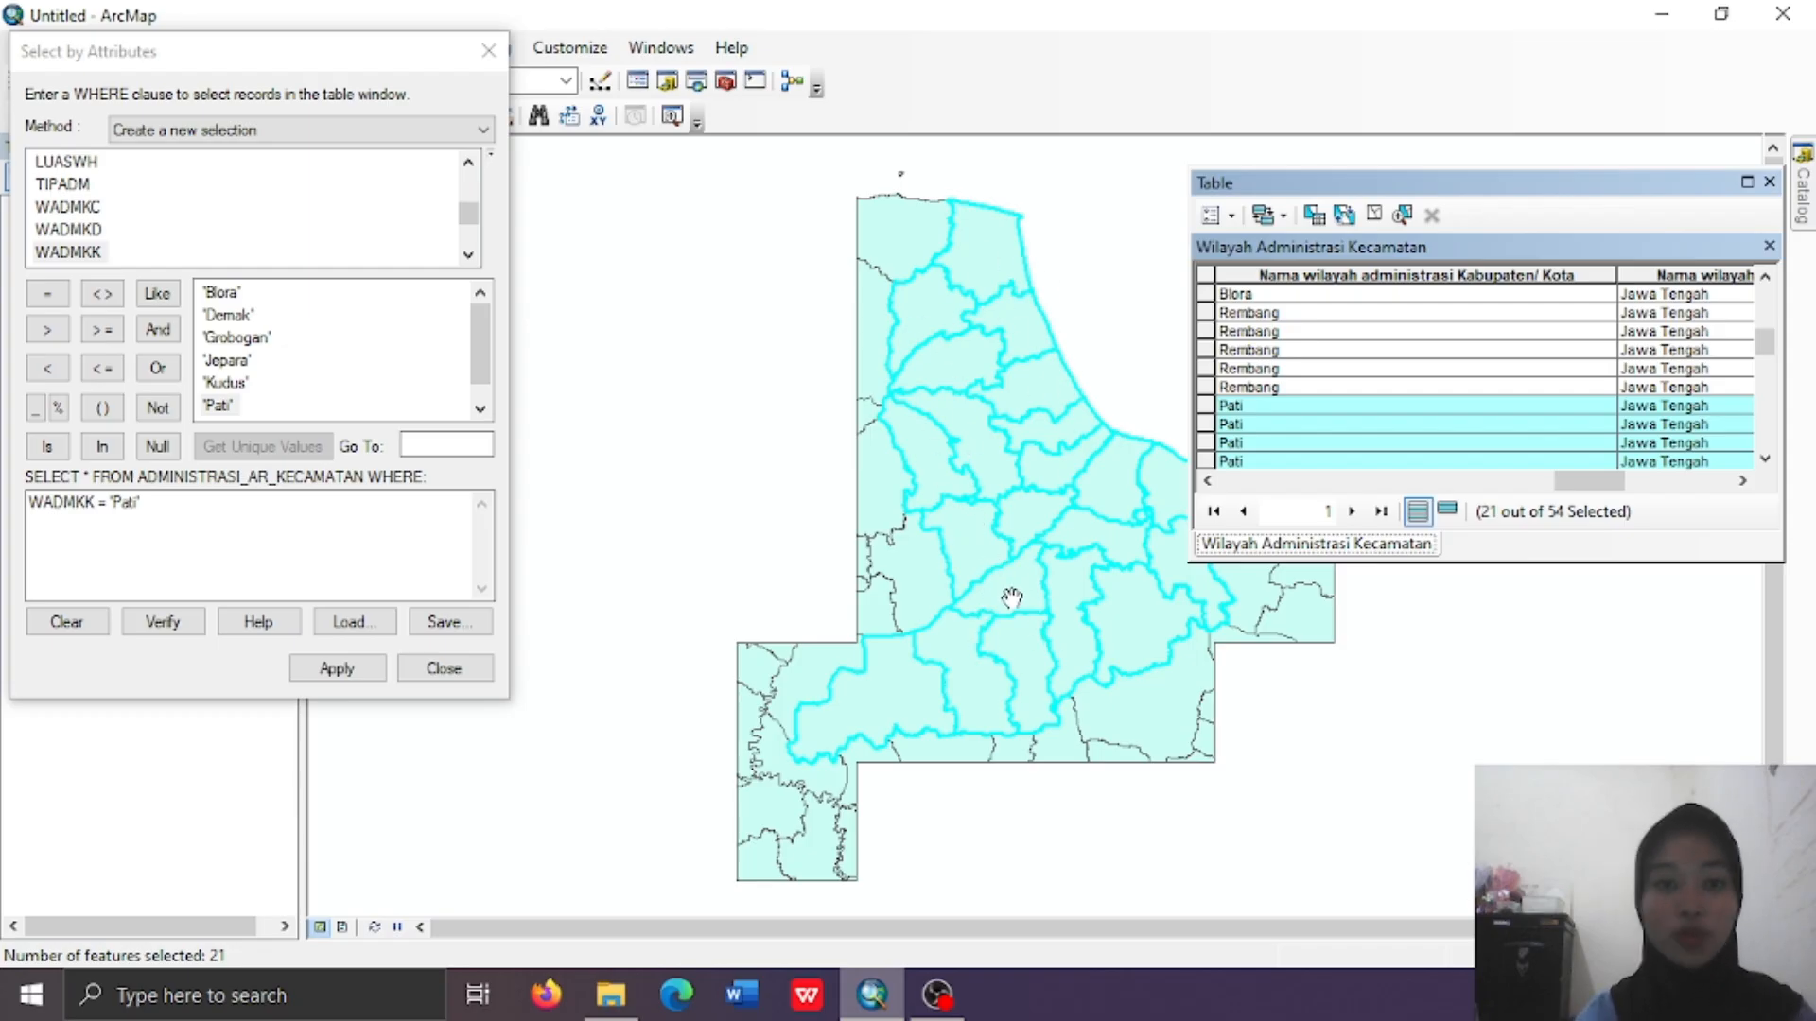
click(488, 50)
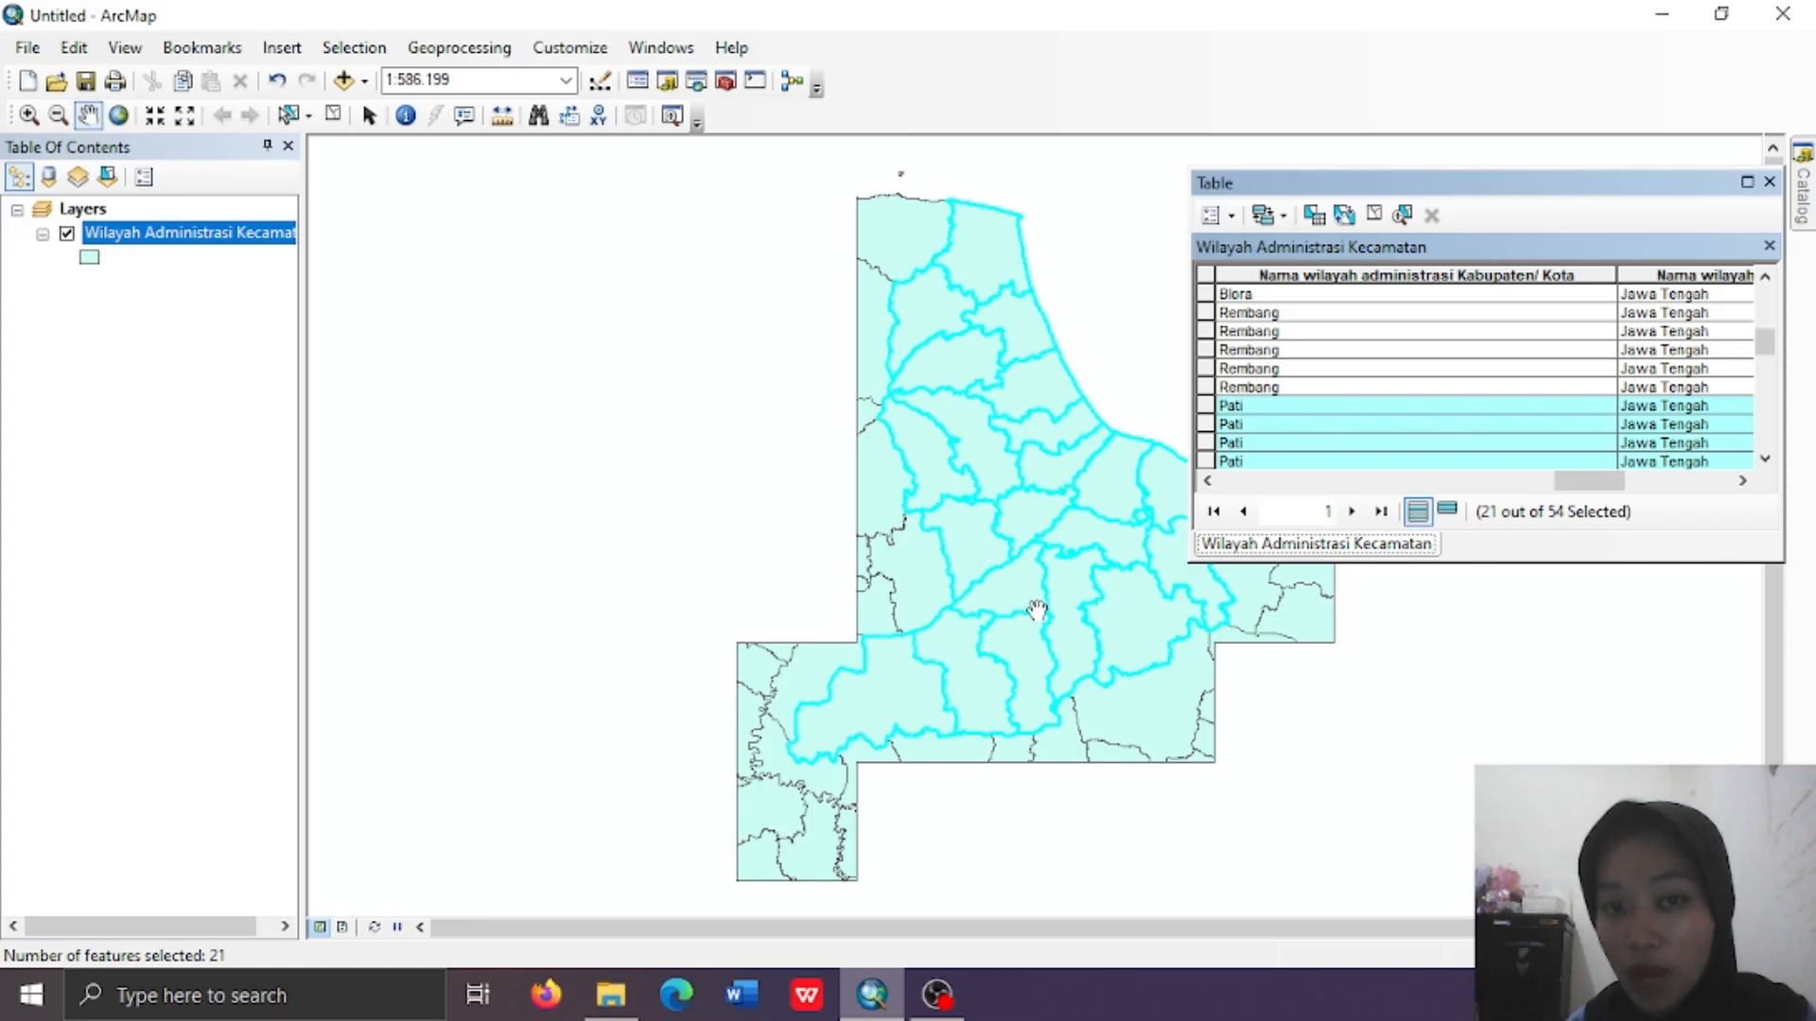
Export the selected kecamatan features as the shapefile Export_pati.shp in the DATA PRAKTIKUM M2 folder and add it to the map as a layer
right_click(242, 242)
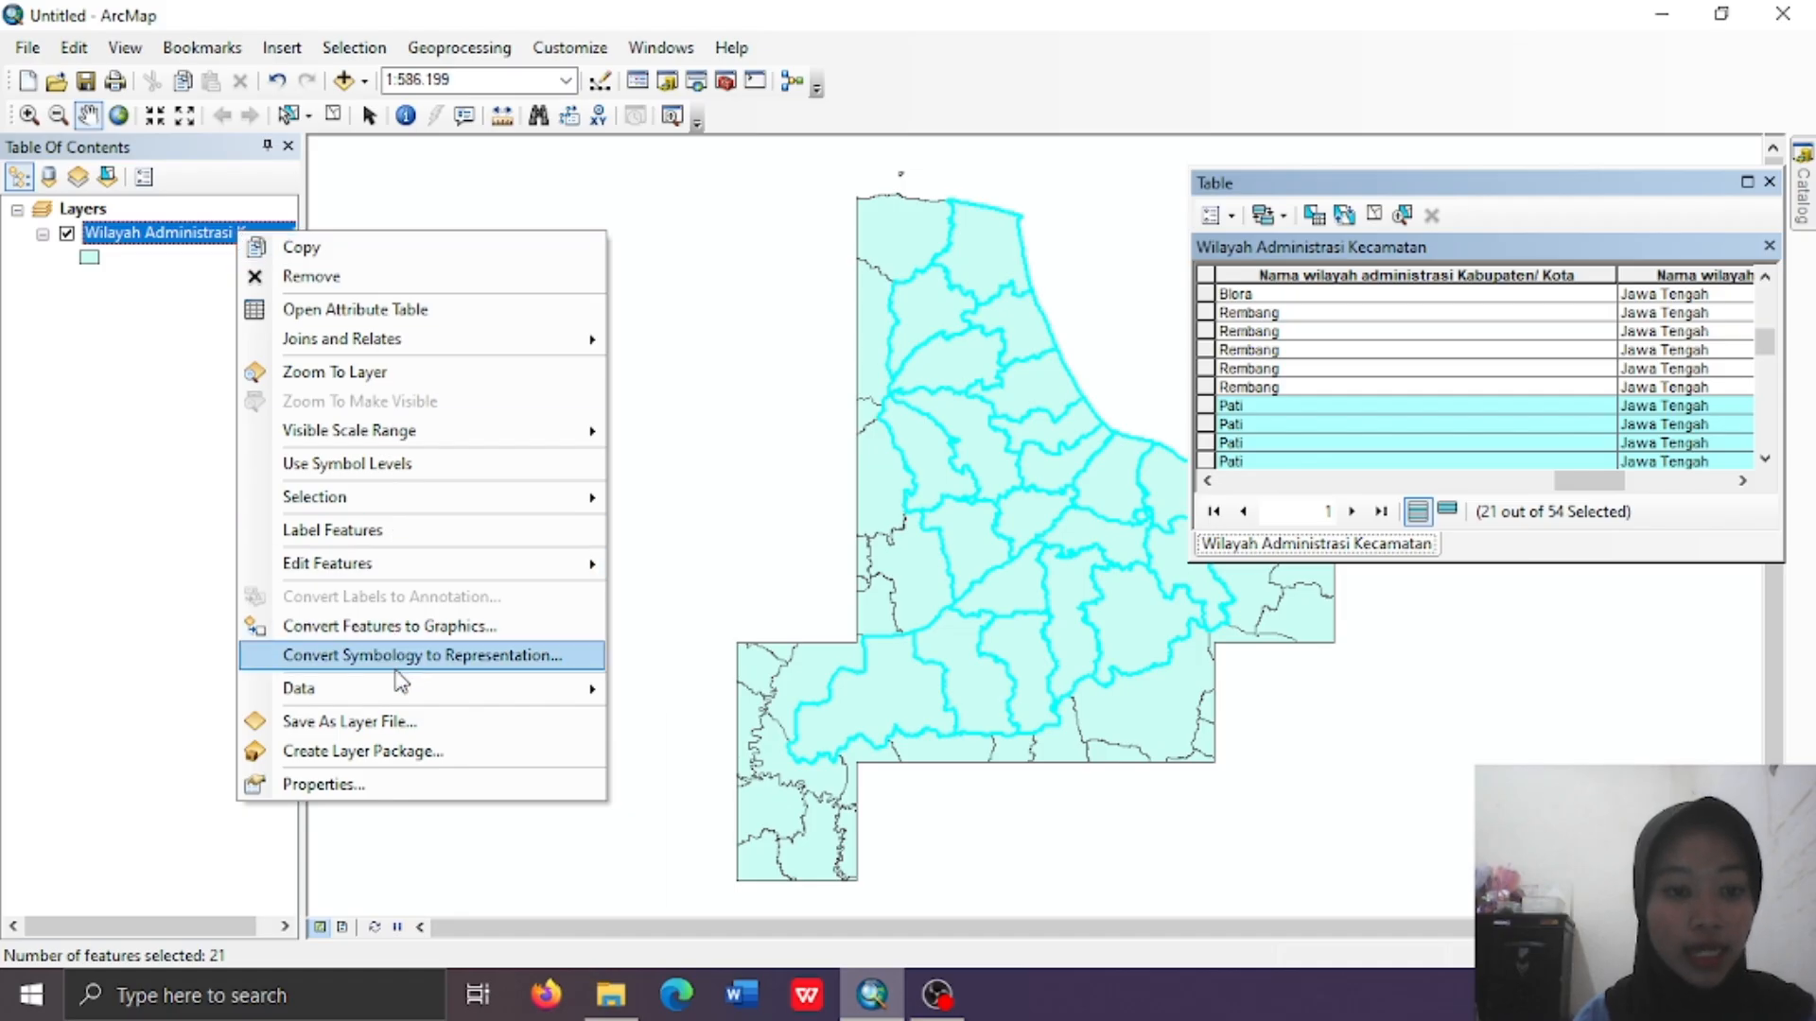
mouse_move(399, 688)
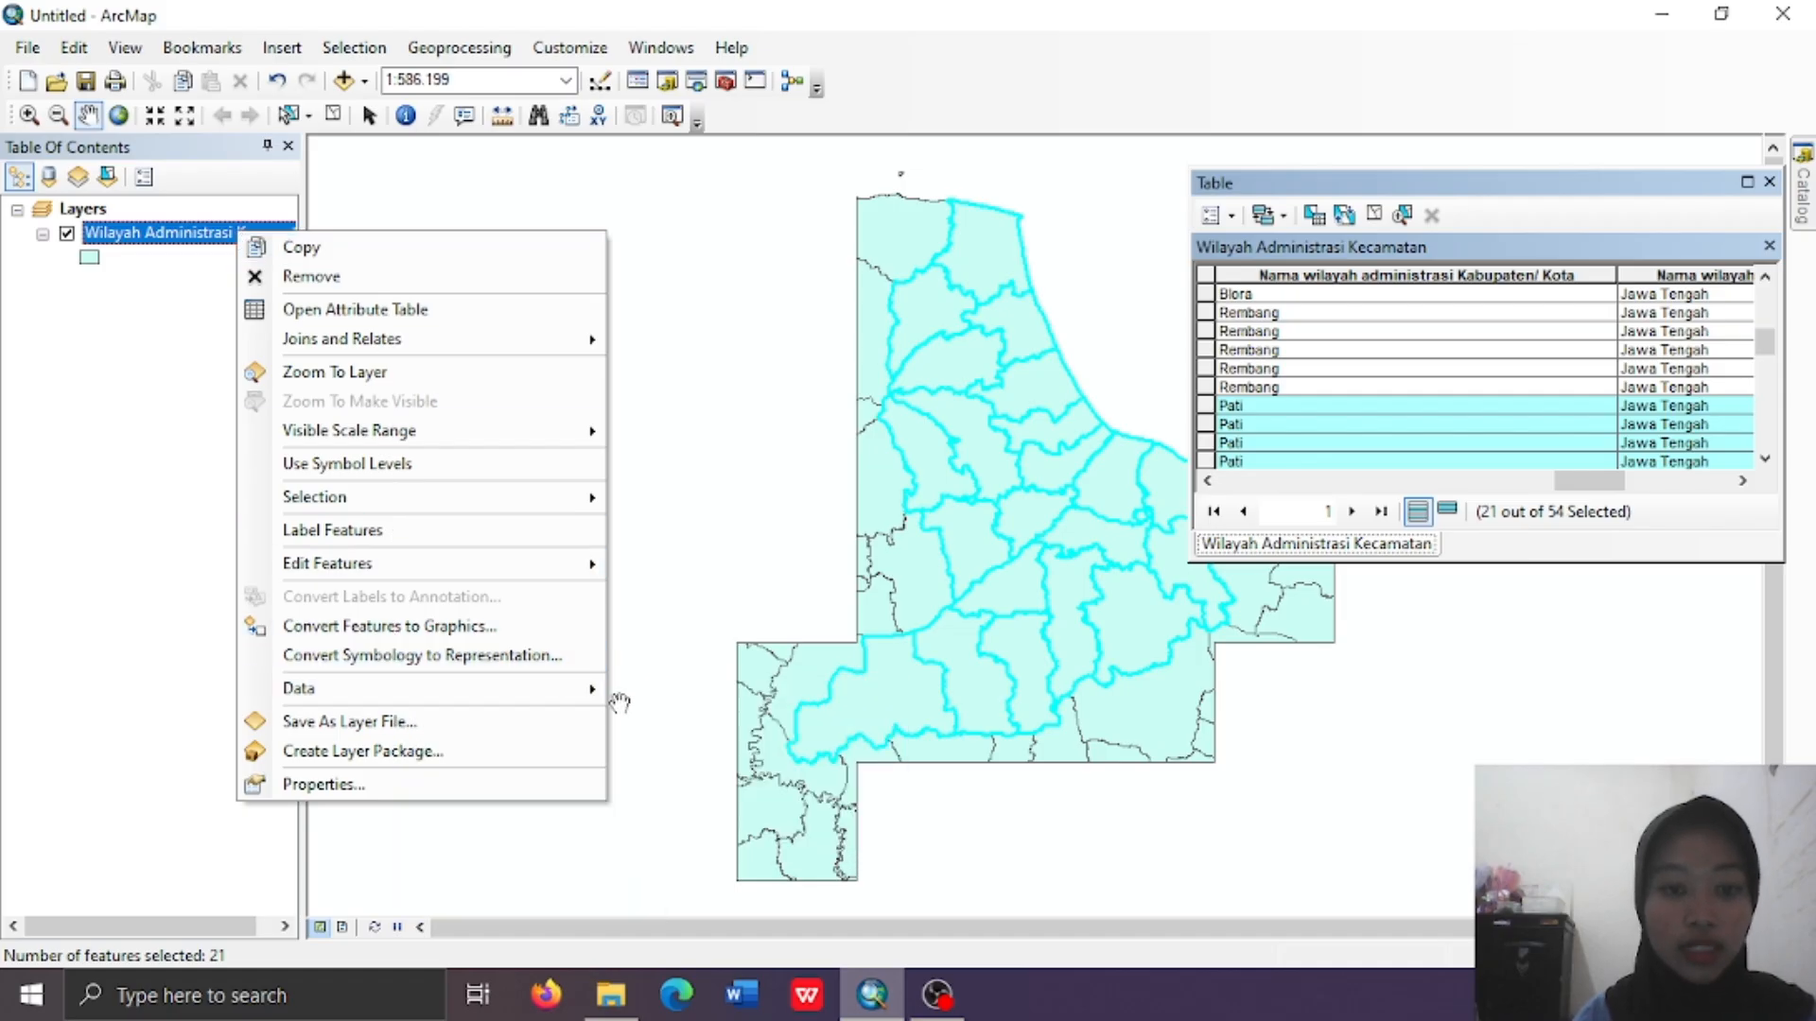
click(663, 721)
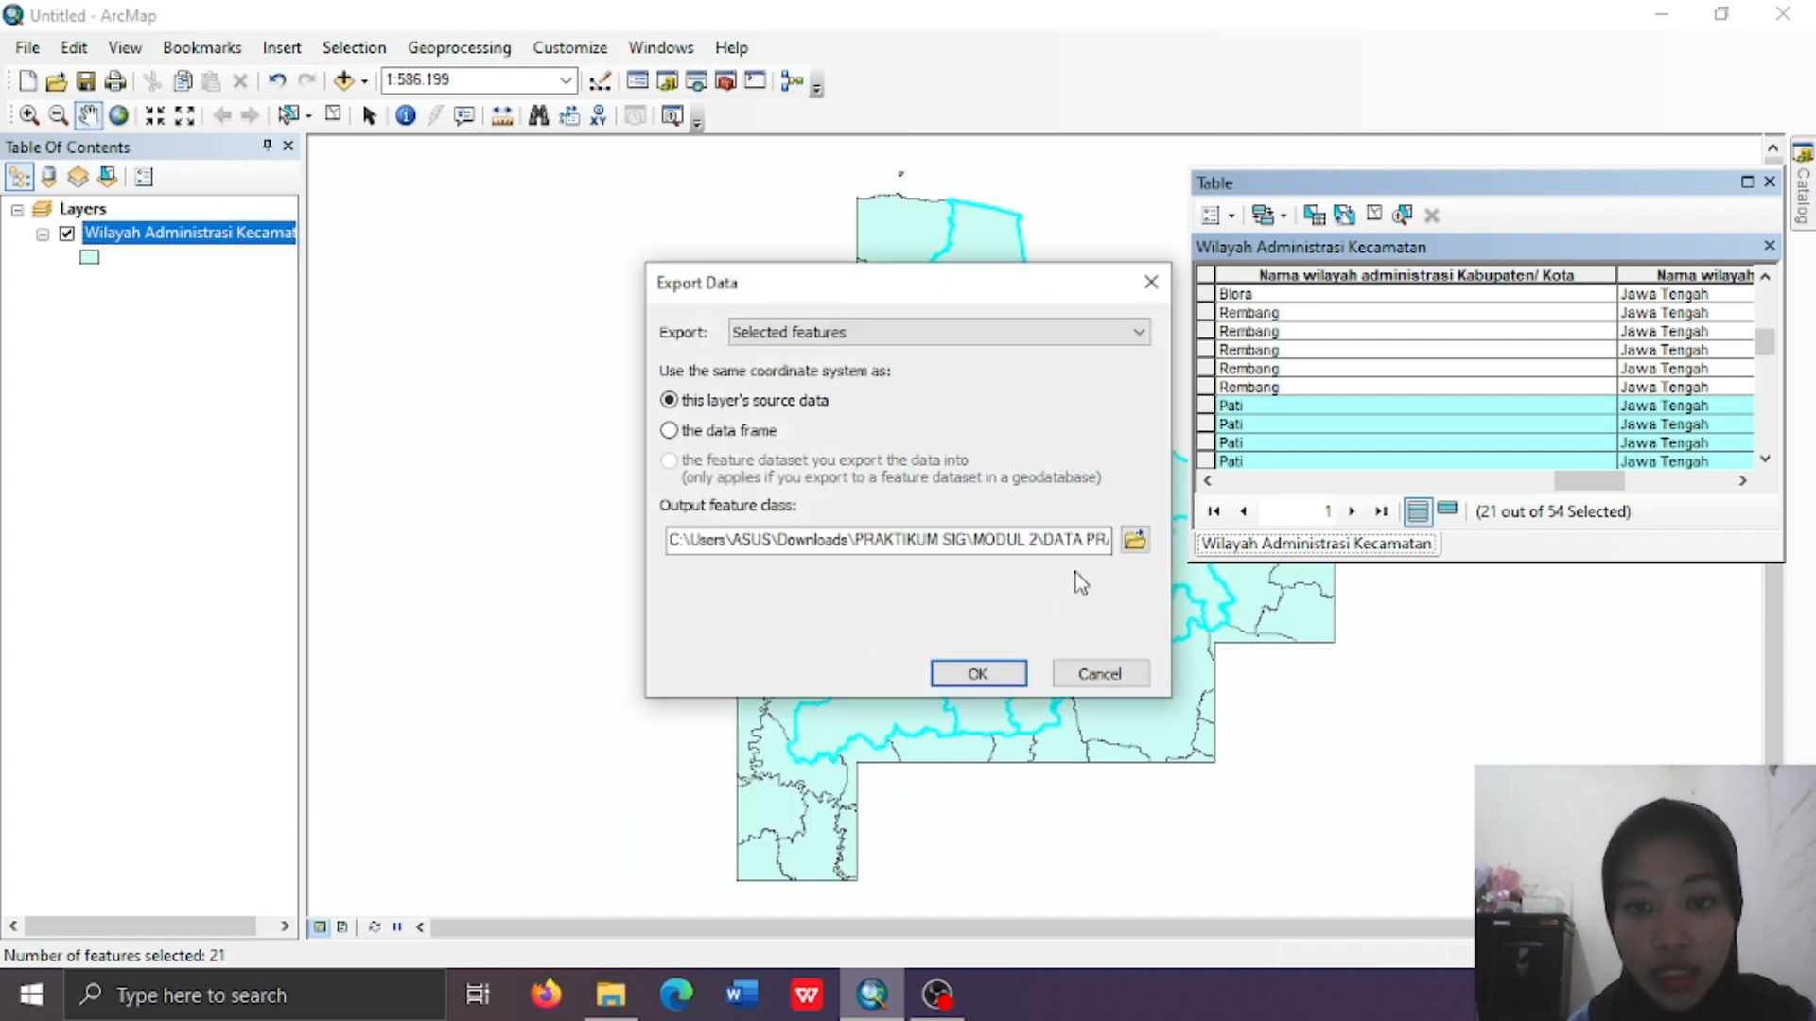
click(1135, 539)
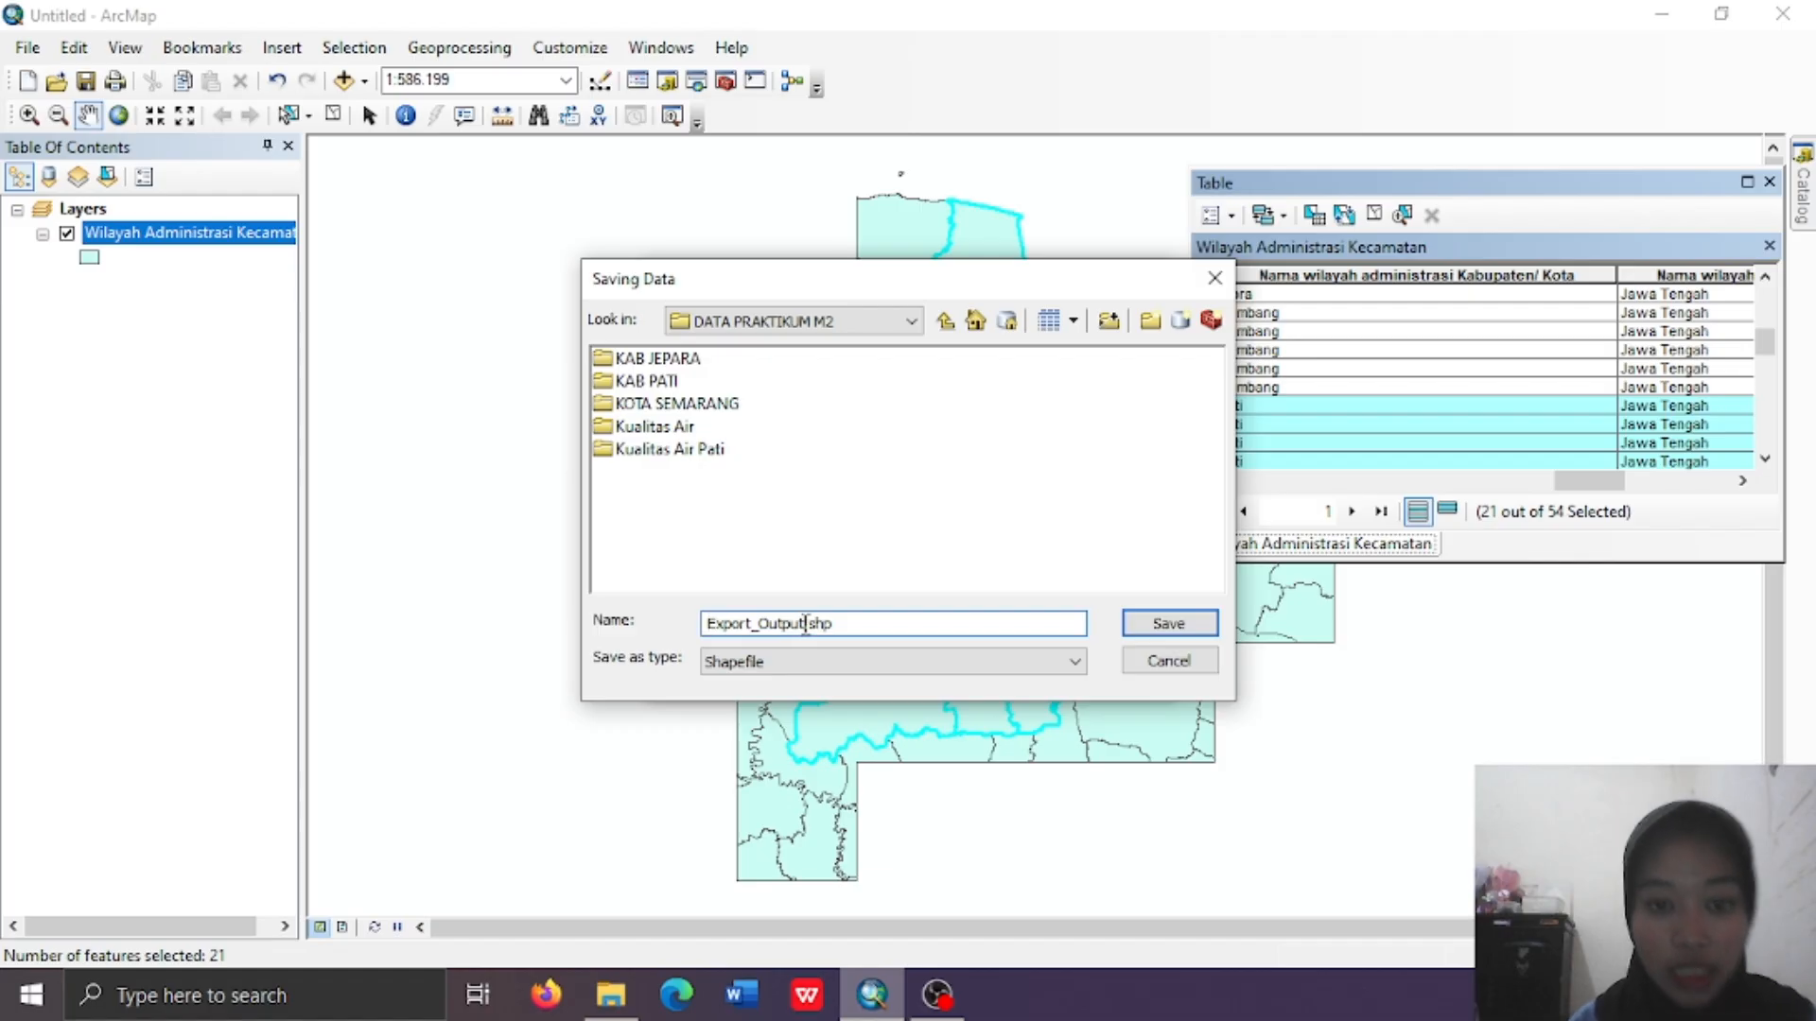
key(BackSpace)
key(BackSpace)
key(BackSpace)
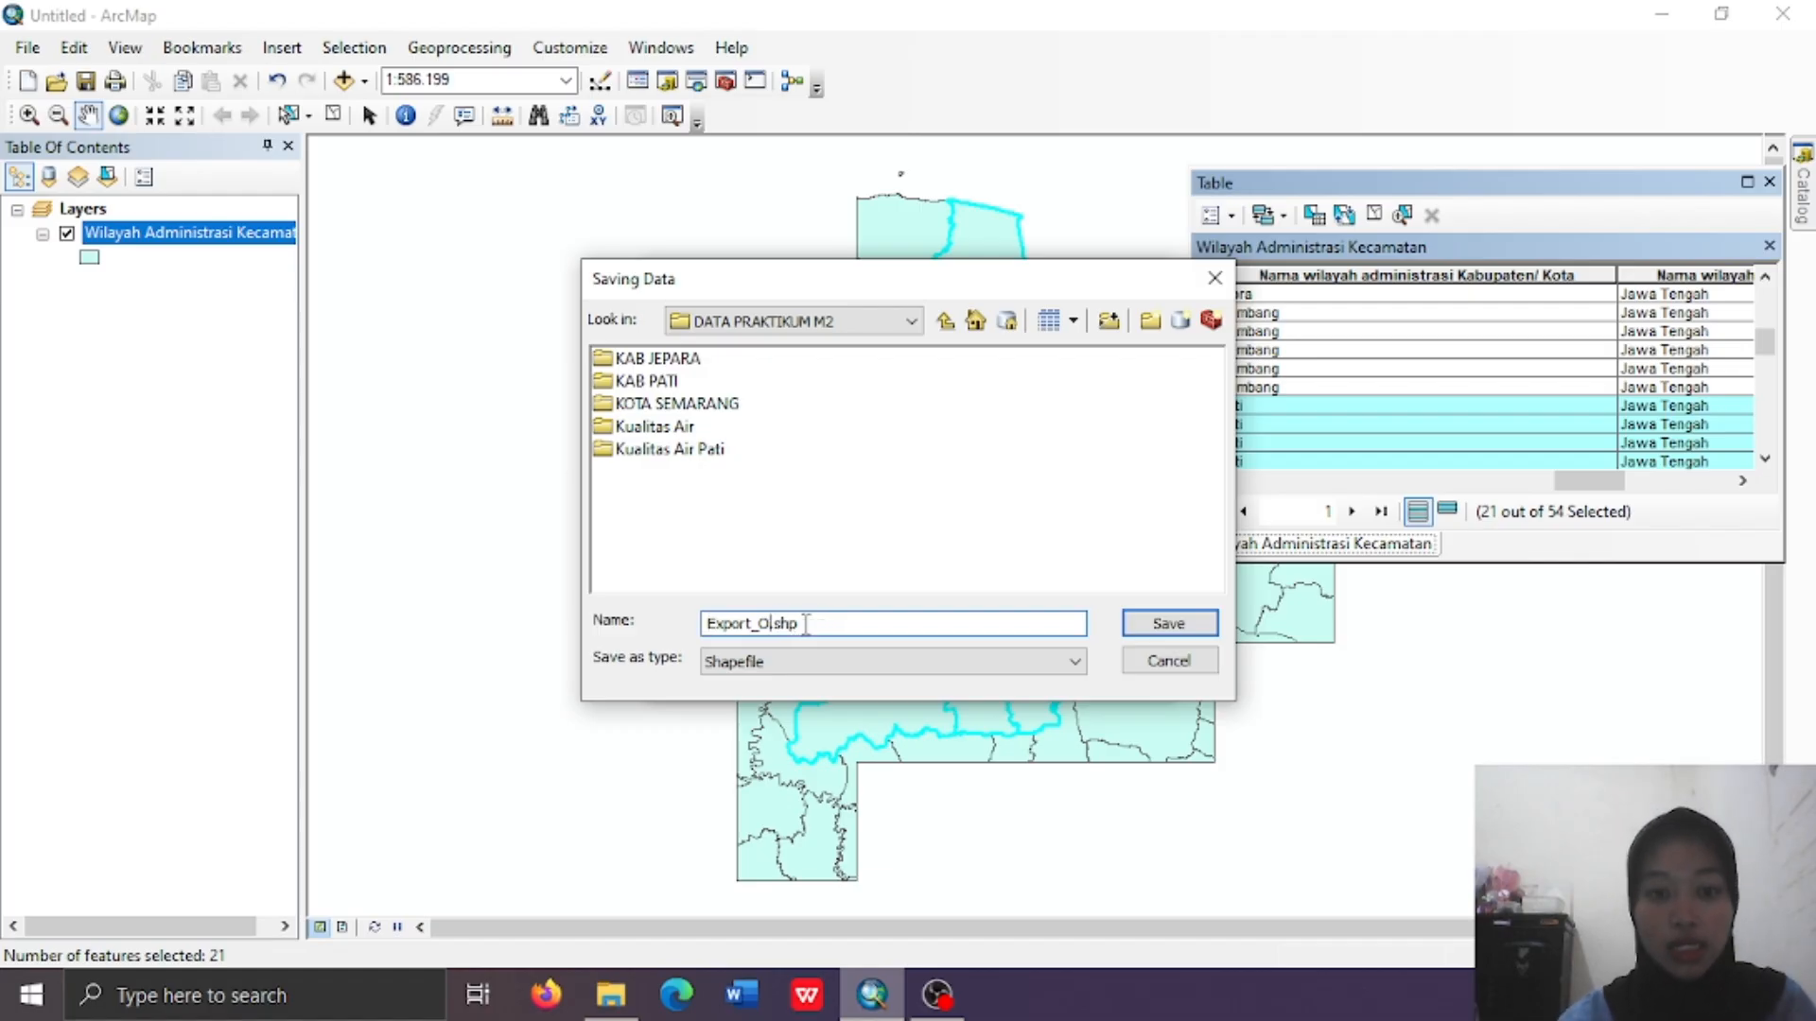
text(p)
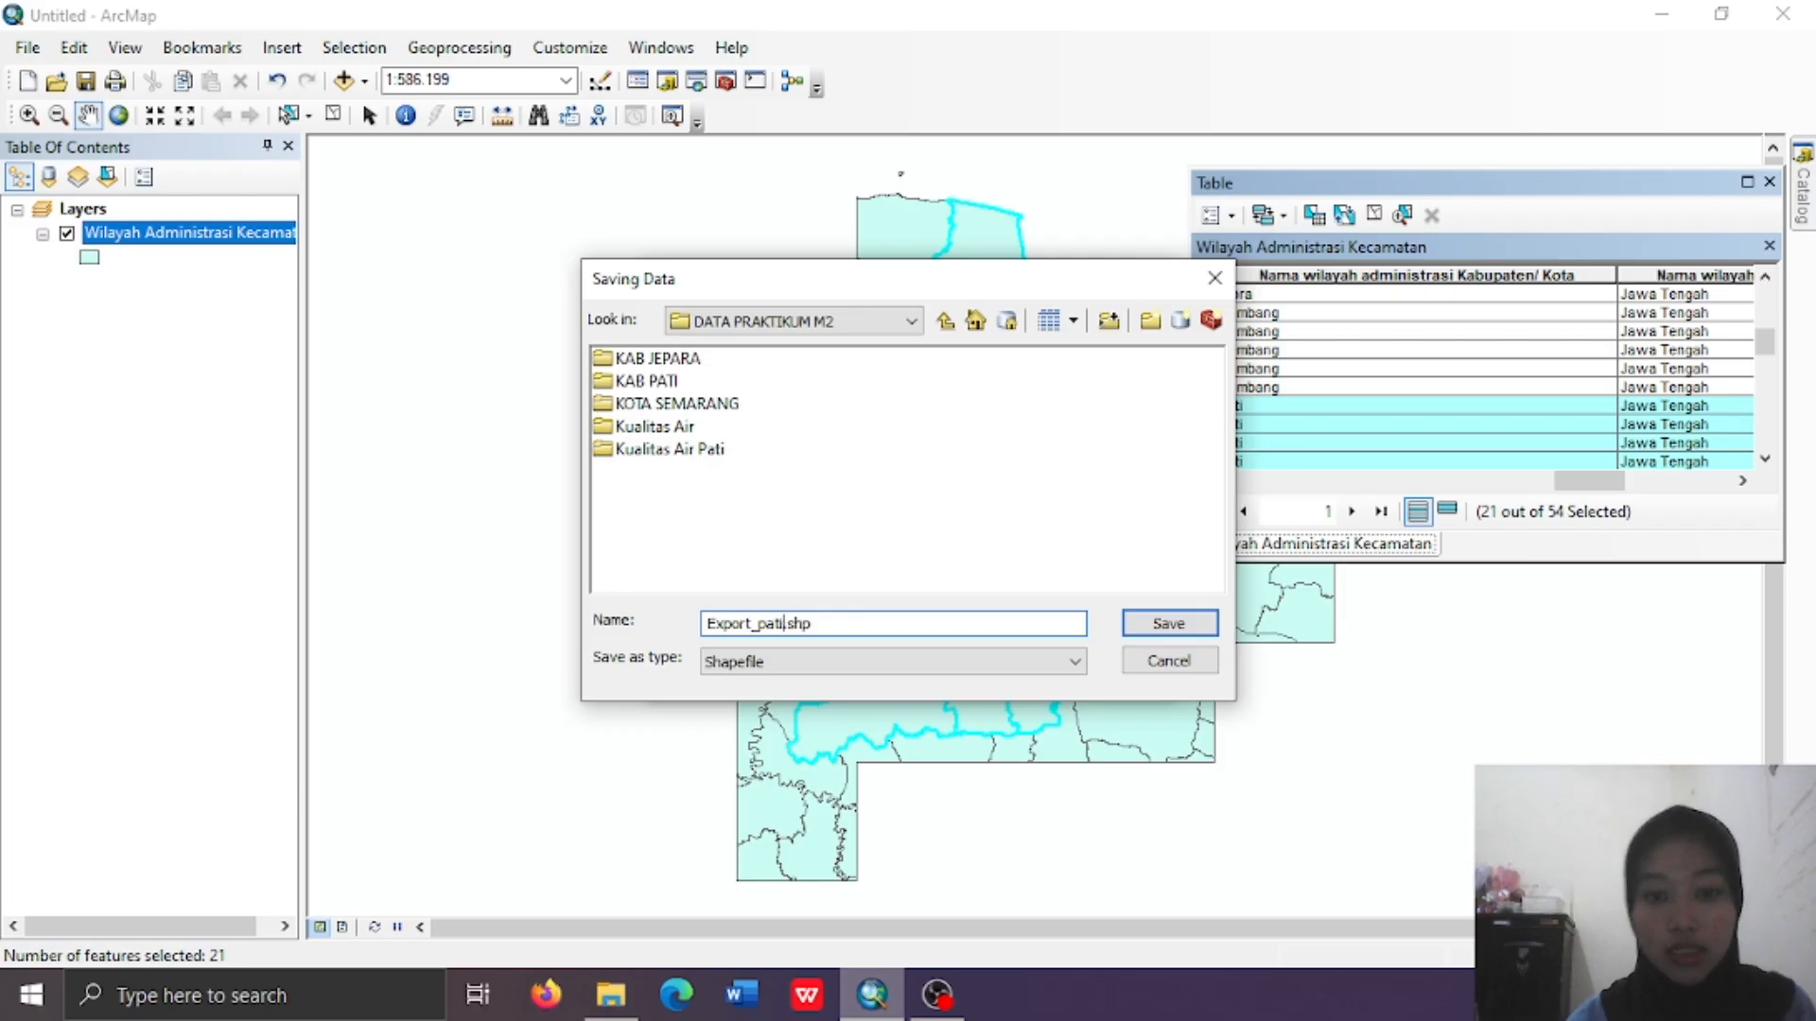
text(ati)
click(1169, 623)
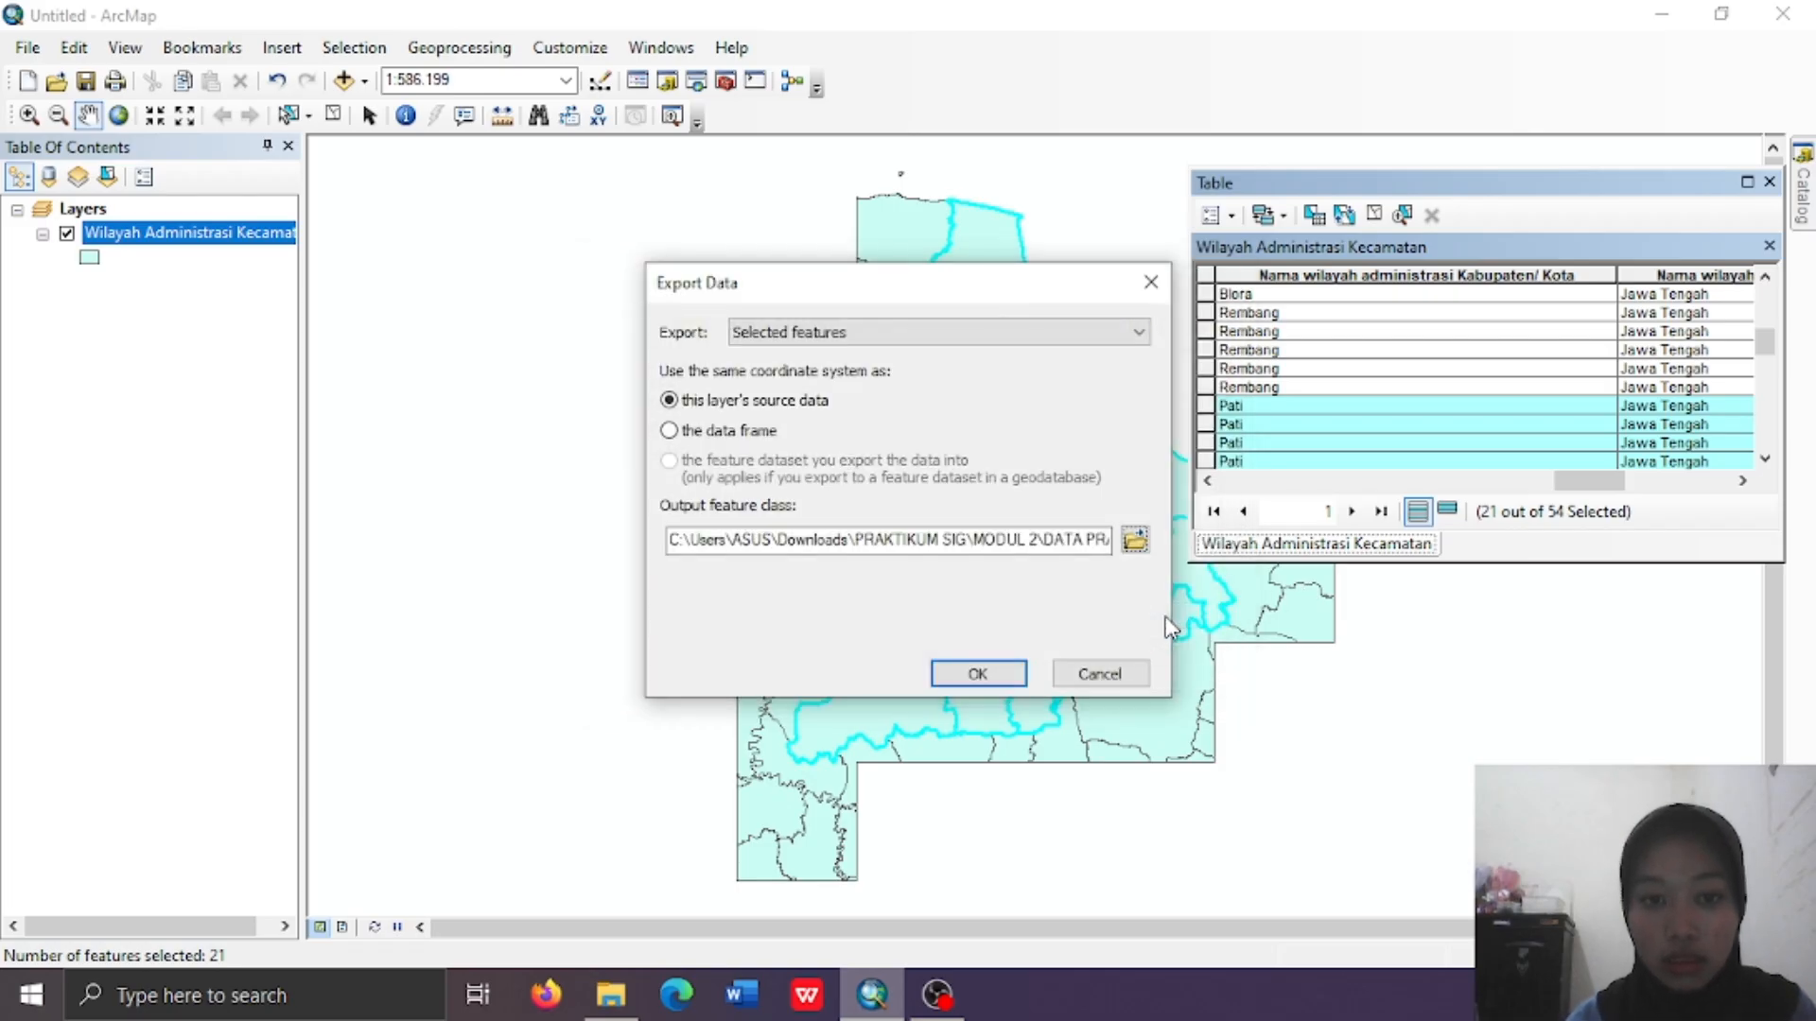
click(977, 675)
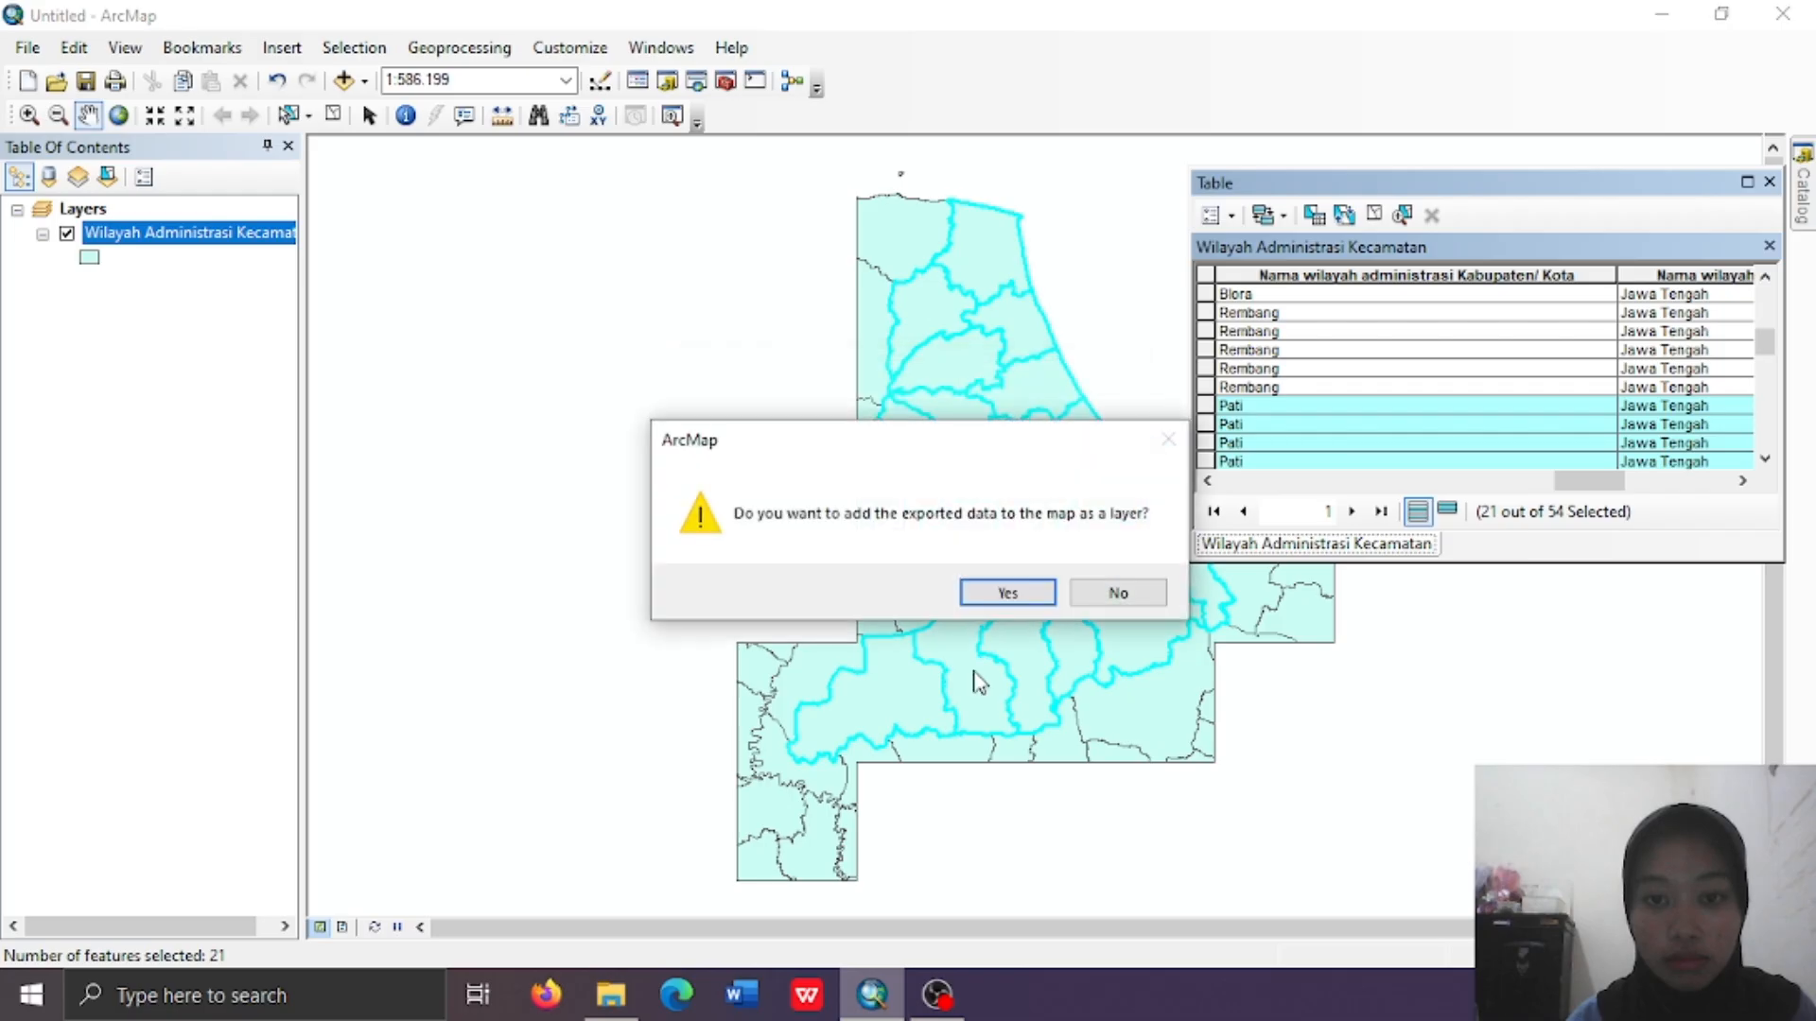
click(993, 599)
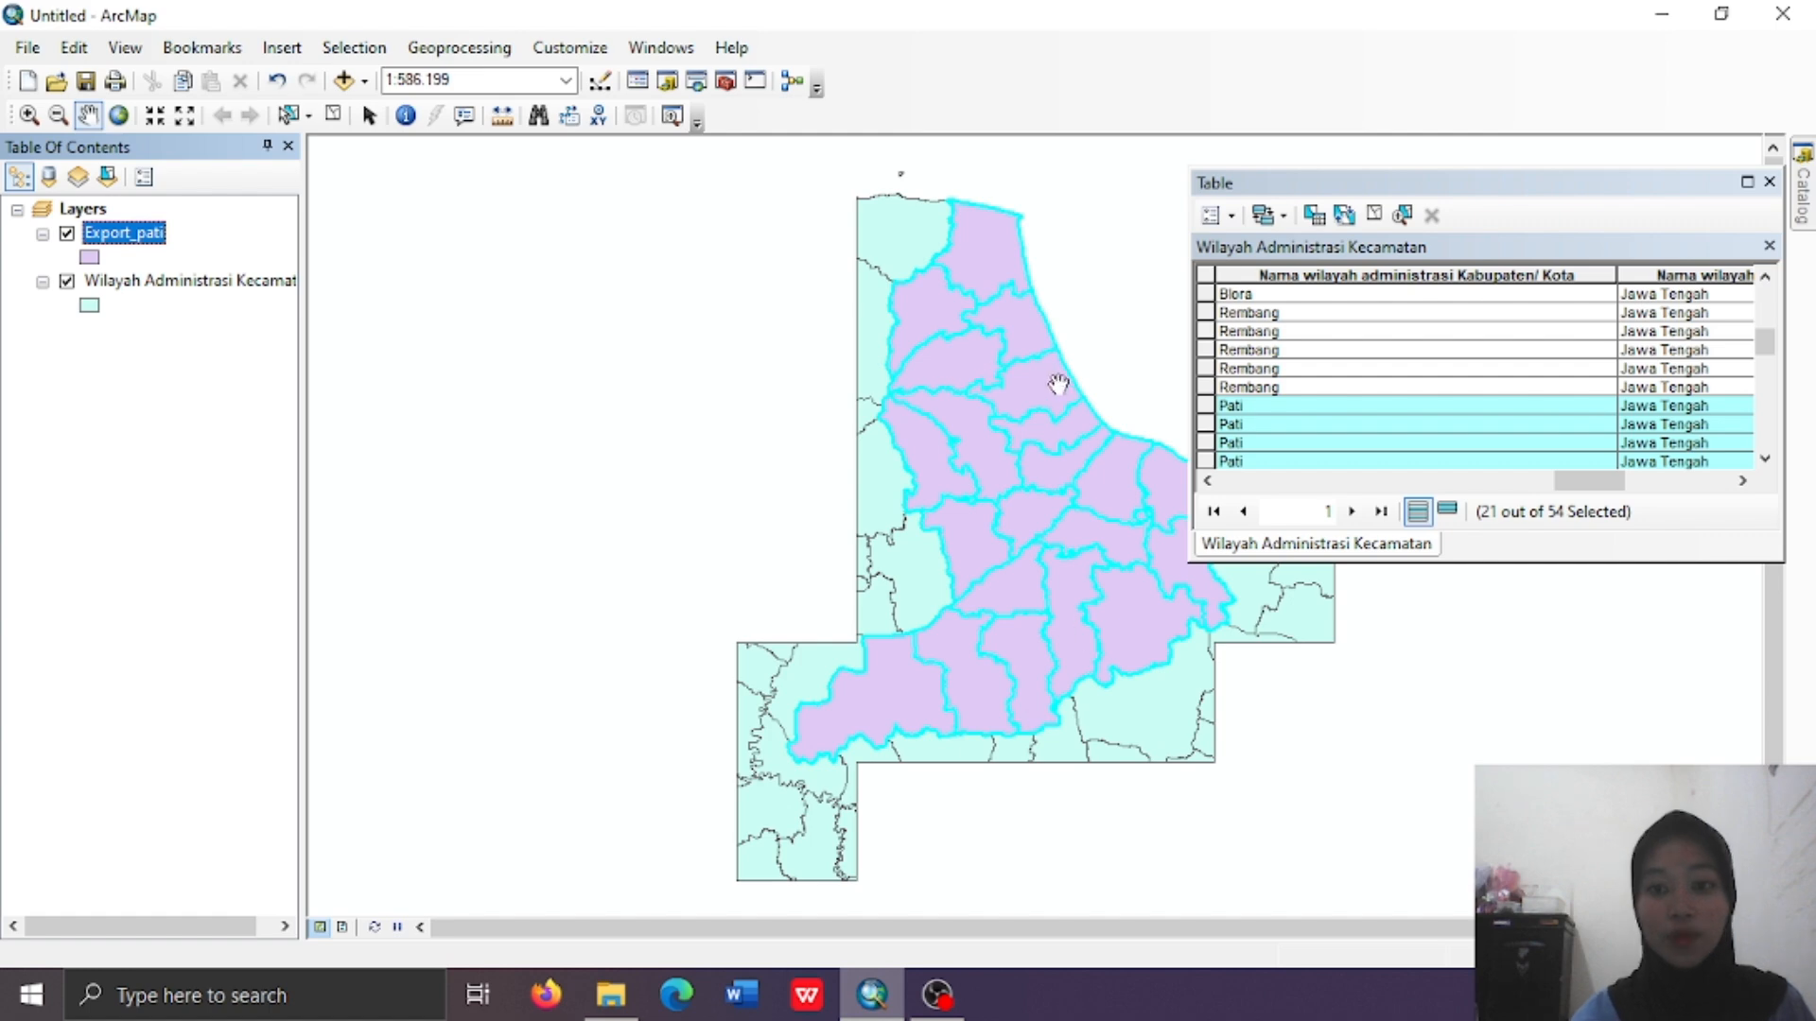
Close the attribute table and hide the Wilayah Administrasi Kecamatan layer
click(1770, 181)
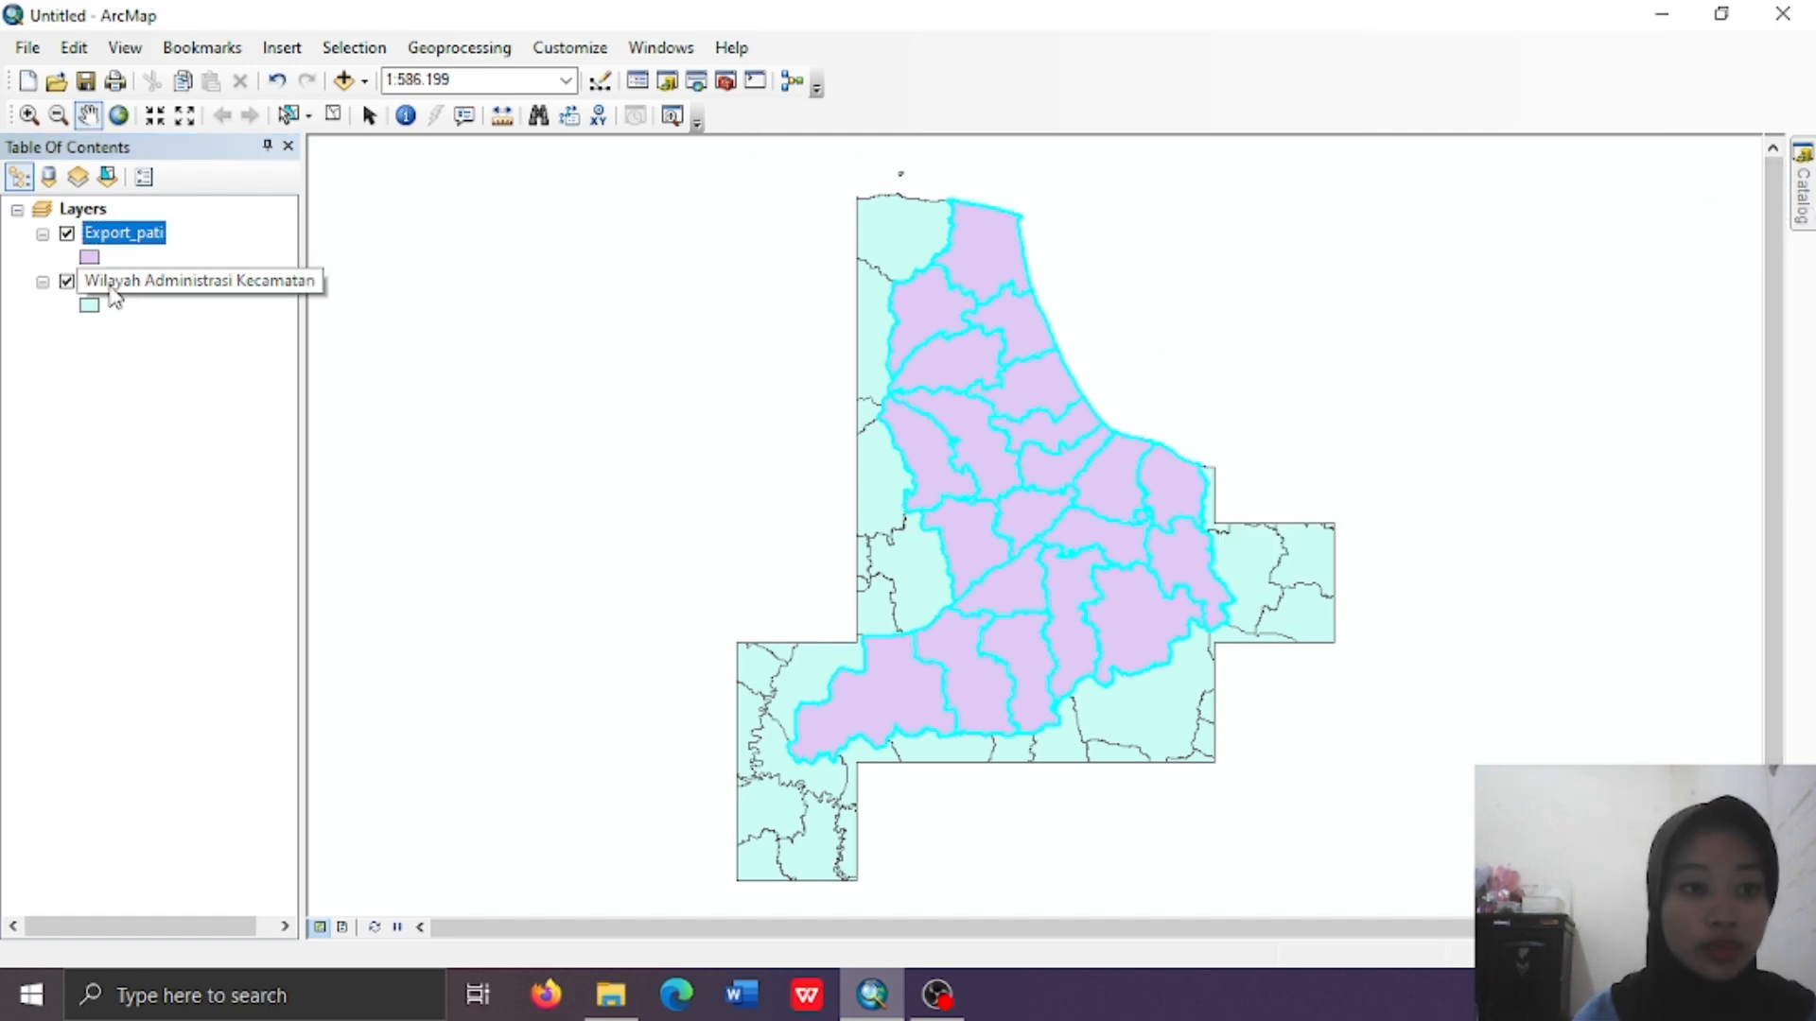
click(67, 282)
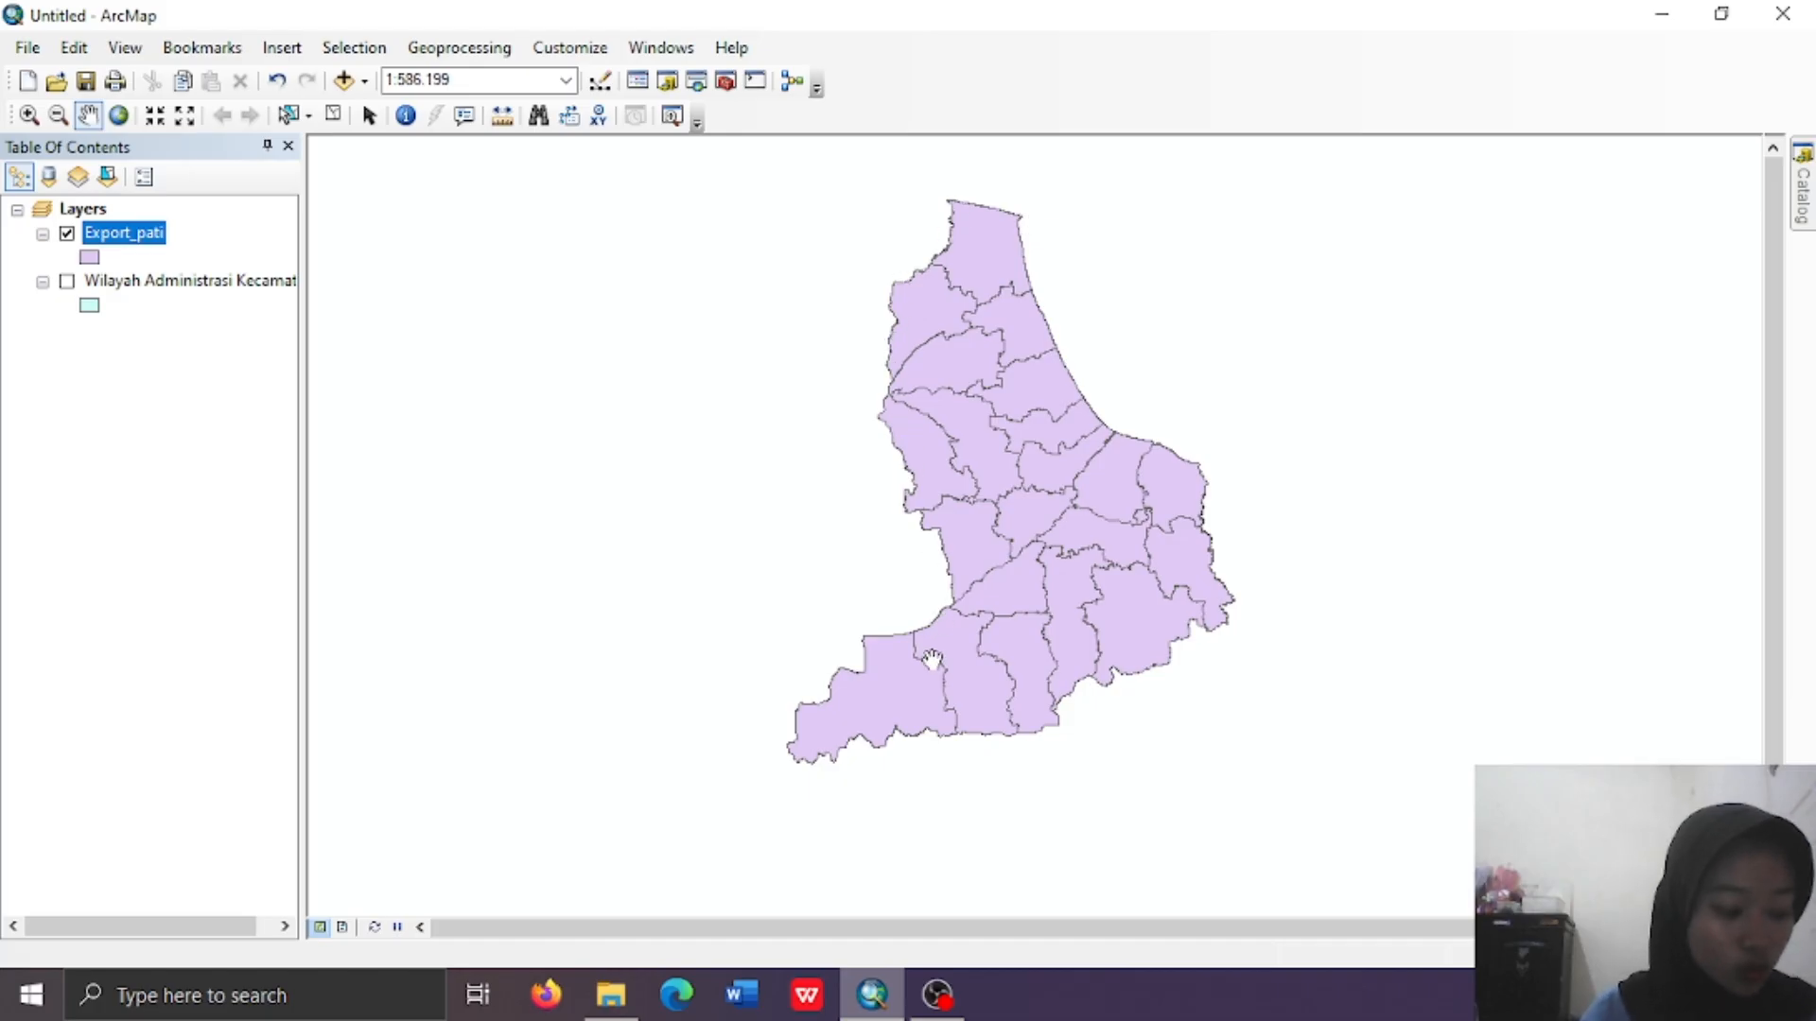
Set up a Dissolve of Export_pati, saving the output in DATA PRAKTIKUM M2 as dissolve_ followed by the author's first name
click(455, 52)
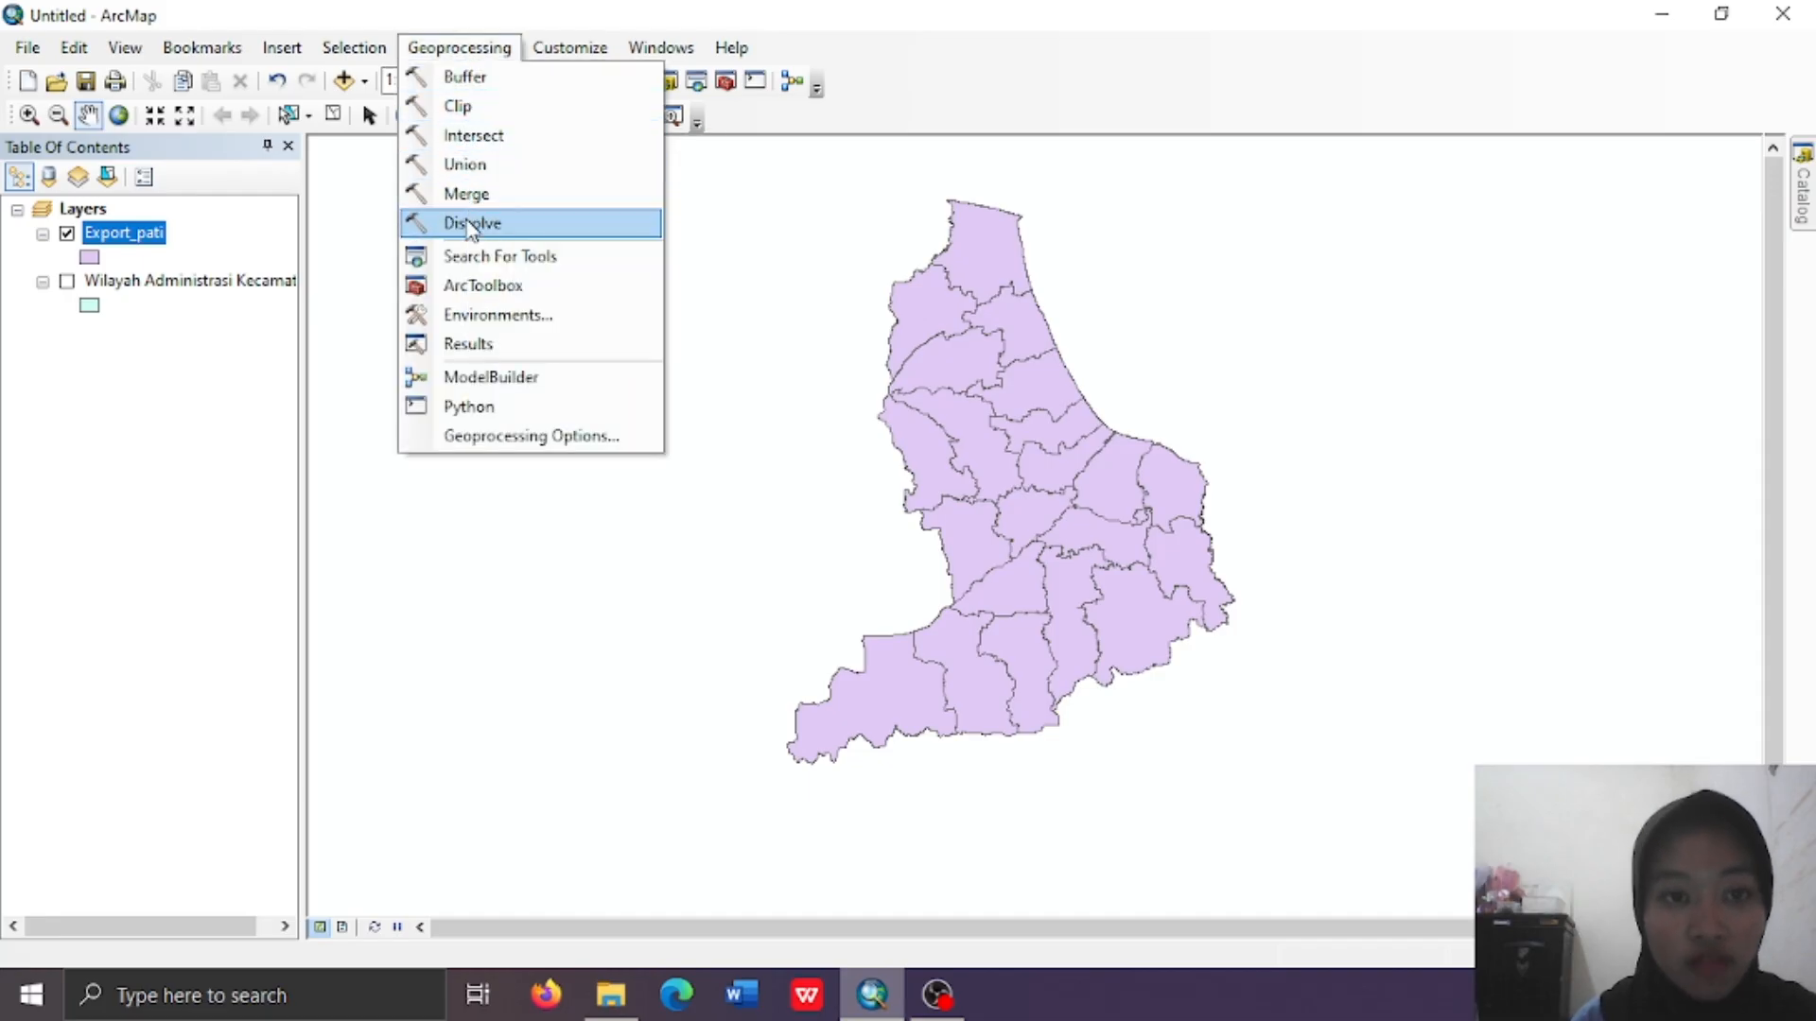
click(470, 225)
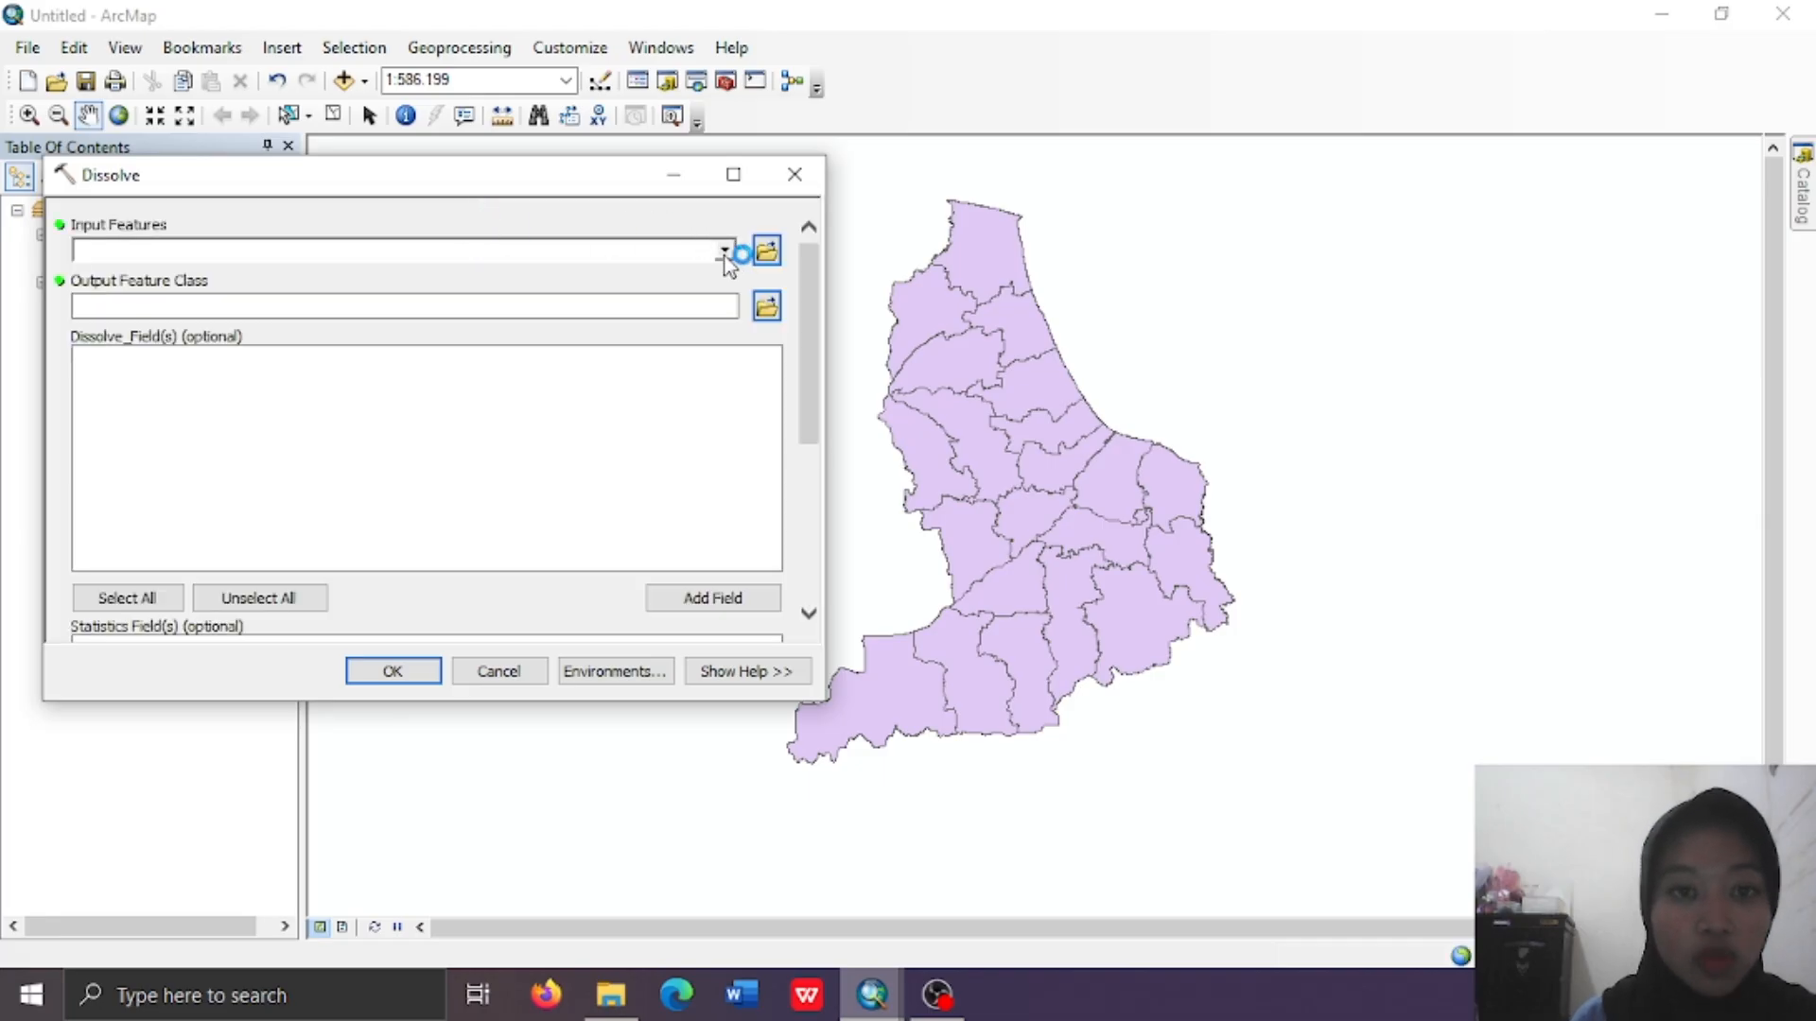
click(724, 255)
click(169, 275)
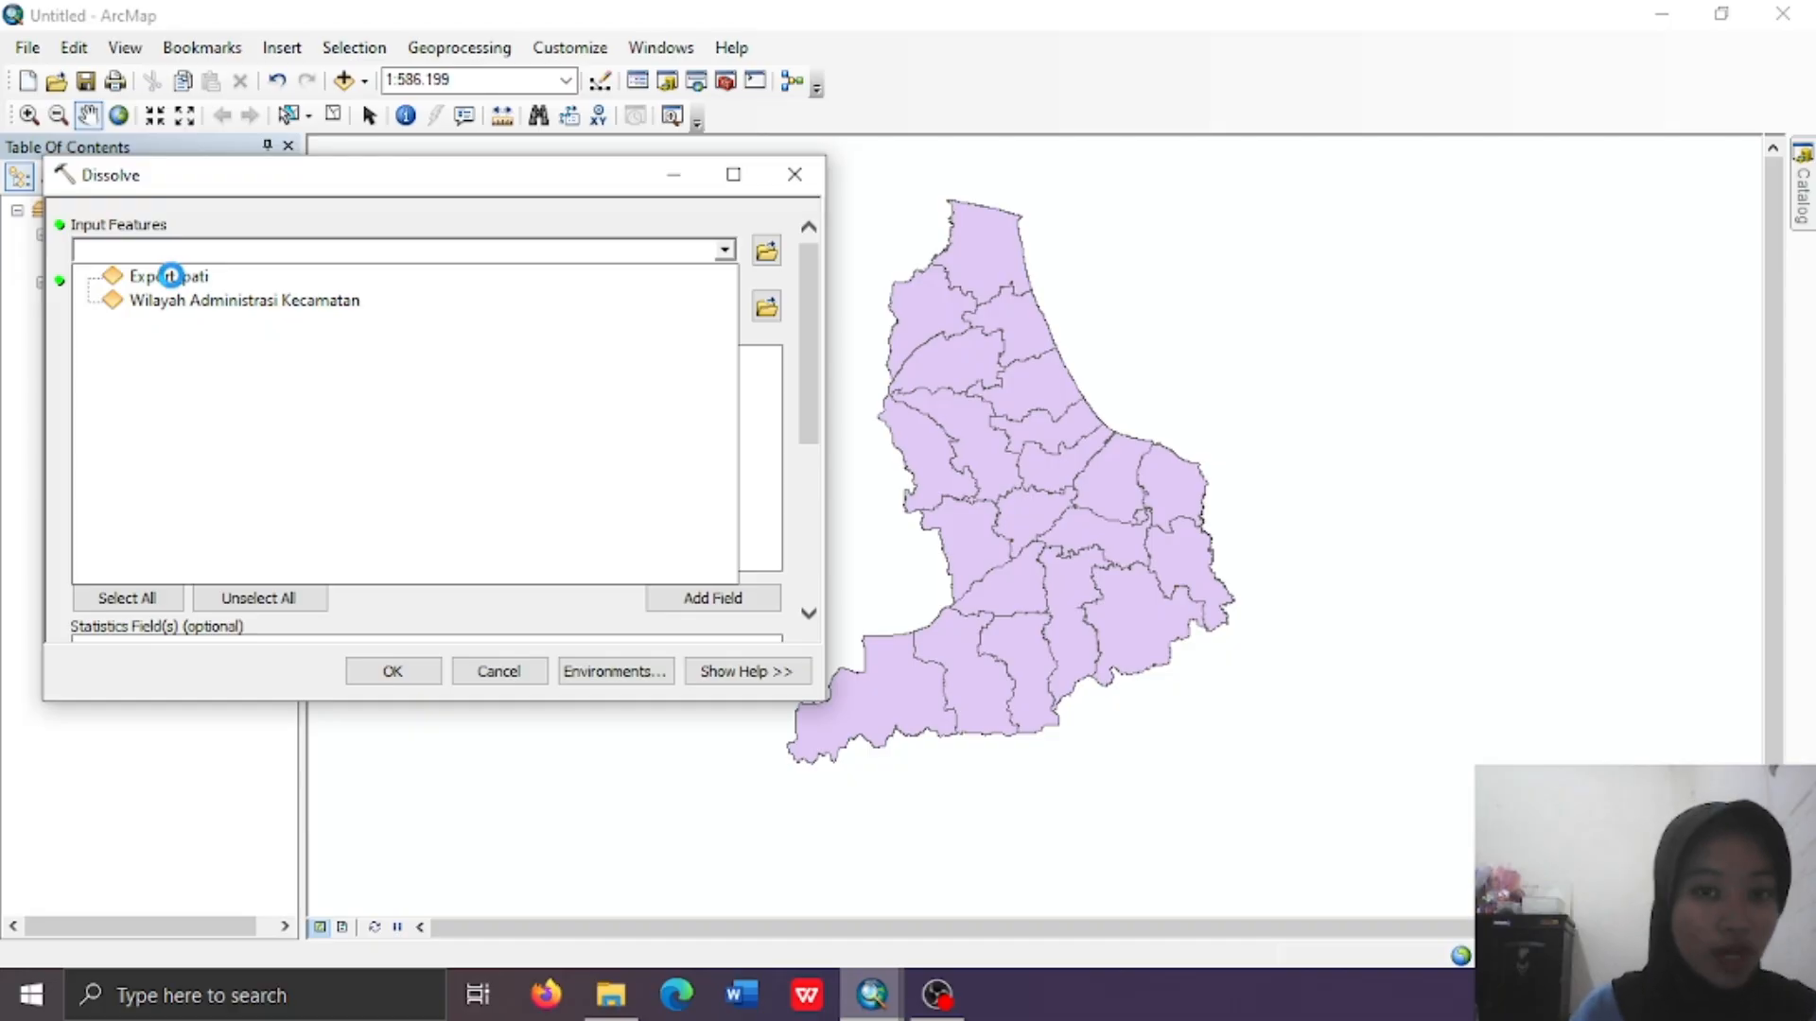
click(198, 274)
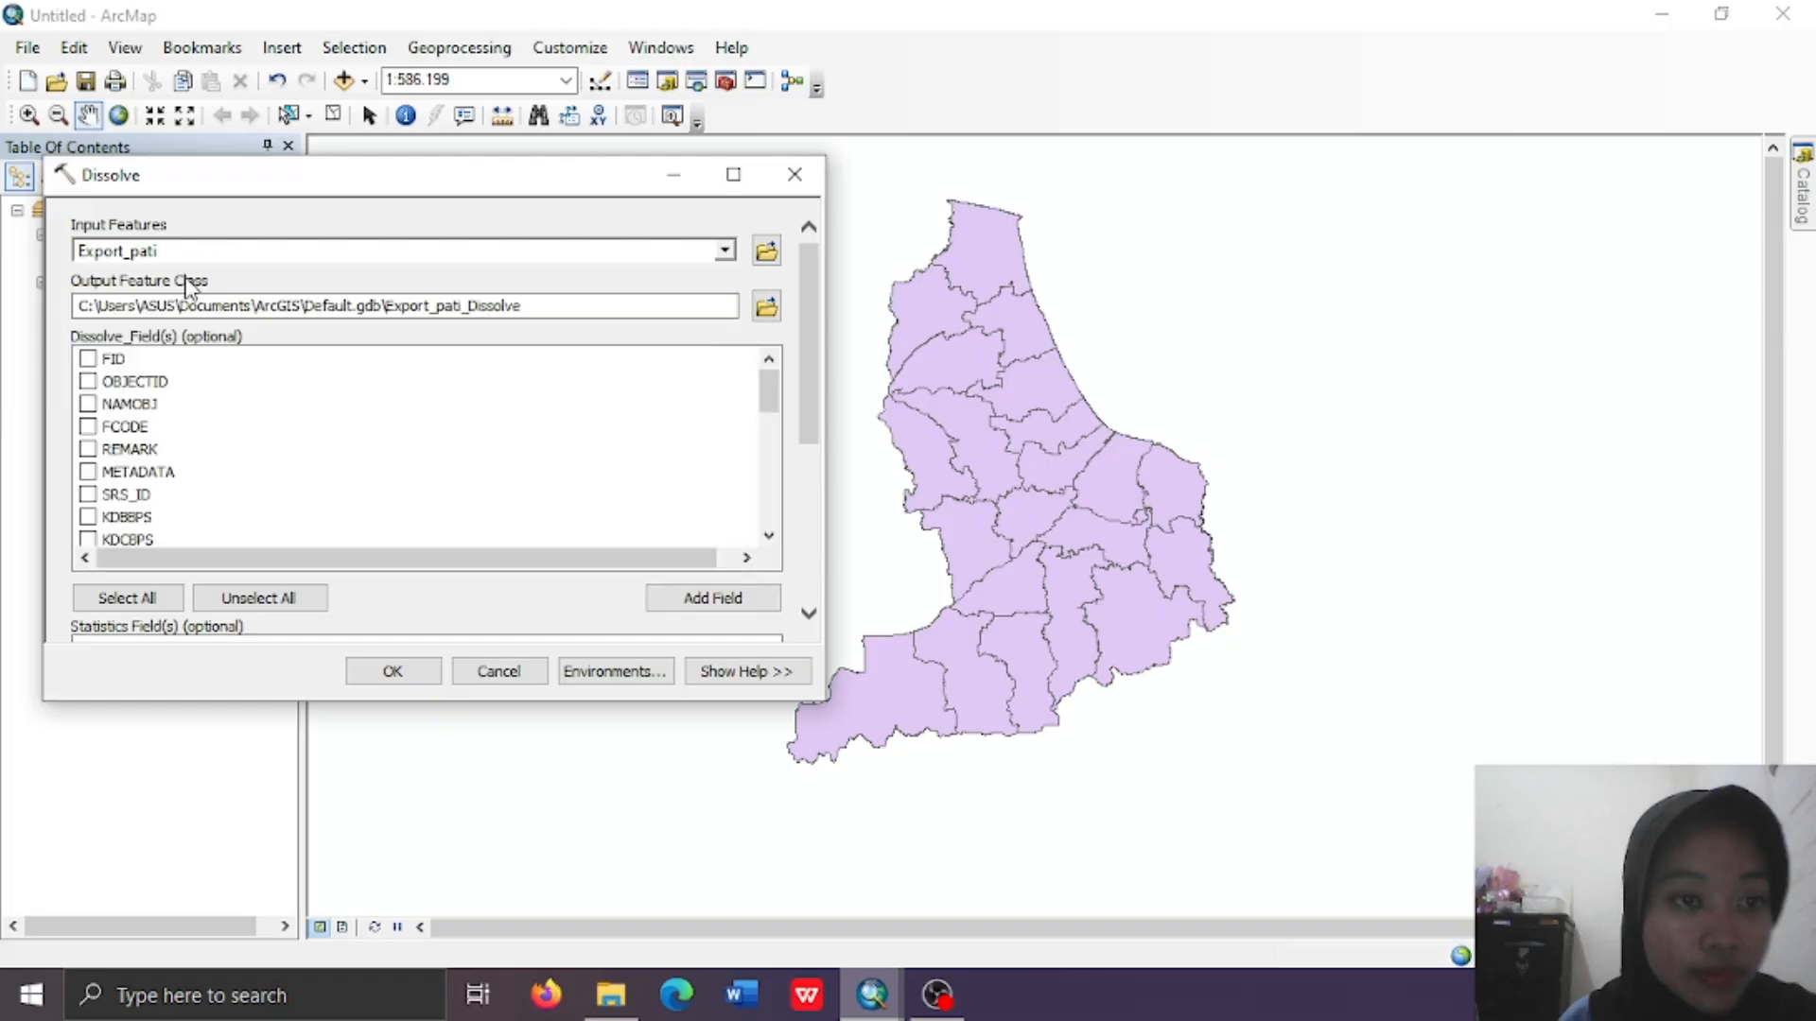
click(766, 308)
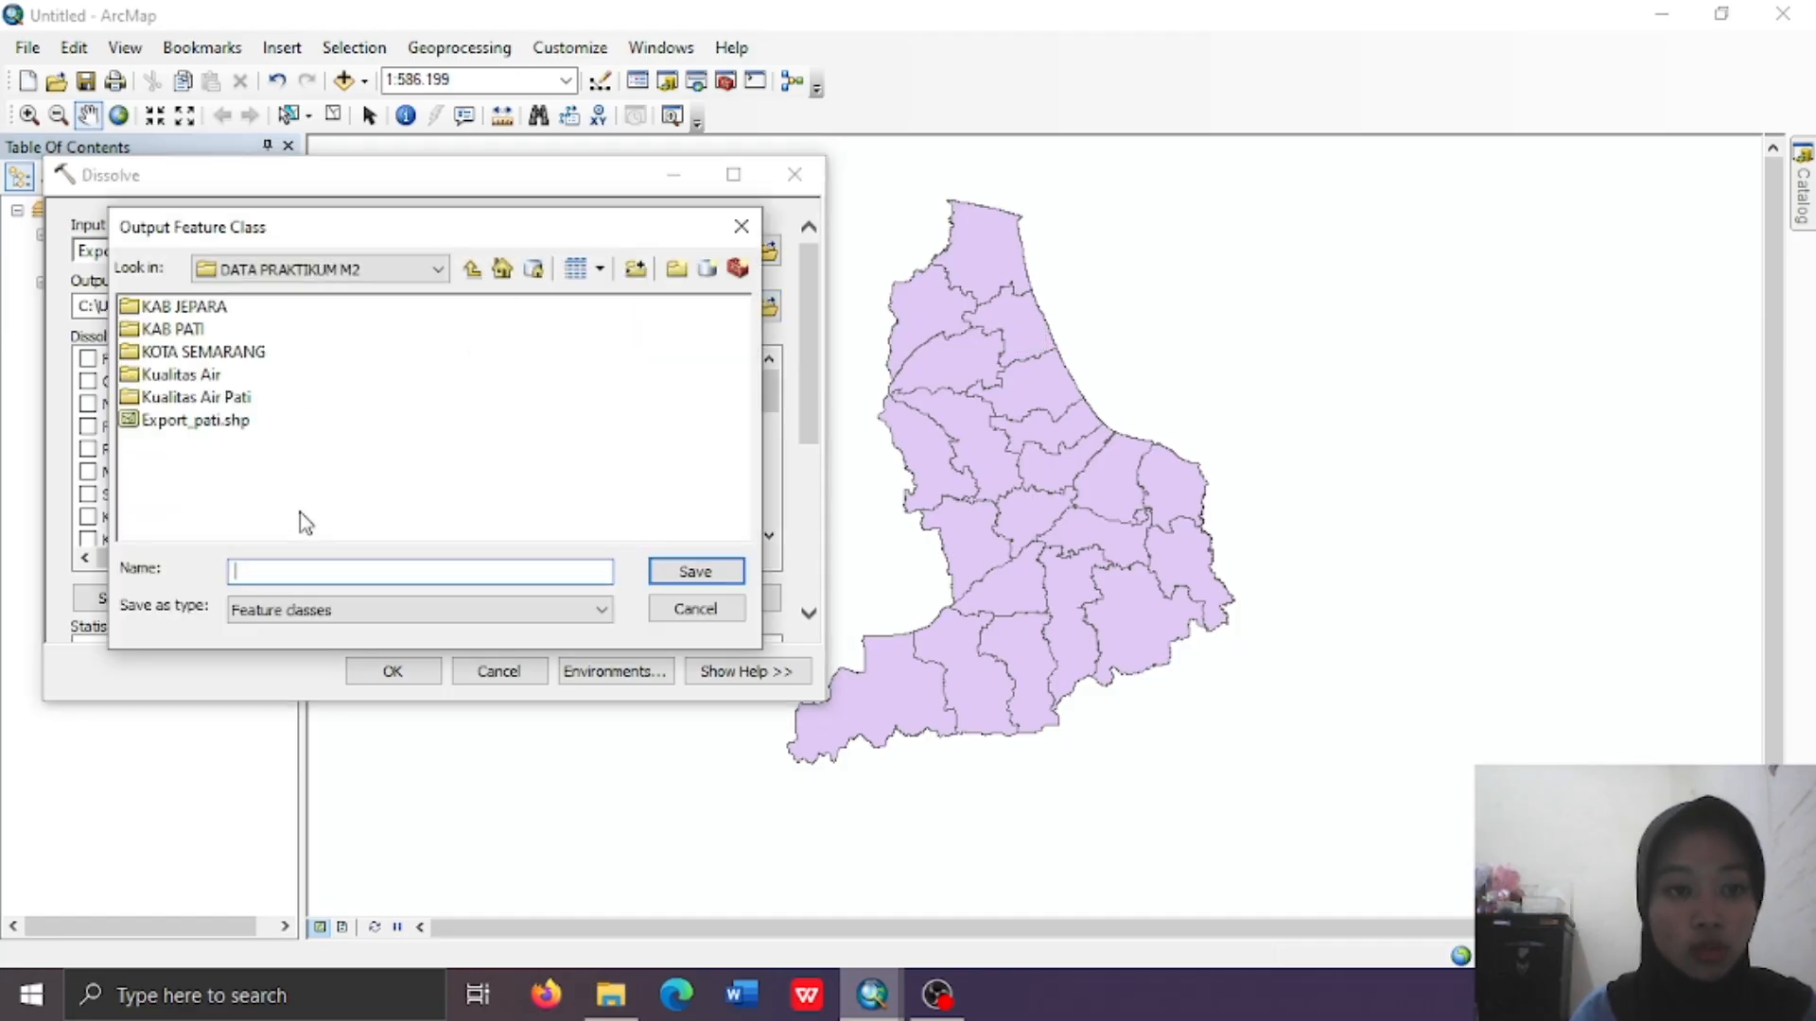
text(di)
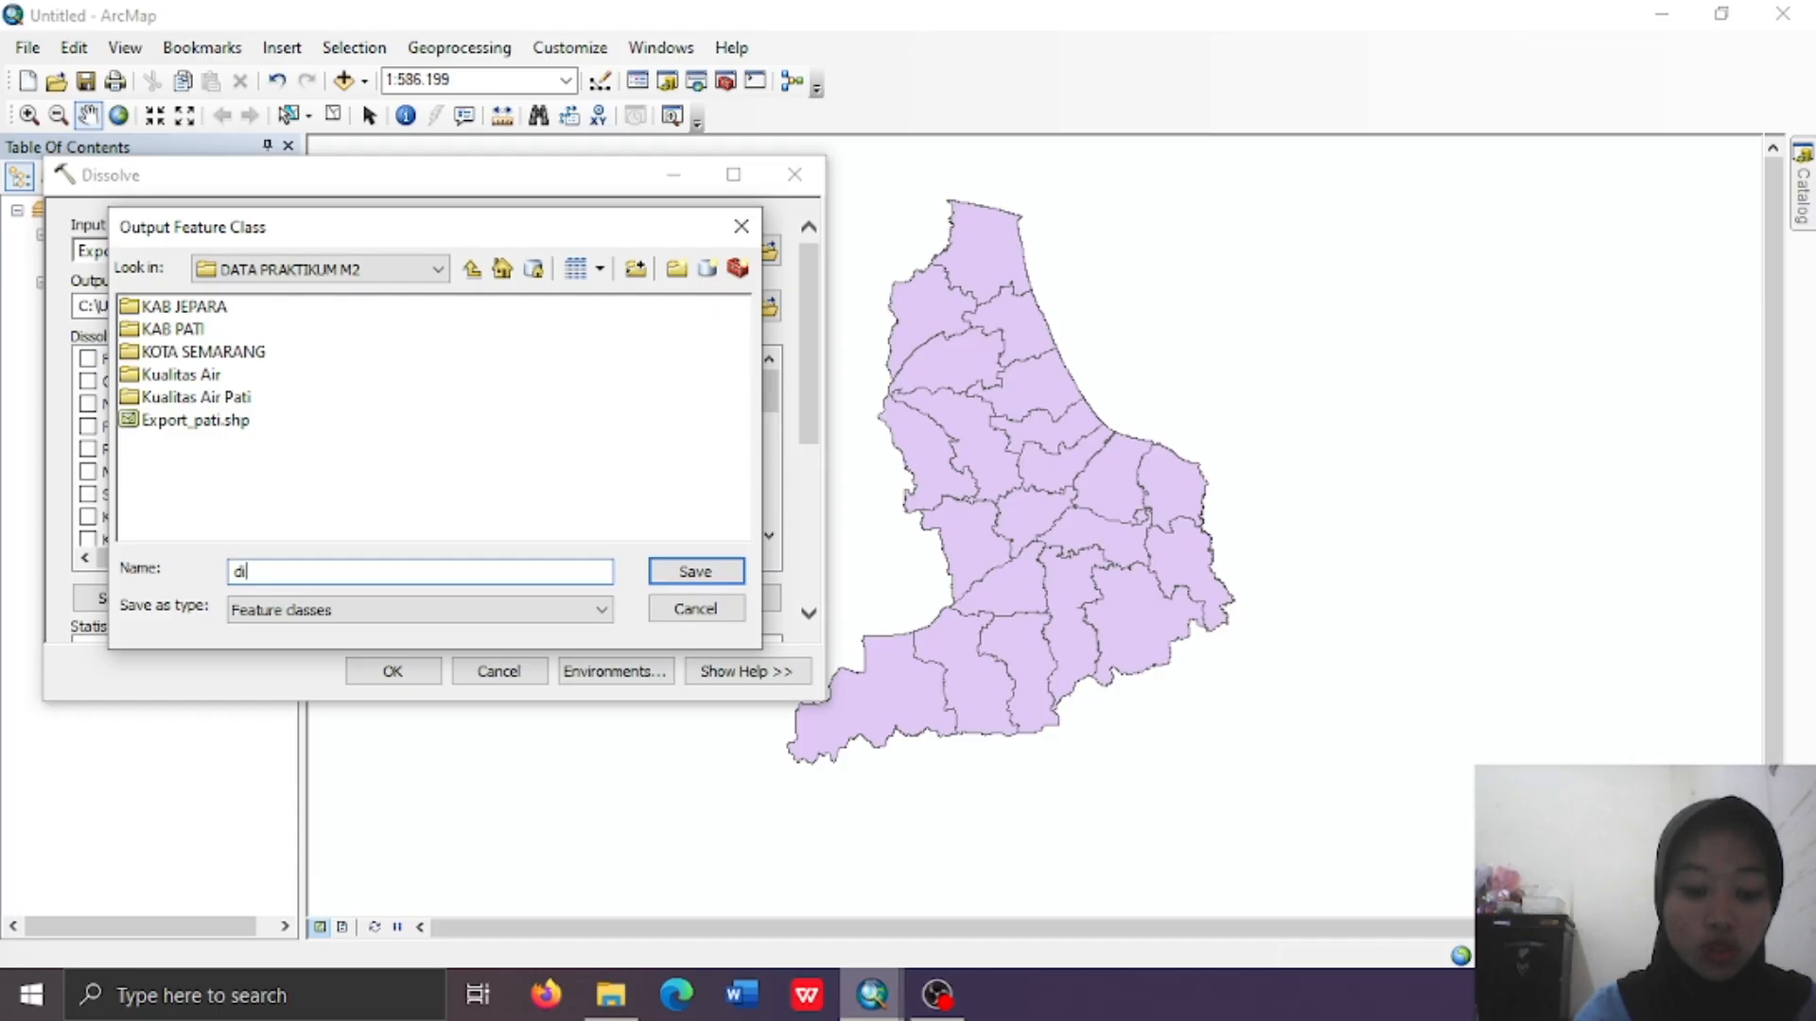
text(ssolve)
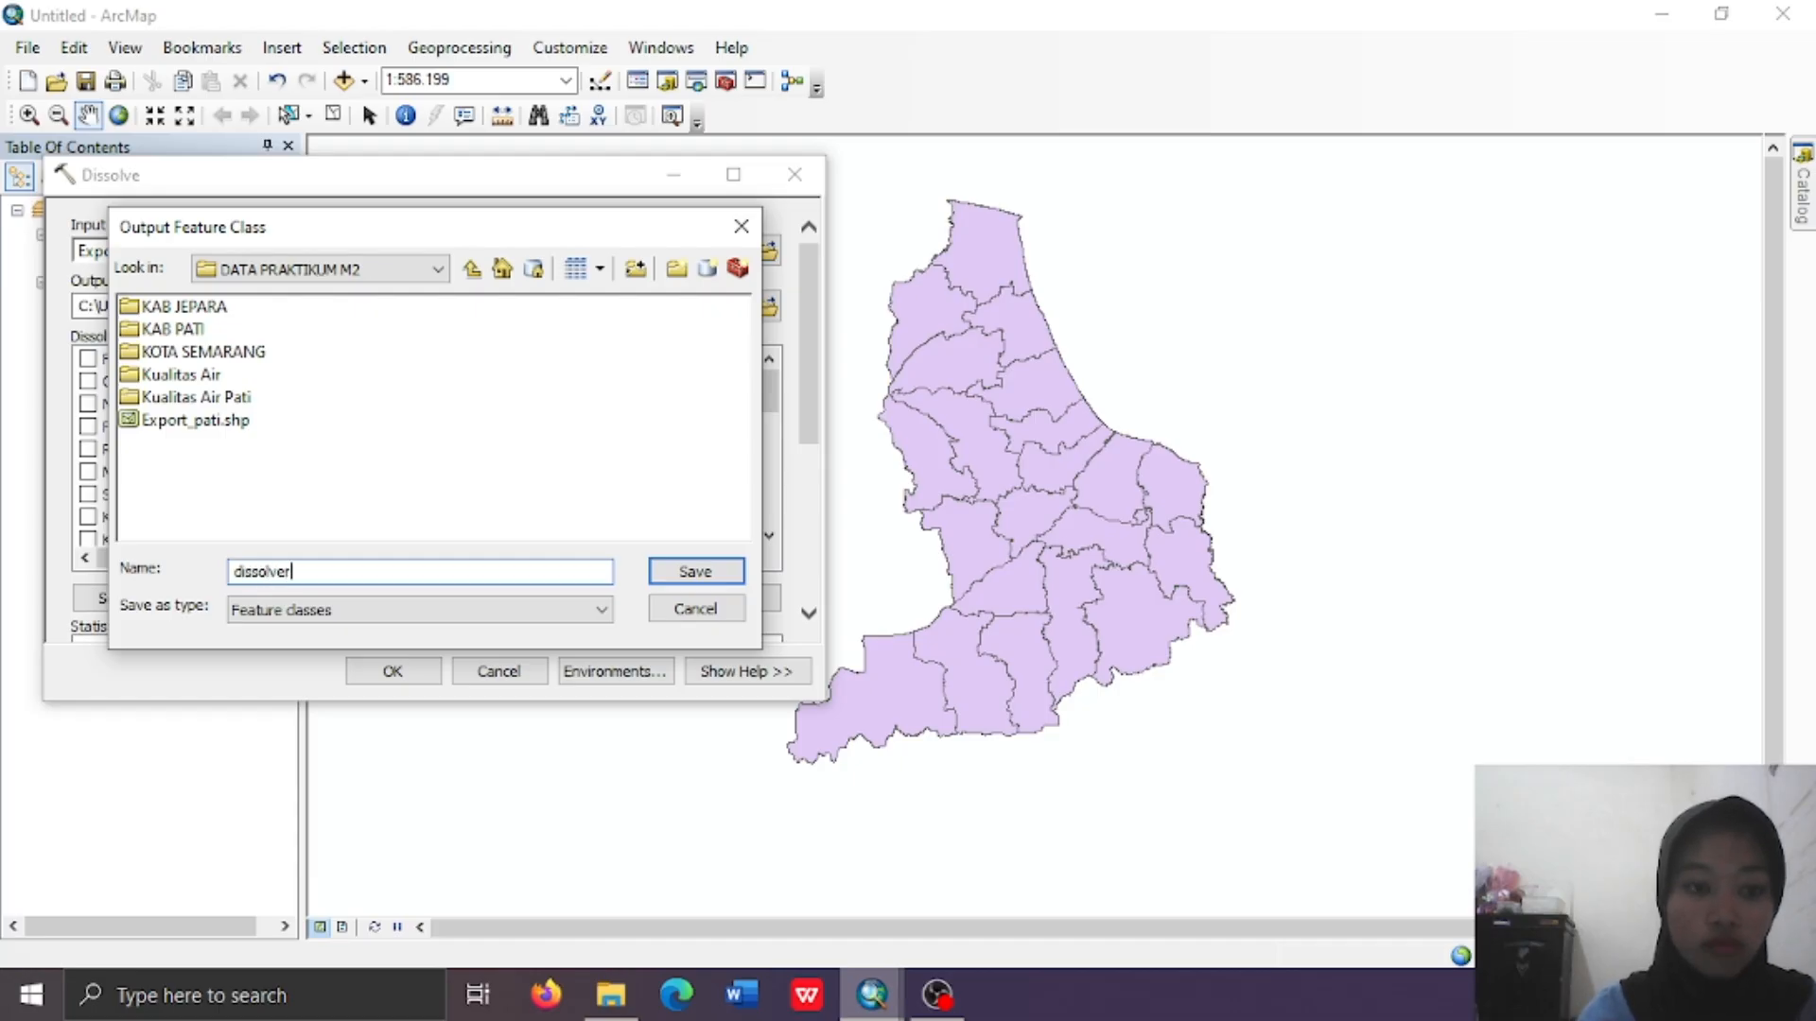
text(_alya)
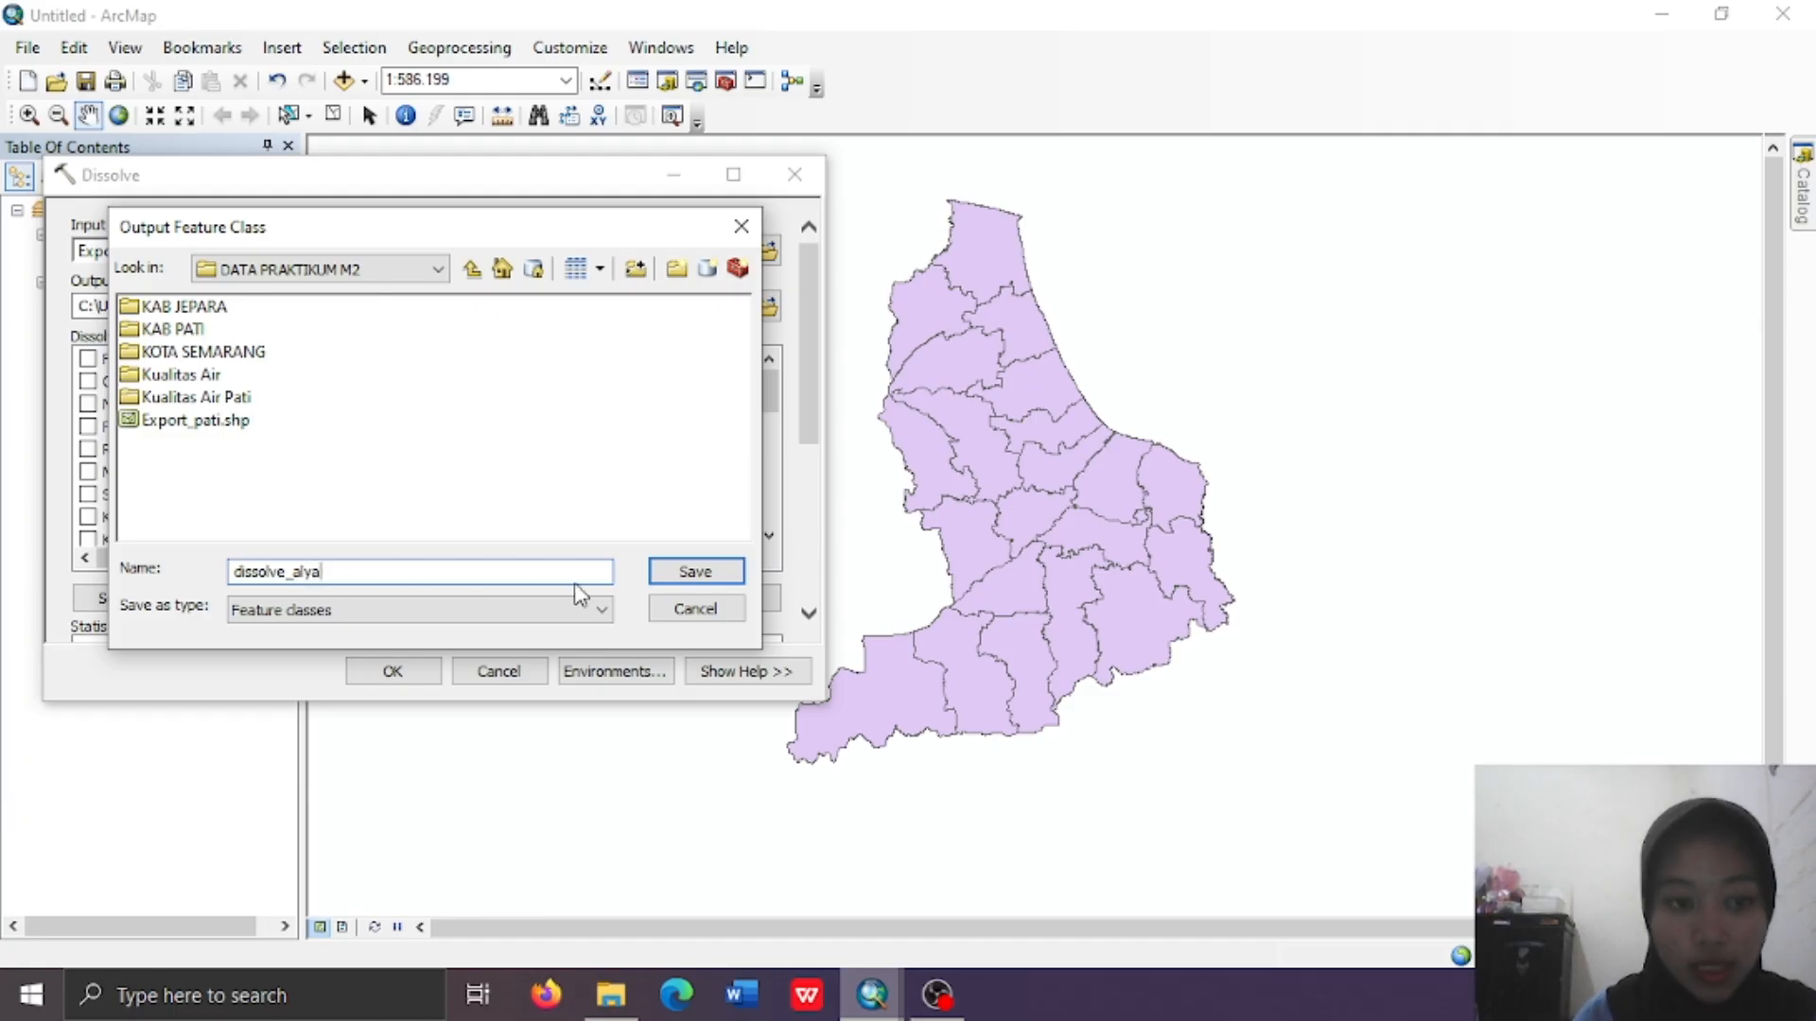
click(691, 573)
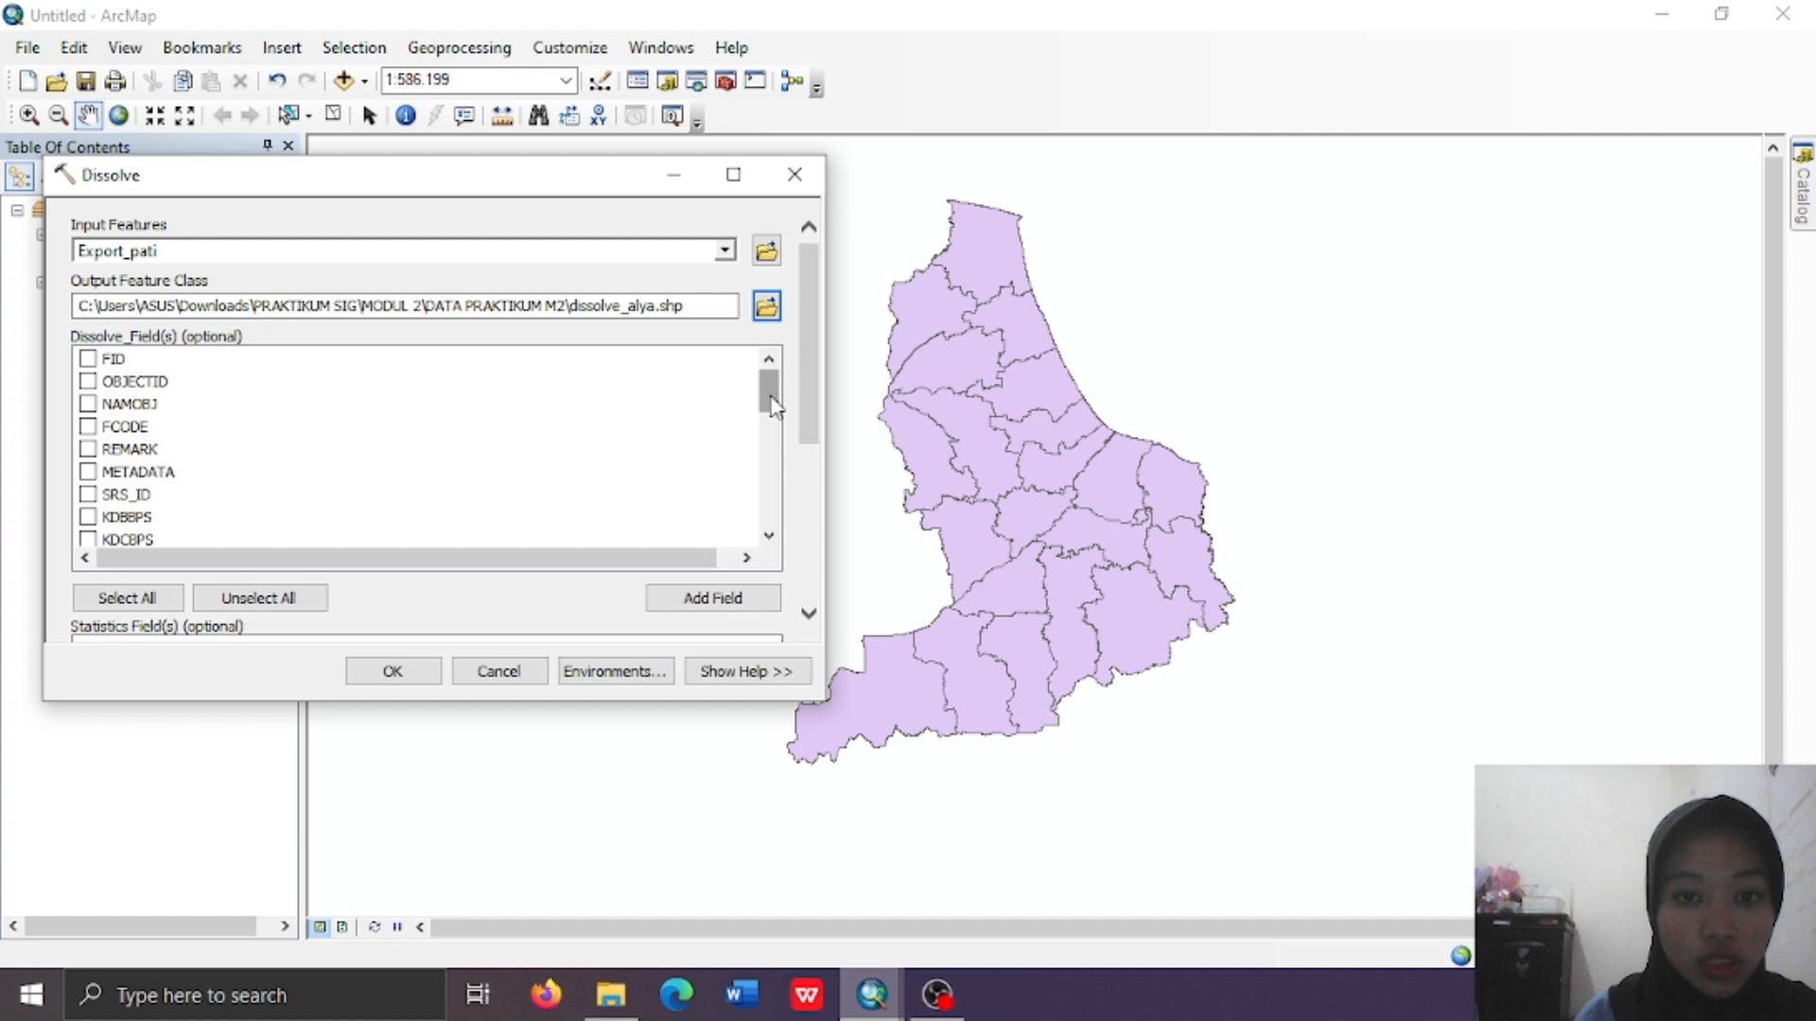
Choose WADMKK as the dissolve field and run the Dissolve
drag(771, 404, 772, 486)
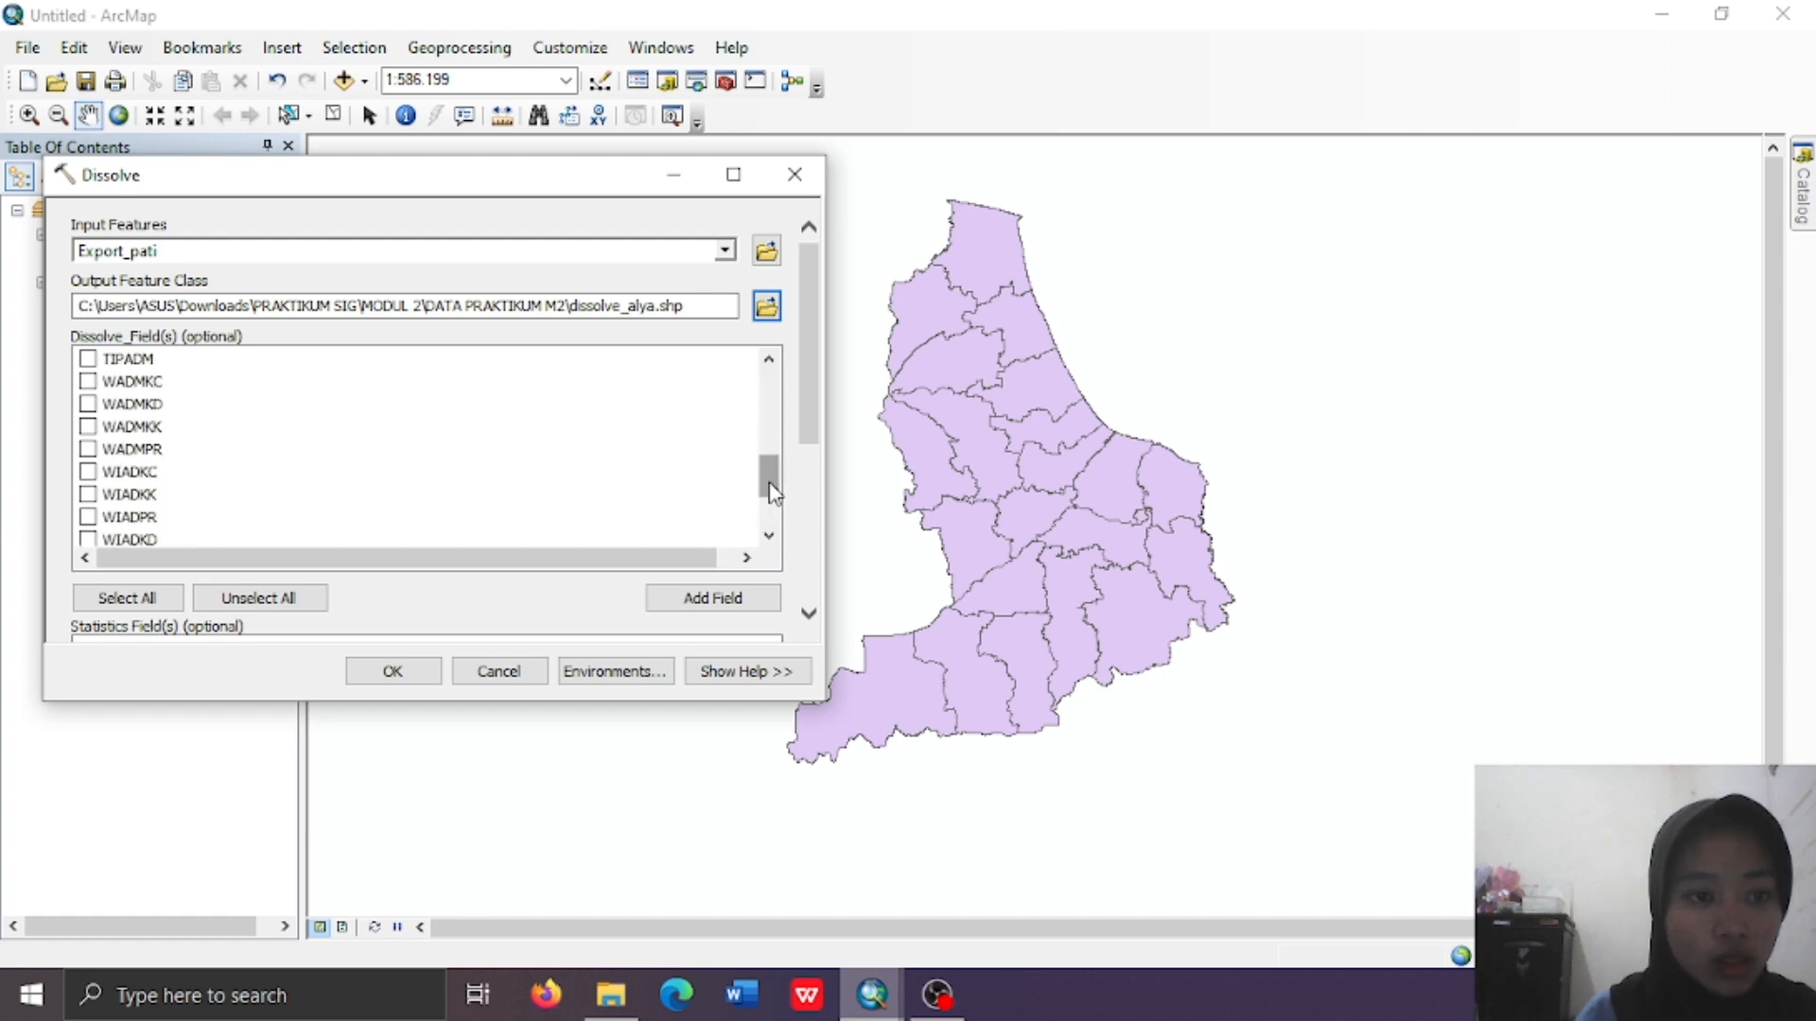
click(88, 426)
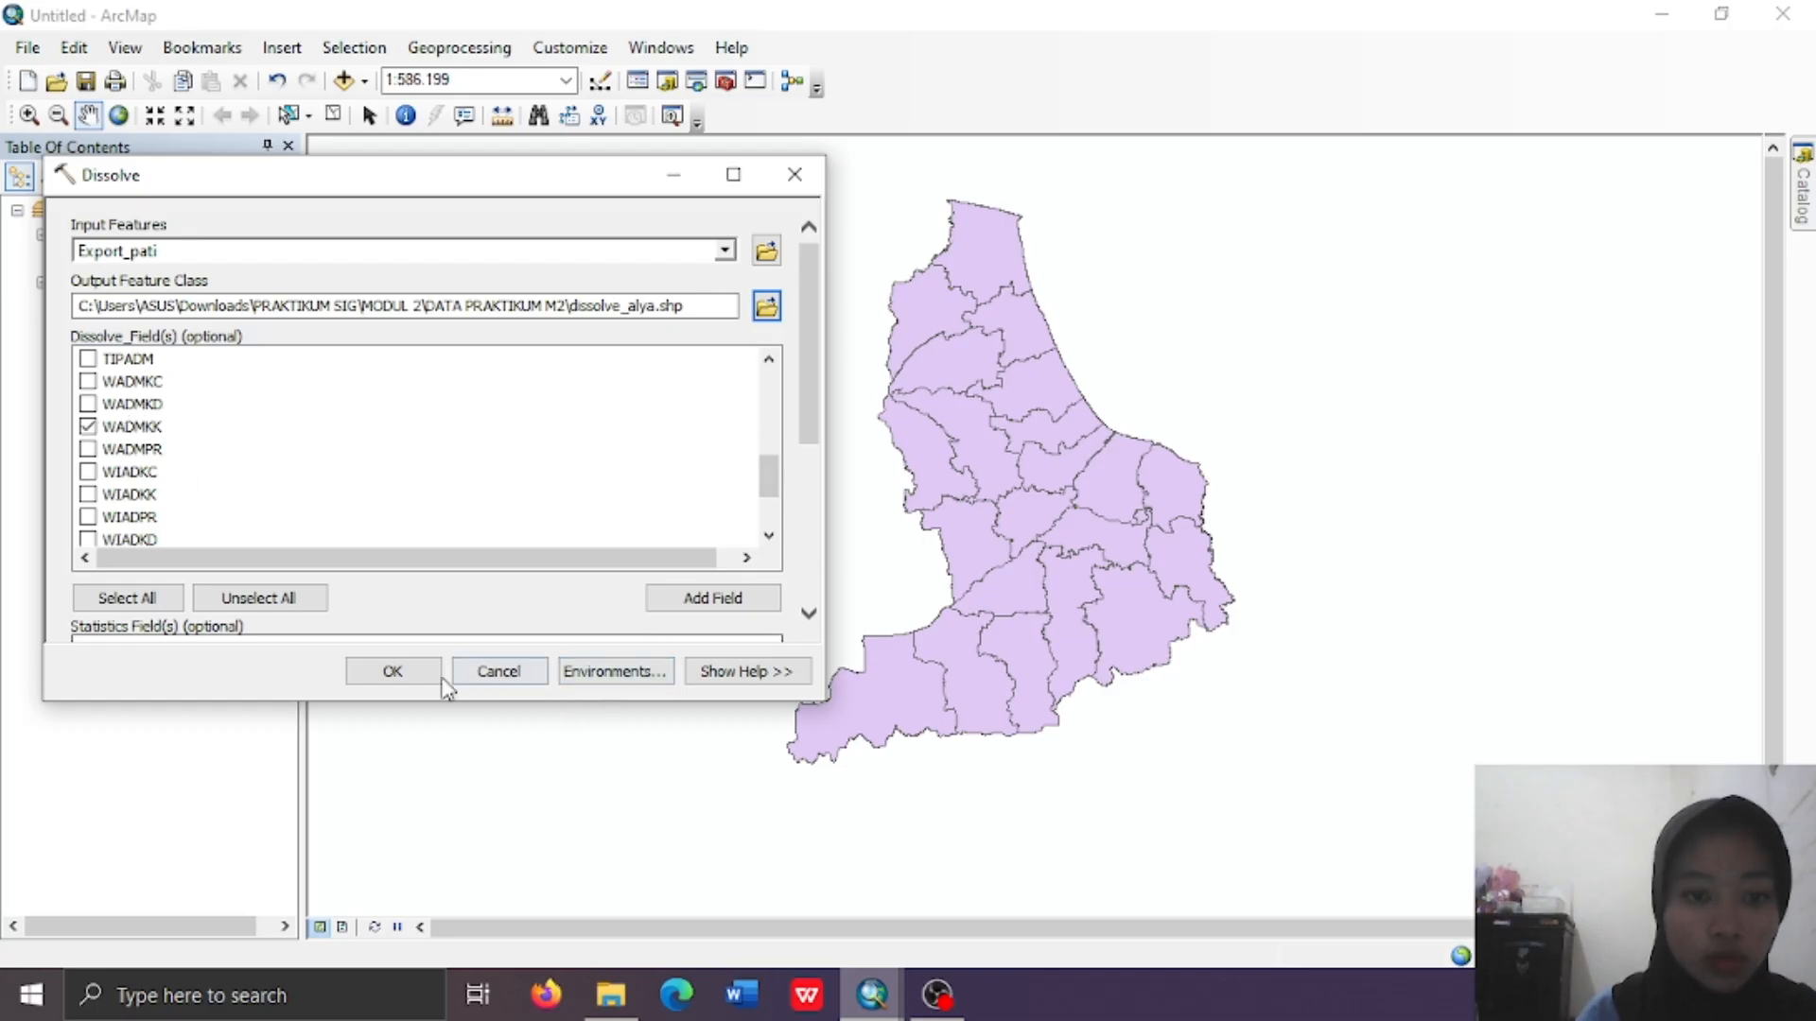
click(413, 673)
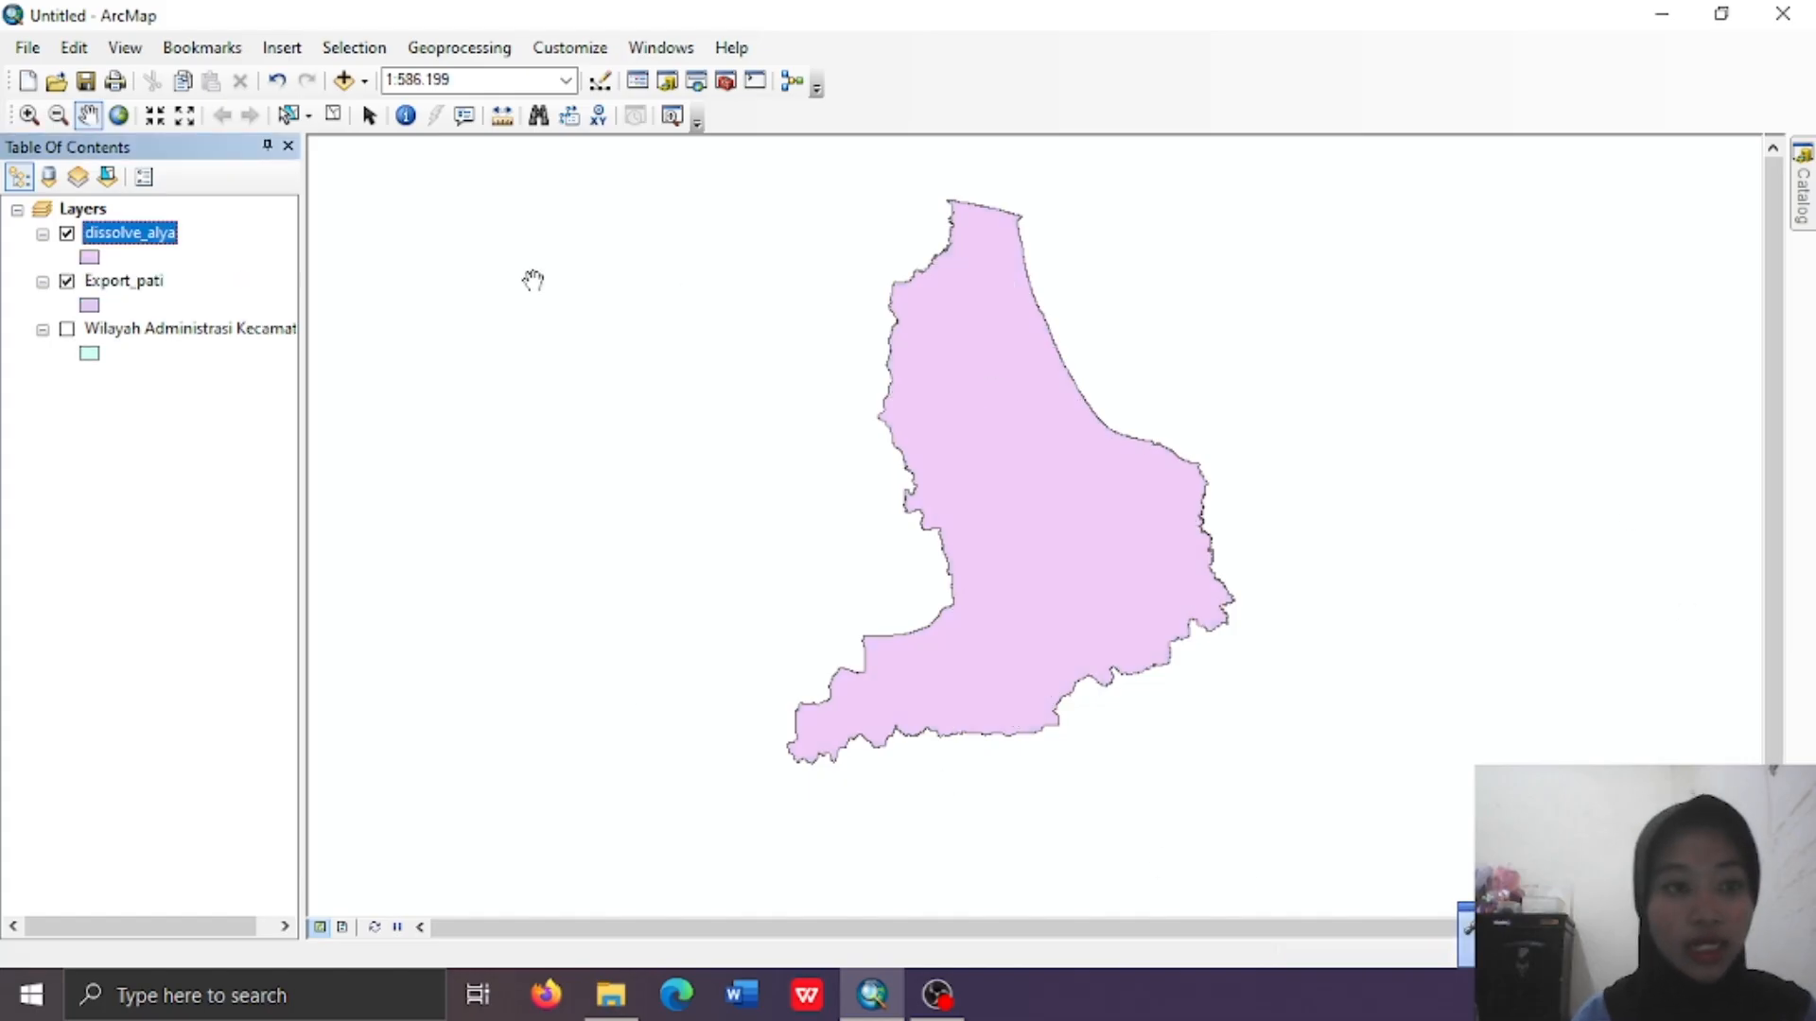
Compare the dissolved boundary with Export_pati by switching it off and on, and hide the Export_pati layer
click(67, 234)
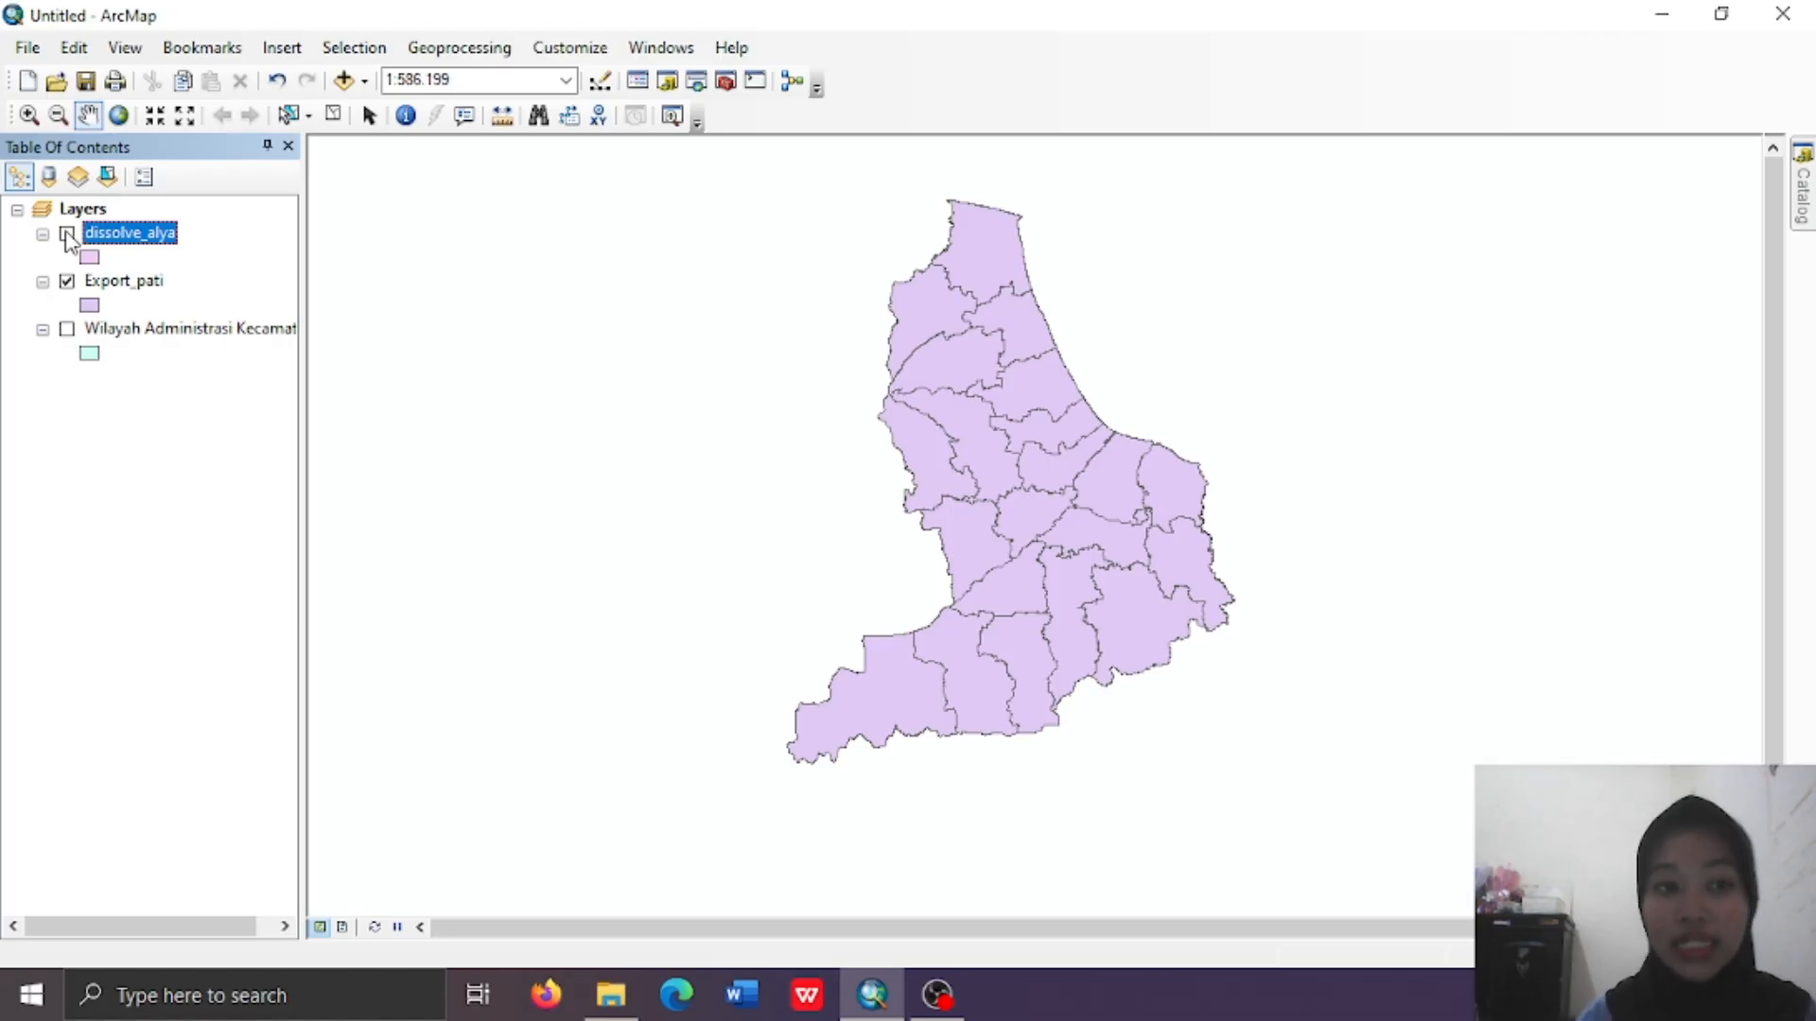
click(68, 235)
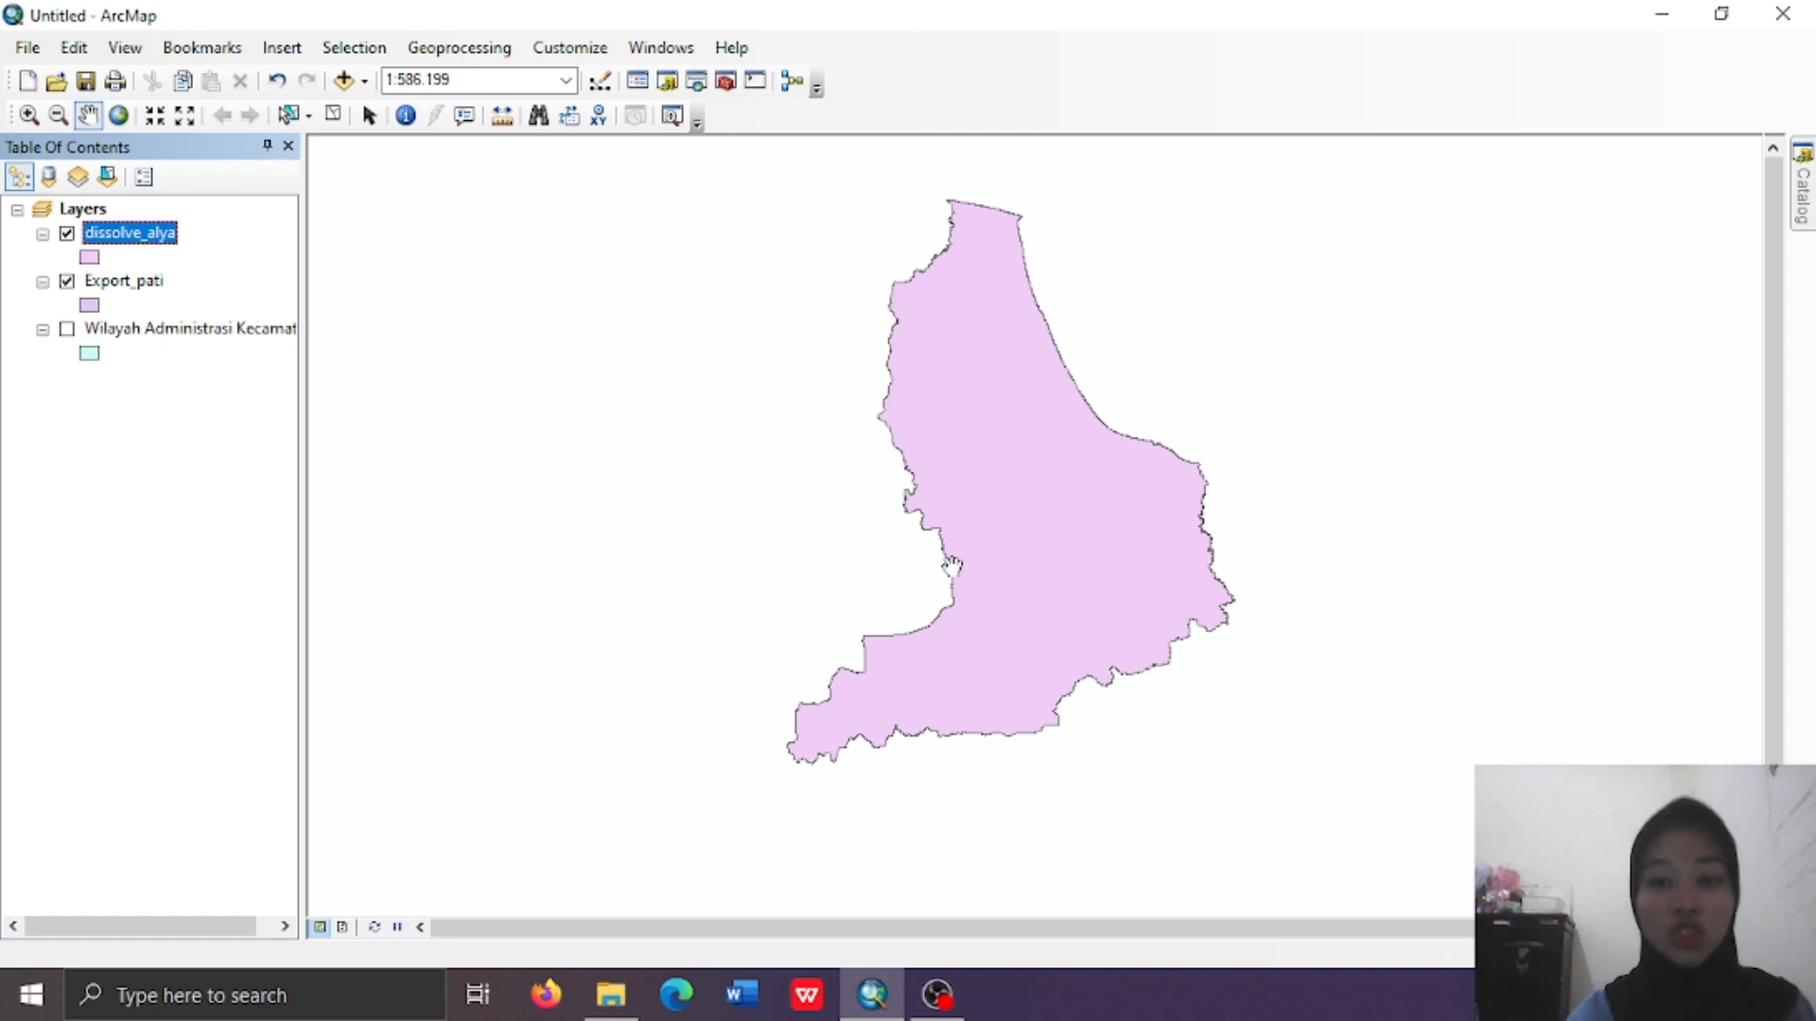
click(75, 285)
click(68, 283)
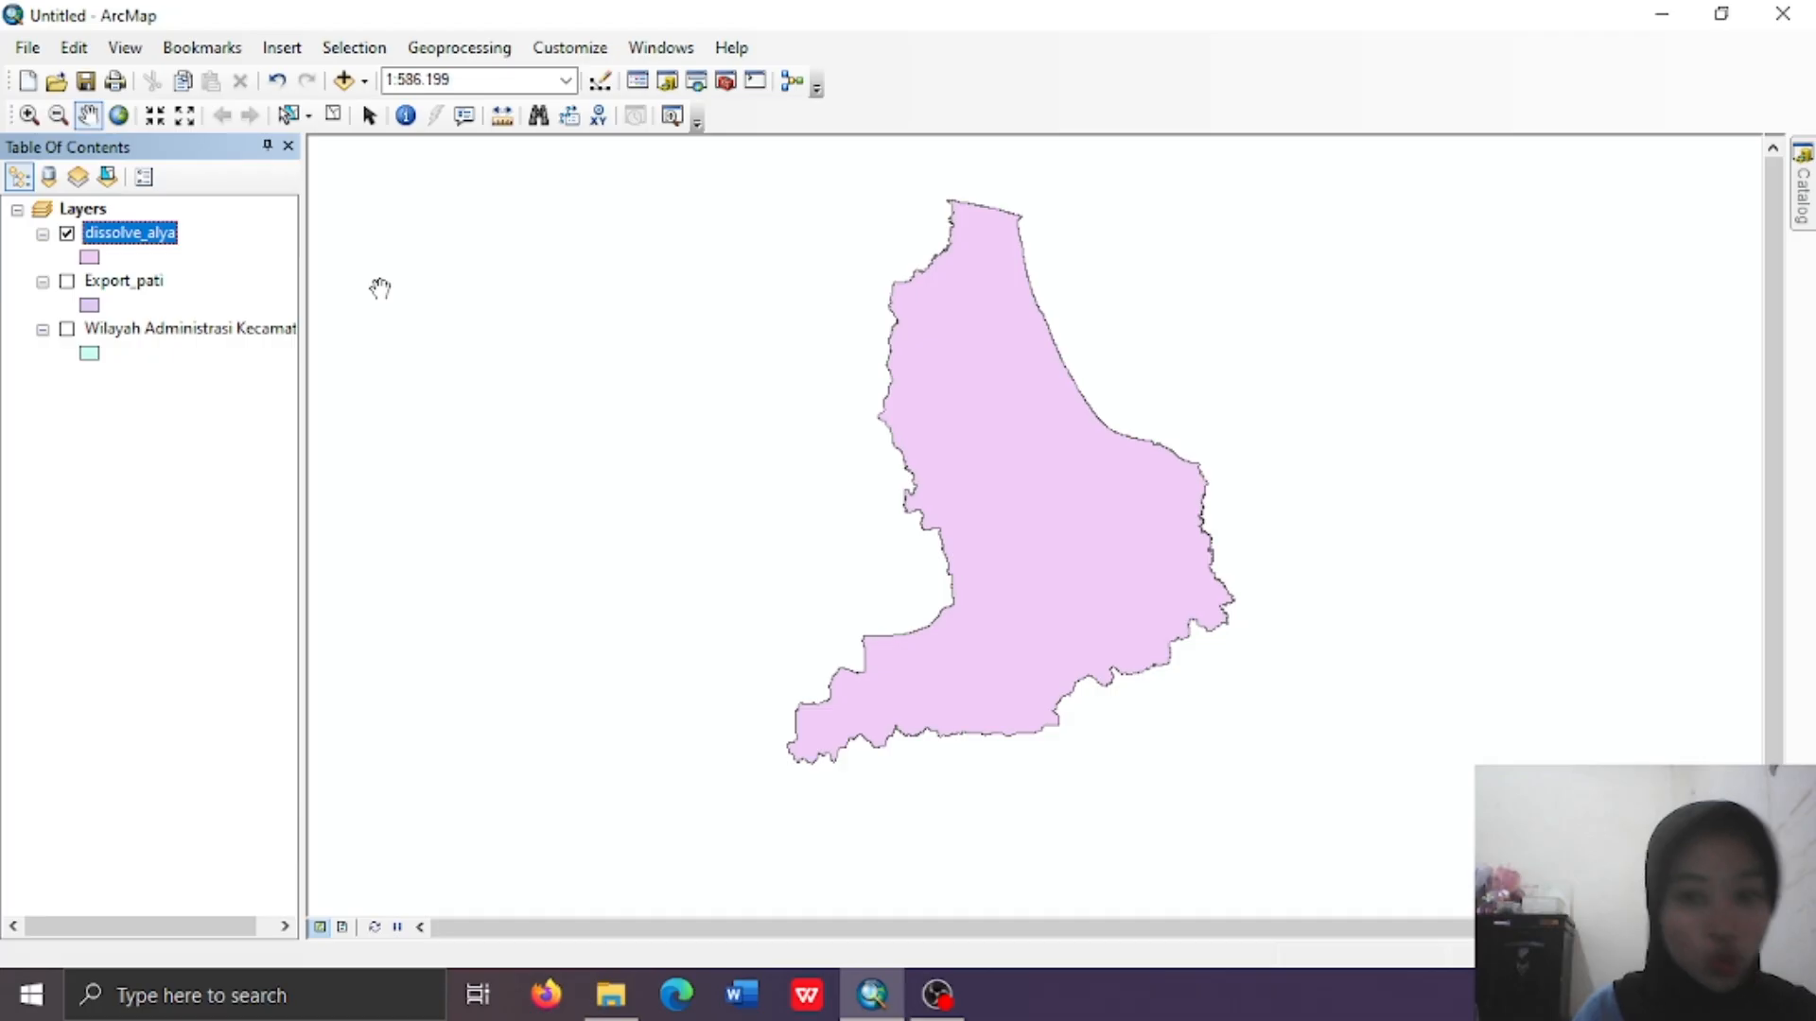
Add the PERMUKIMAN_AR_25K feature class from the LingkunganTerbangun_25K dataset to the map
click(343, 80)
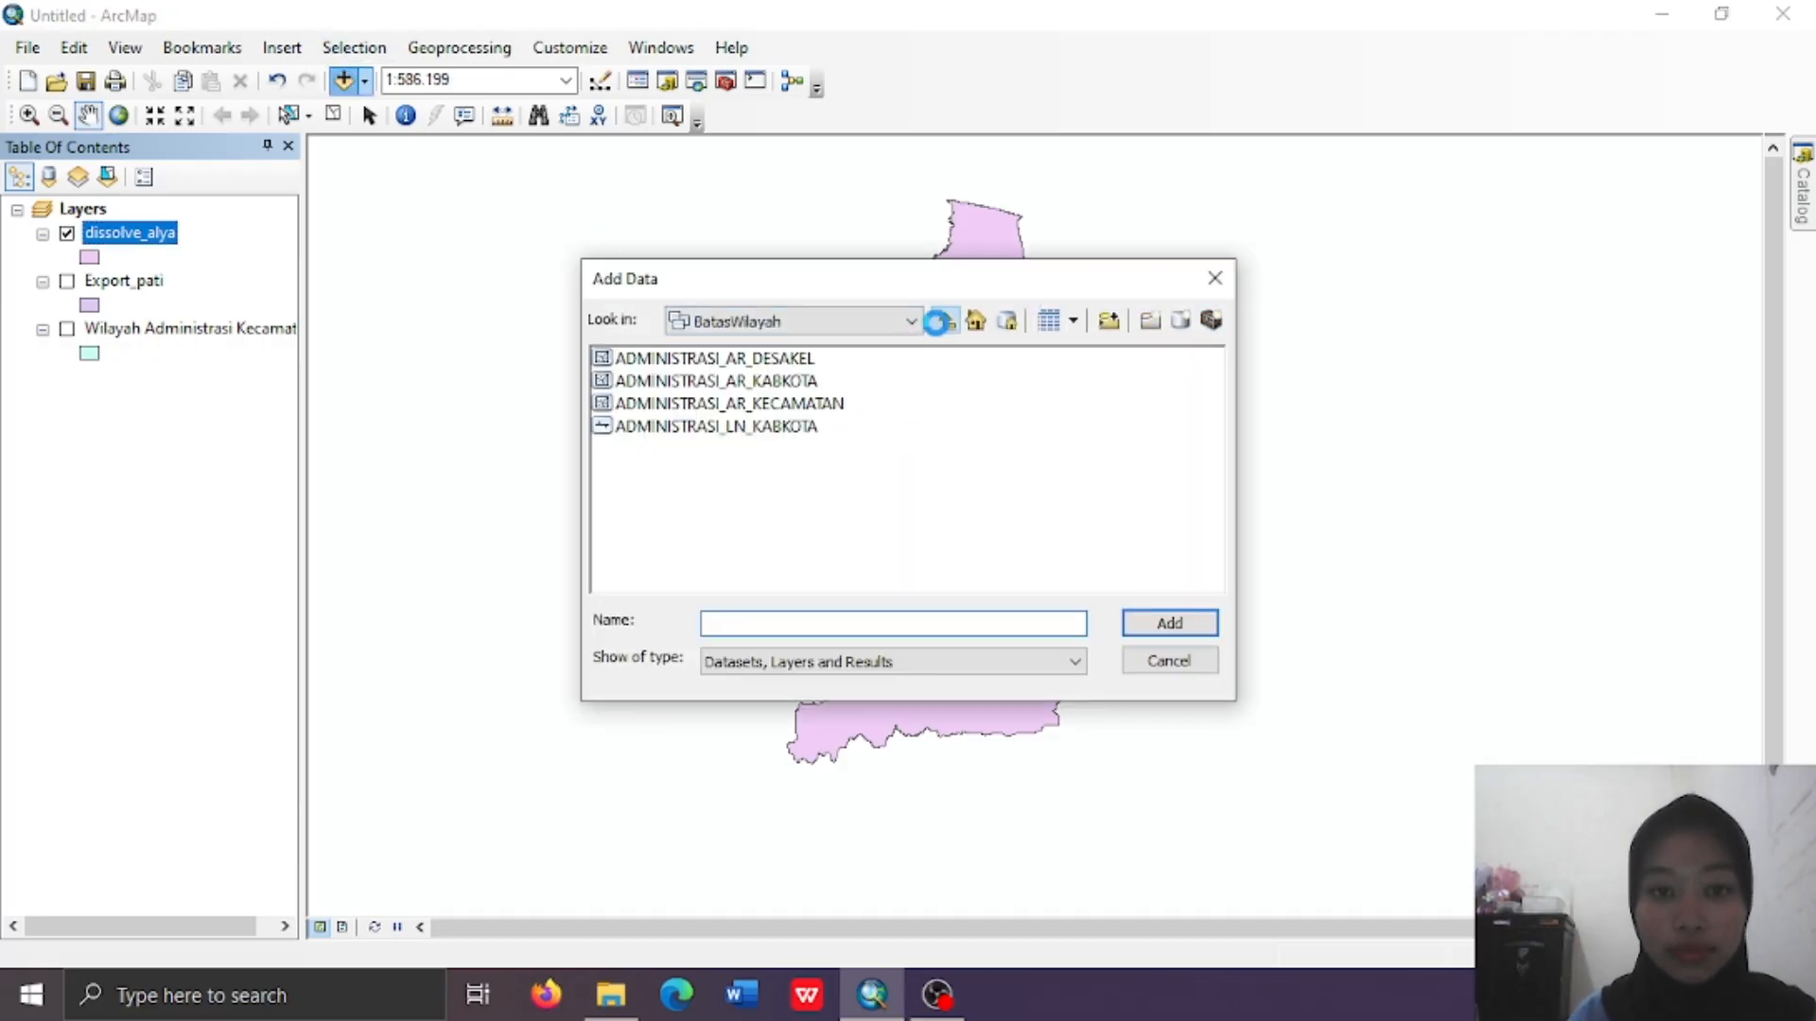
click(944, 322)
double_click(736, 518)
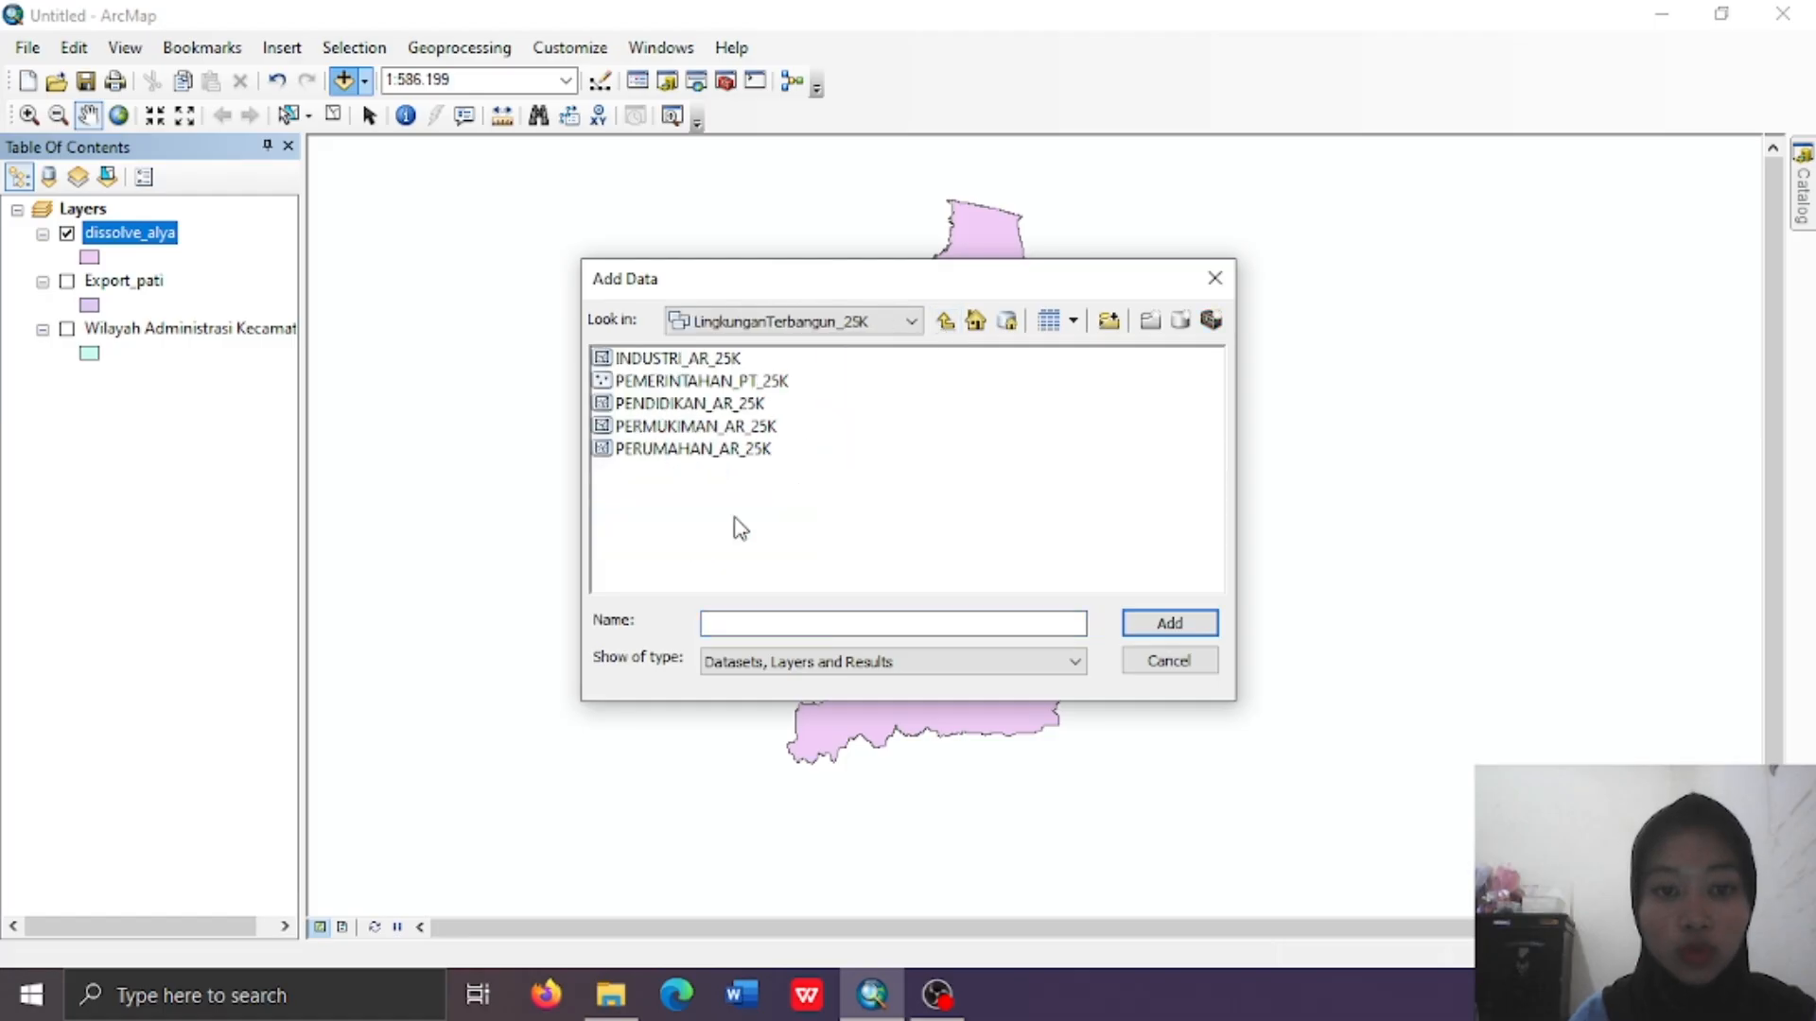
double_click(703, 428)
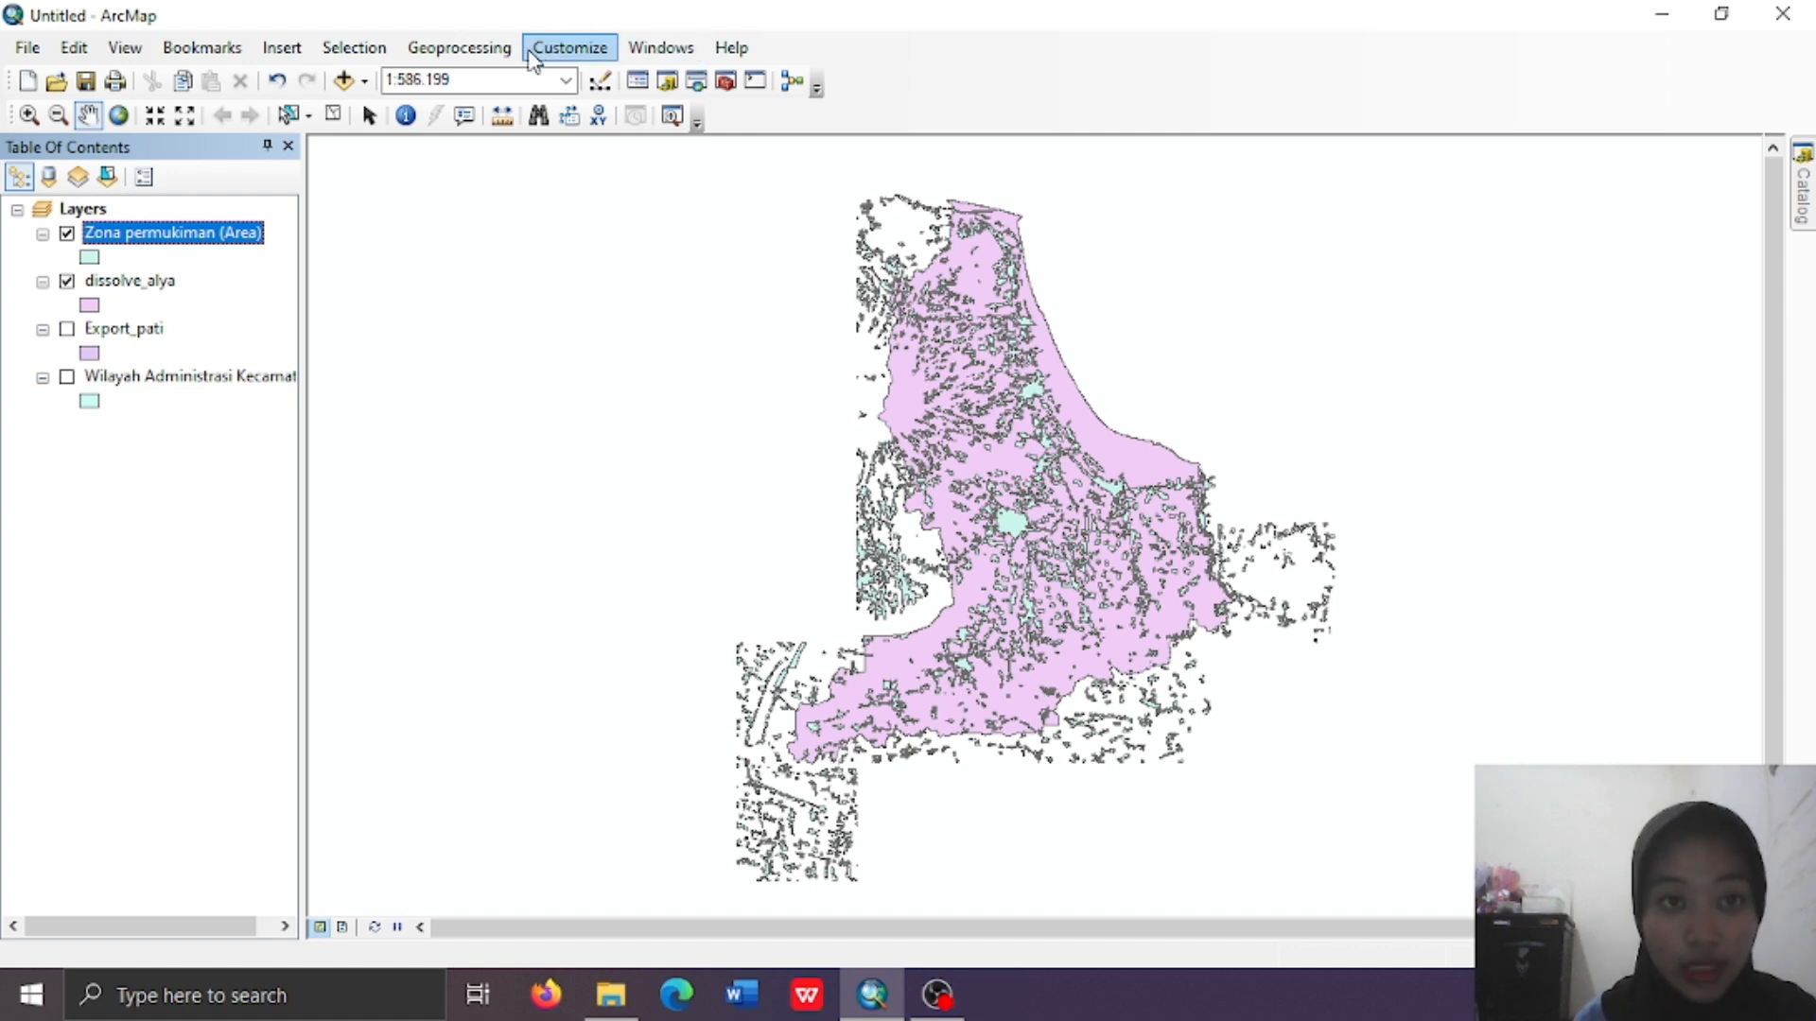
Set up a Clip with Zona permukiman (Area) as the input features and the dissolved Pati boundary as the clip features
click(461, 49)
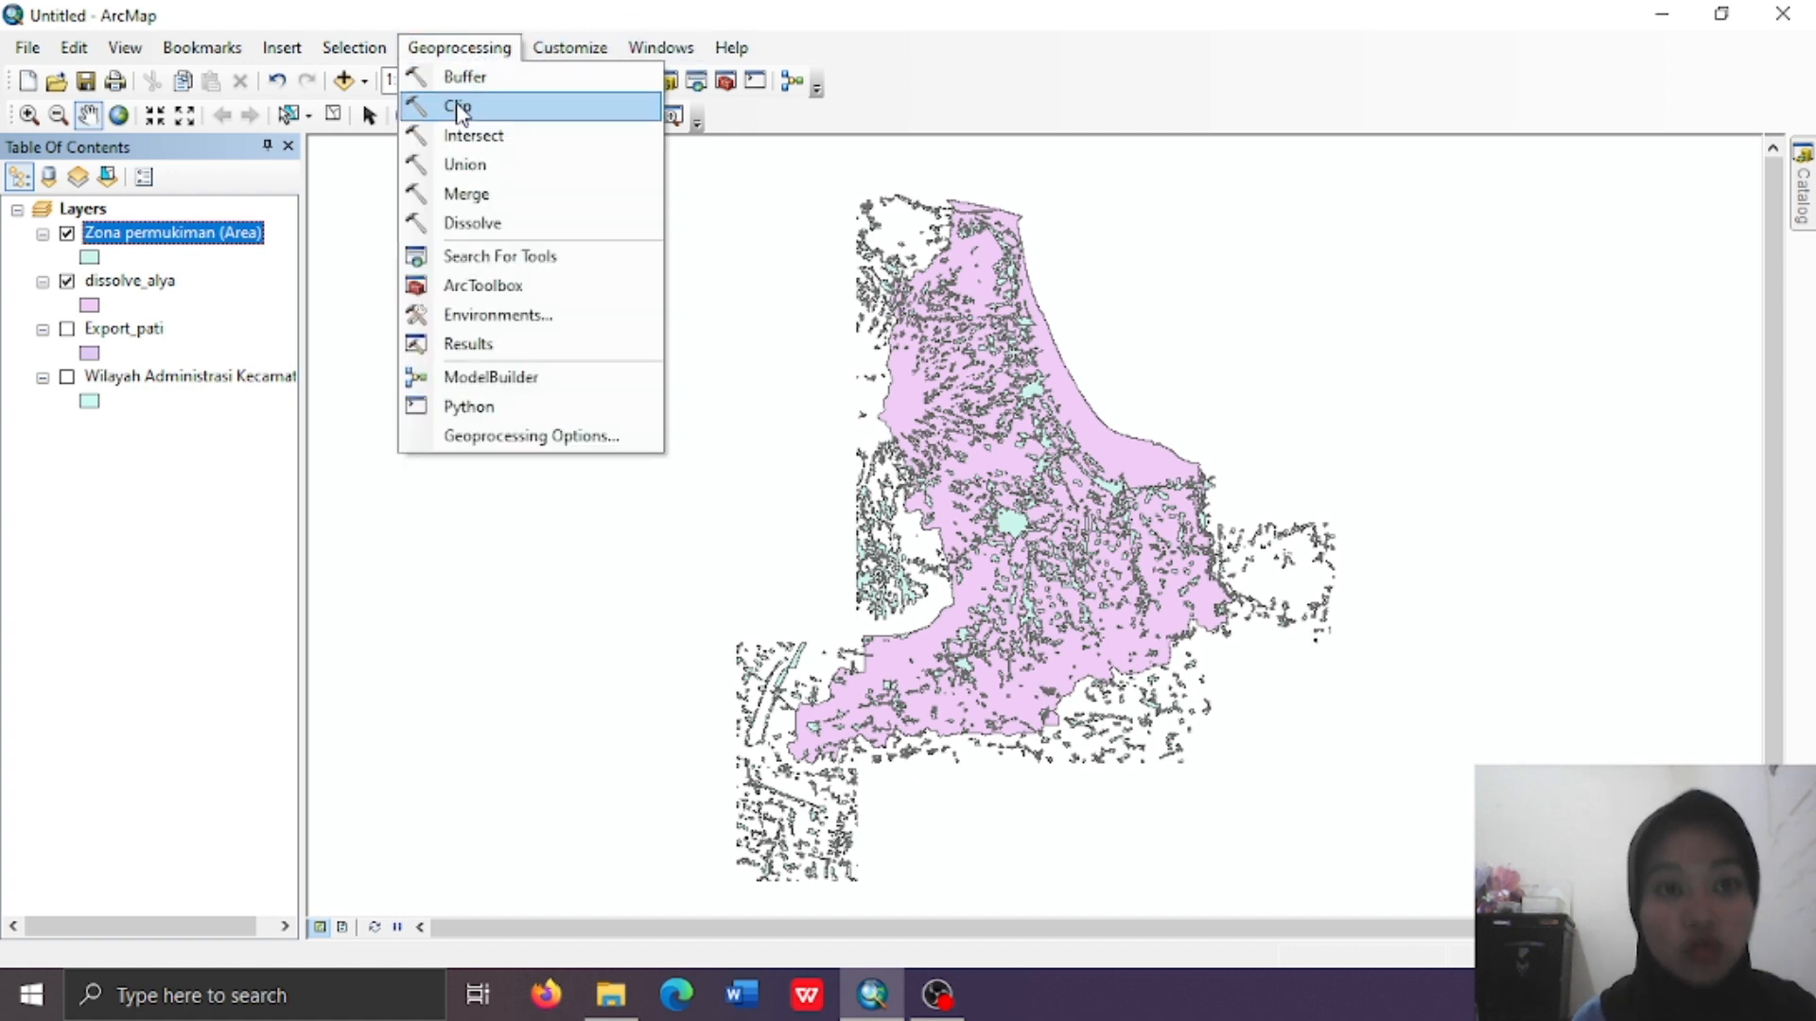
click(547, 112)
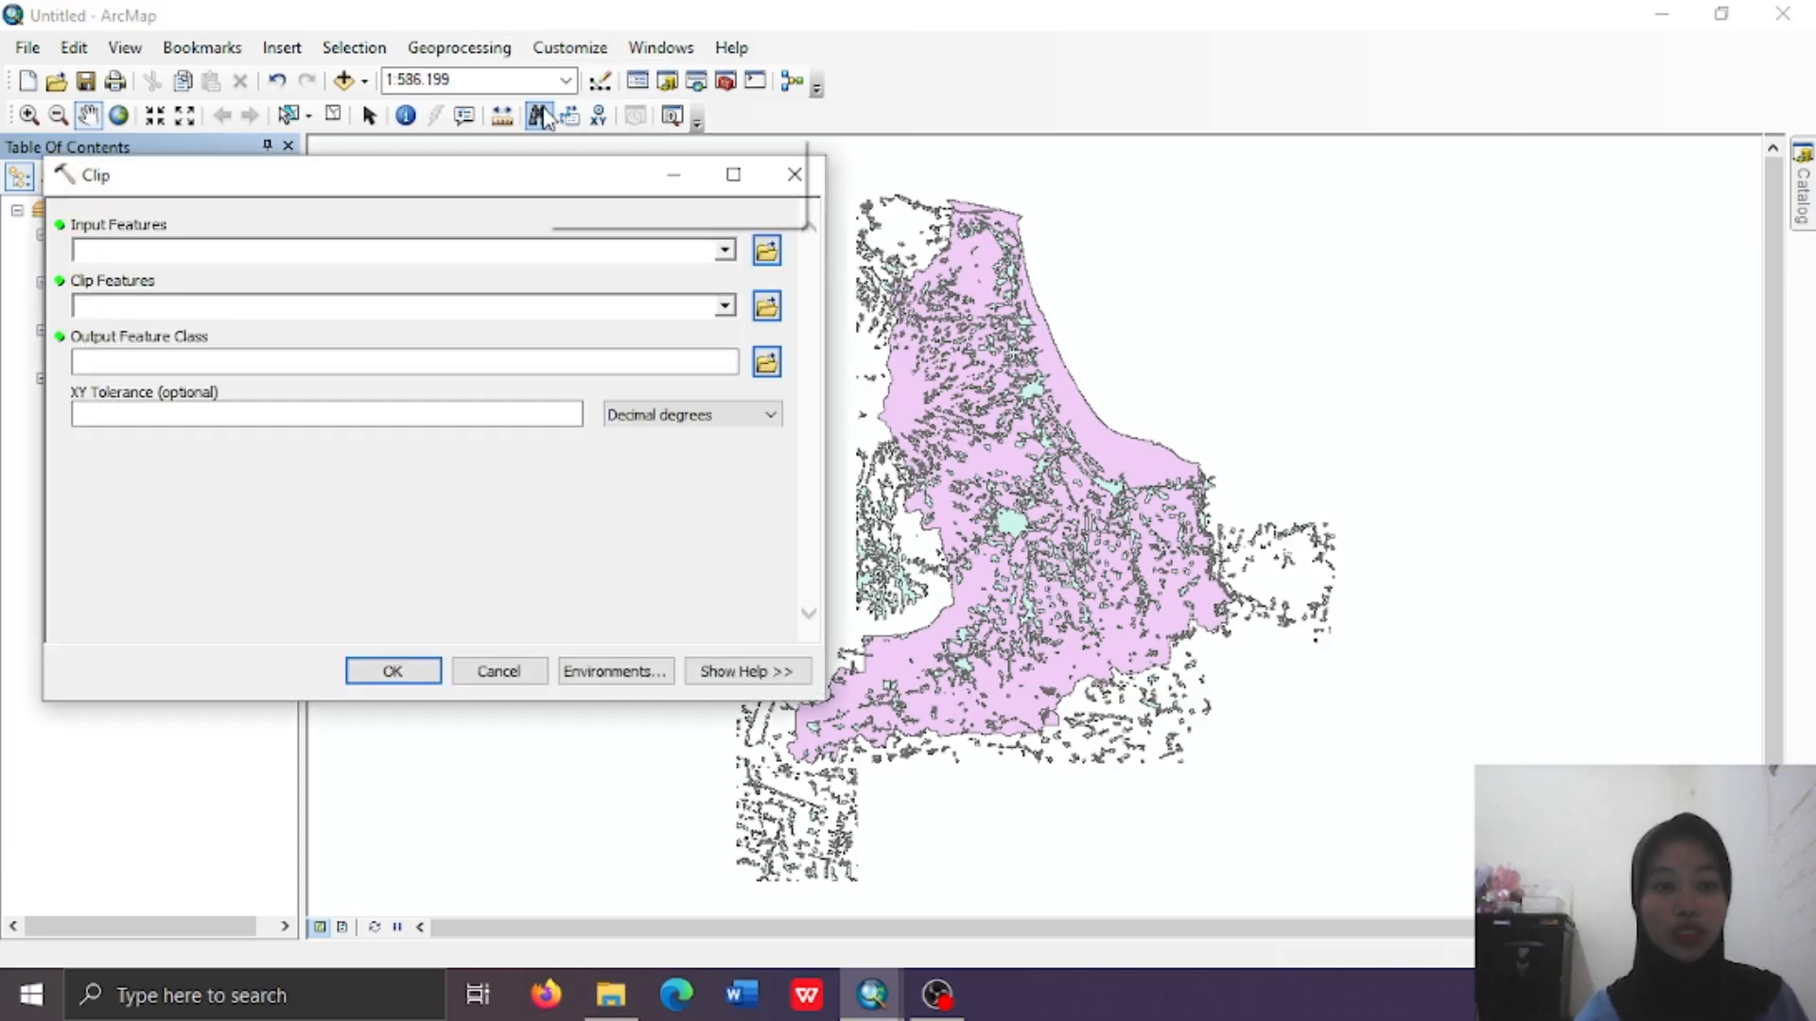
click(724, 250)
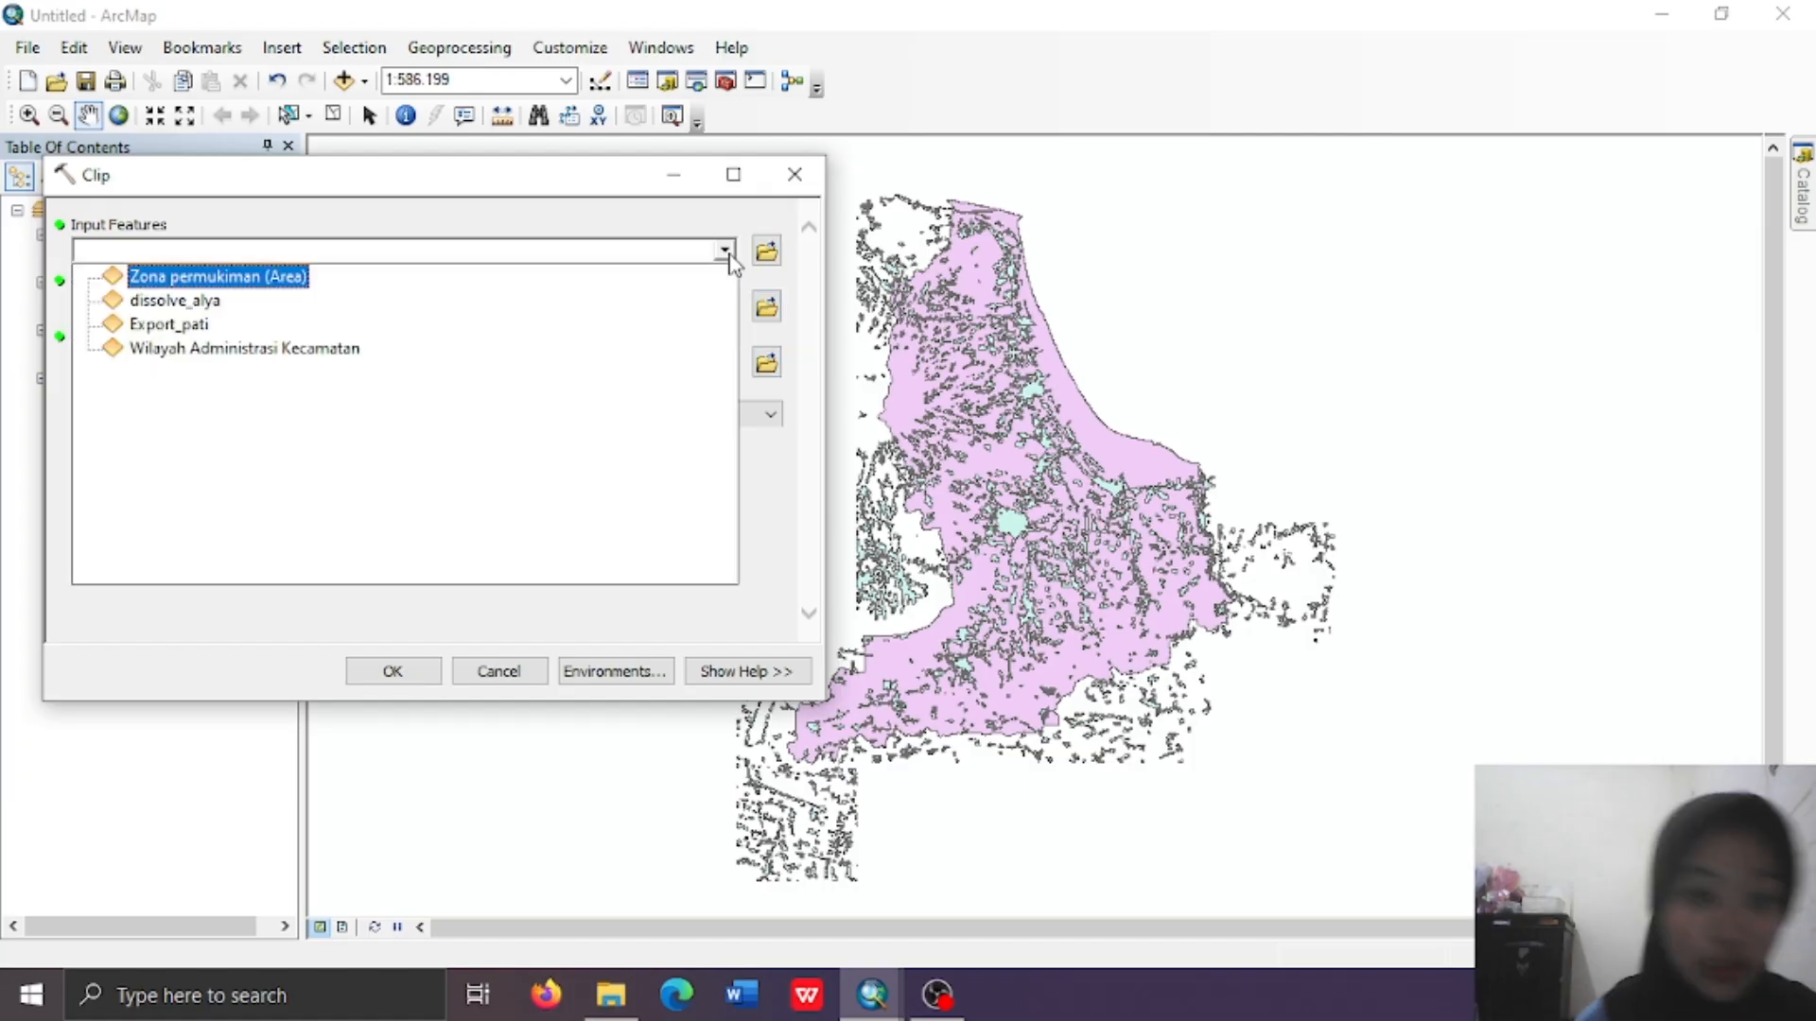
click(207, 274)
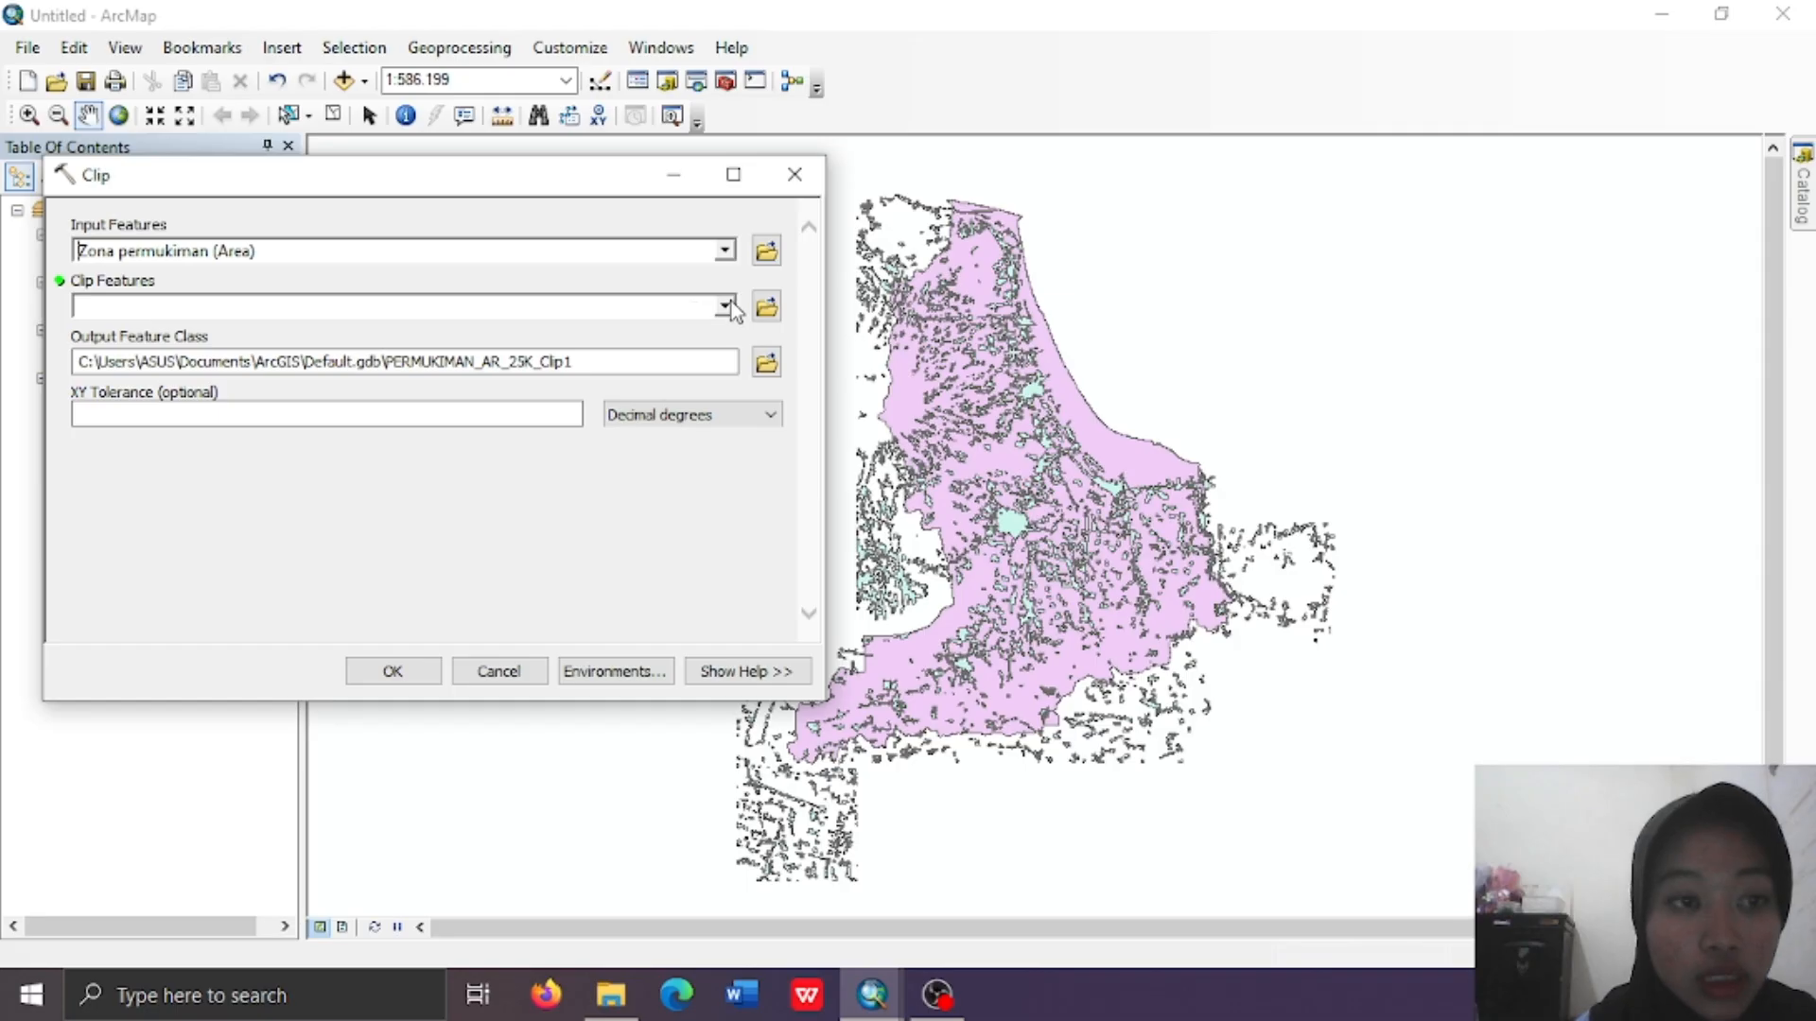
click(725, 306)
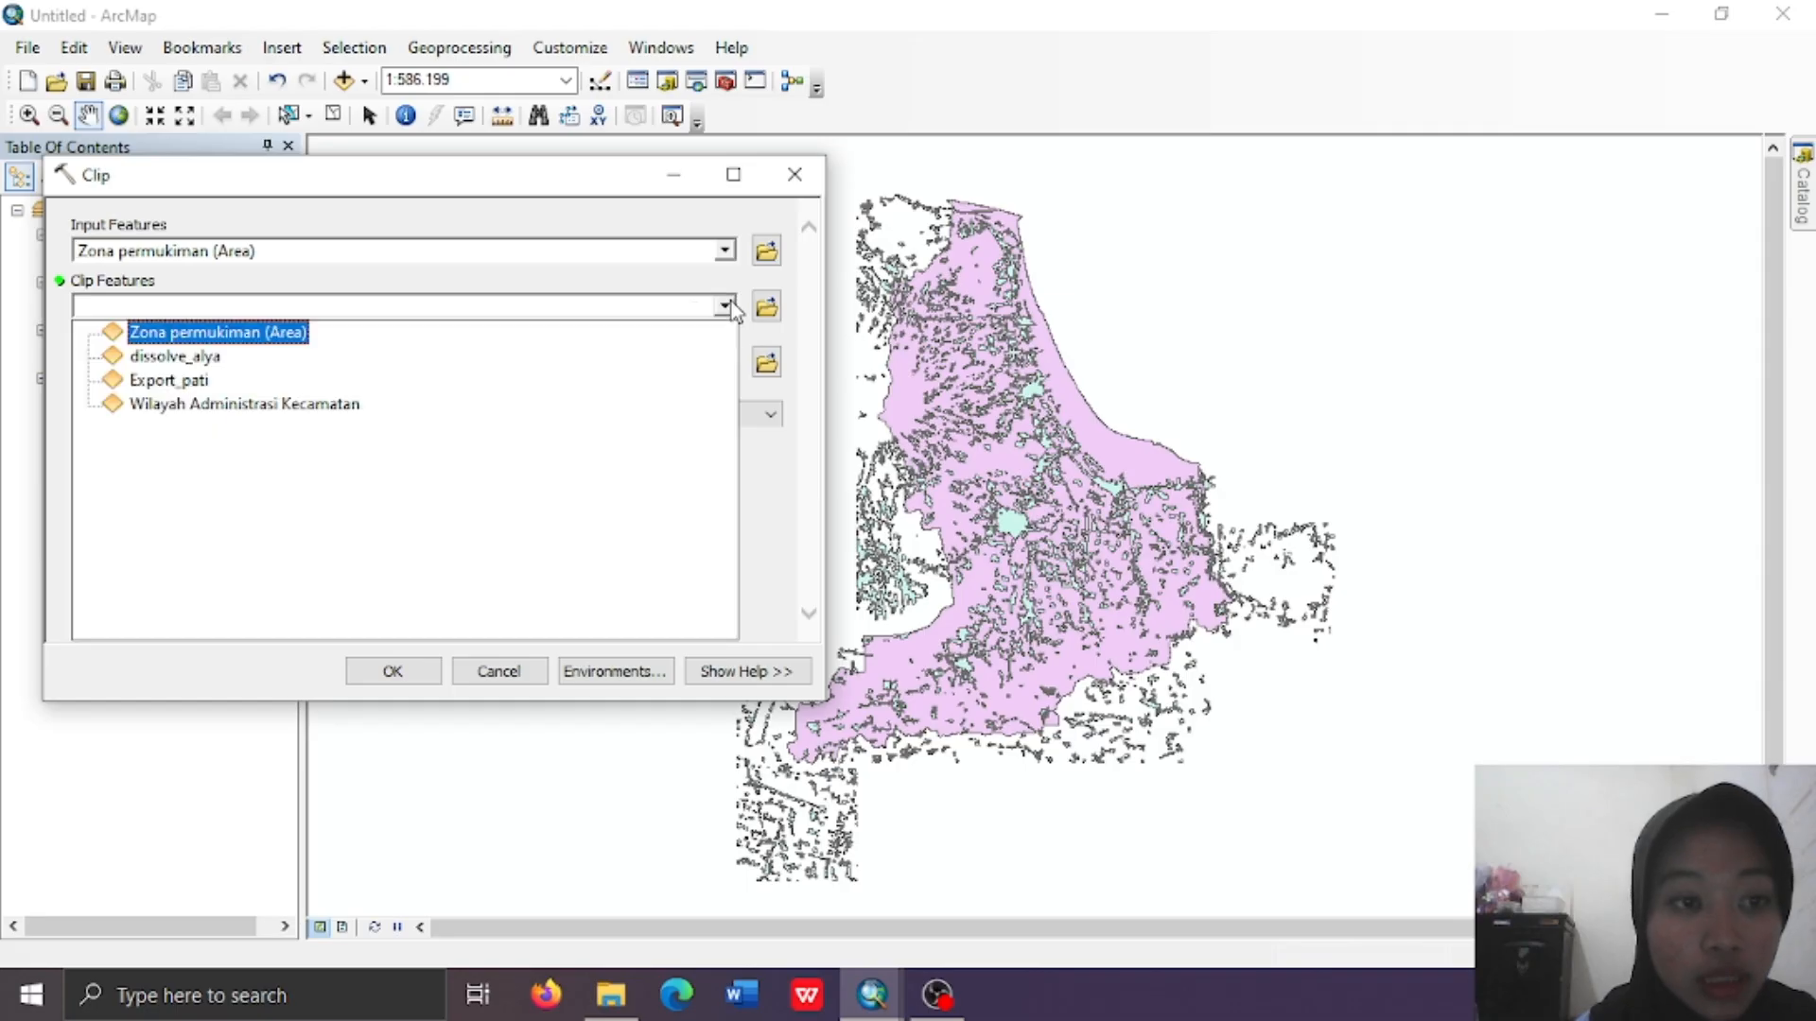
click(186, 356)
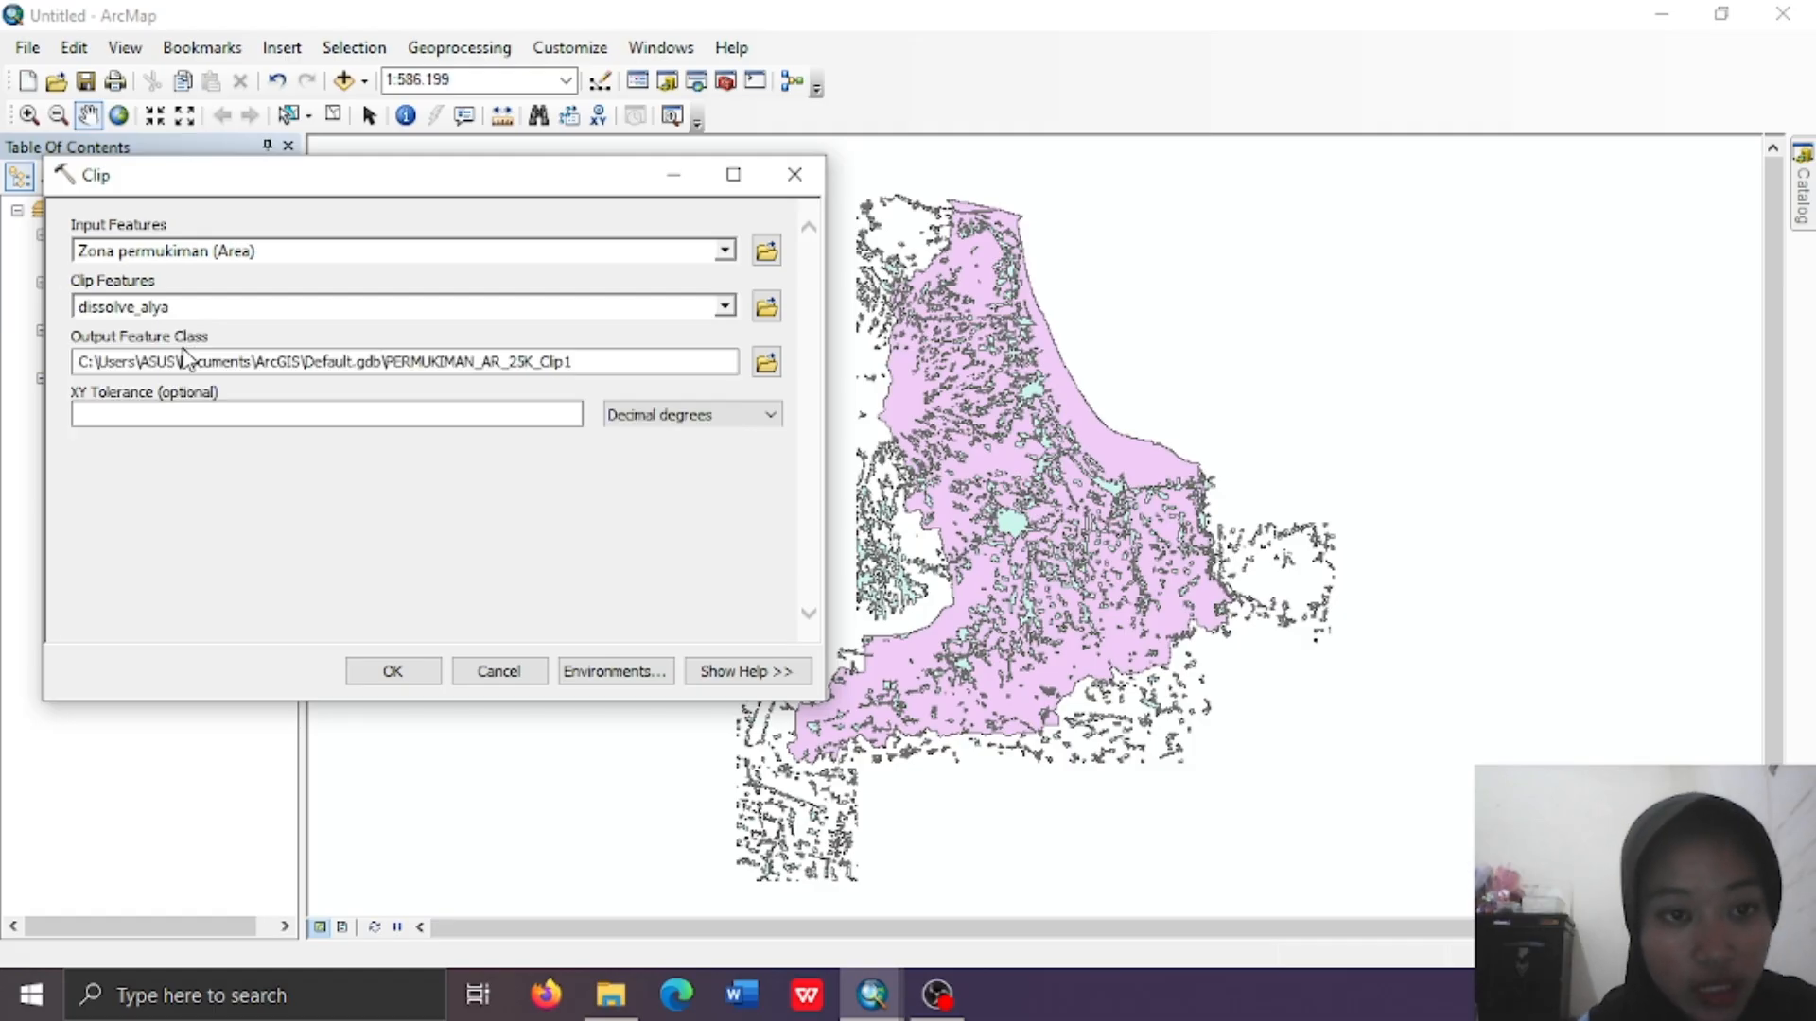
Save the Clip output as clip_rumah in the DATA PRAKTIKUM M2 folder and run the tool
click(764, 360)
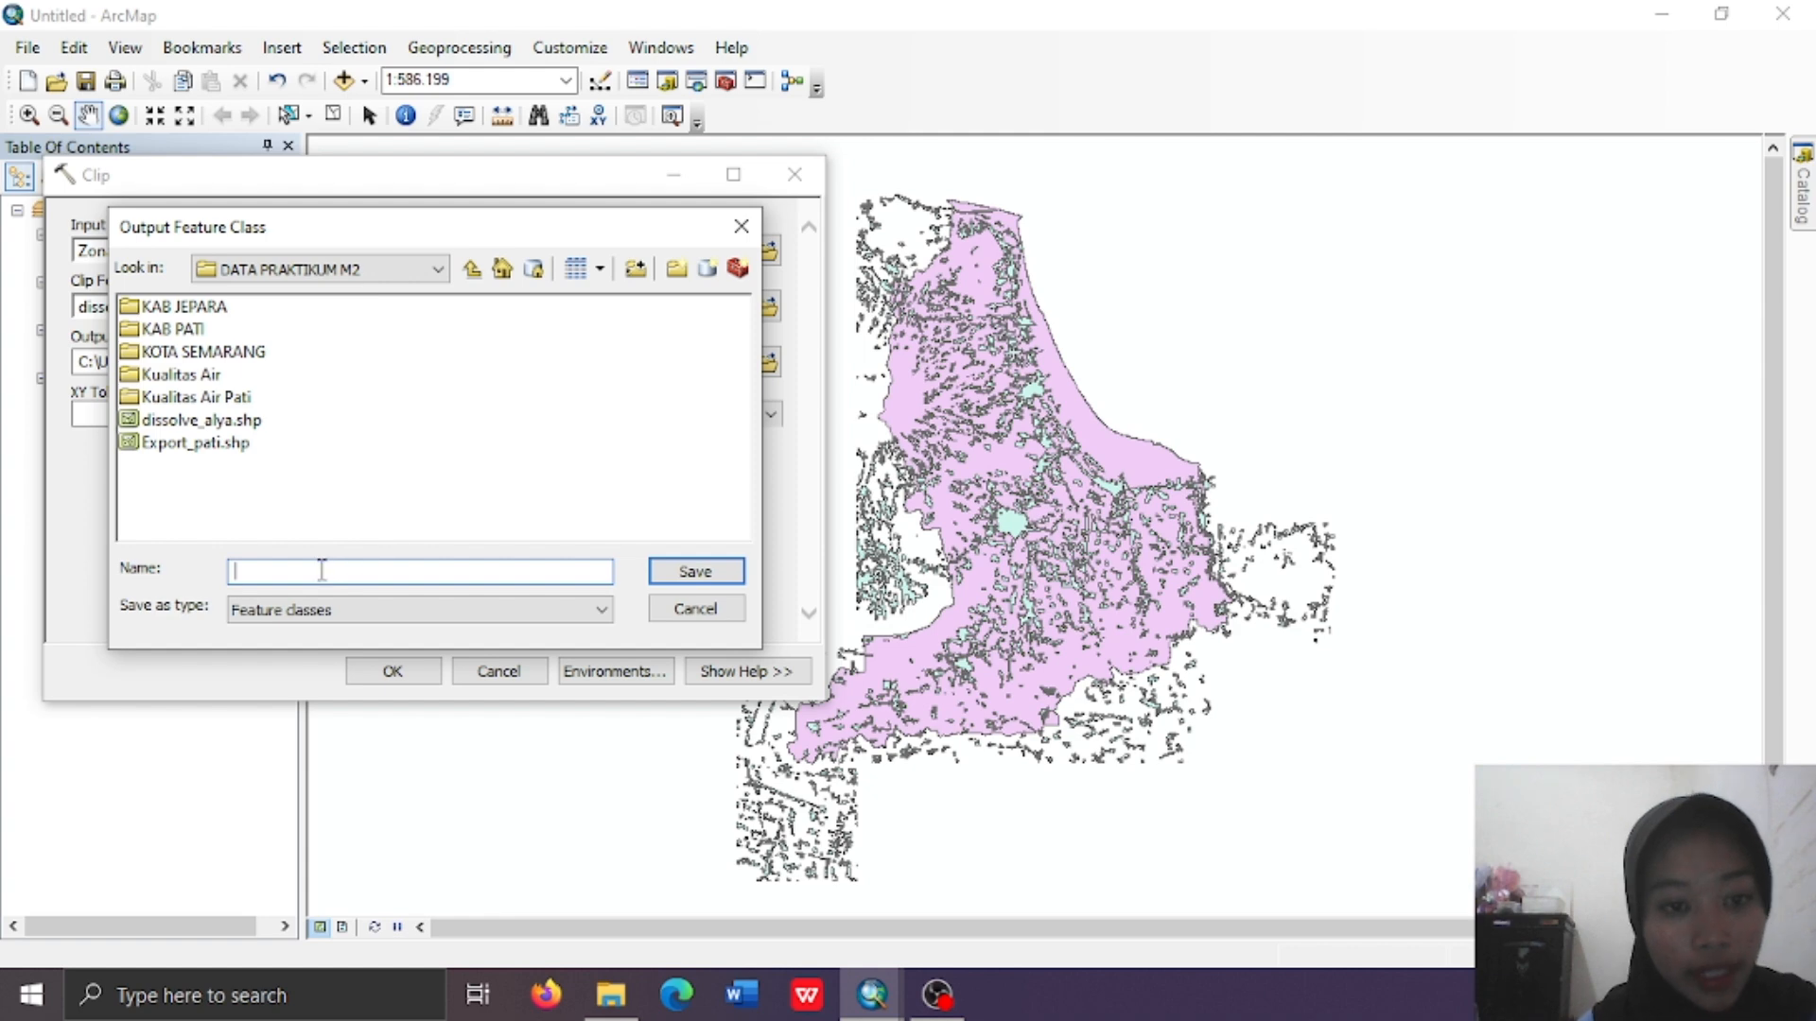
text(clip)
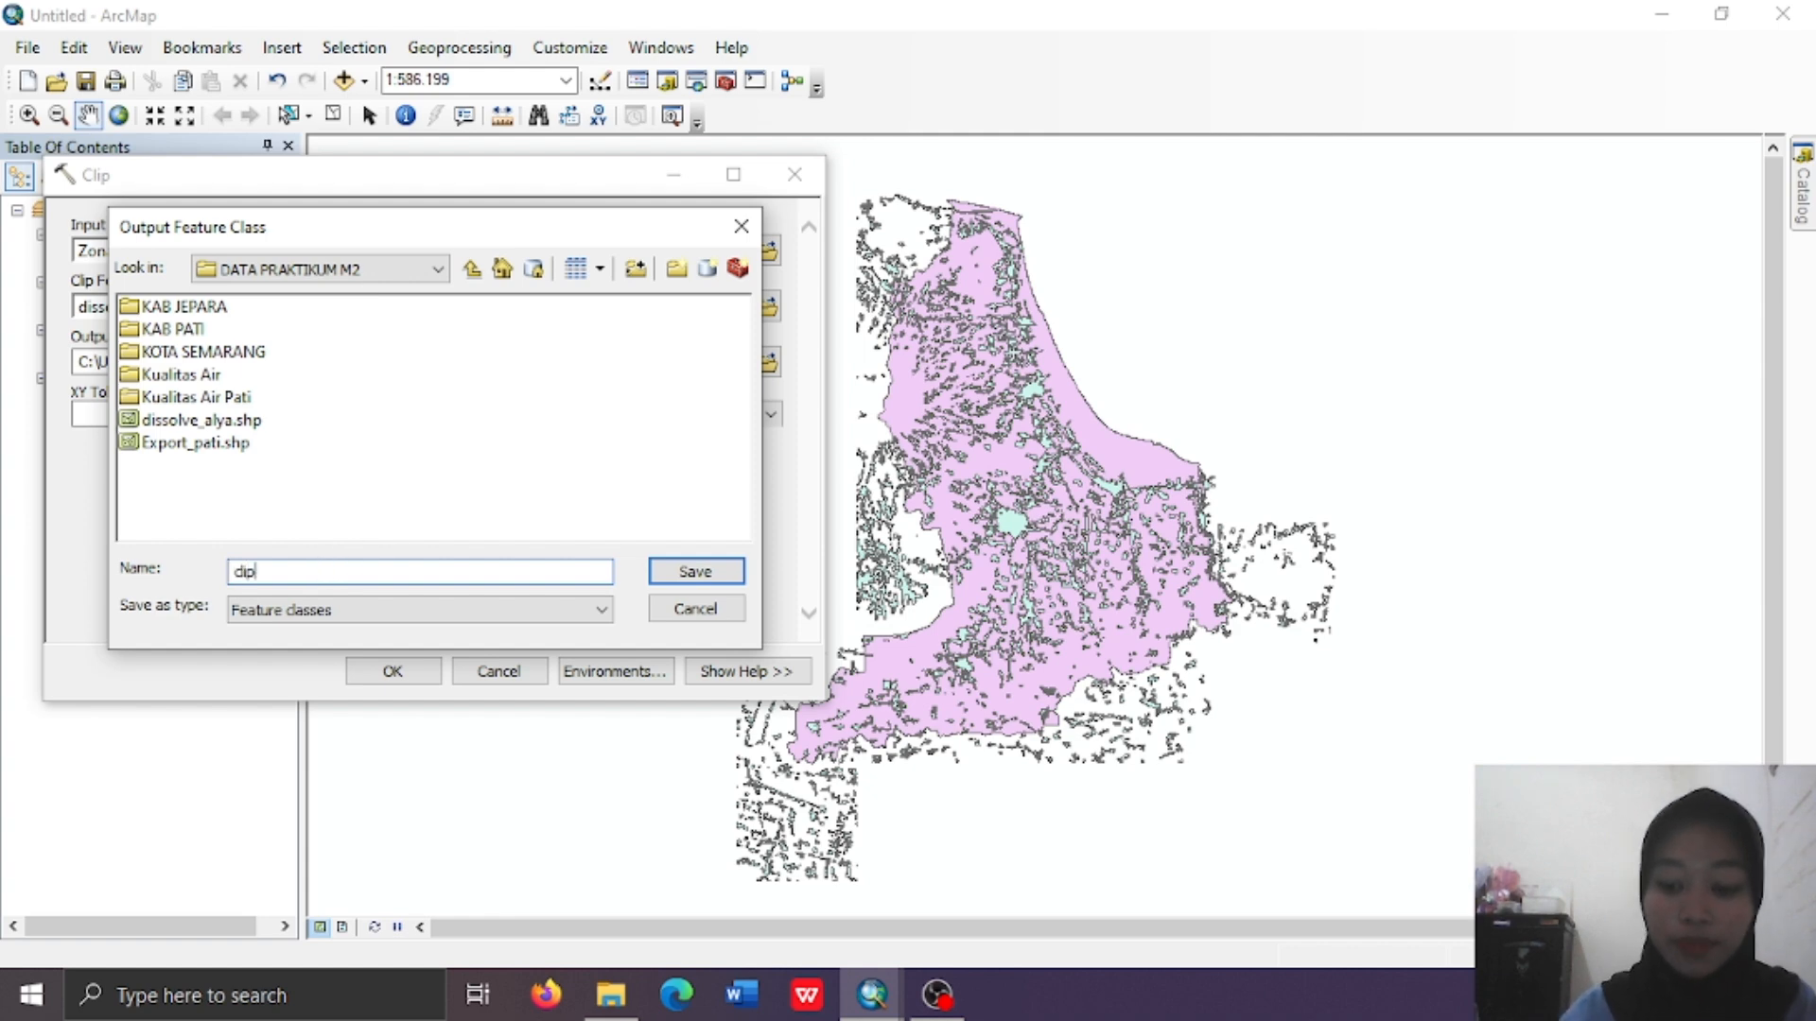
text(_rumah)
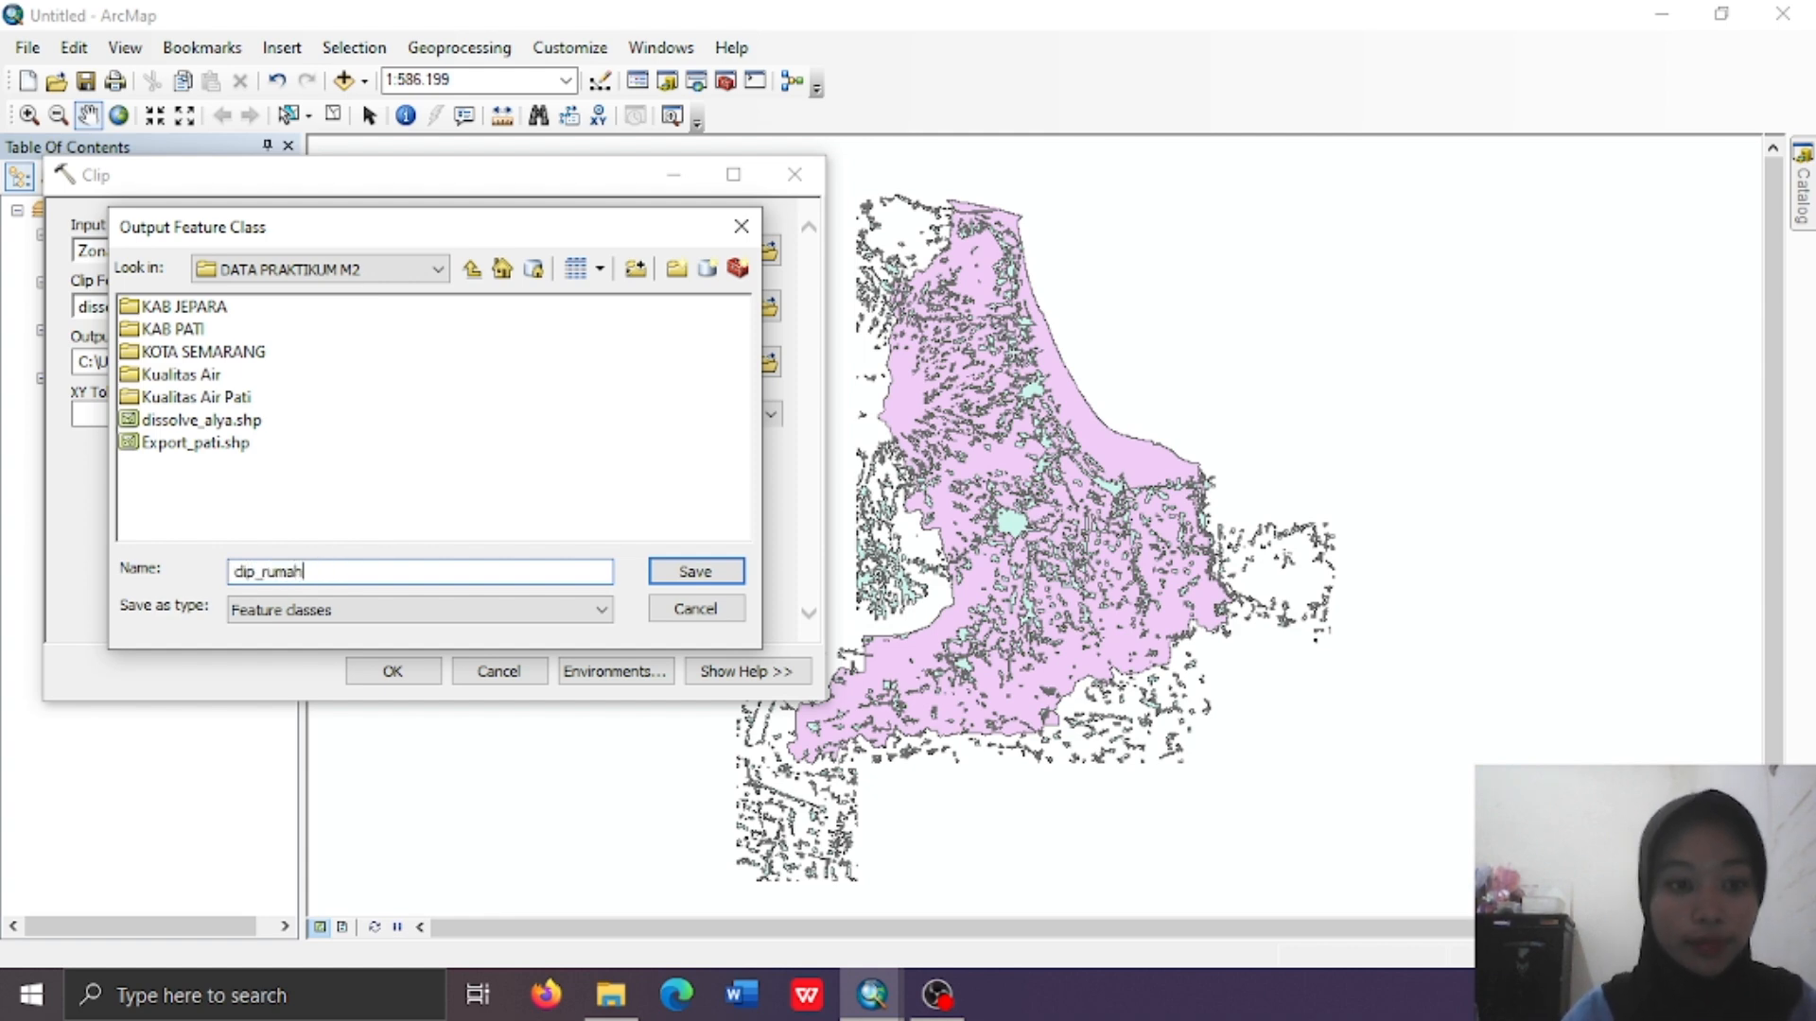
click(716, 574)
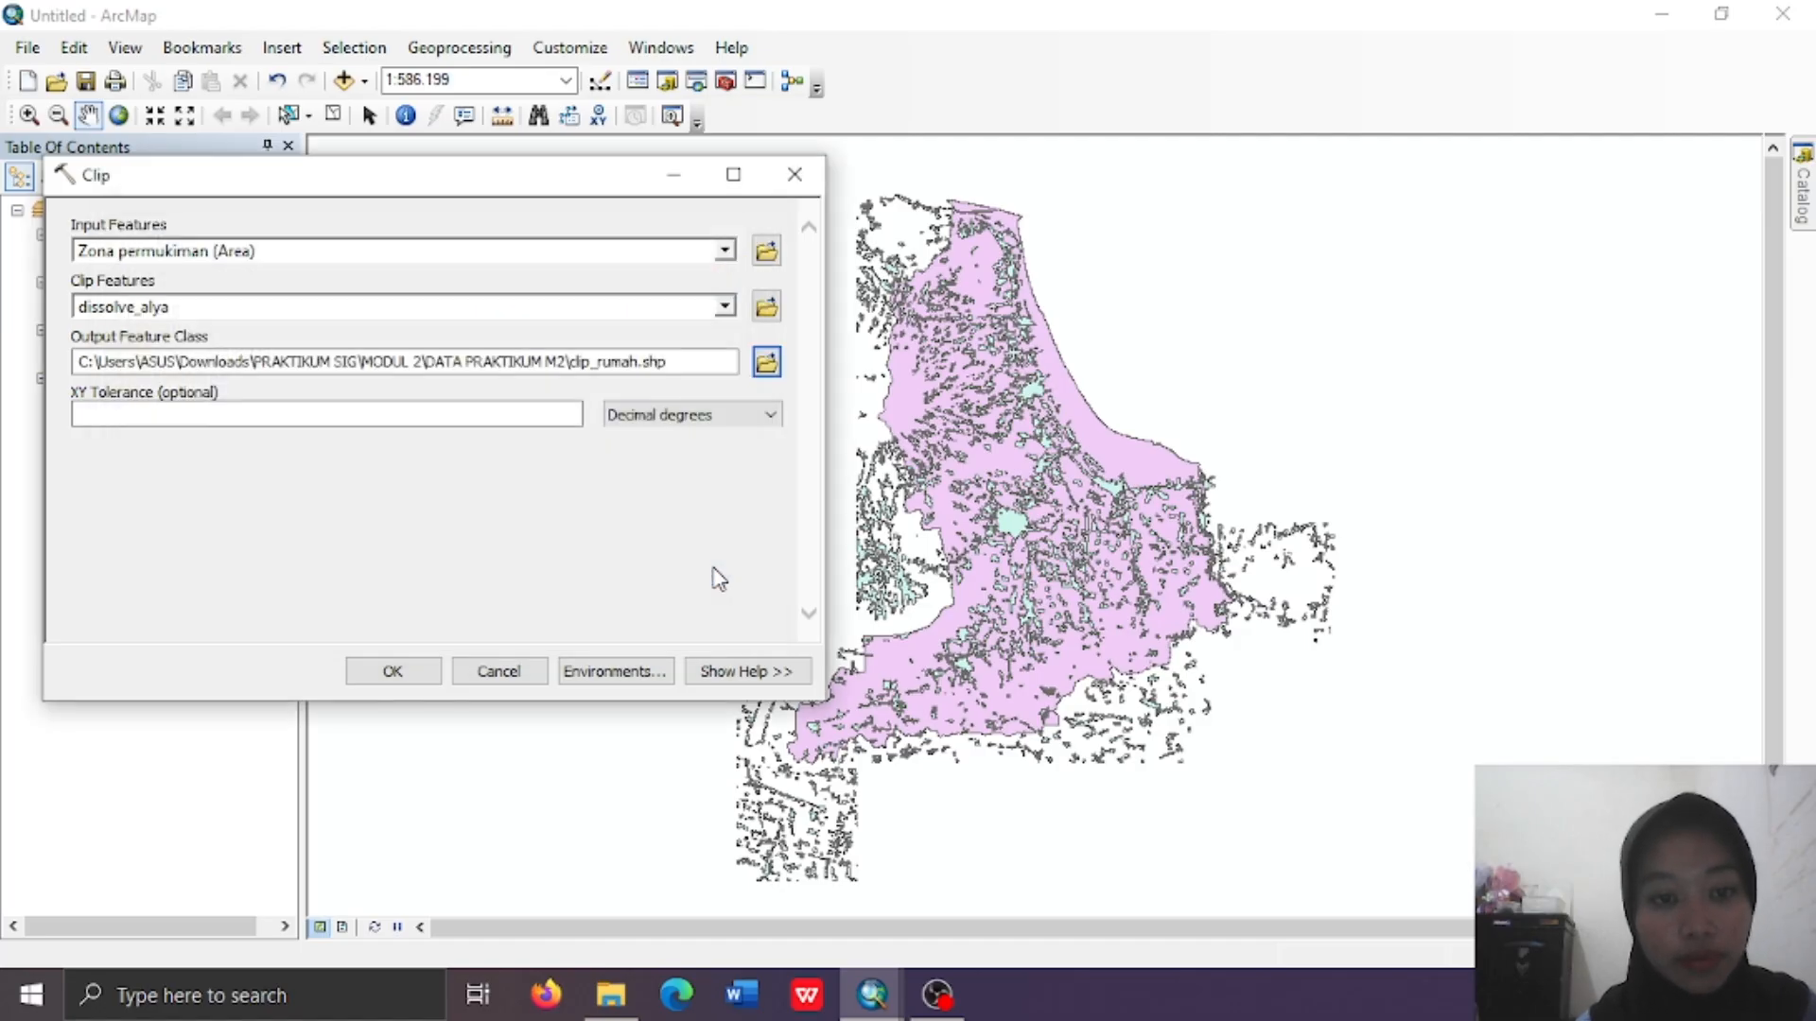
click(406, 671)
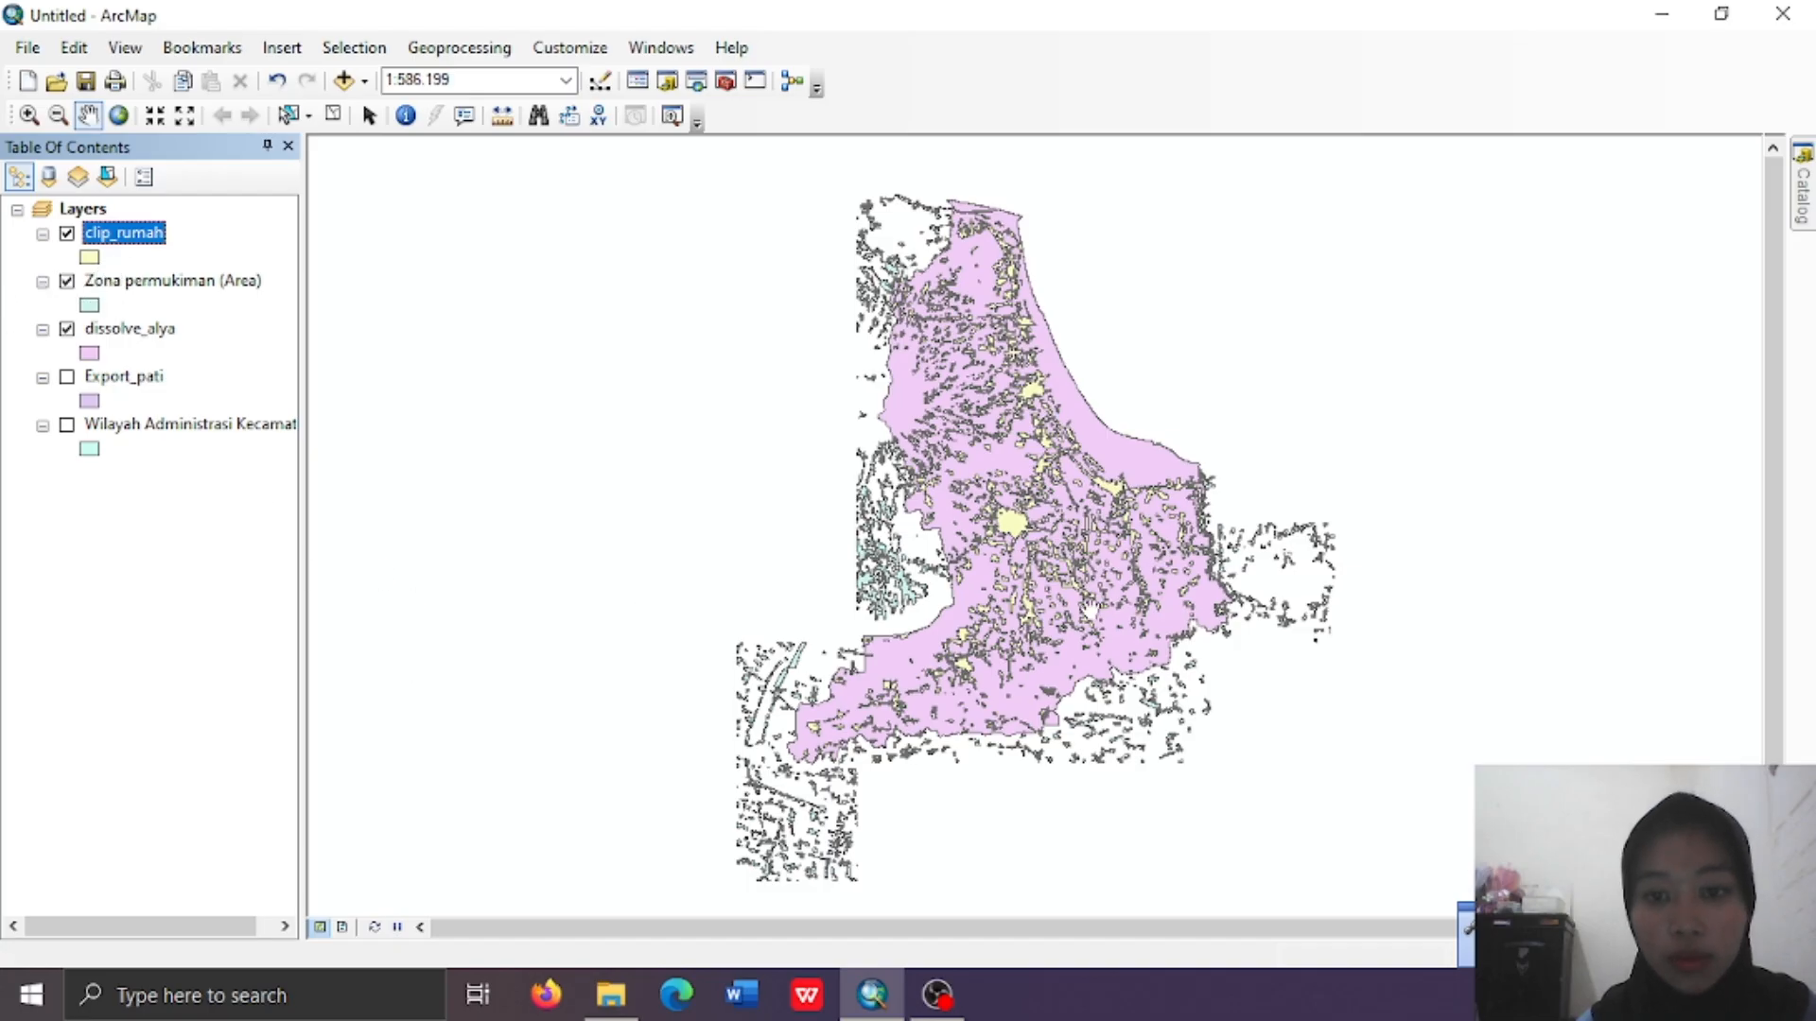
Toggle Zona permukiman (Area) to compare it with clip_rumah, leaving the original settlement layer hidden
click(66, 282)
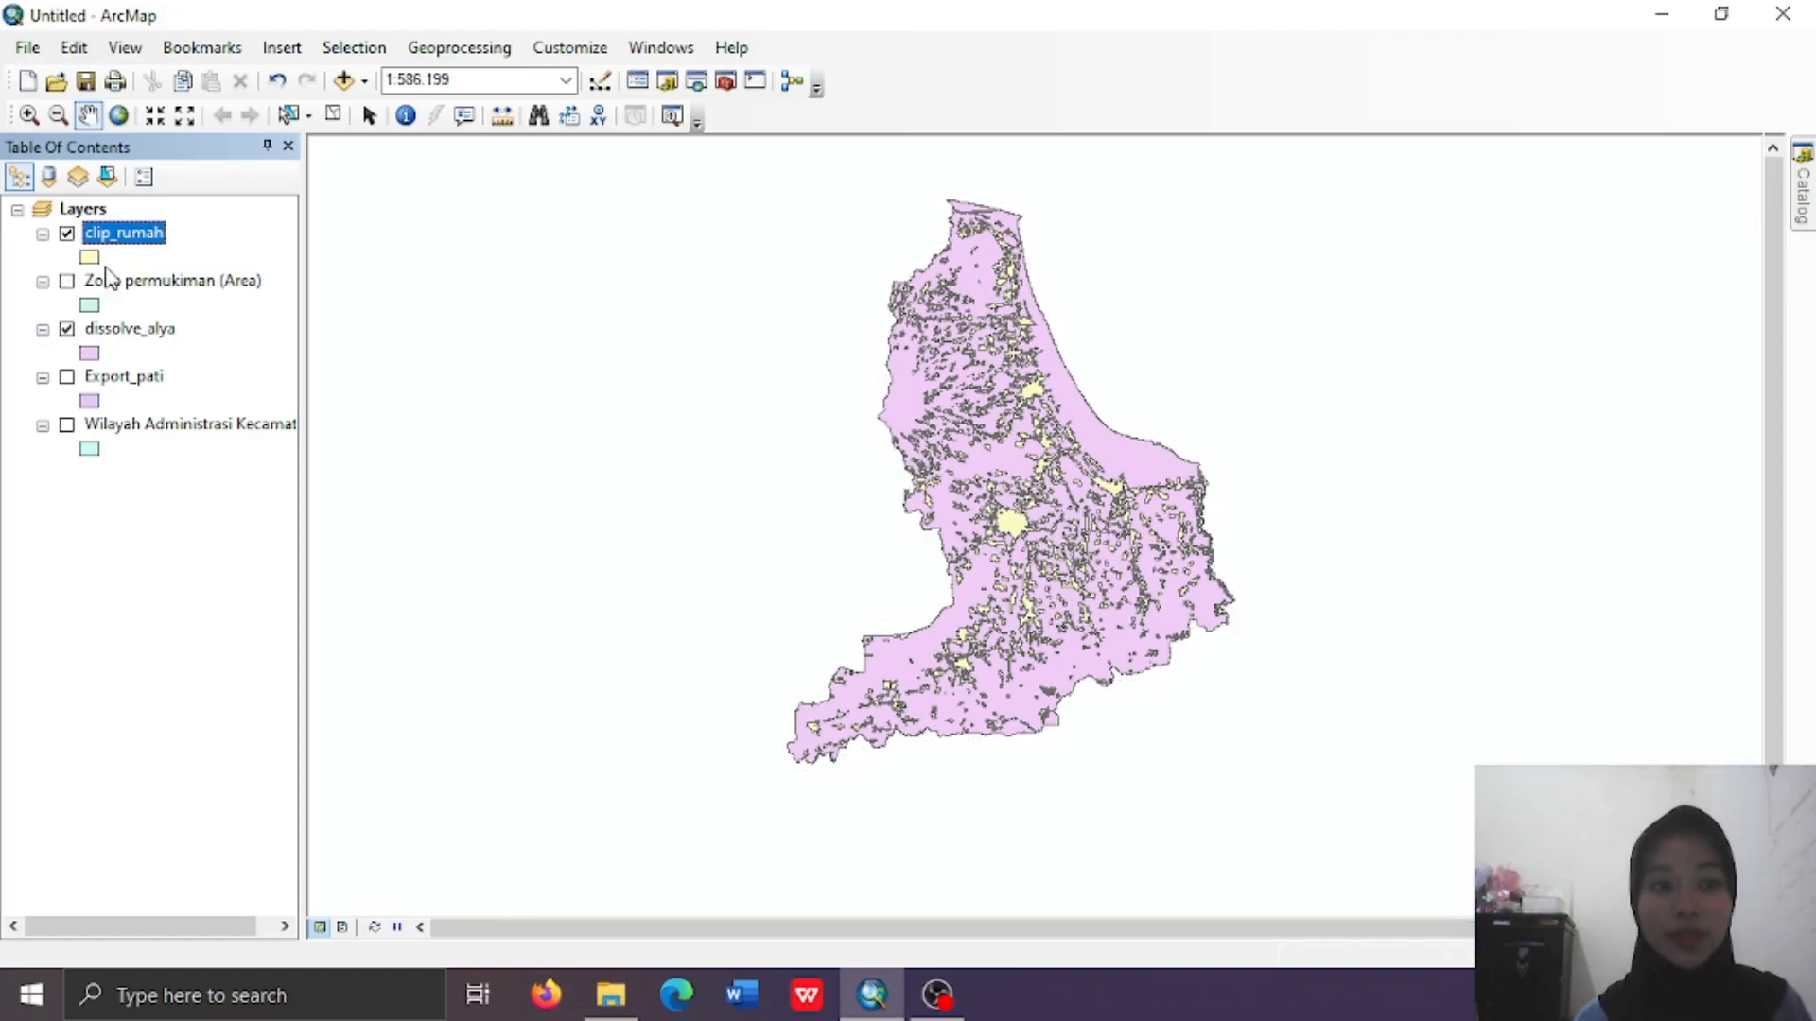
ctrl+click(68, 283)
click(66, 282)
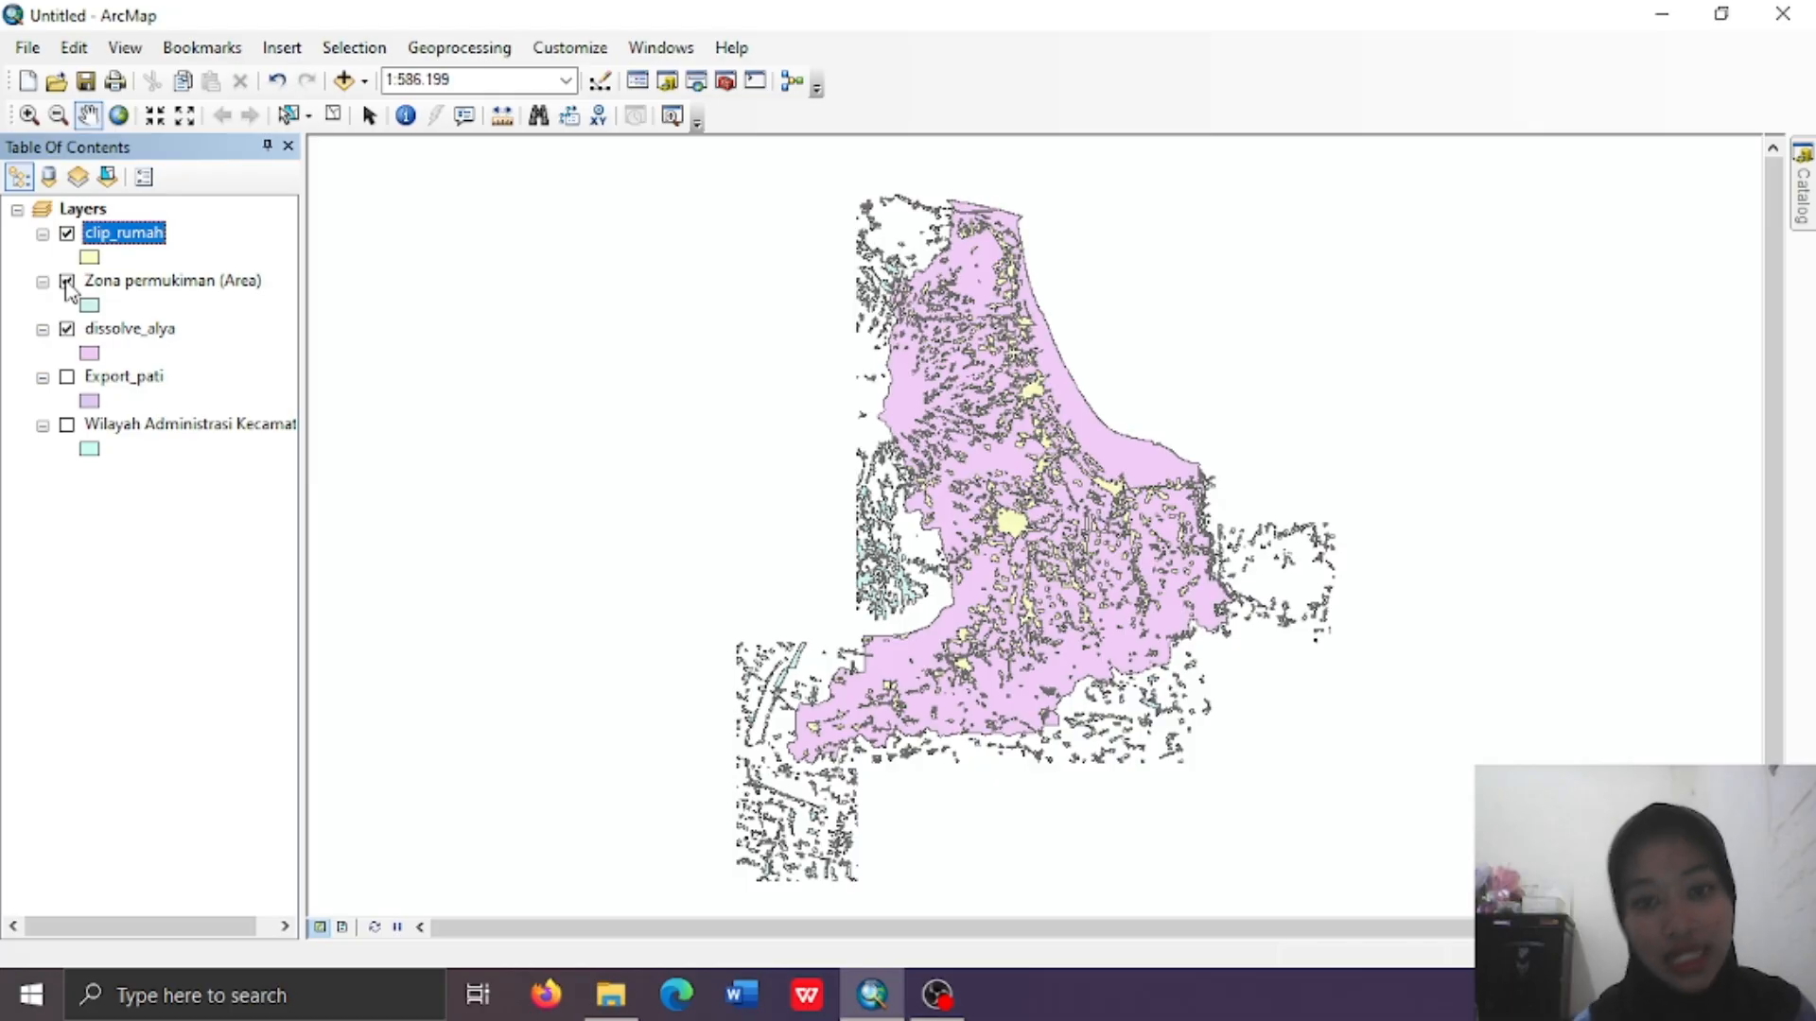
click(66, 281)
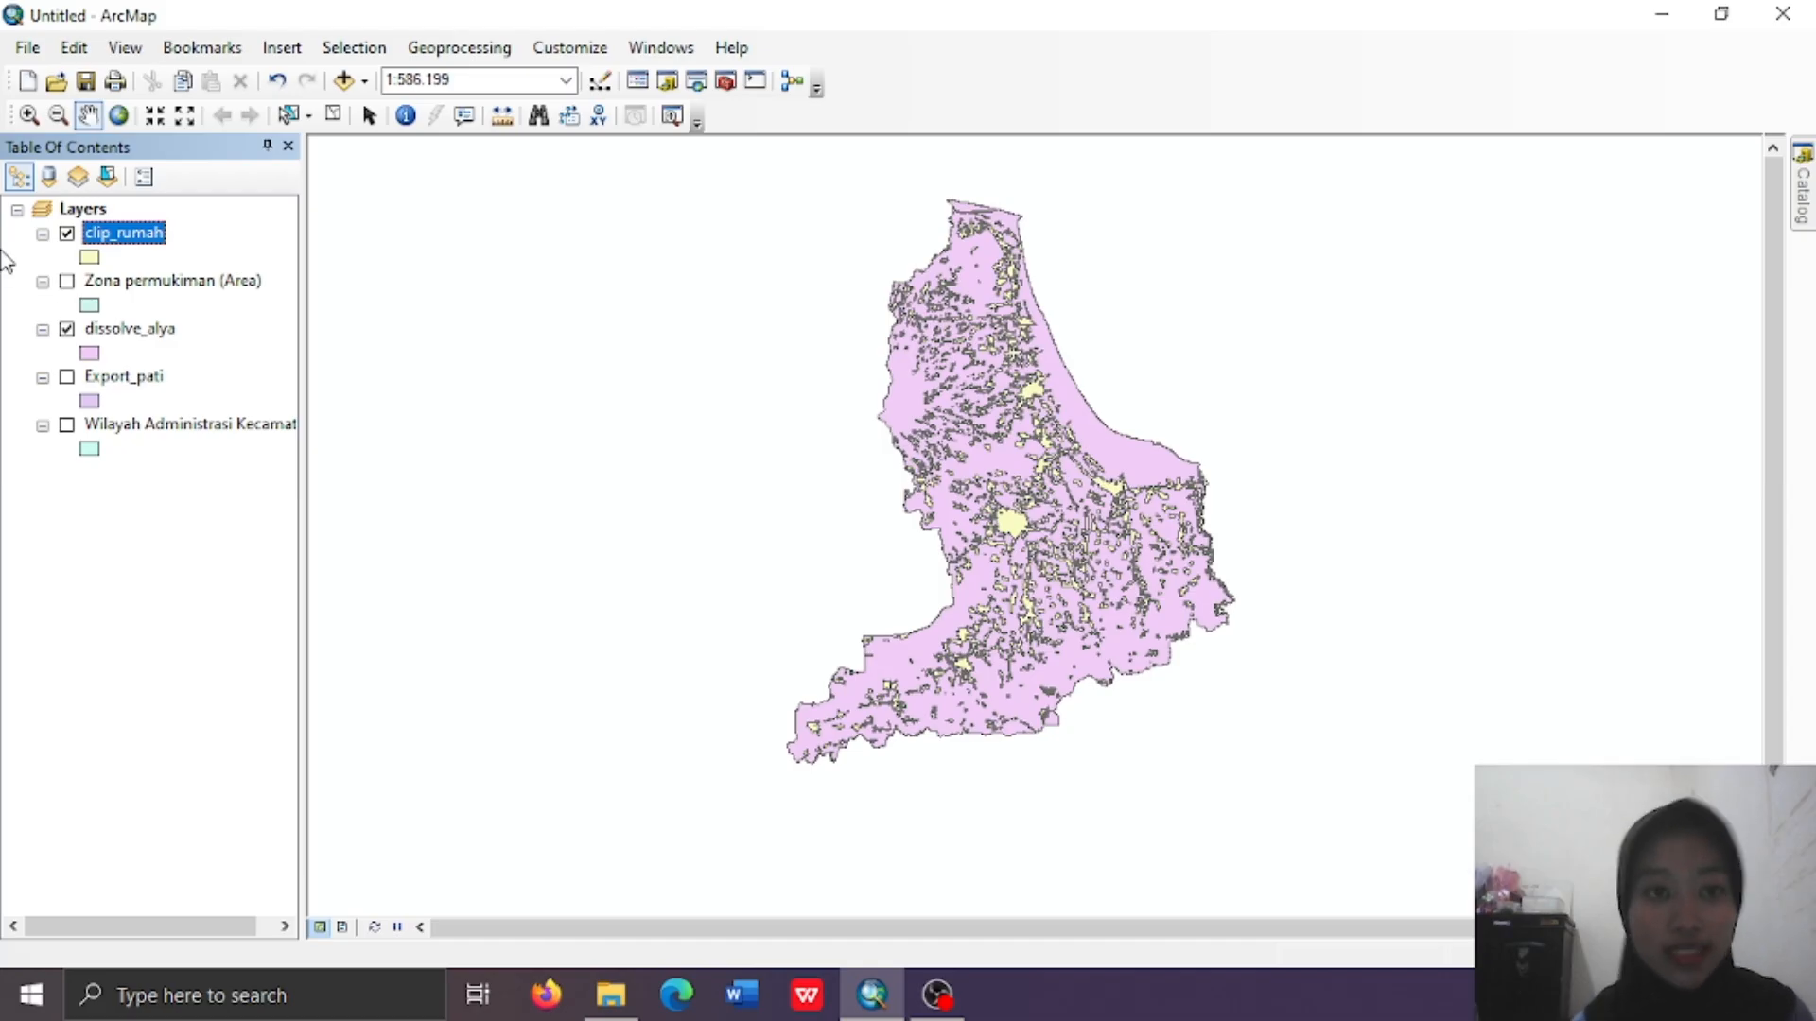
Set up a Union with clip_rumah and dissolve_alya as the input features
click(476, 48)
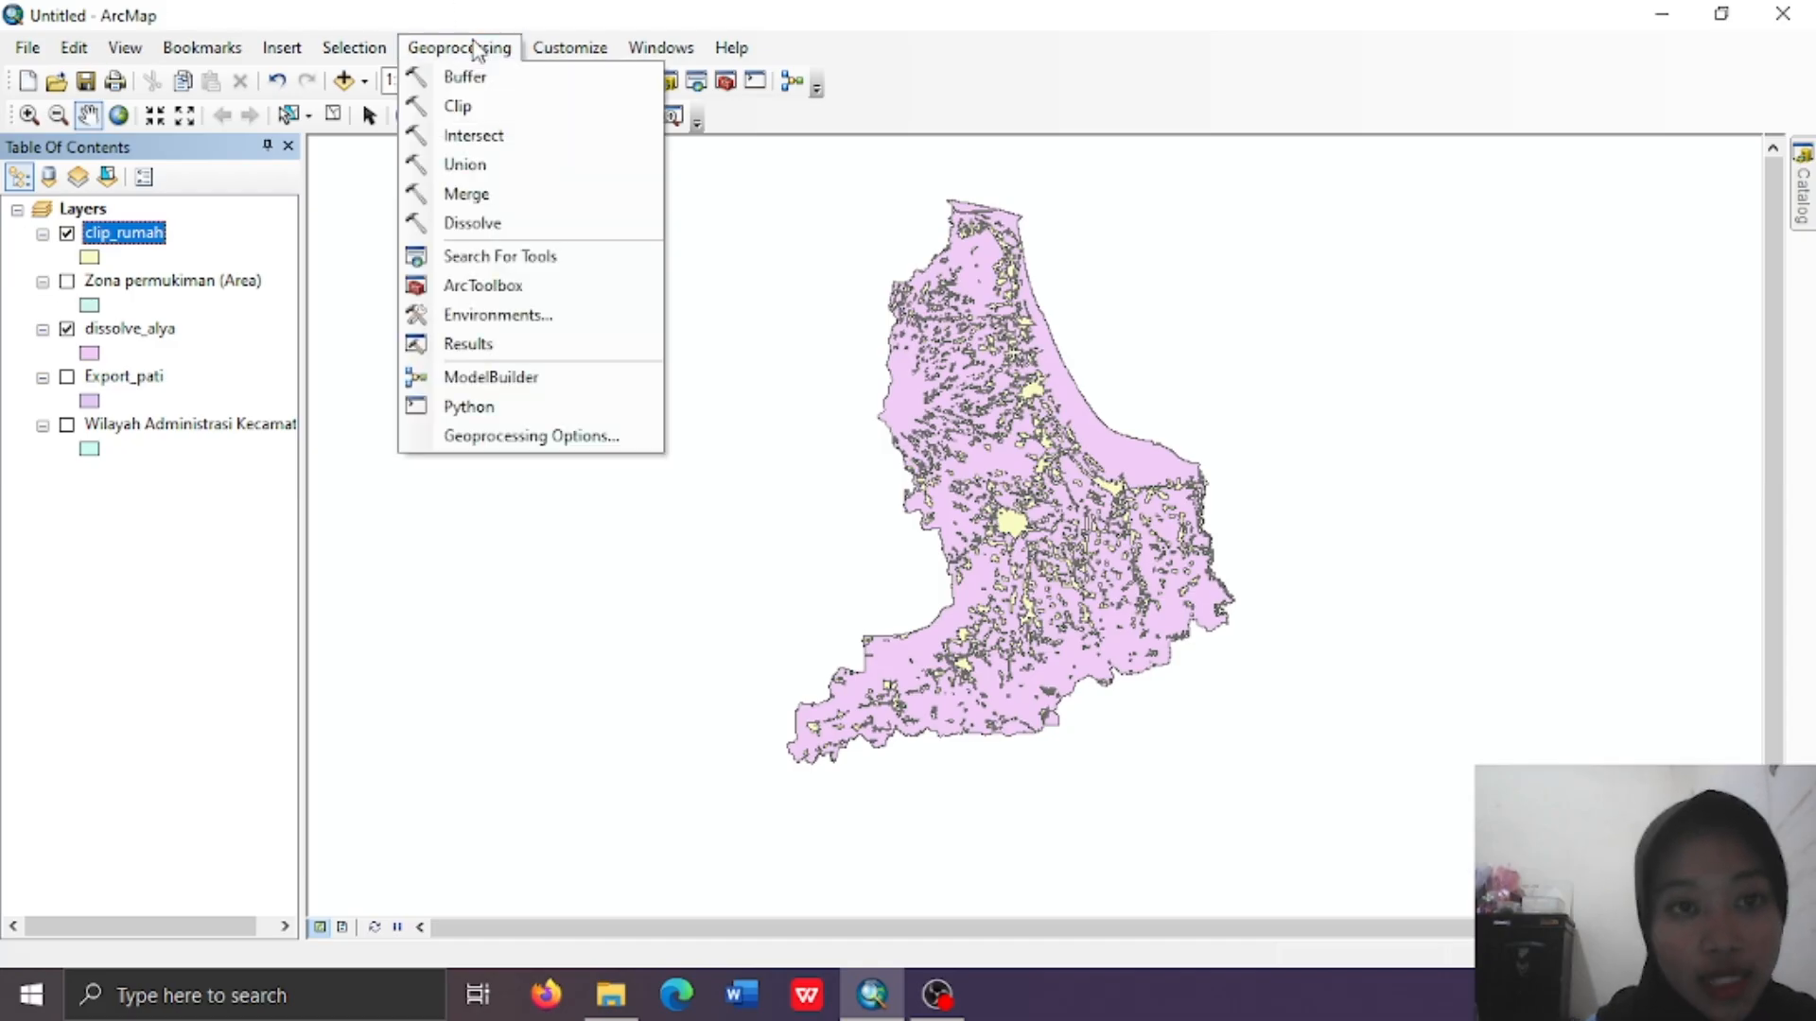
click(468, 164)
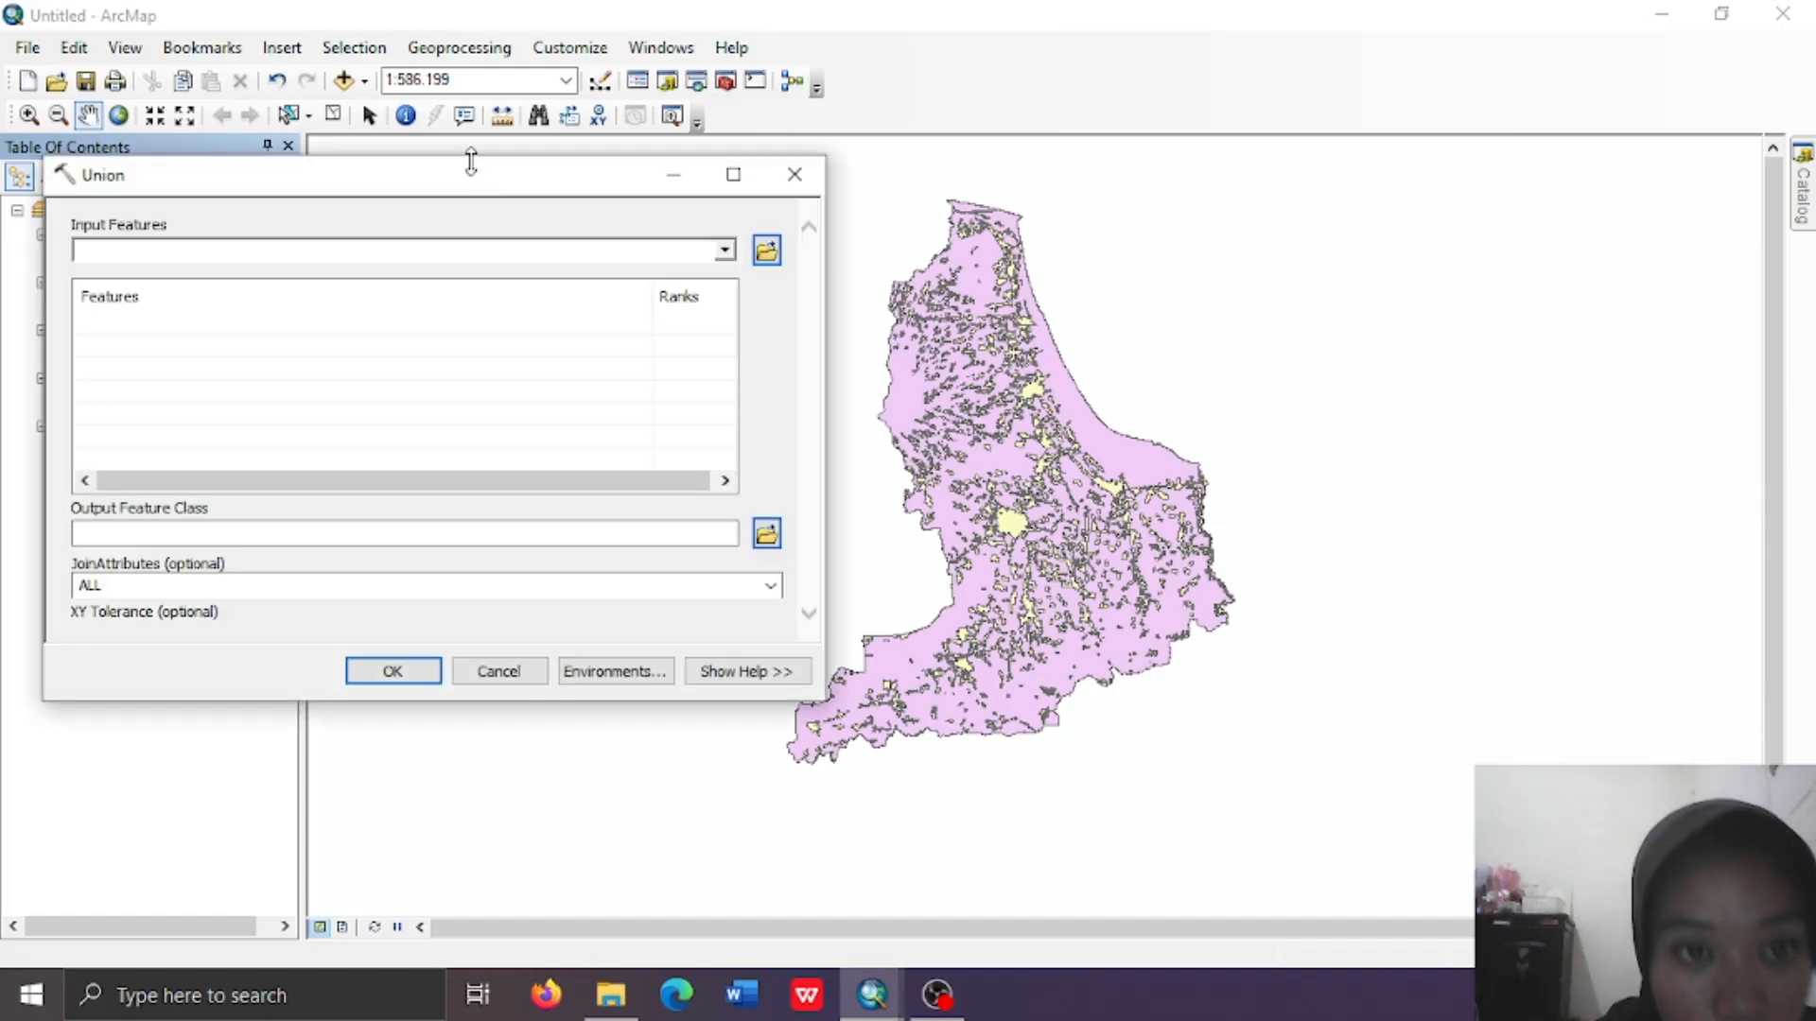
click(724, 252)
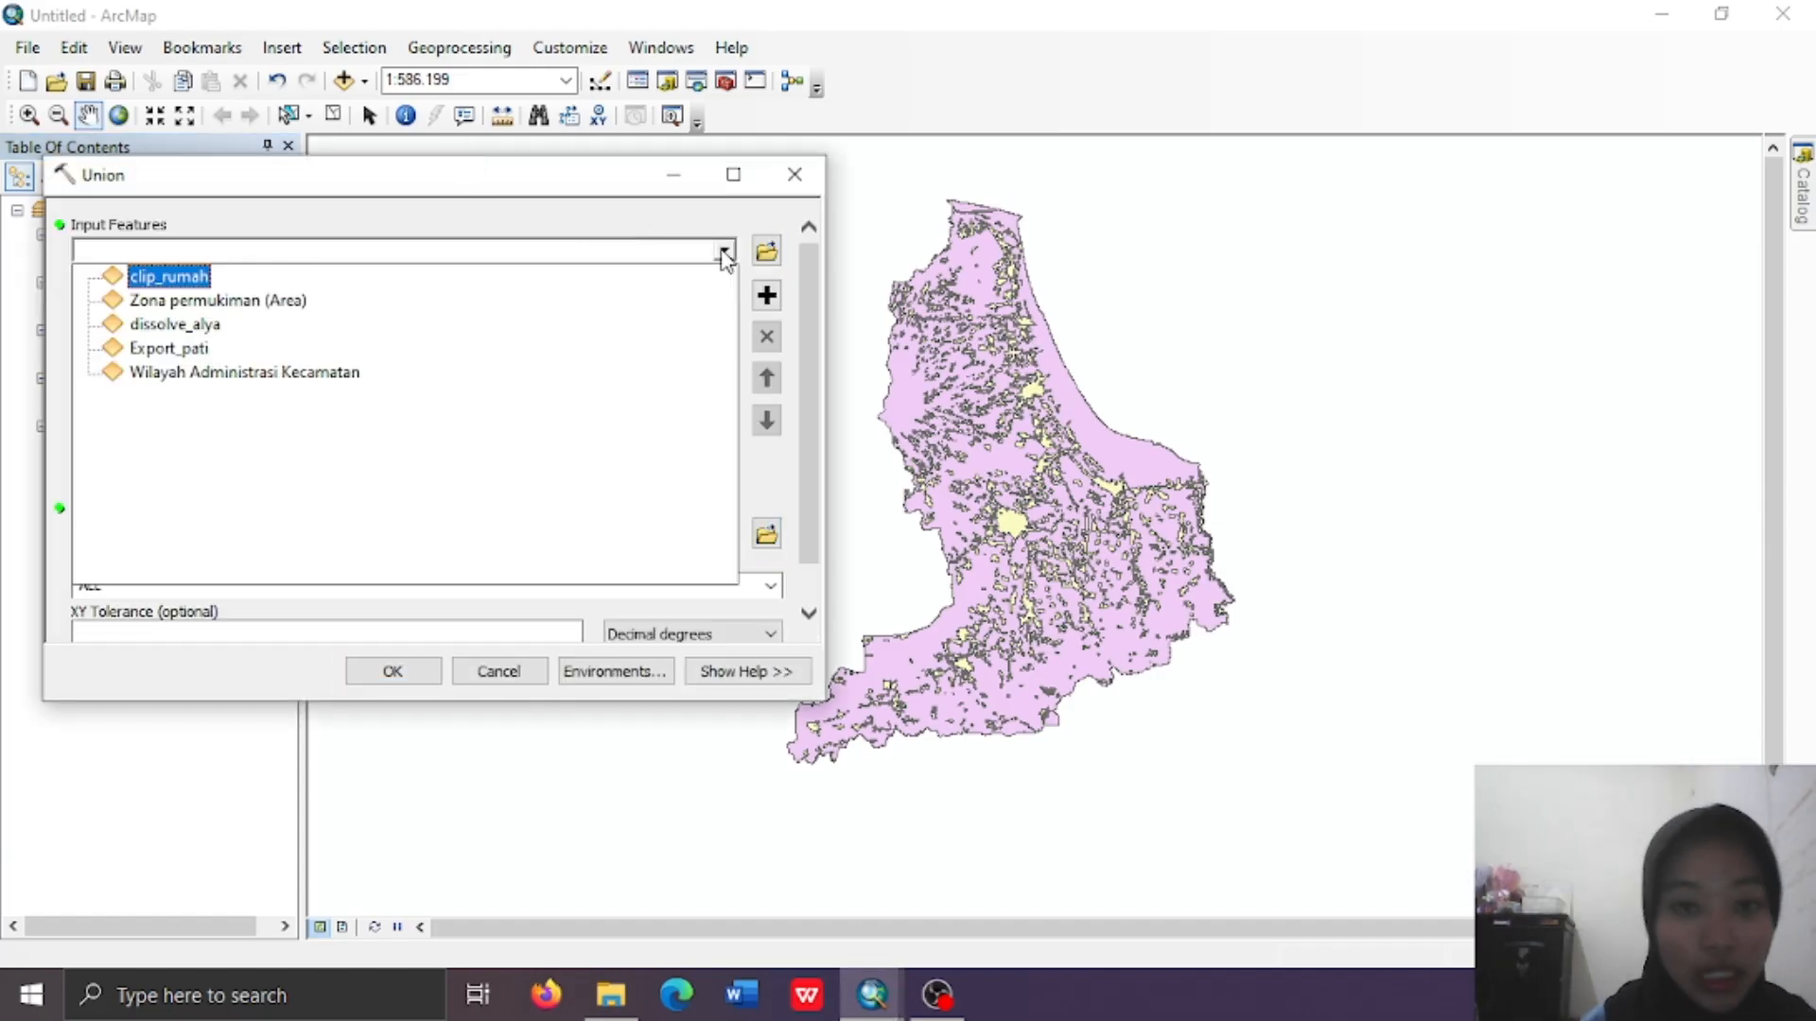
click(179, 280)
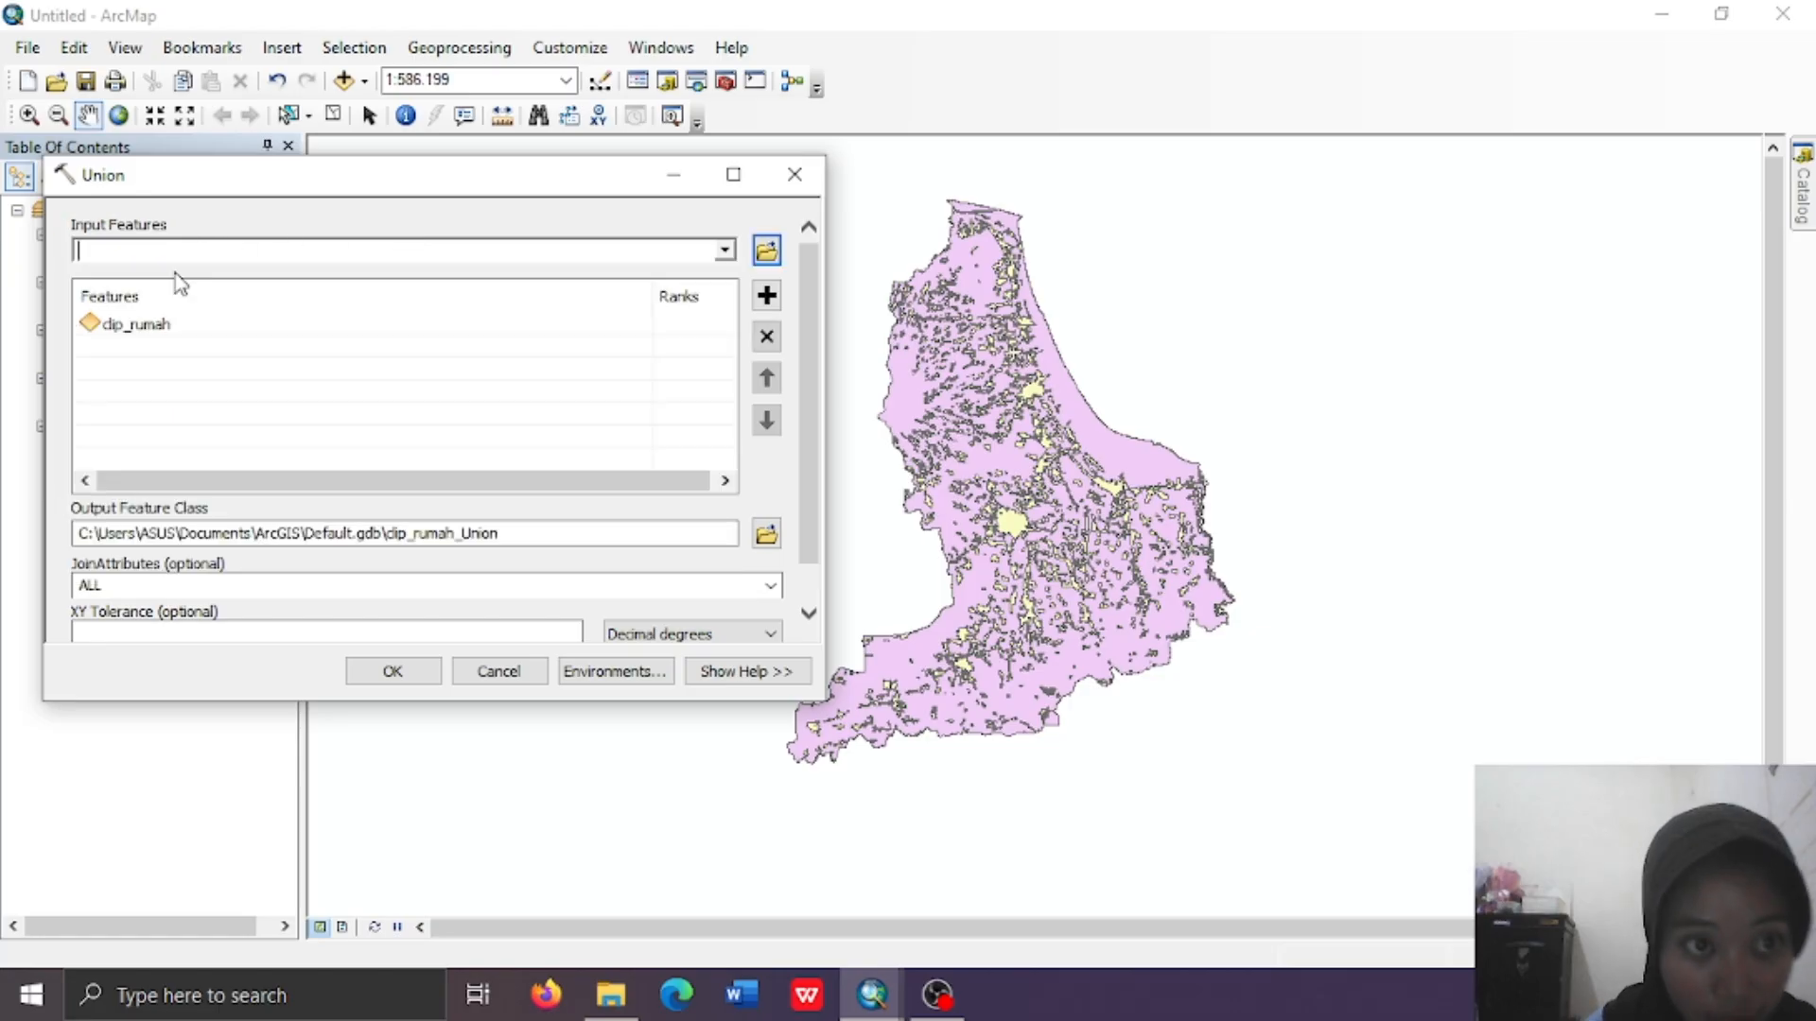
click(724, 253)
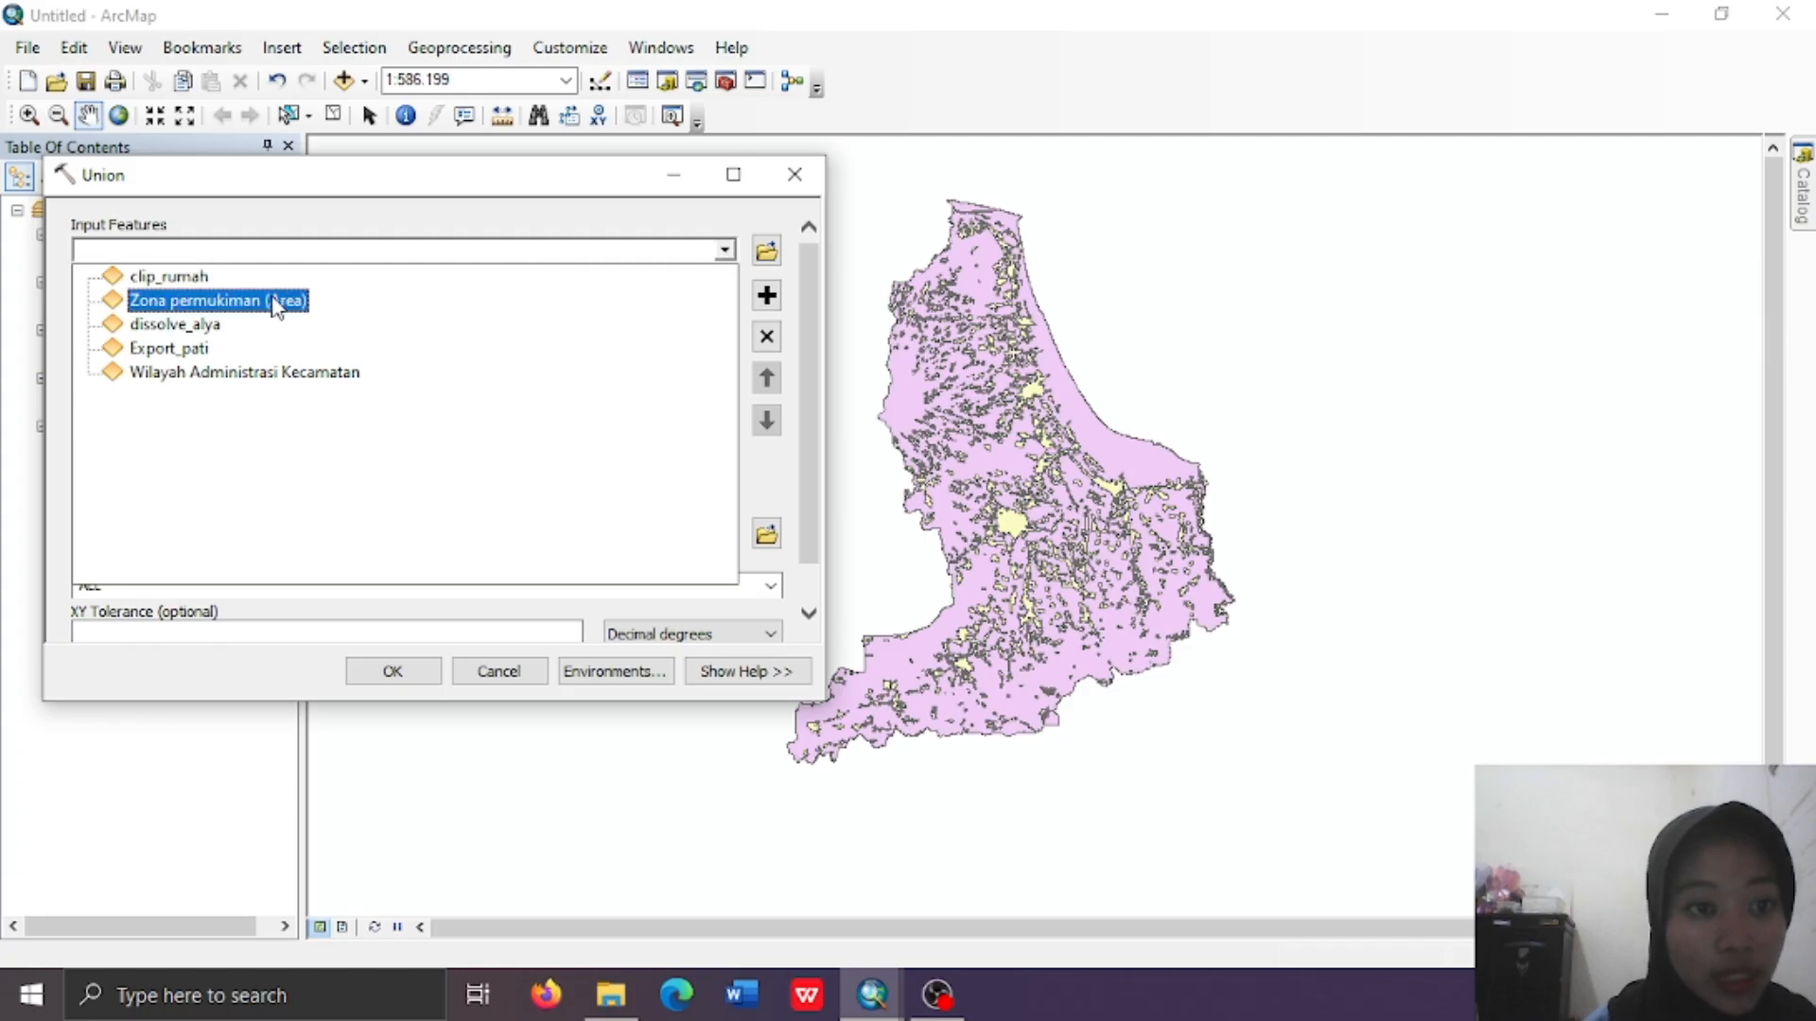
click(201, 326)
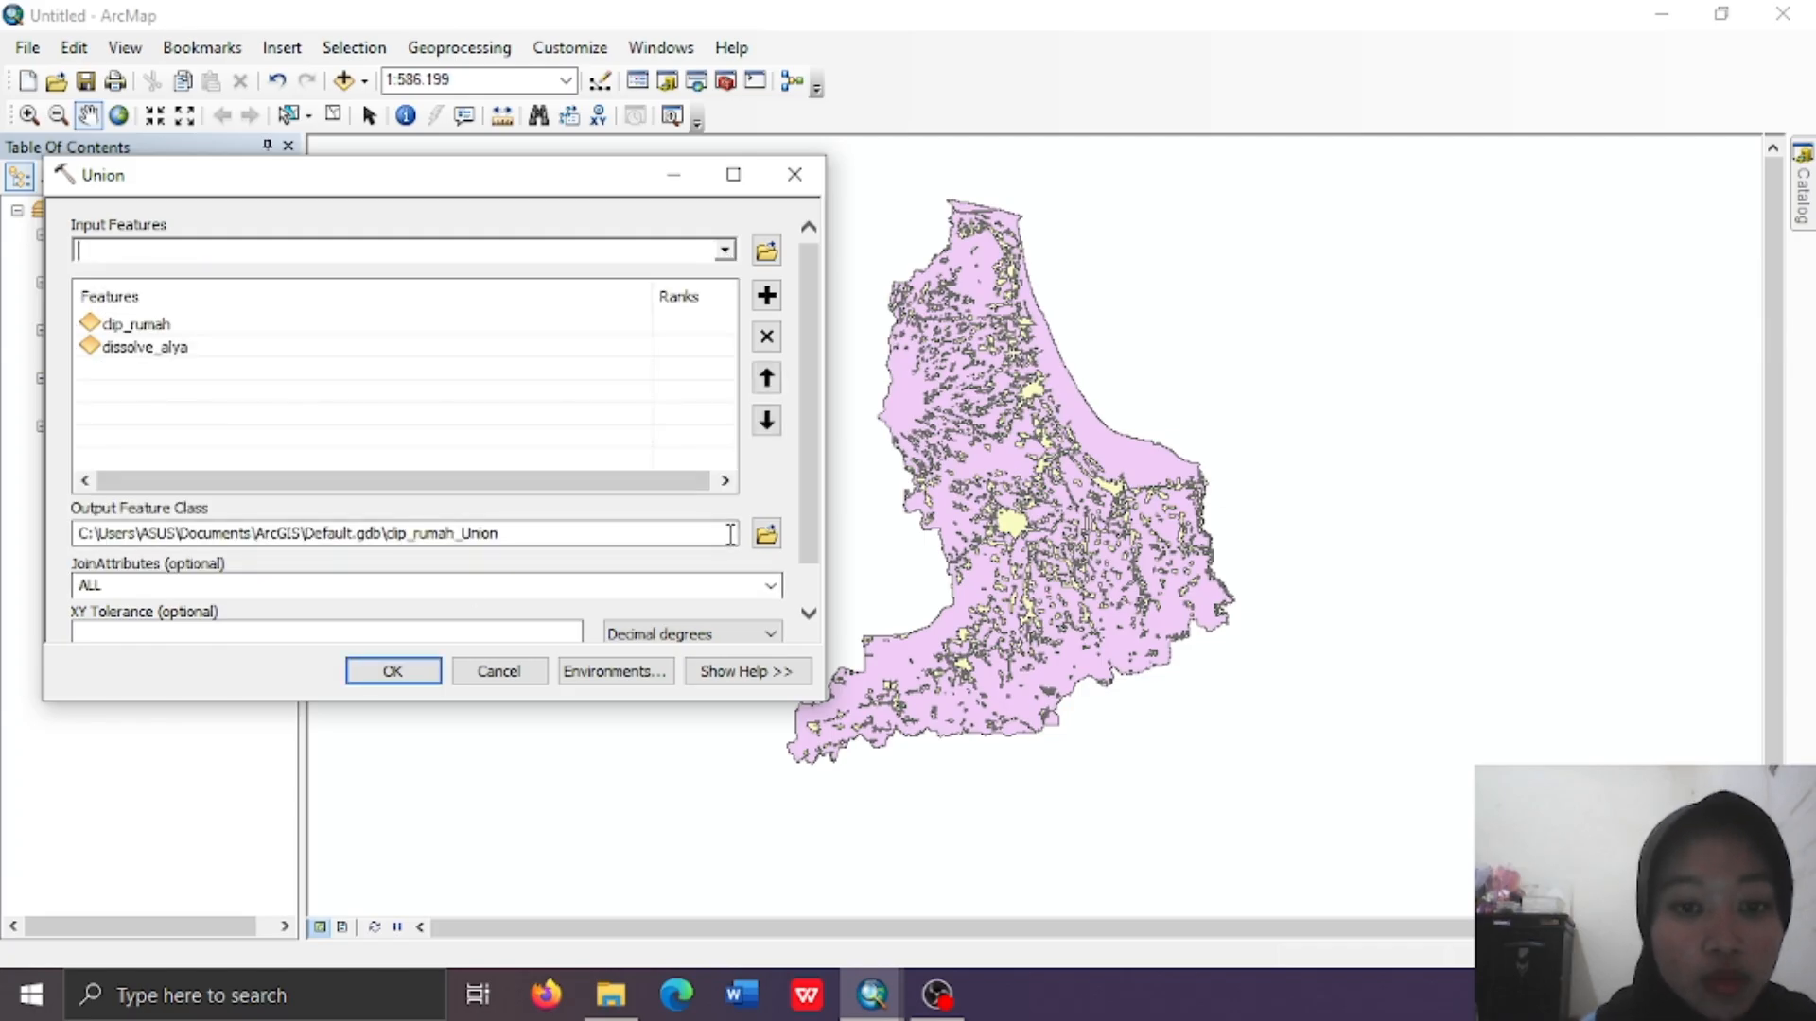
Run the Union with its output saved as union_alya in the DATA PRAKTIKUM M2 folder, and hide clip_rumah and dissolve_alya
click(762, 531)
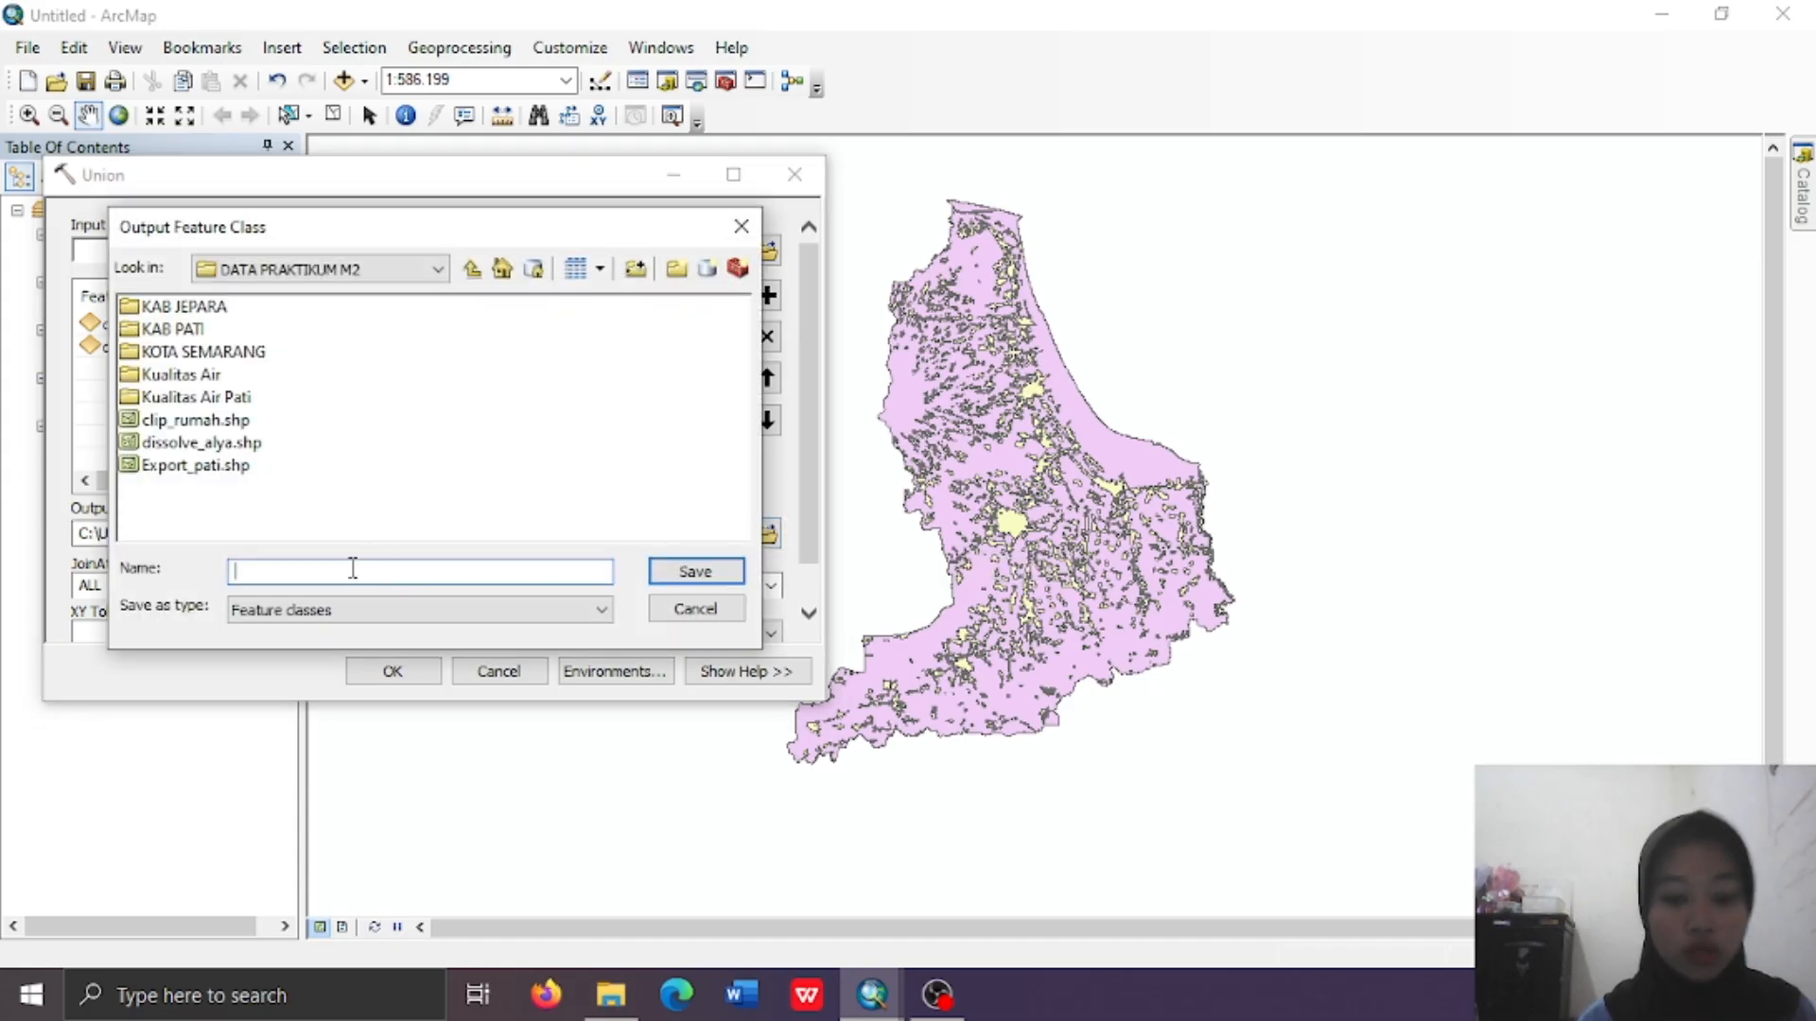
text(uni)
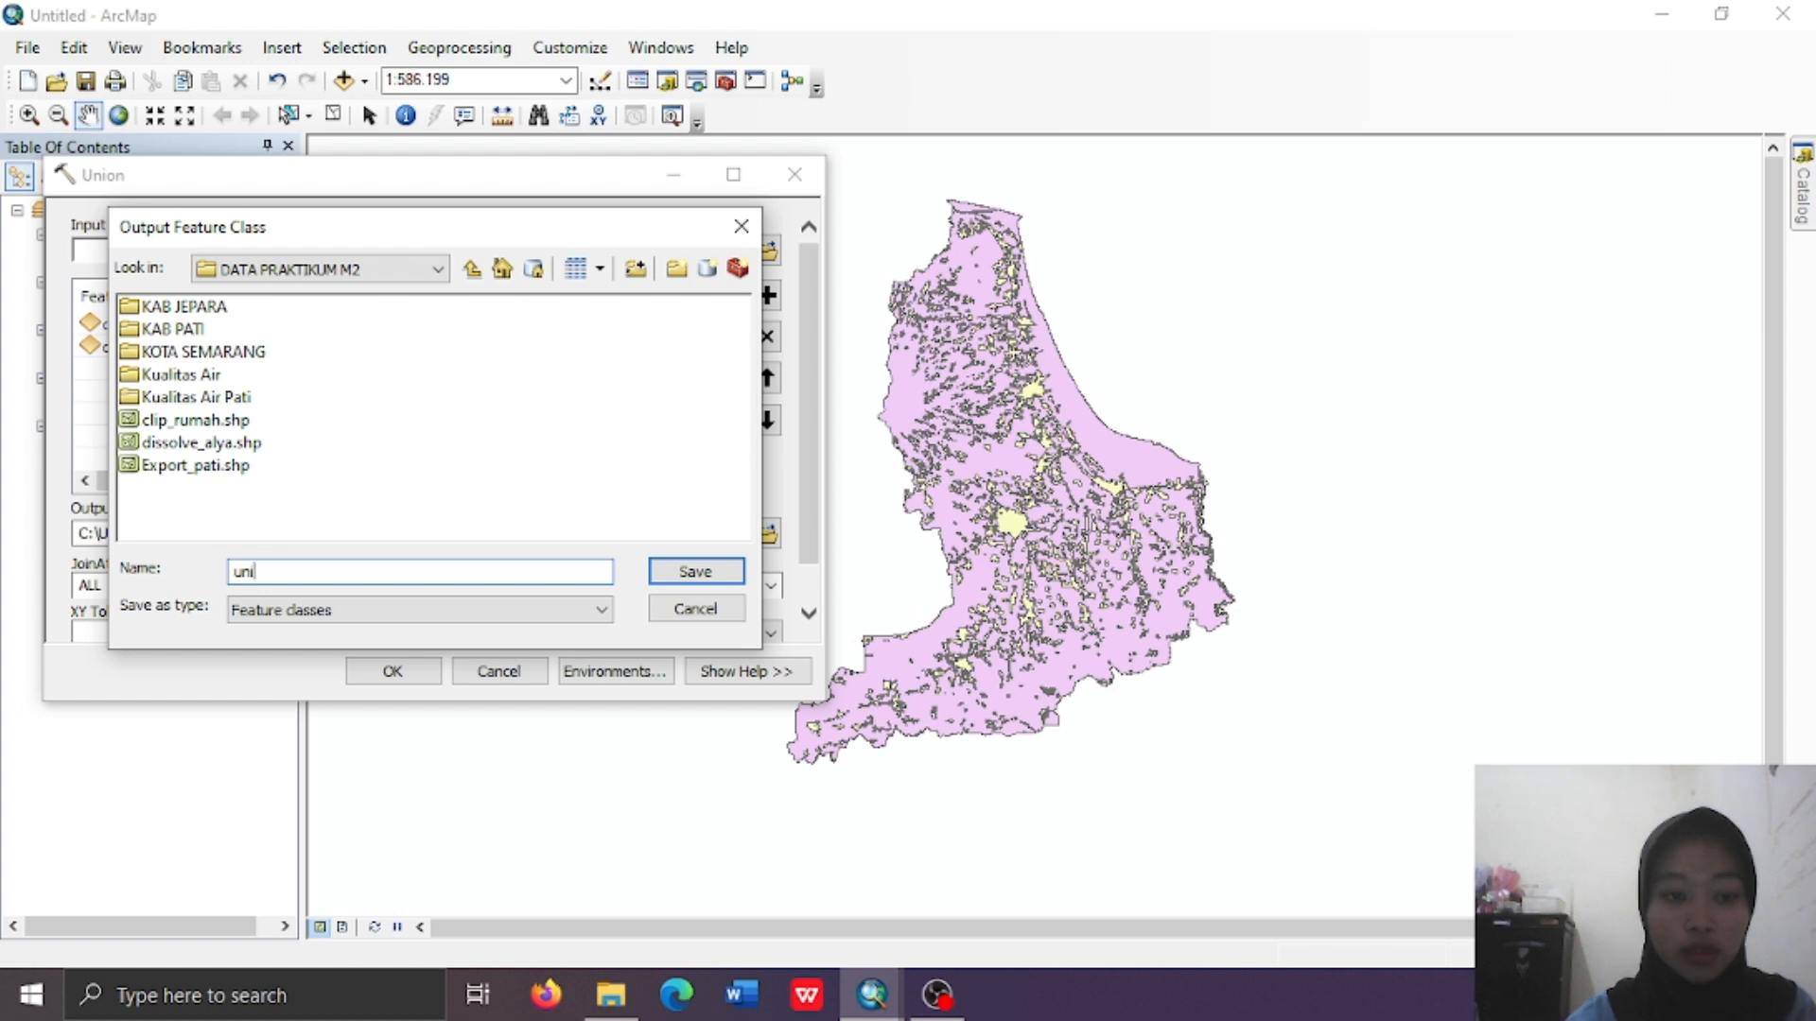
text(on_alya)
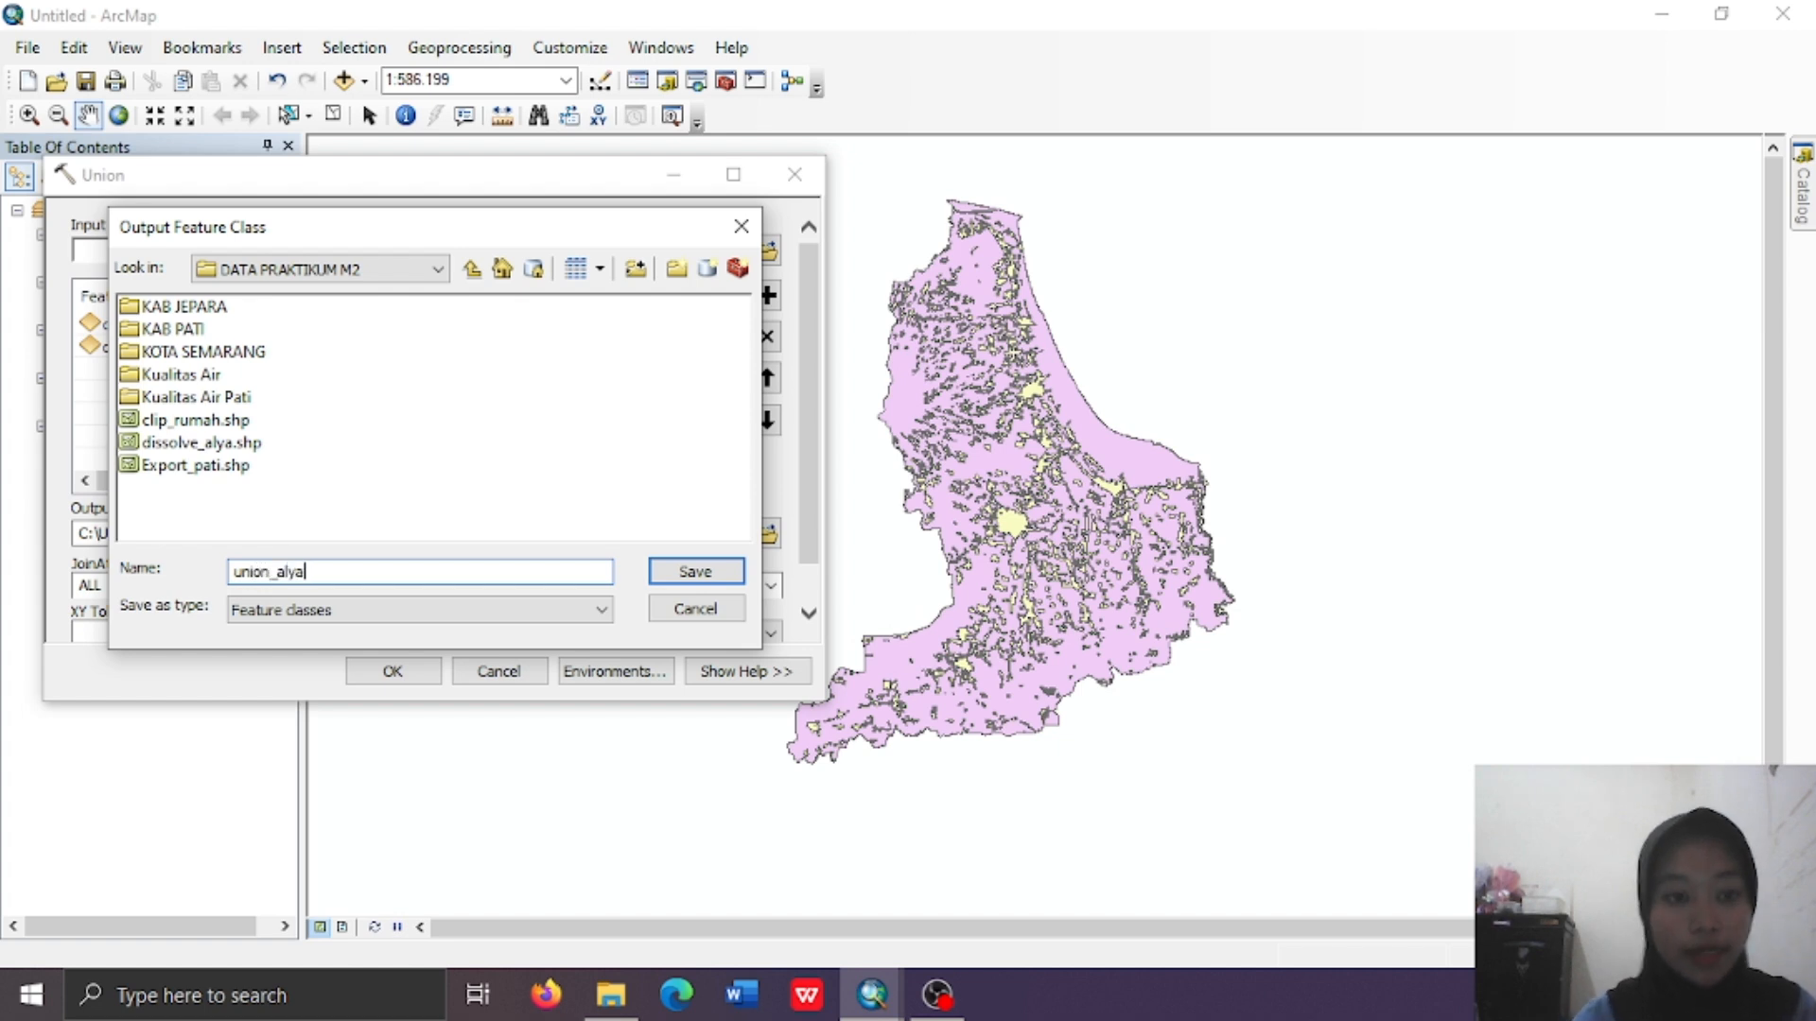
click(700, 571)
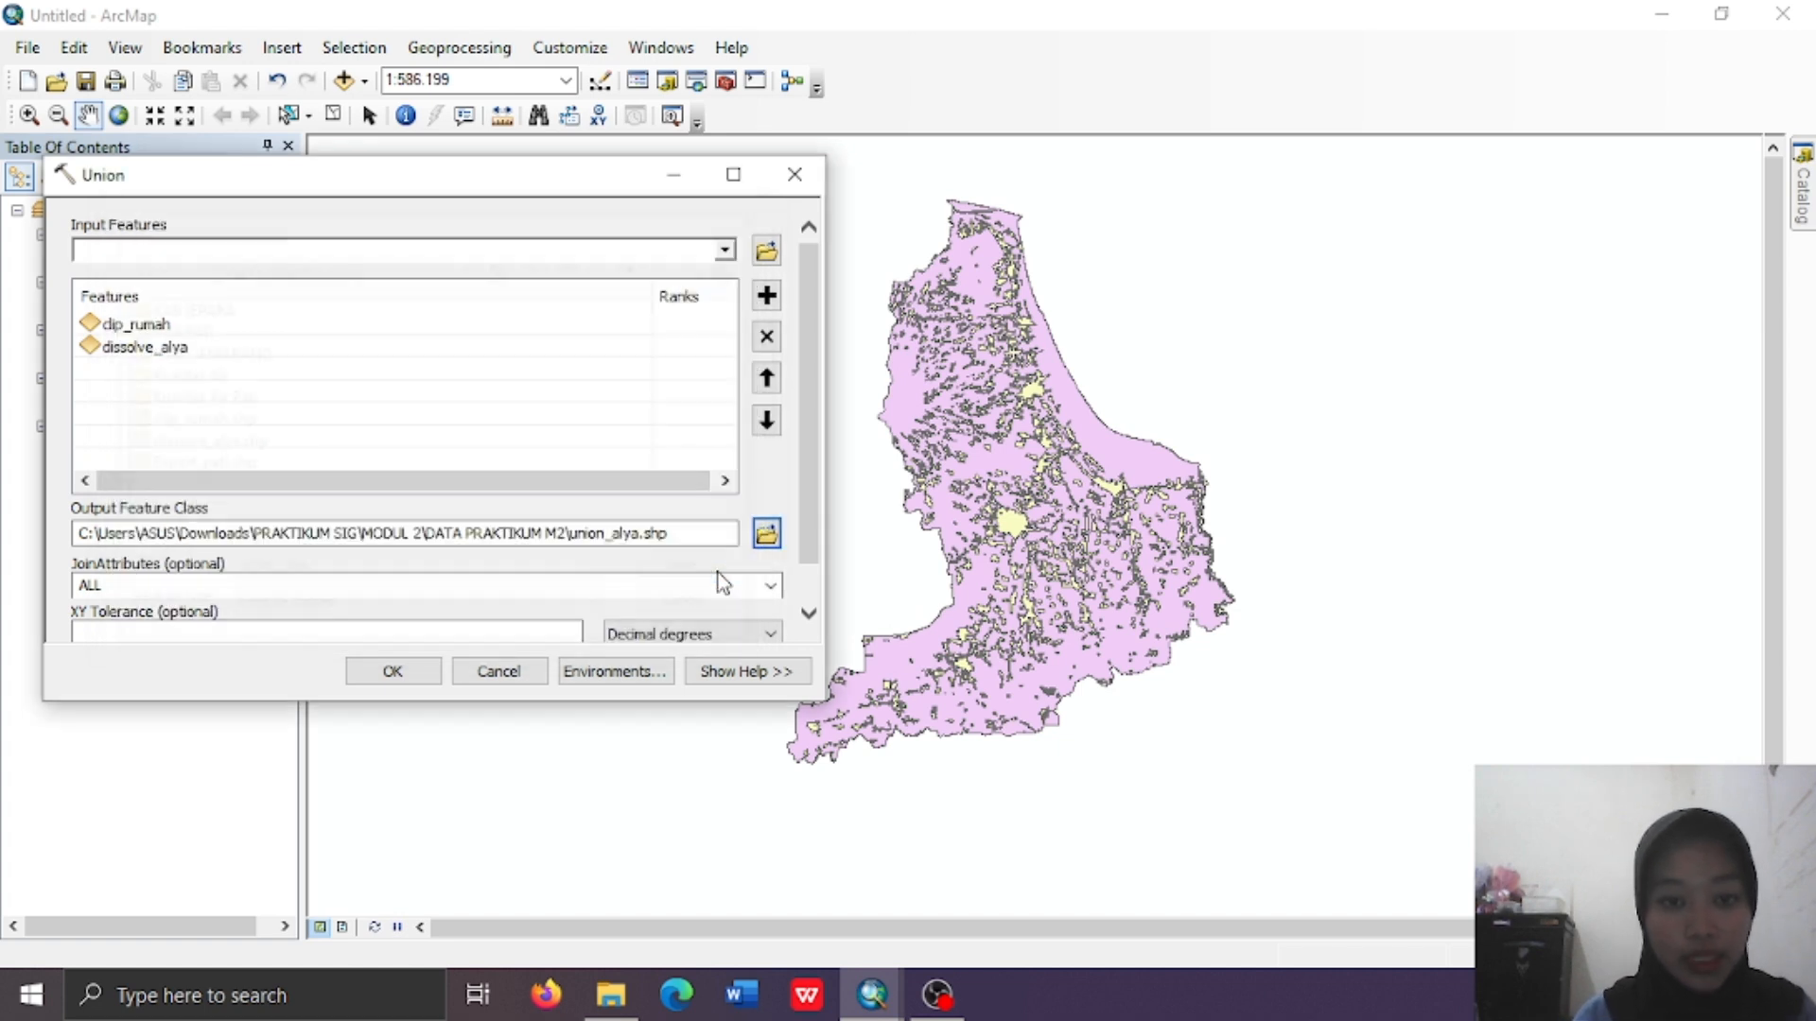
click(390, 673)
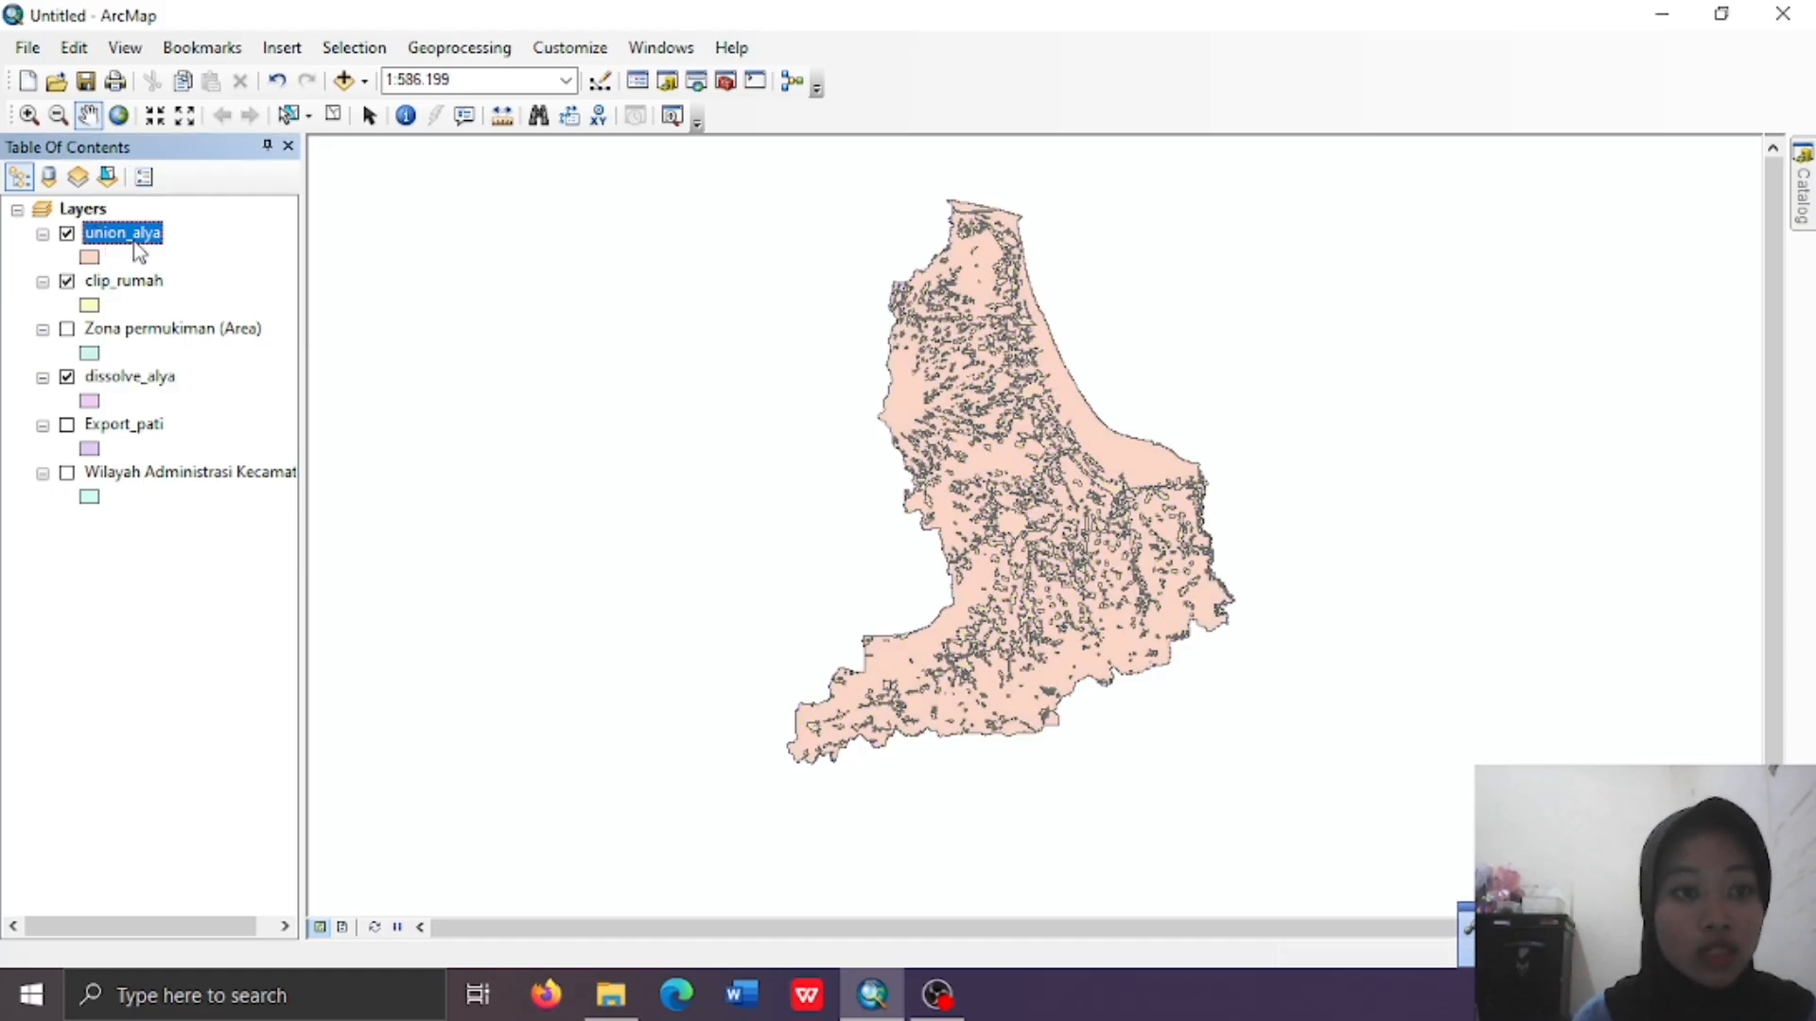
click(67, 281)
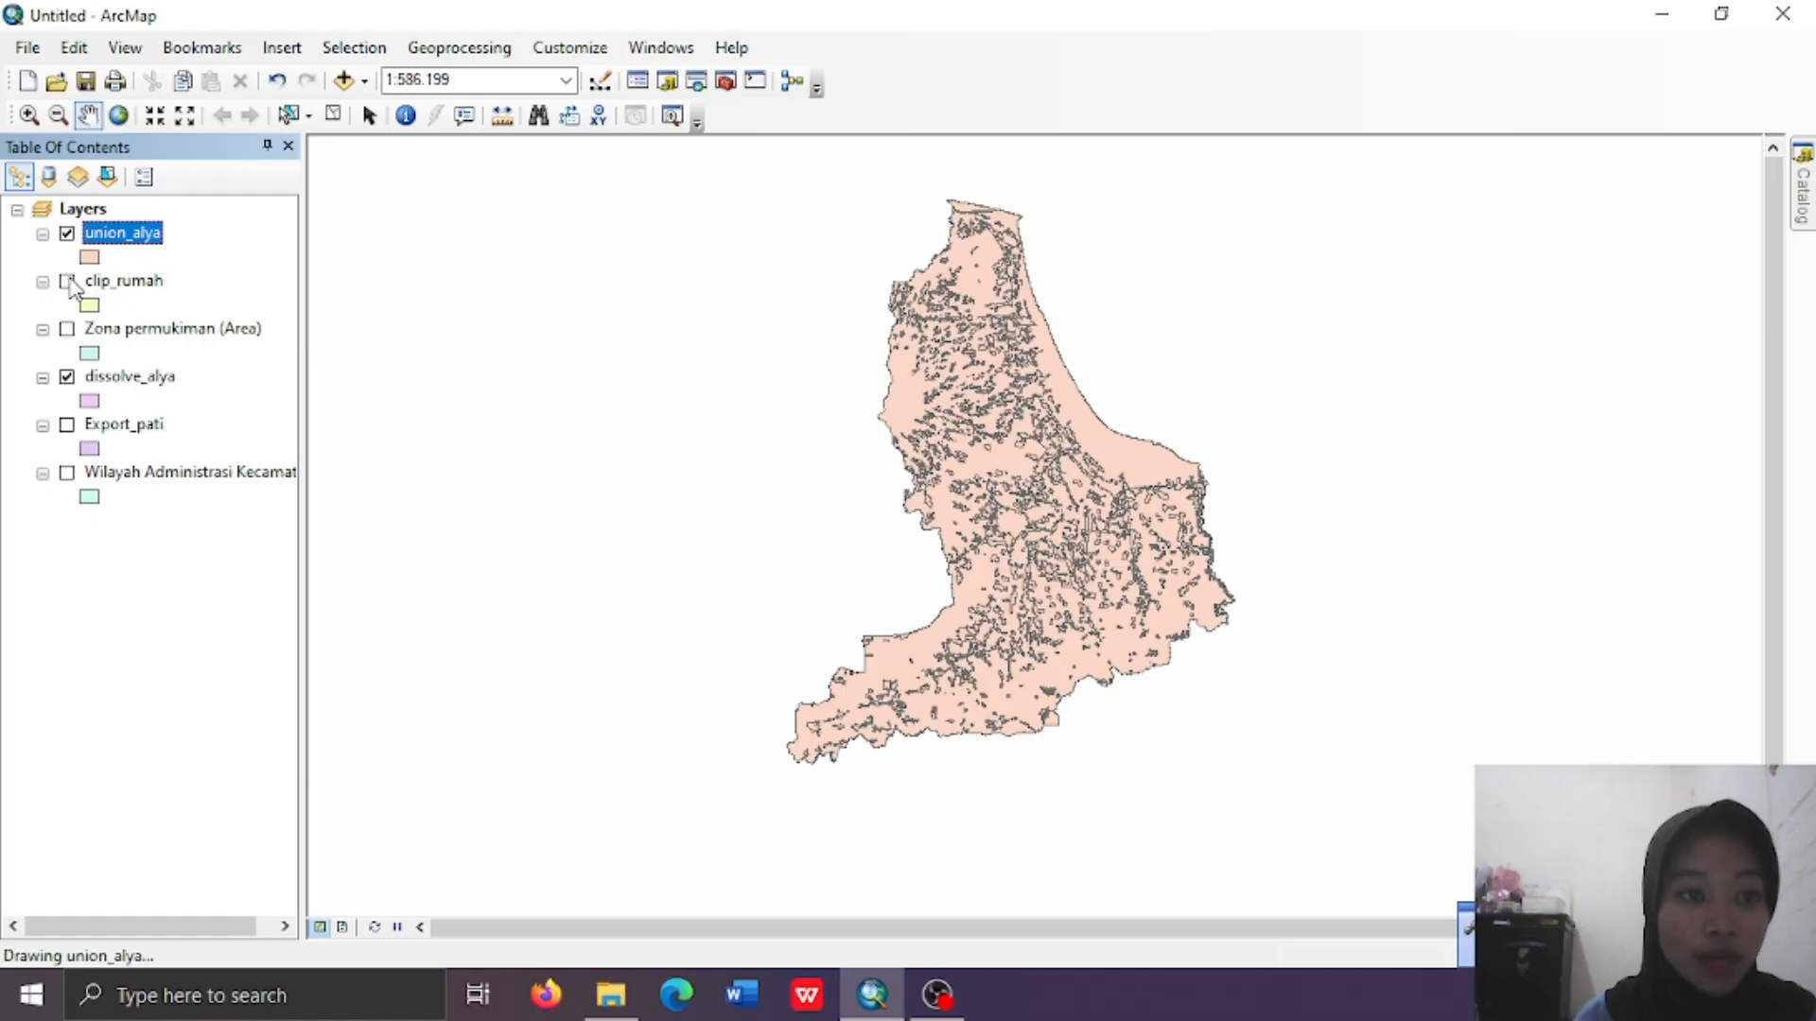
click(67, 378)
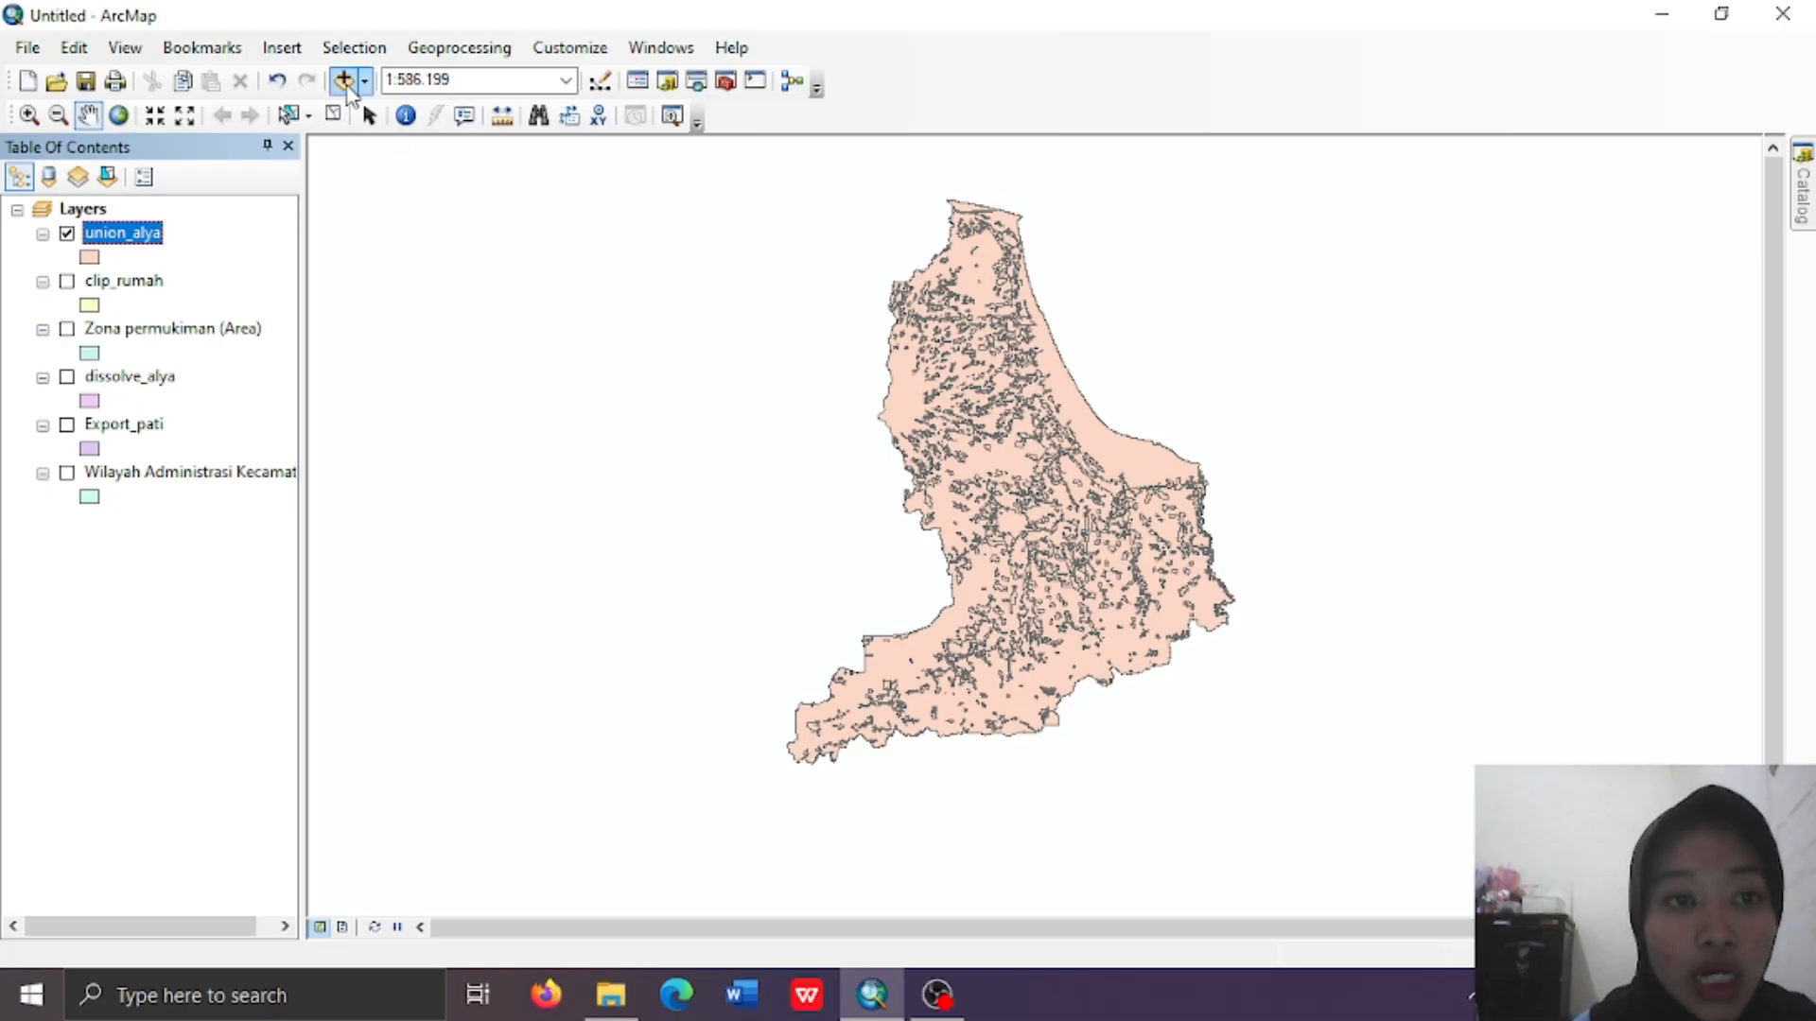
Add the SUNGAI_AR_25K feature class from the Hidrografi_25K dataset and display it over dissolve_alya with union_alya hidden
click(344, 80)
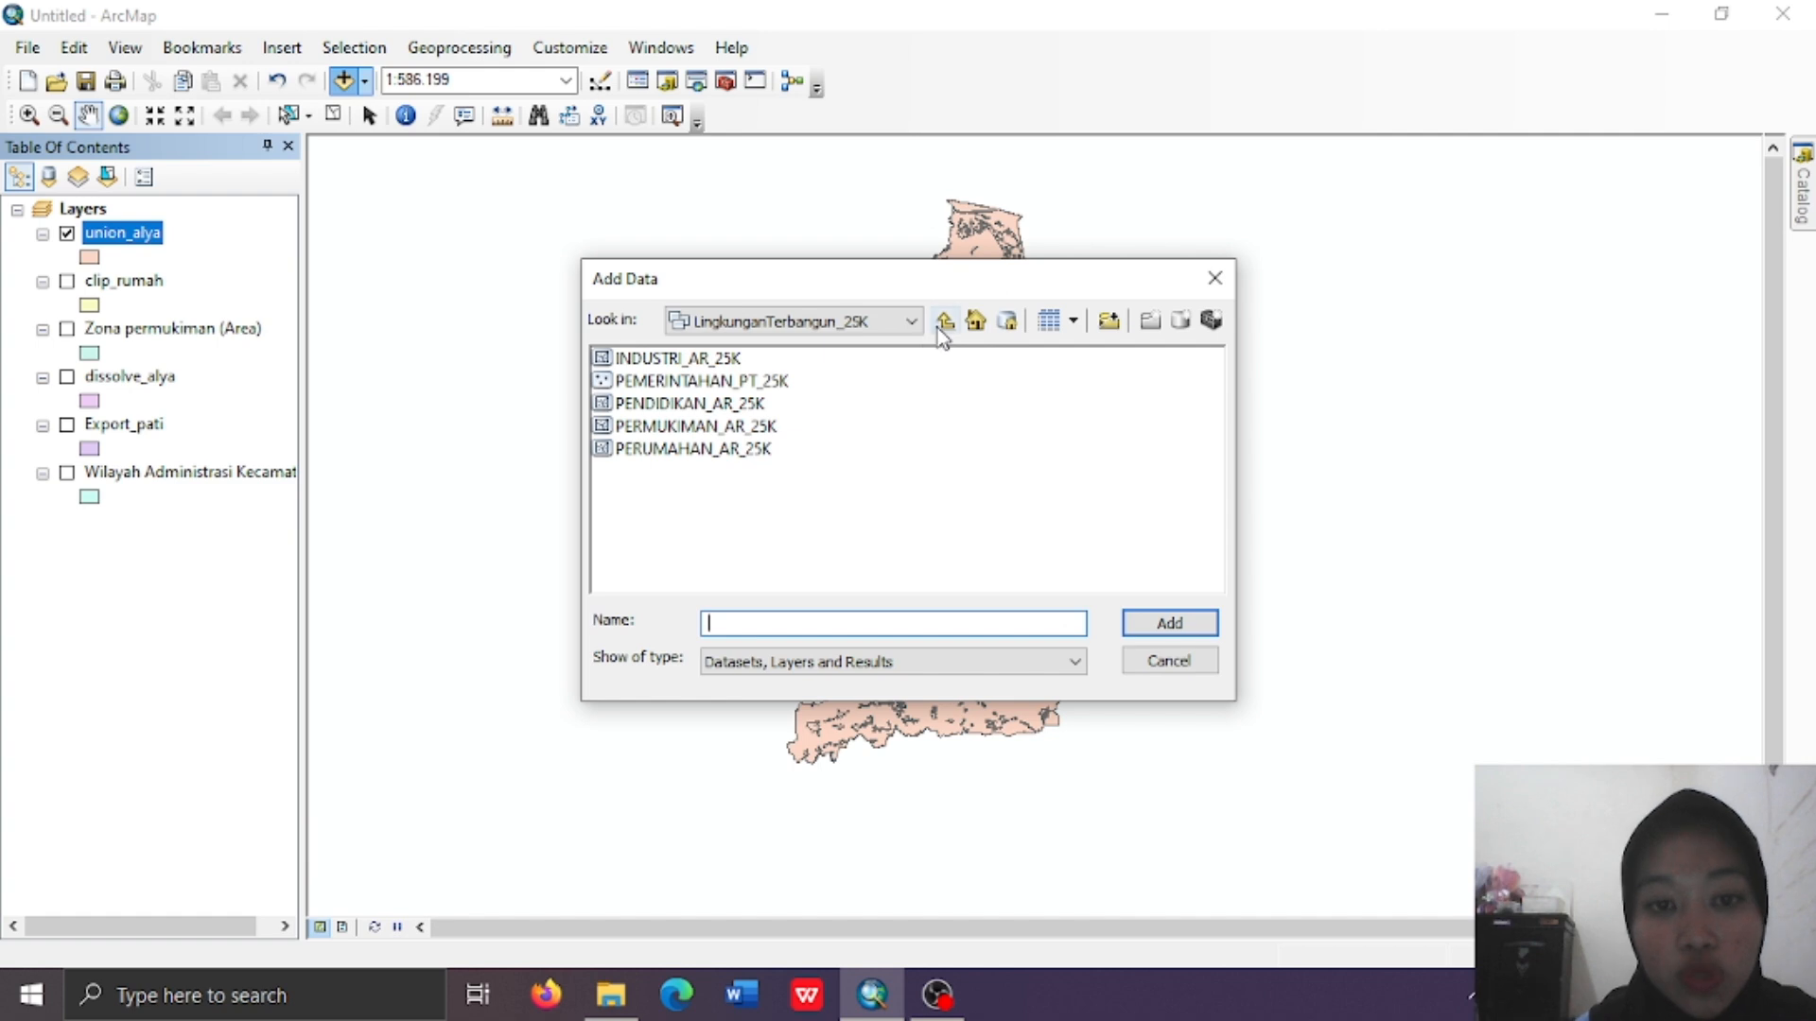
click(945, 322)
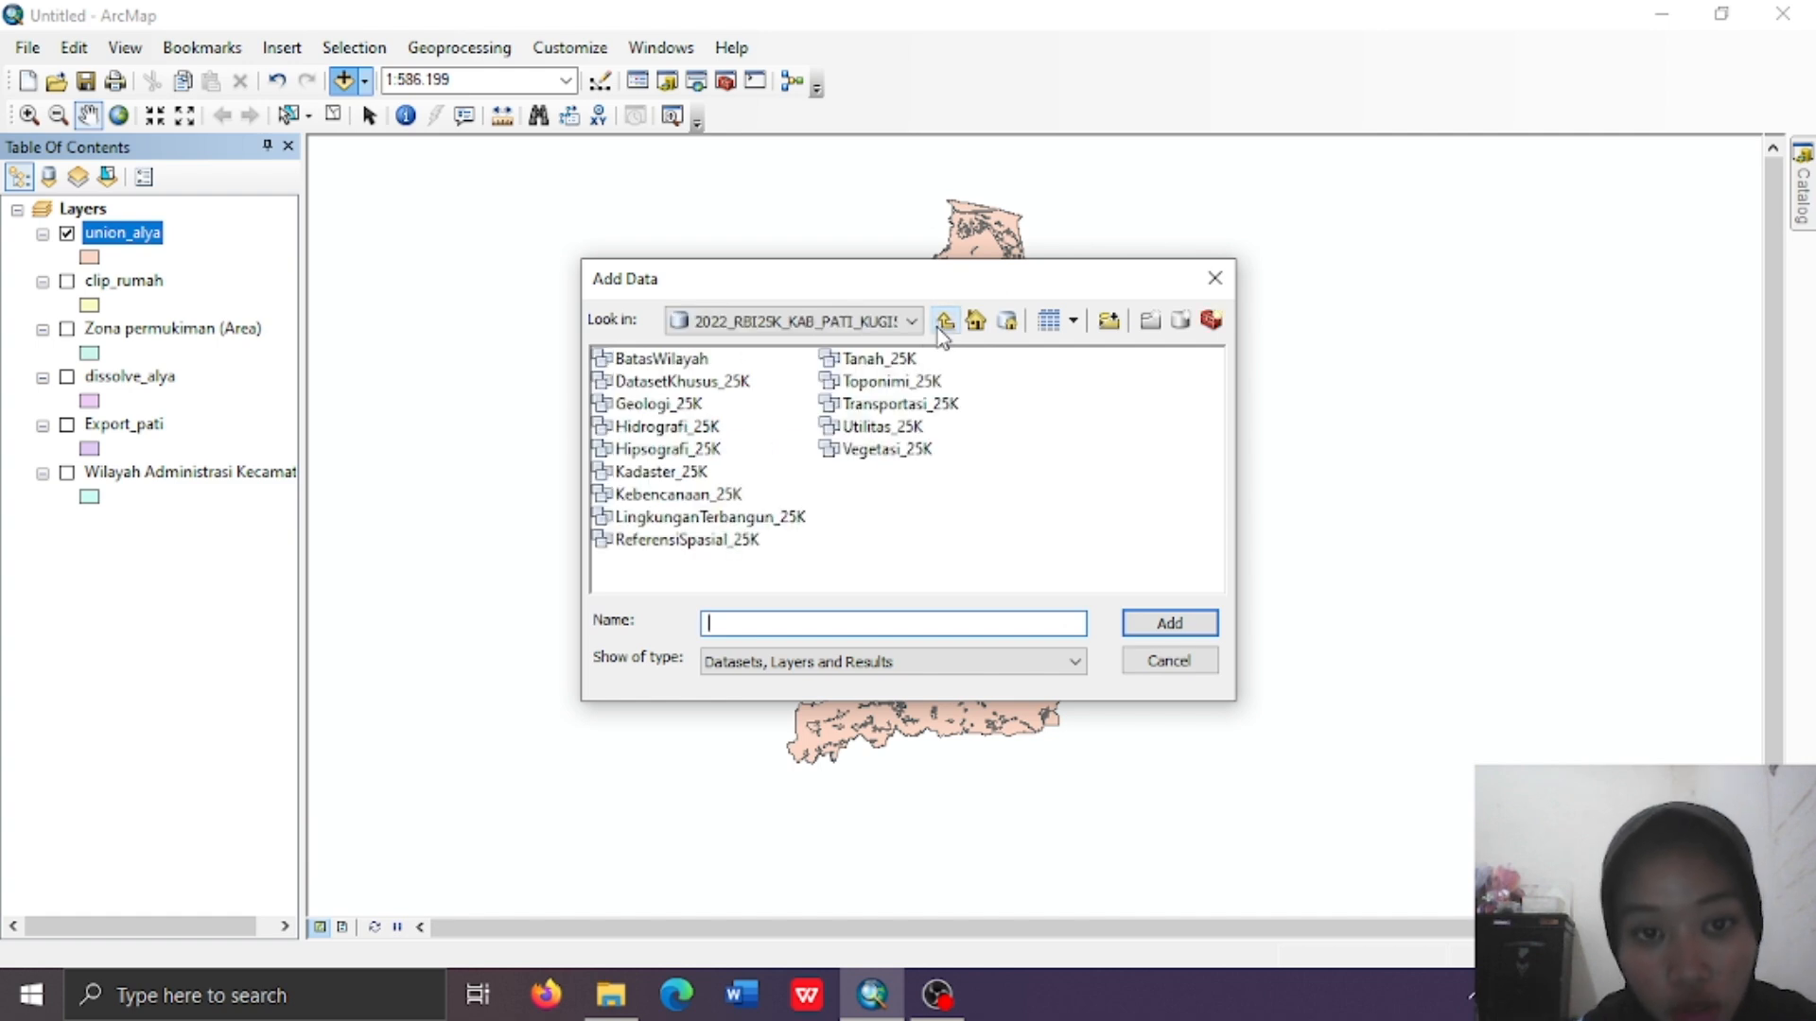
double_click(679, 427)
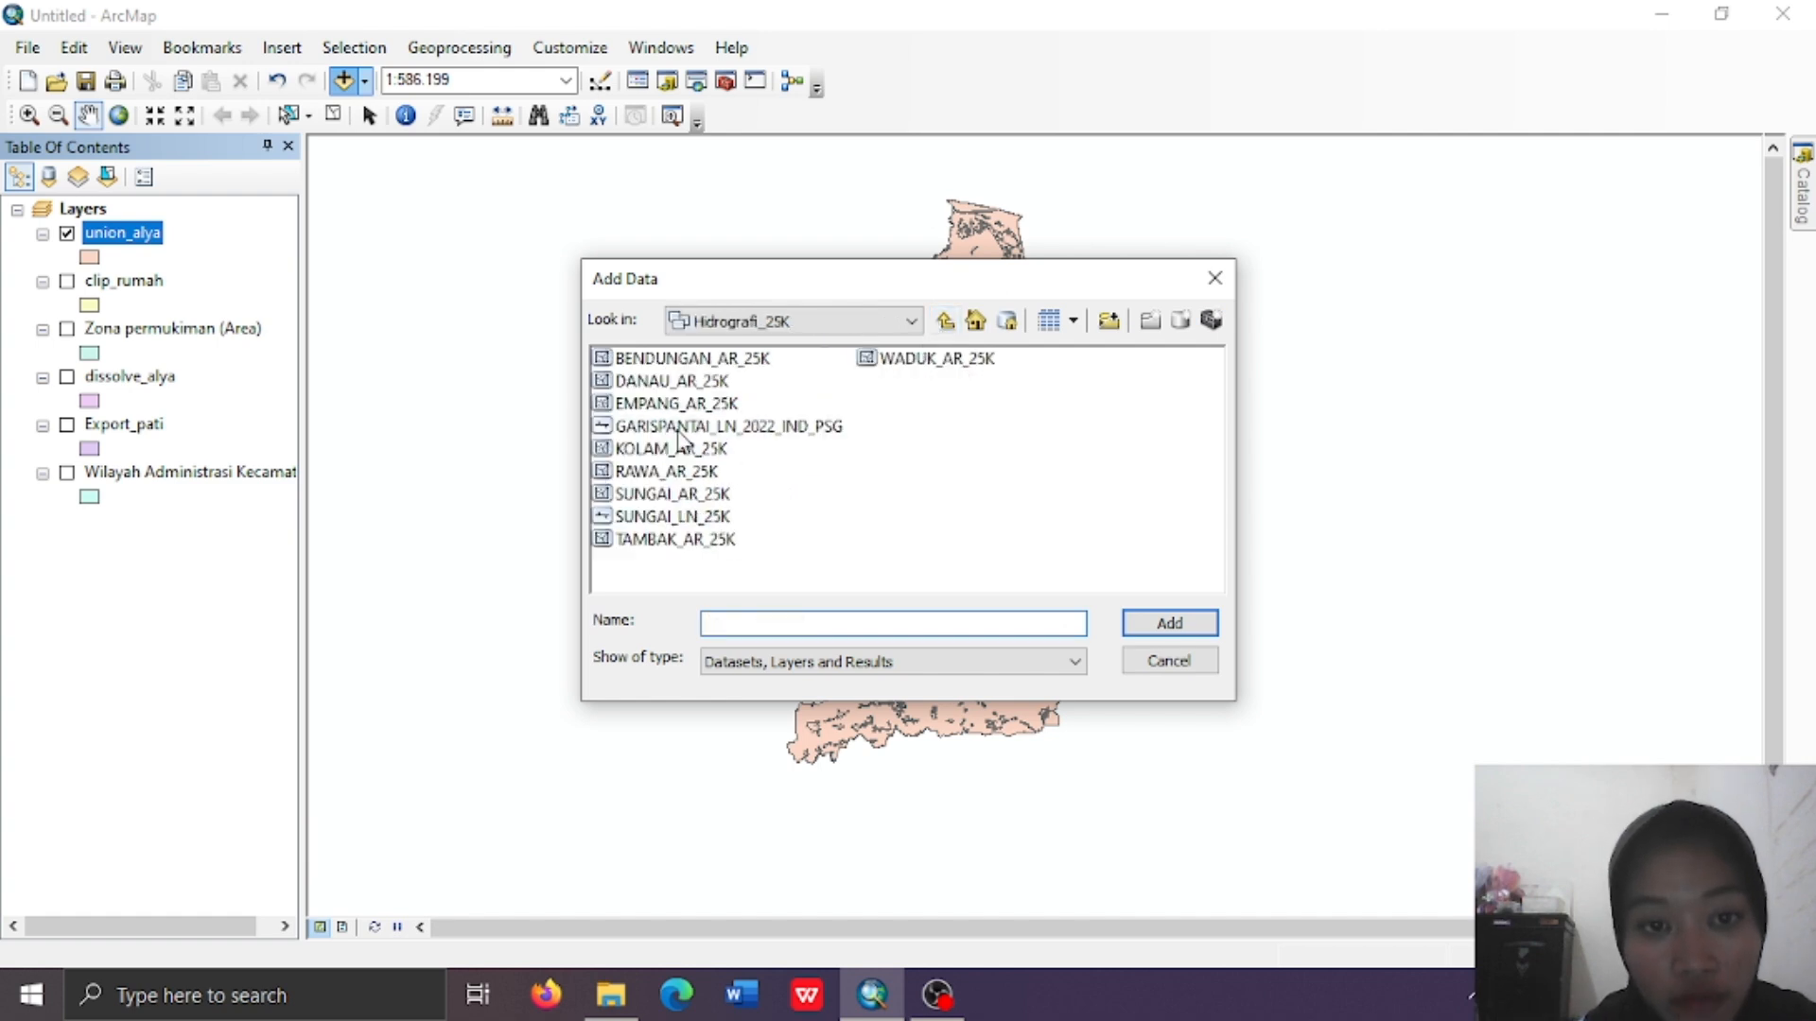
double_click(669, 492)
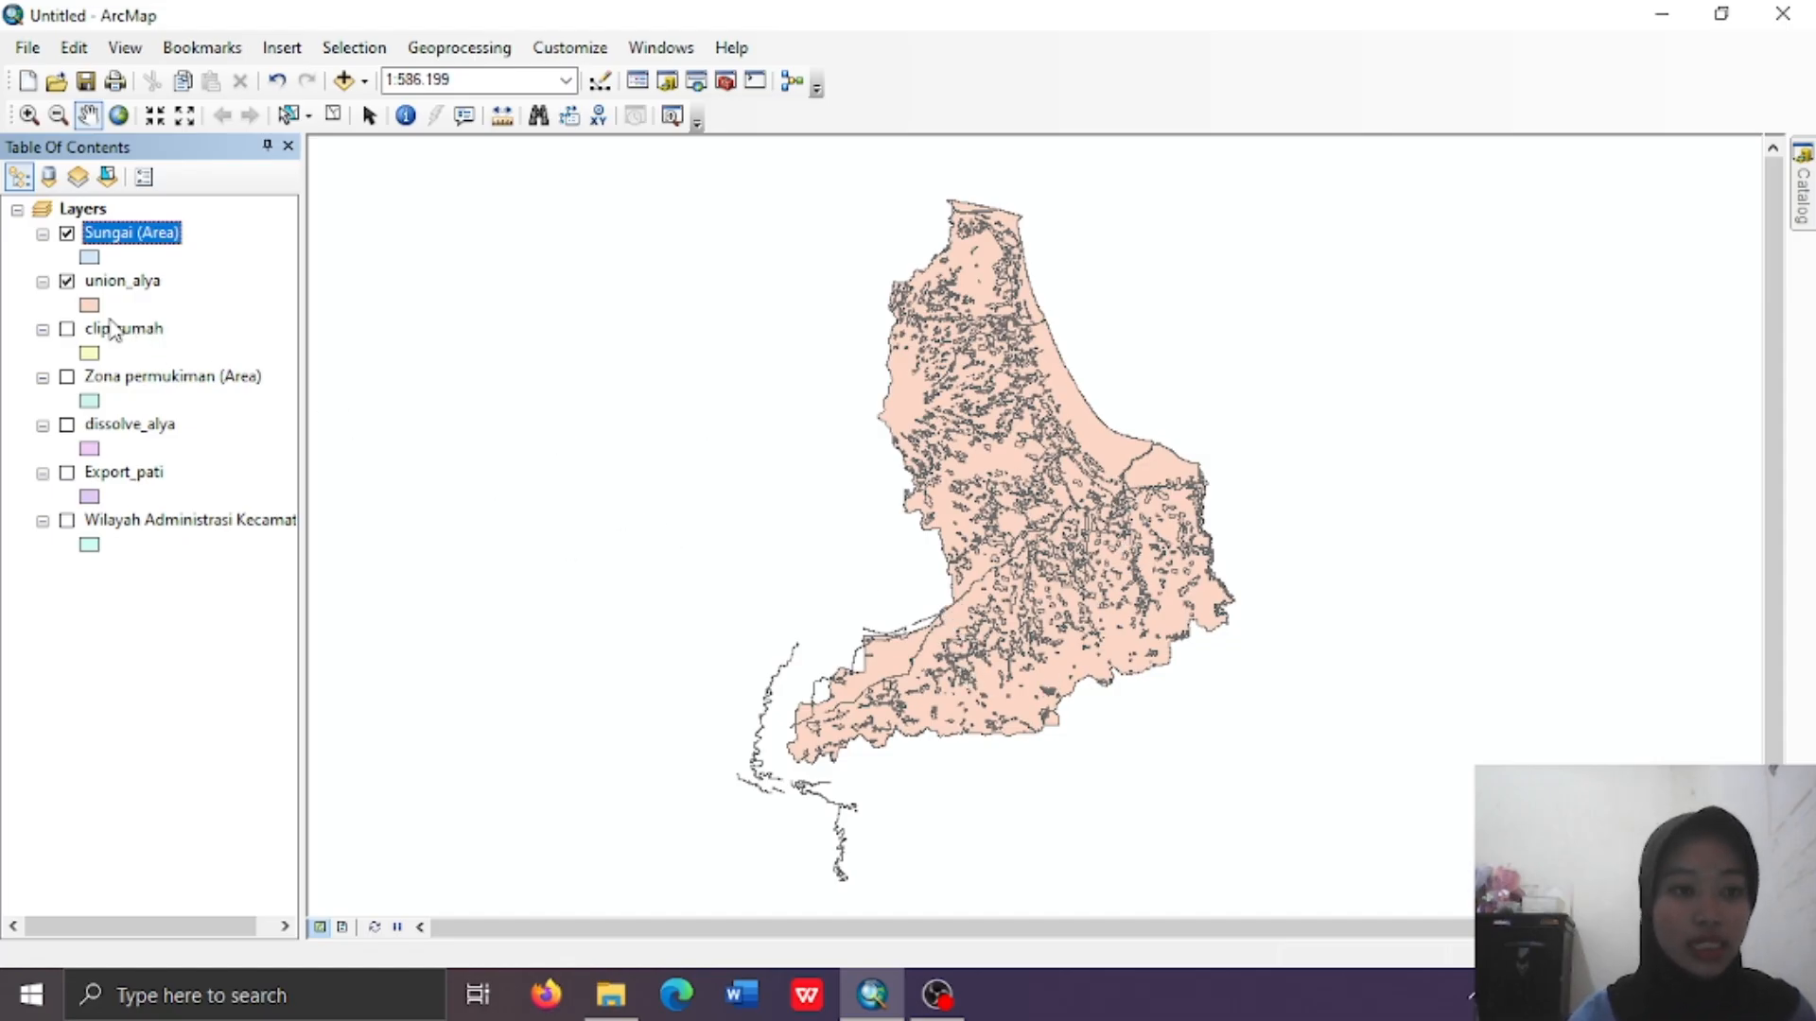
click(67, 281)
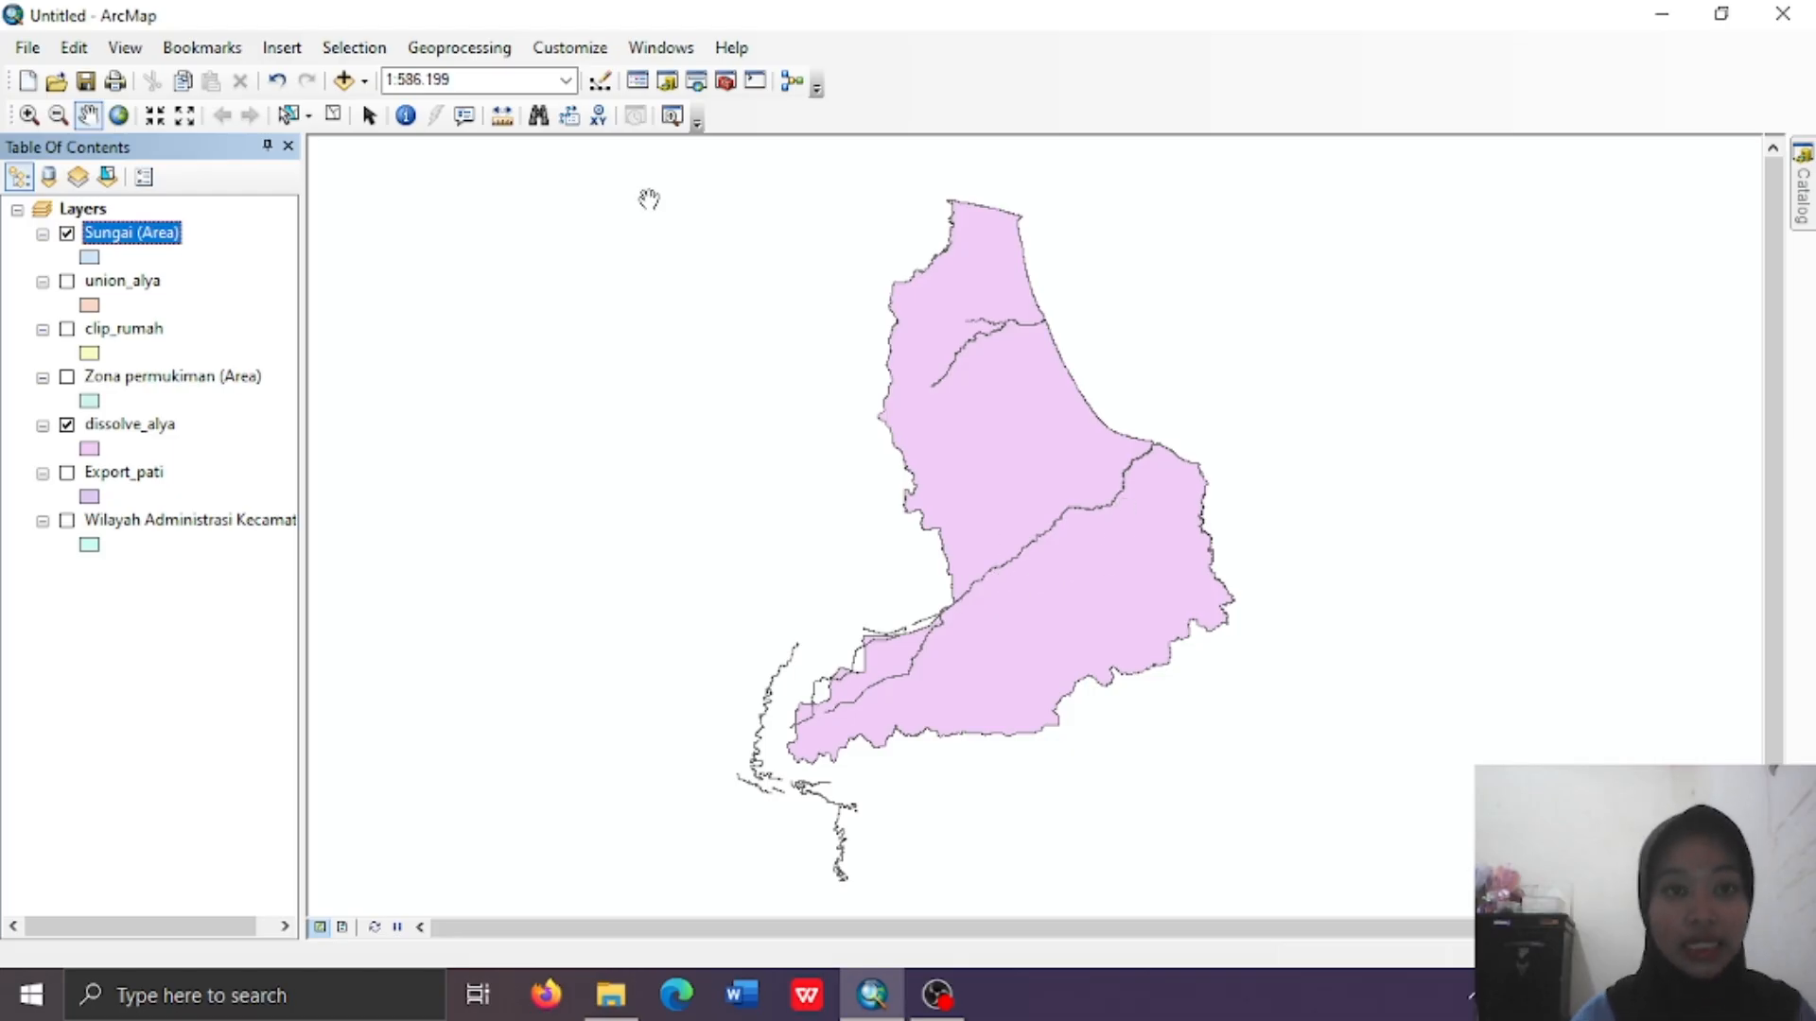
Set up a Clip with Sungai (Area) as the input features and dissolve_alya as the clip features
click(462, 49)
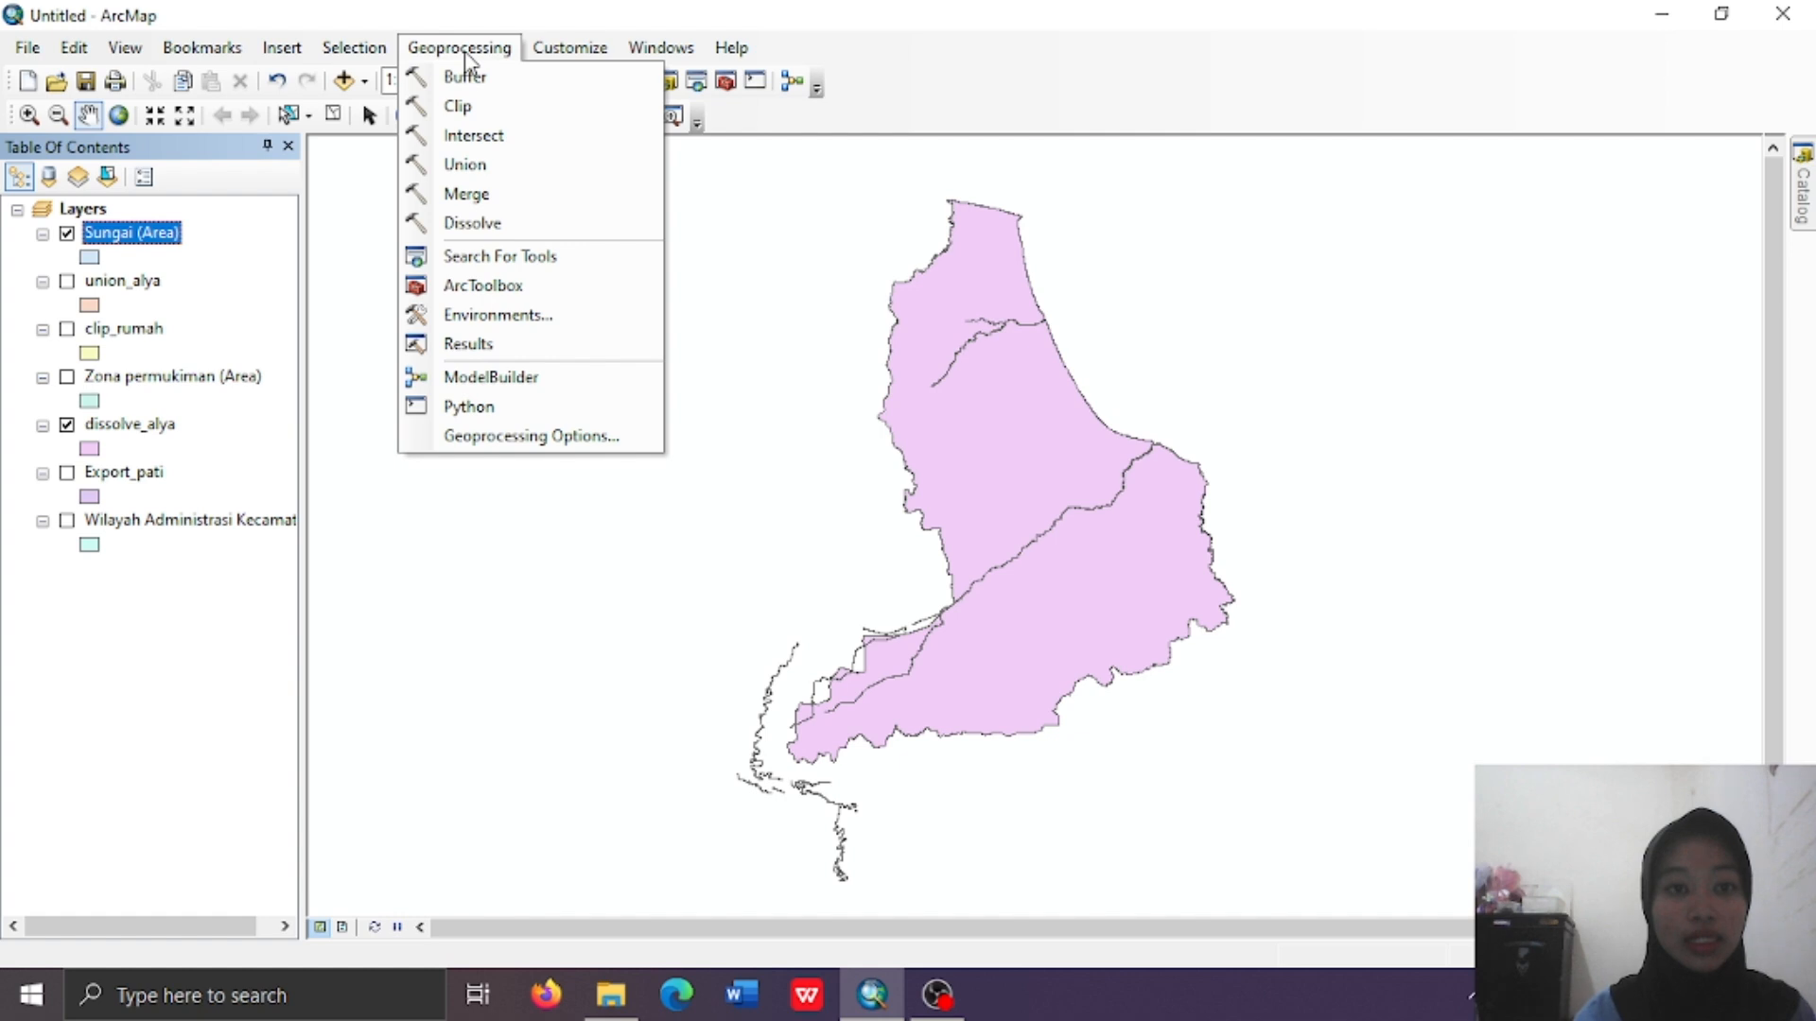
click(459, 105)
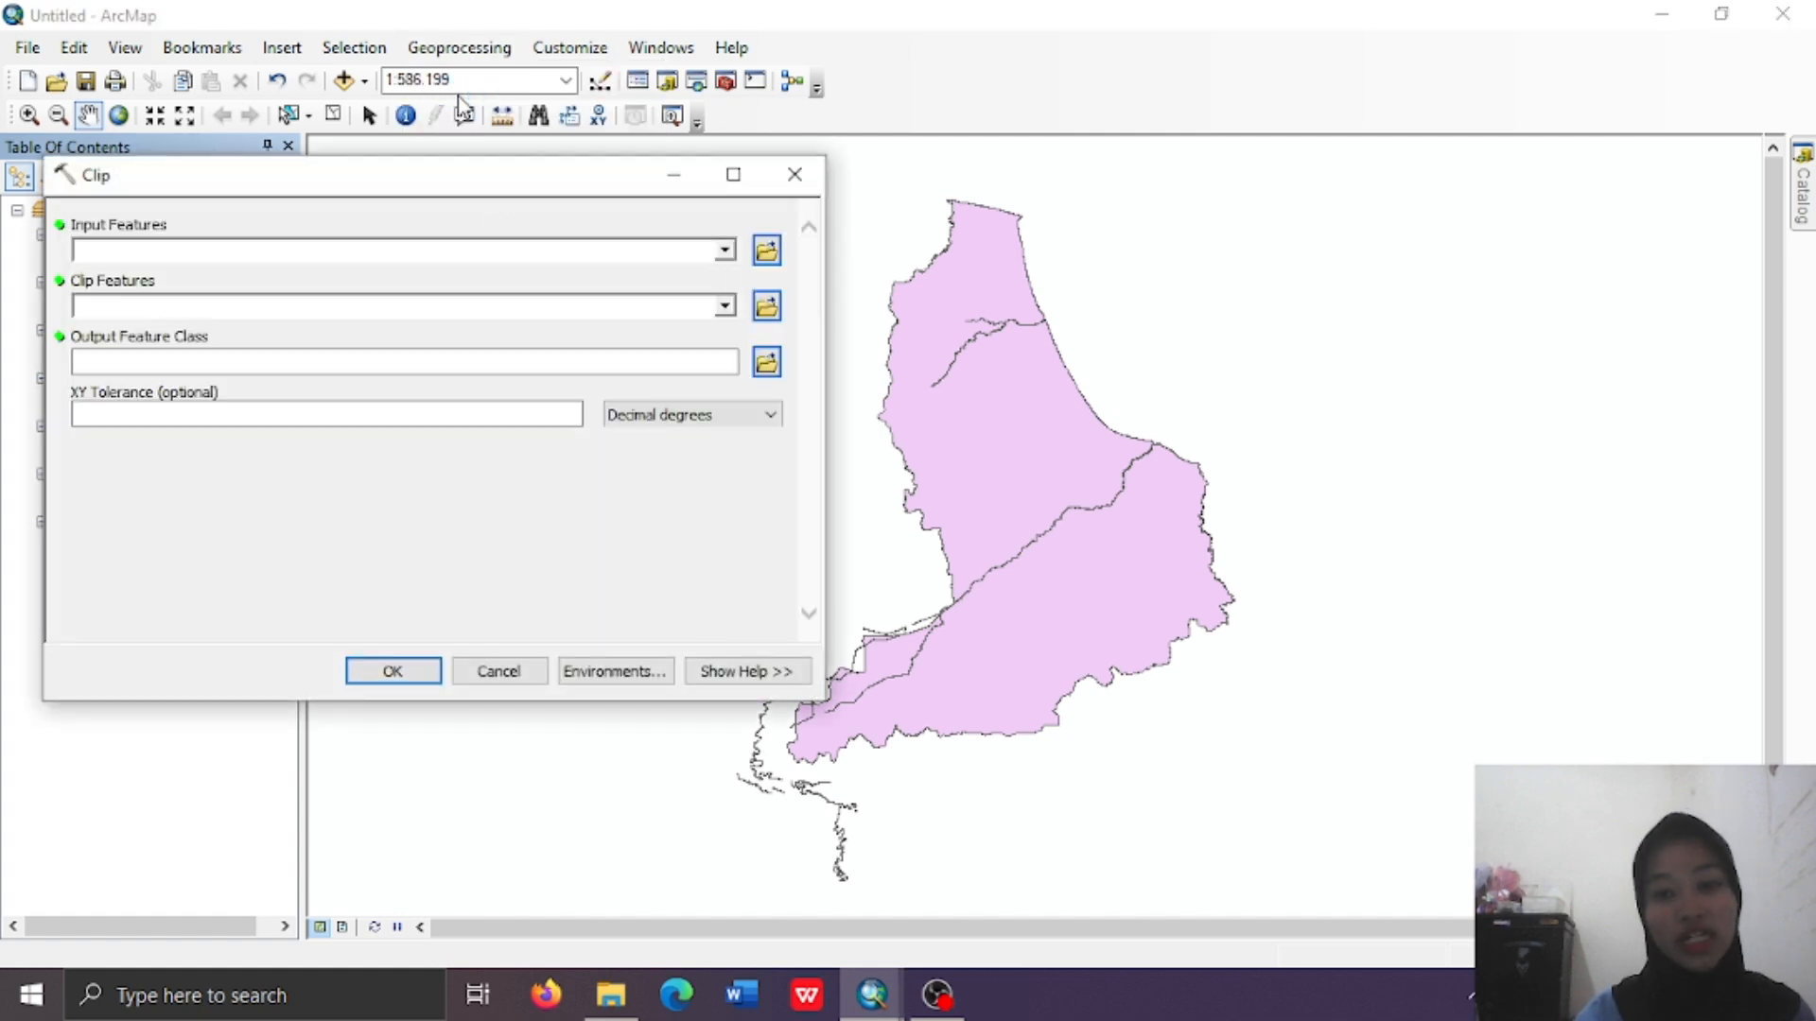
click(724, 251)
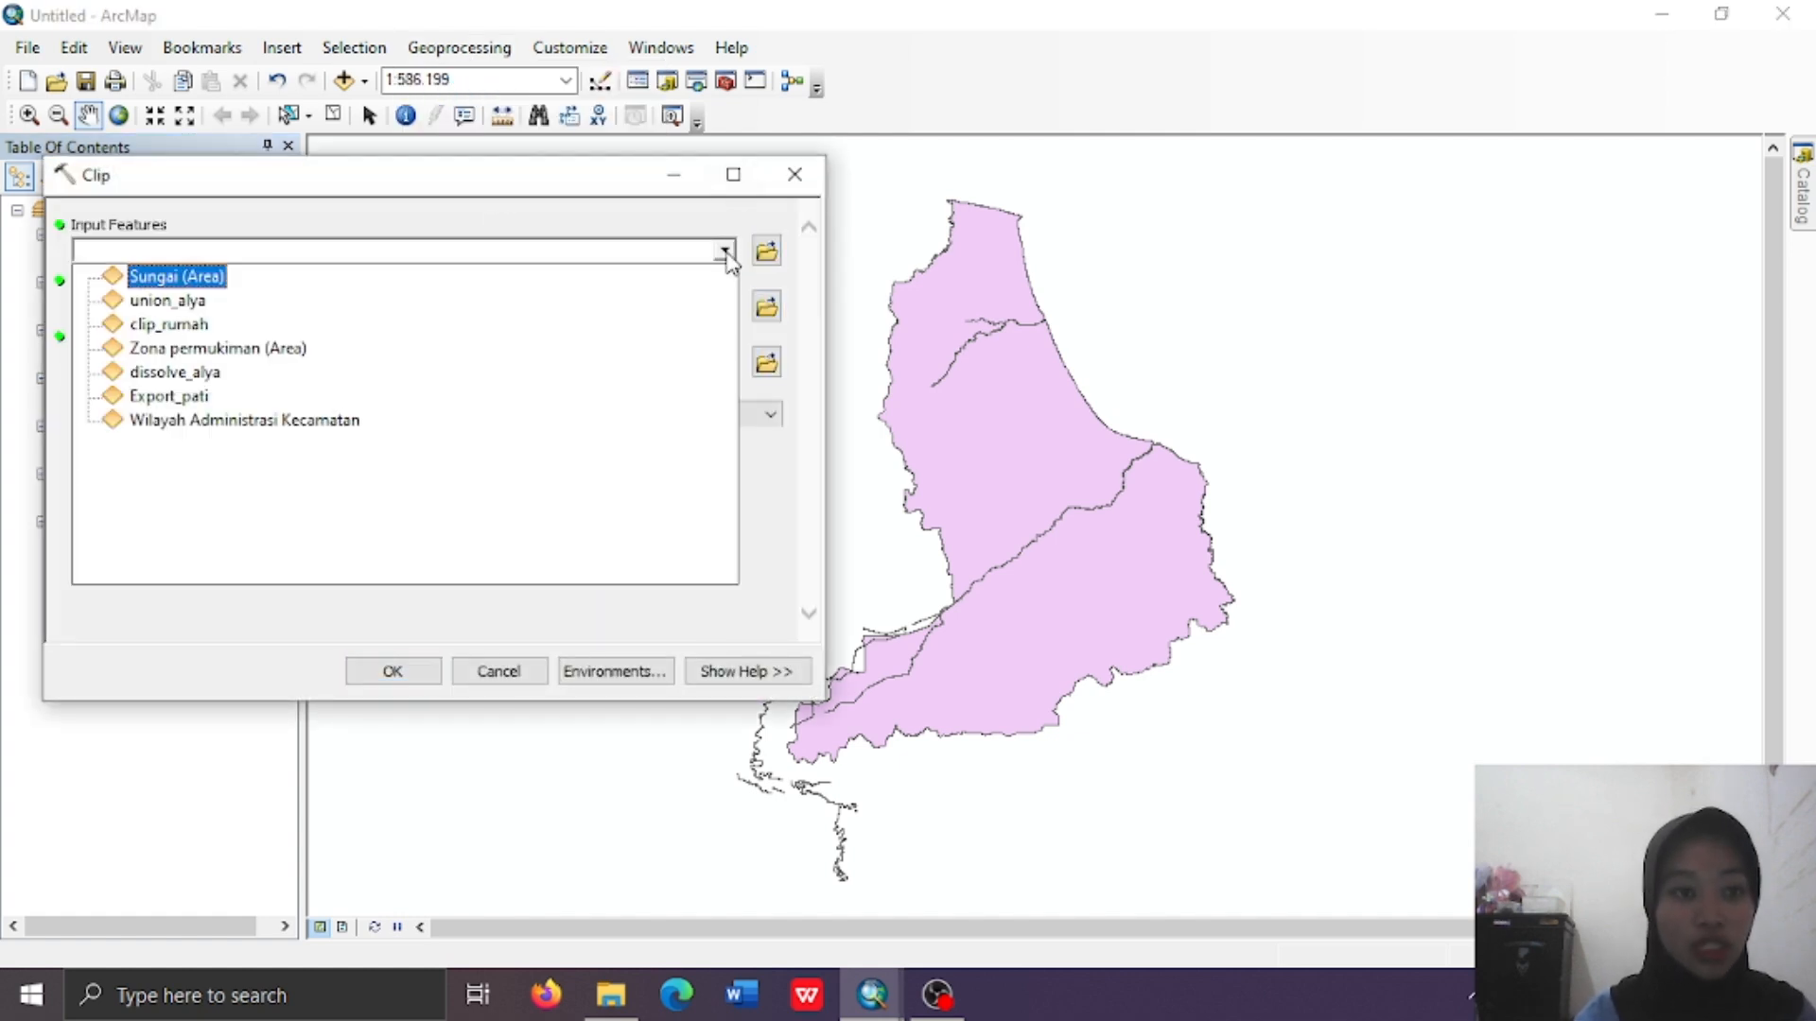
click(159, 277)
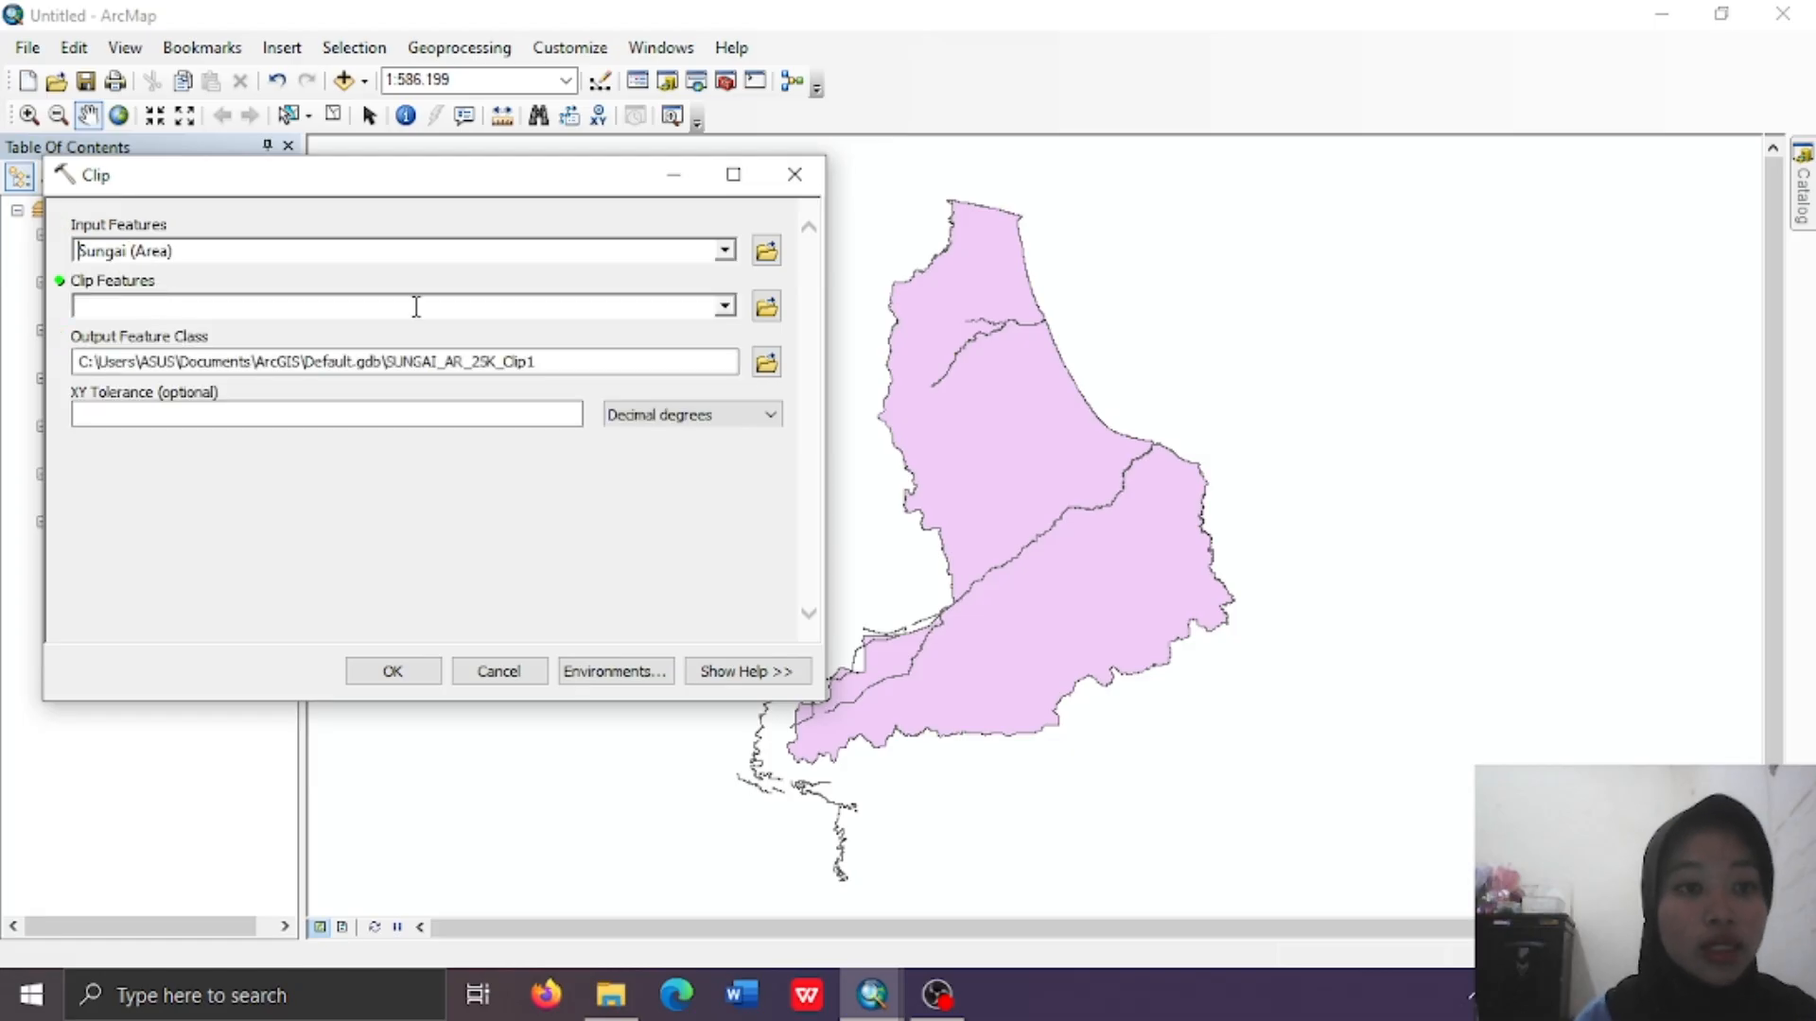
click(724, 307)
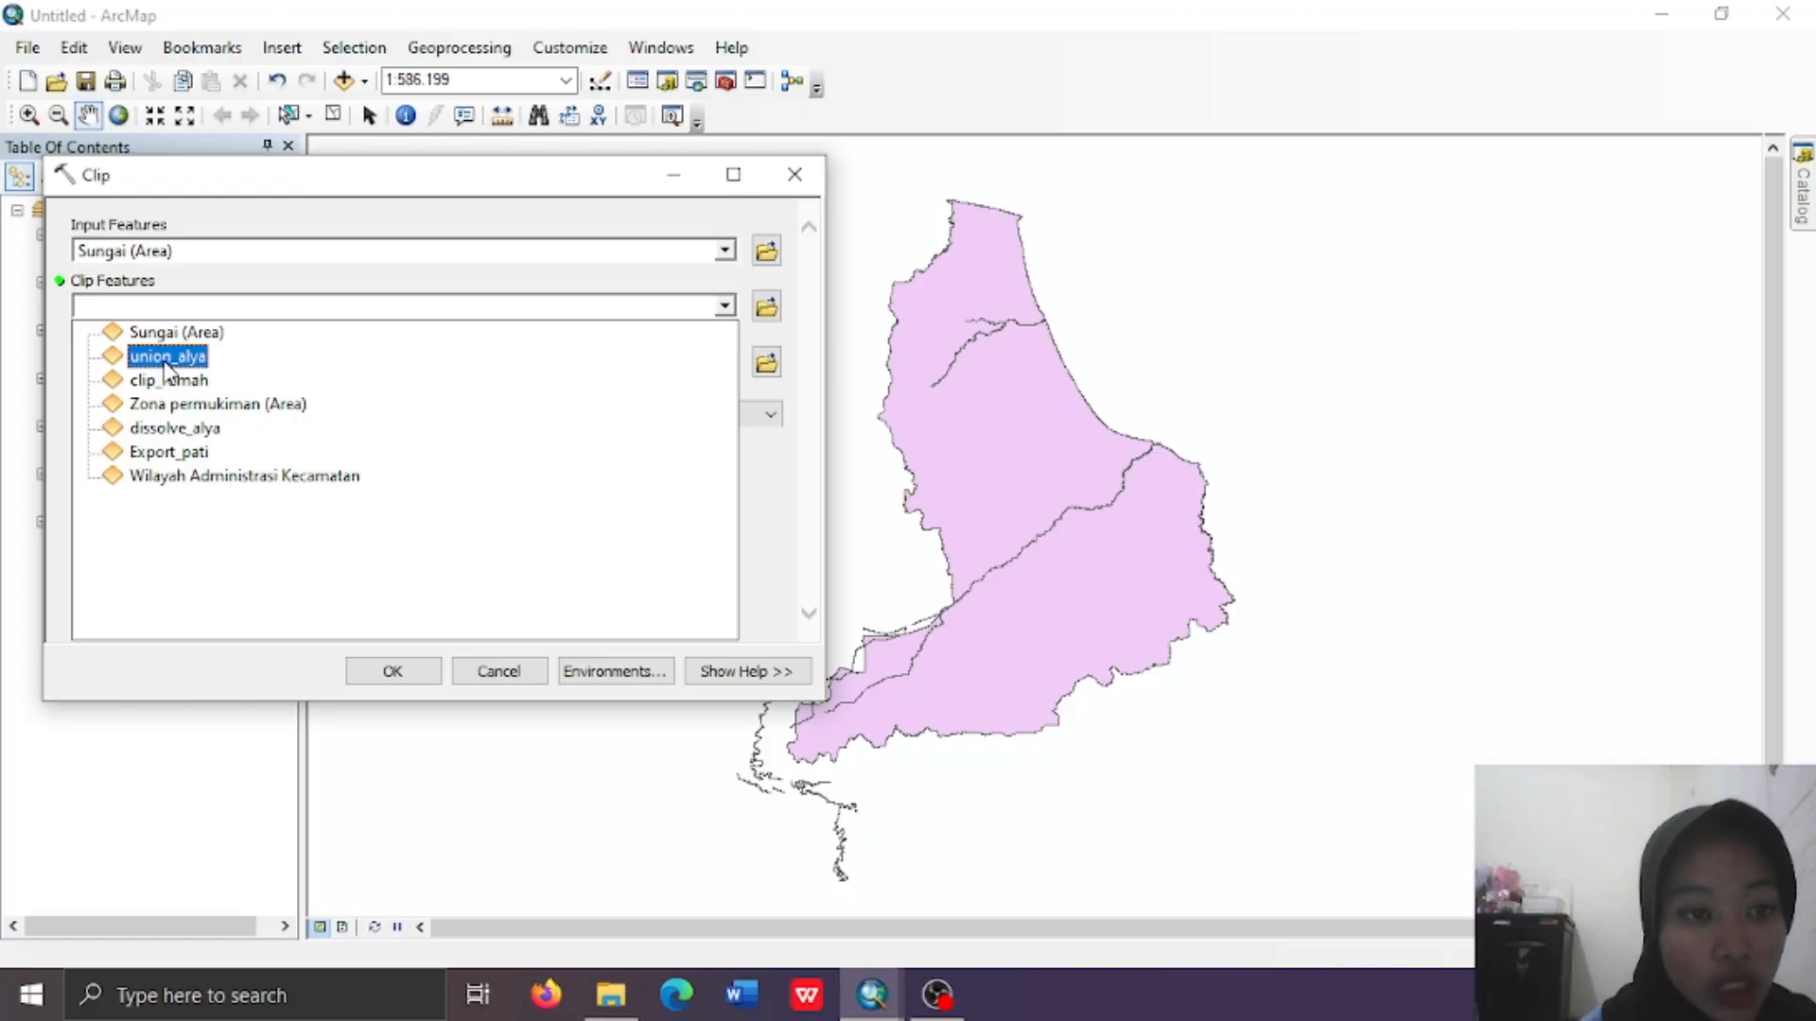
click(166, 433)
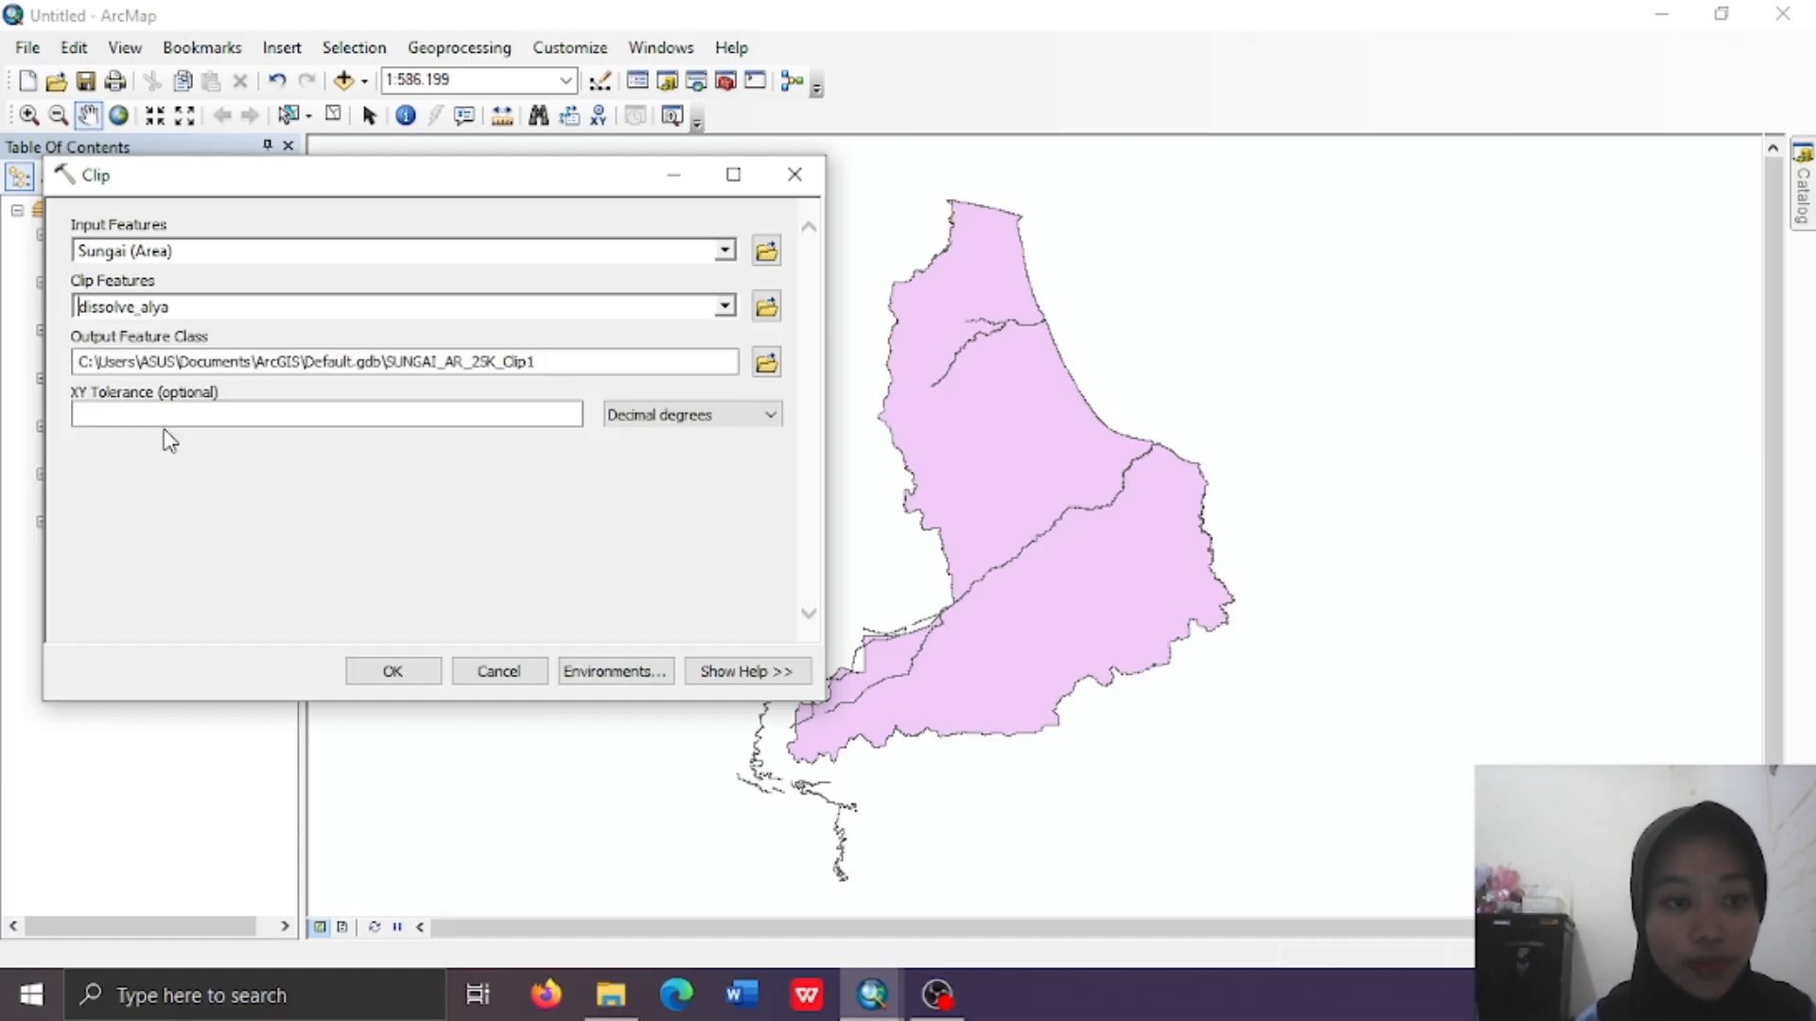
Save the Clip output as clip_sungai in the DATA PRAKTIKUM M2 folder and run the tool
click(766, 363)
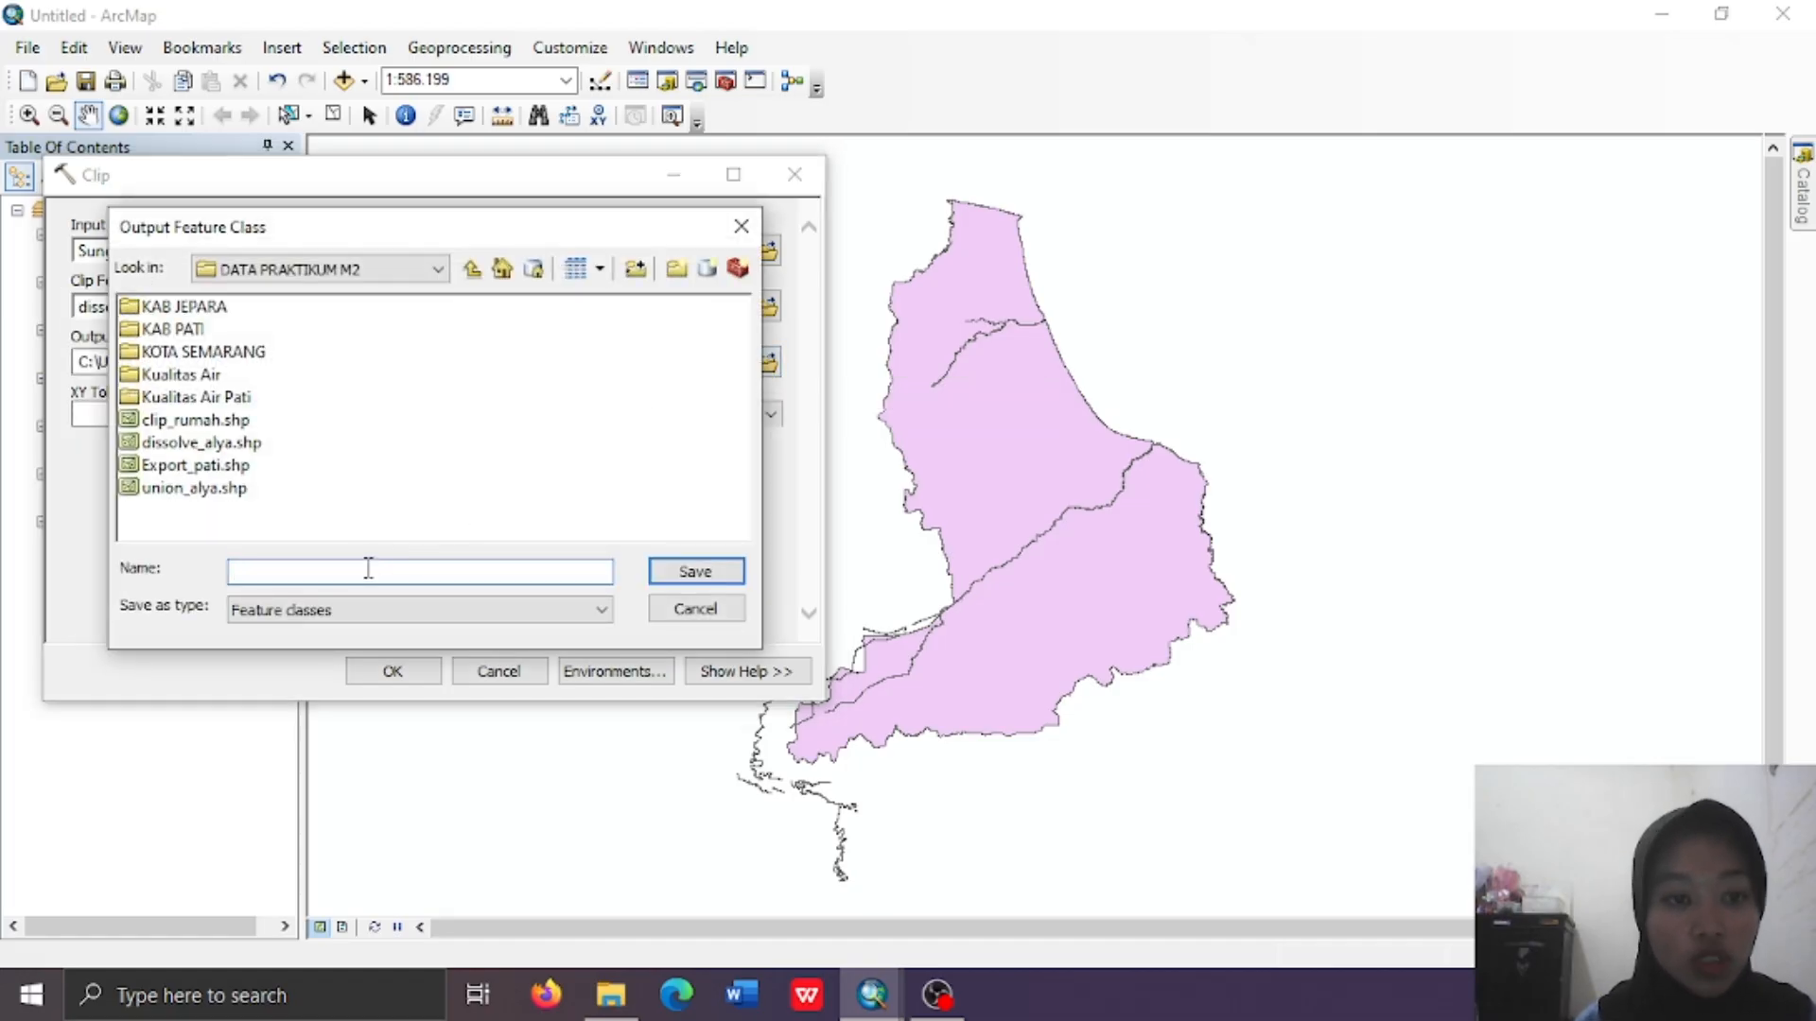
text(cli)
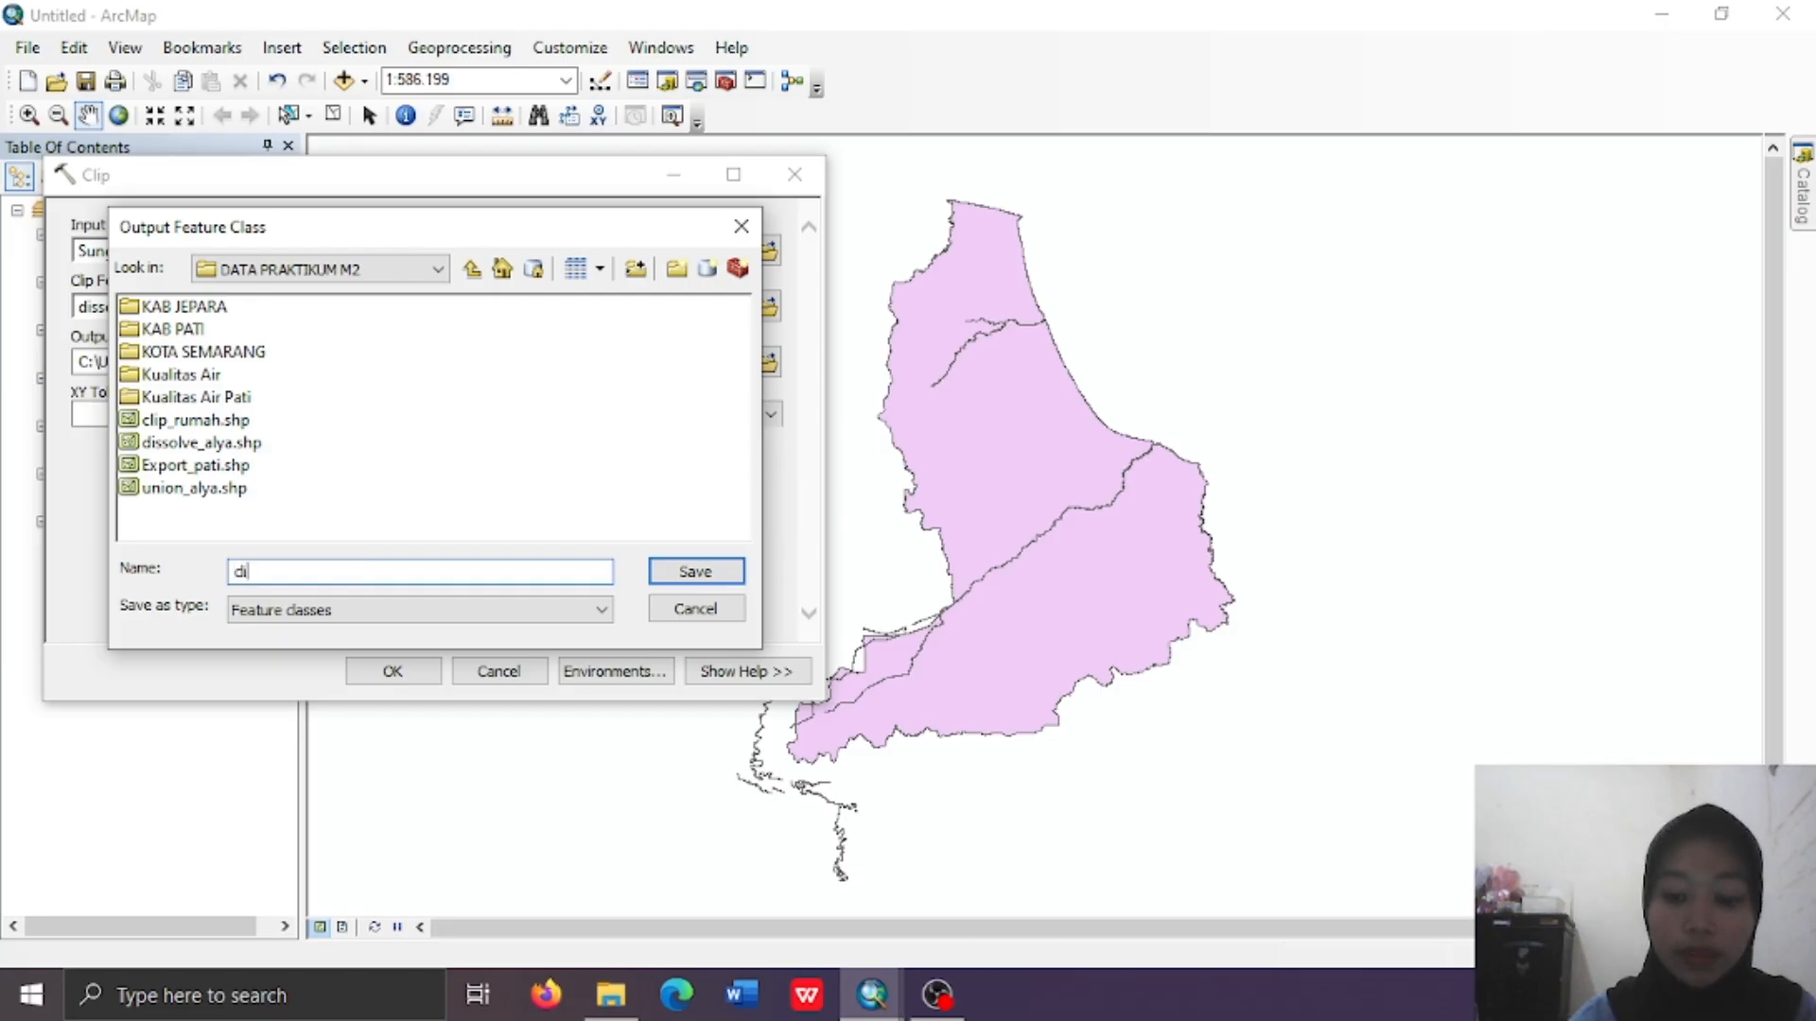
text(p_sungai)
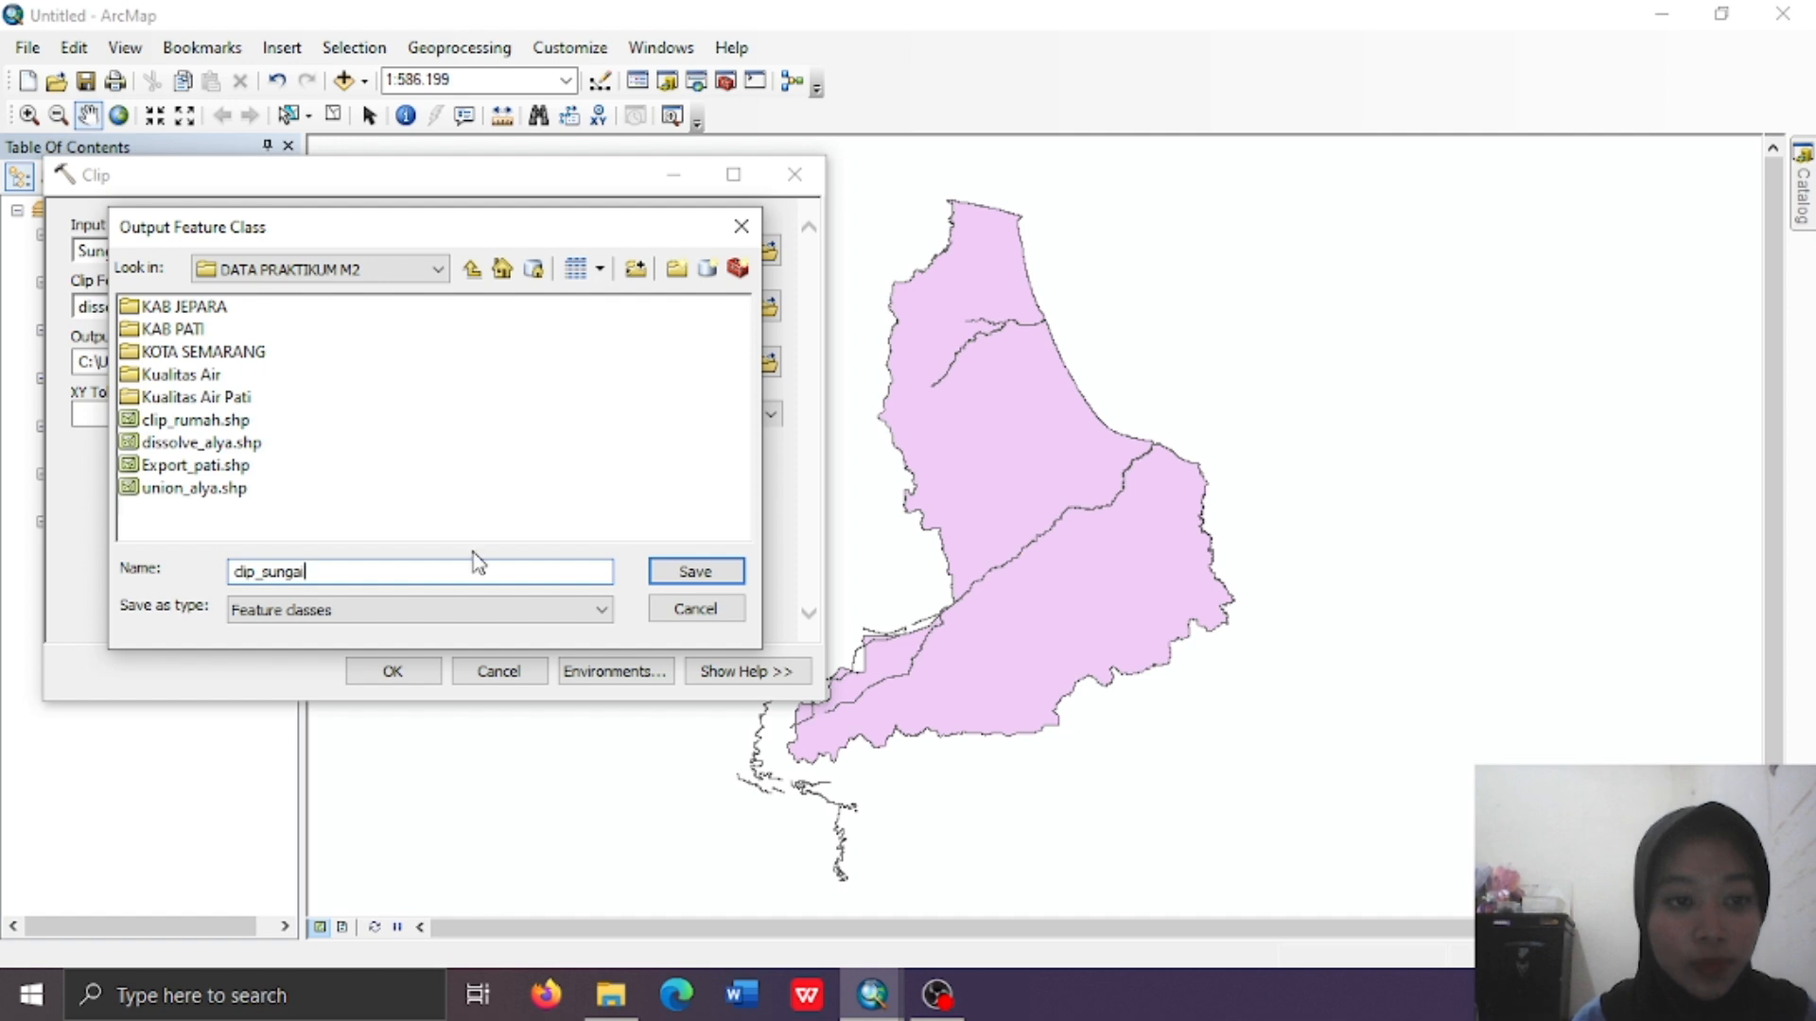
click(705, 573)
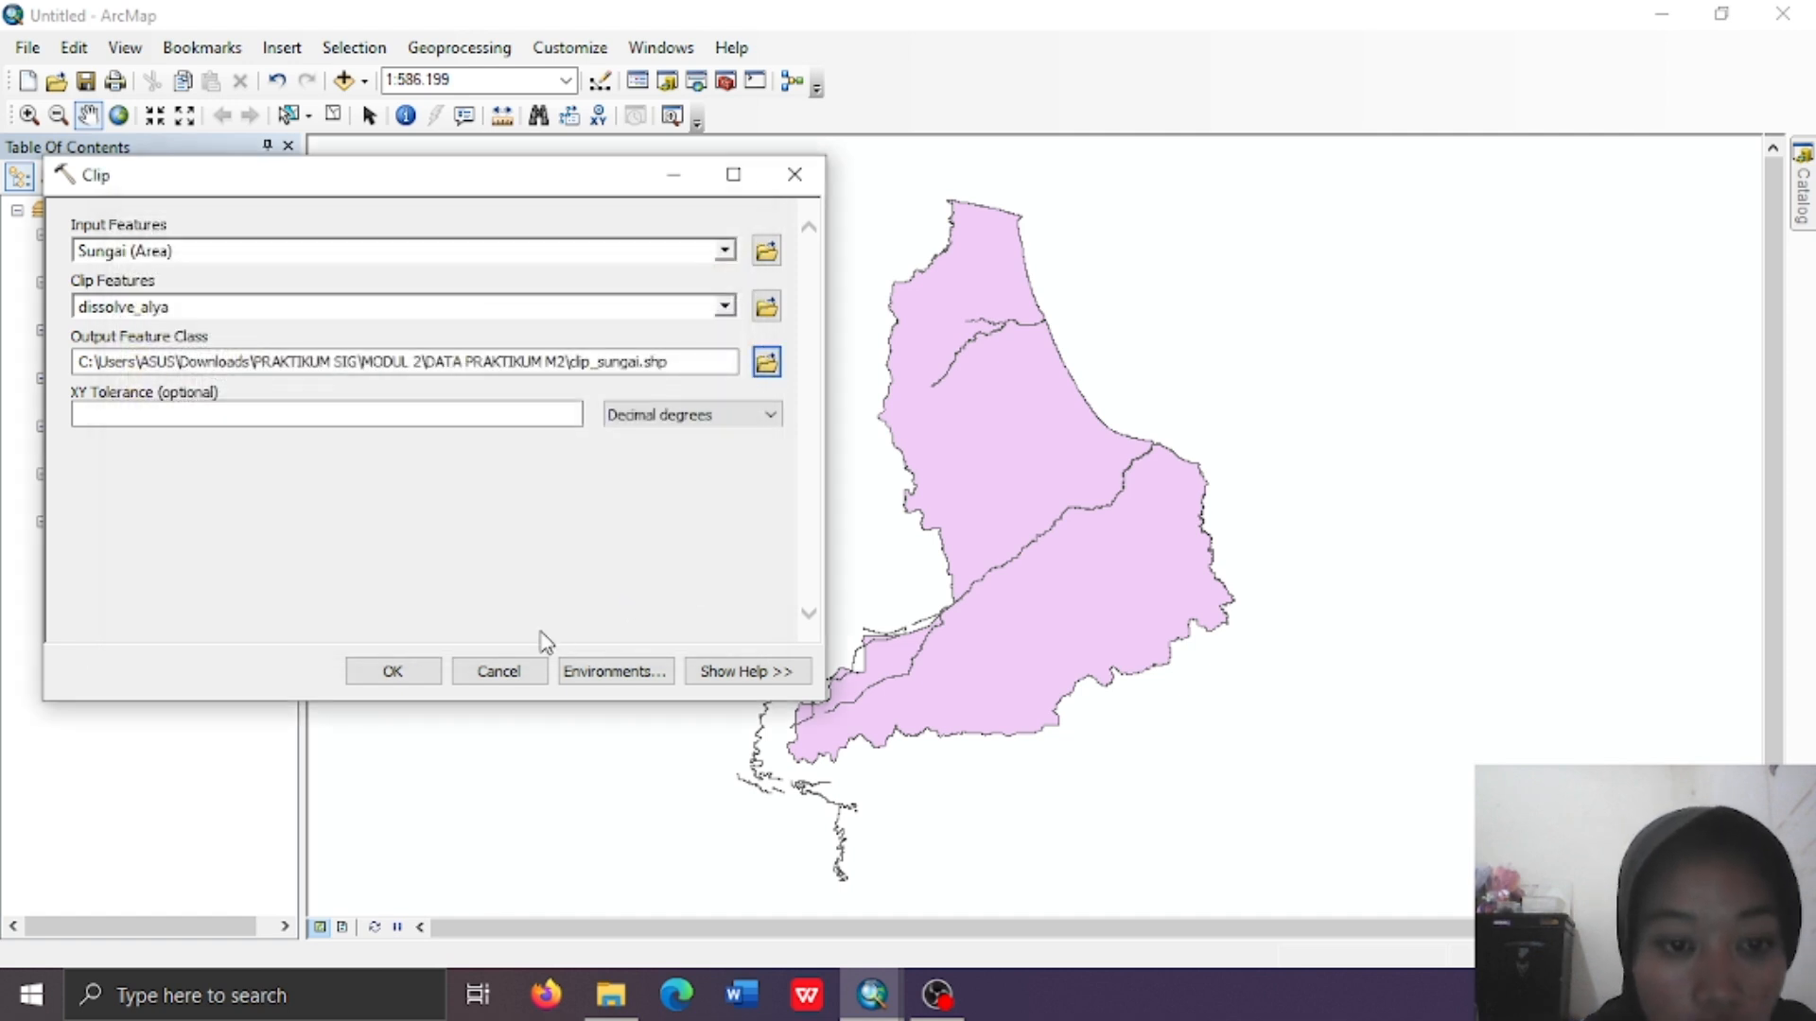
click(412, 669)
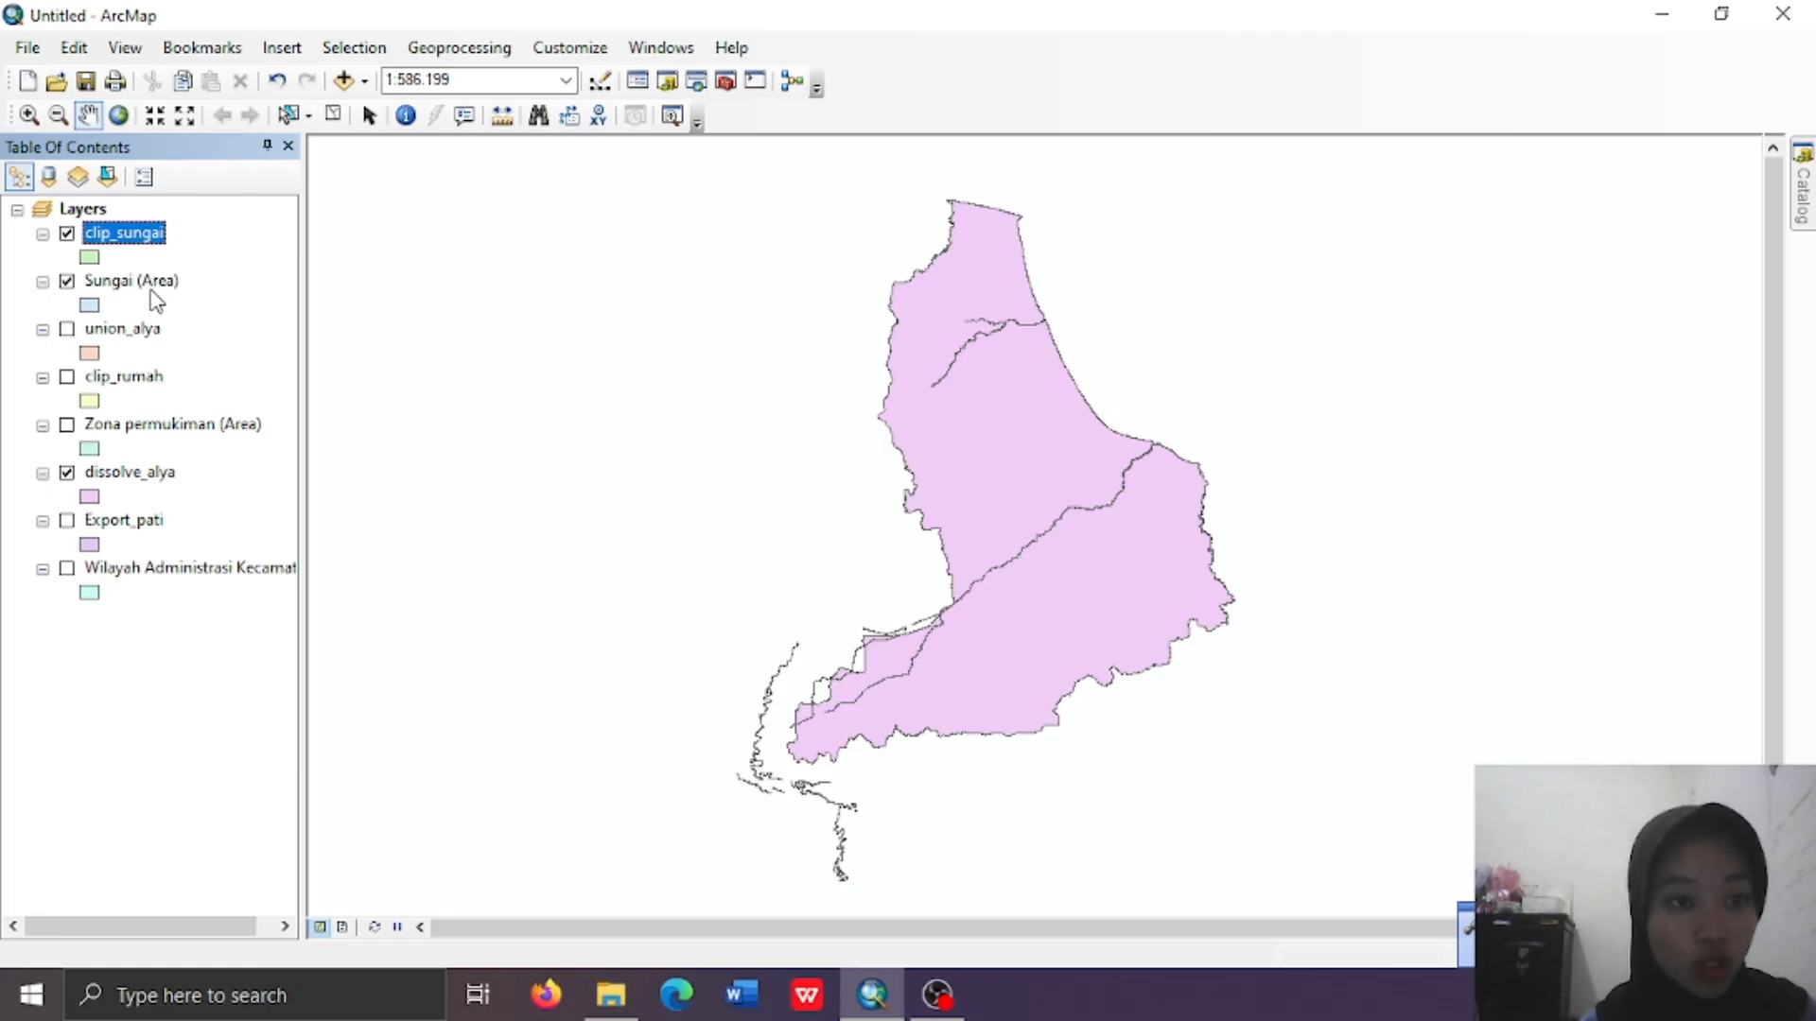
Toggle Sungai (Area) to compare it with clip_sungai, leaving the original river layer hidden
click(67, 282)
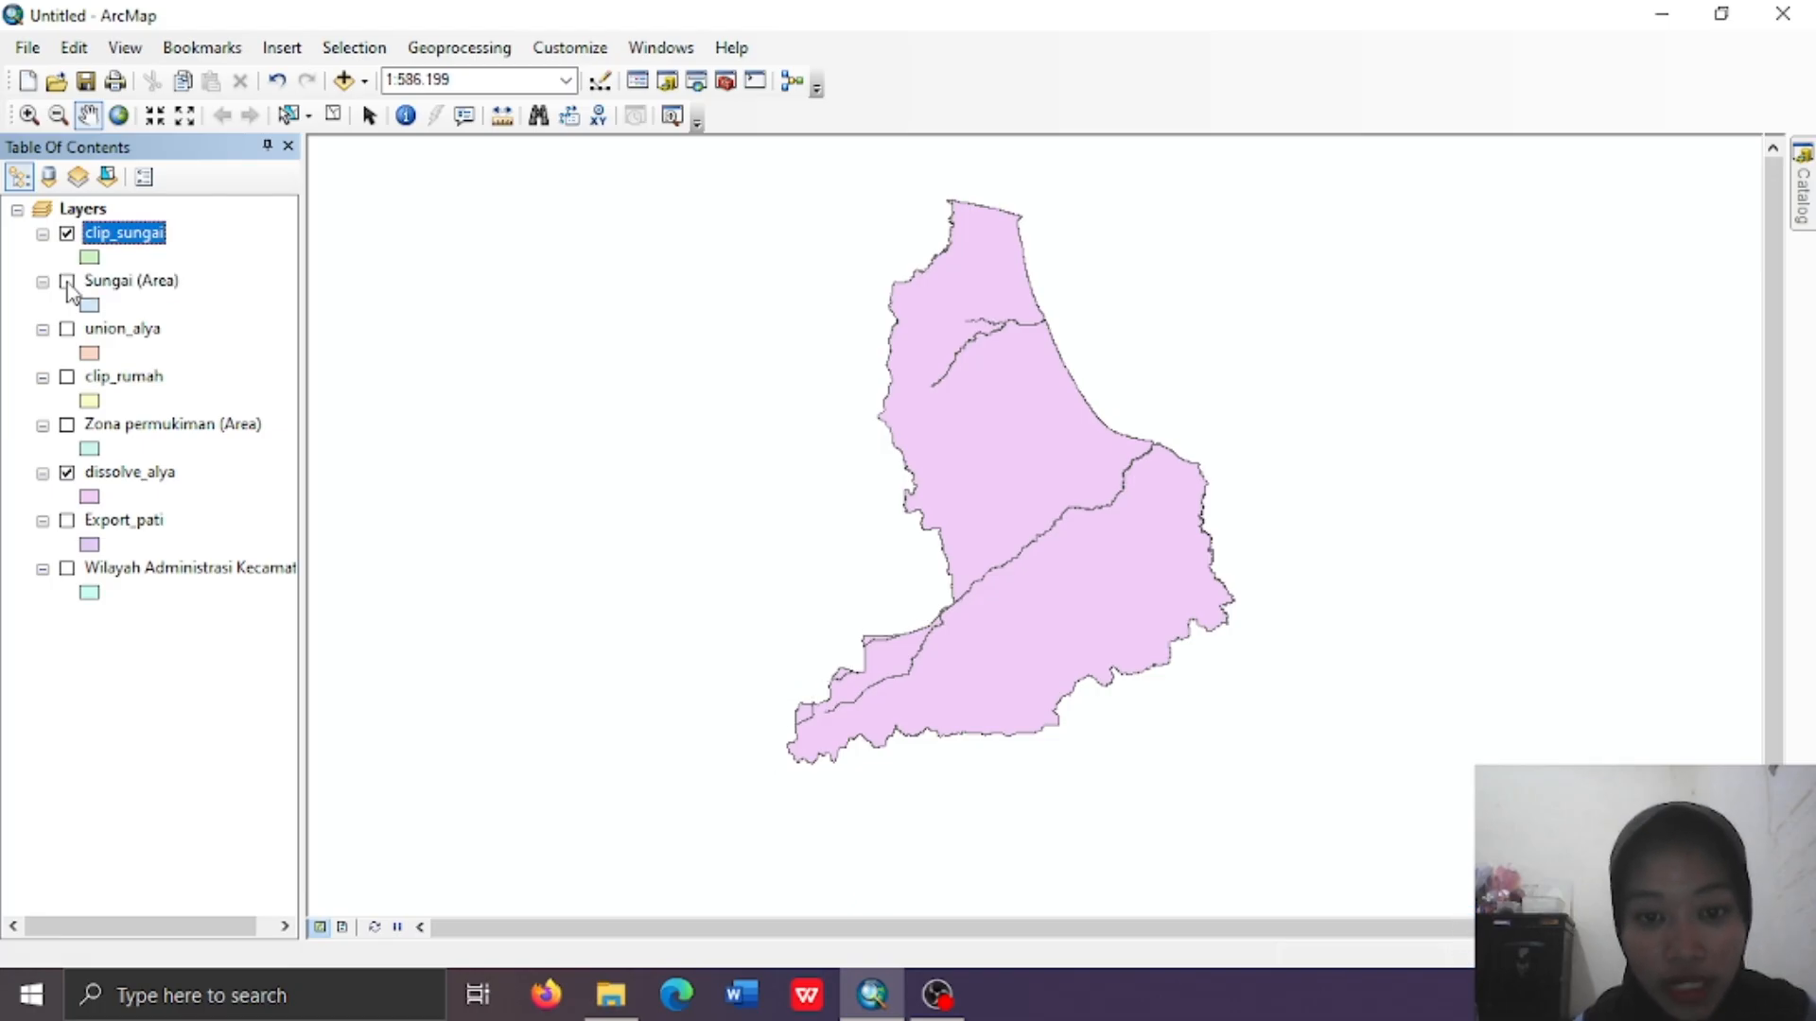
click(67, 281)
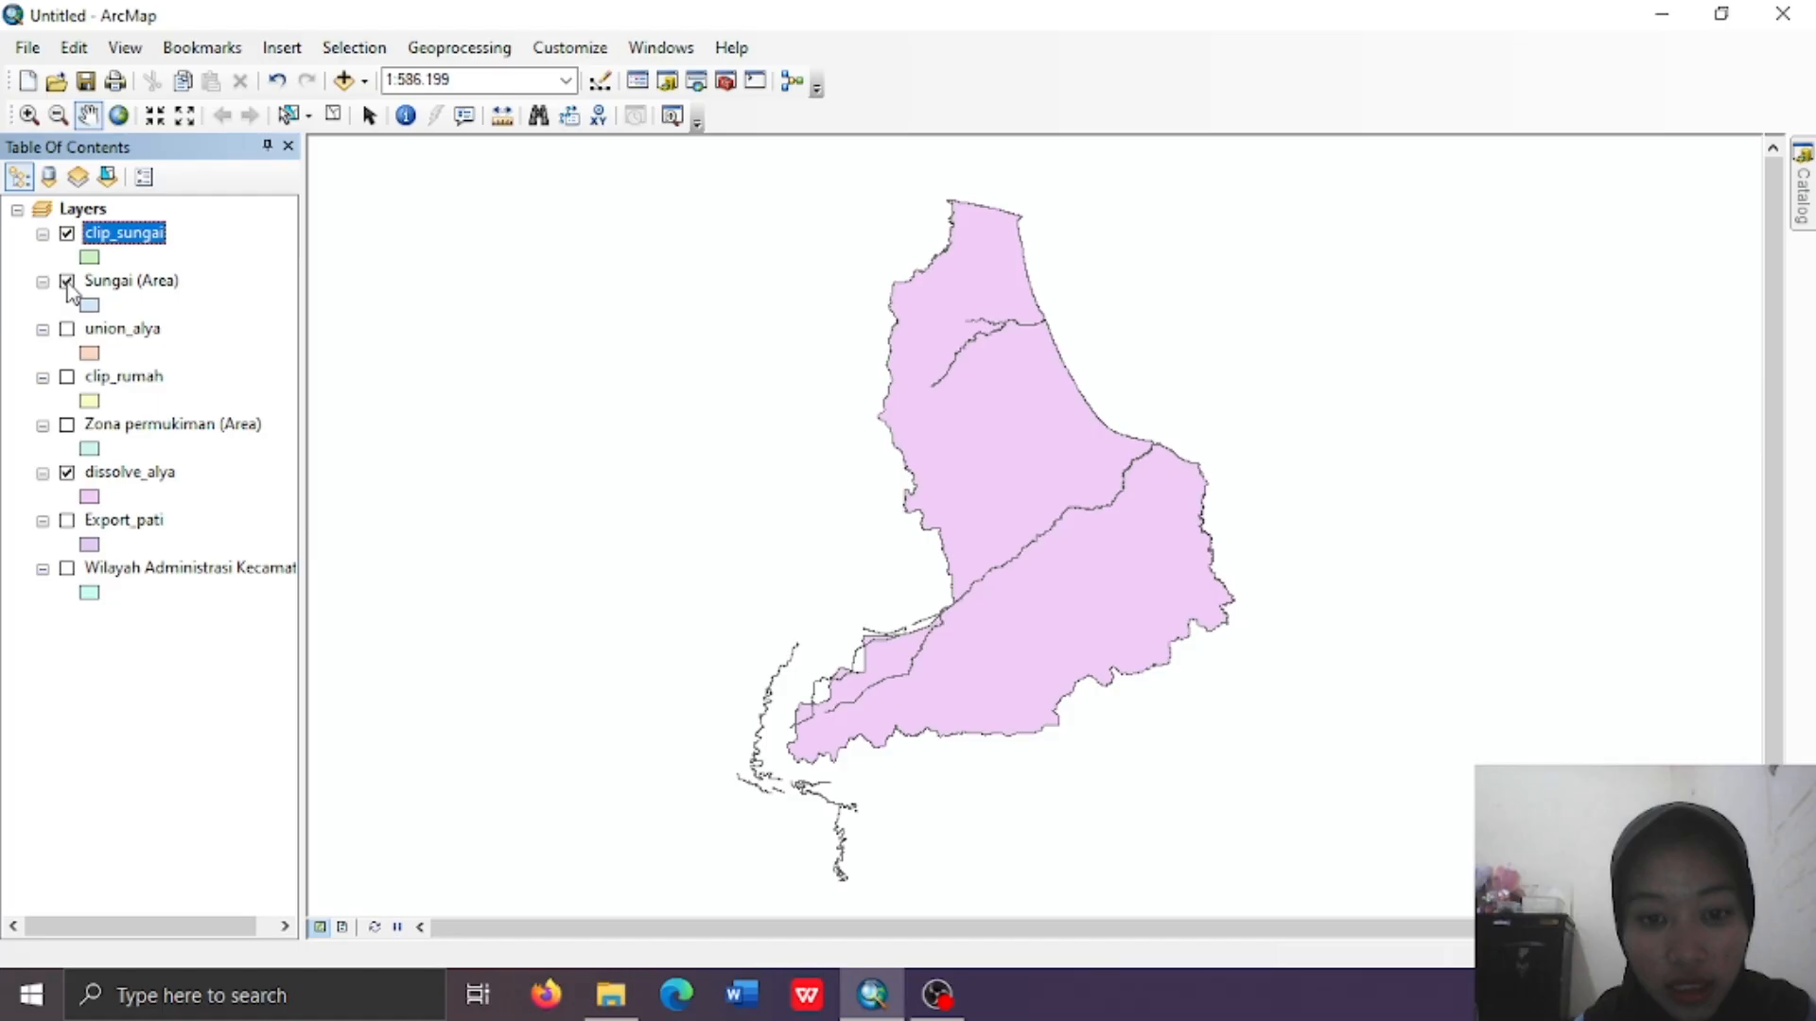
click(67, 282)
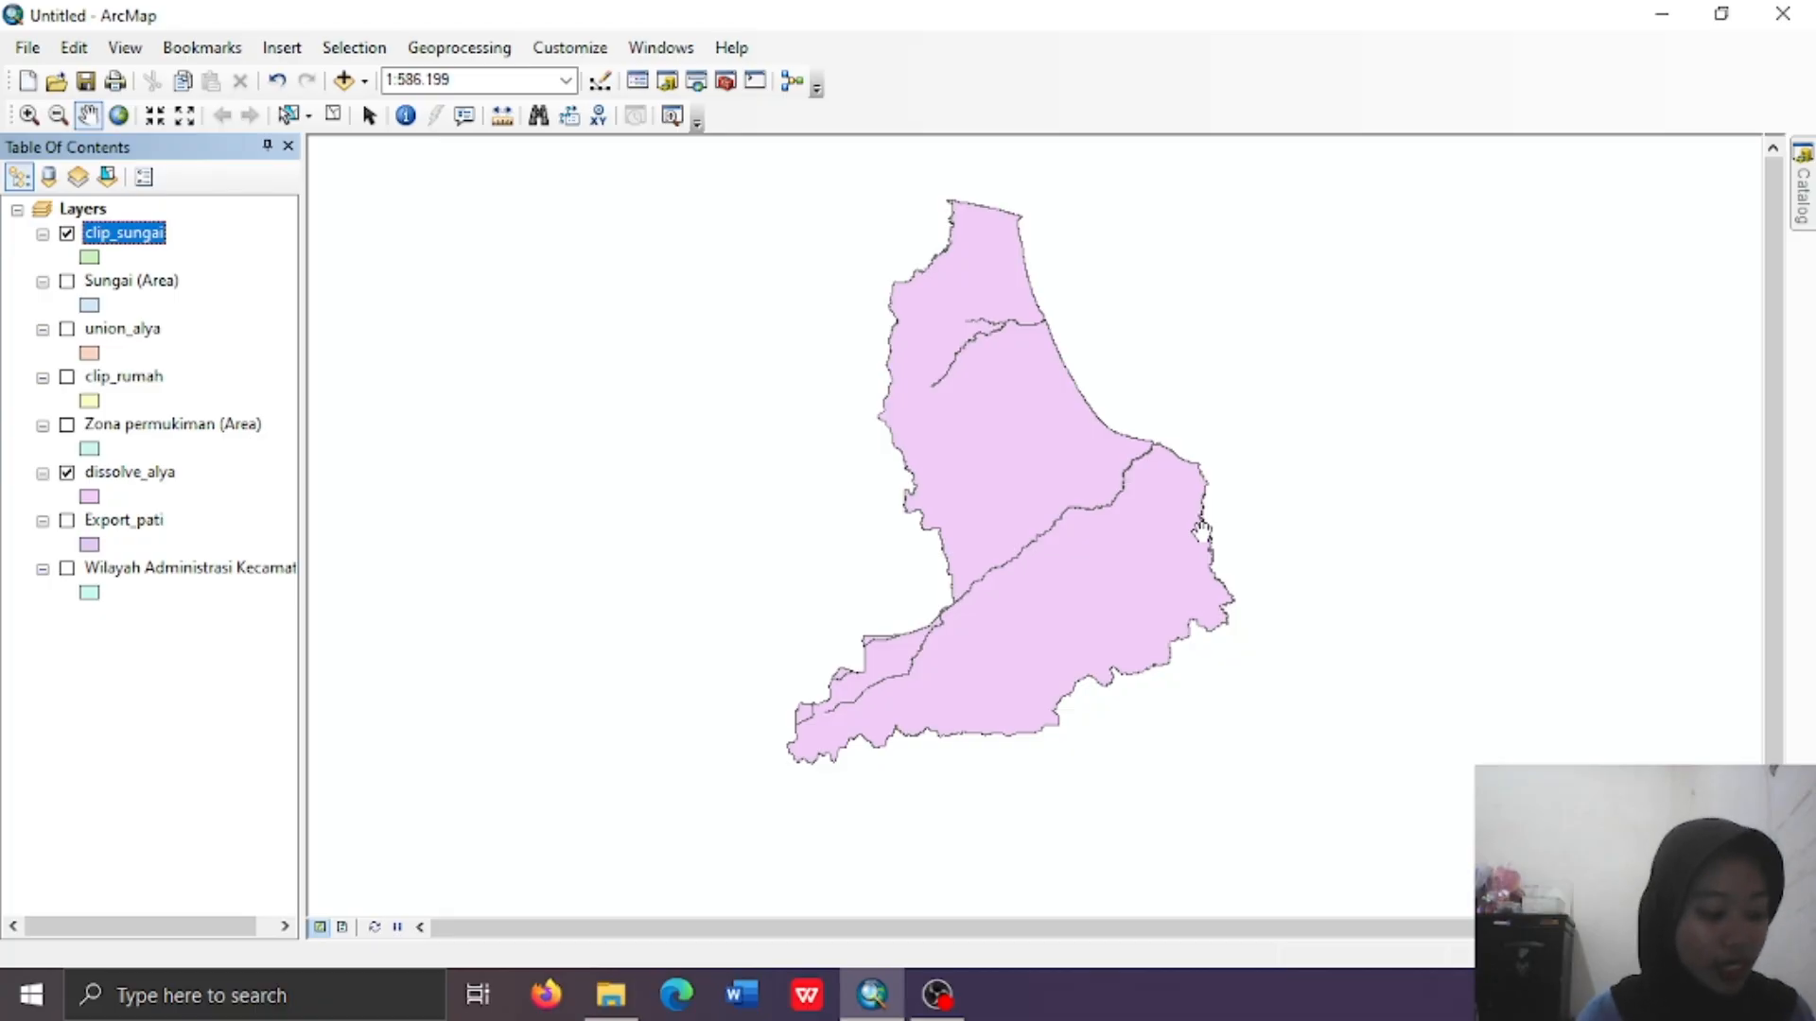
Set up a Buffer with clip_sungai as the input features and buffer_sungai in the DATA PRAKTIKUM M2 folder as the output
click(486, 48)
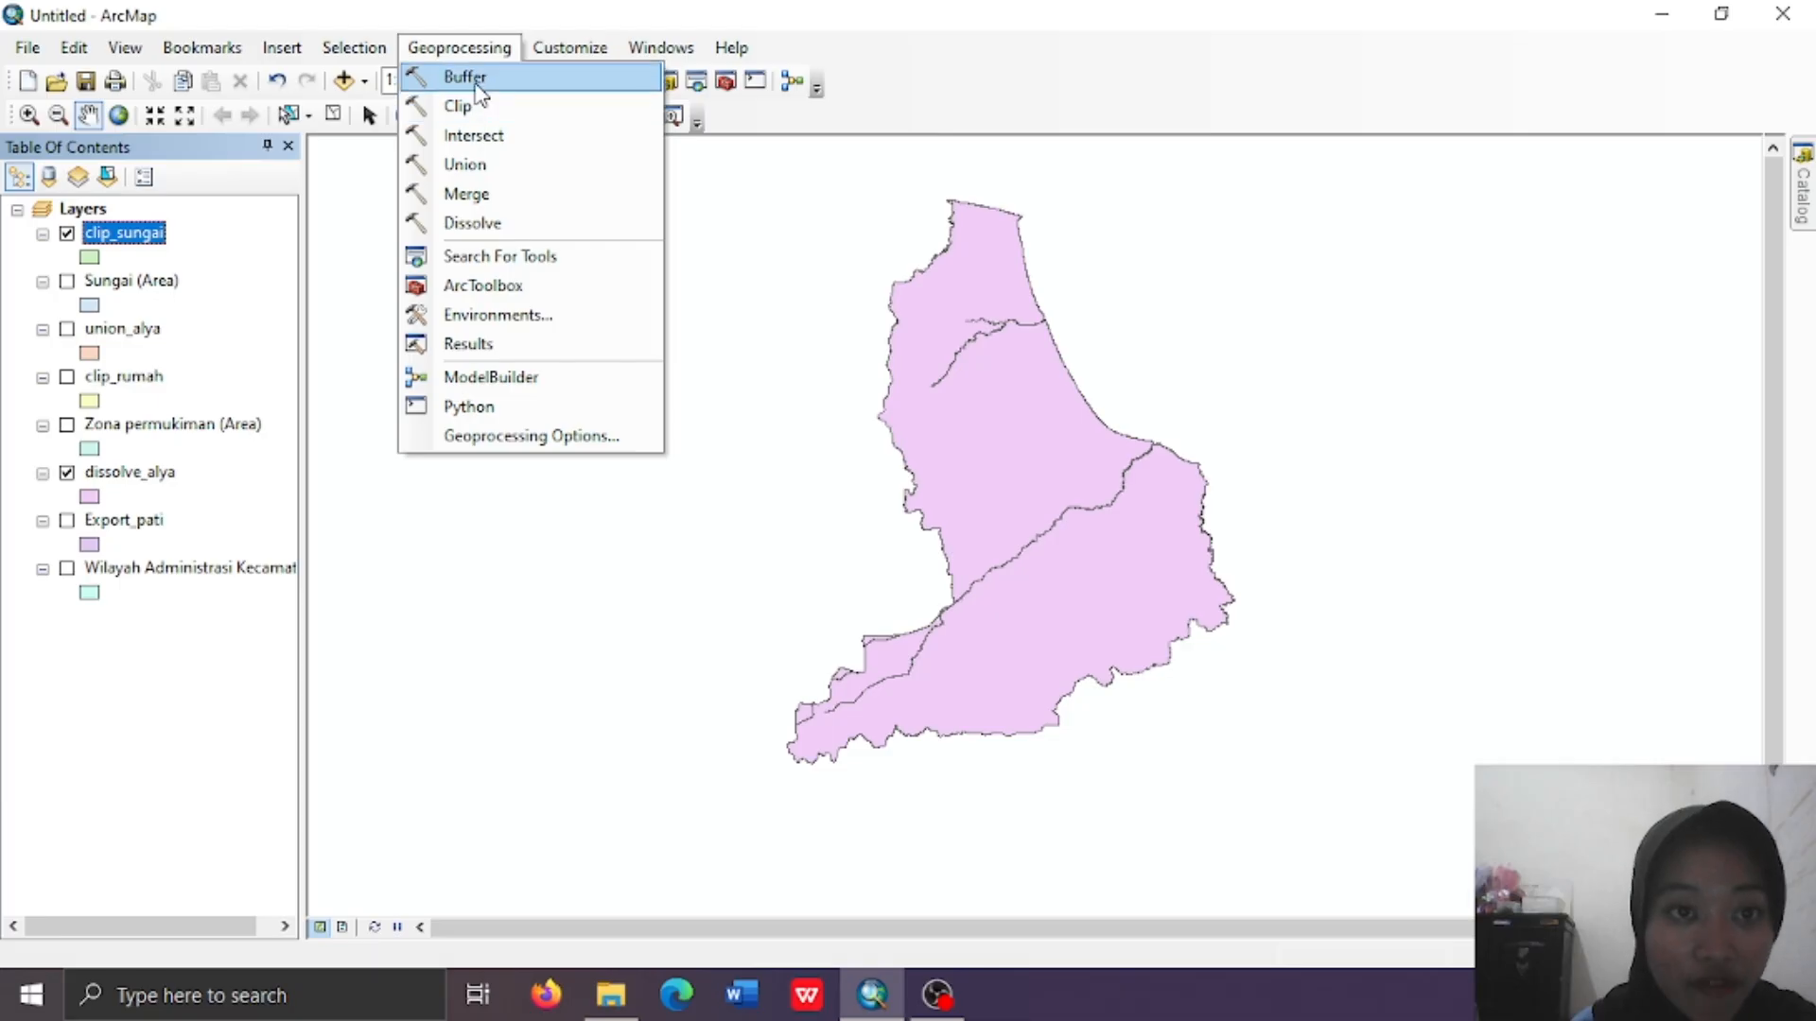
click(468, 78)
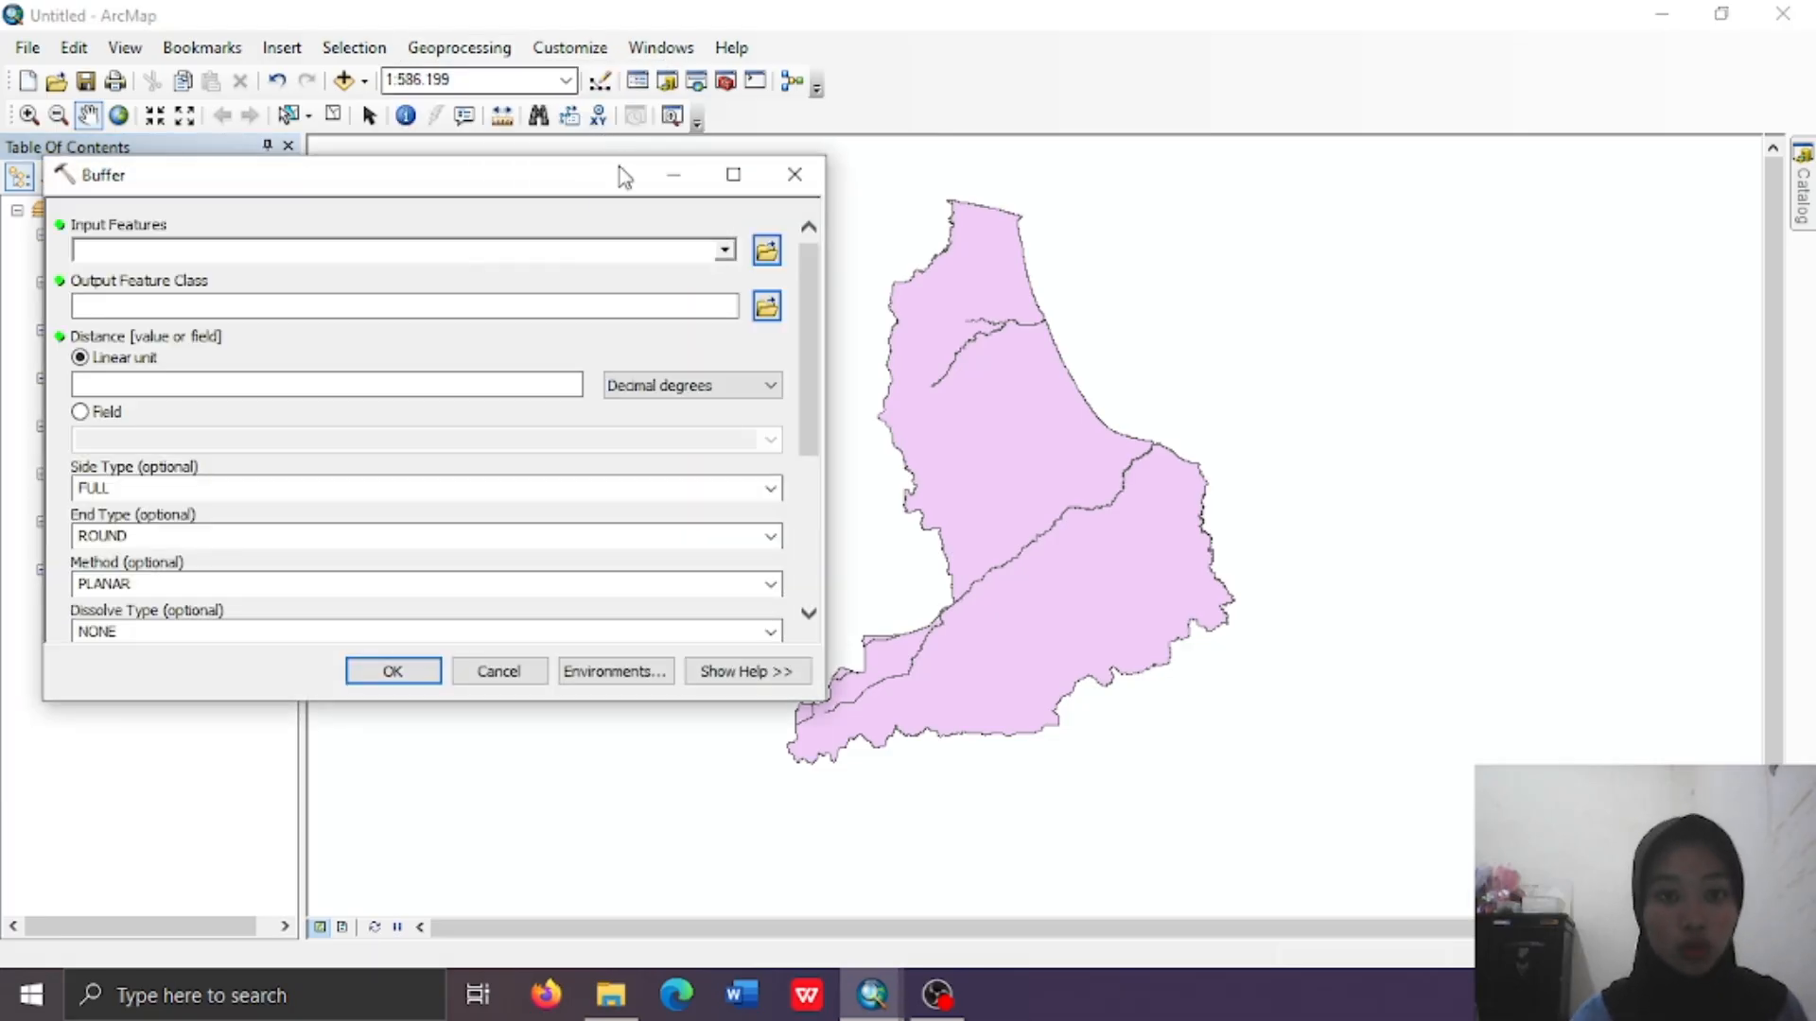
click(724, 252)
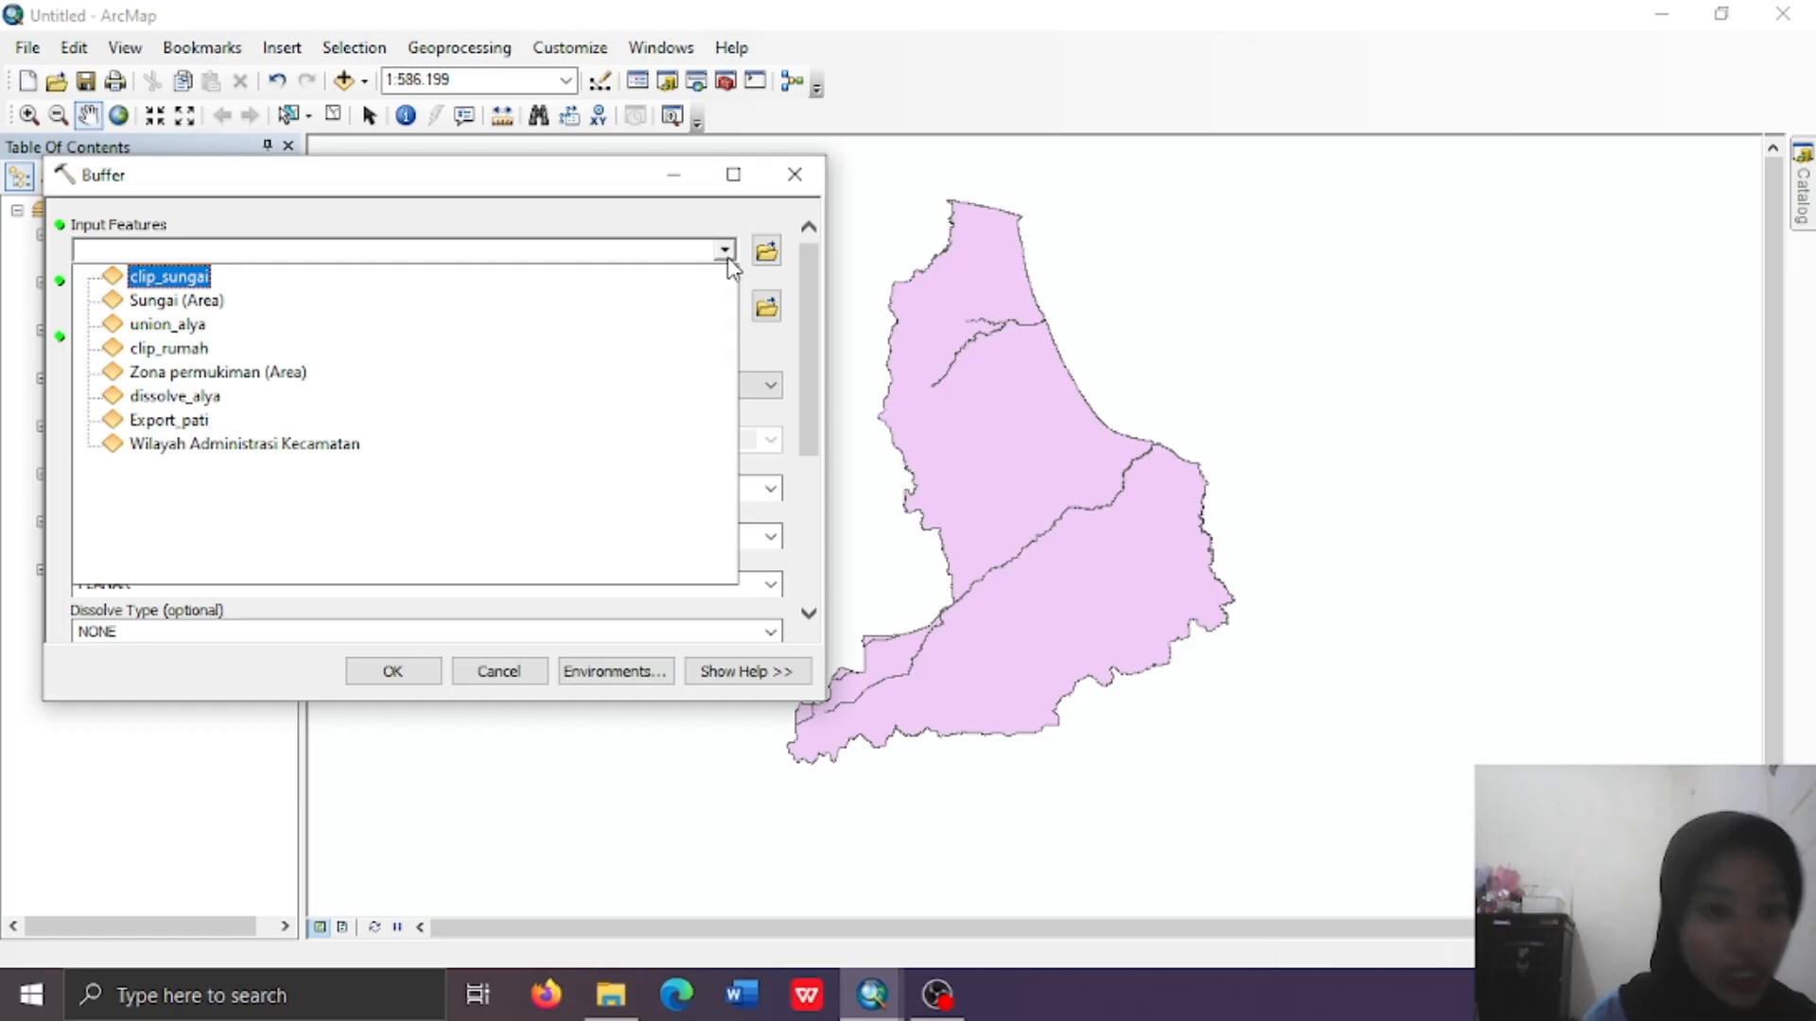
click(185, 277)
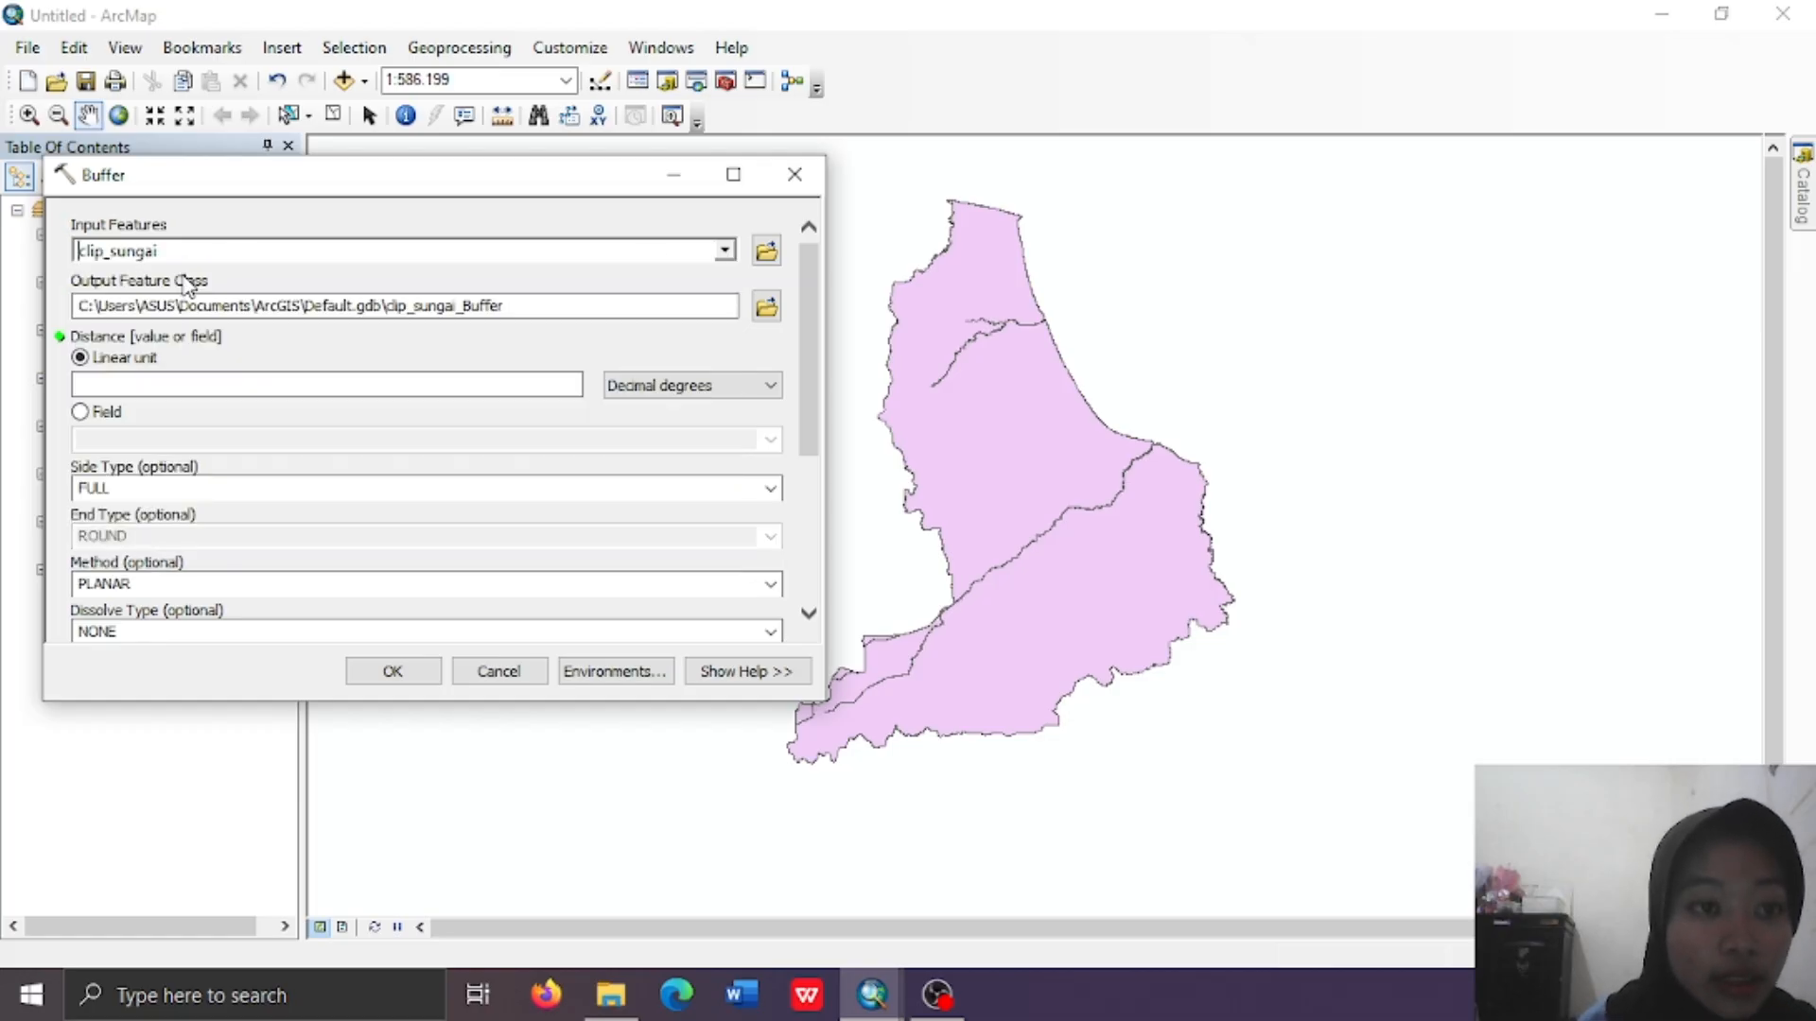
click(766, 306)
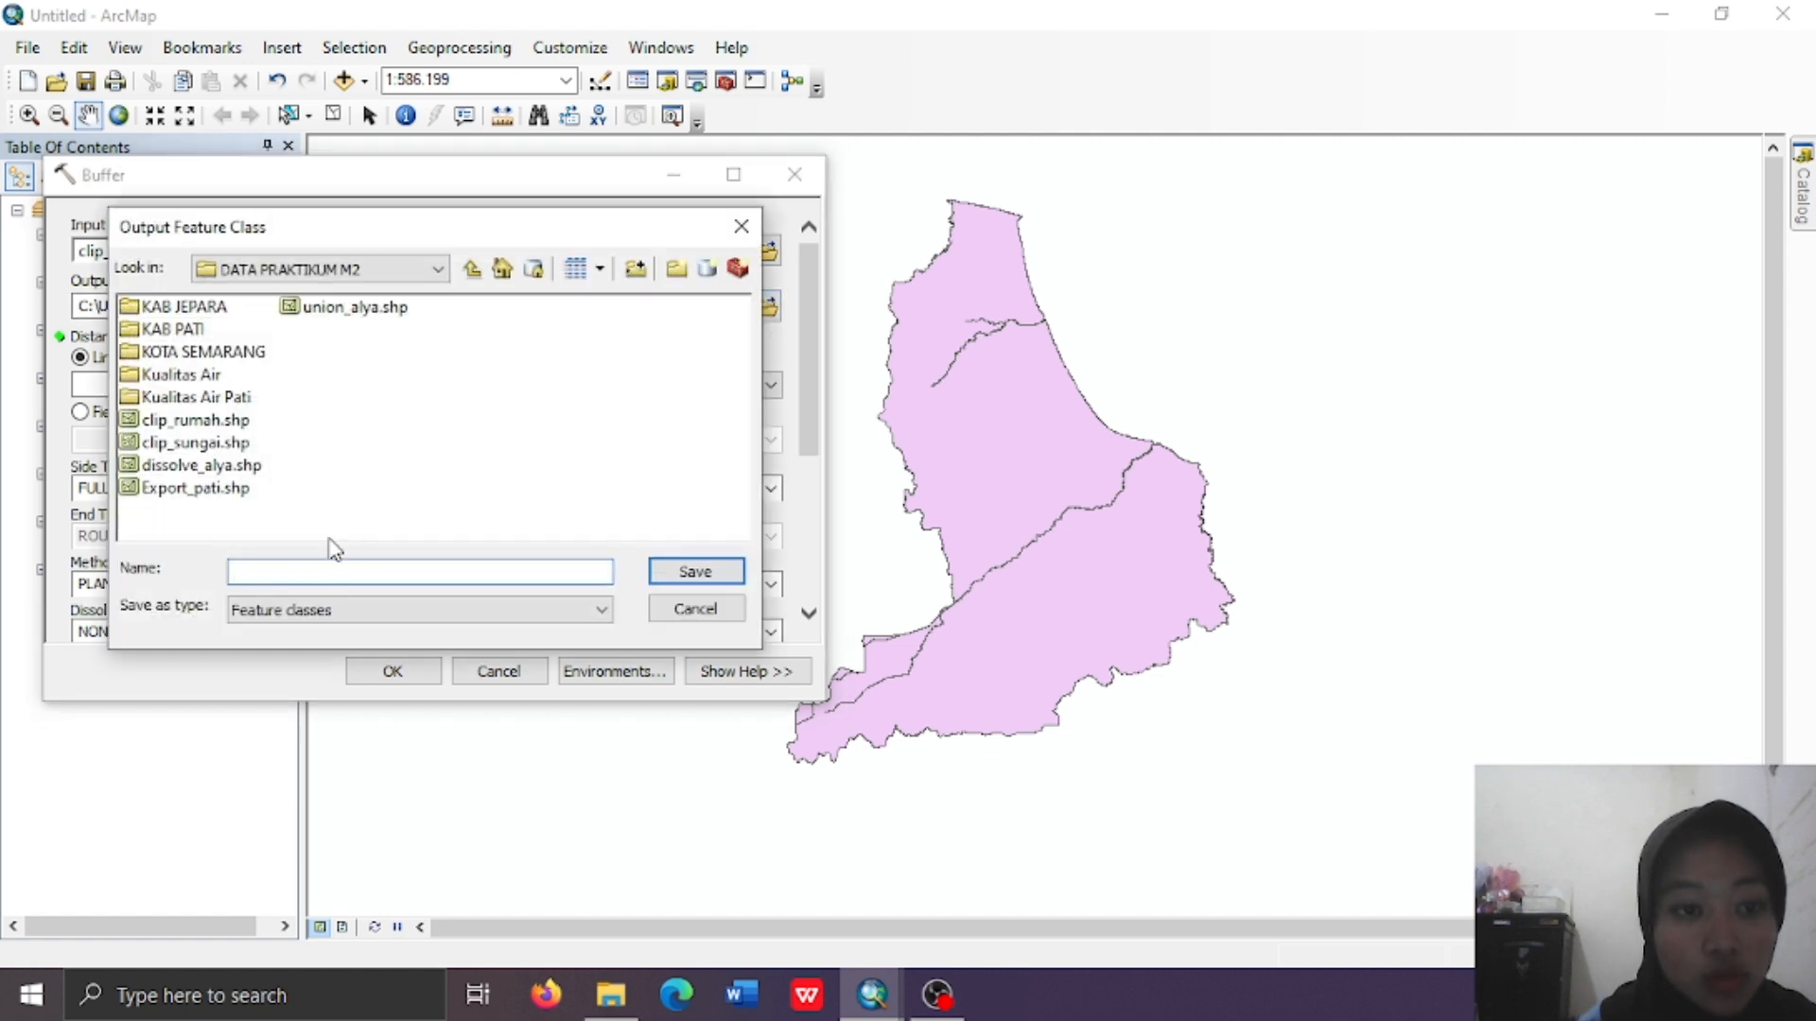
text(buff)
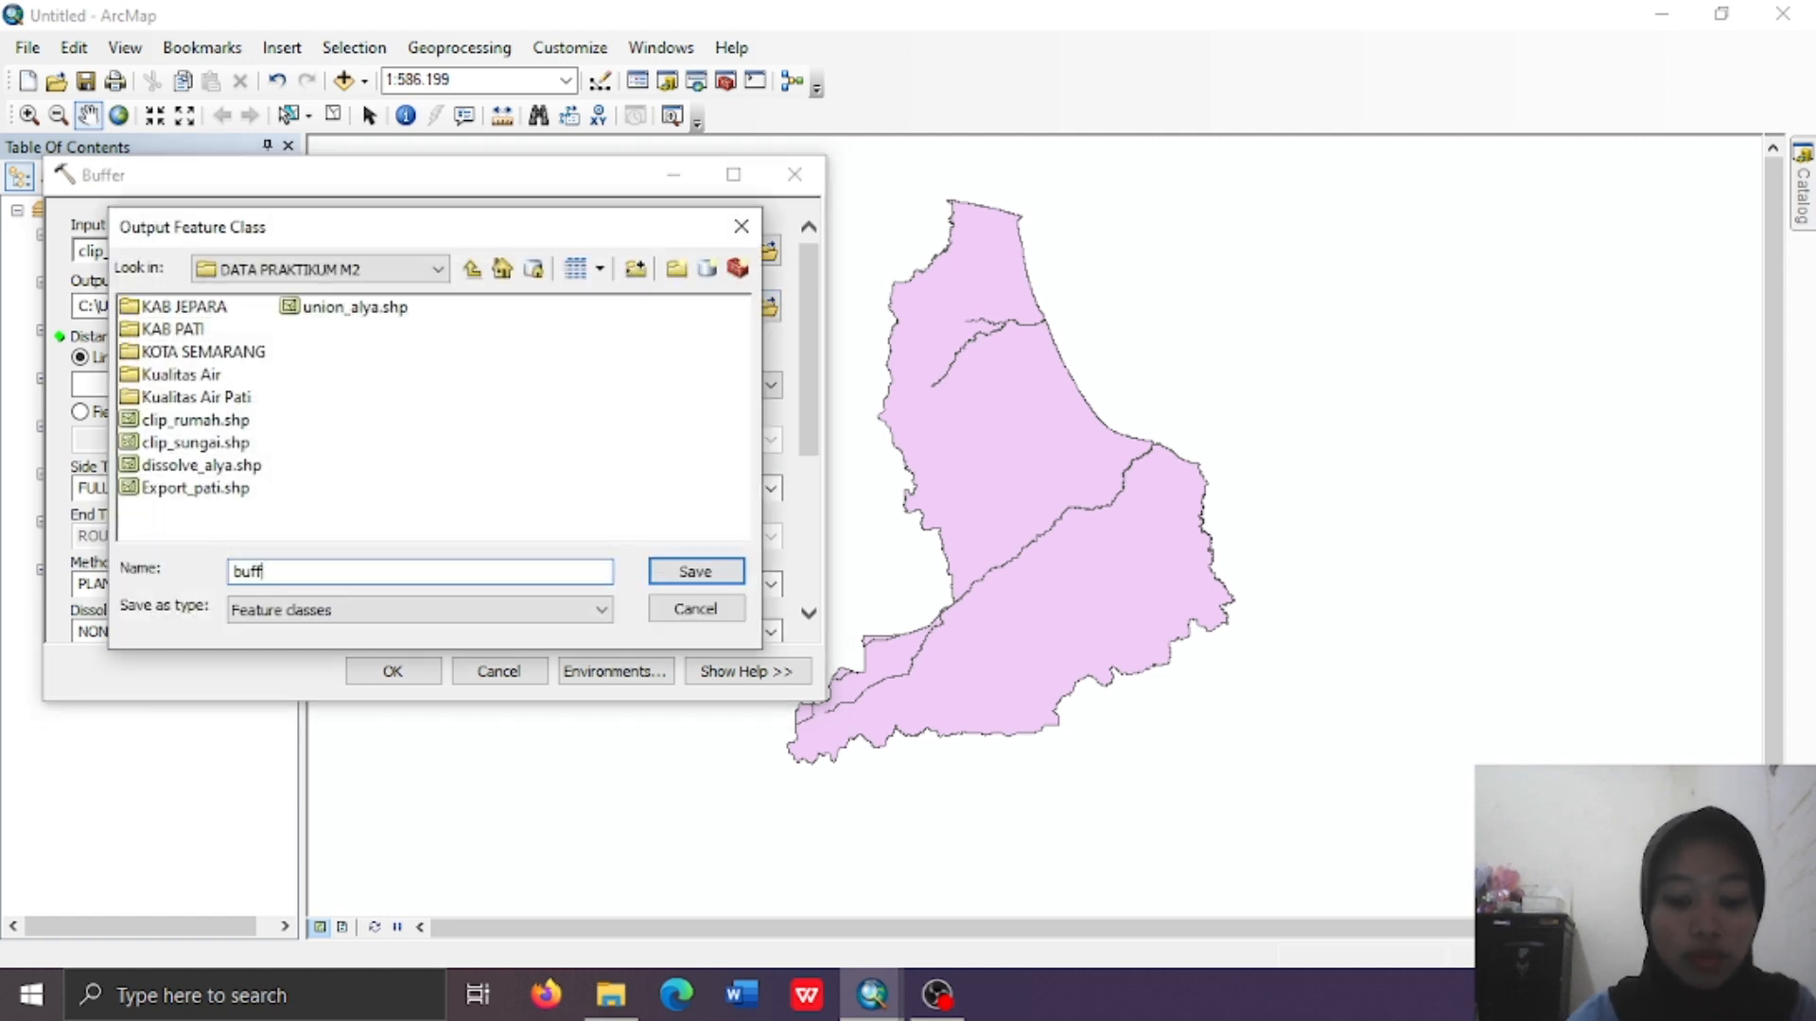
text(er_)
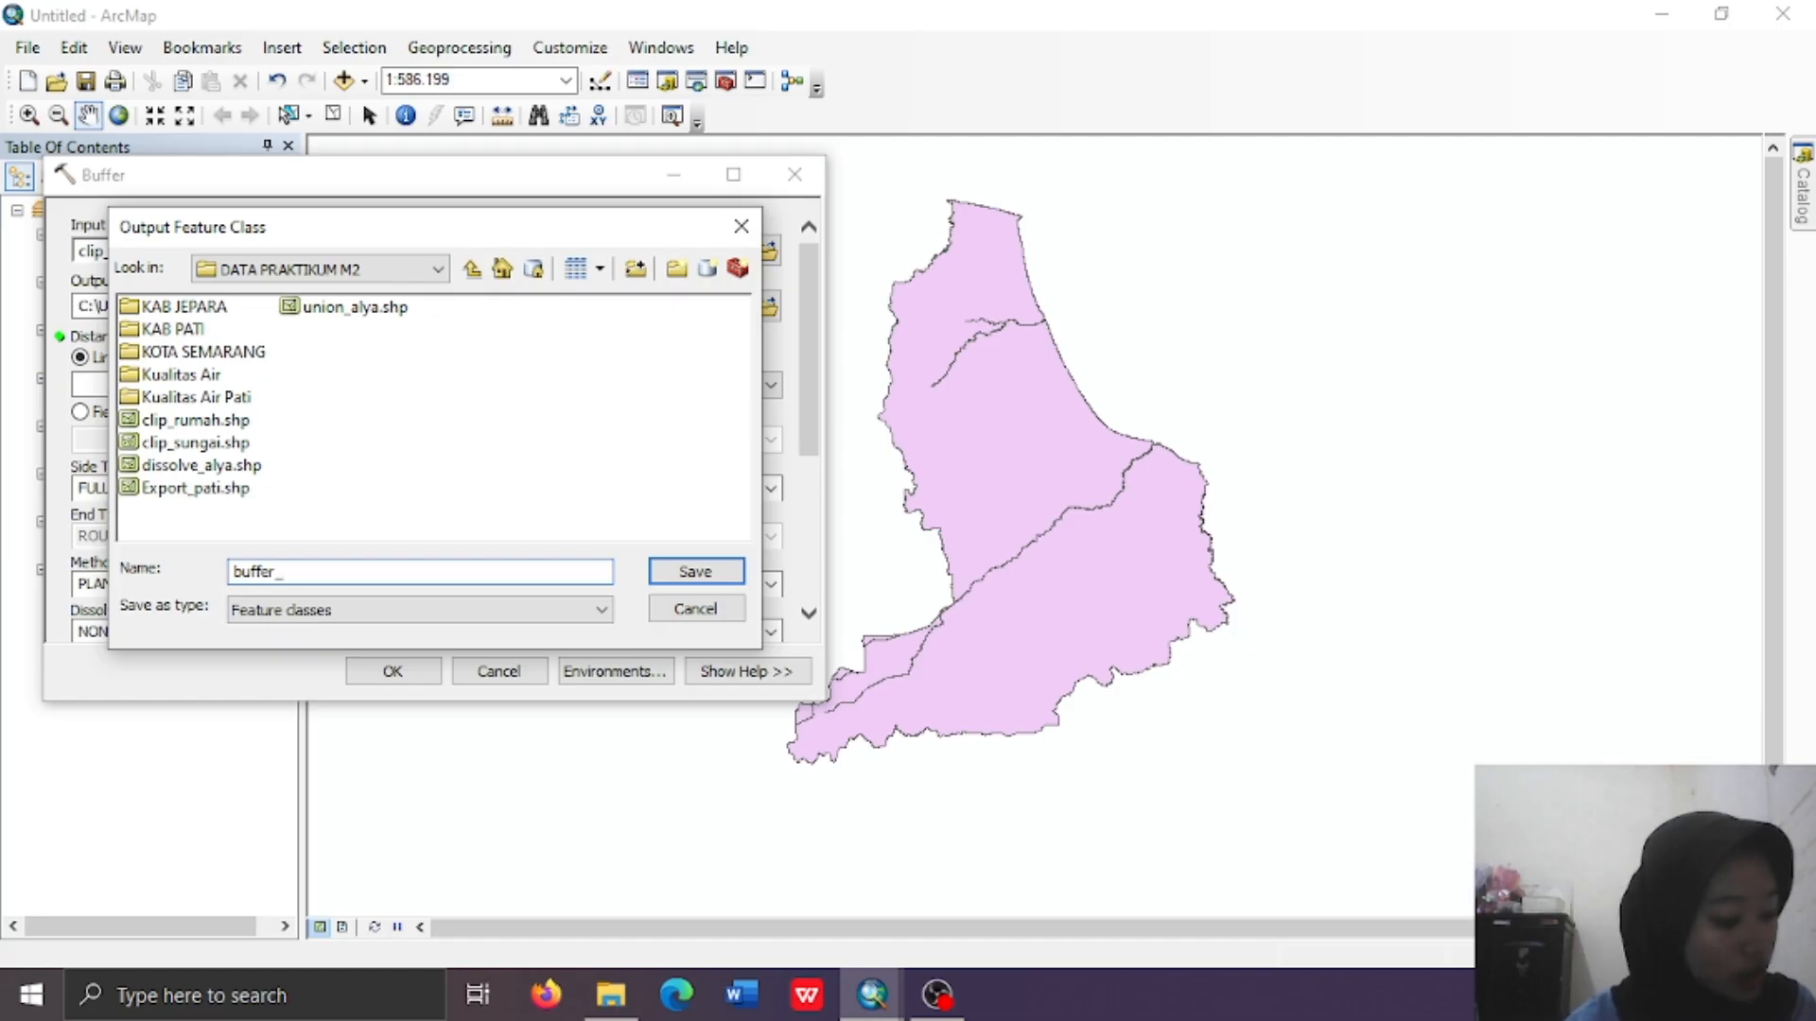
text(sungai)
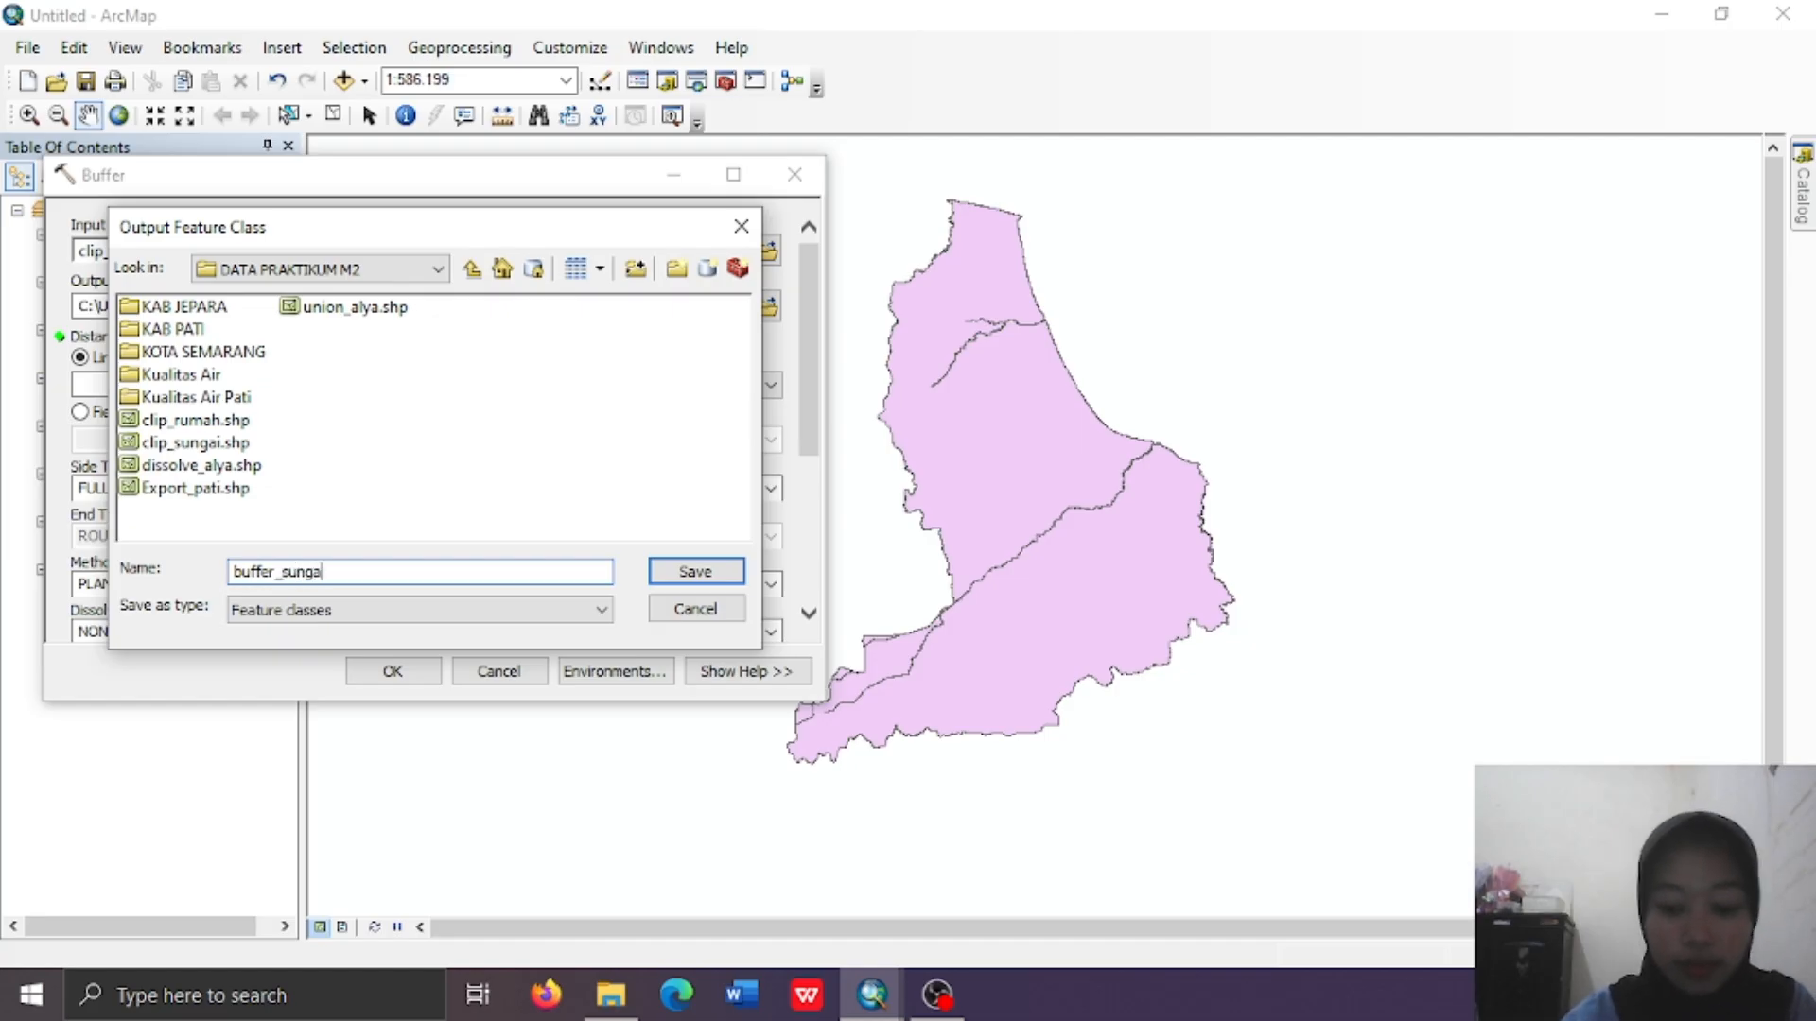
click(700, 573)
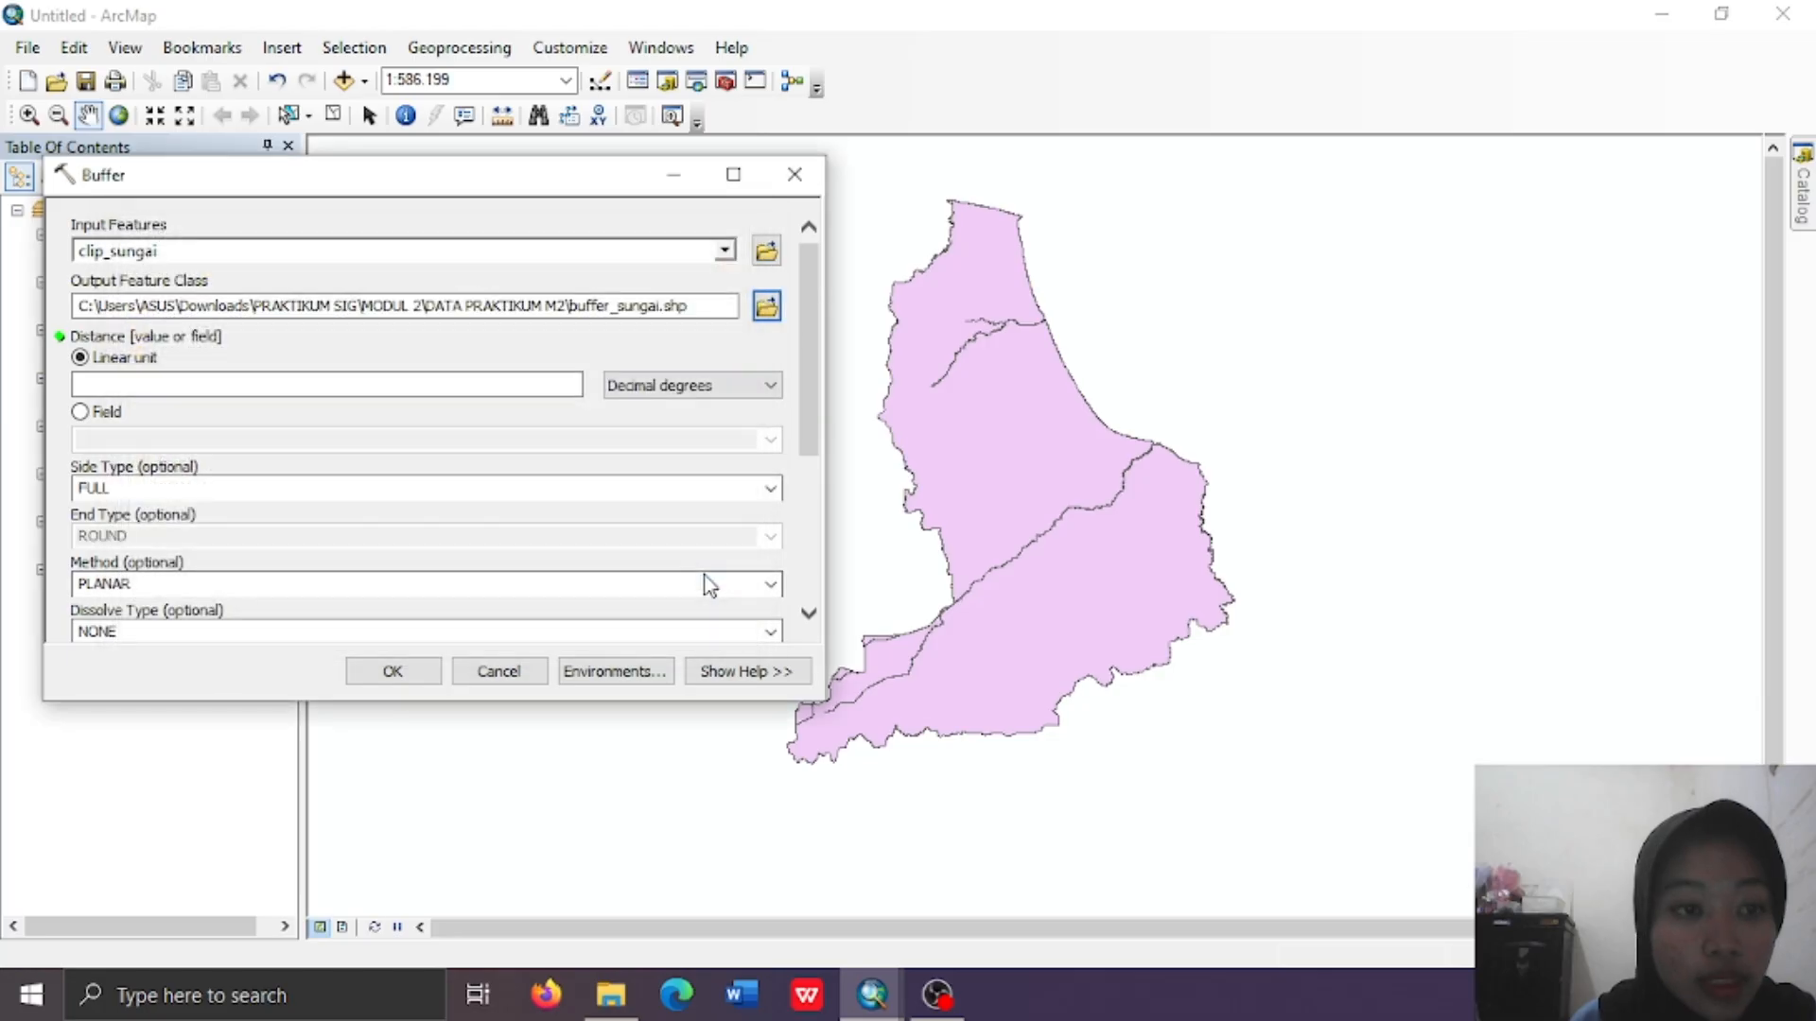
Set the buffer's linear distance to 30 meters and run the tool
click(740, 385)
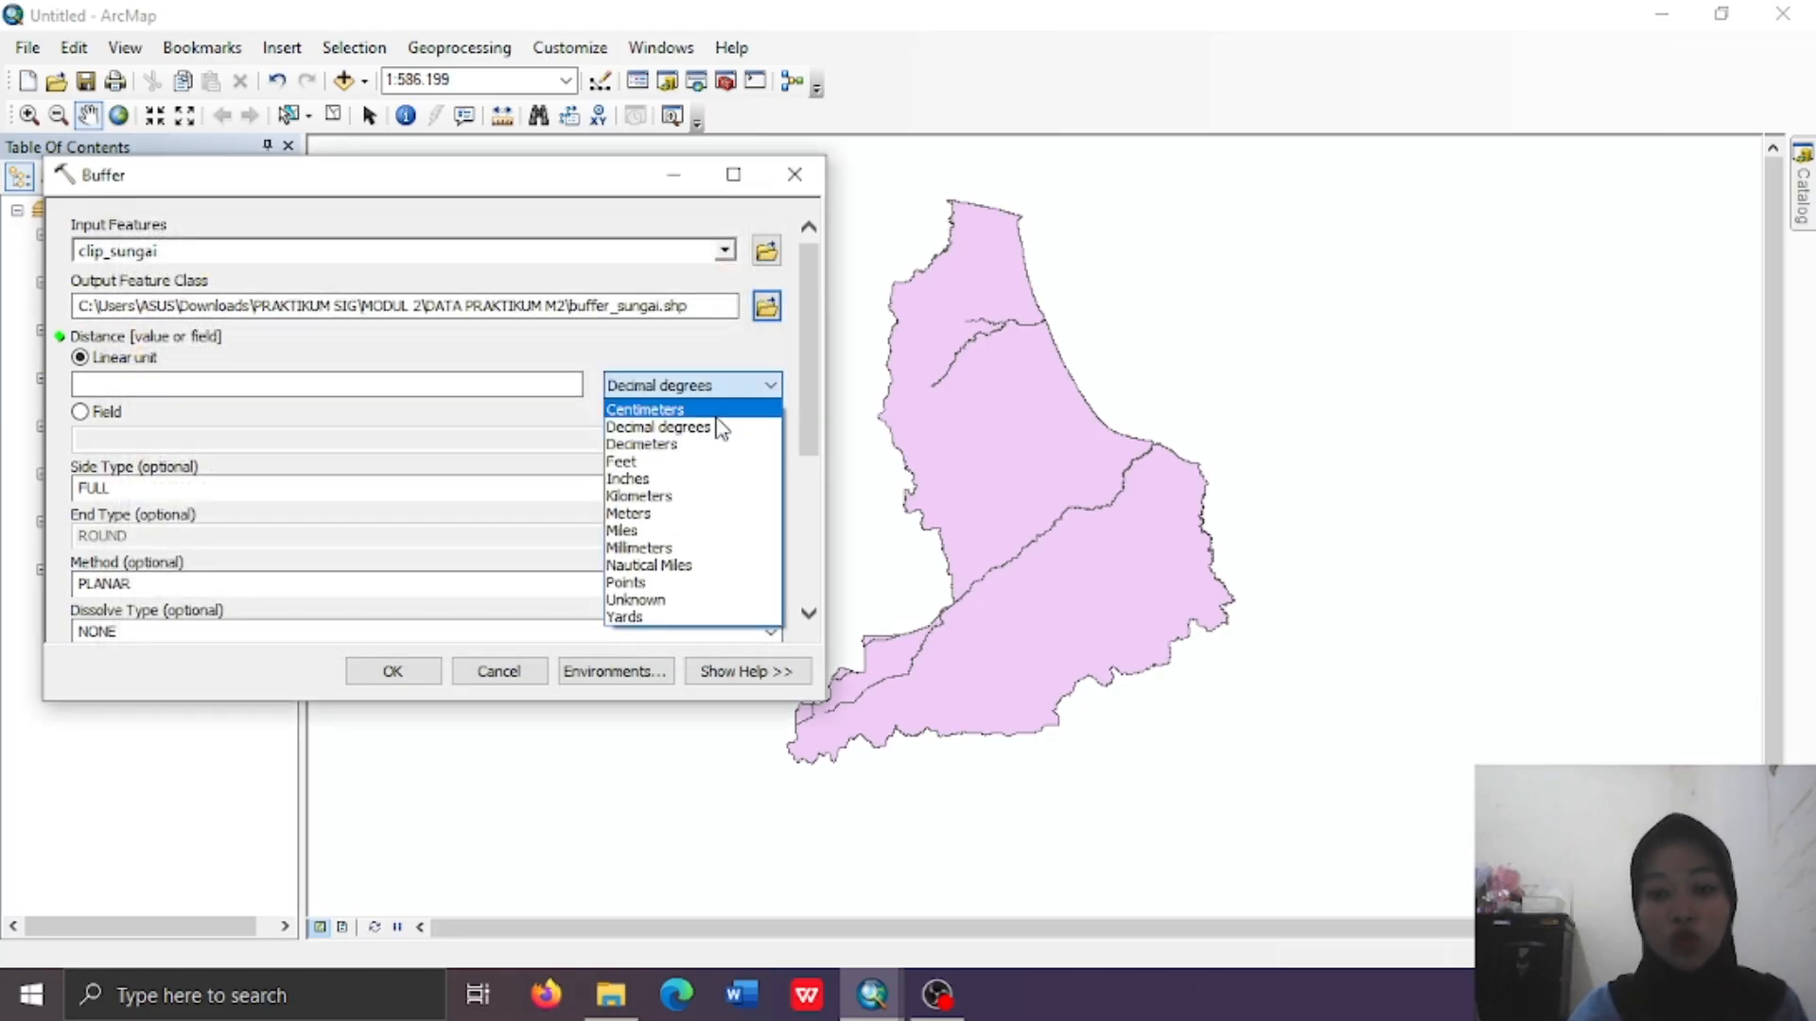
click(660, 515)
click(519, 383)
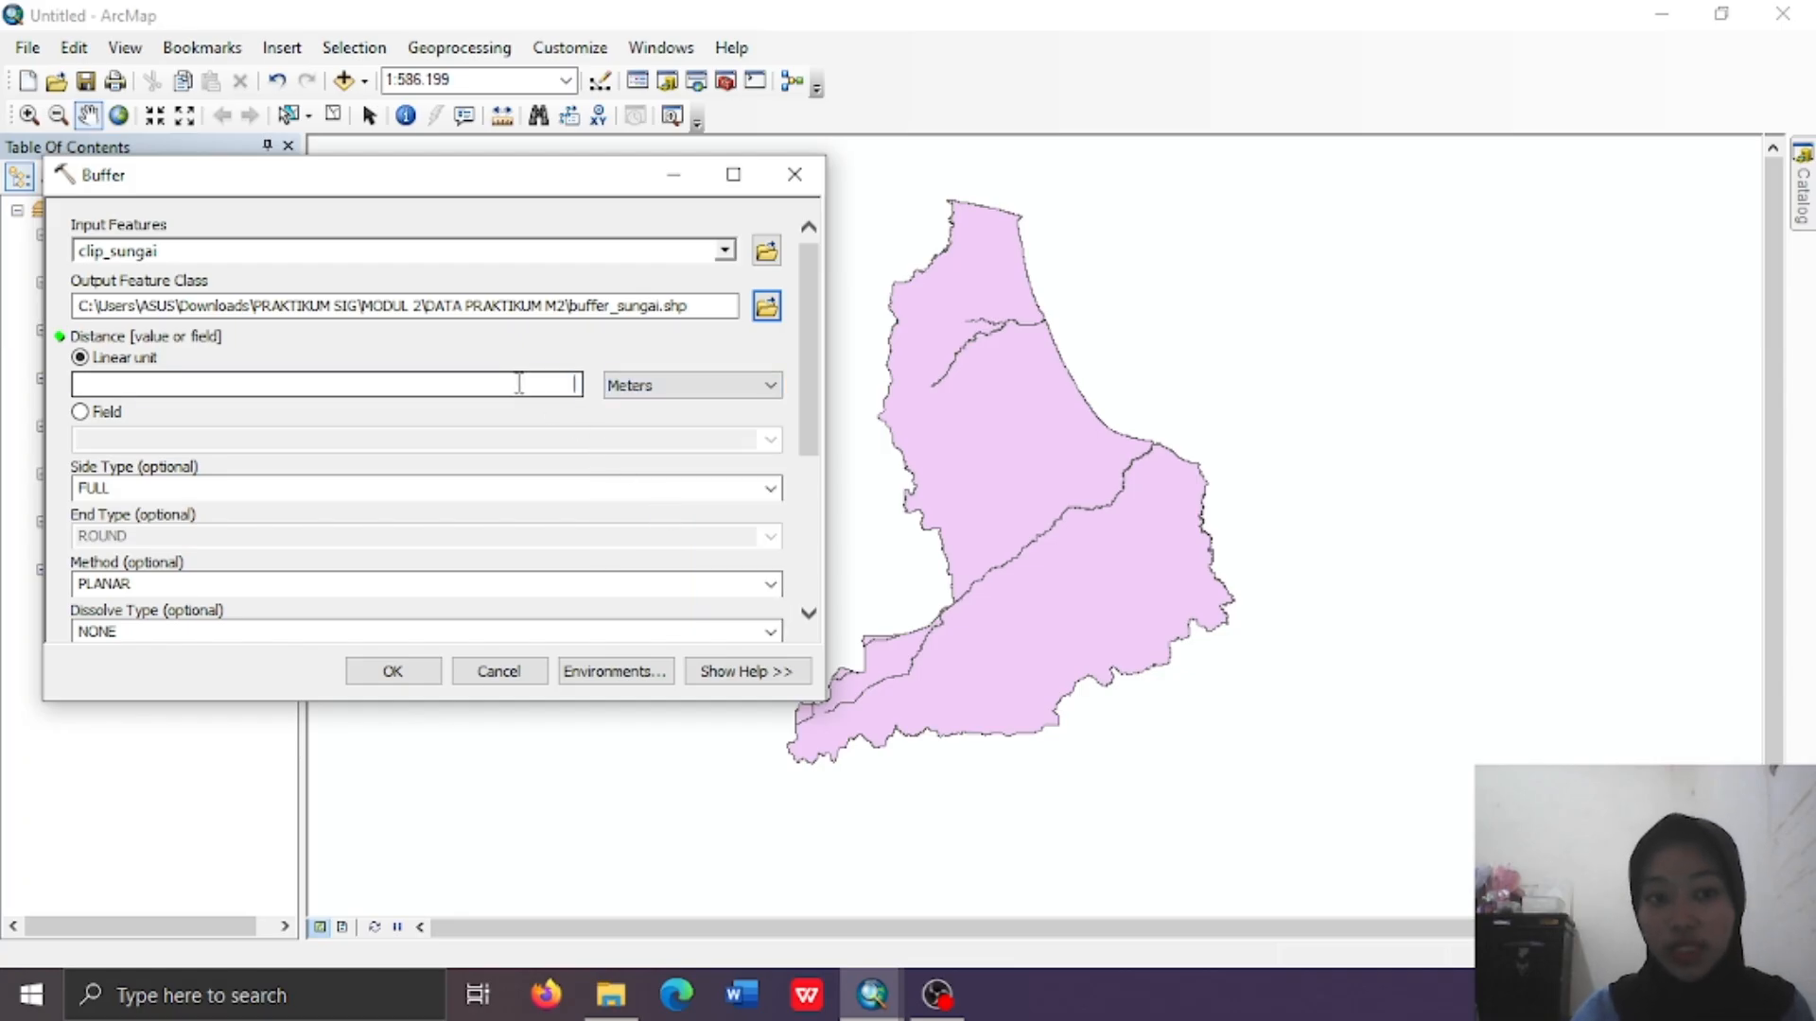
text(30)
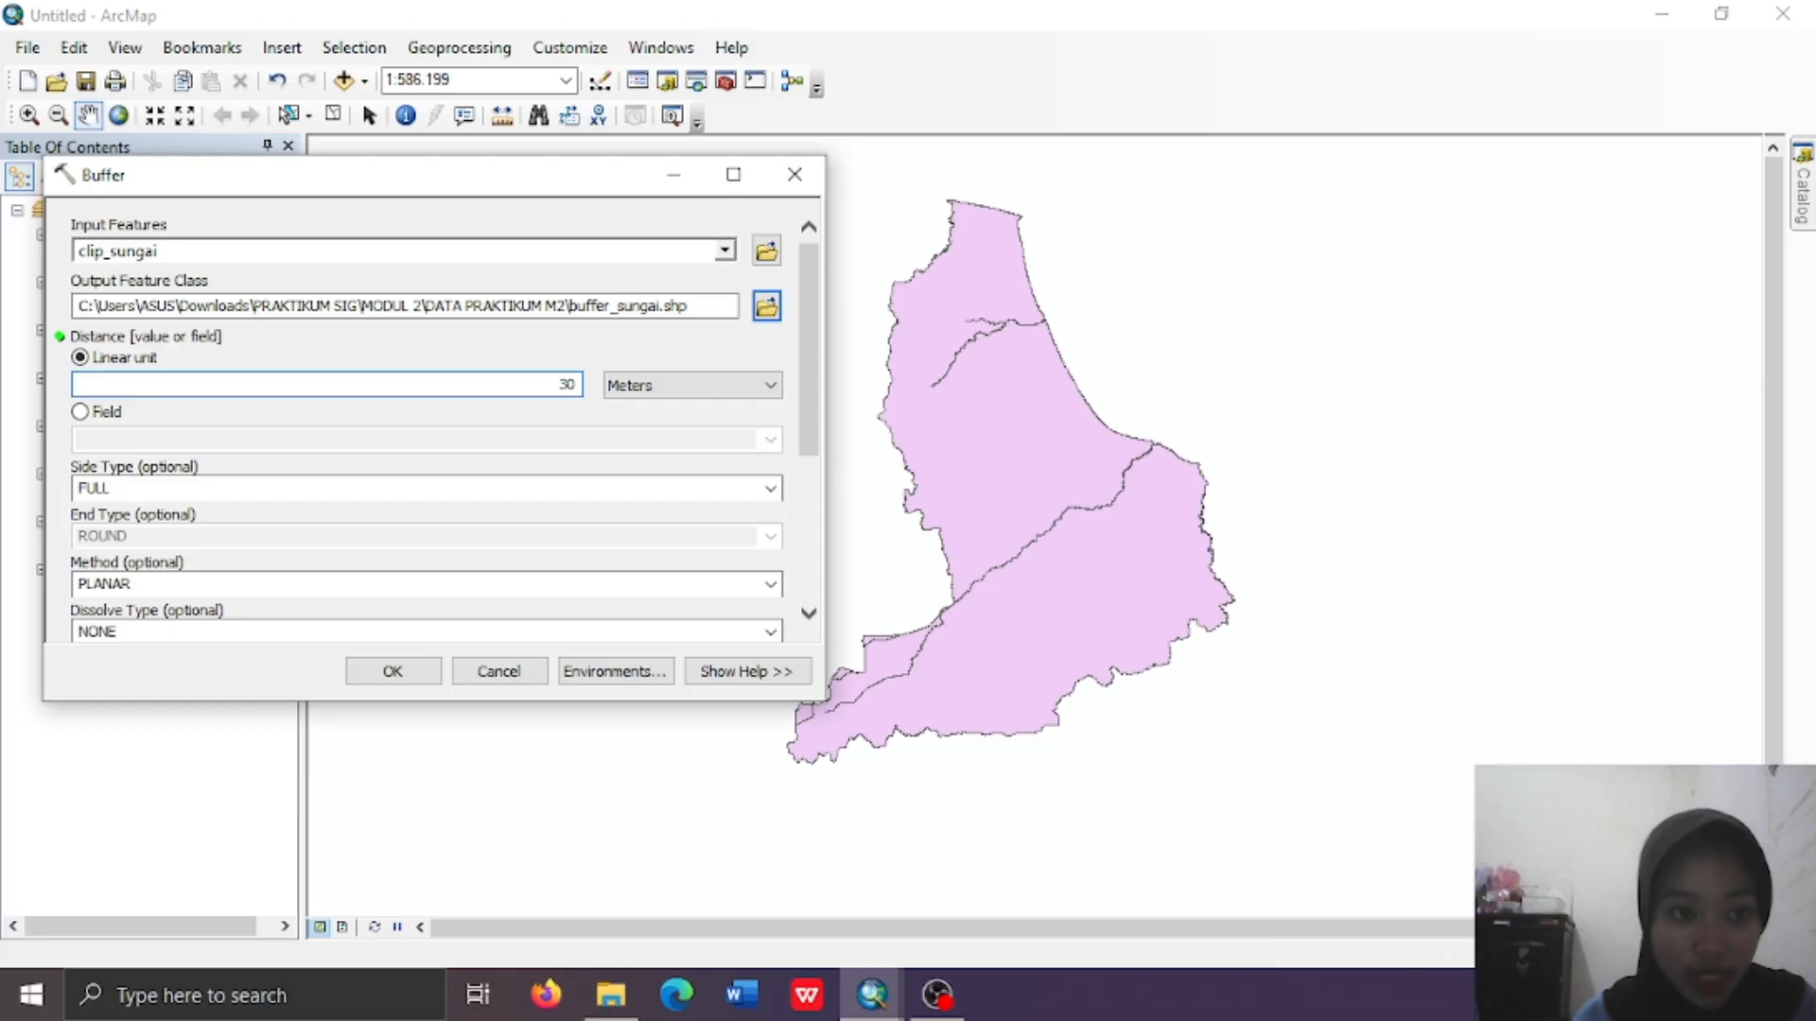
click(377, 679)
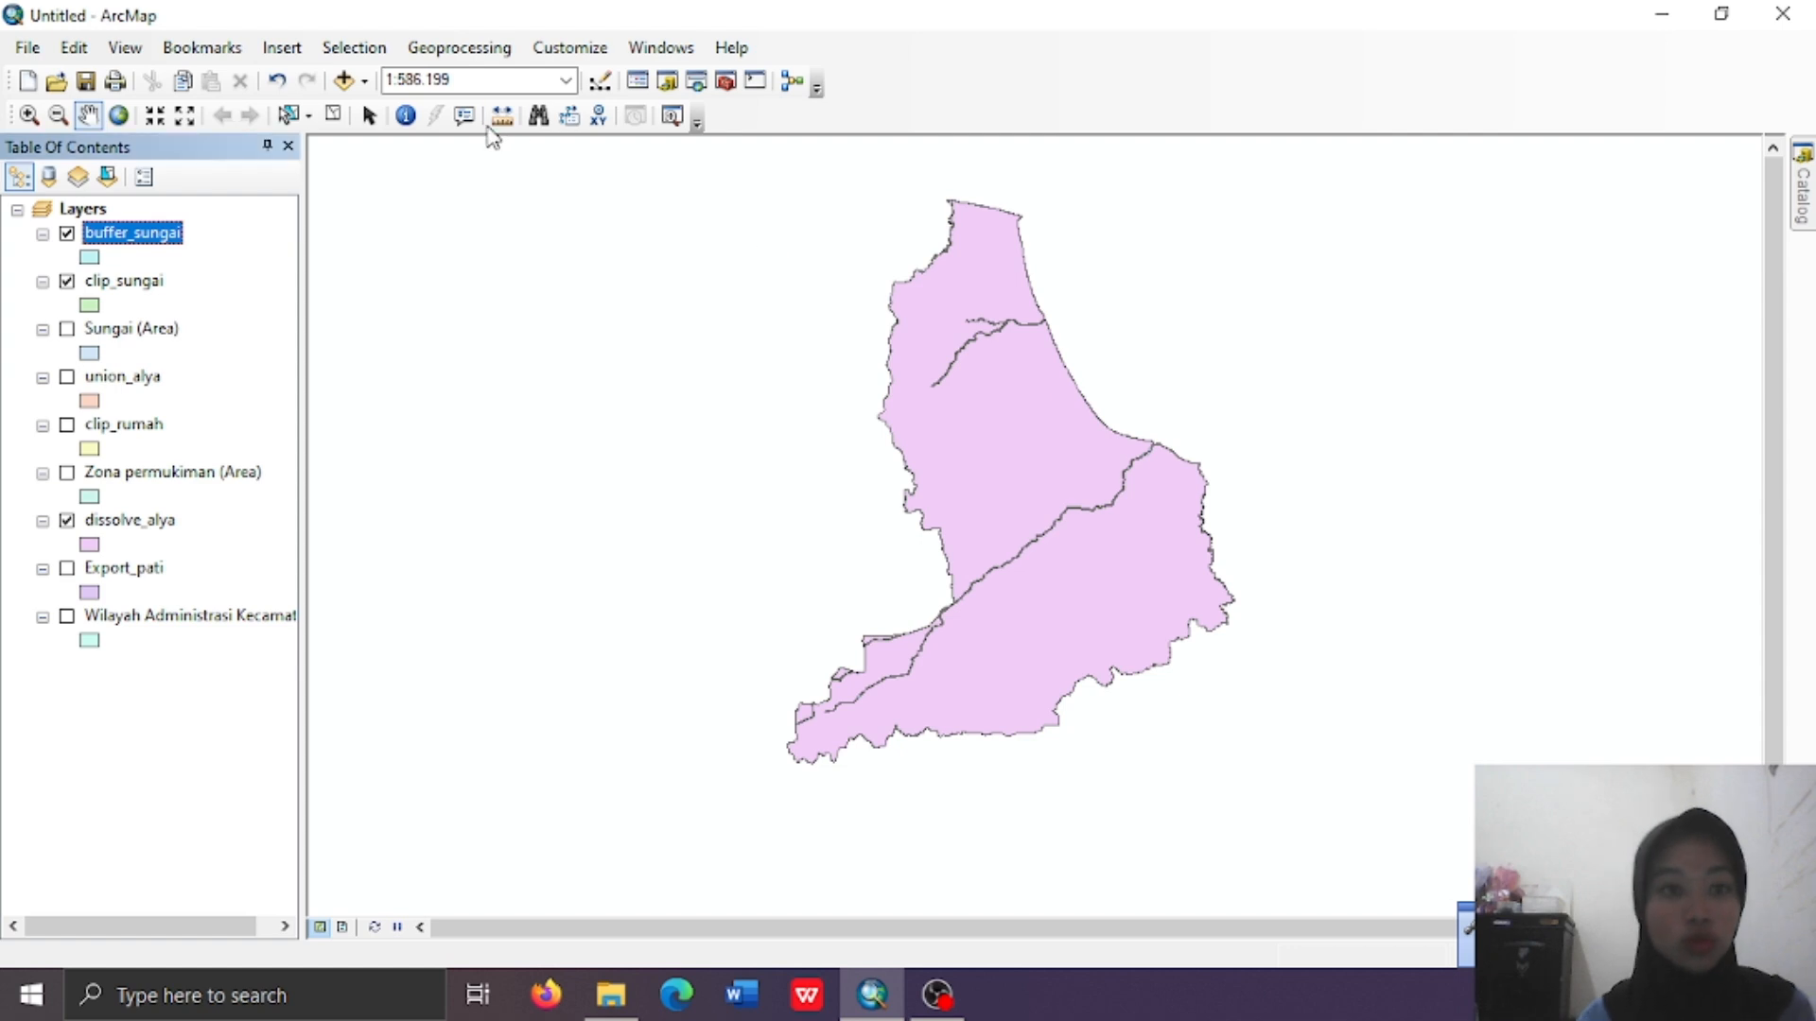
Examine the buffer_sungai layer along the main river at close range
click(182, 122)
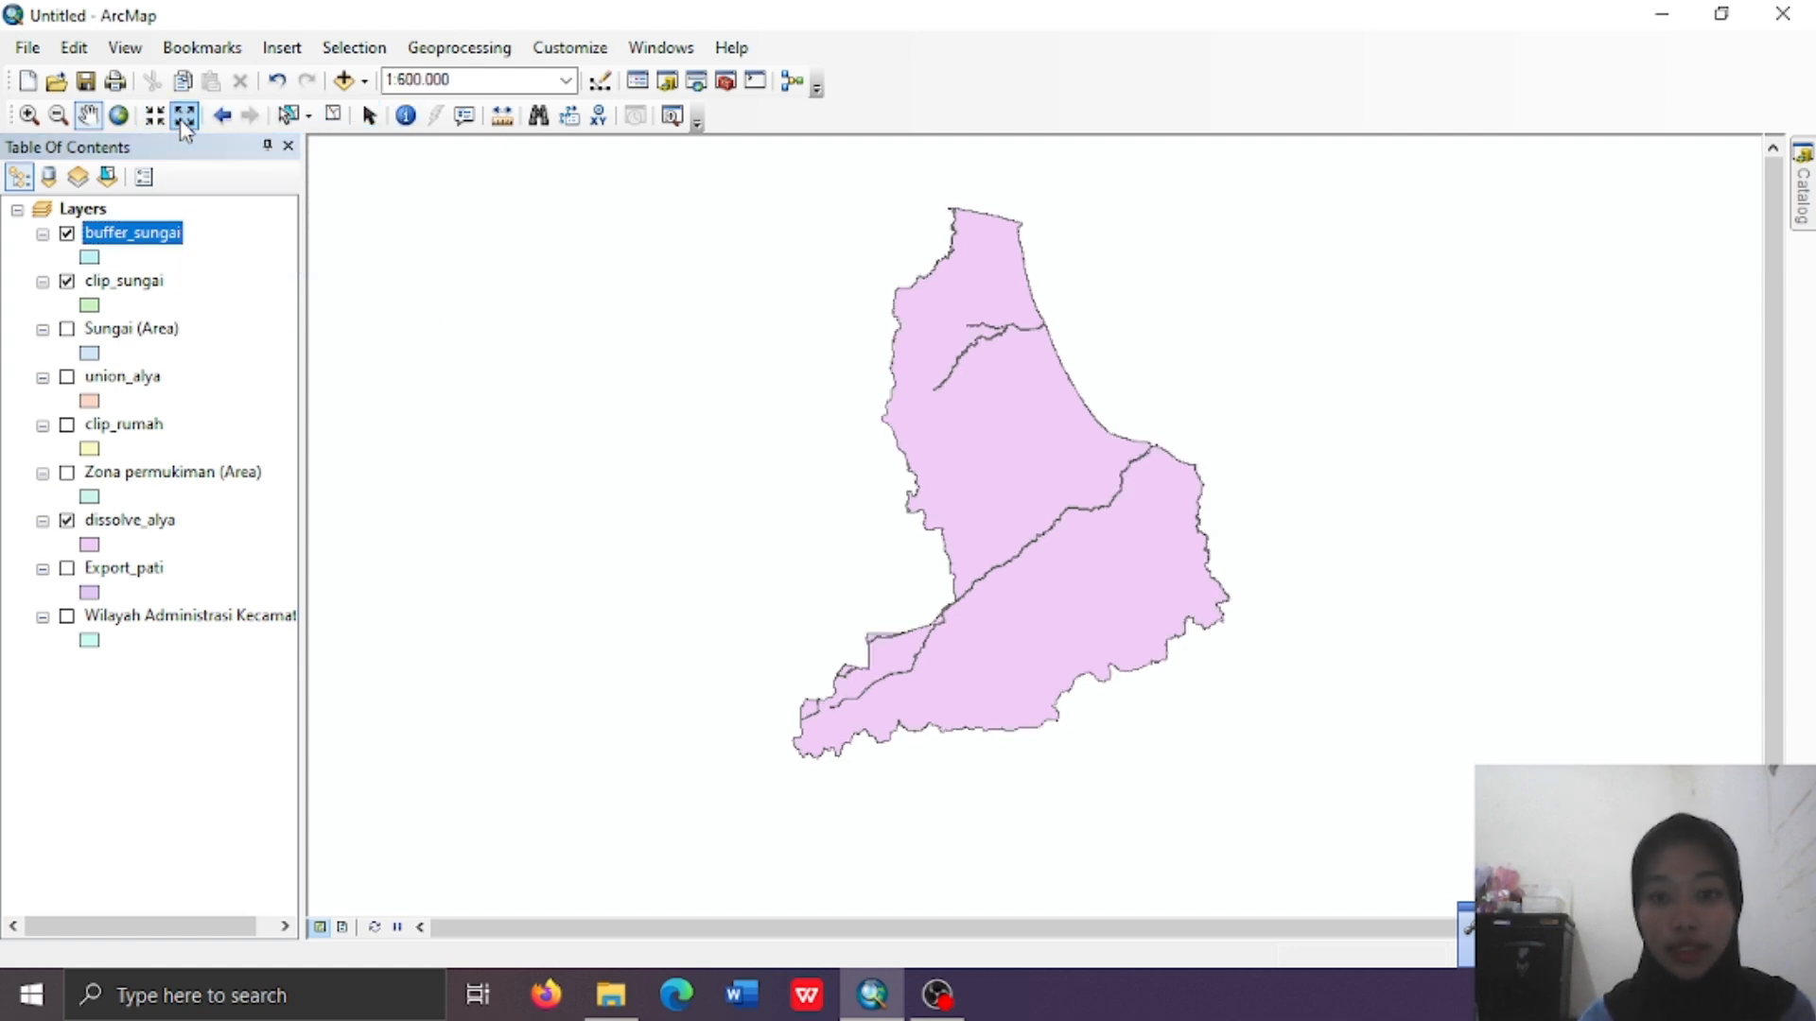
click(156, 122)
click(156, 122)
click(156, 122)
click(156, 122)
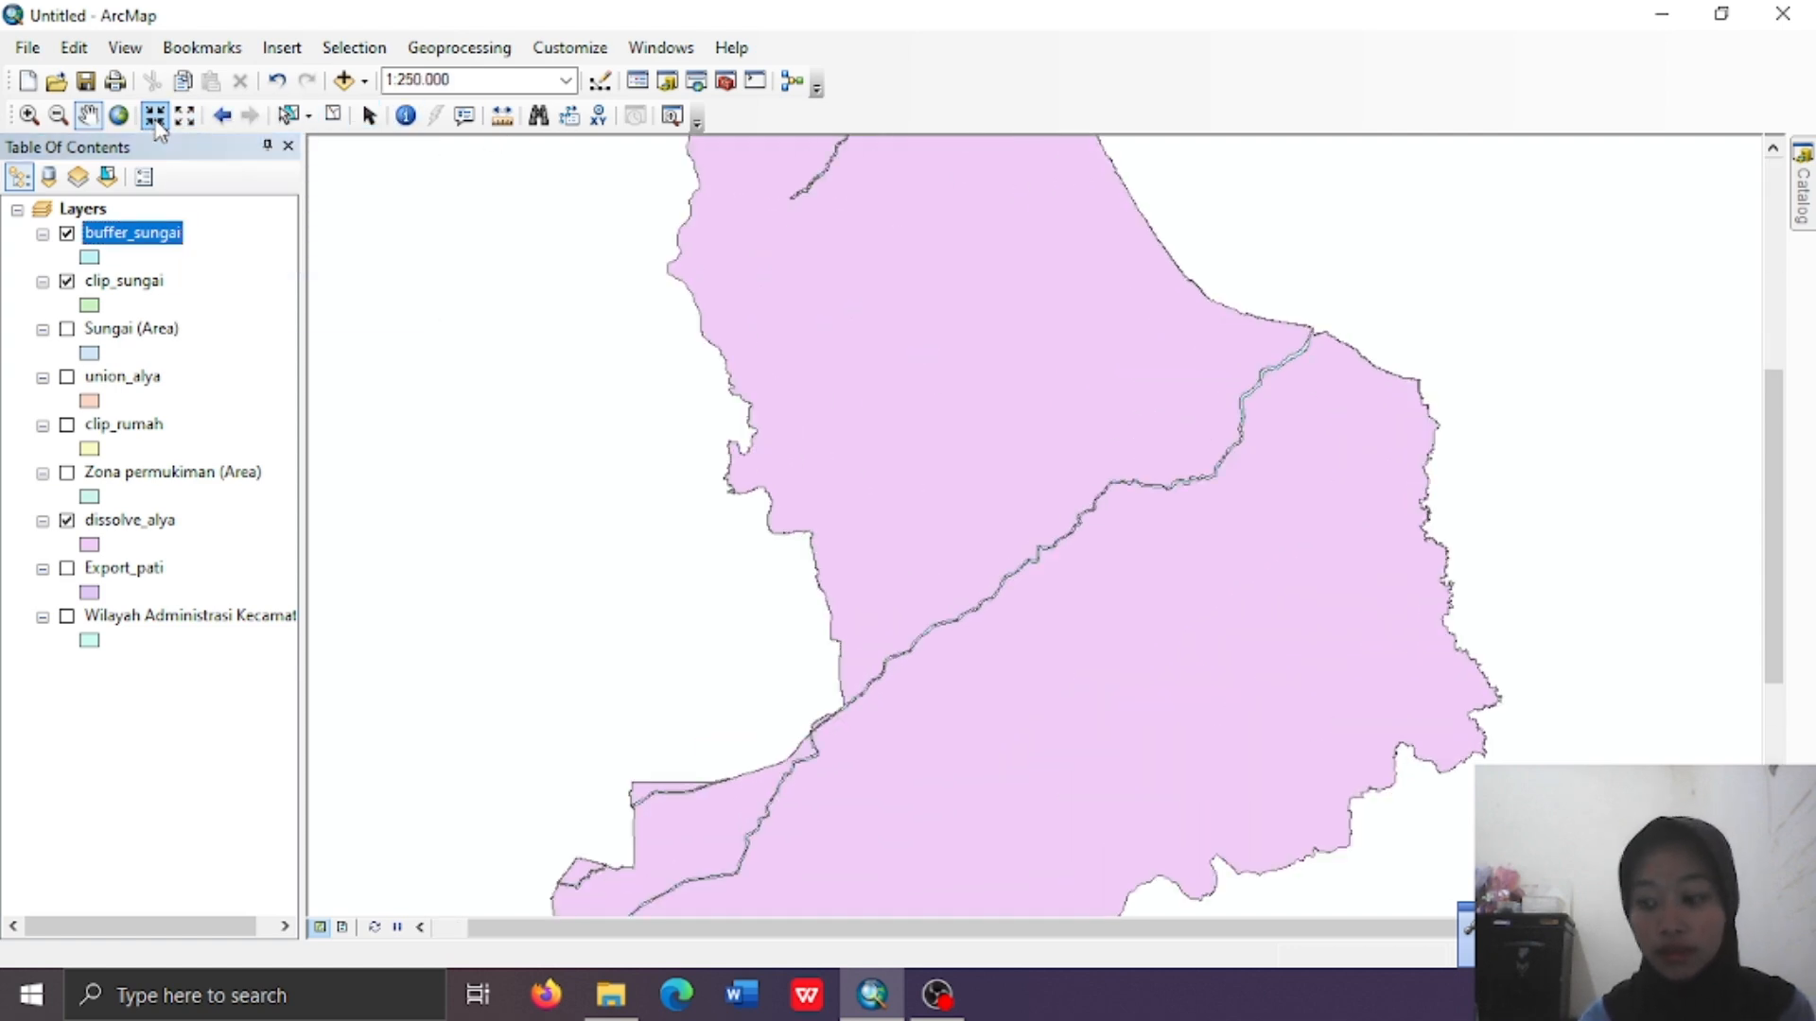
click(156, 122)
click(156, 122)
click(156, 122)
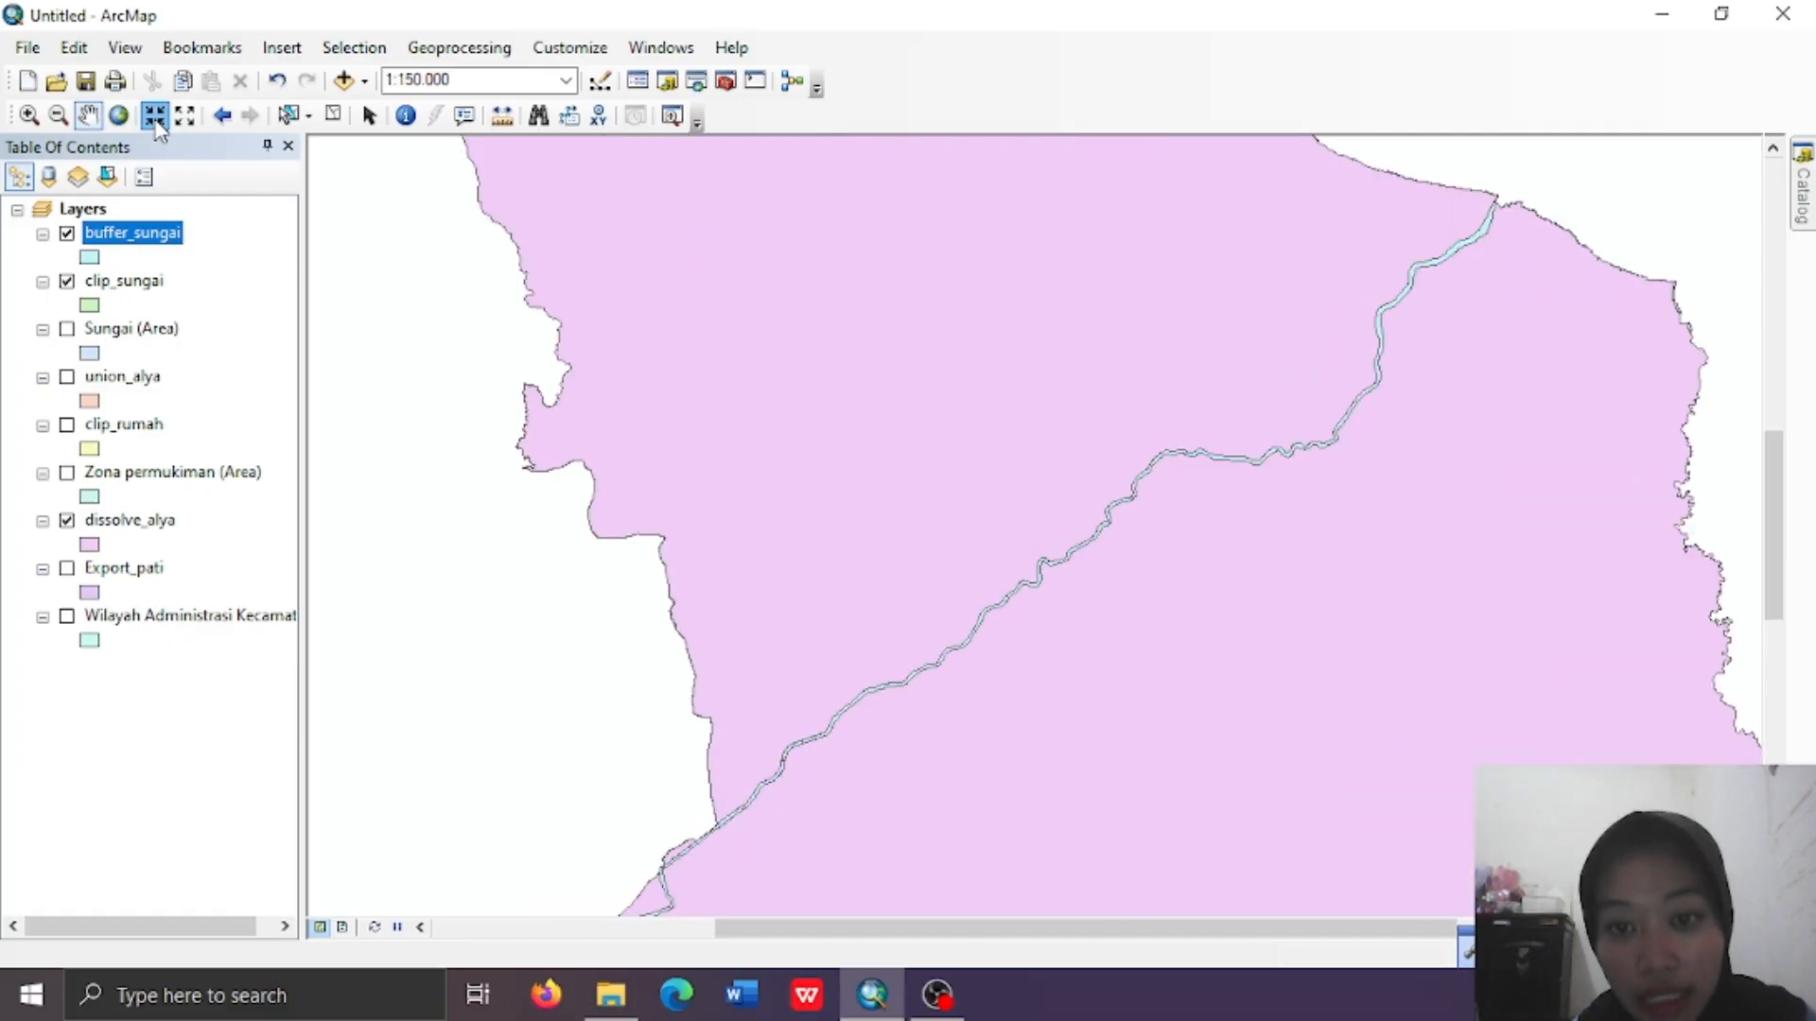
click(156, 122)
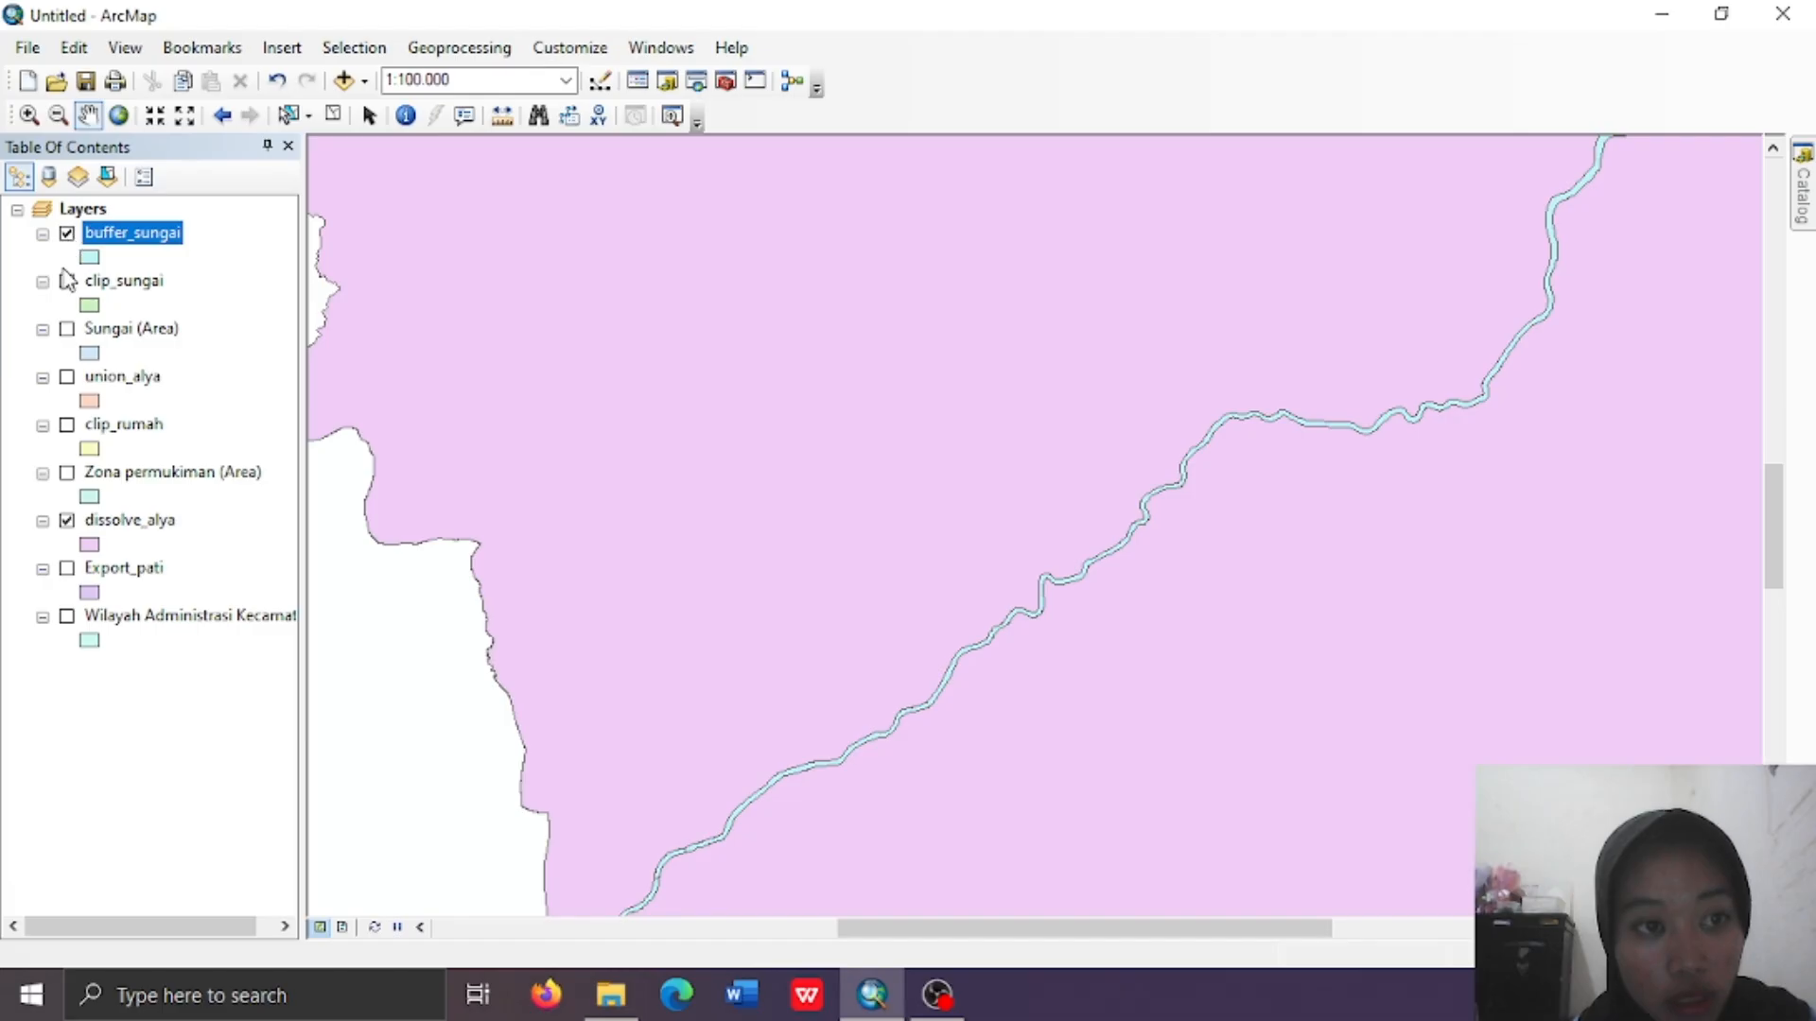
Toggle buffer_sungai to compare it with clip_sungai, leaving the buffer layer displayed
click(68, 234)
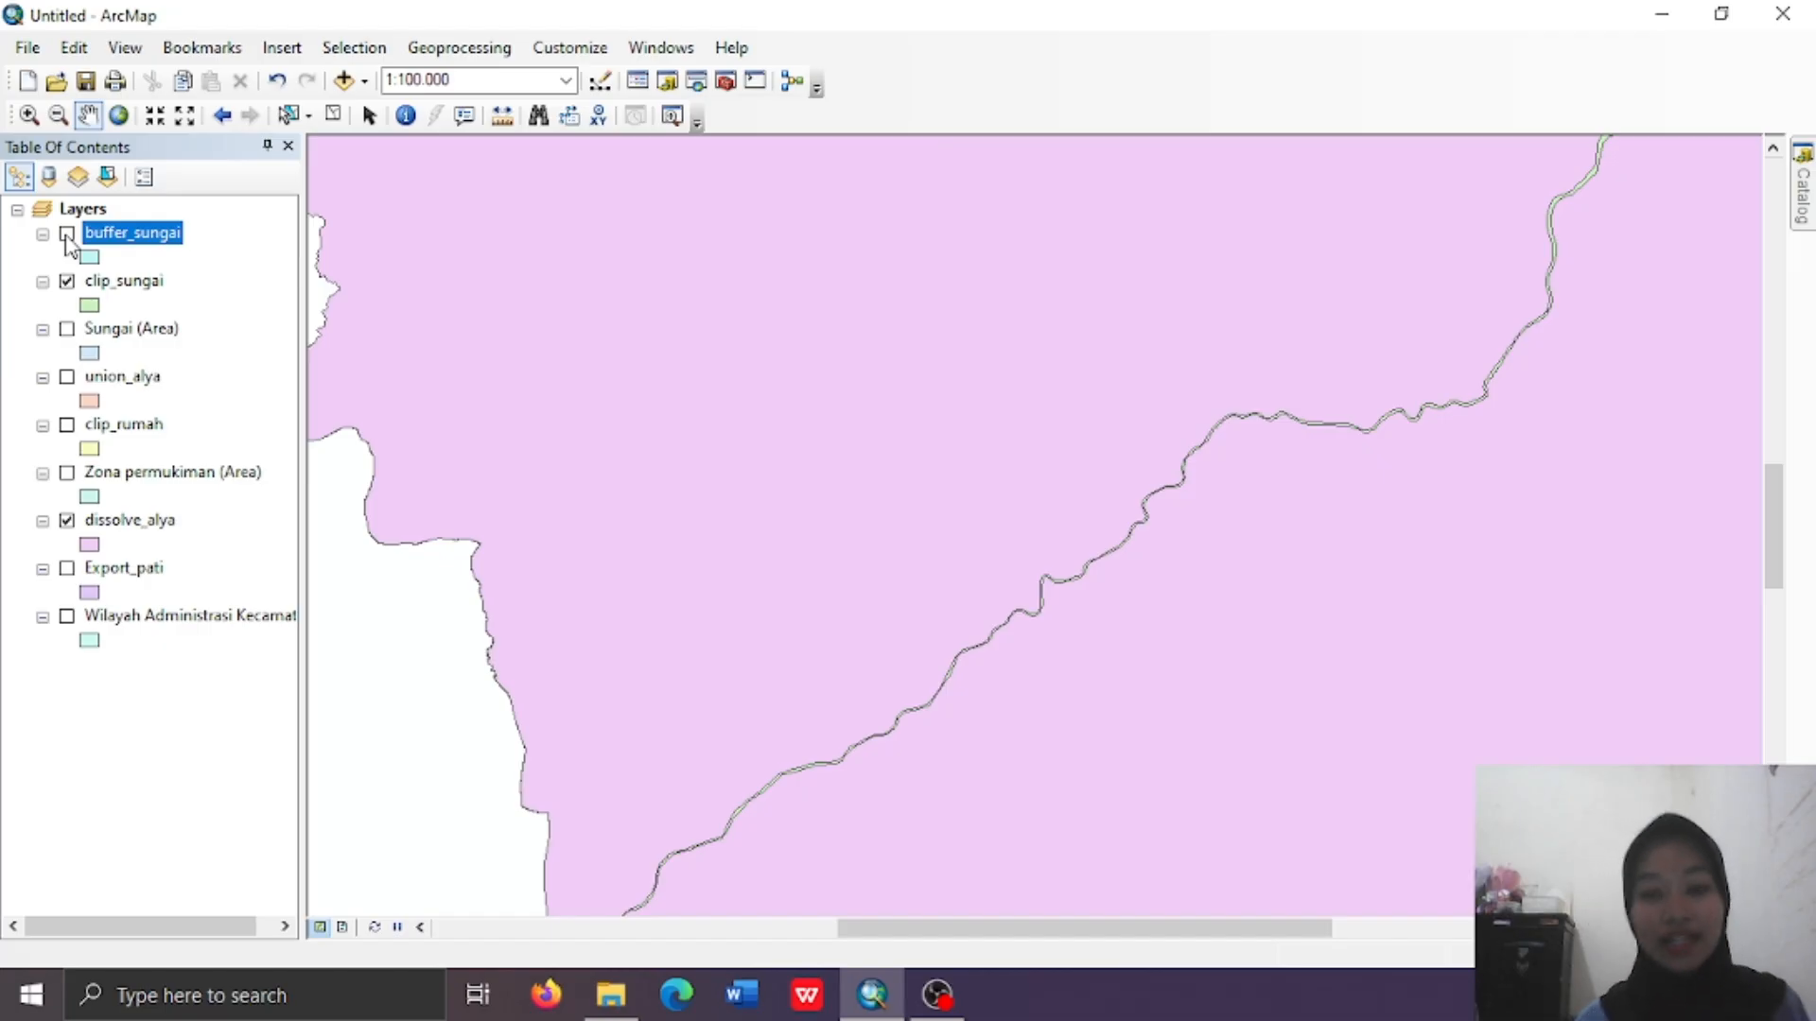
click(68, 236)
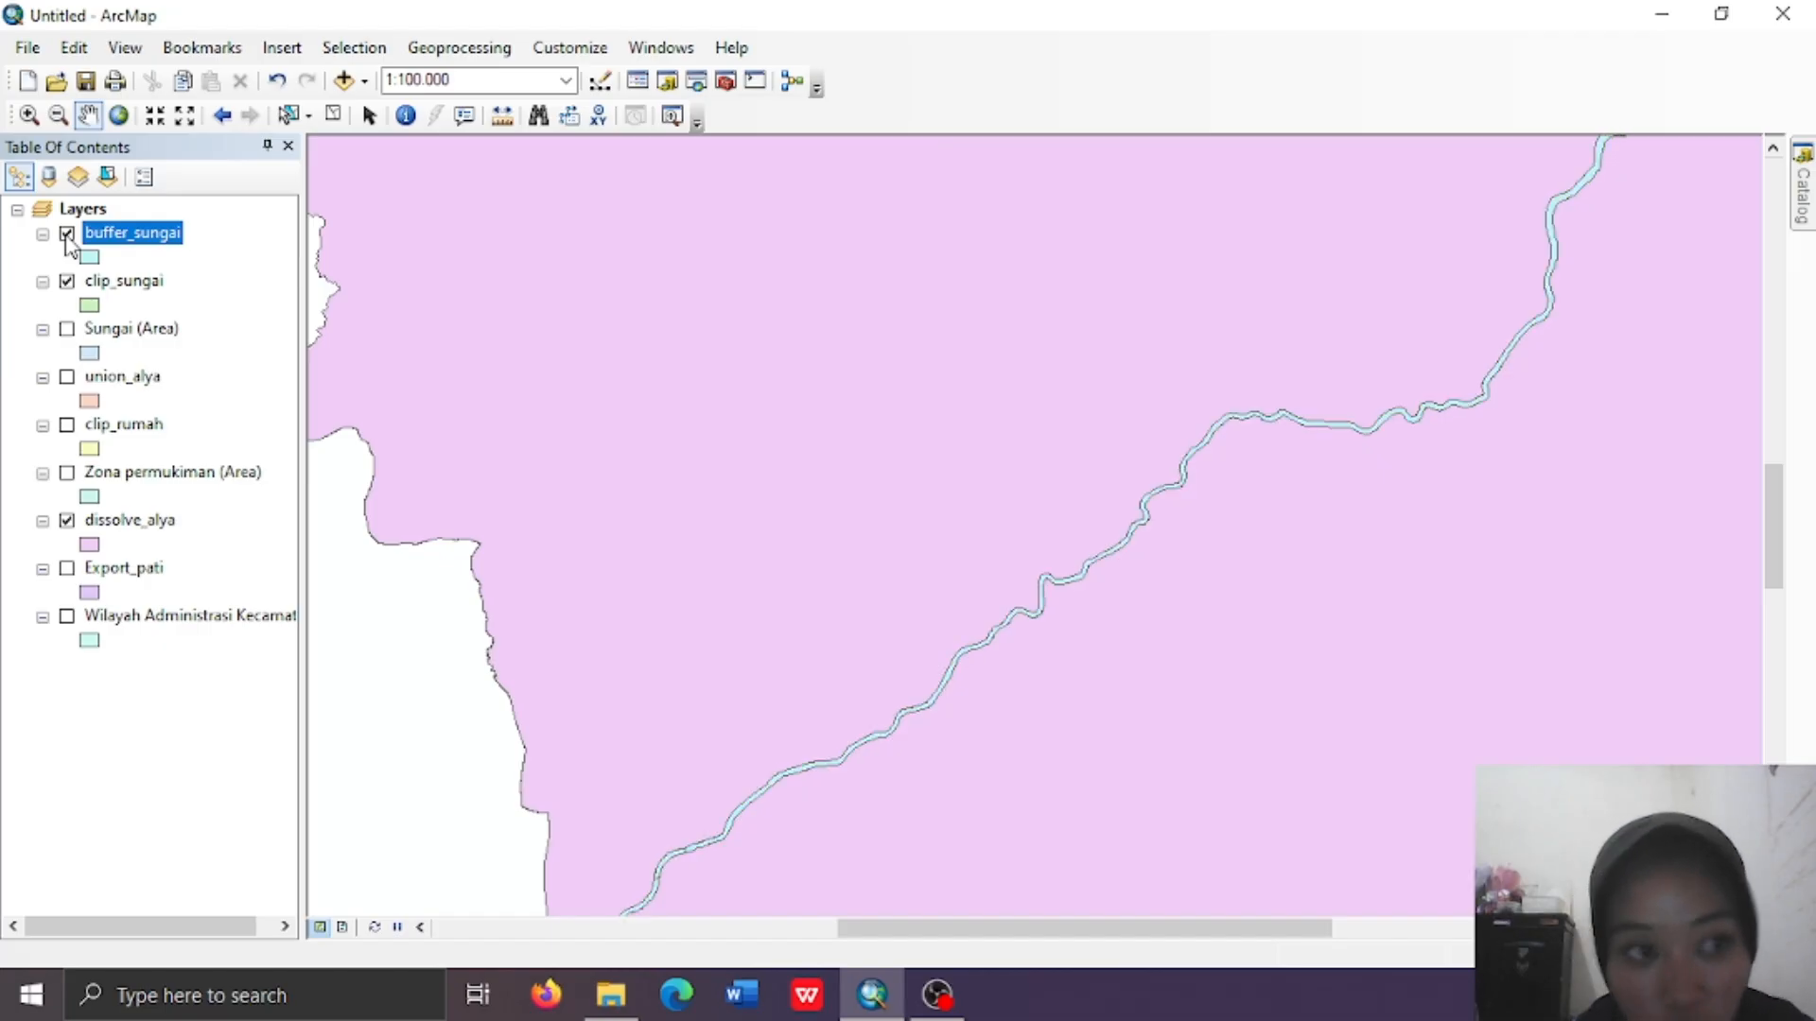
click(68, 235)
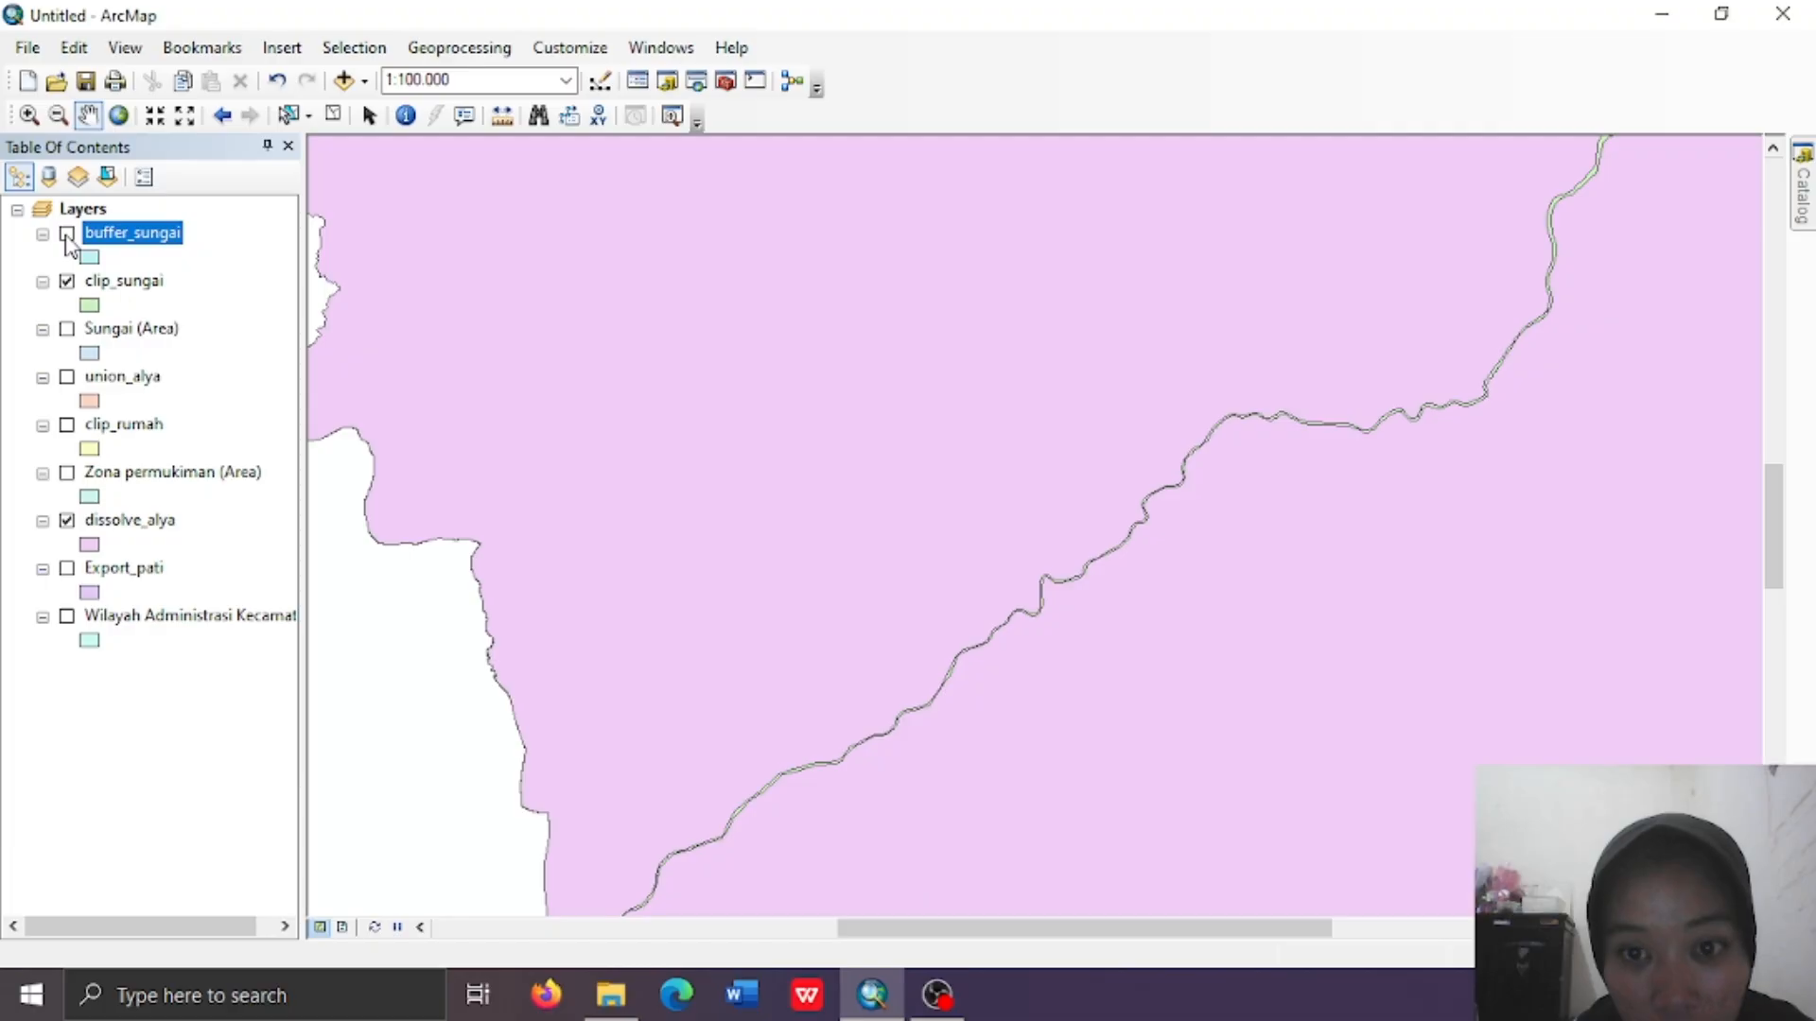
click(68, 237)
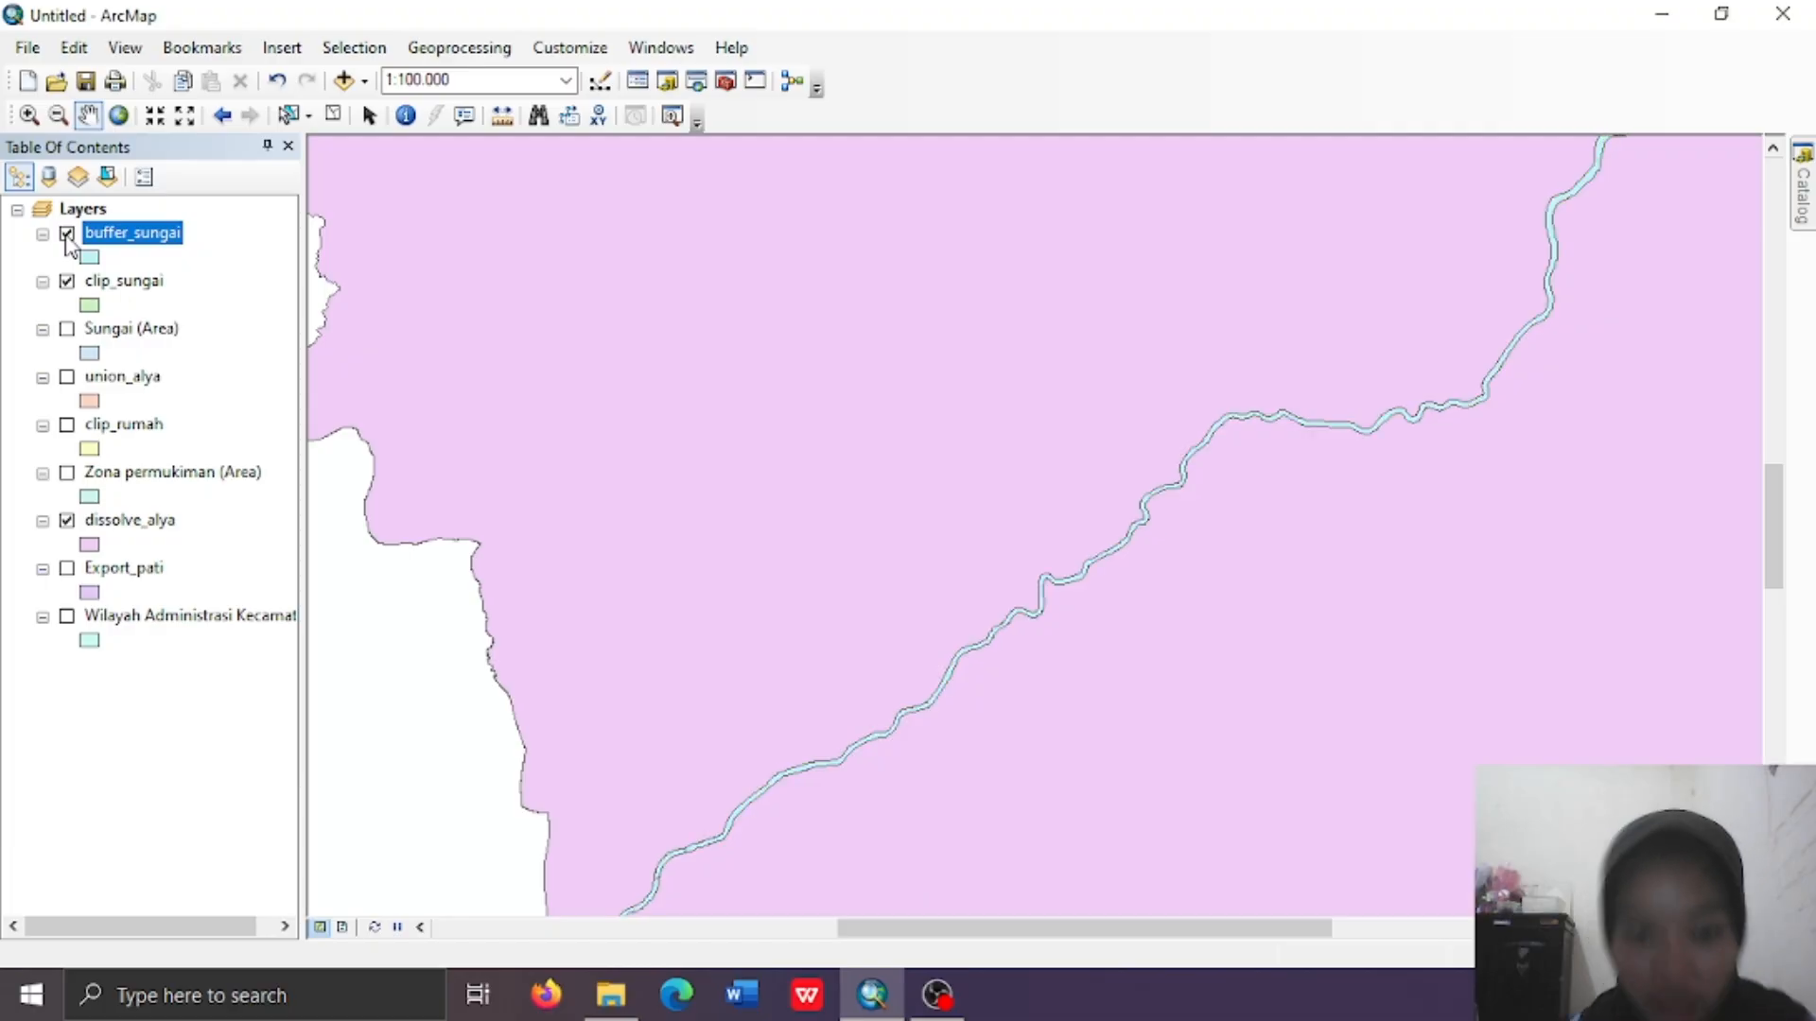
click(154, 117)
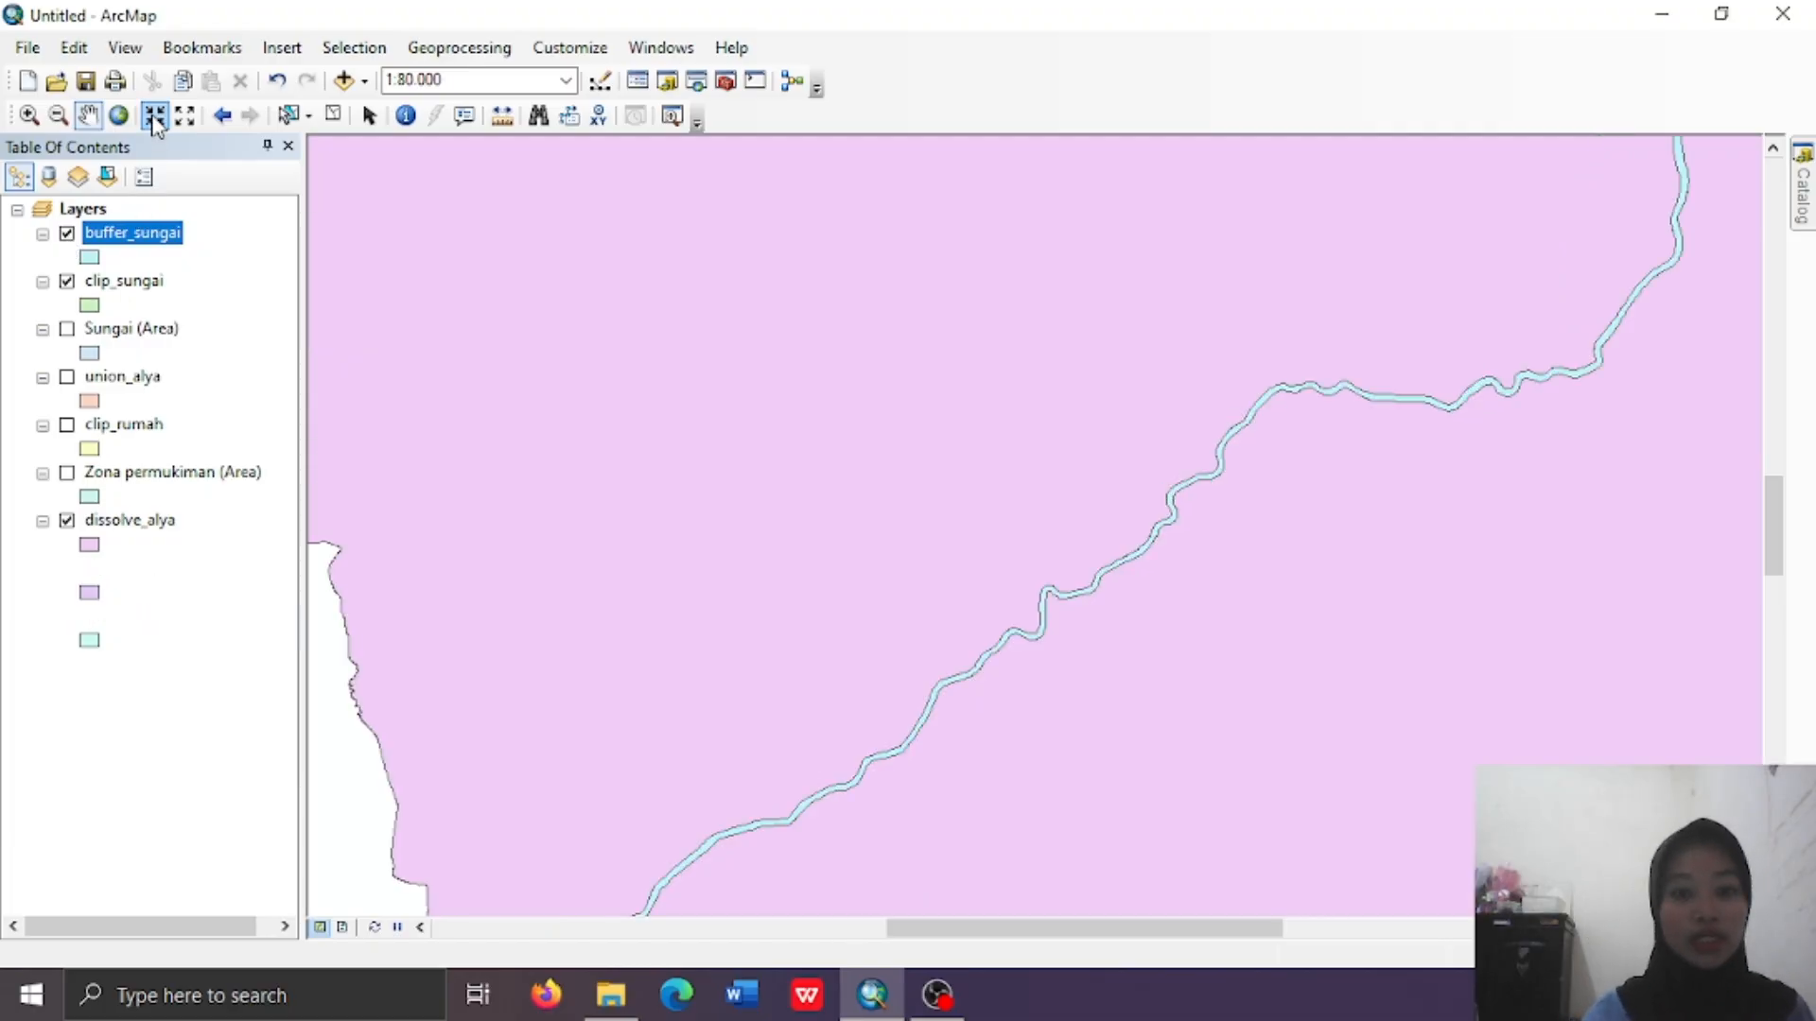
click(183, 115)
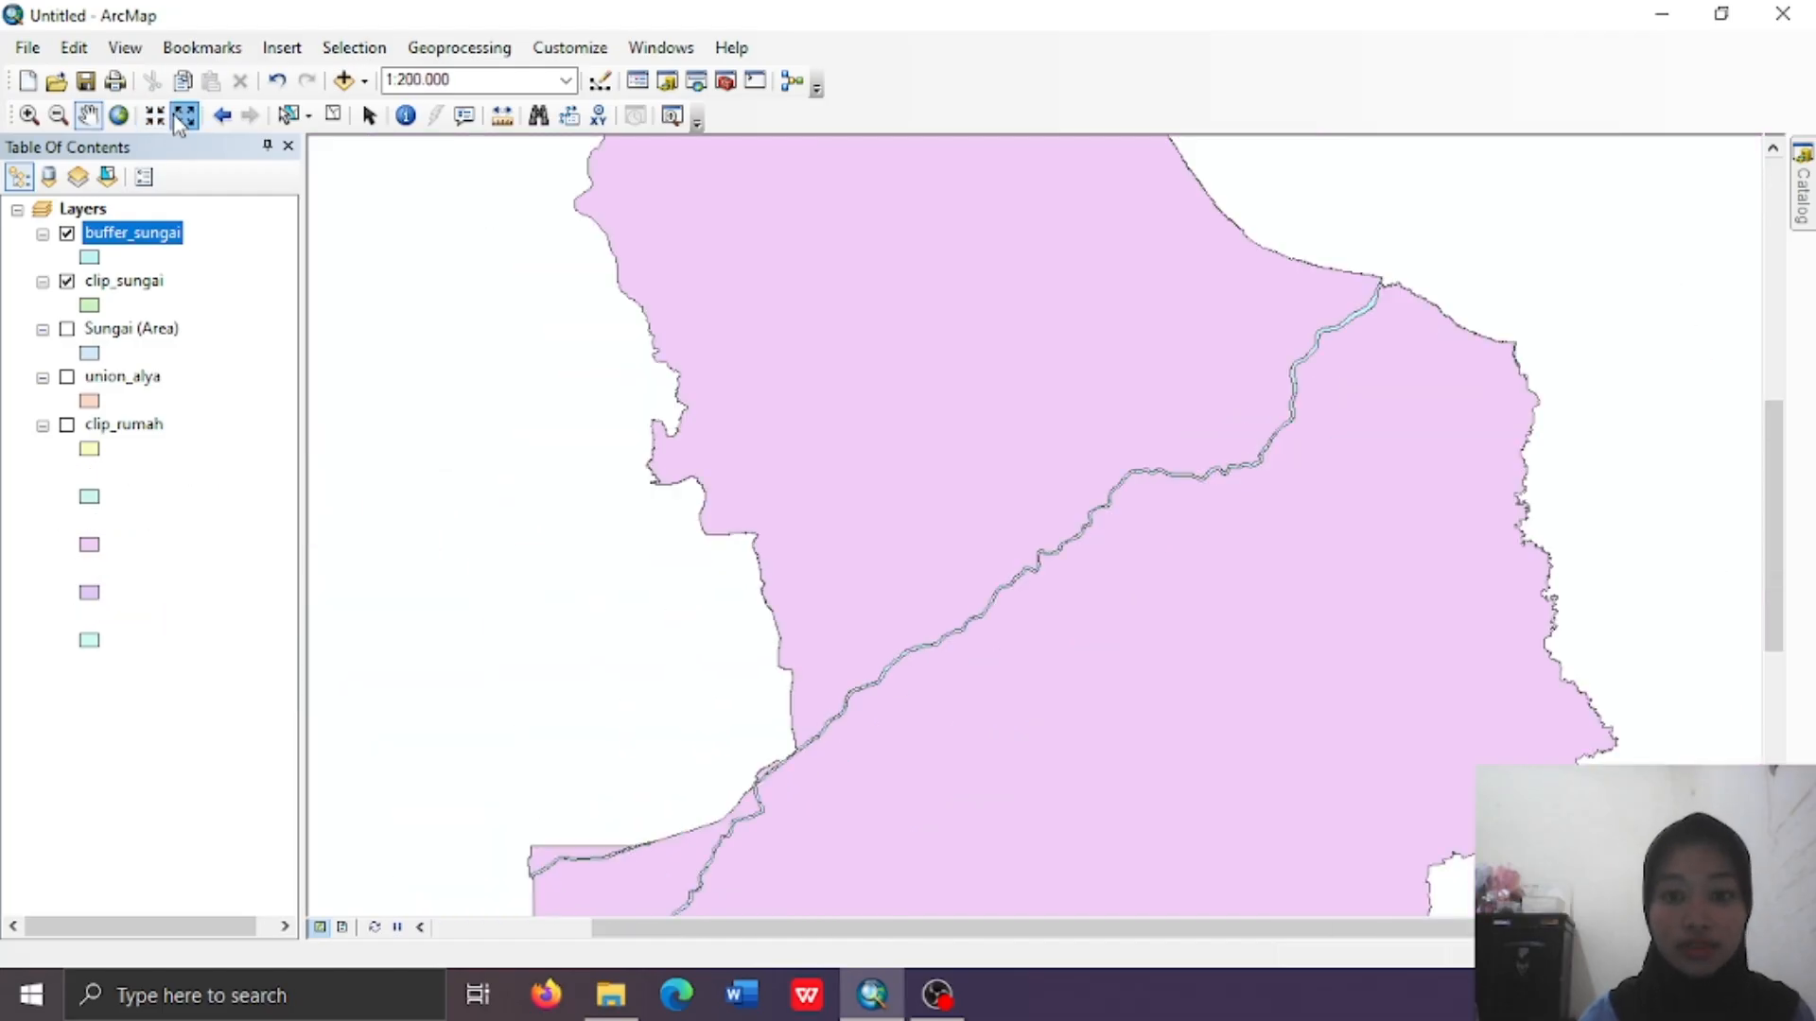
click(182, 115)
click(183, 116)
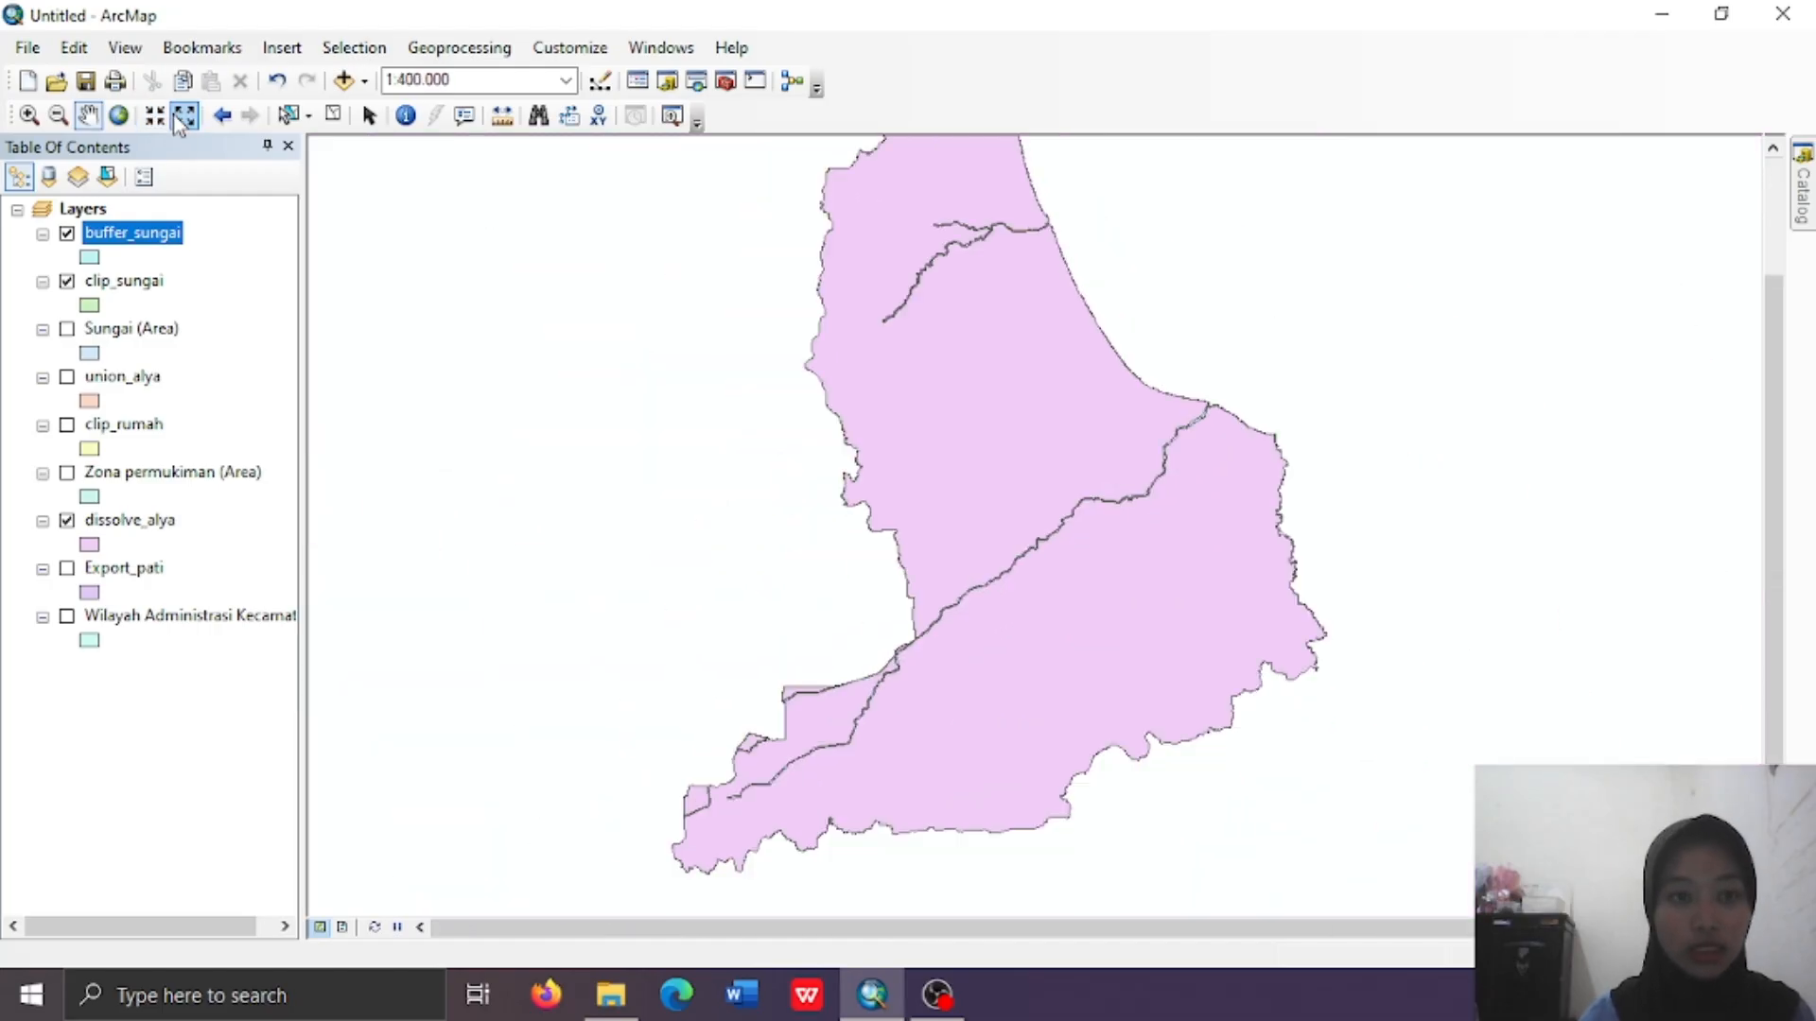
mouse_move(1783, 450)
mouse_down()
mouse_move(1782, 338)
mouse_move(1780, 416)
mouse_up()
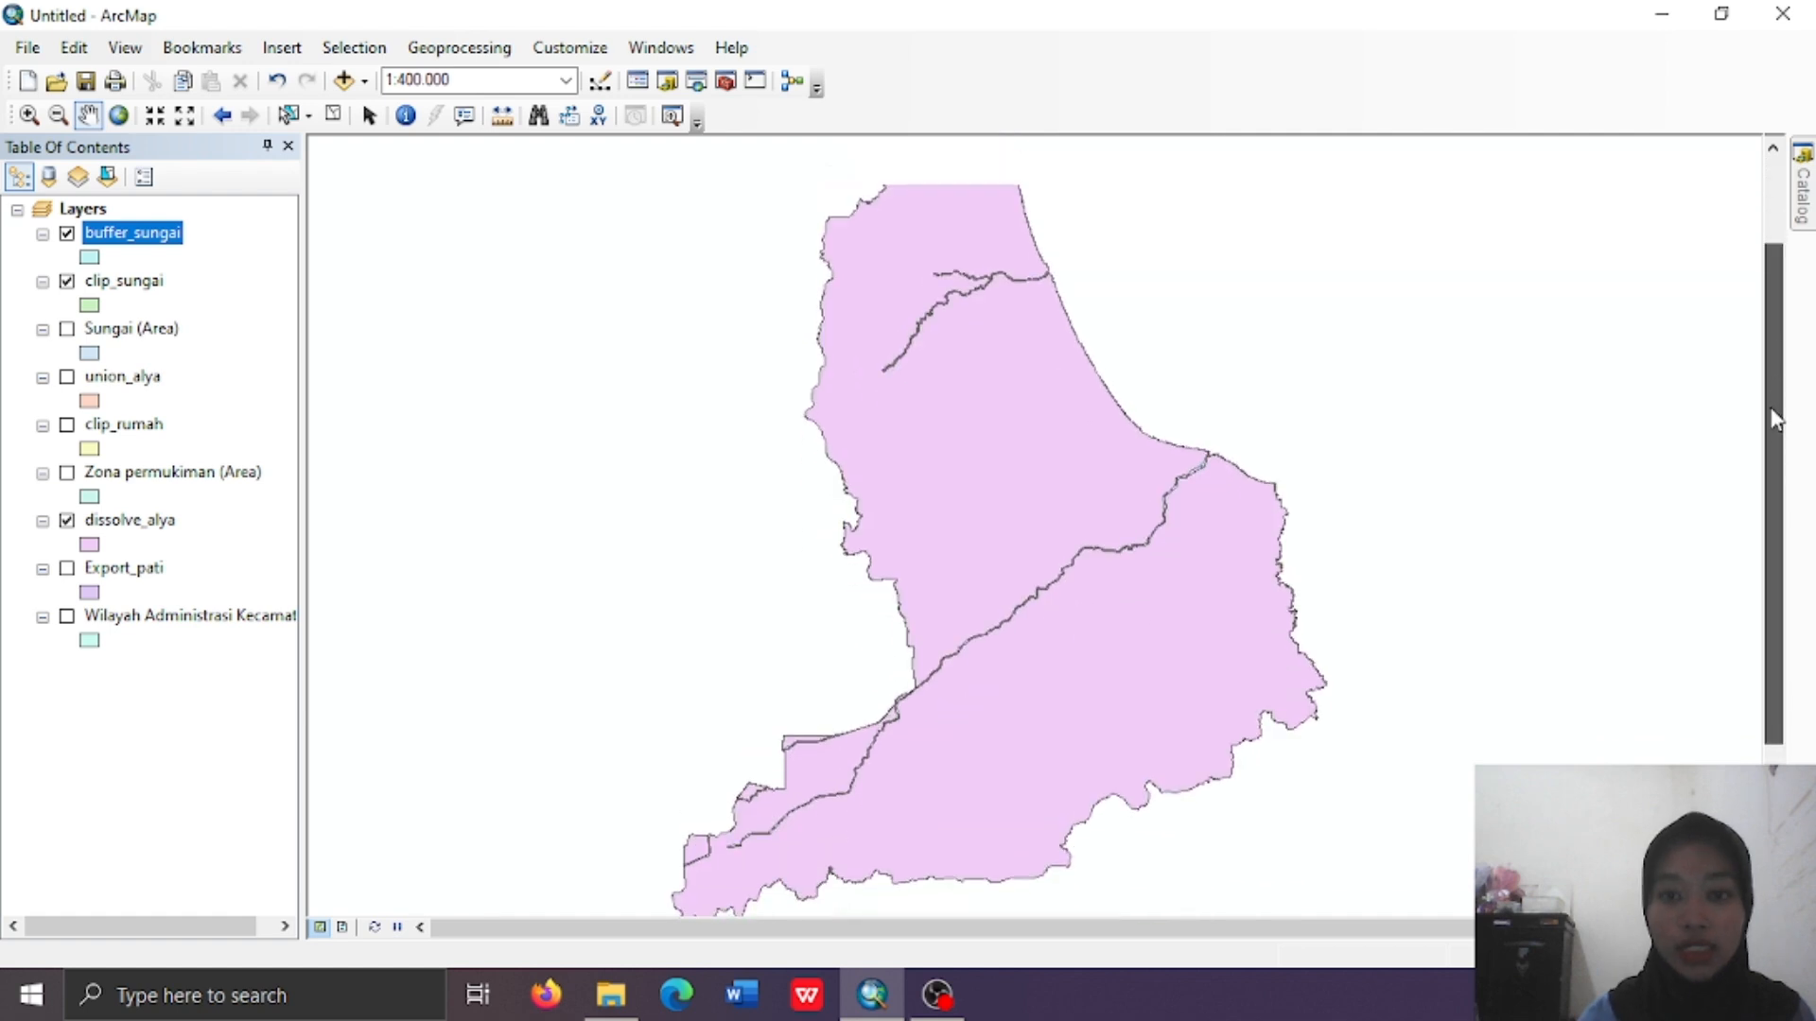
Set up a Merge with dissolve_alya and union_alya as the input datasets
click(440, 50)
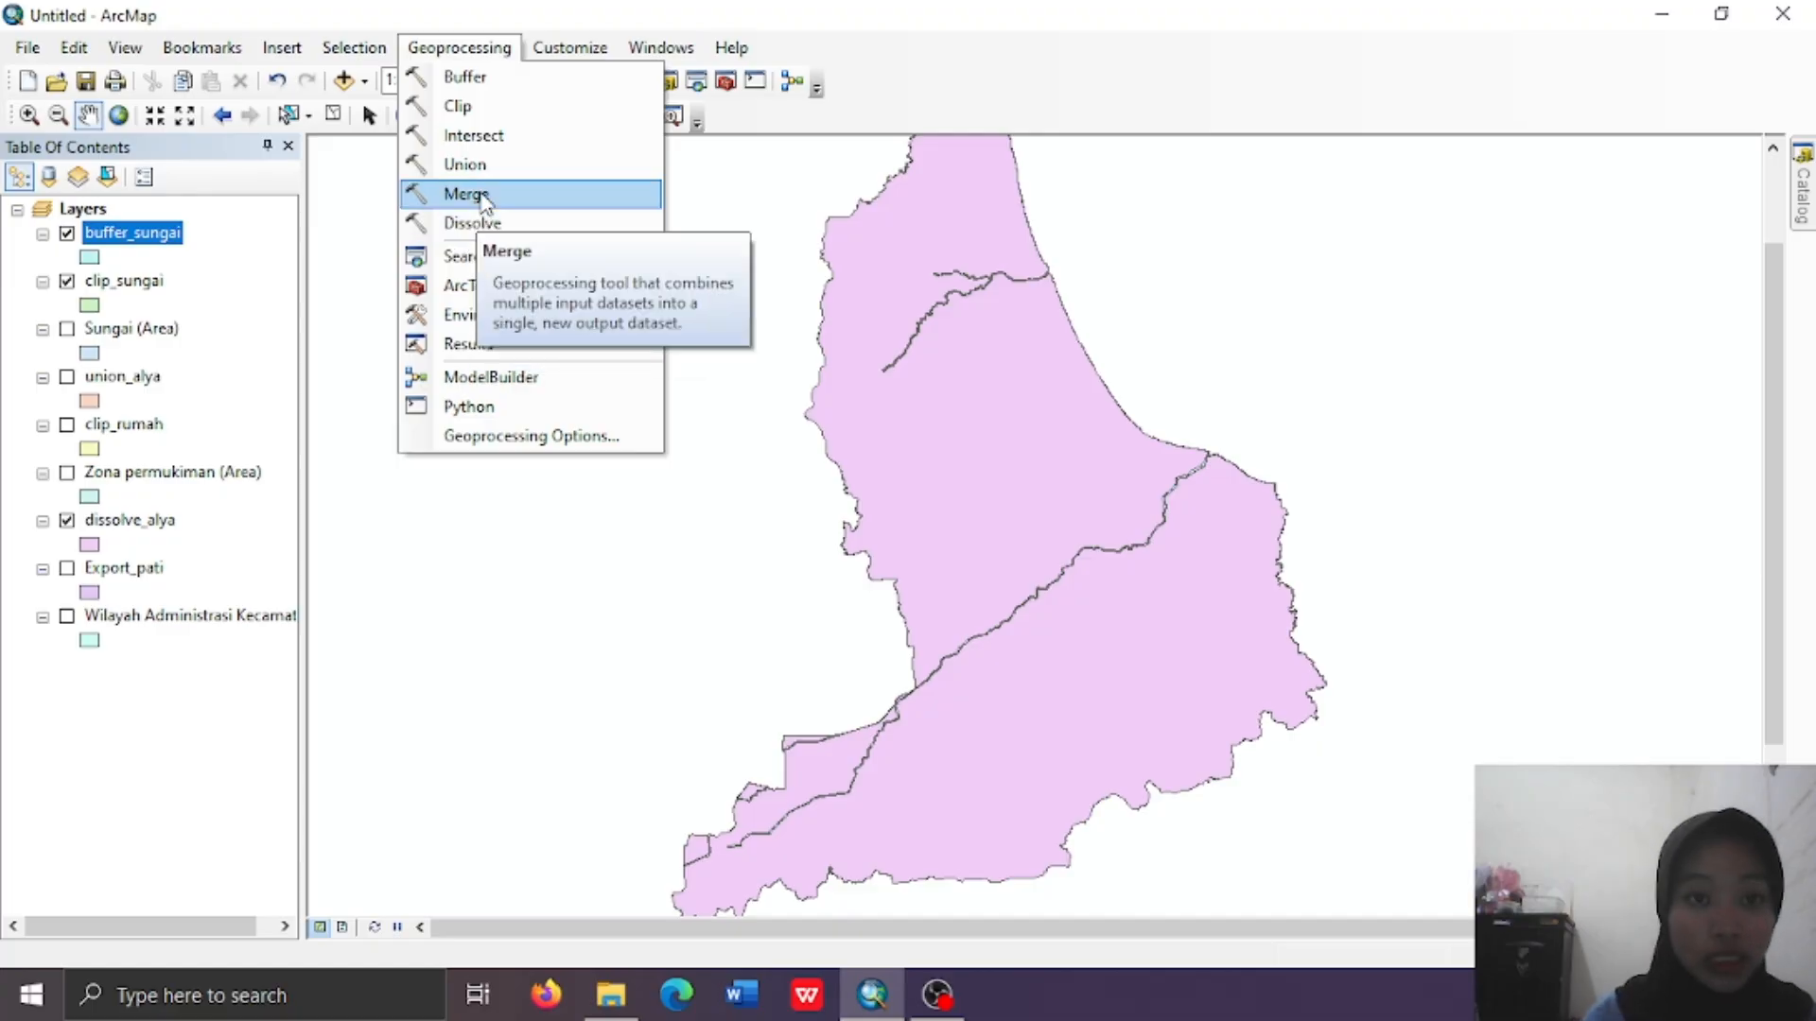
click(484, 199)
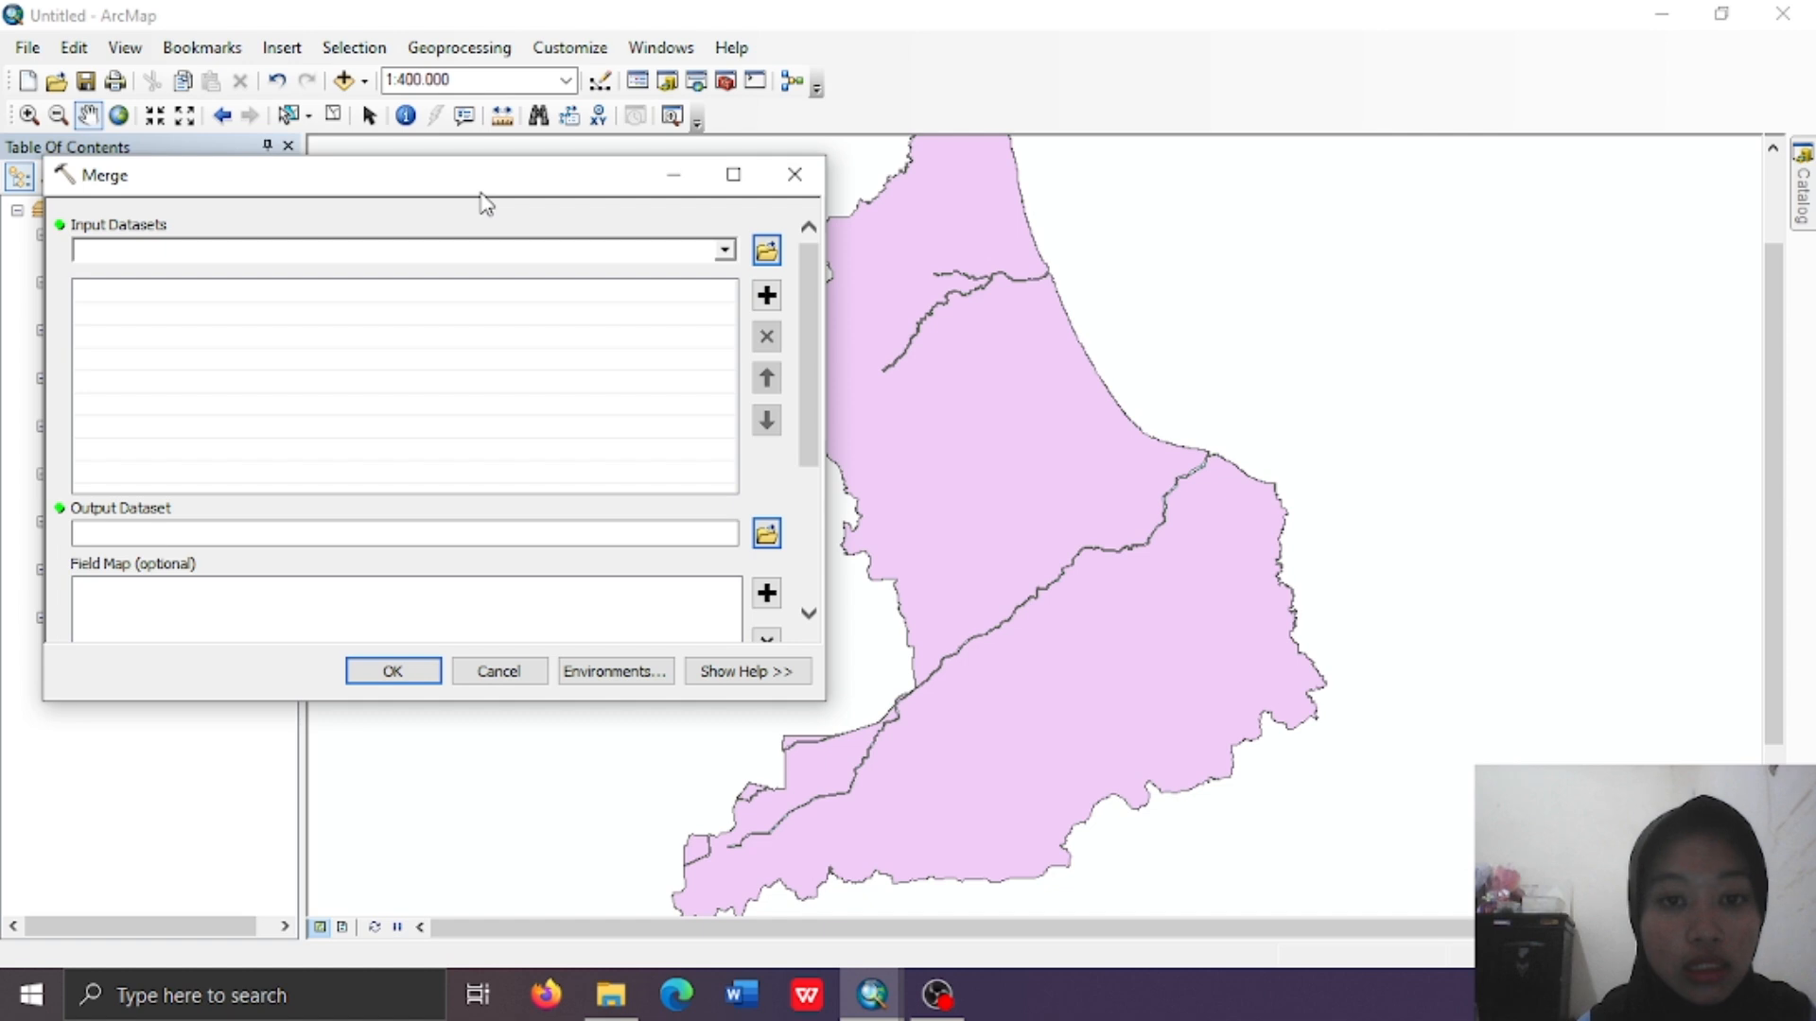
click(725, 251)
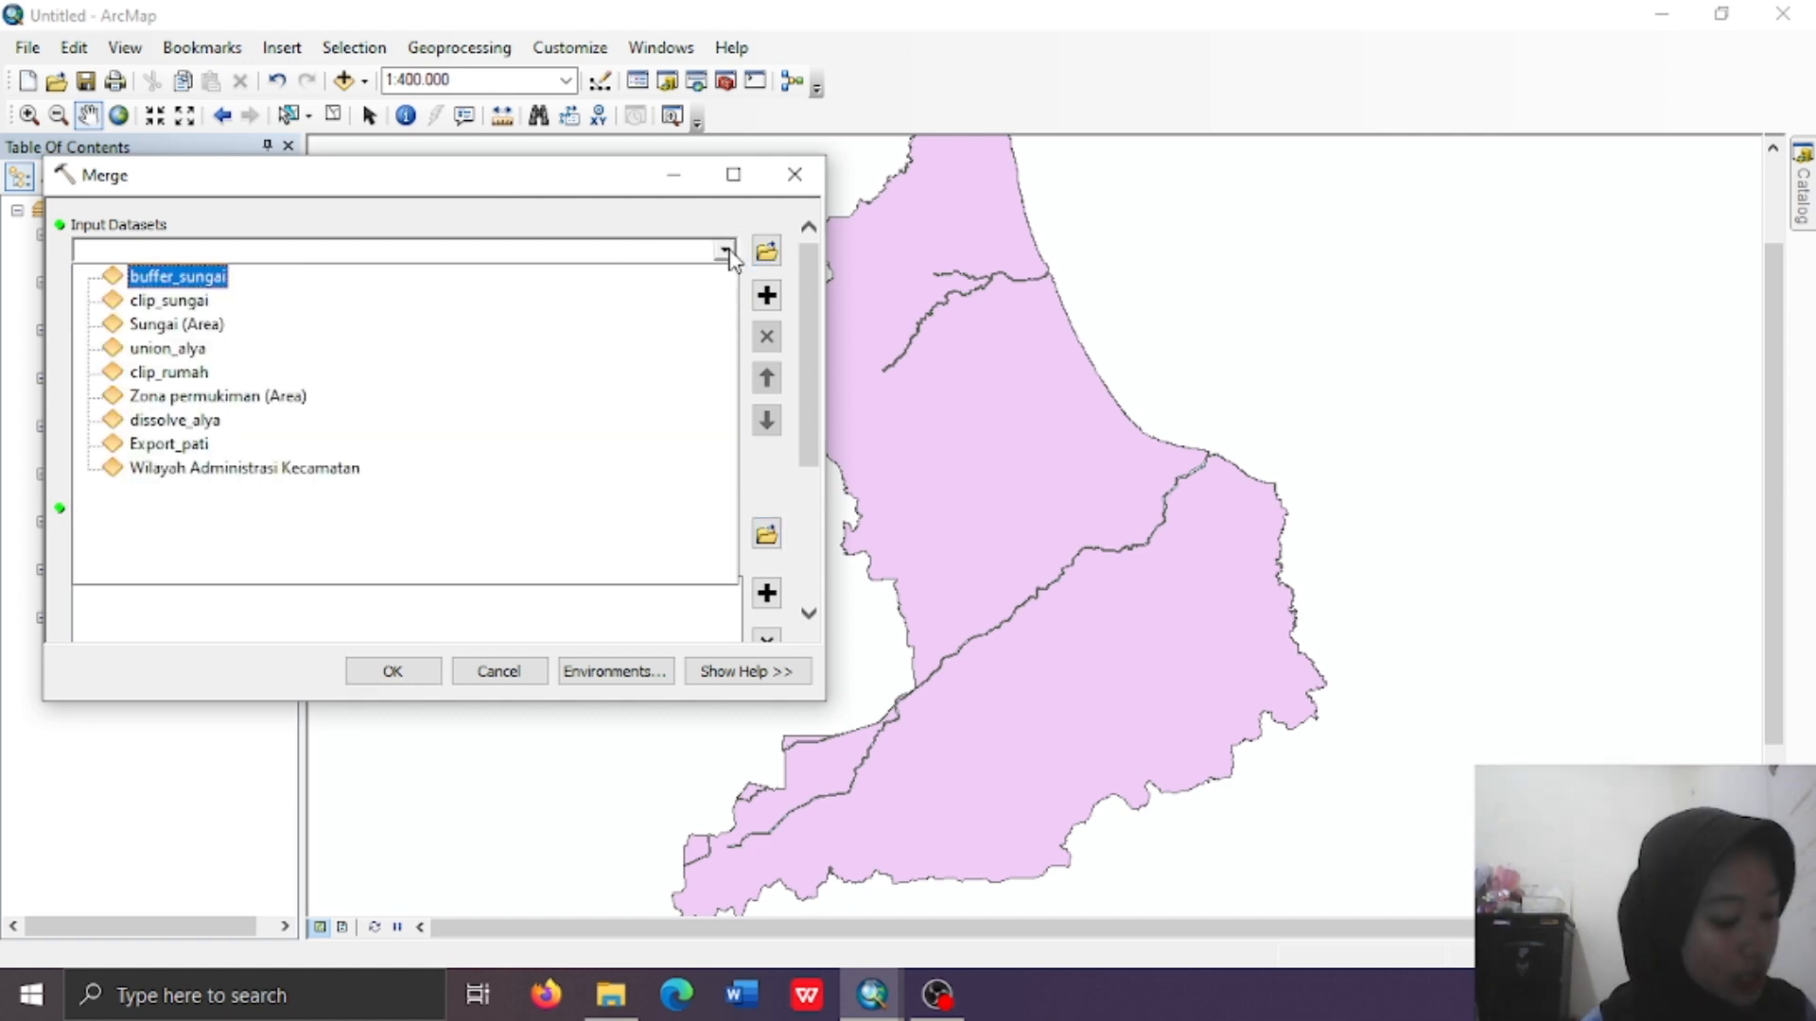
click(189, 421)
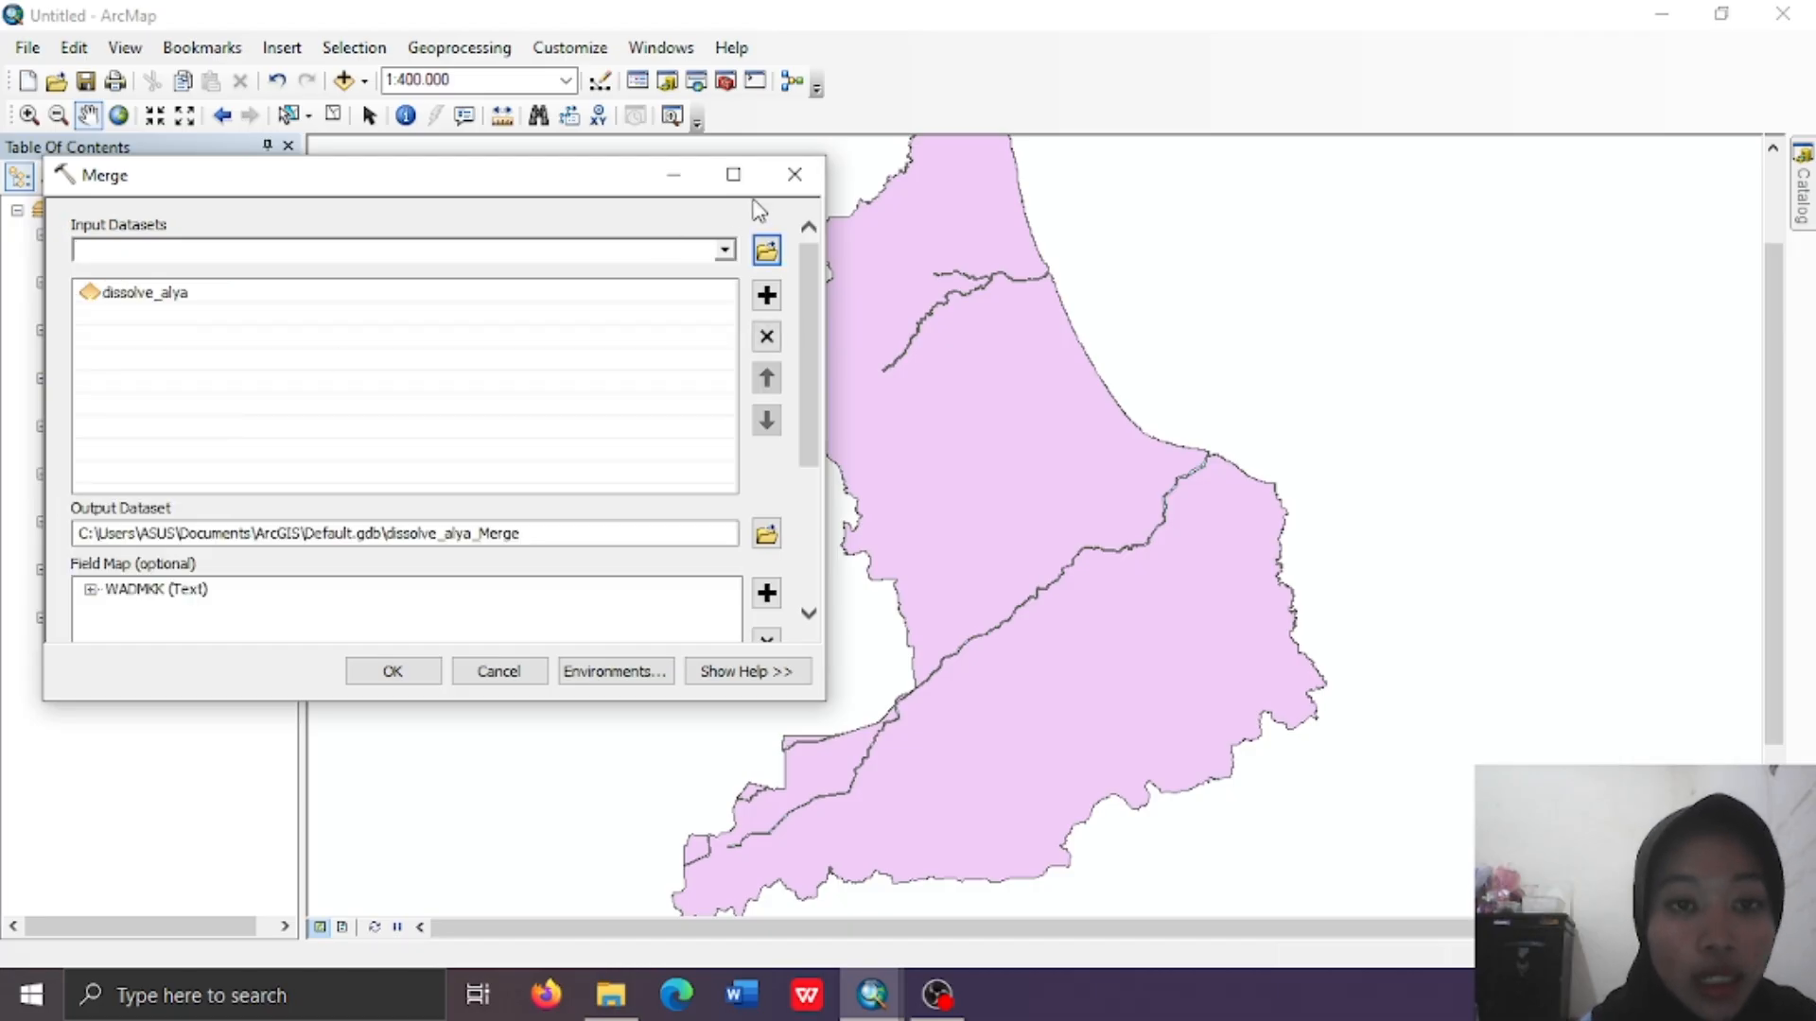
click(725, 253)
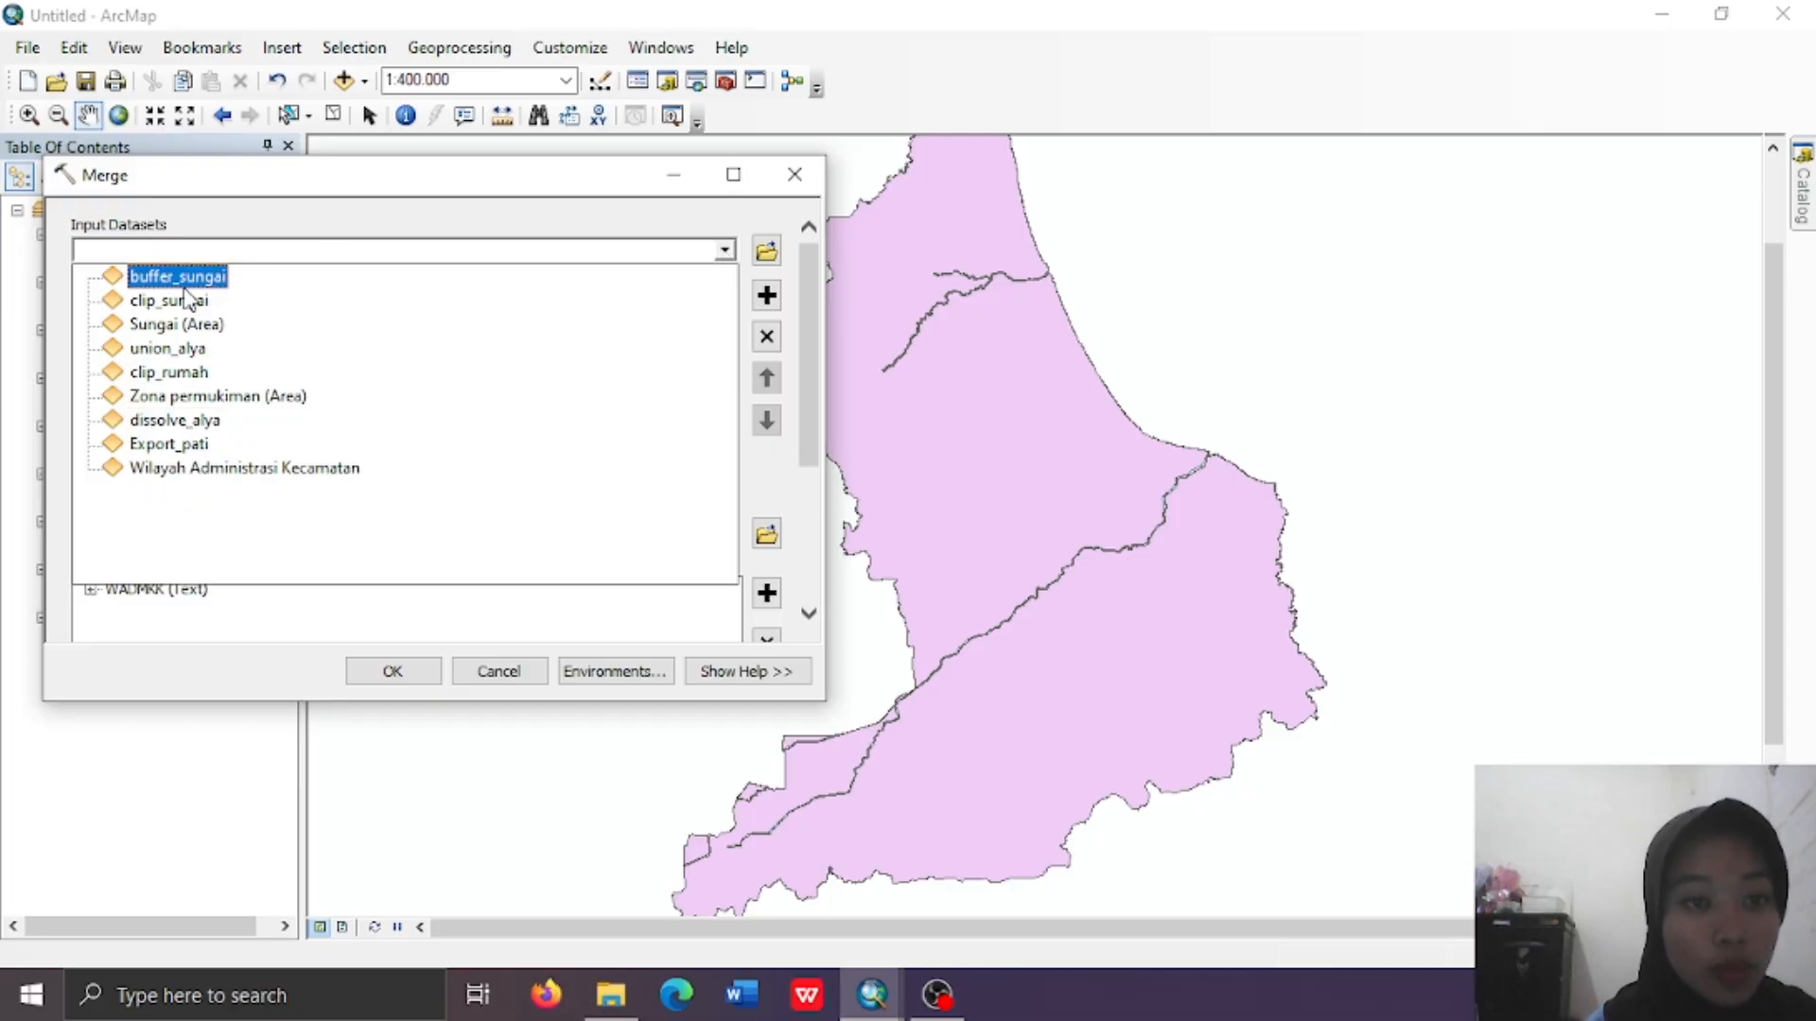
click(169, 351)
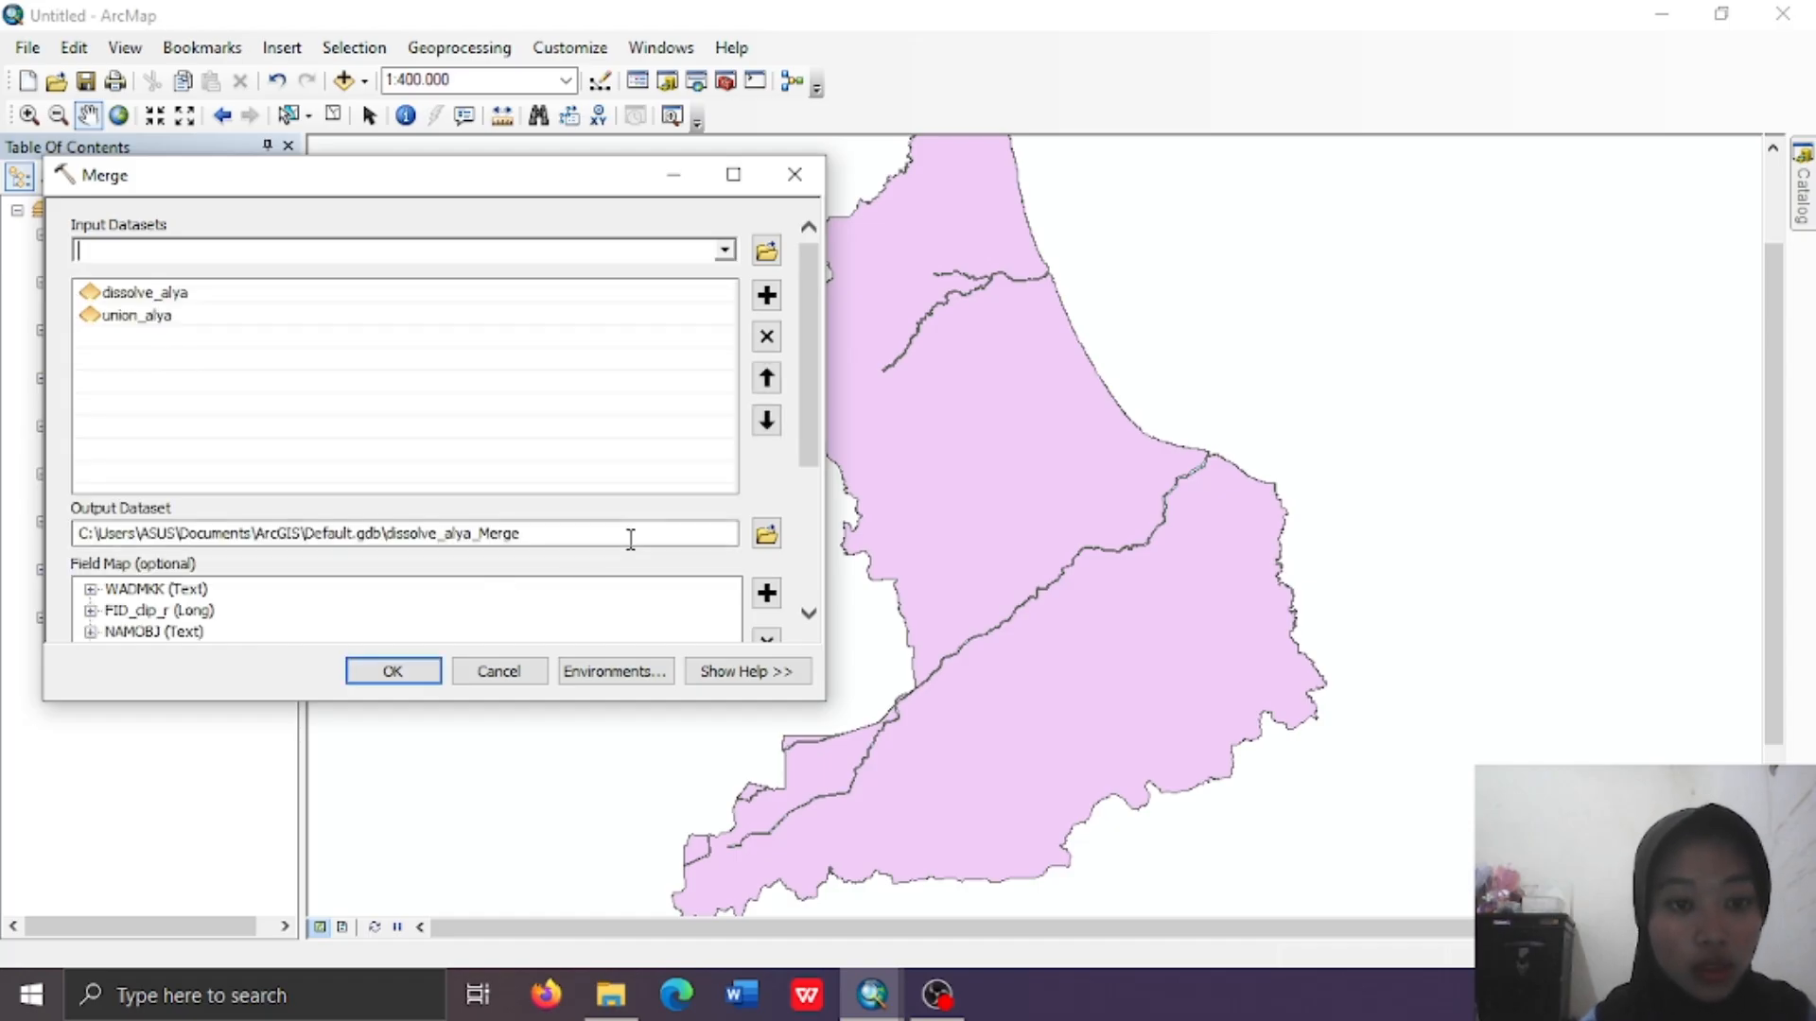
Set the Merge output dataset to merge_alya in the DATA PRAKTIKUM M2 folder
click(766, 536)
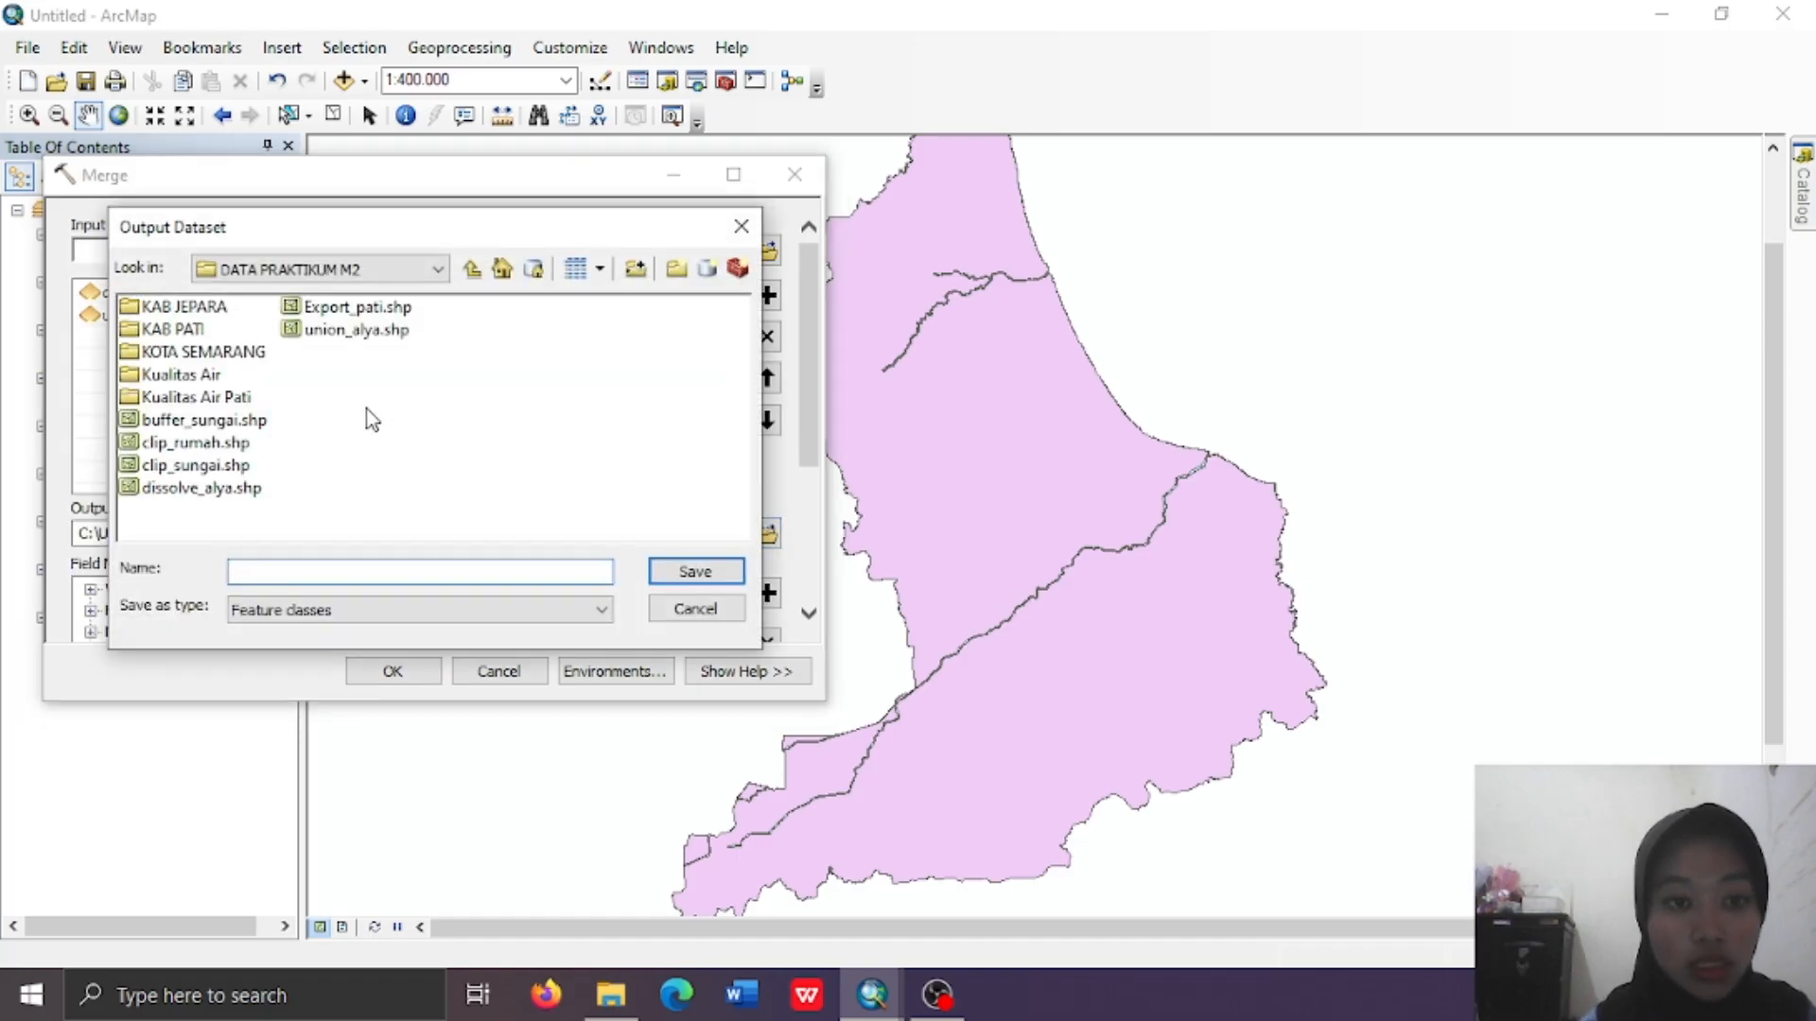
text(merge)
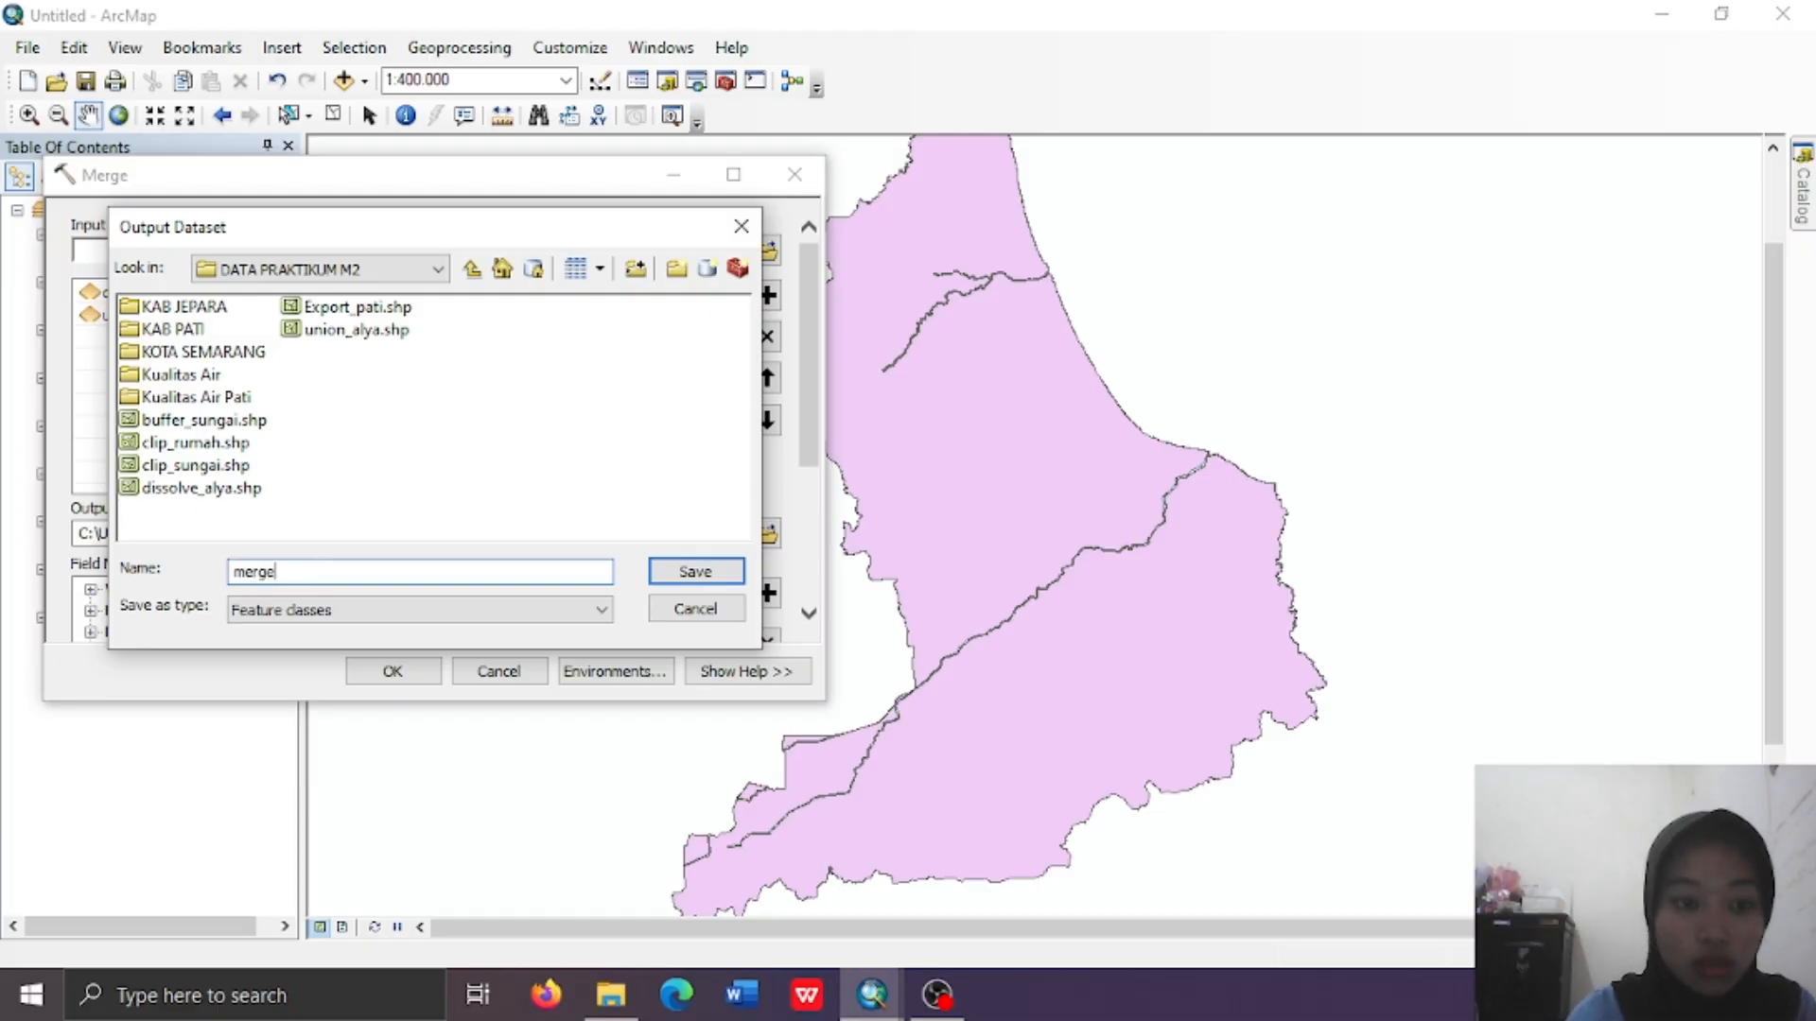
text(_alya)
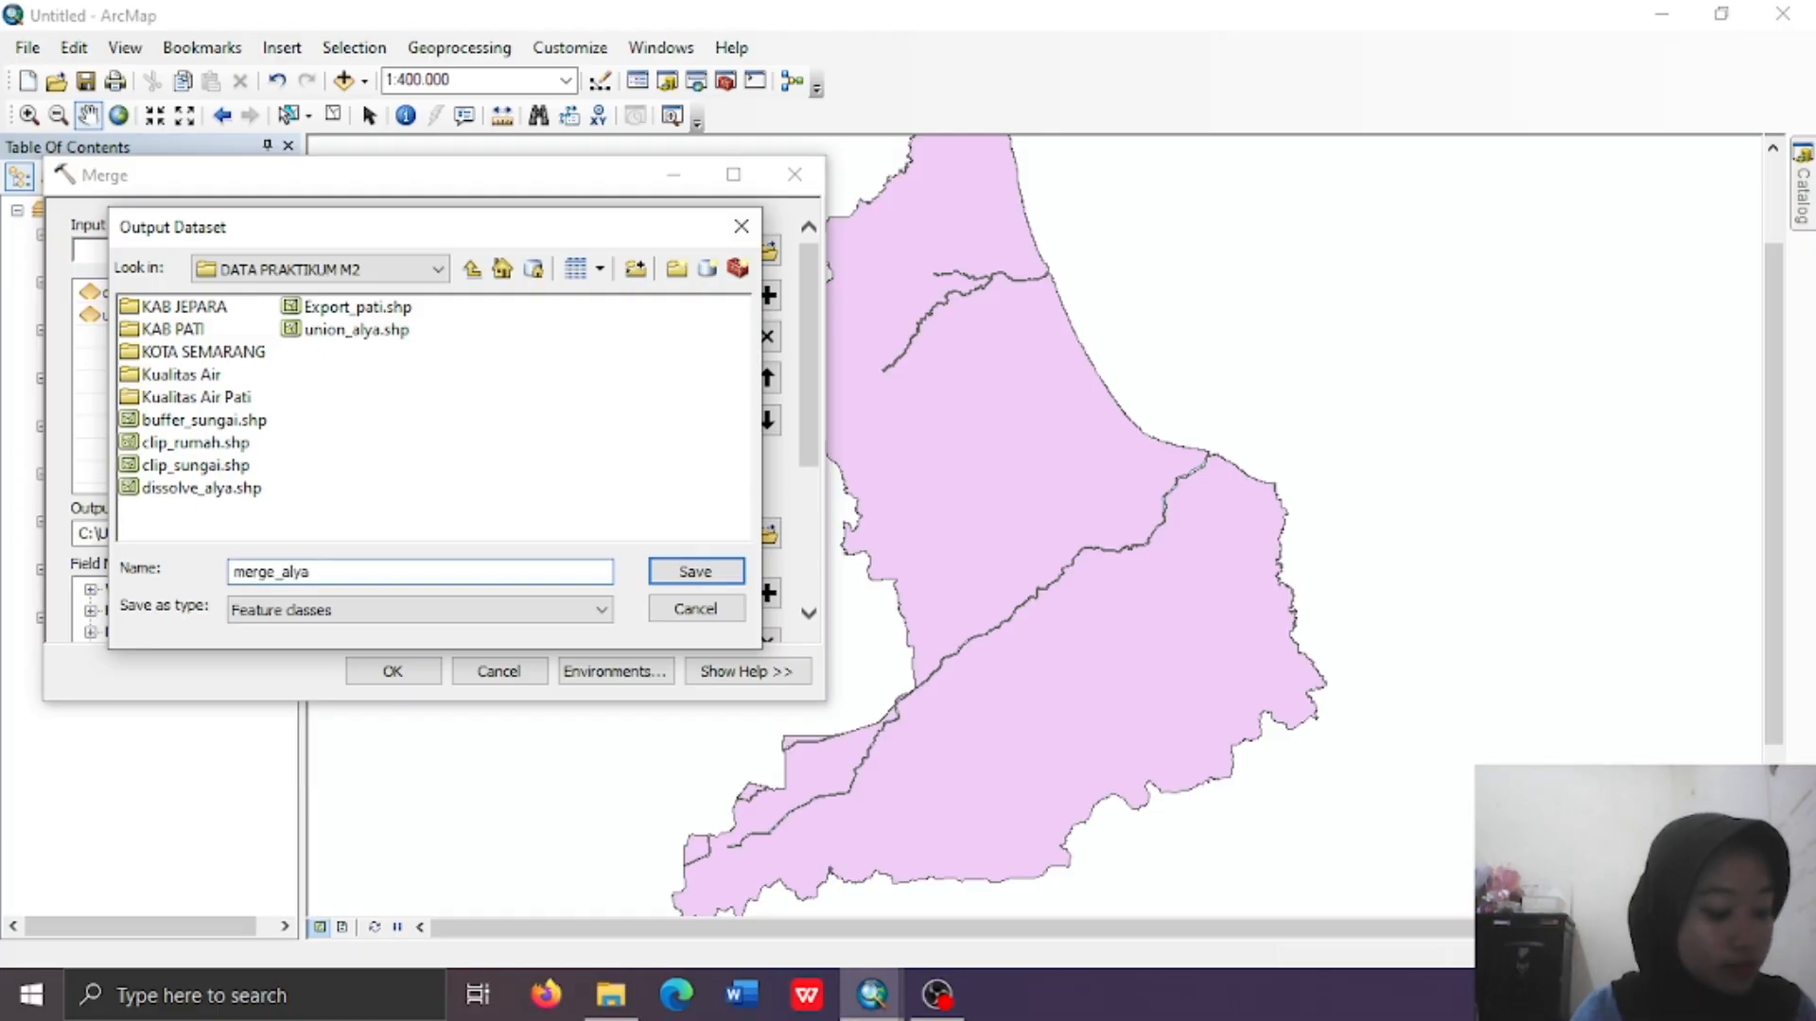
click(698, 572)
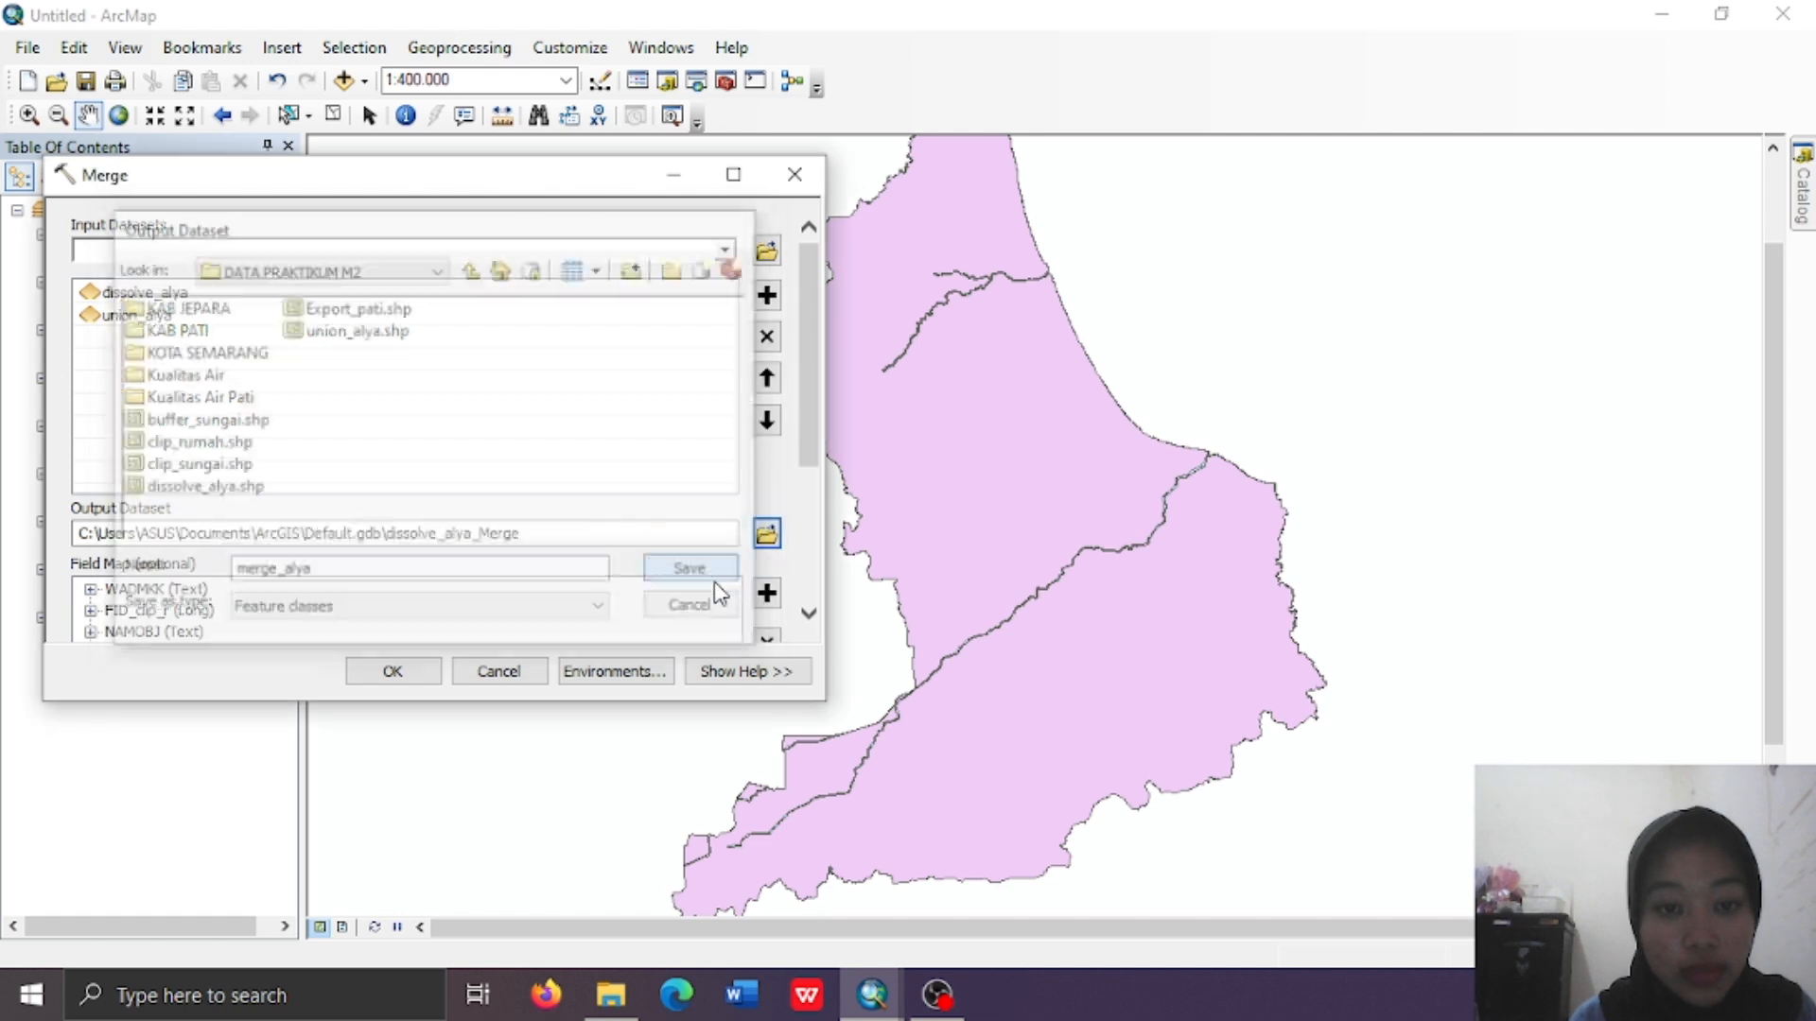
Run the Merge to create merge_alya, and hide the clip_sungai, buffer_sungai and dissolve_alya layers
click(391, 670)
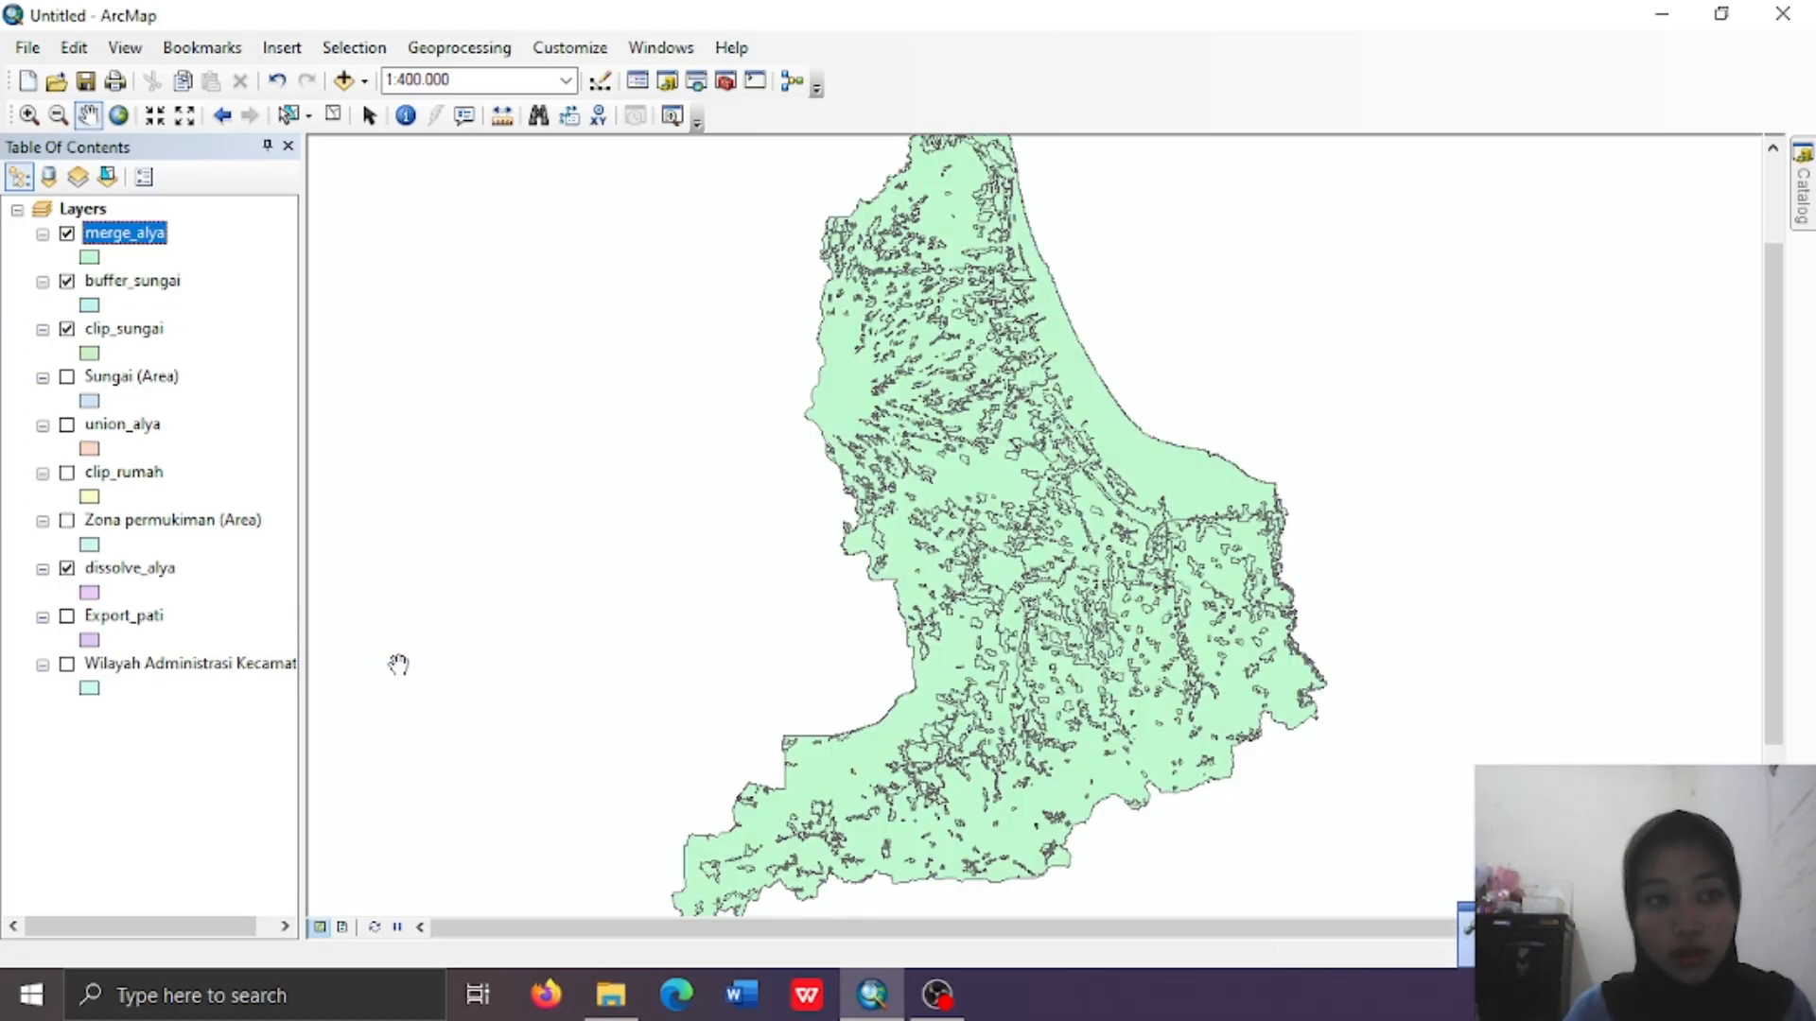
click(67, 329)
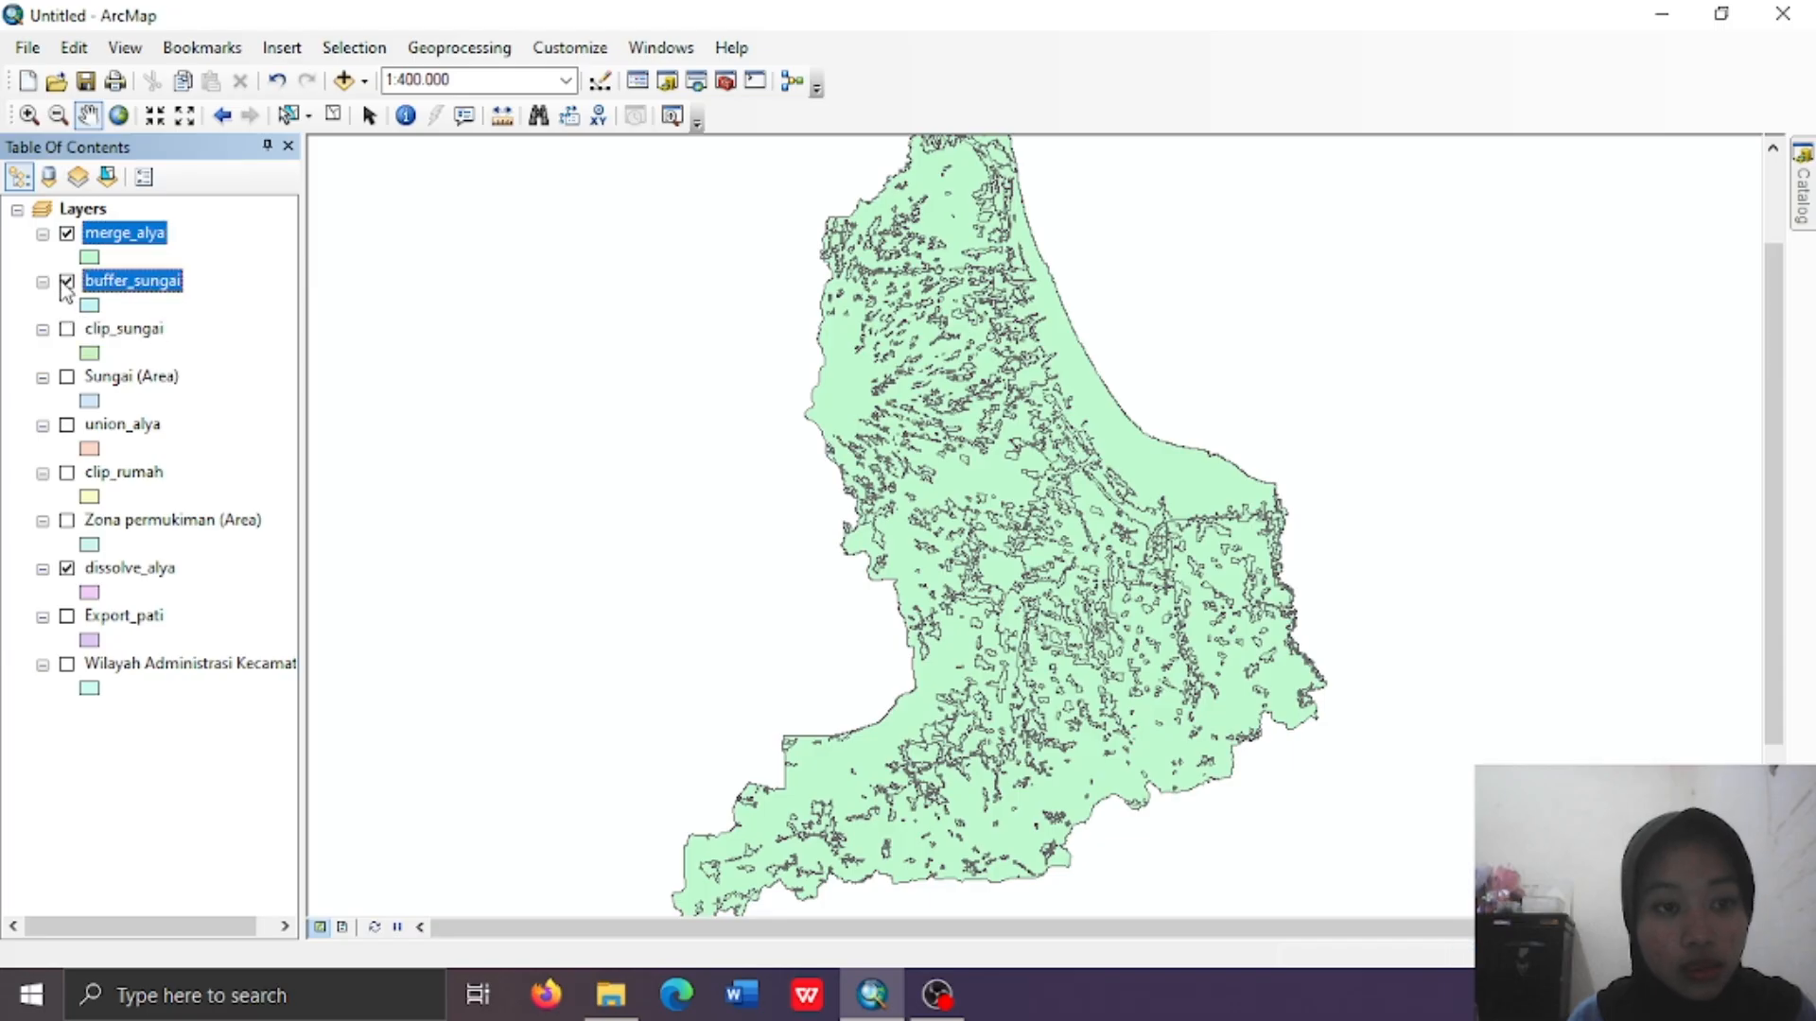
click(67, 281)
click(66, 570)
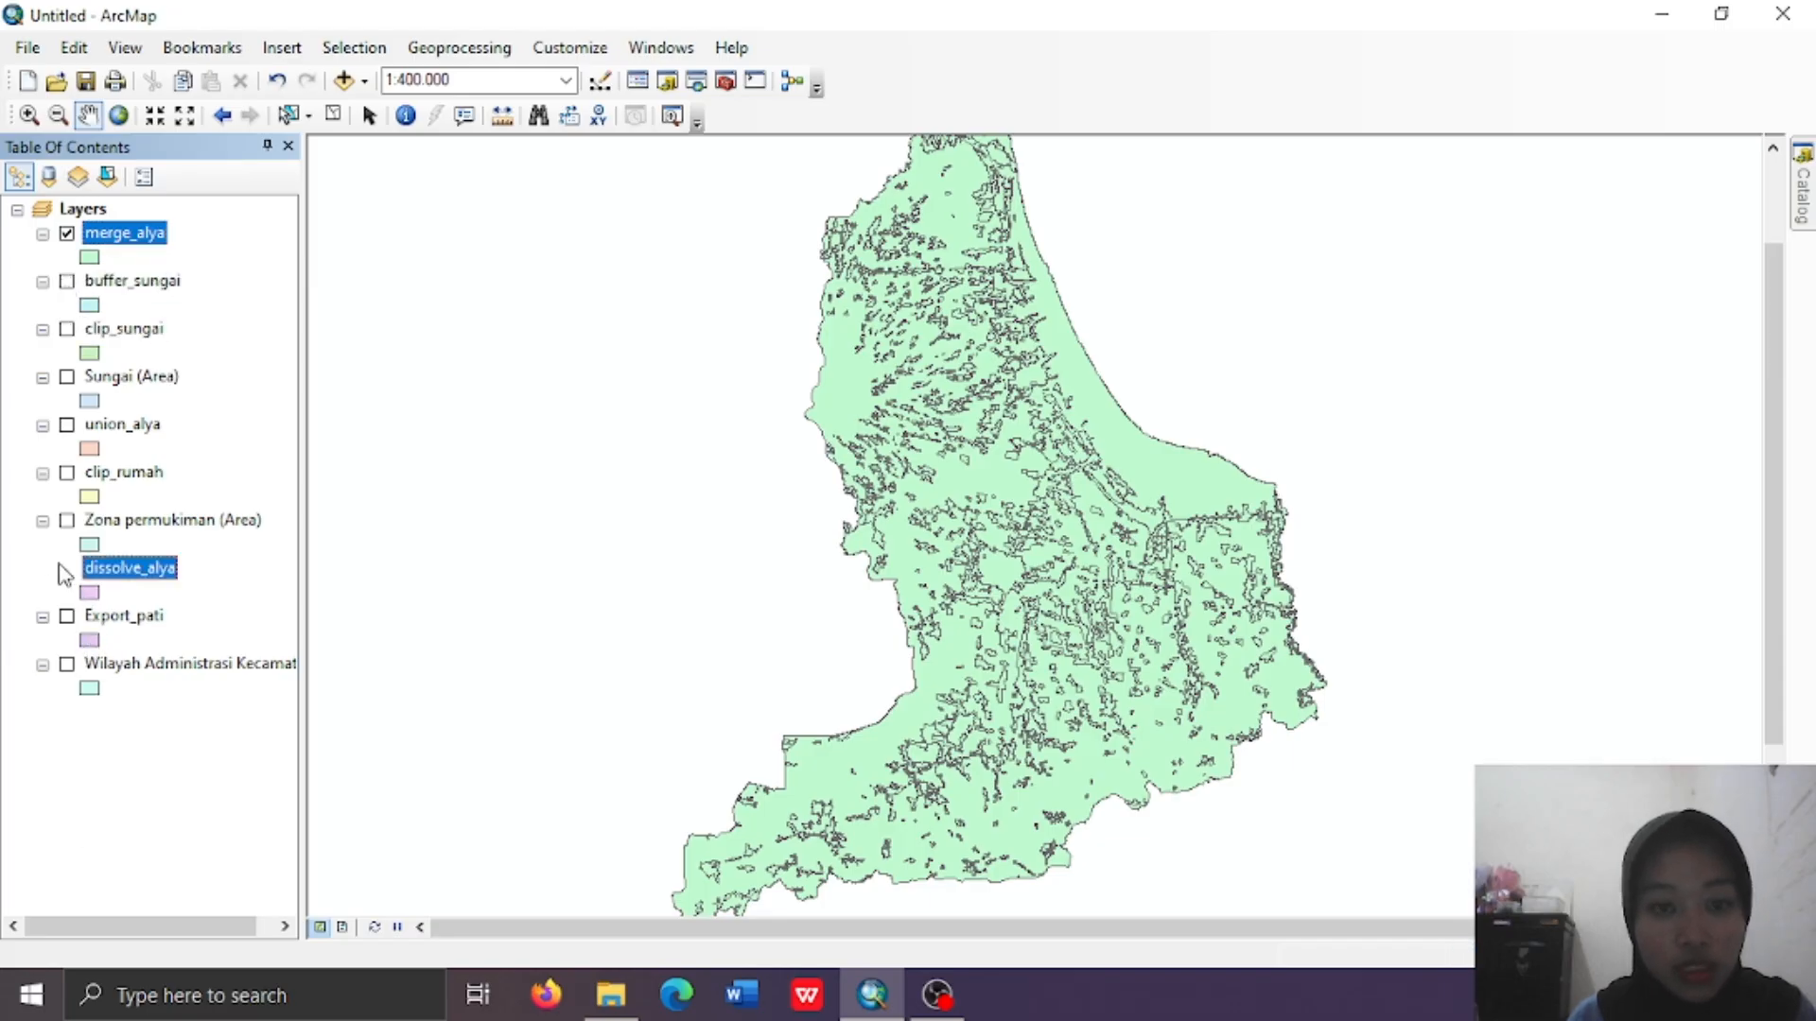
Examine the fields and records in merge_alya's attribute table, and close the table
right_click(120, 246)
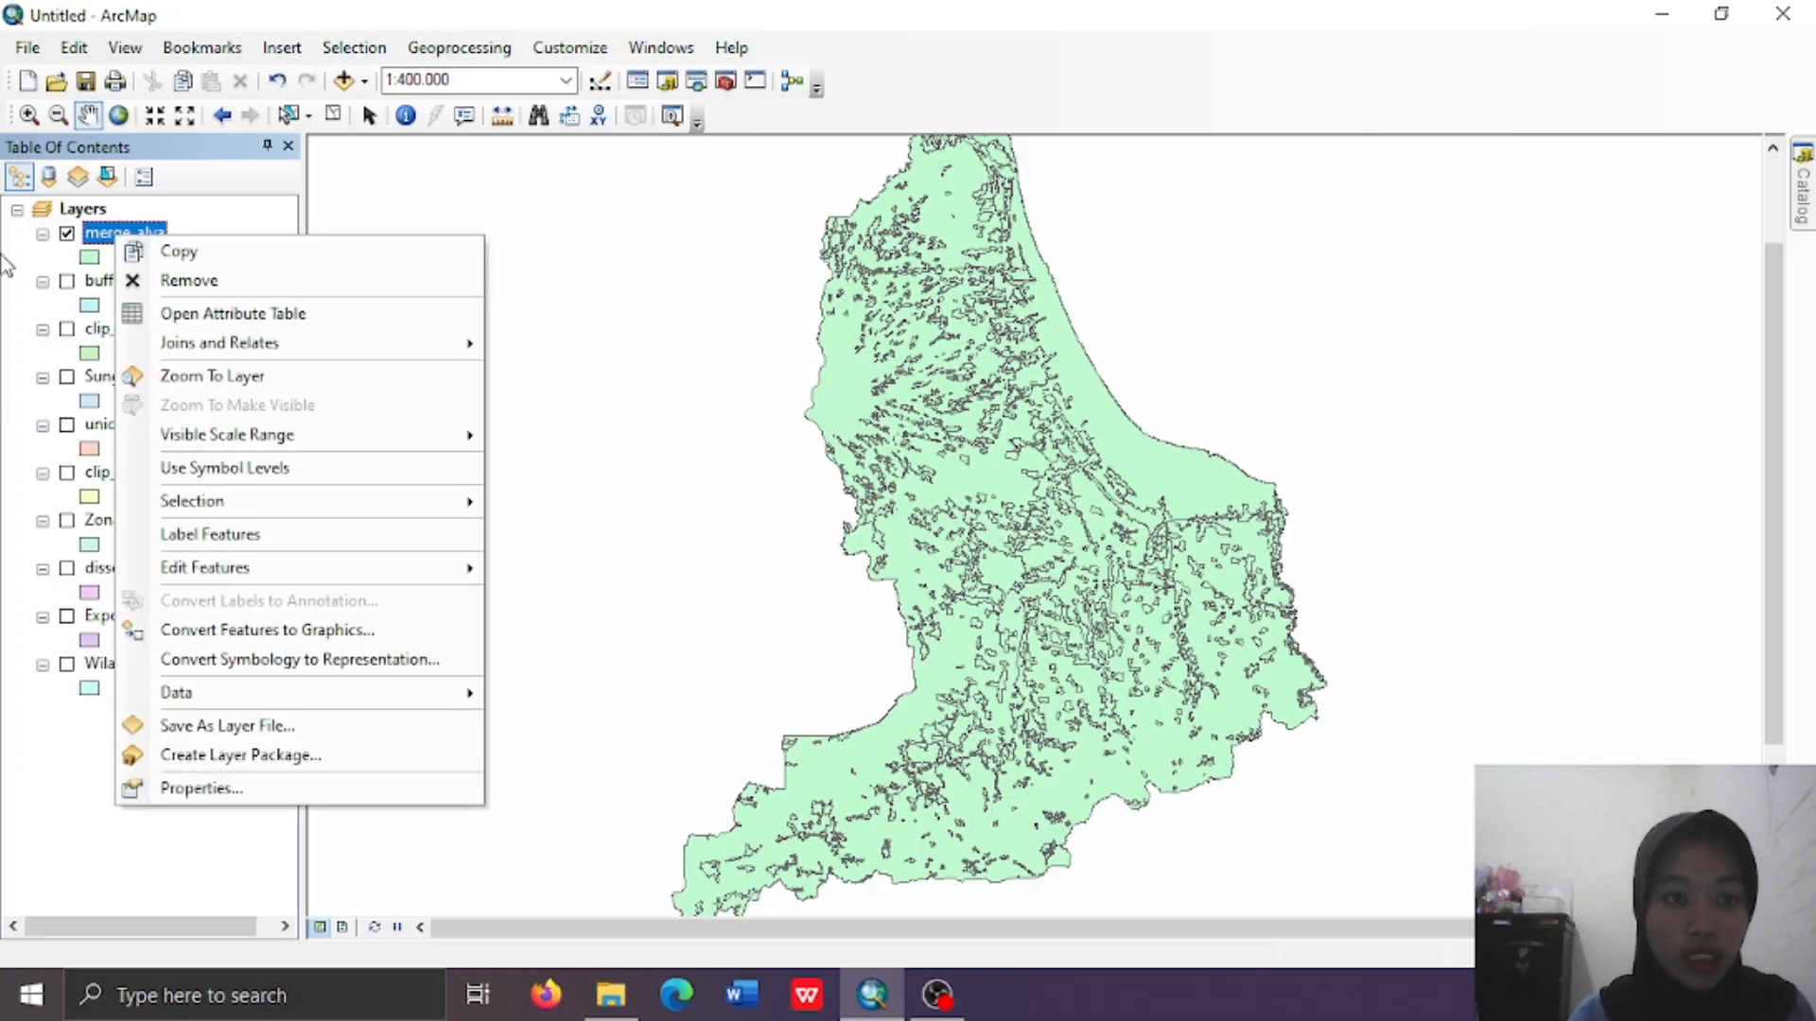
click(232, 314)
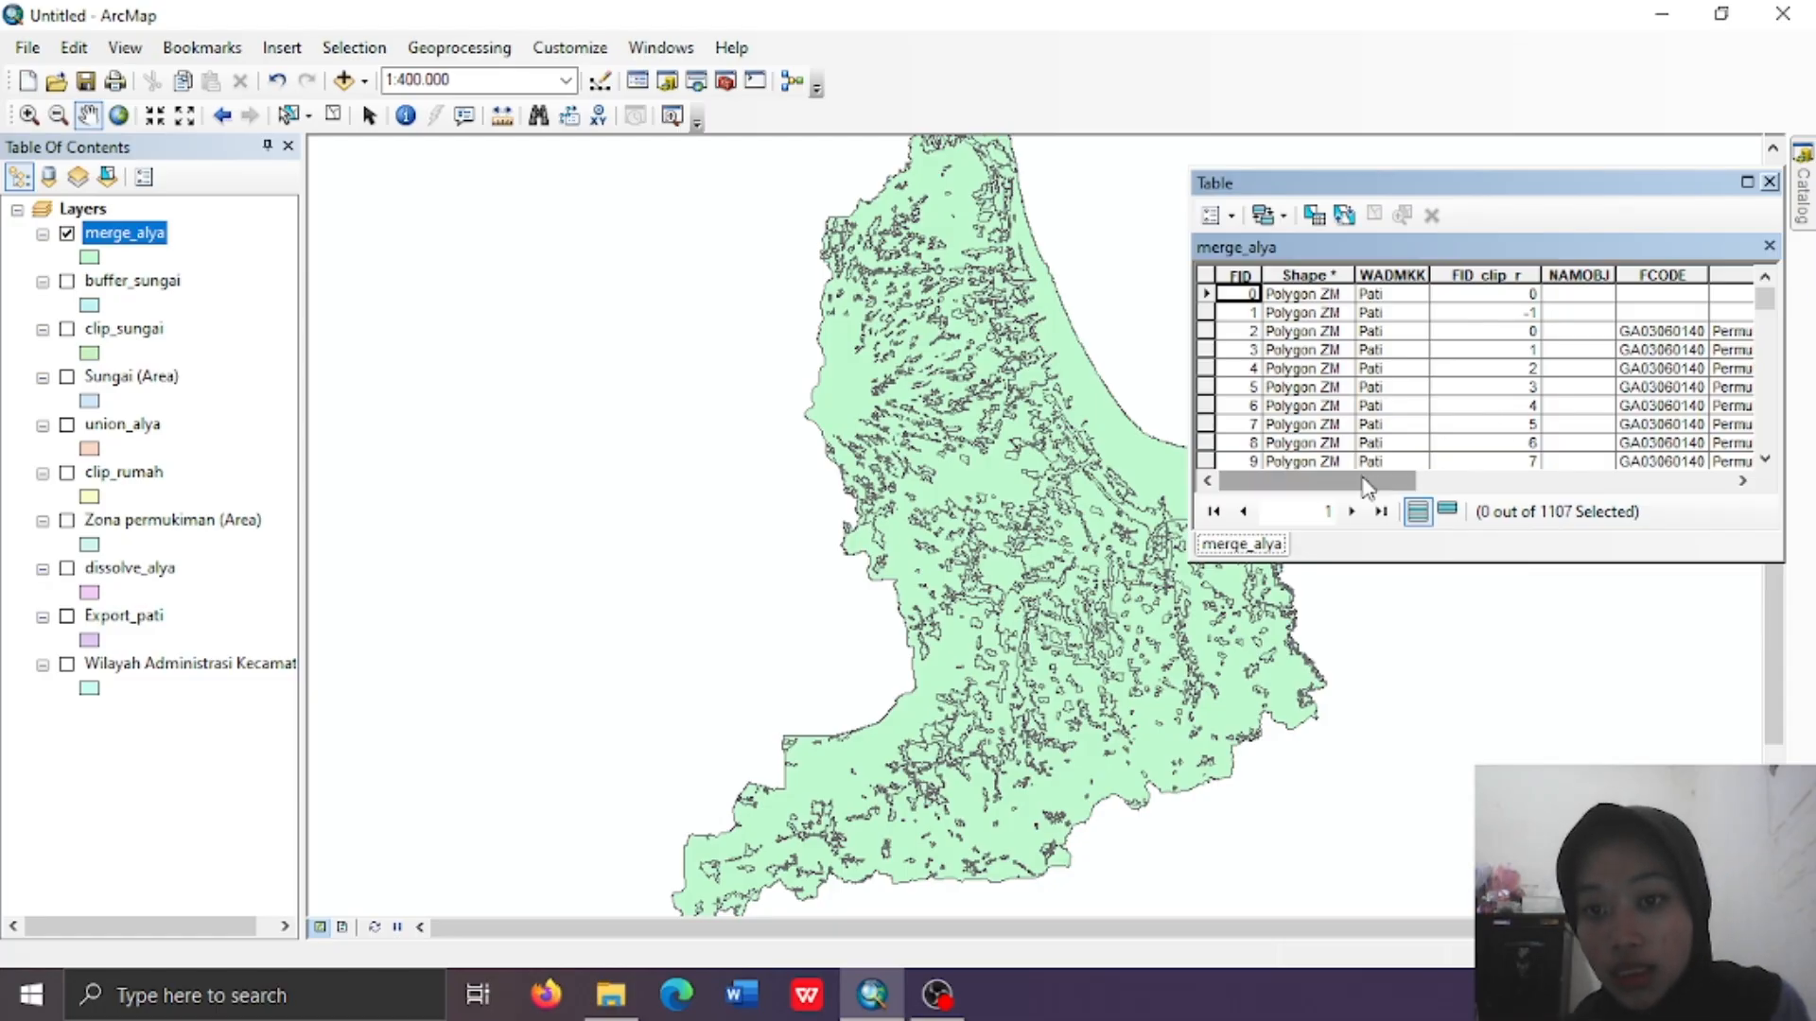
drag(1362, 480, 1392, 484)
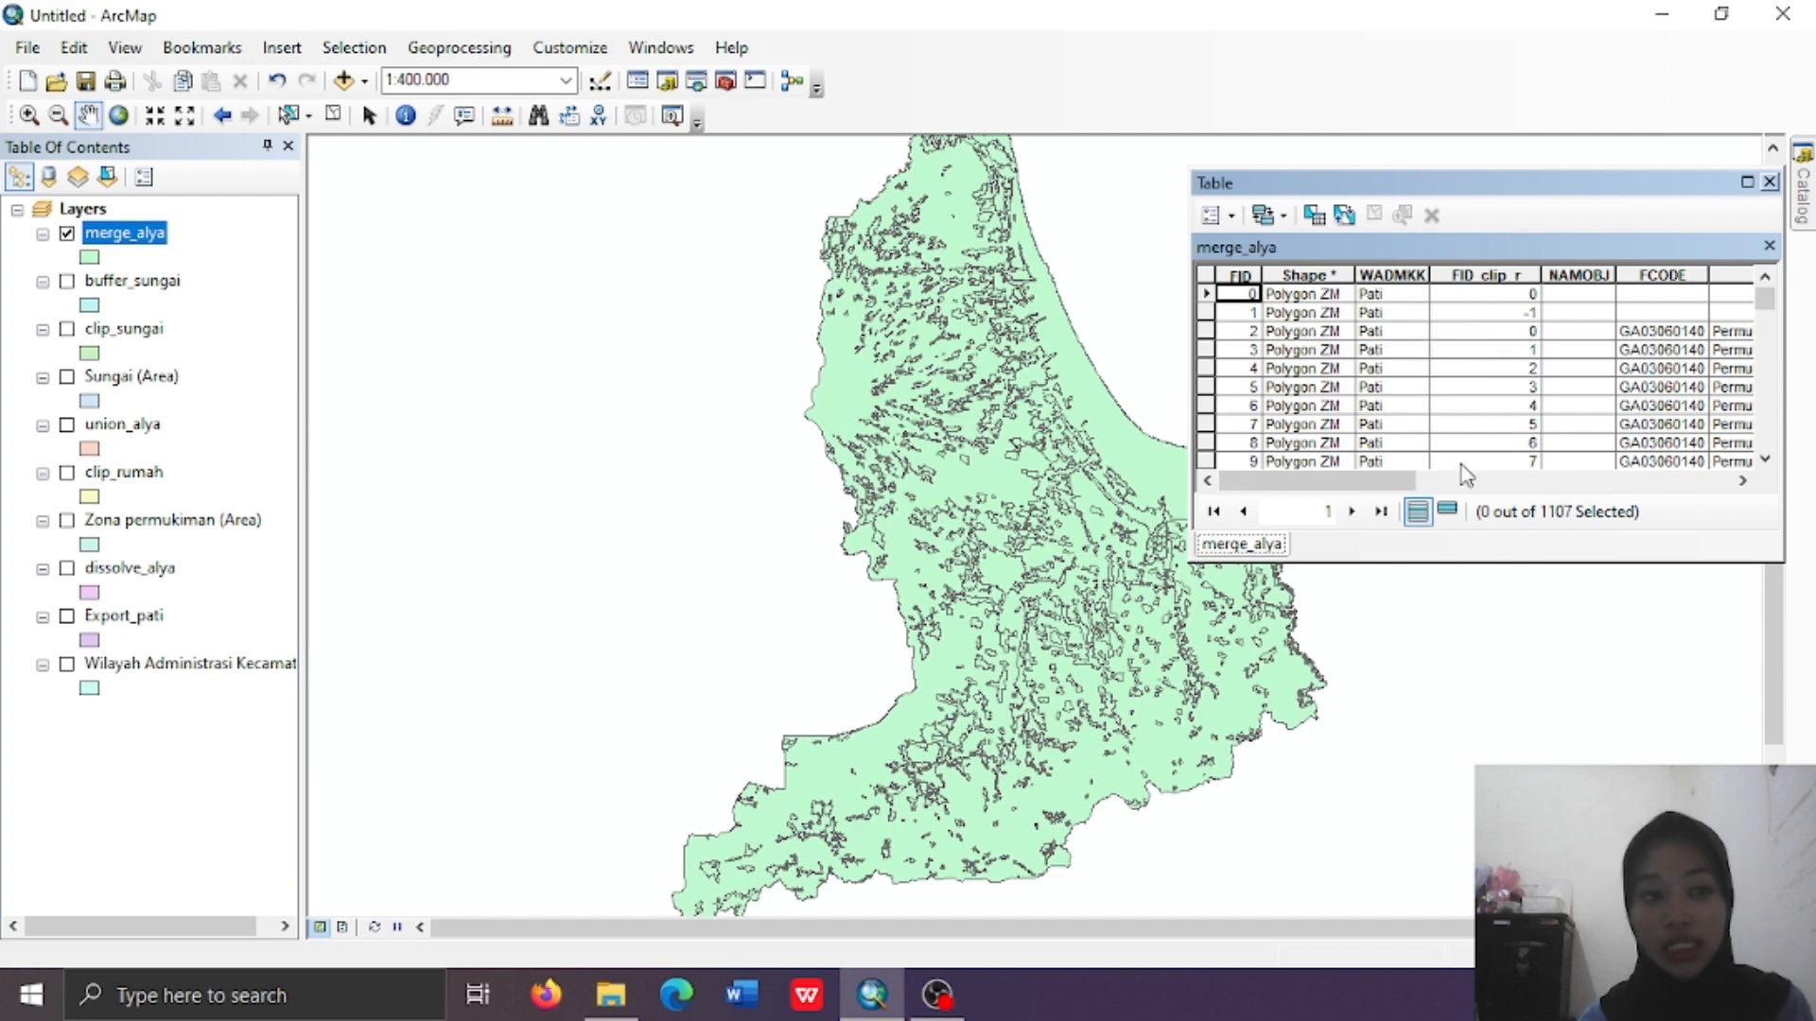
mouse_move(1396, 482)
mouse_down()
mouse_move(1598, 487)
mouse_move(1392, 501)
mouse_up()
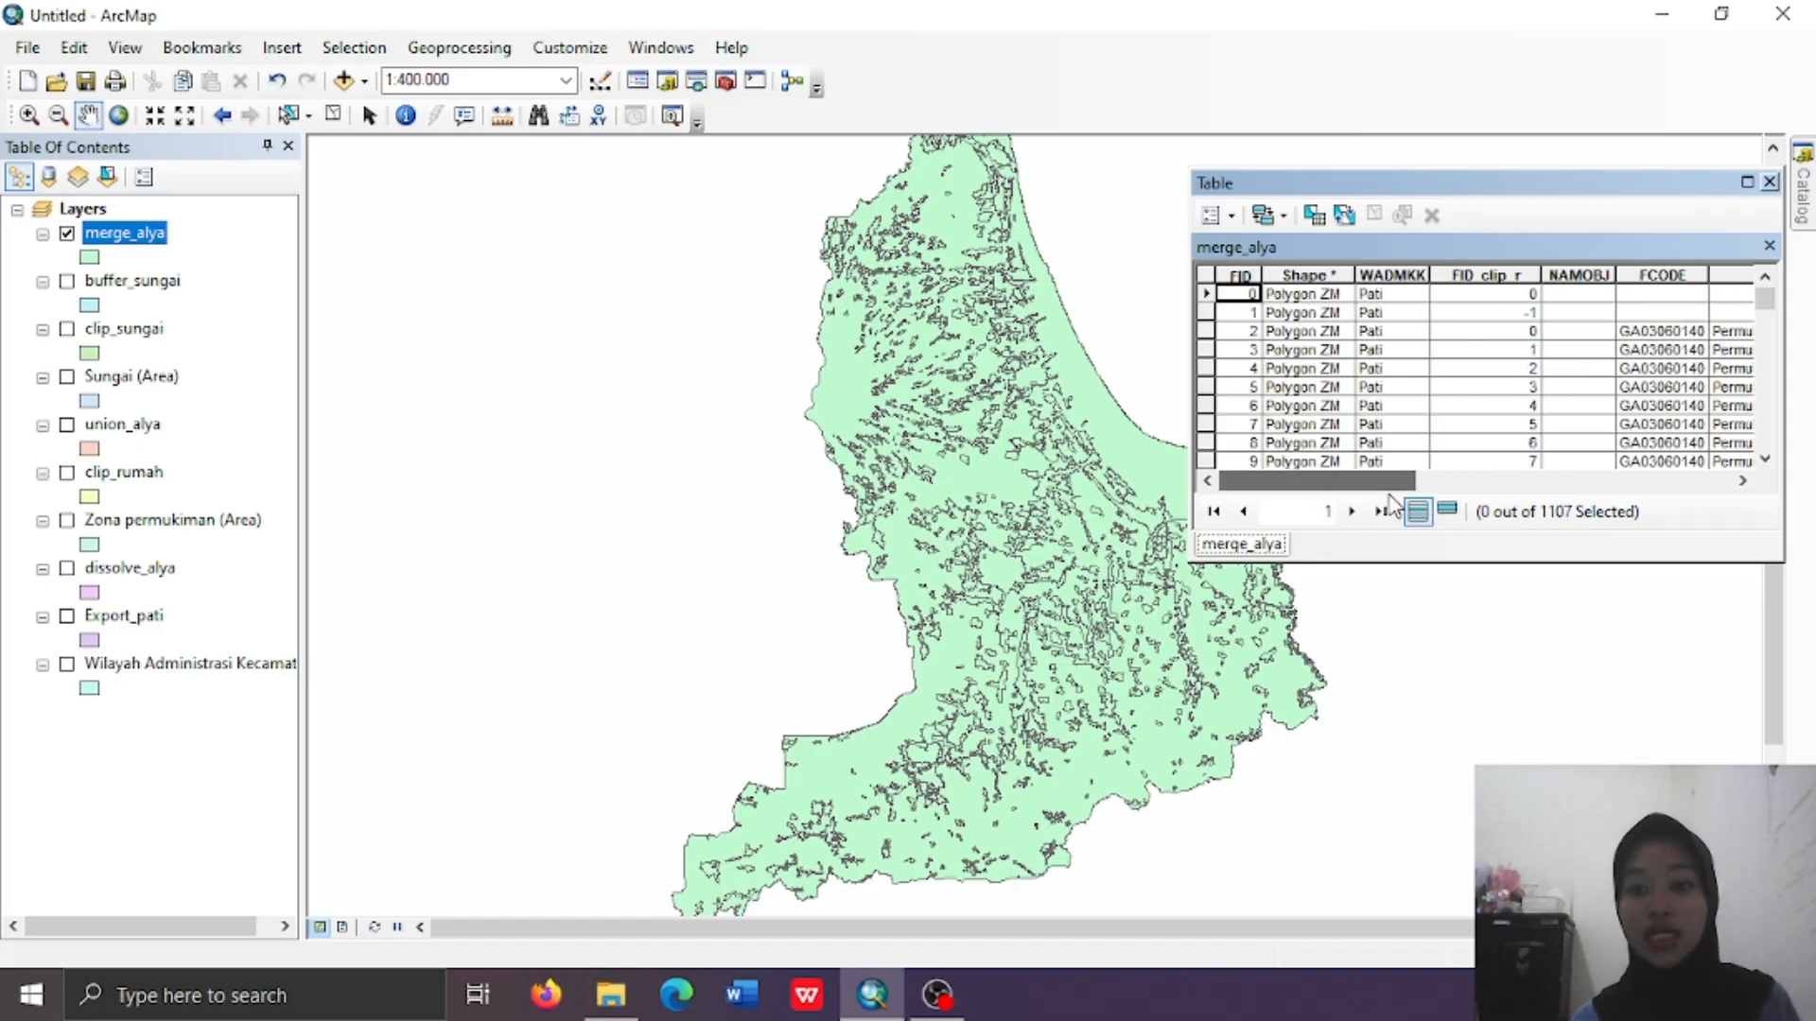
click(1771, 182)
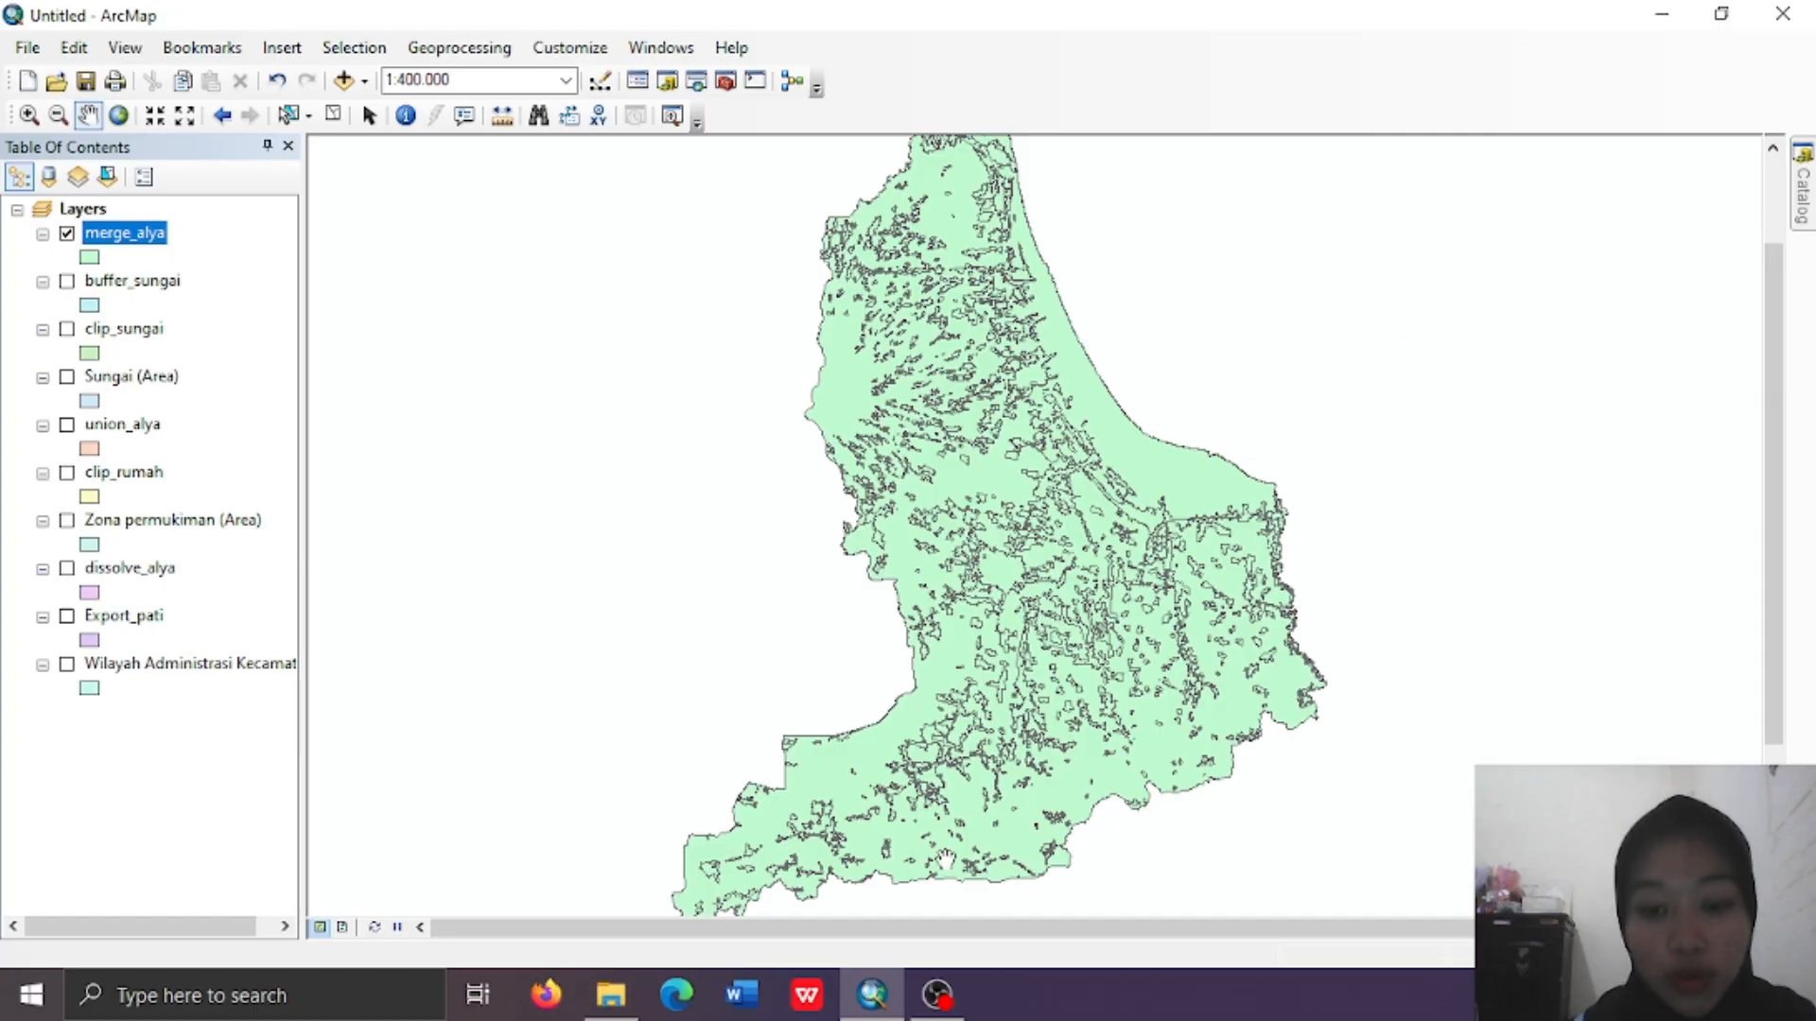
click(936, 993)
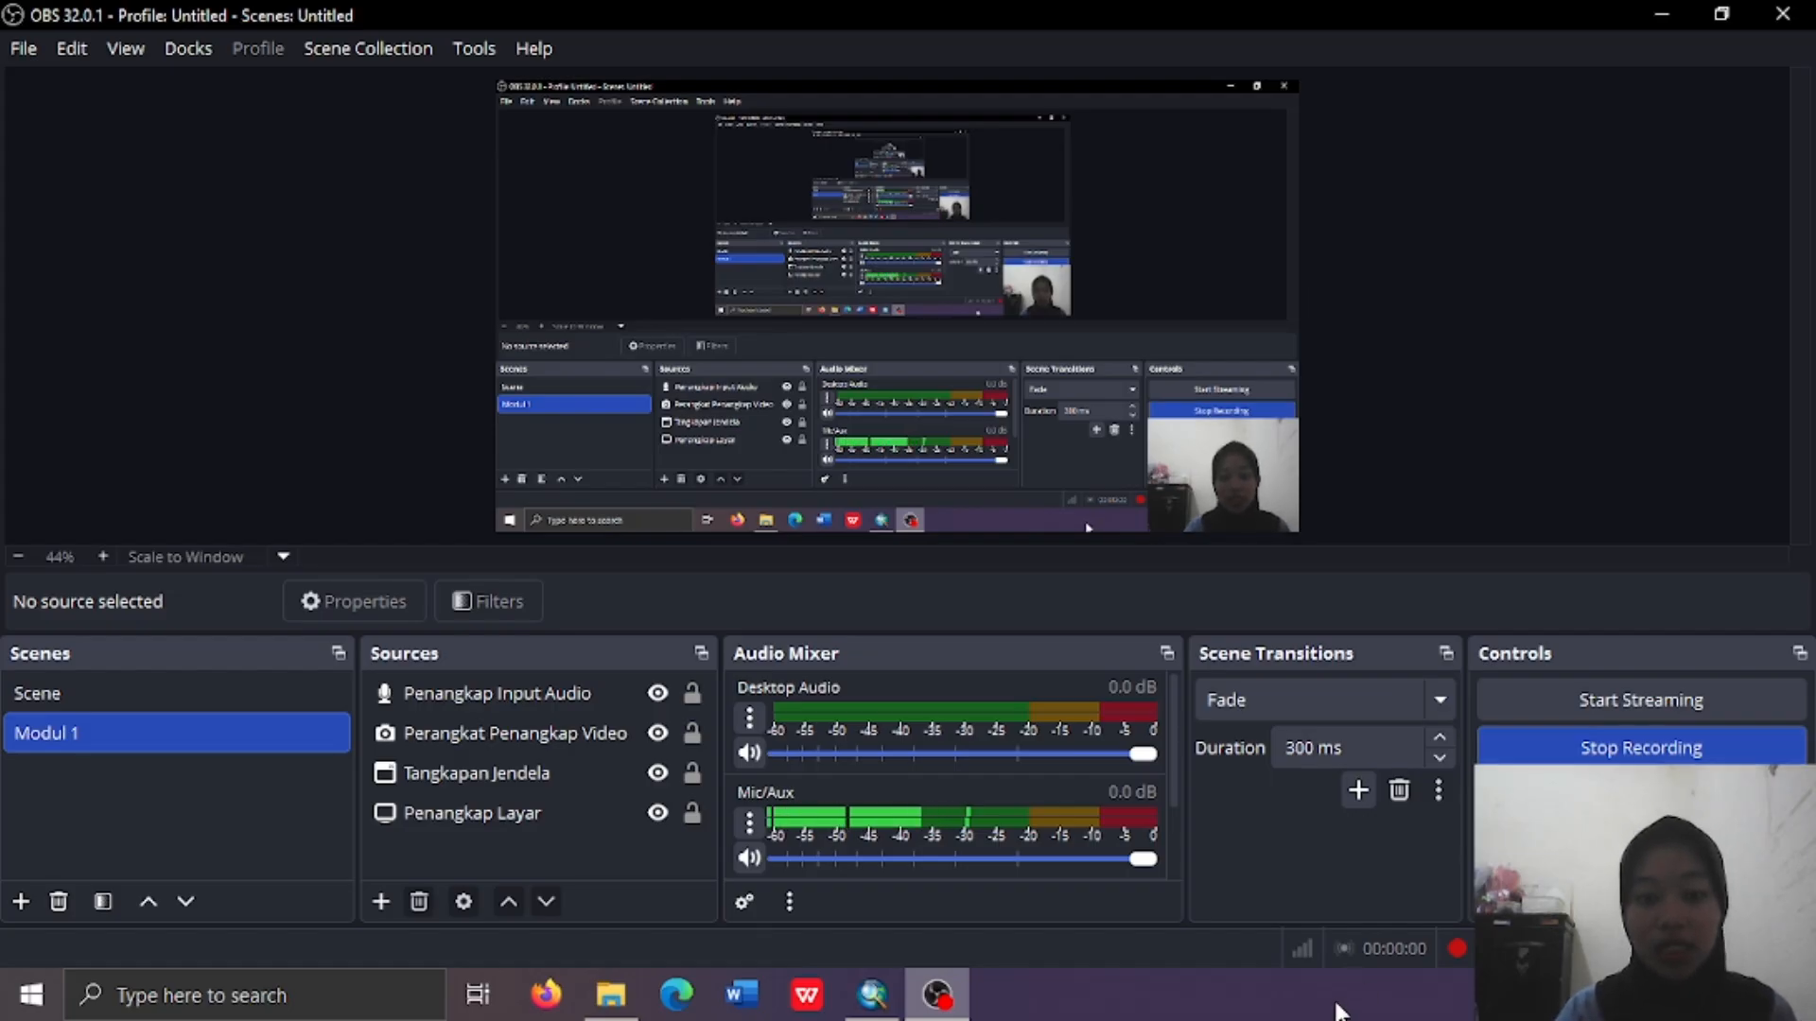
click(879, 995)
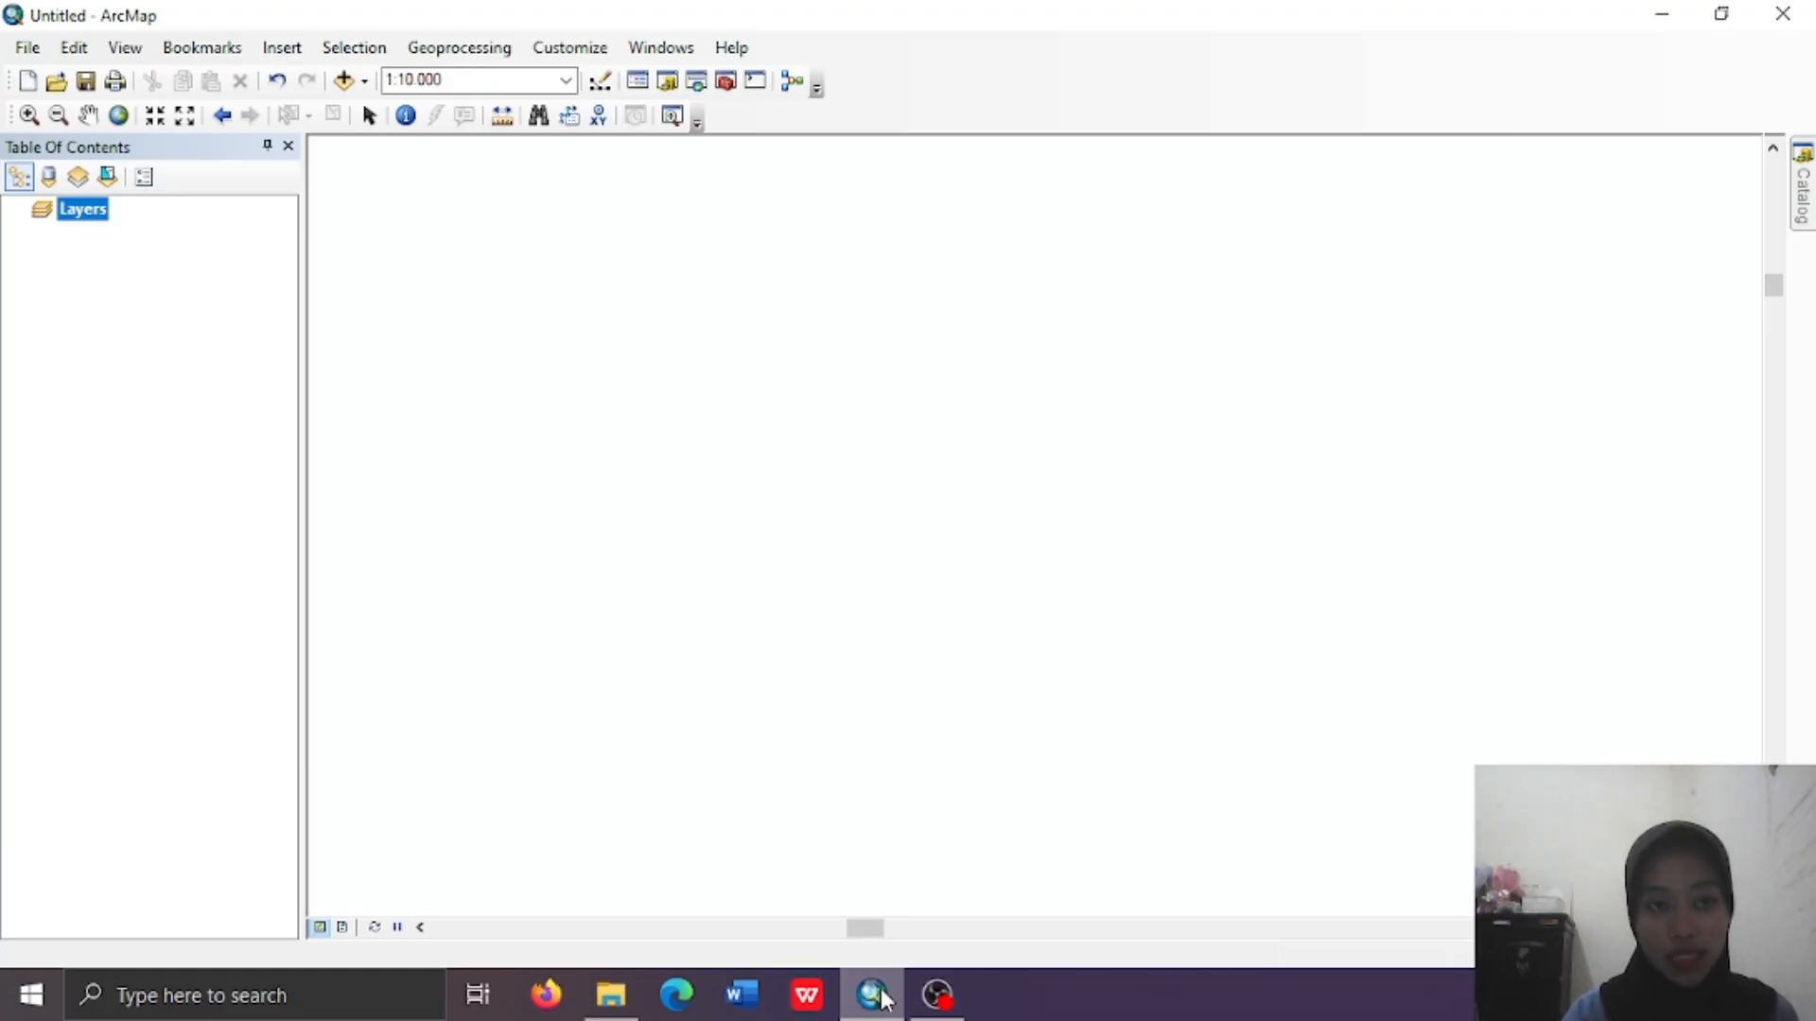
In the data frame's coordinate system settings, locate the Southern Hemisphere zones of WGS 1984 under the projected UTM systems
right_click(91, 217)
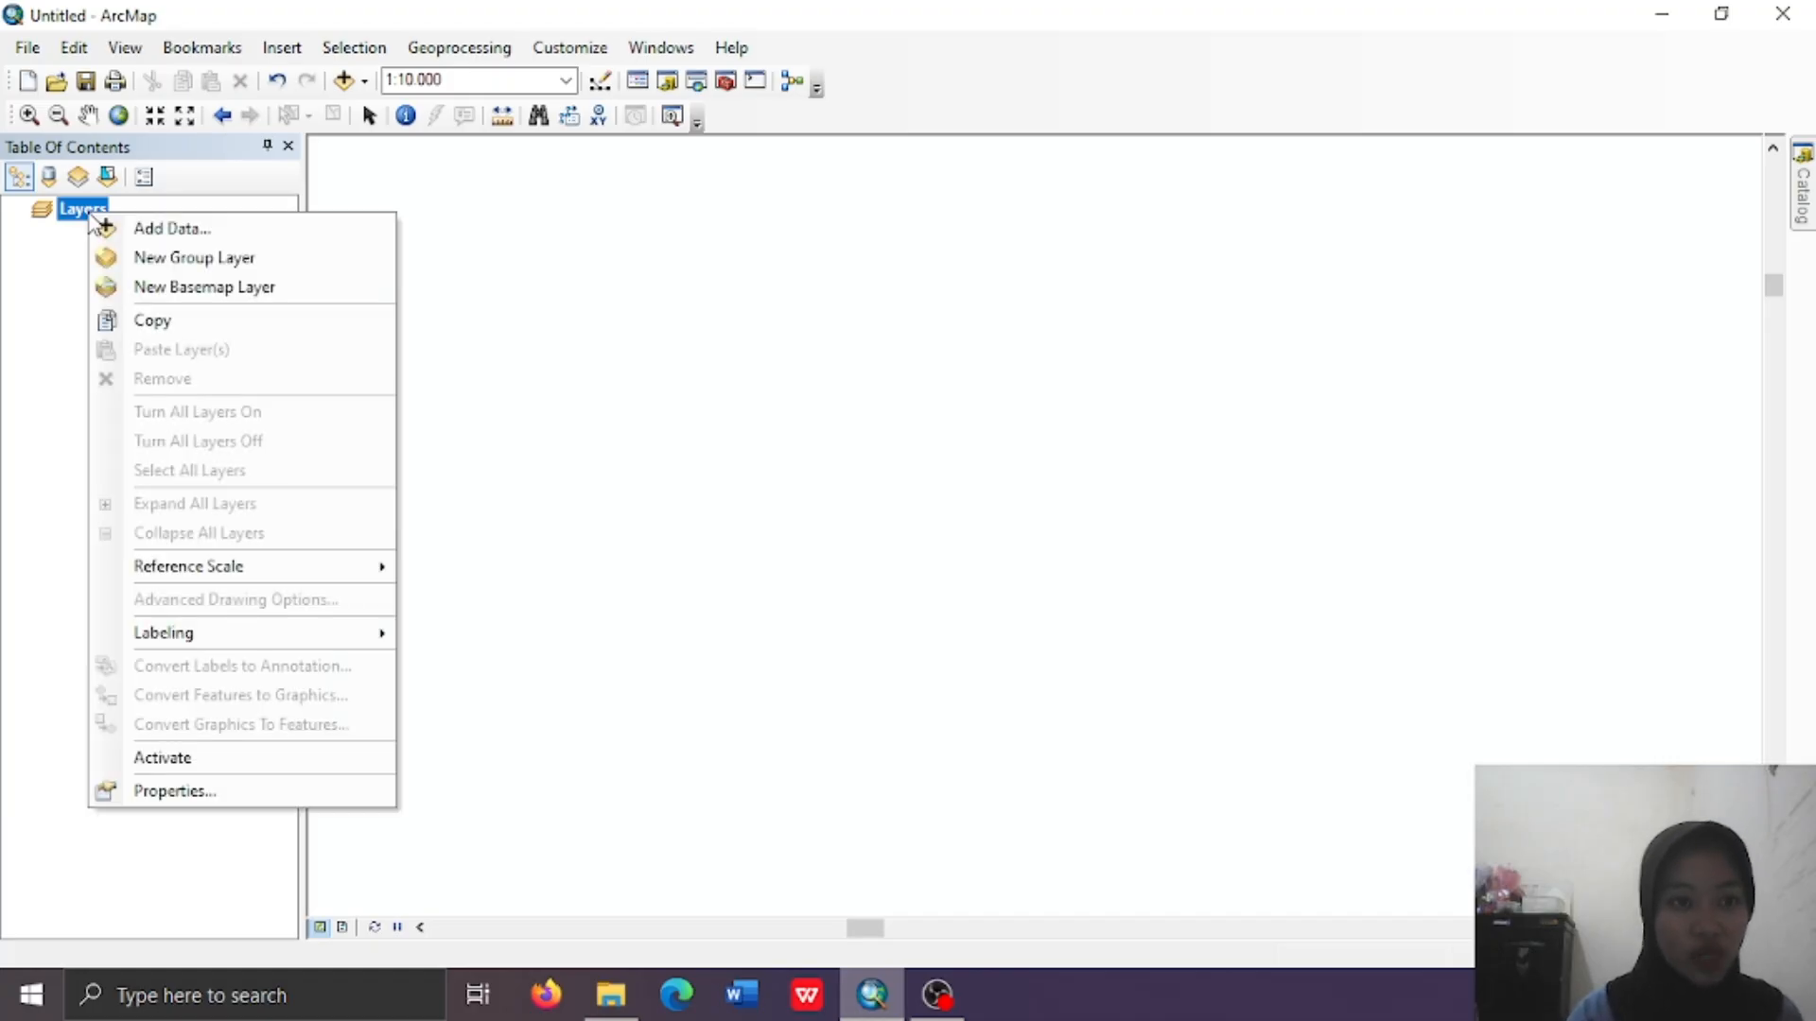
click(175, 793)
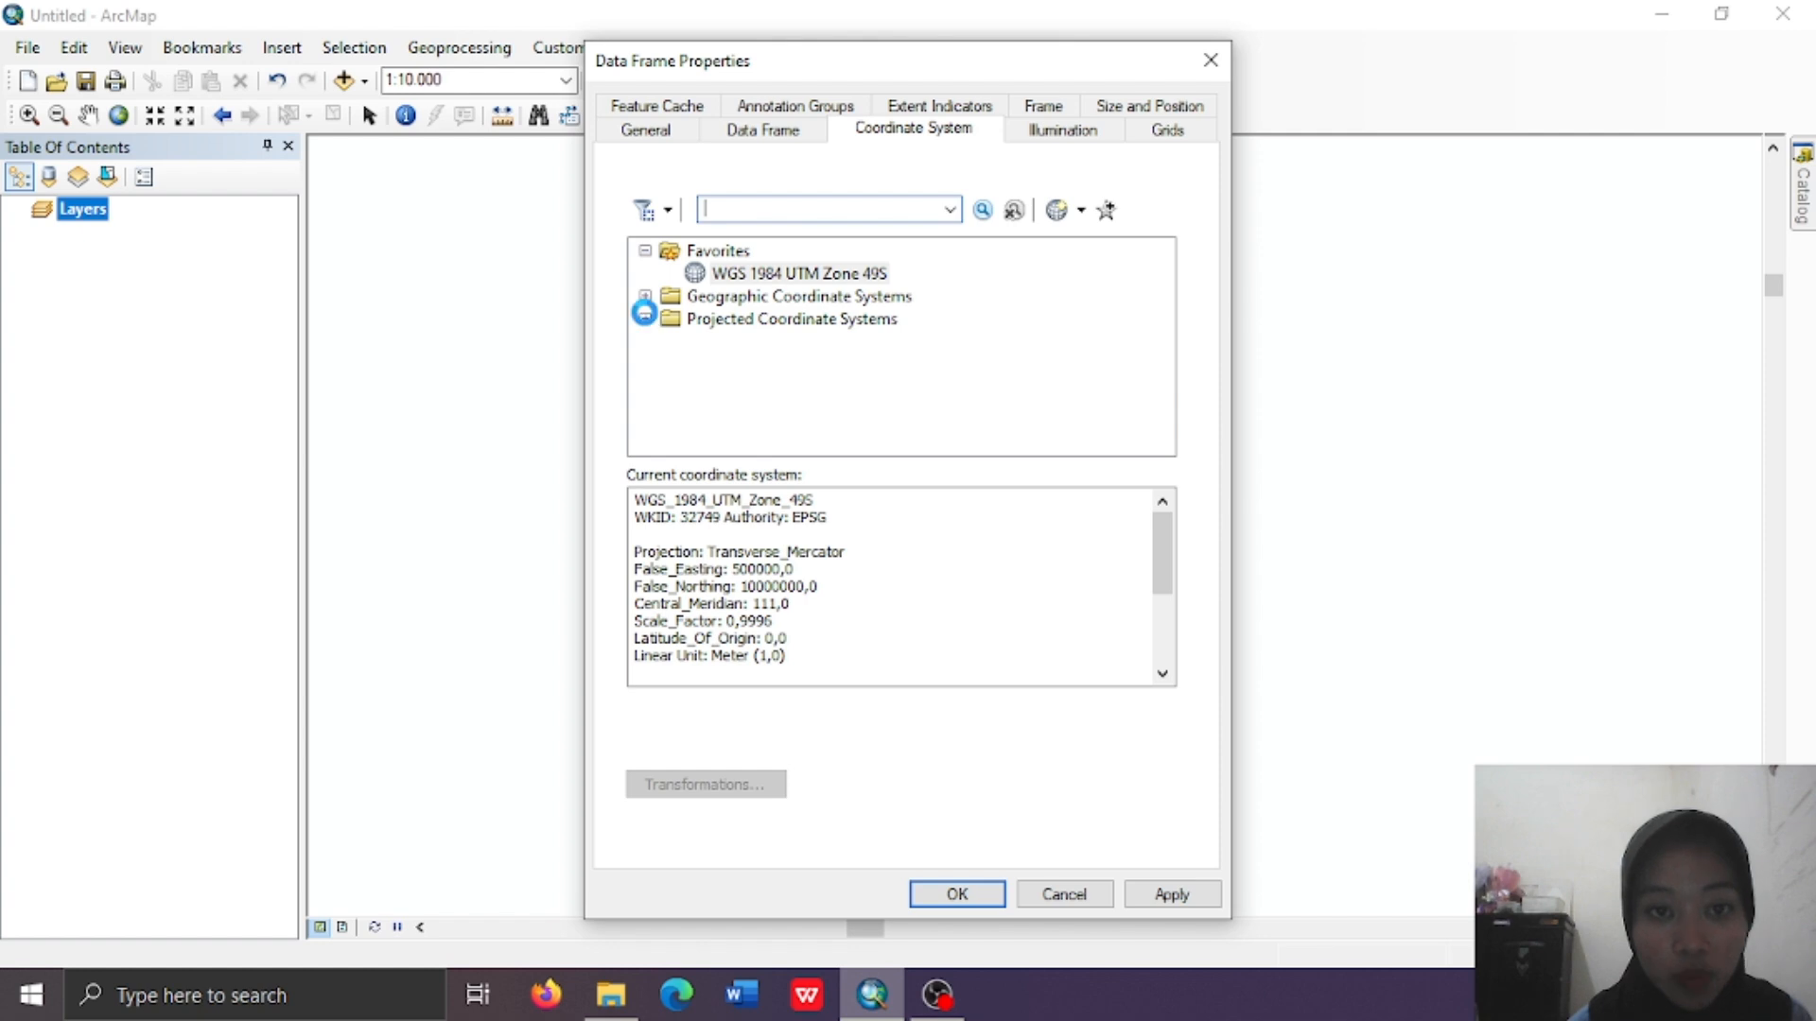
click(645, 320)
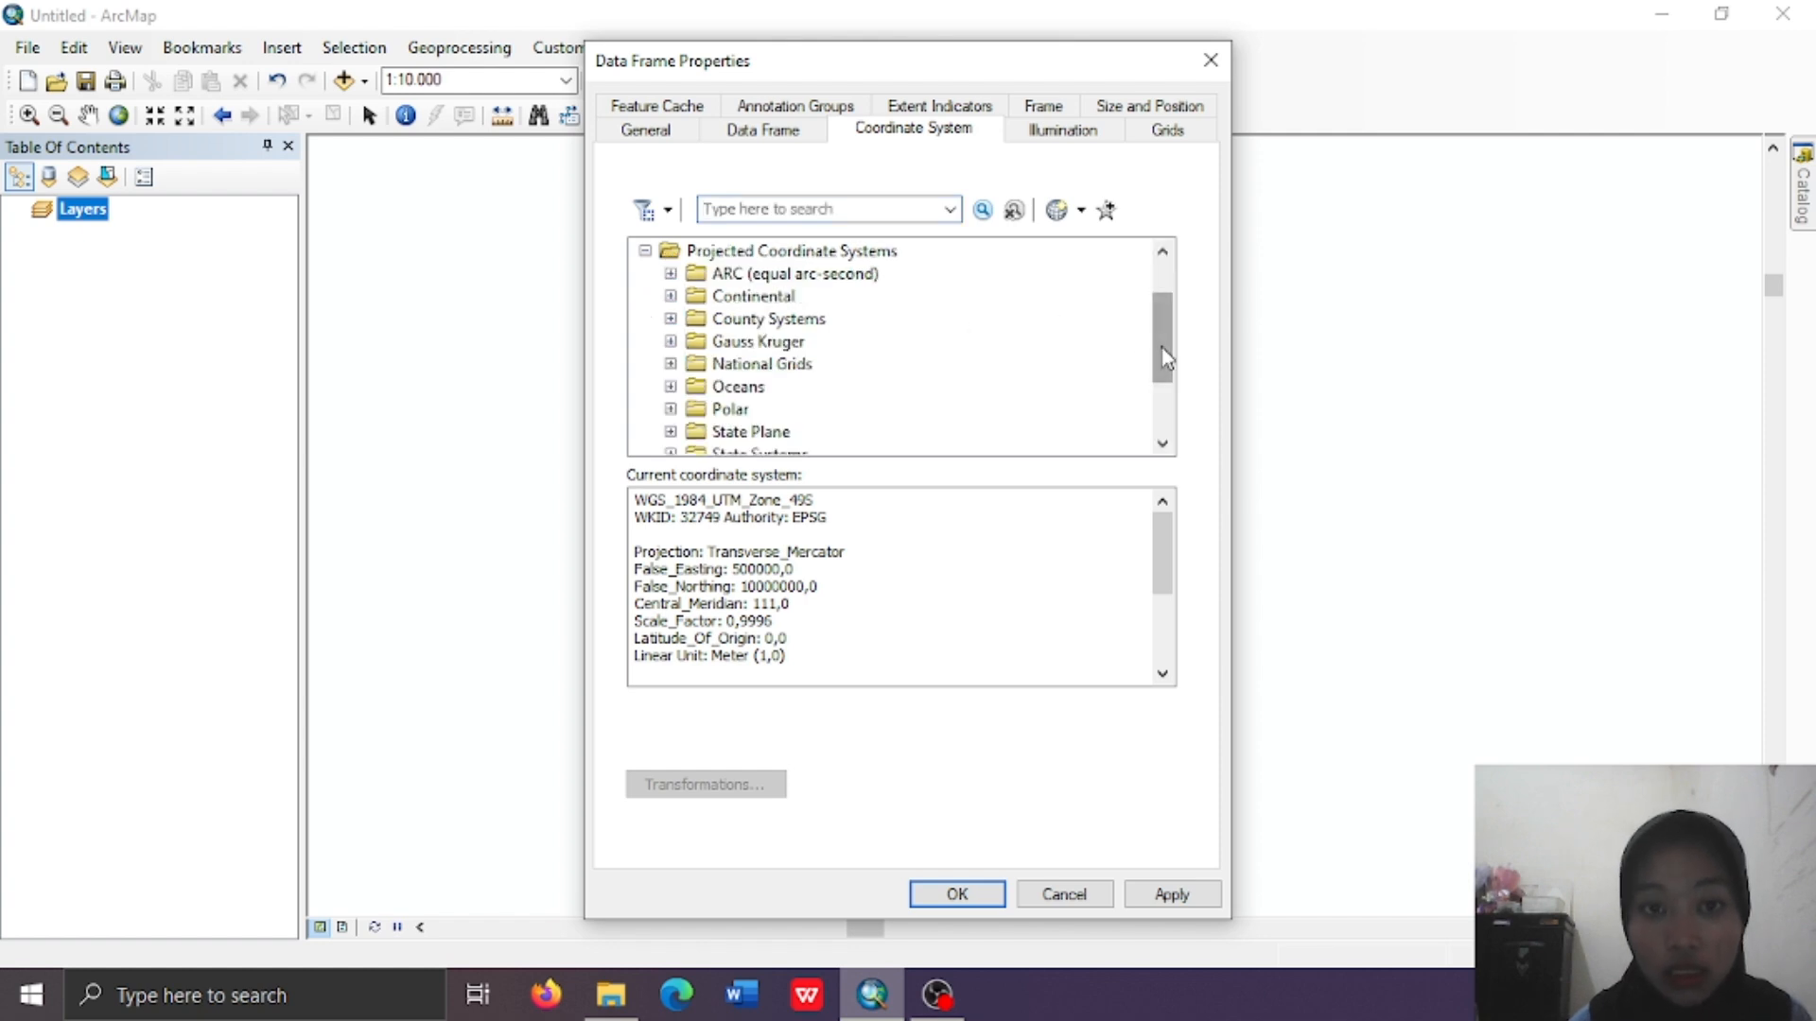
drag(1166, 358, 1163, 426)
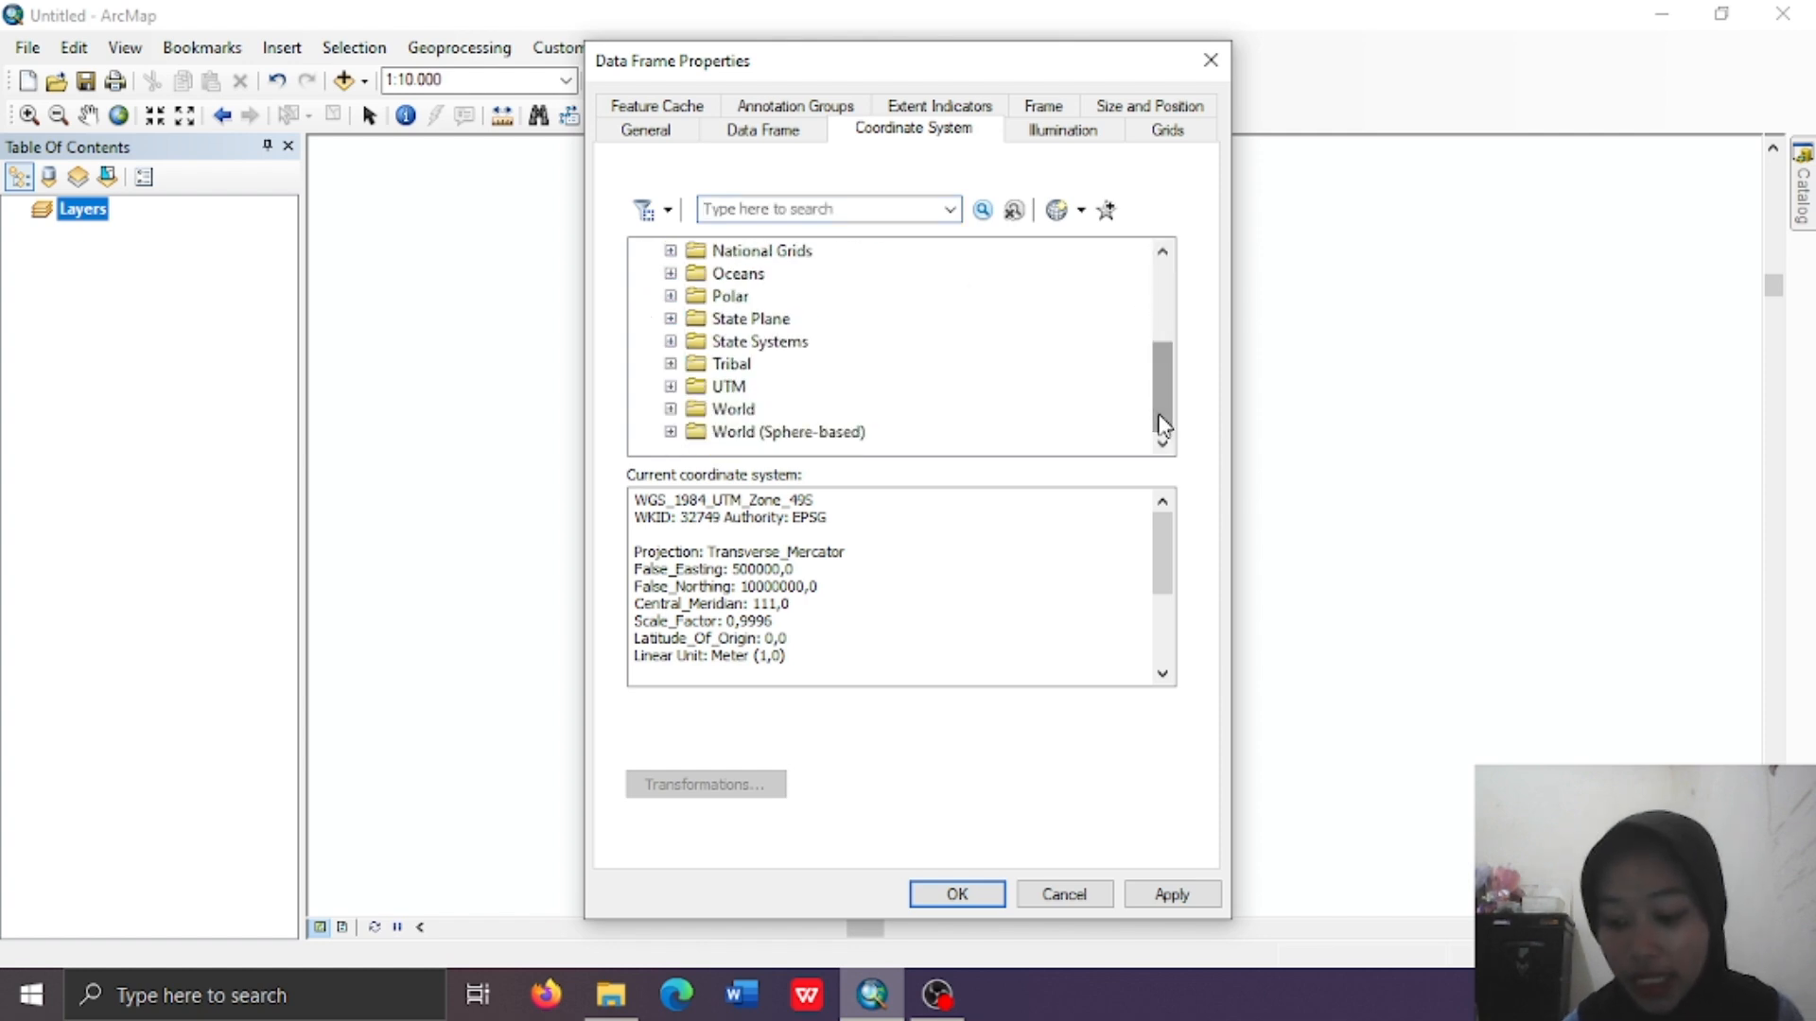
click(671, 387)
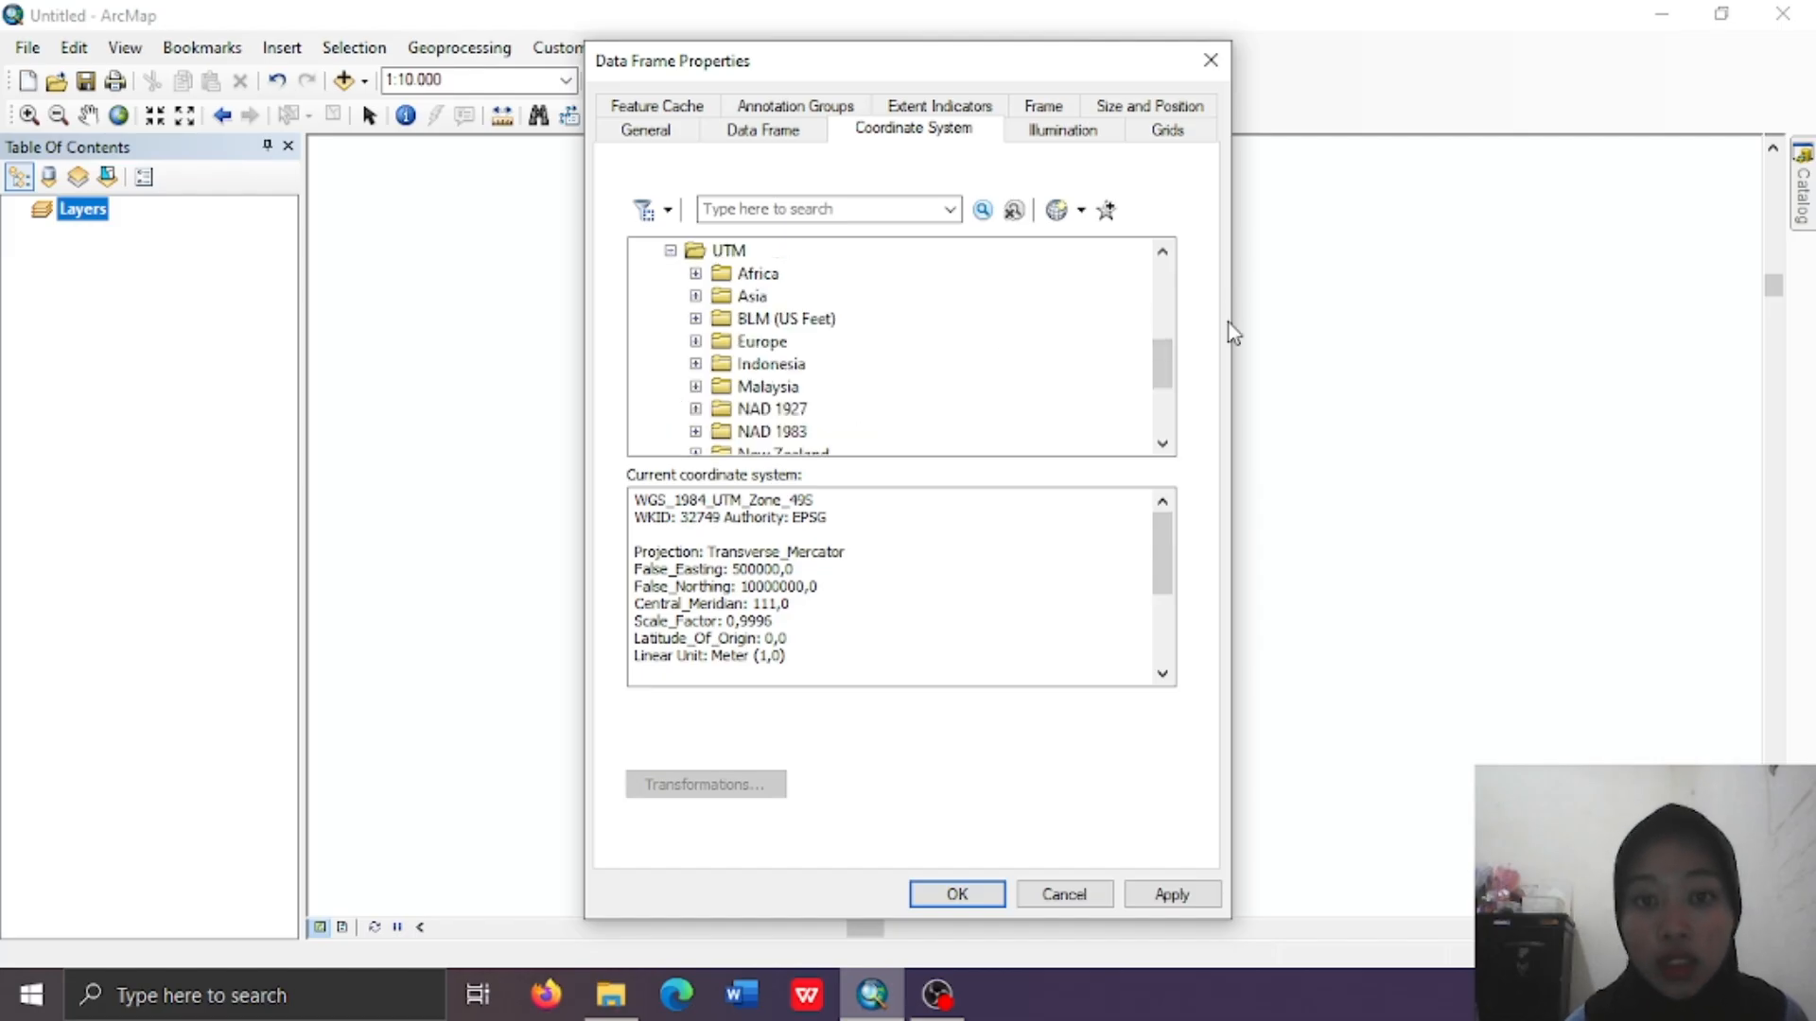
drag(1162, 370, 1162, 434)
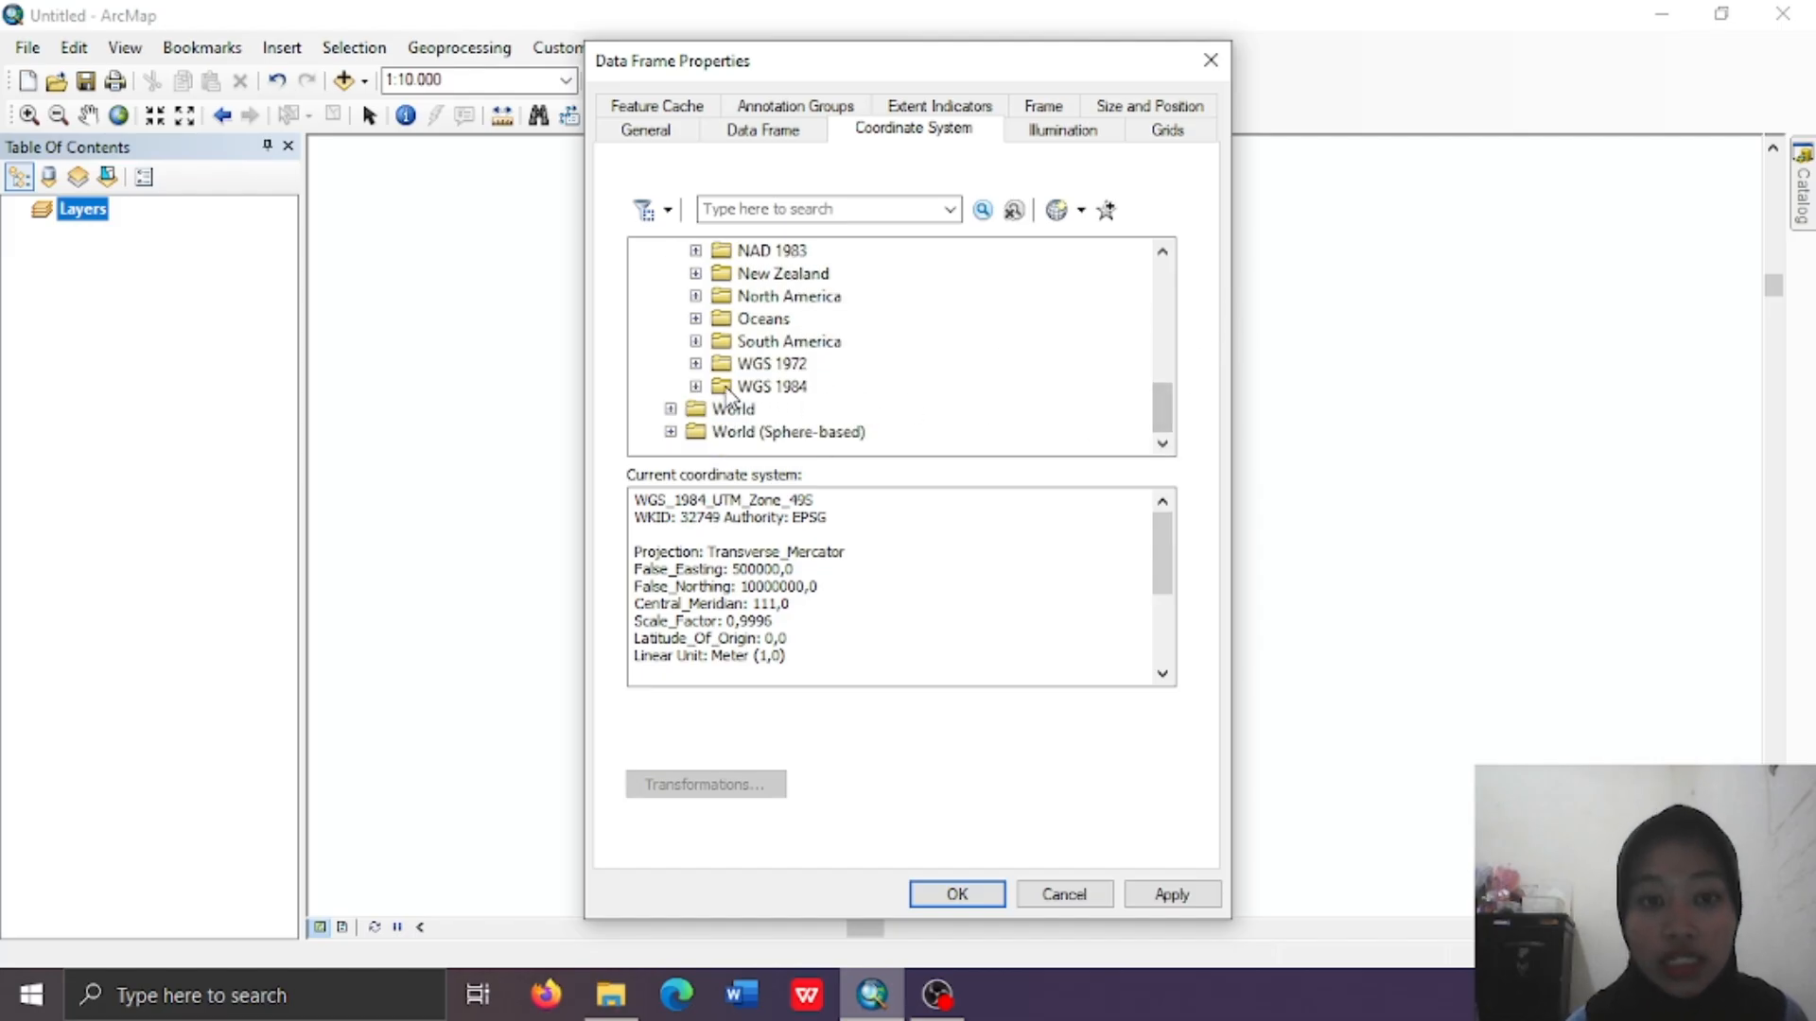
click(695, 387)
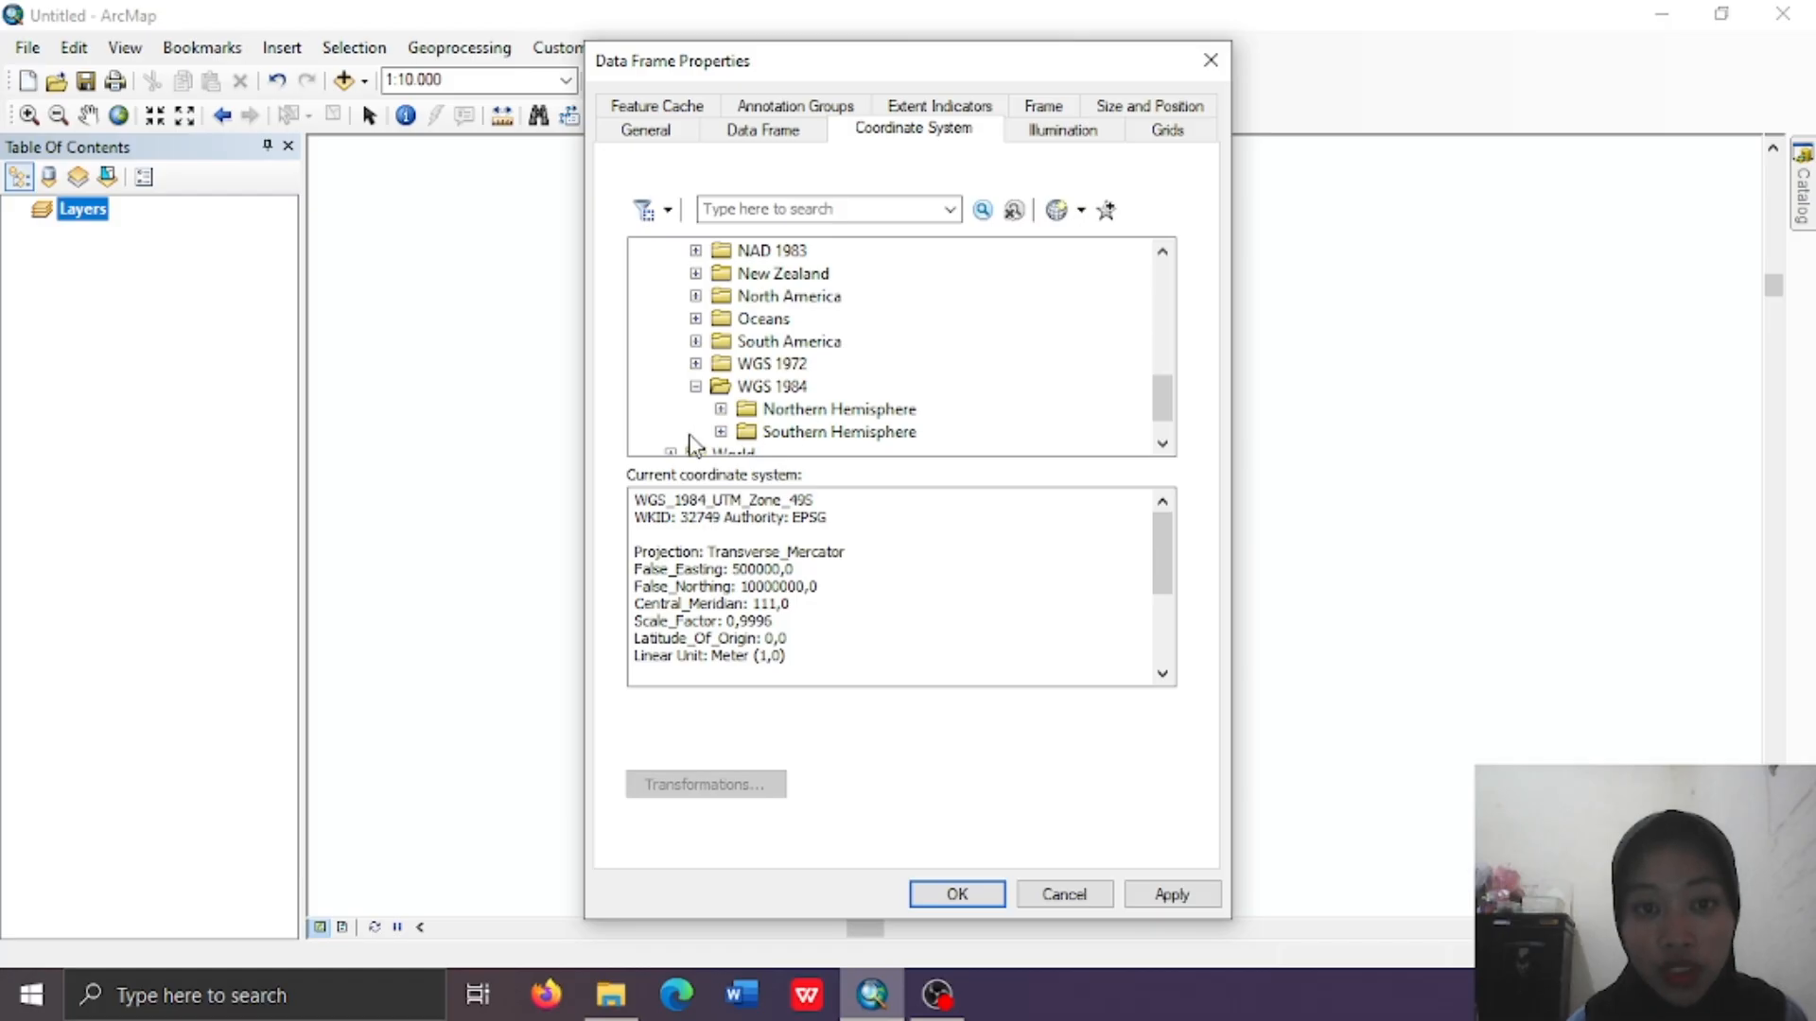
click(721, 431)
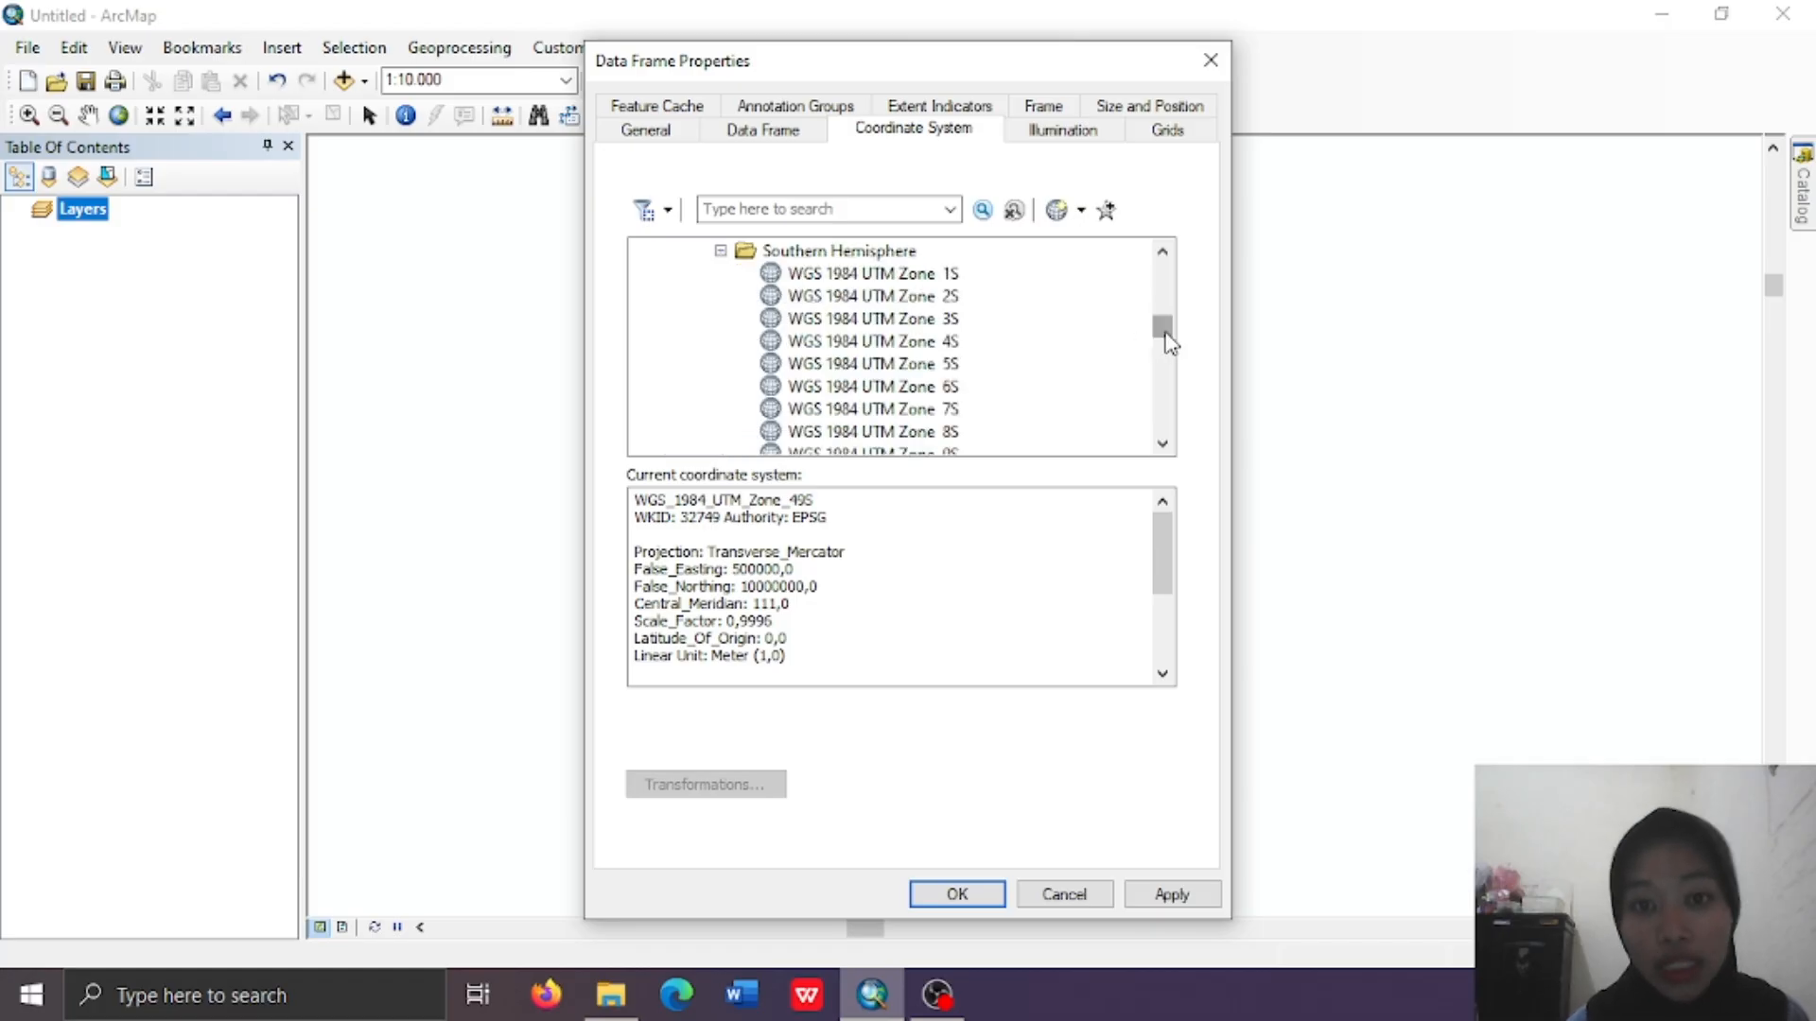
drag(1167, 333, 1167, 413)
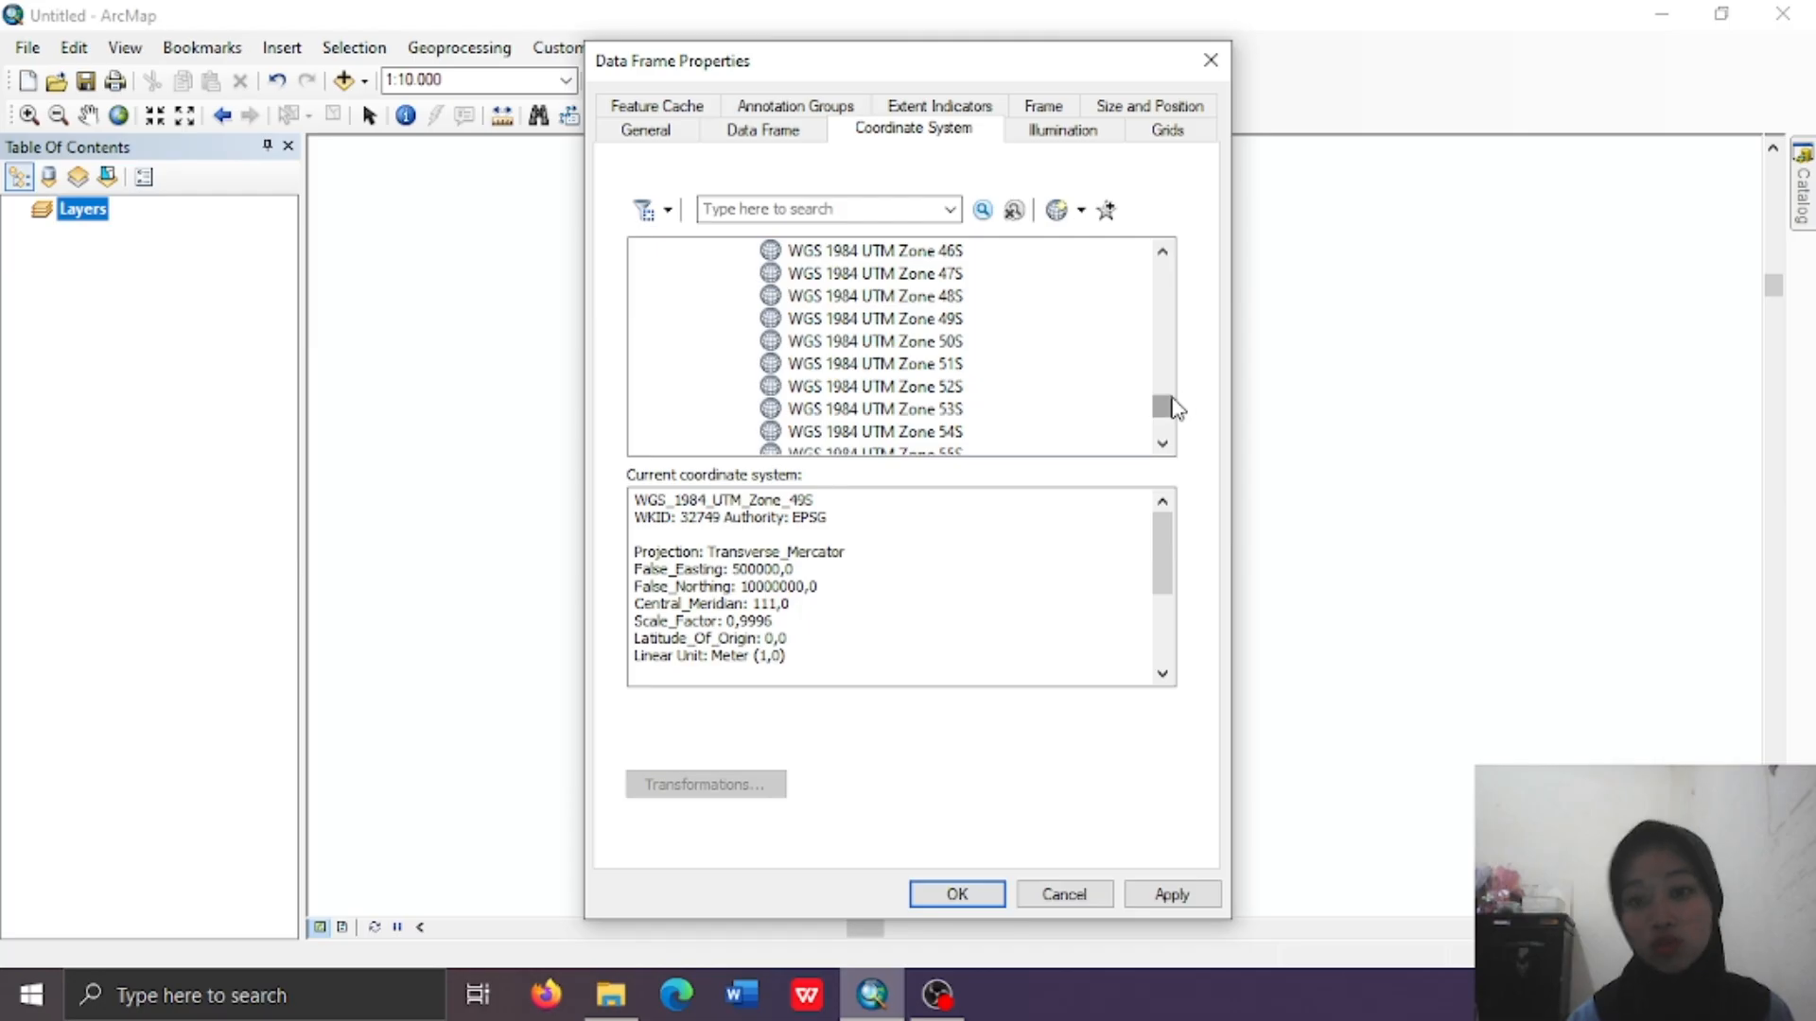
Apply the favorite WGS 1984 UTM Zone 49S as the data frame's coordinate system
drag(1163, 405, 1166, 246)
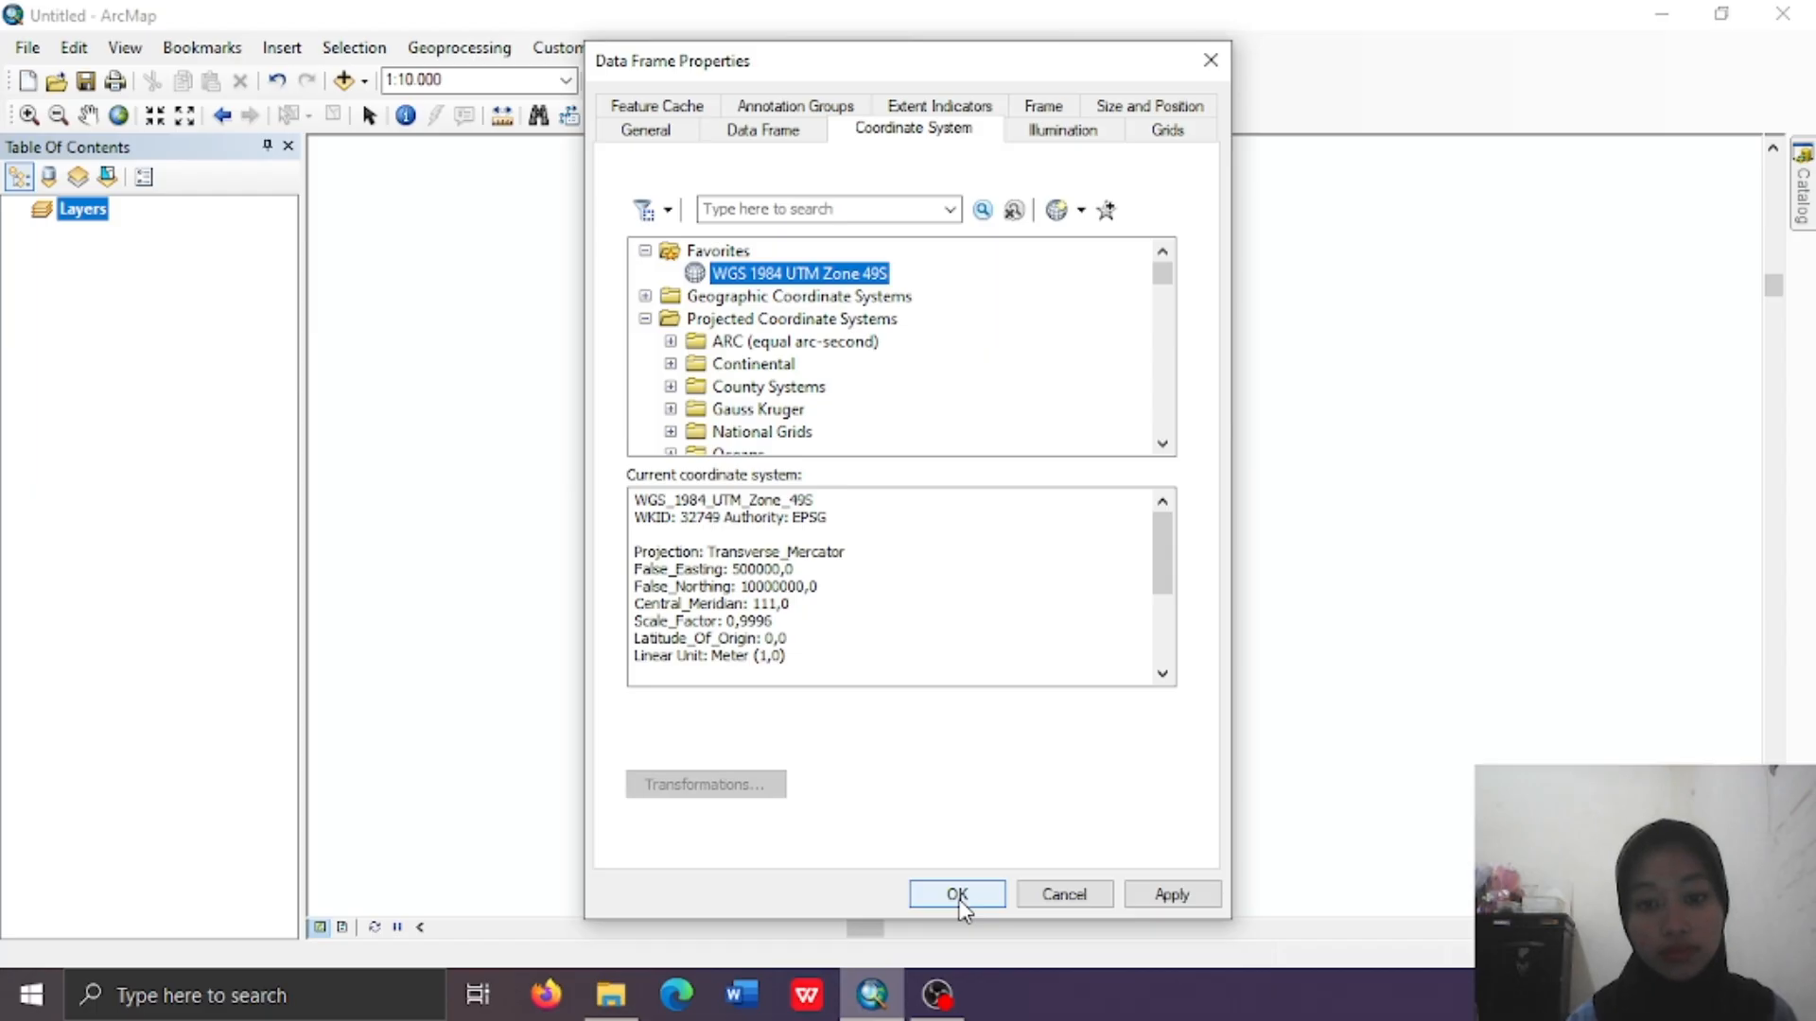
click(1176, 899)
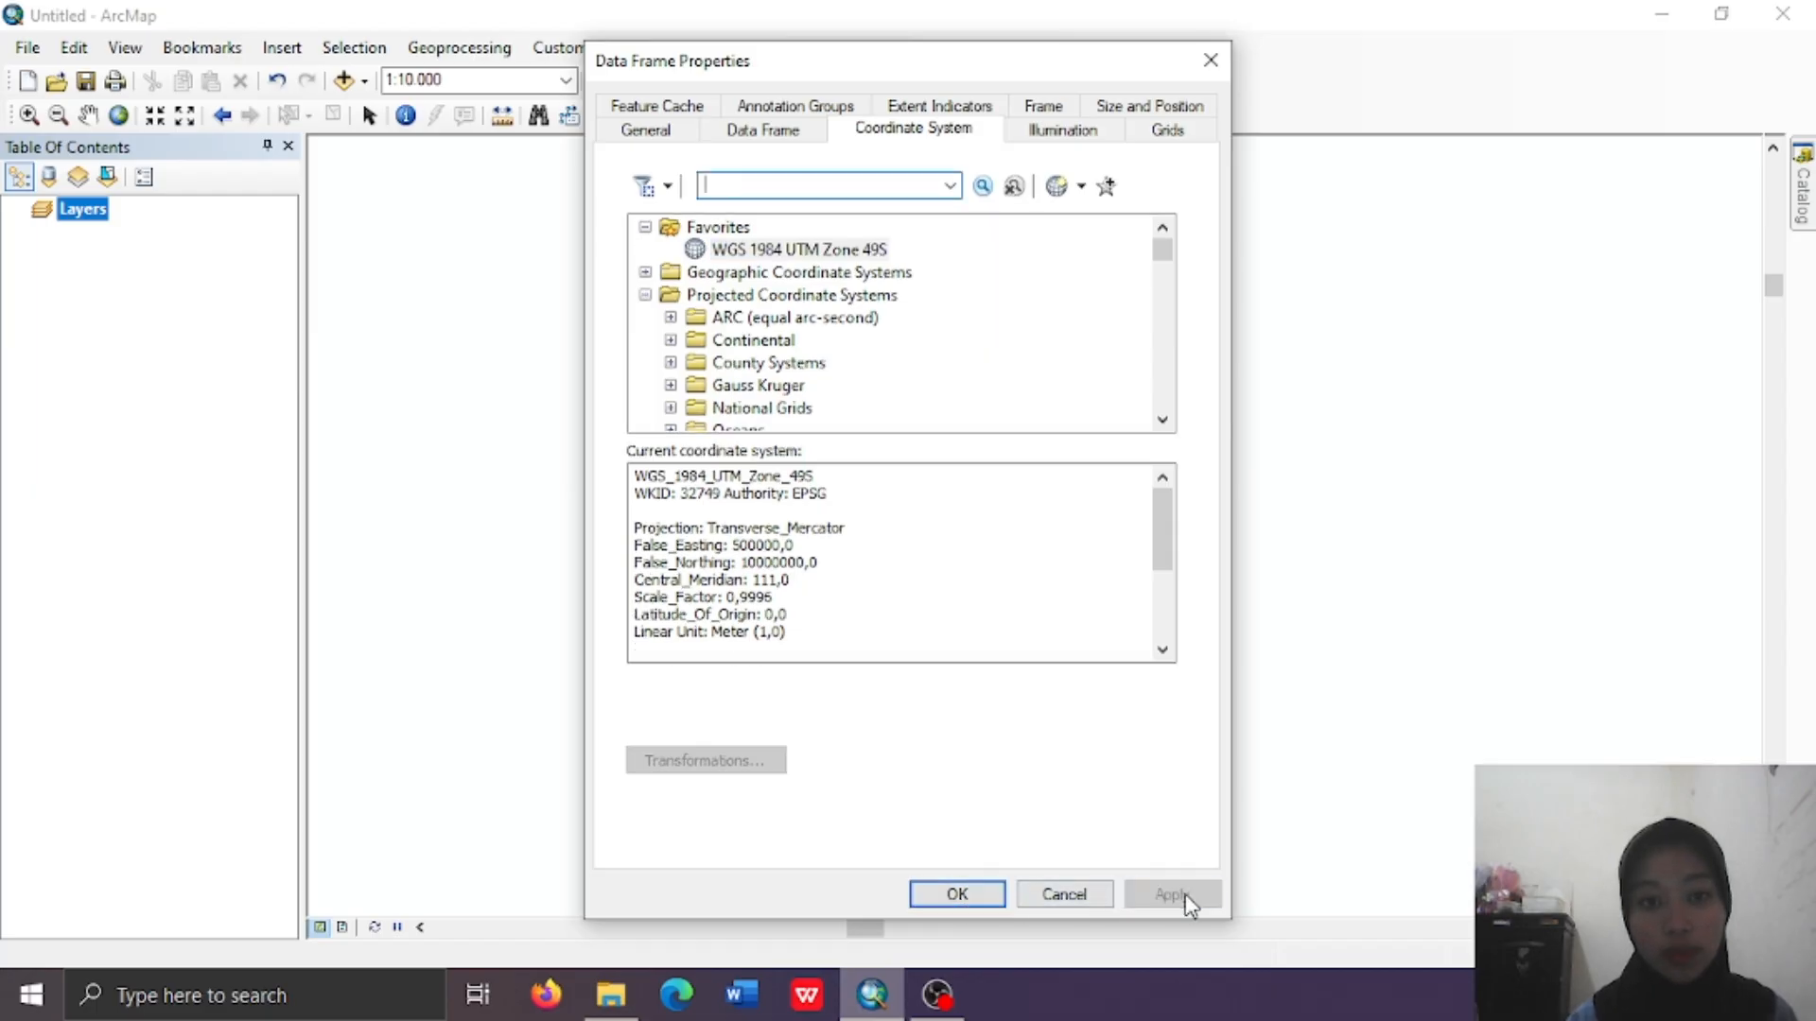
click(960, 897)
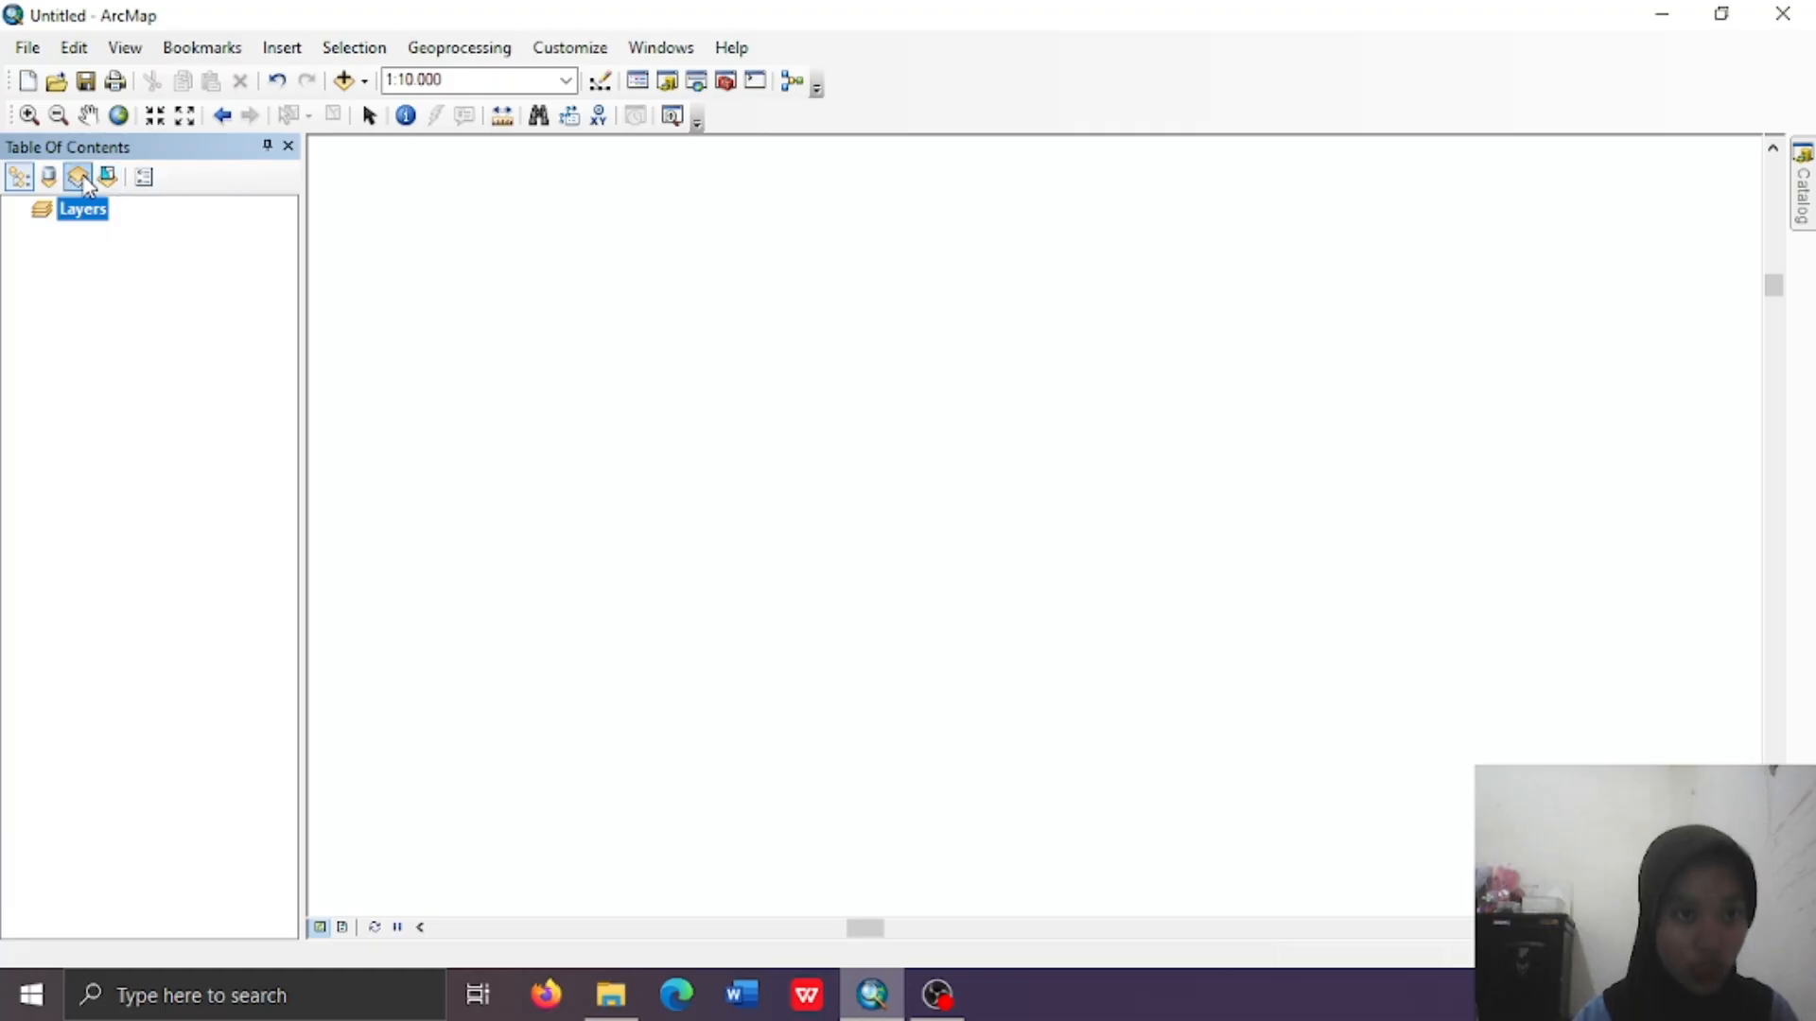
Add the Wilayah Administrasi Kecamatan layer from the BatasWilayah dataset in the KAB JEPARA geodatabase
click(346, 83)
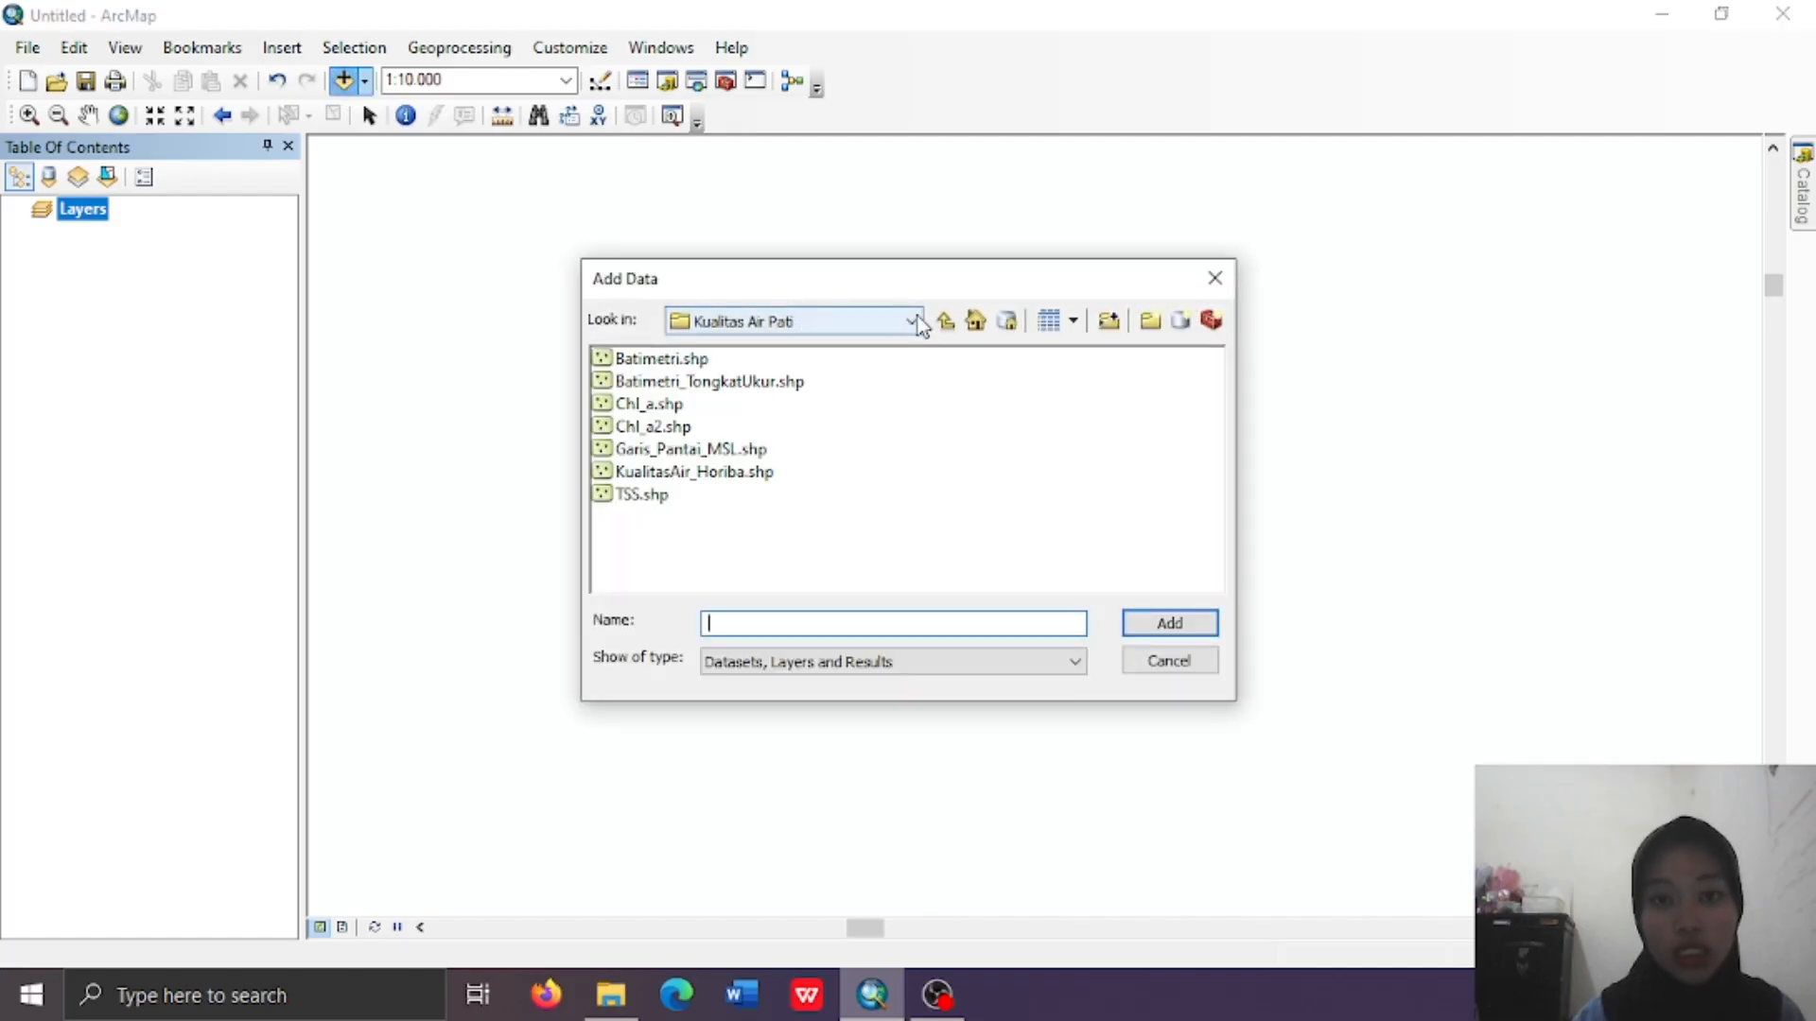
click(941, 323)
click(941, 323)
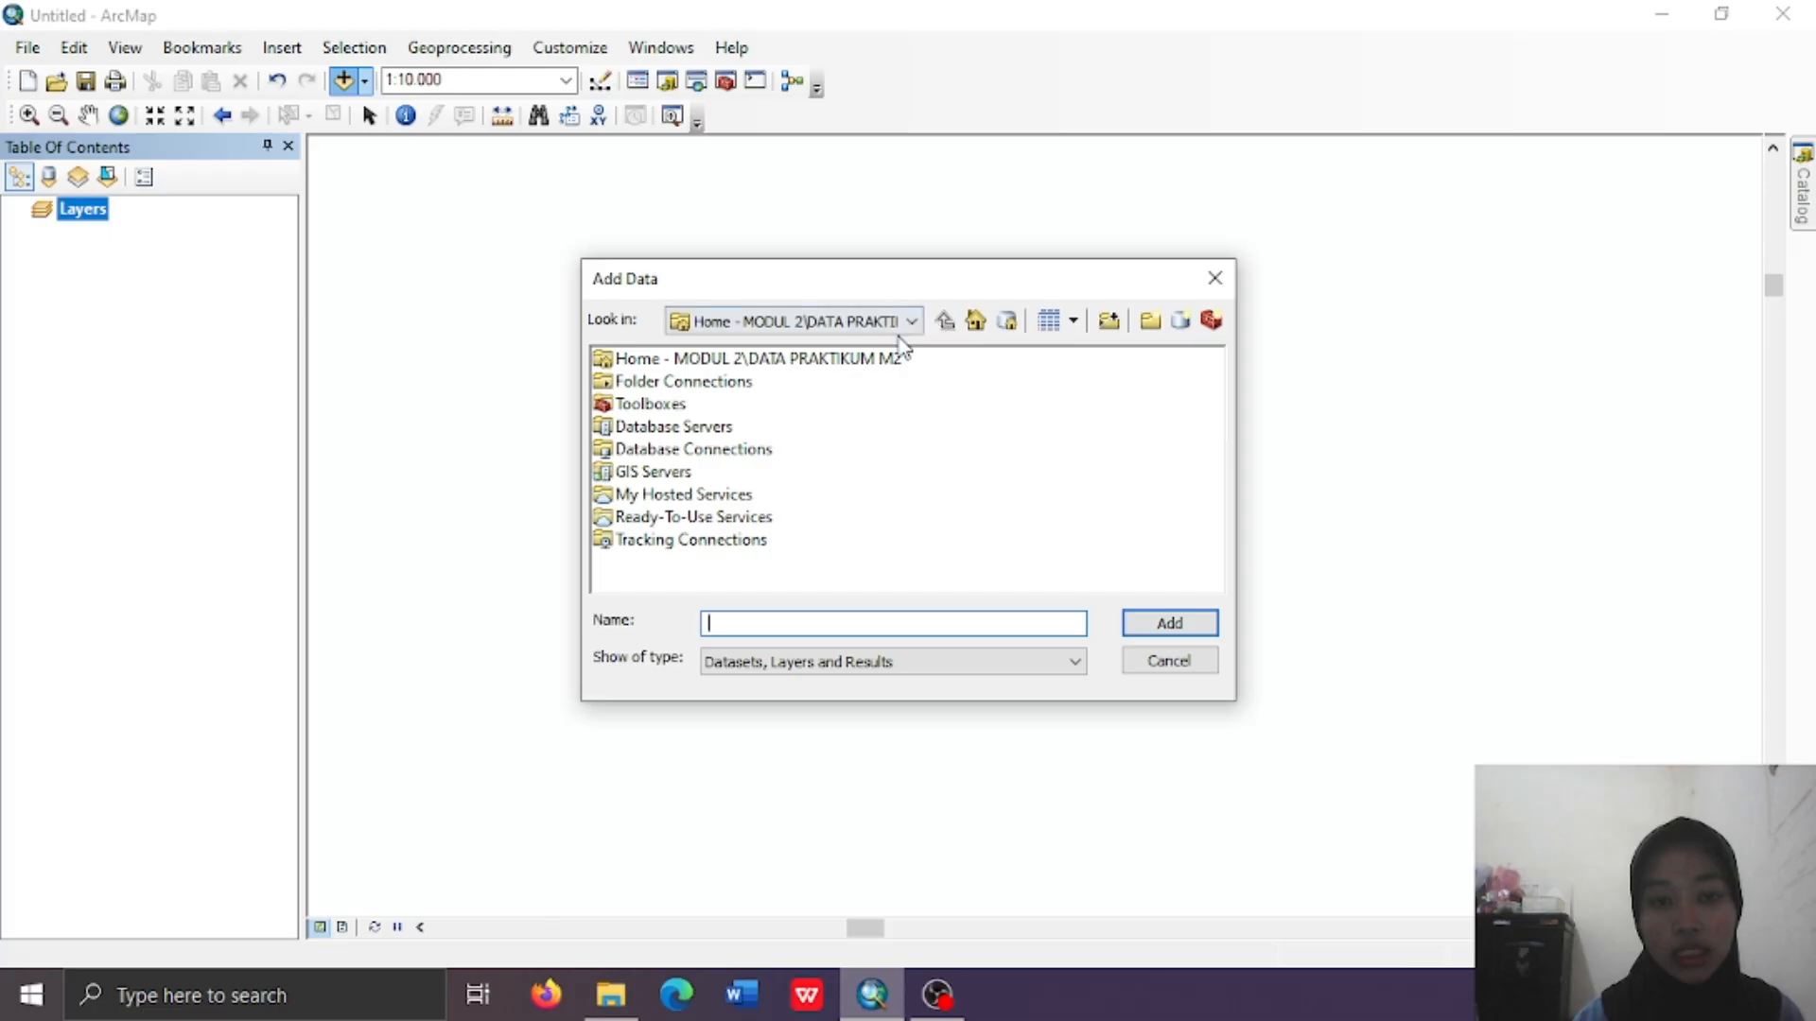
double_click(741, 360)
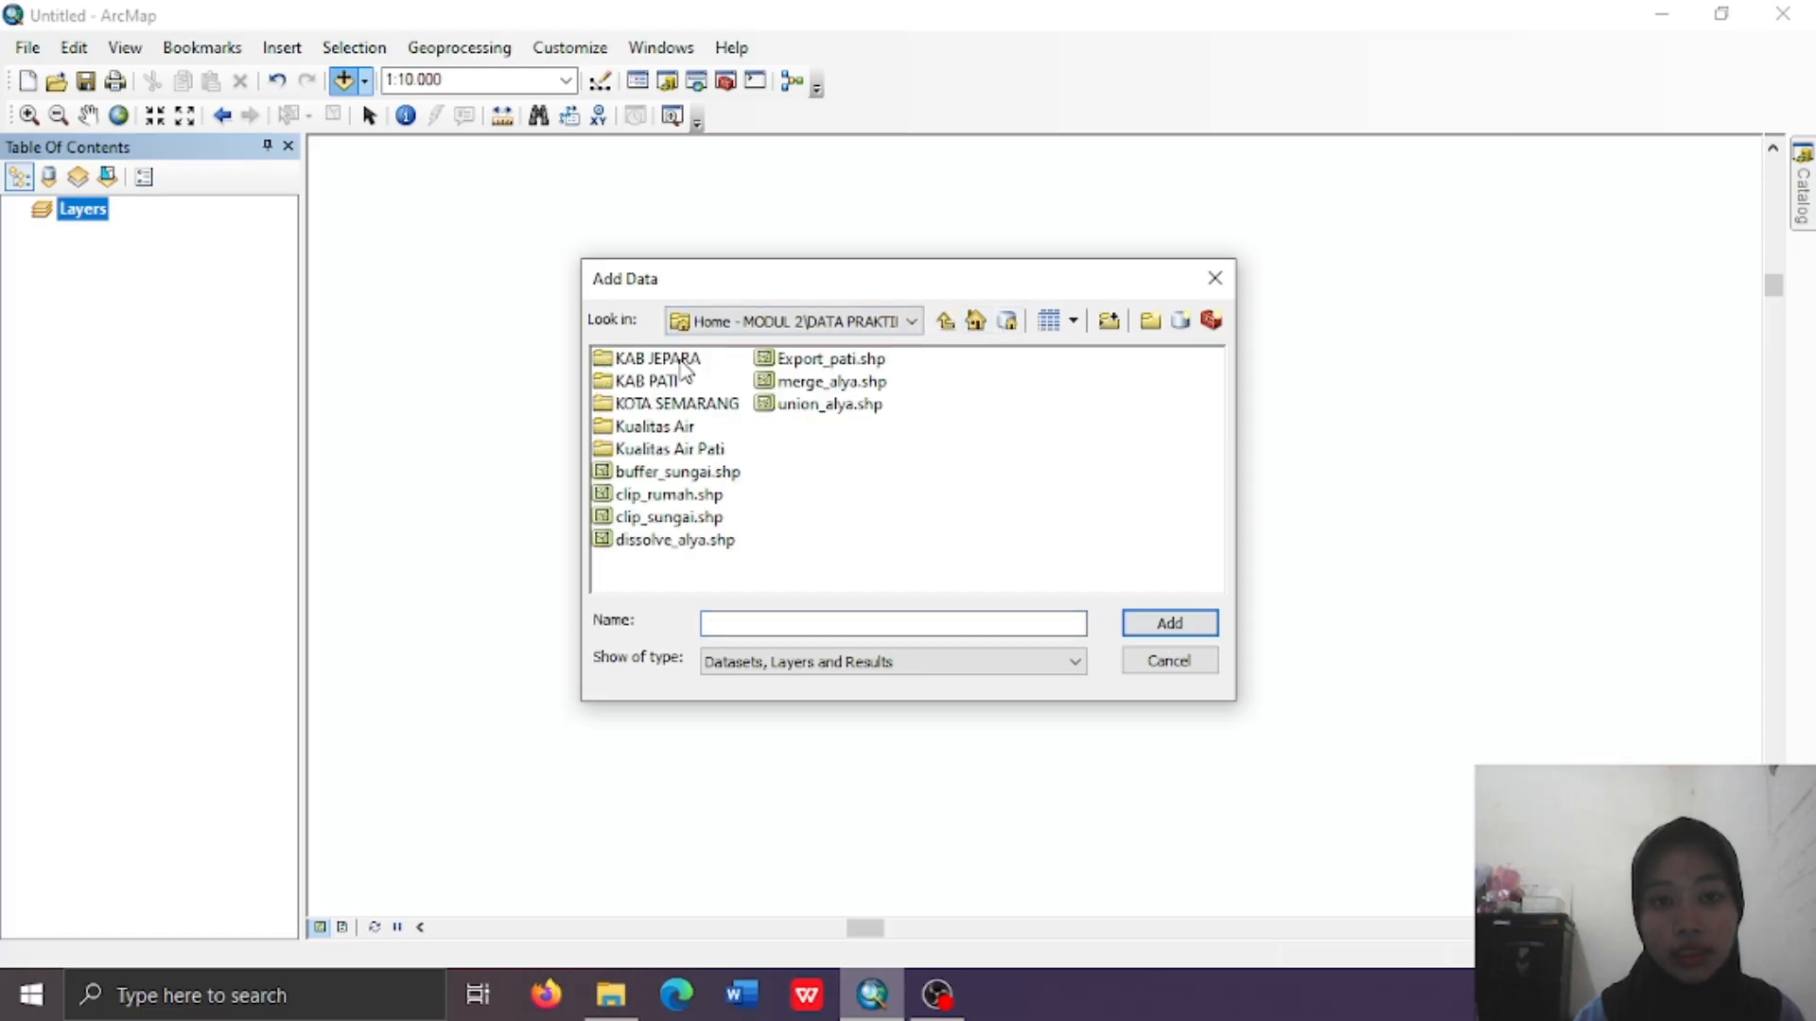
double_click(673, 361)
double_click(729, 381)
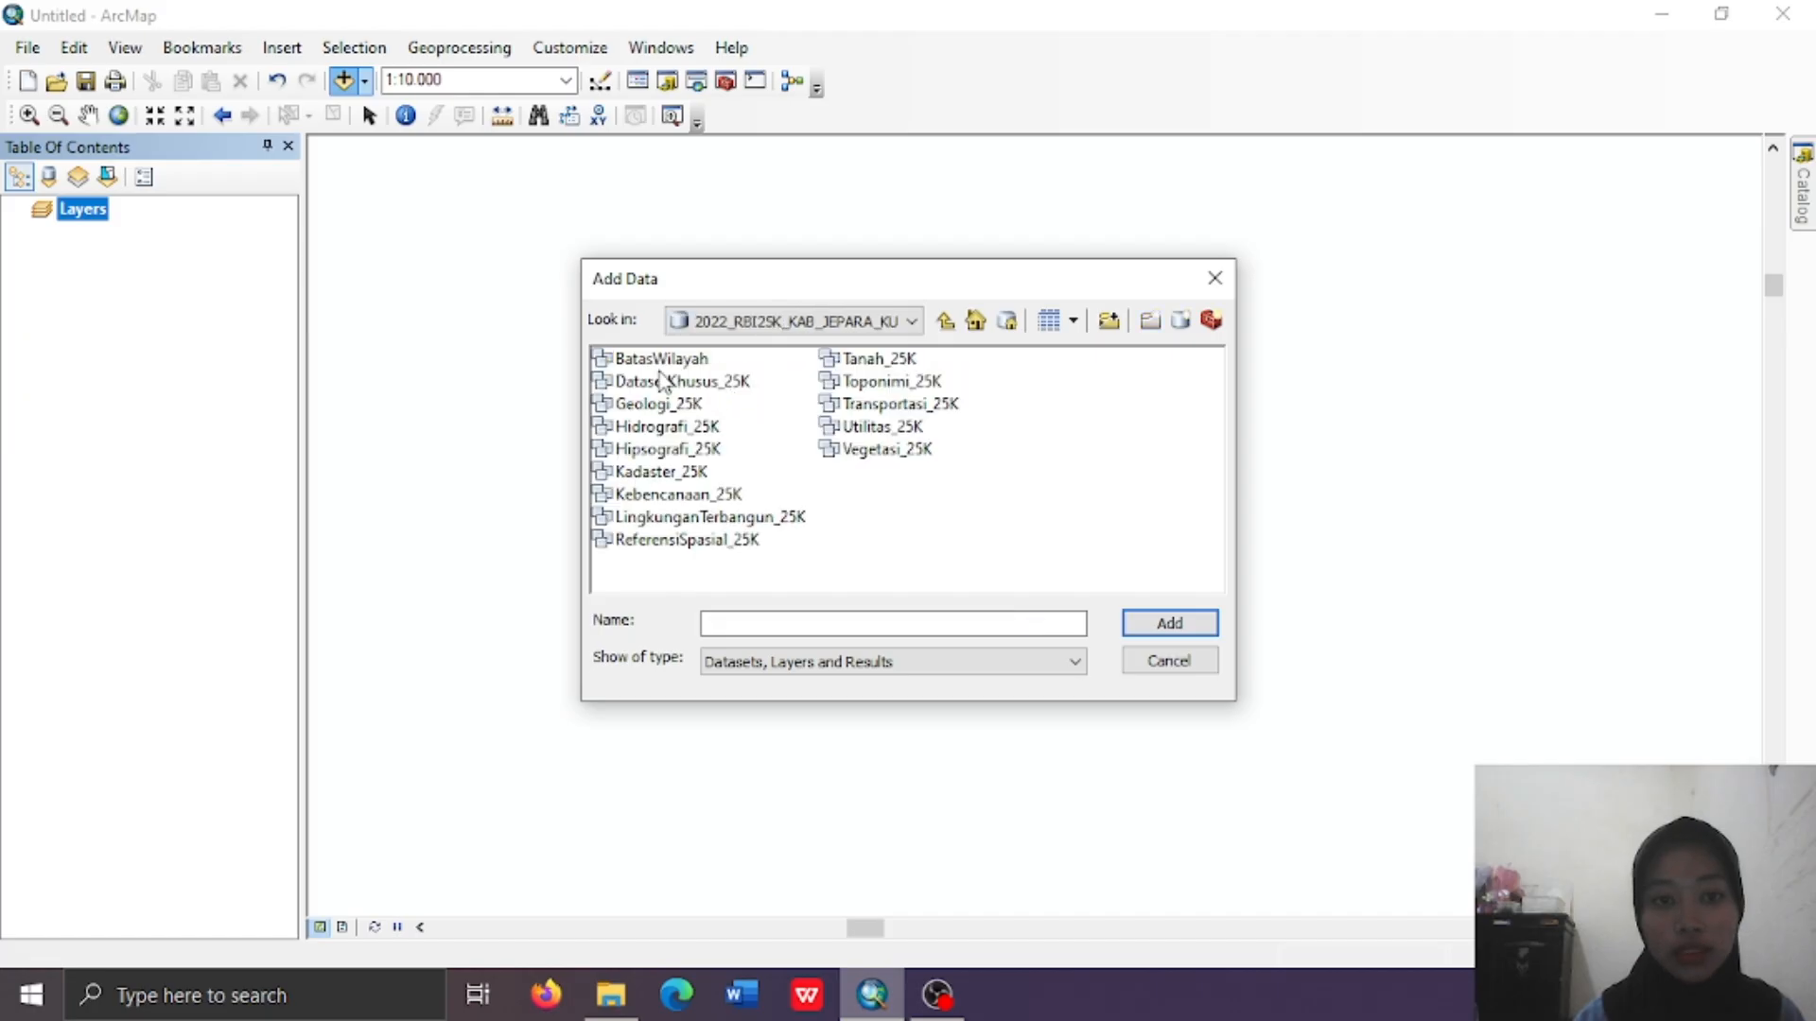
click(654, 360)
double_click(654, 361)
double_click(711, 402)
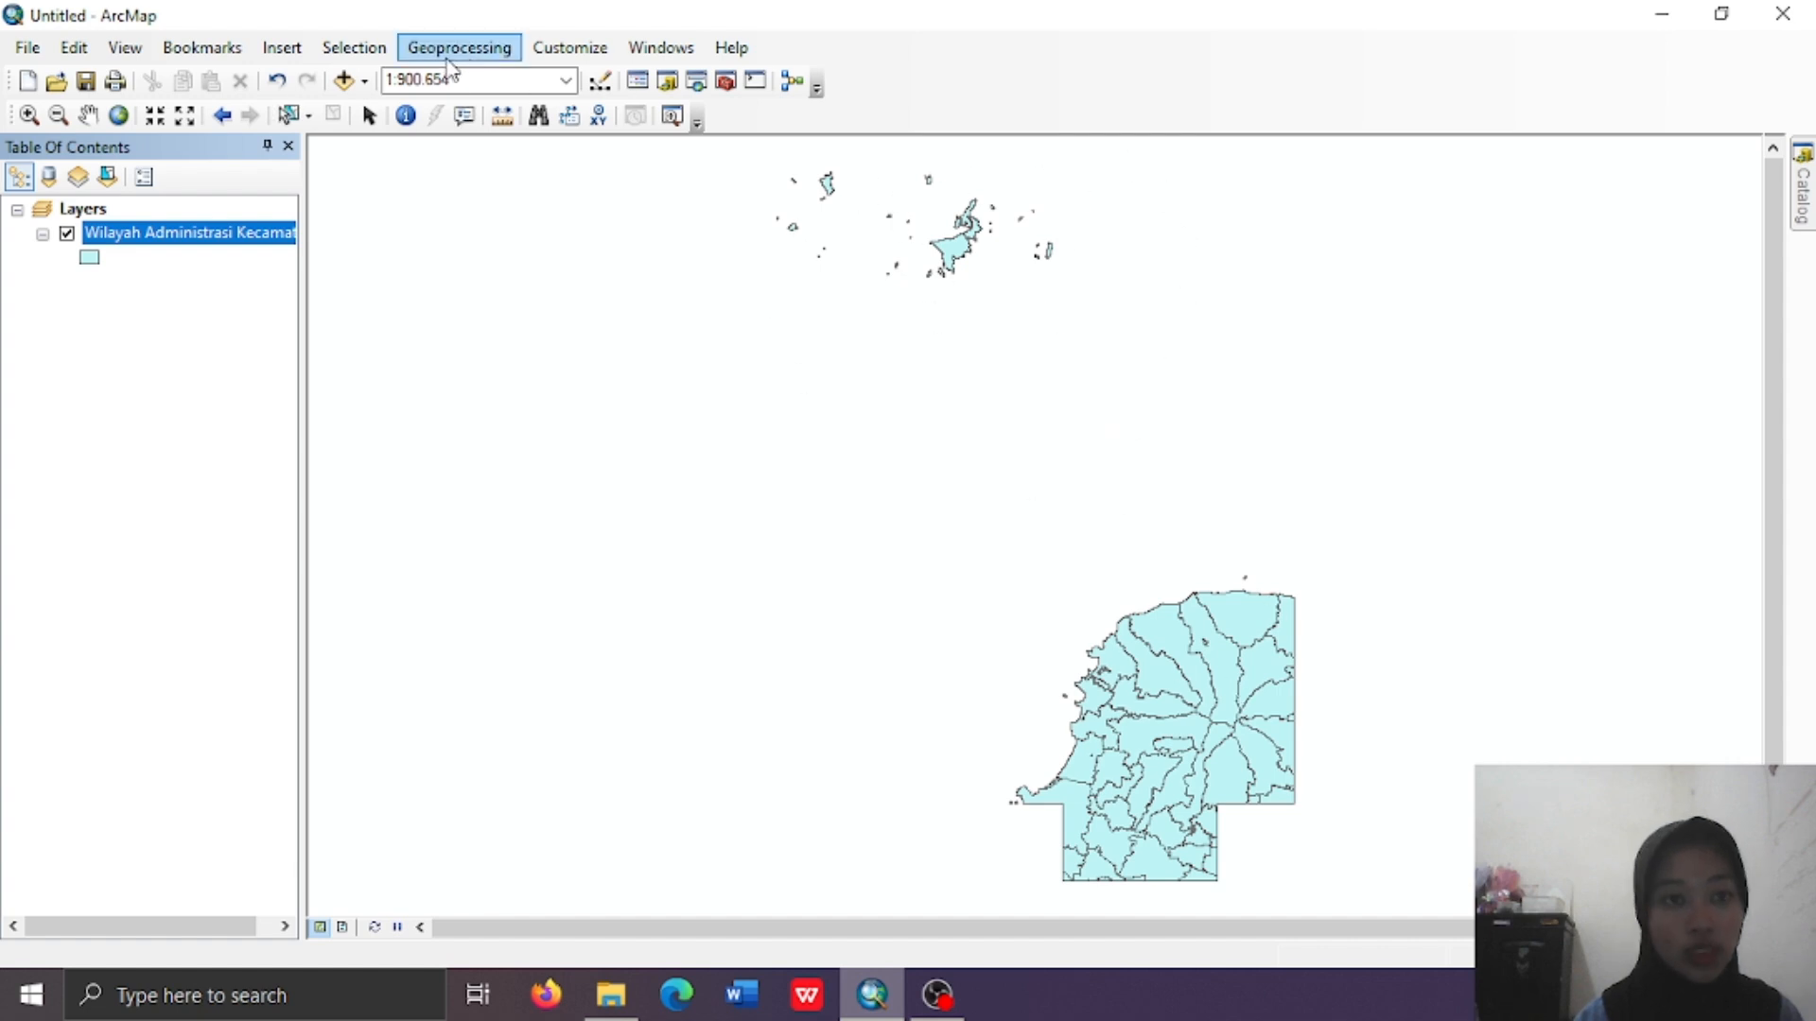
Add KualitasAir_Horiba.shp from the Kualitas Air Pati folder and display that layer's full extent
click(343, 84)
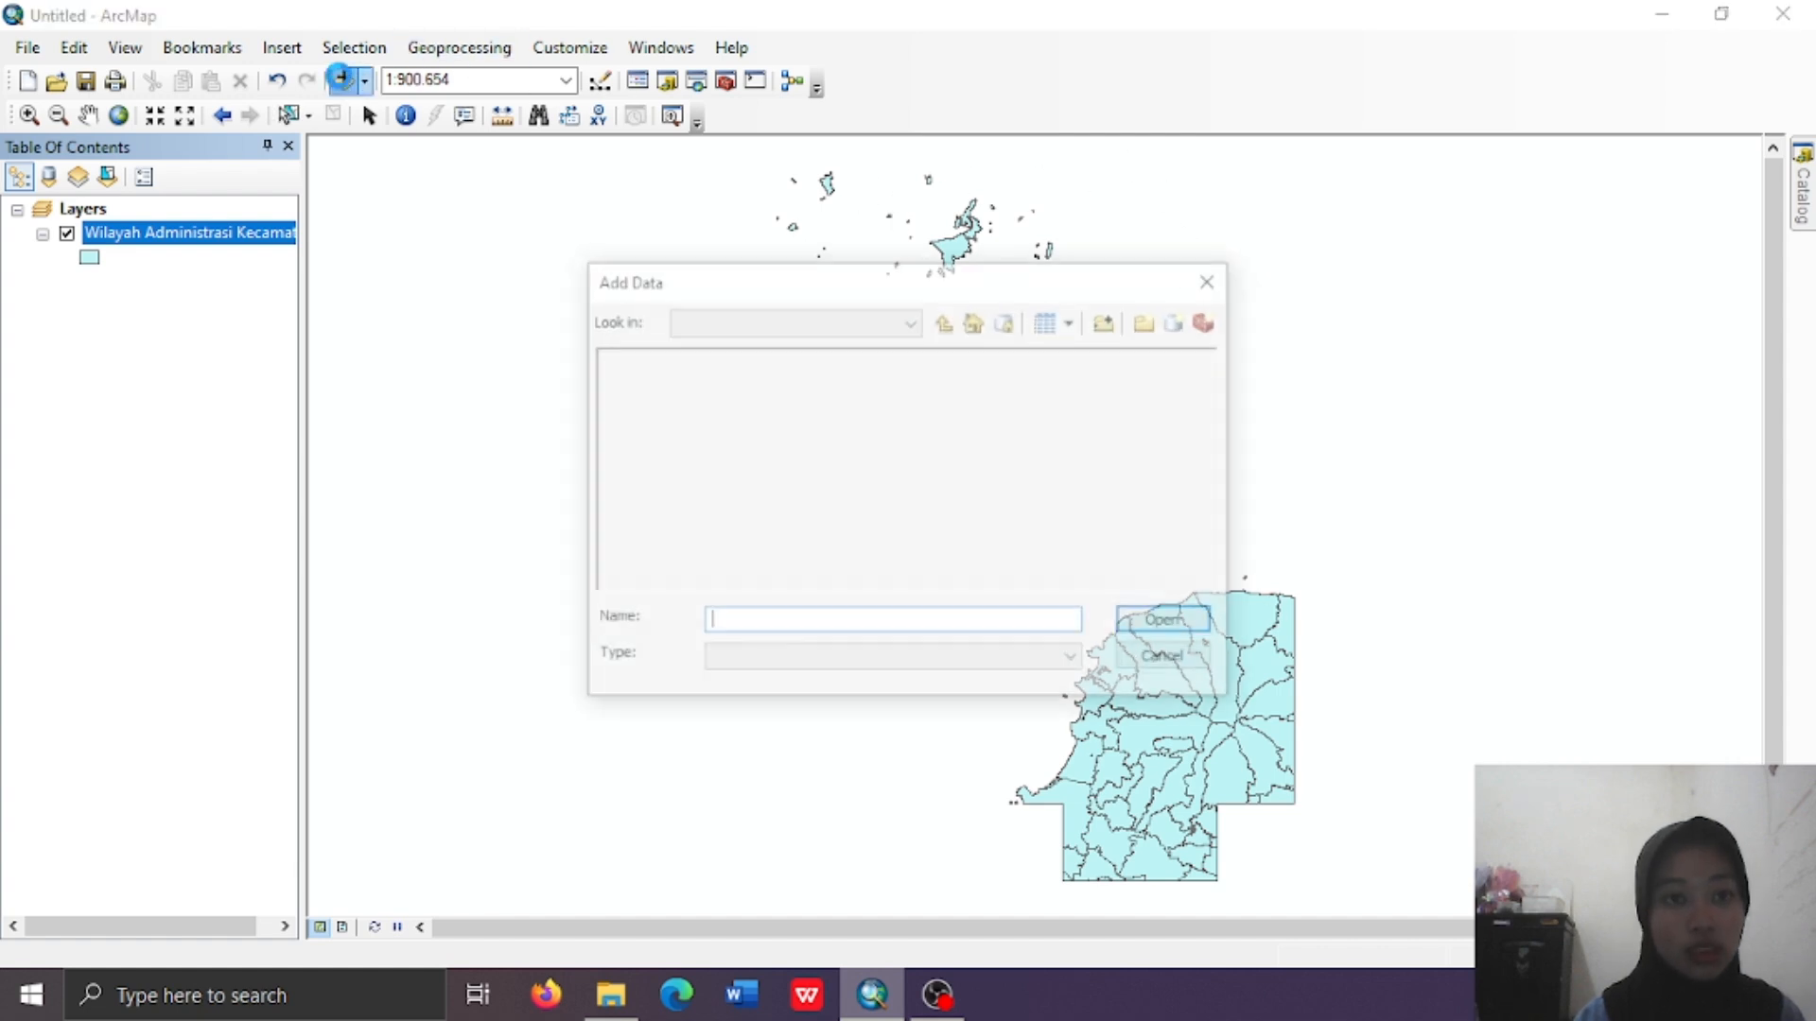
click(943, 323)
click(944, 322)
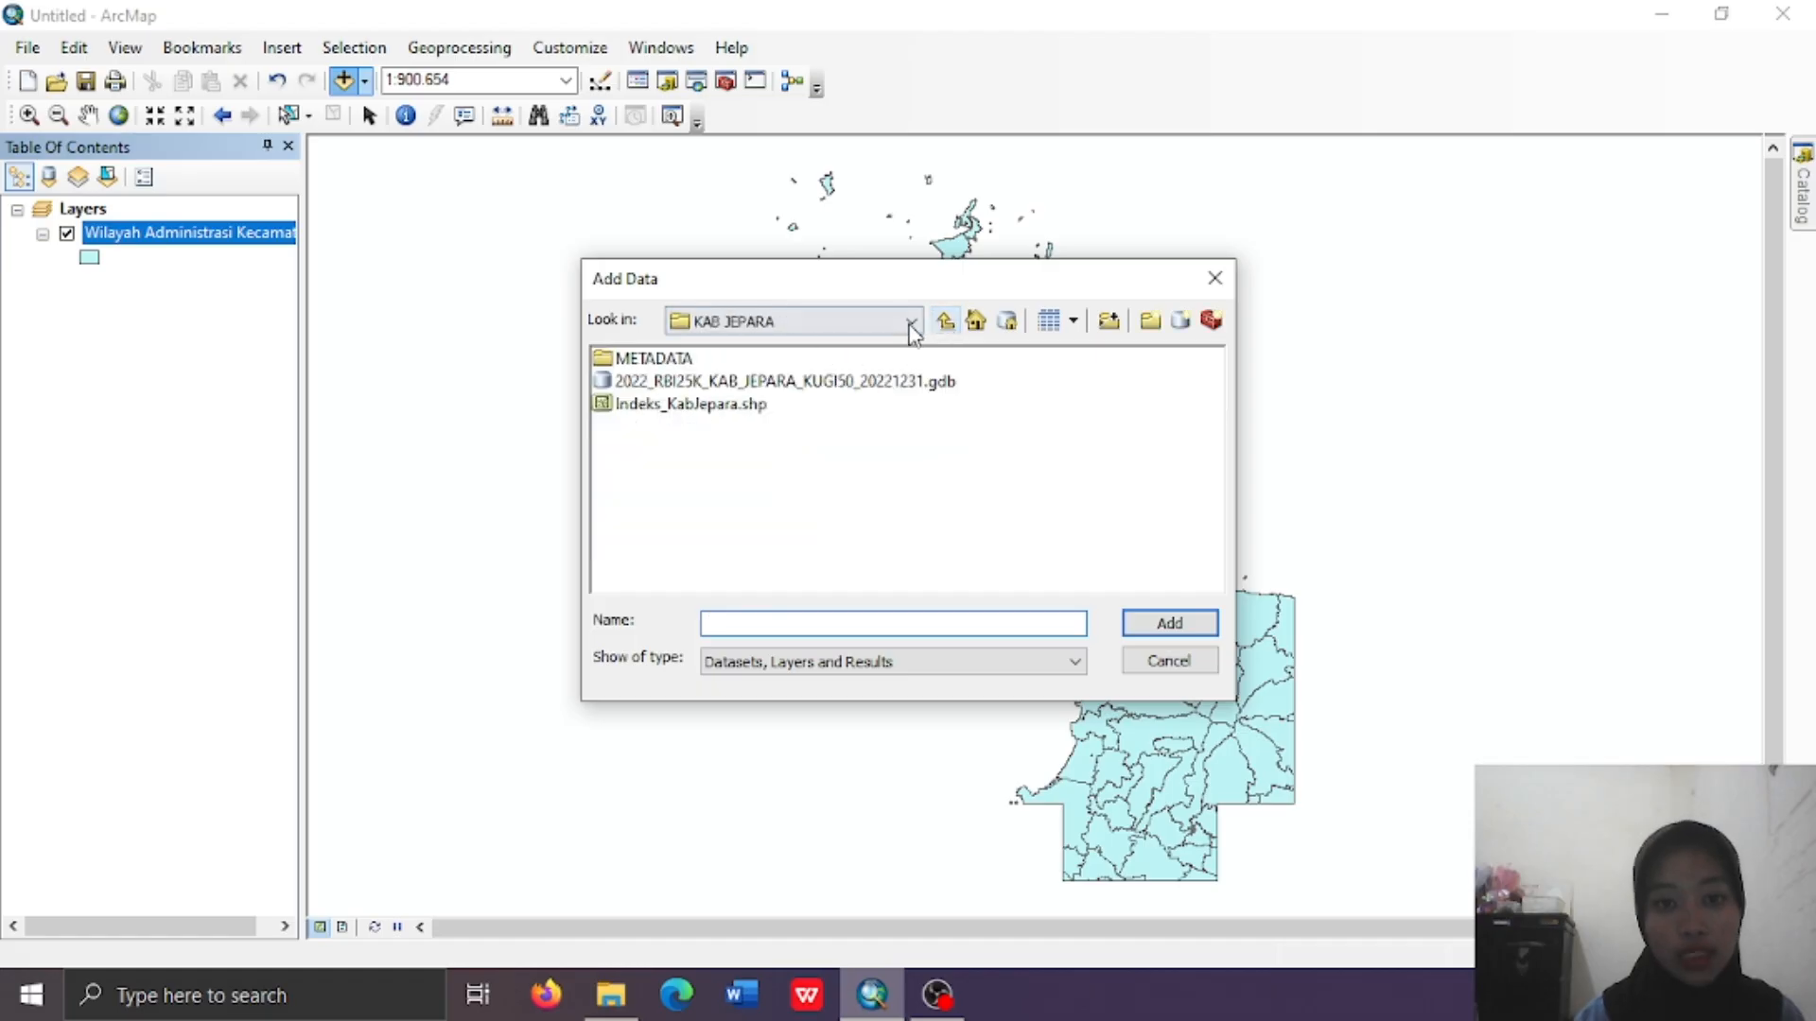
click(944, 322)
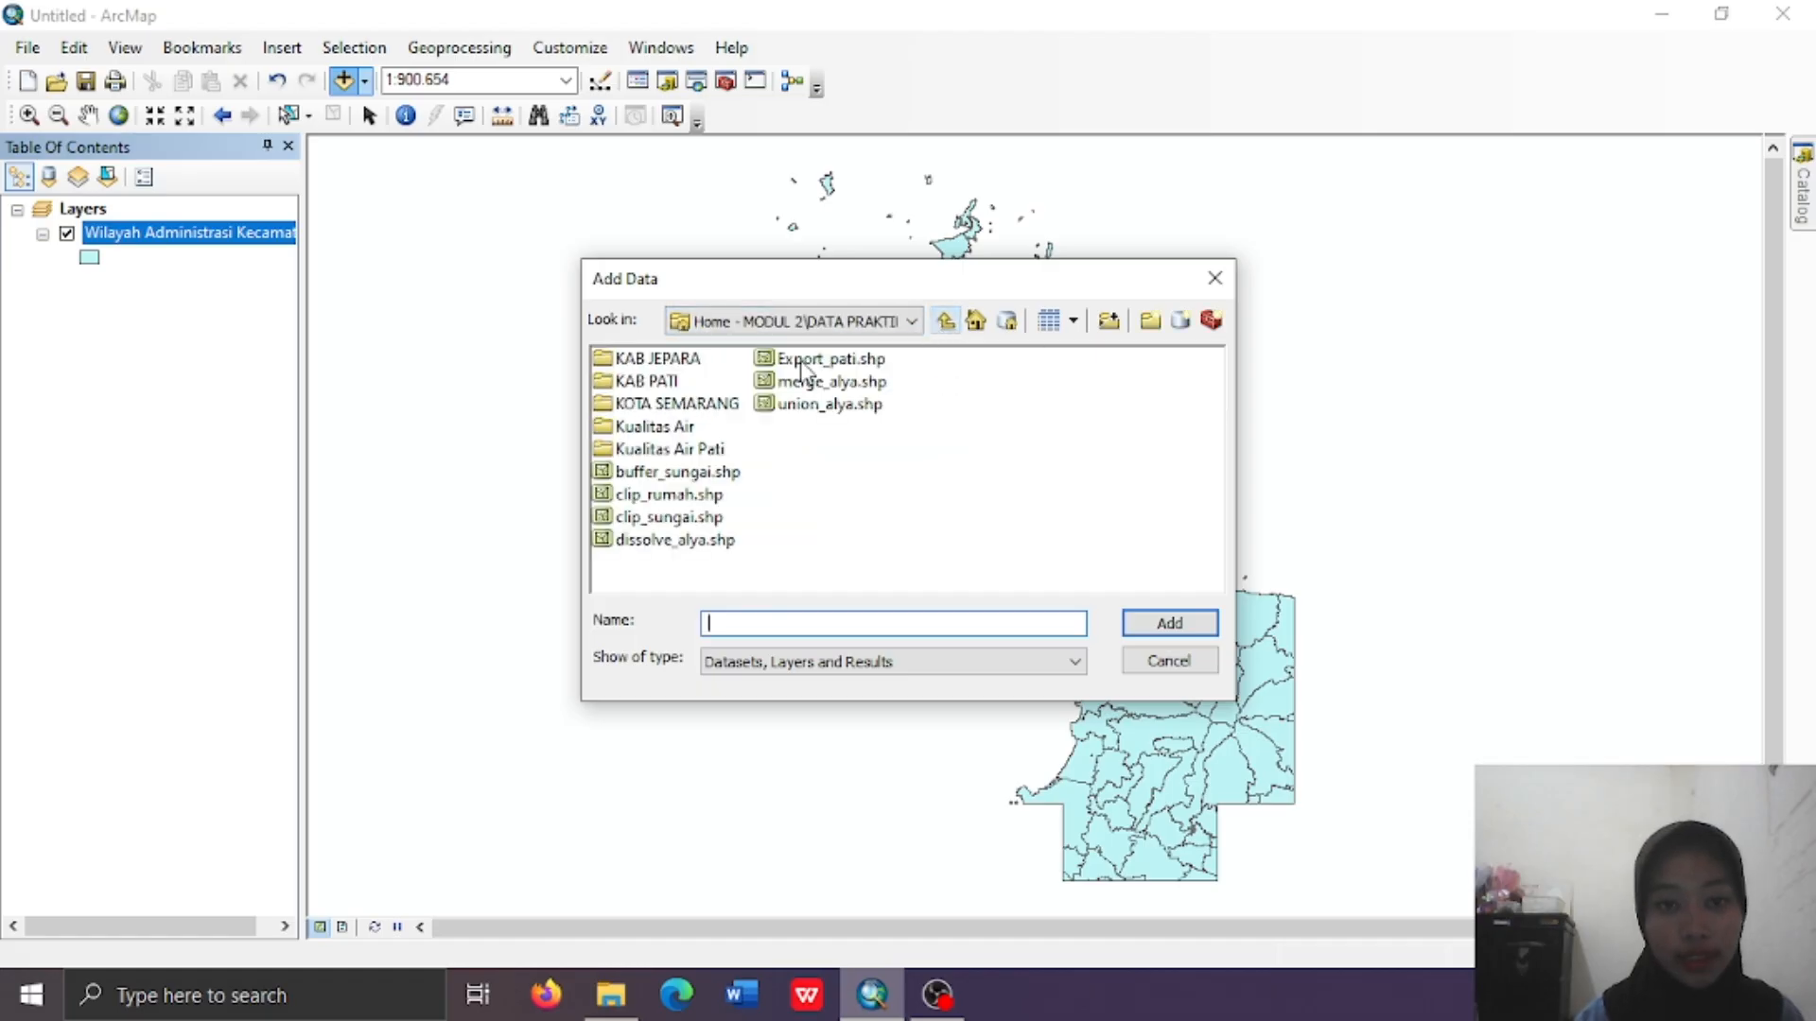
double_click(670, 449)
click(695, 451)
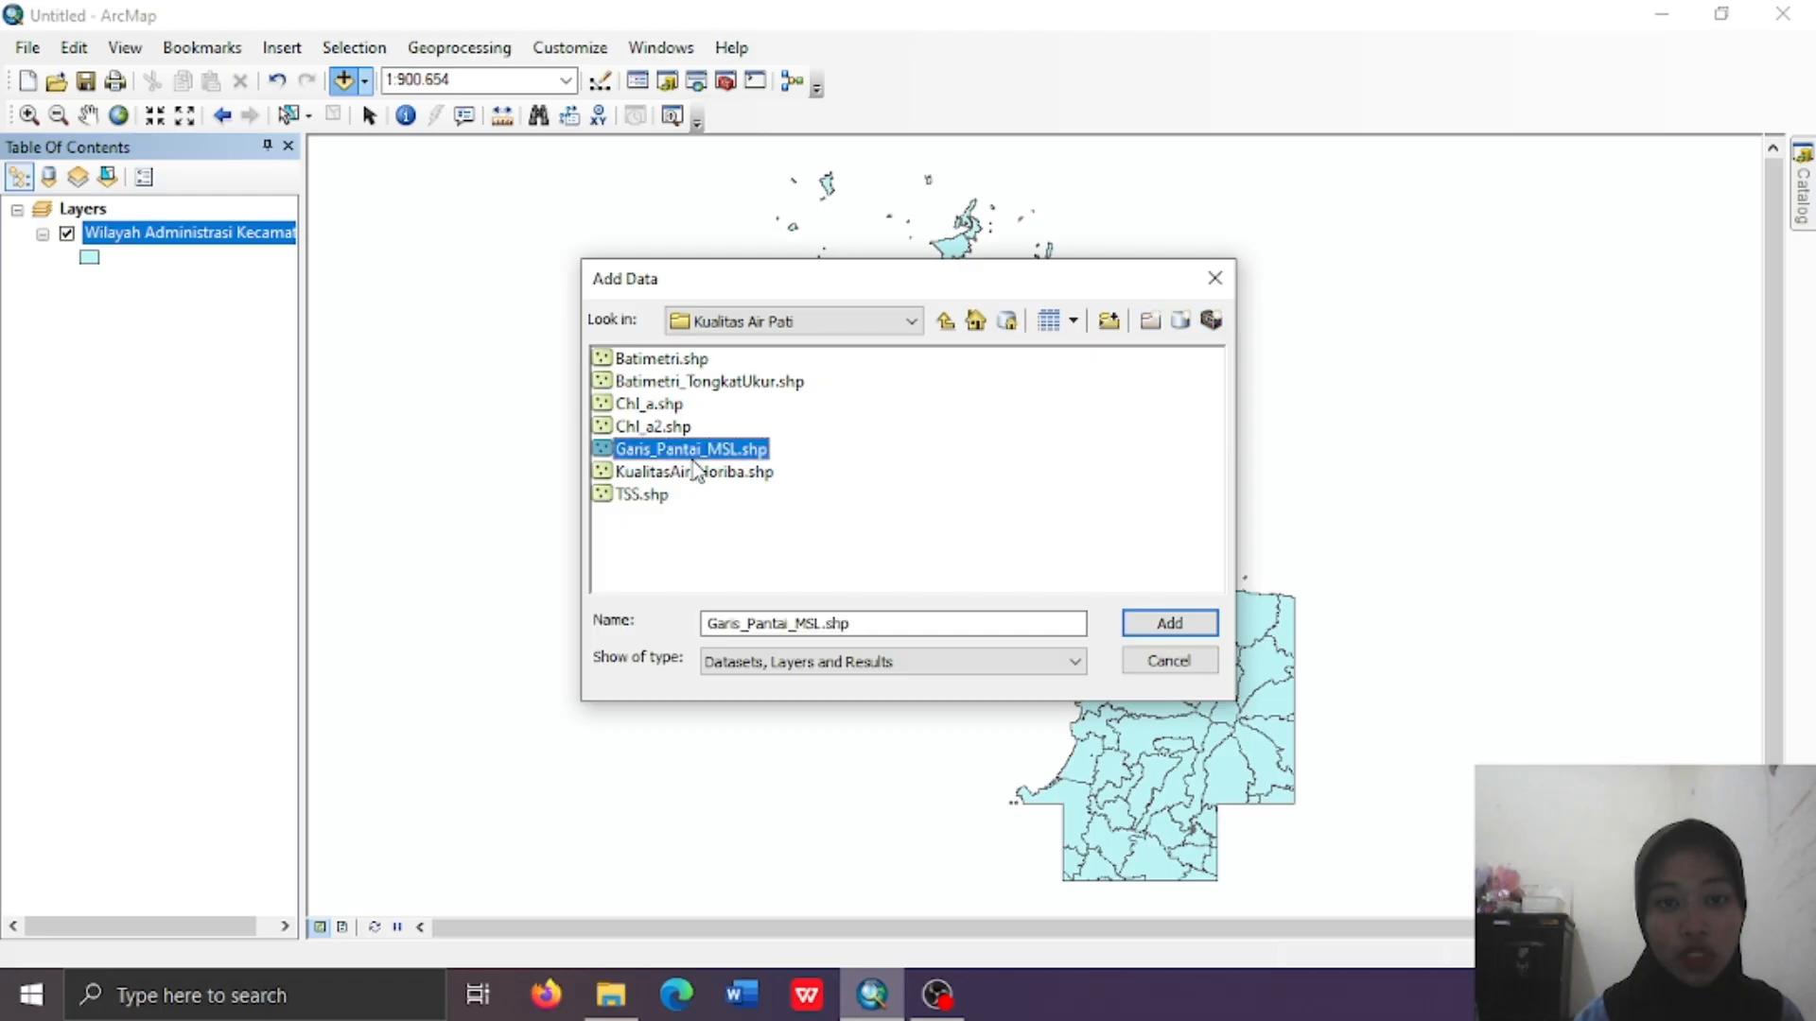
click(697, 473)
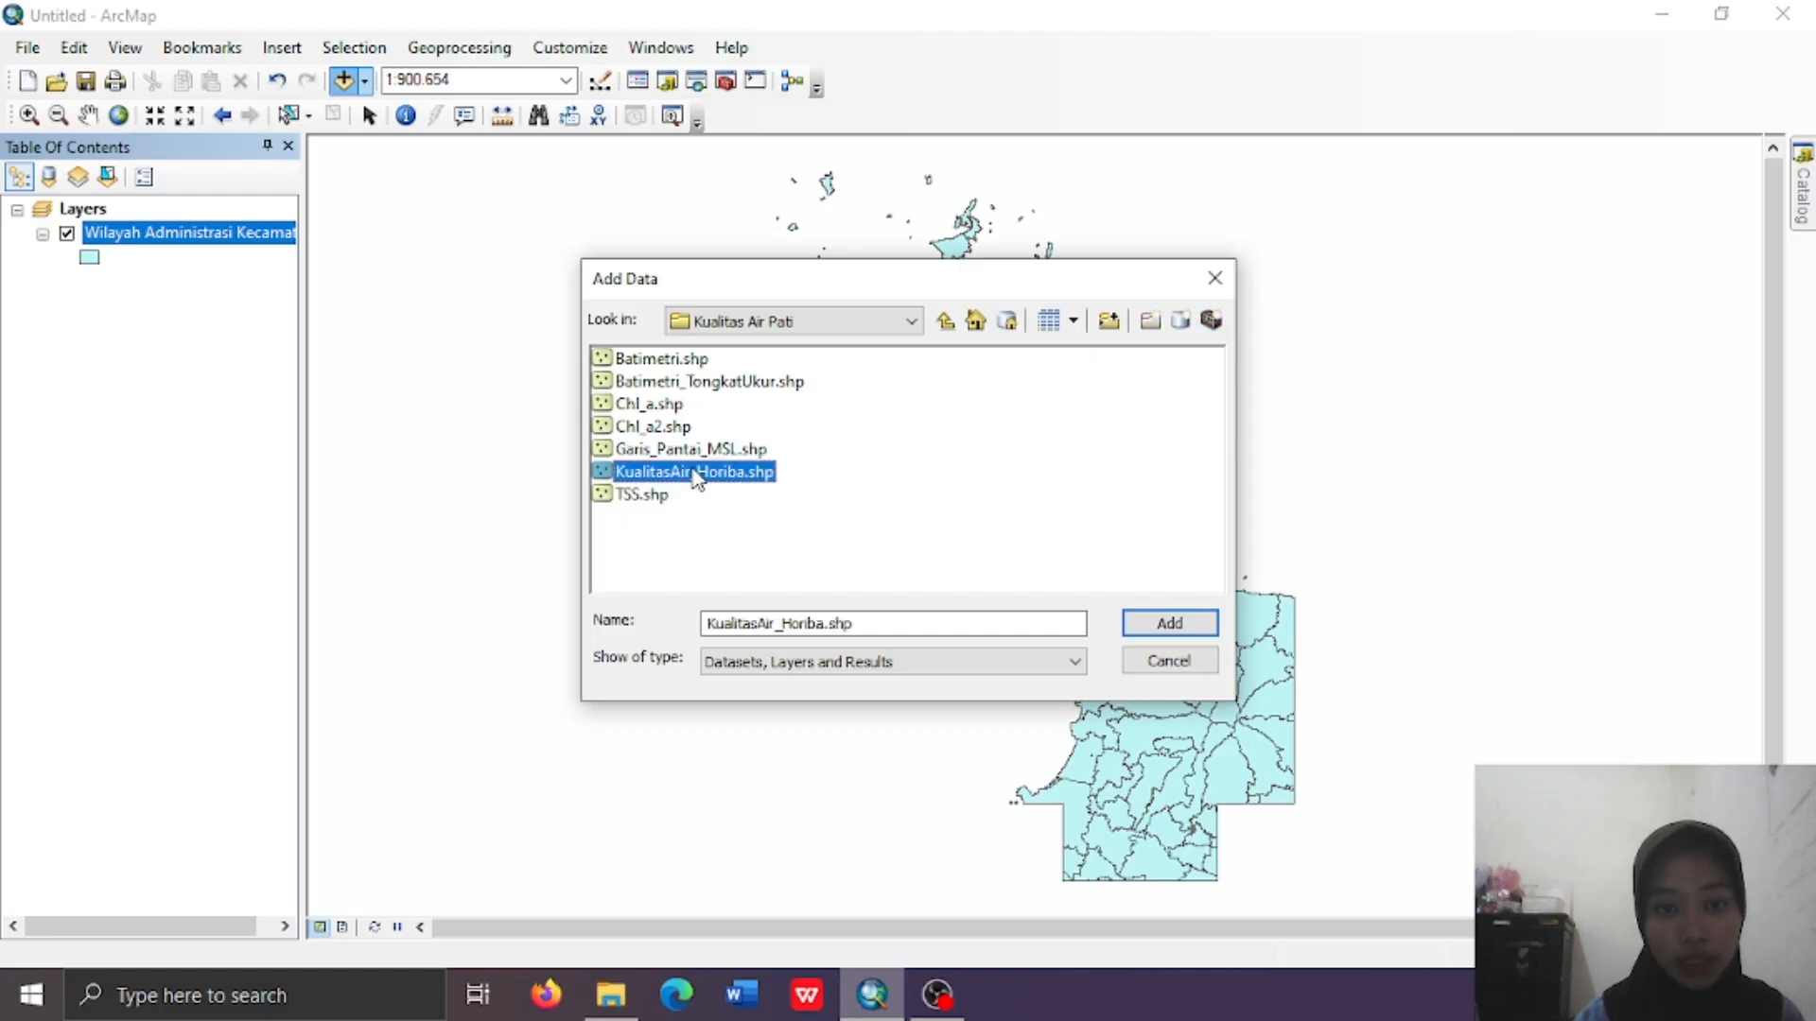
click(1169, 622)
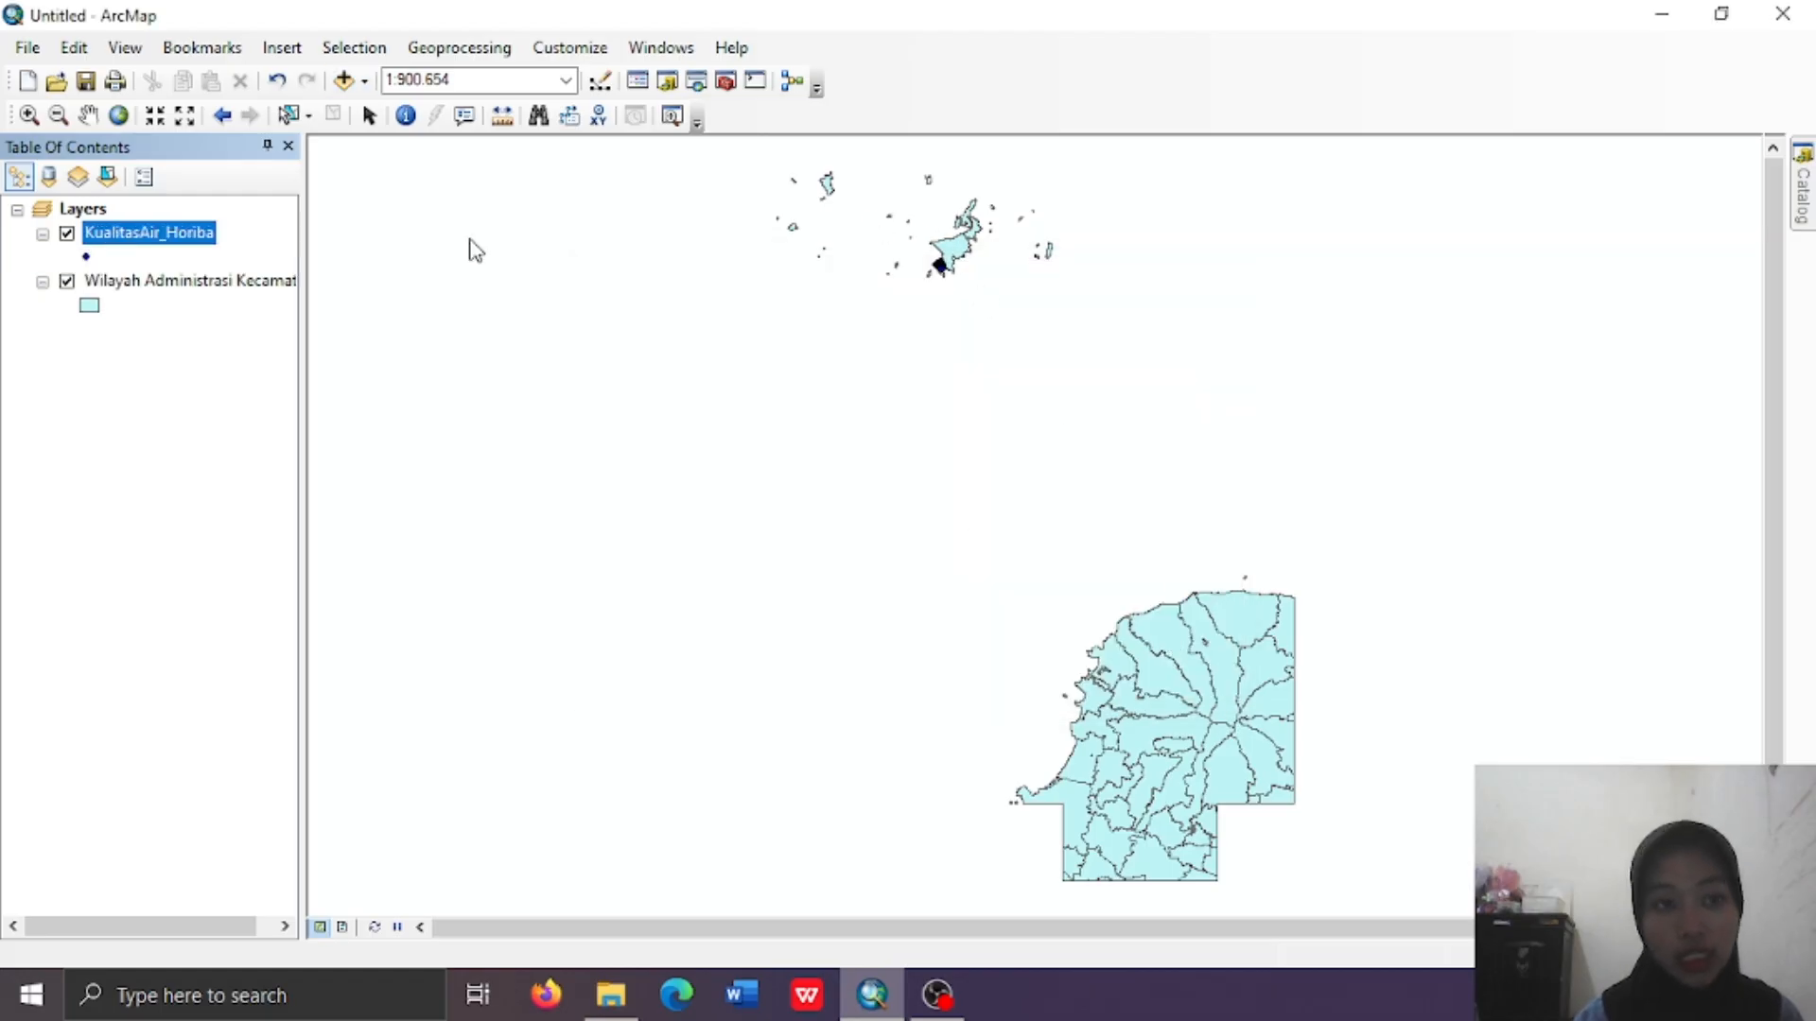
right_click(195, 234)
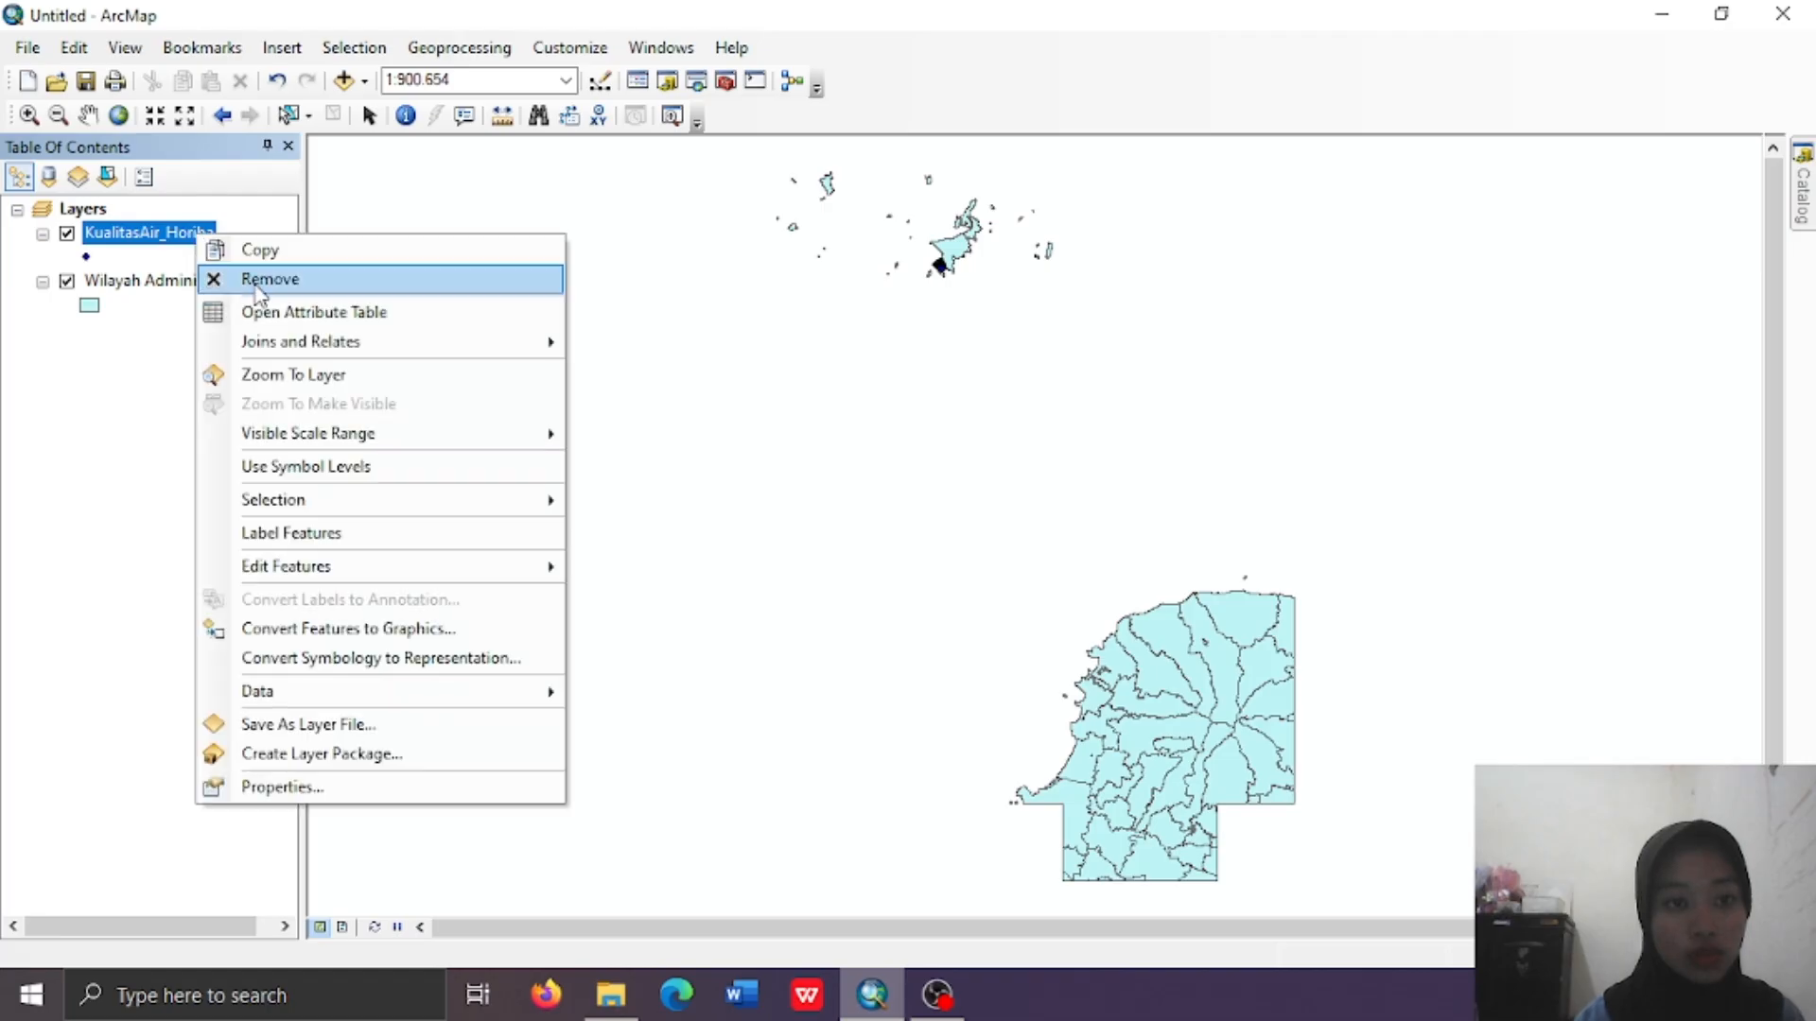
click(303, 378)
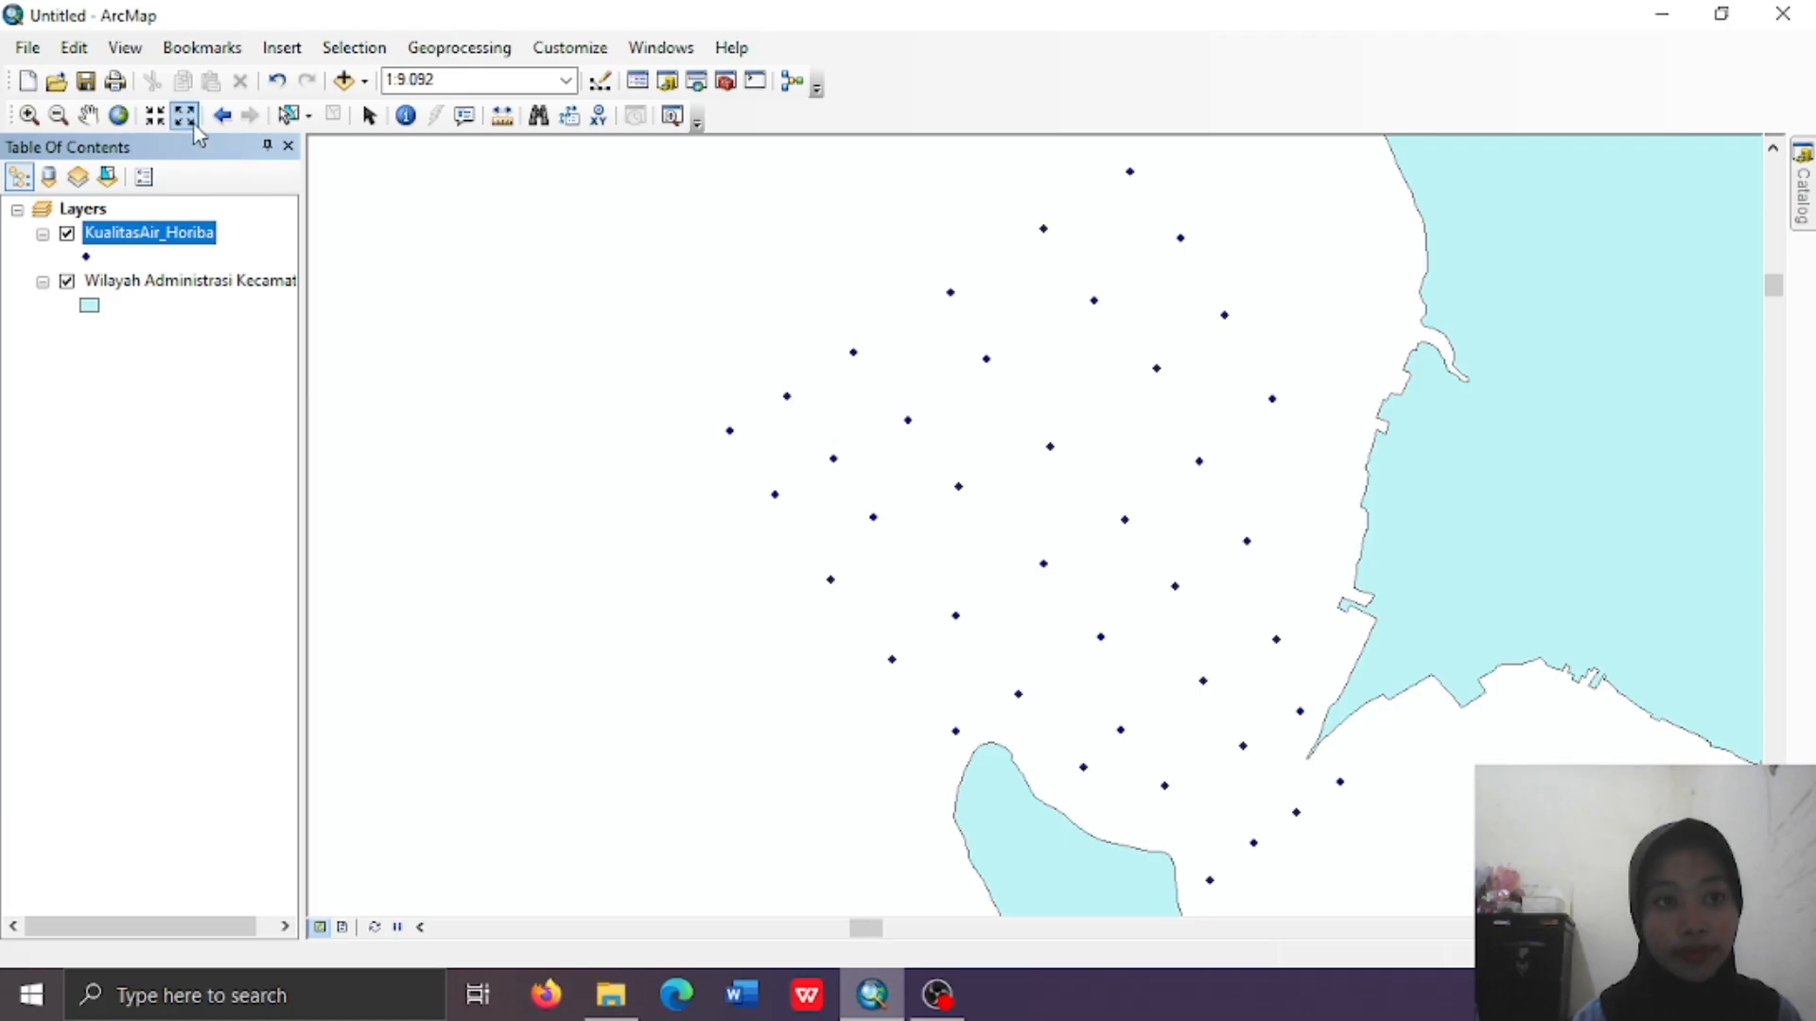
Define a new shapefile named ROI with the Polygon feature type in the connected PRAKTIKUM SIG folder that contains KAB JEPARA
click(184, 114)
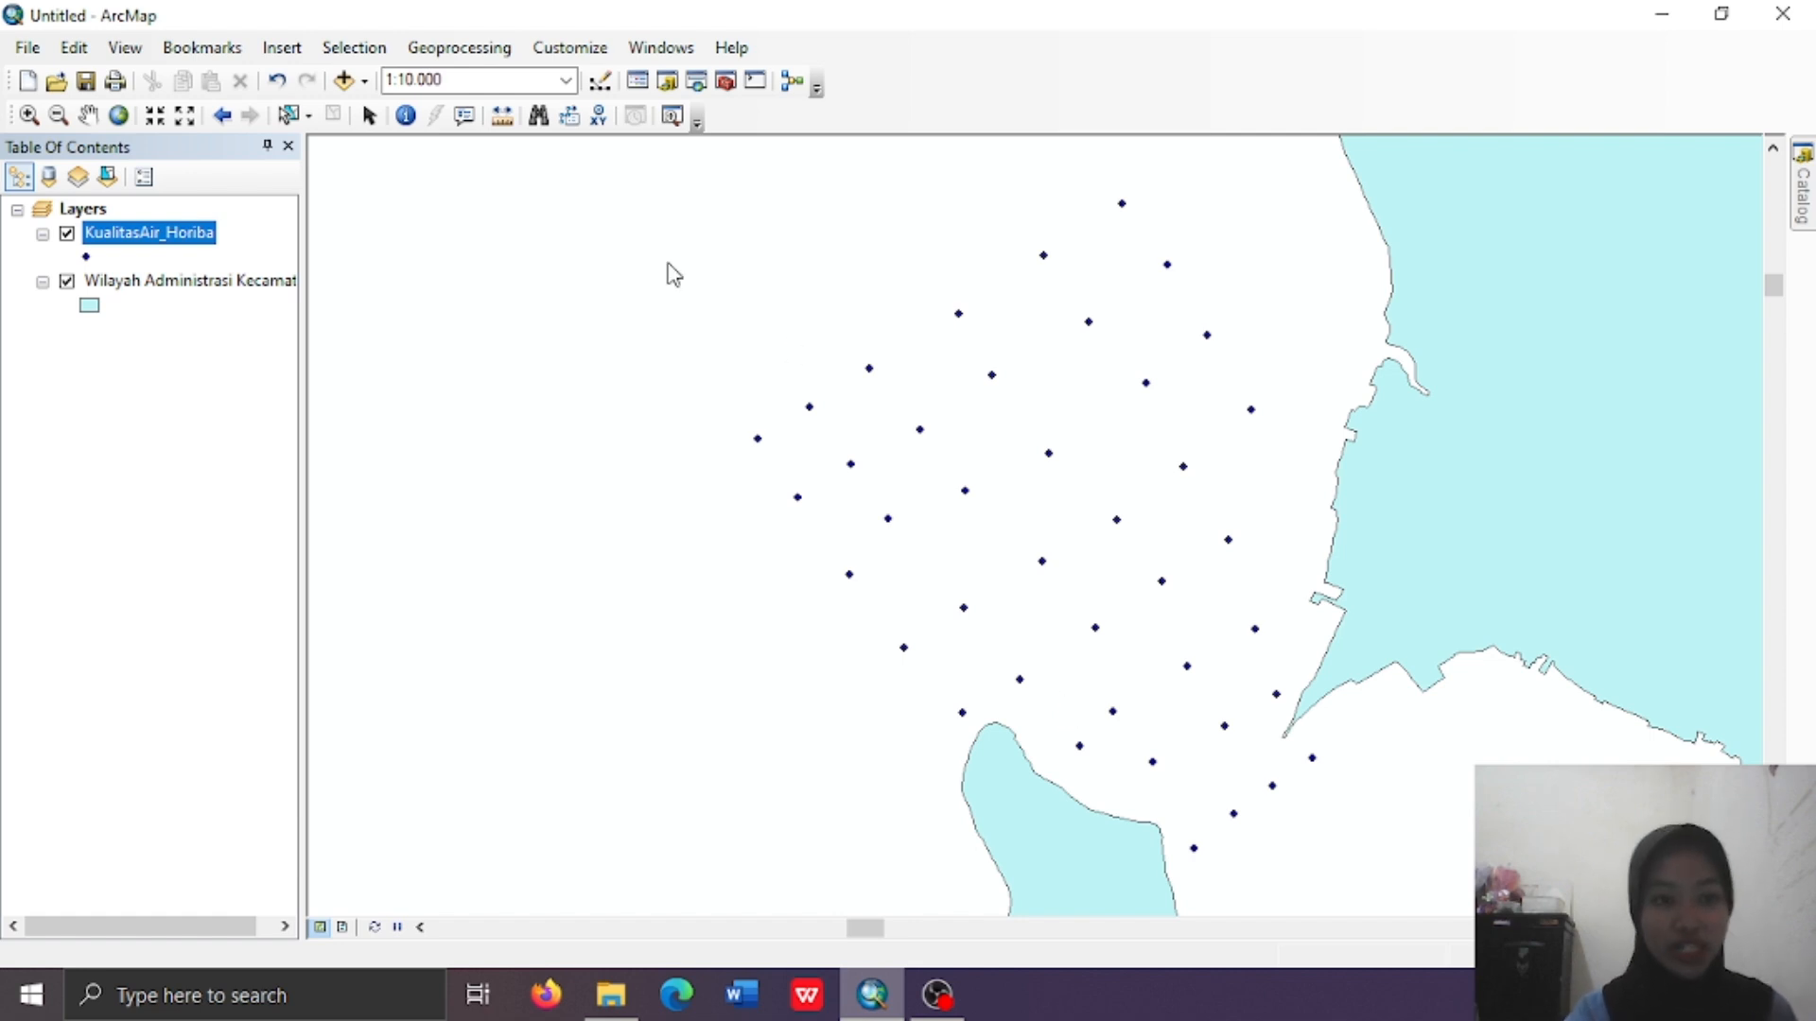
click(665, 49)
click(673, 195)
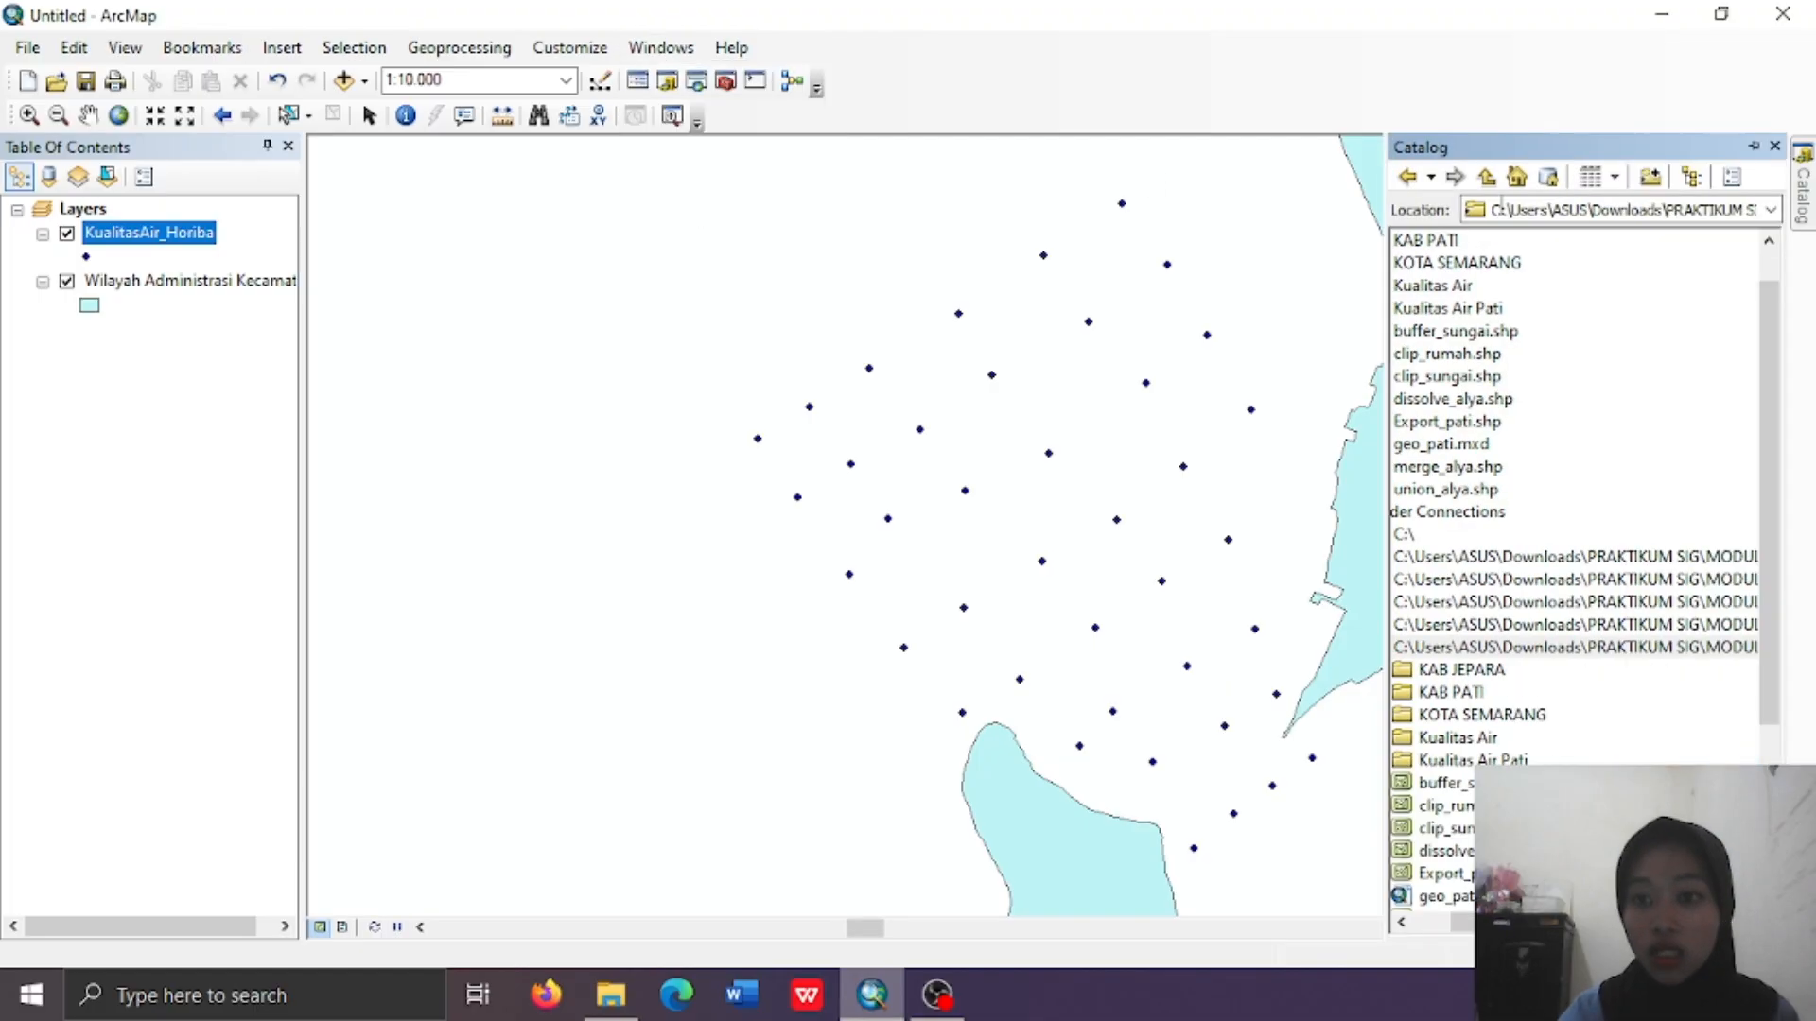
right_click(1552, 653)
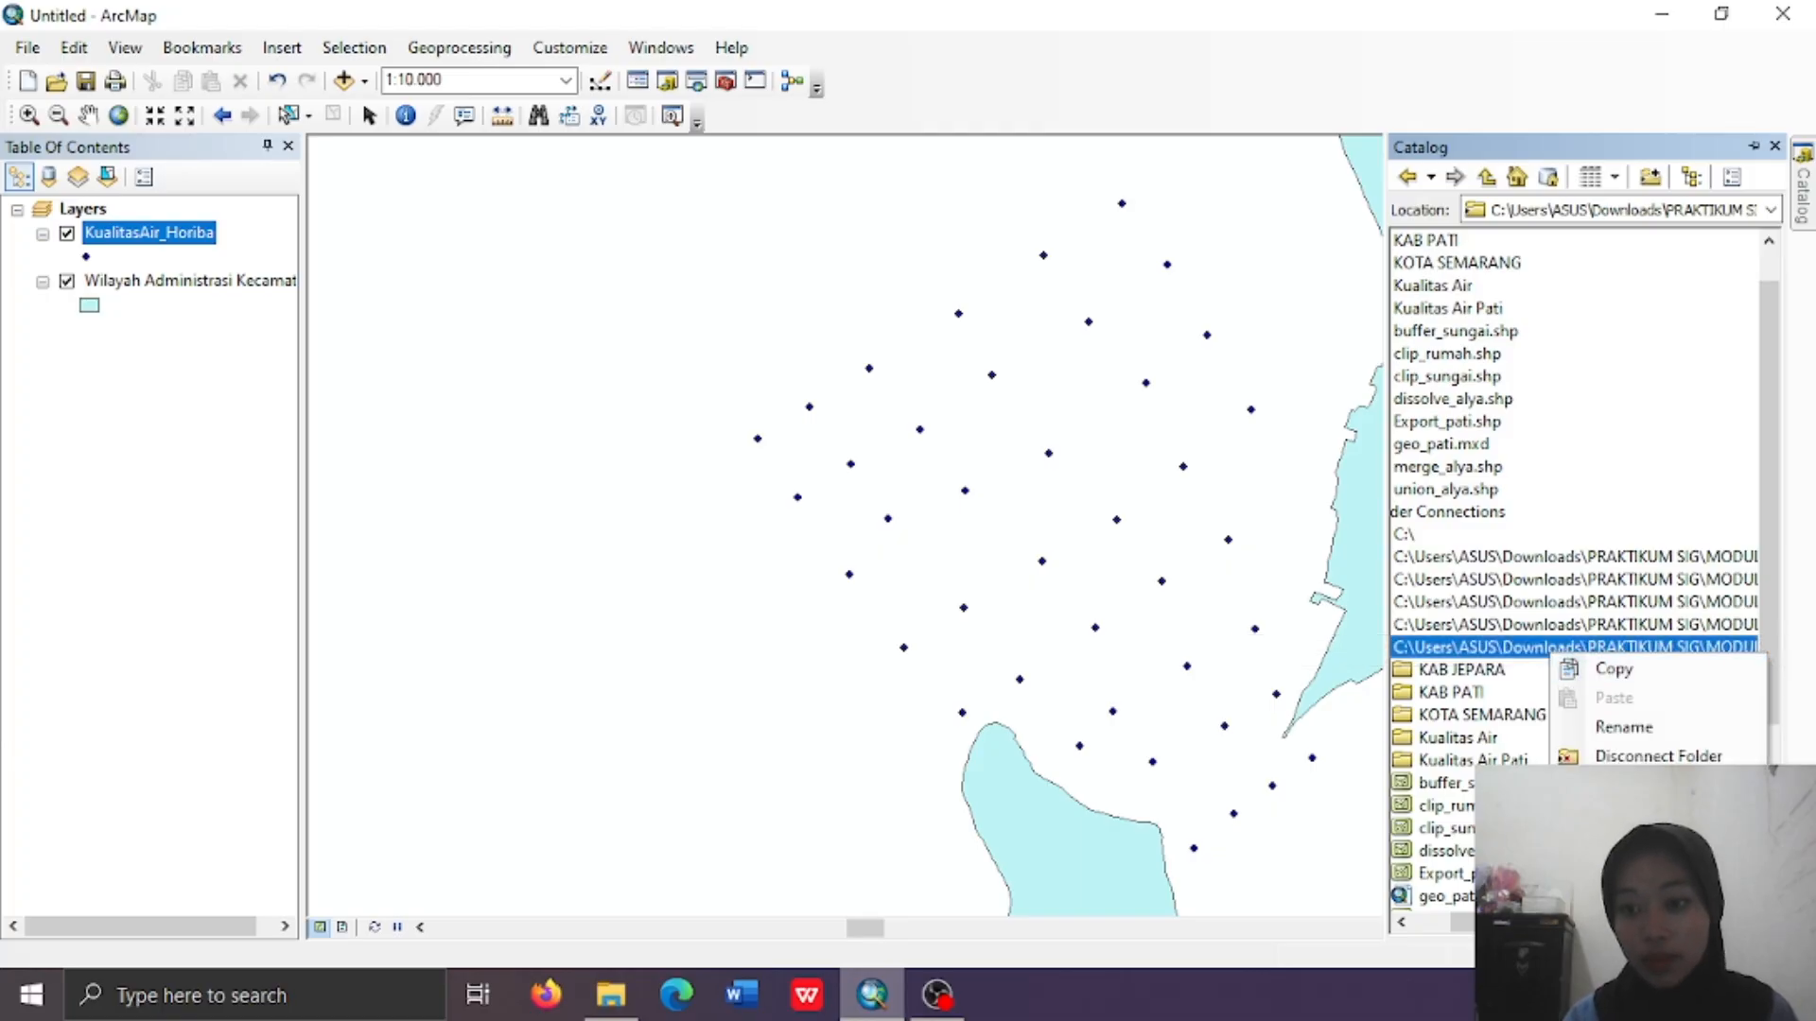
mouse_move(1570, 647)
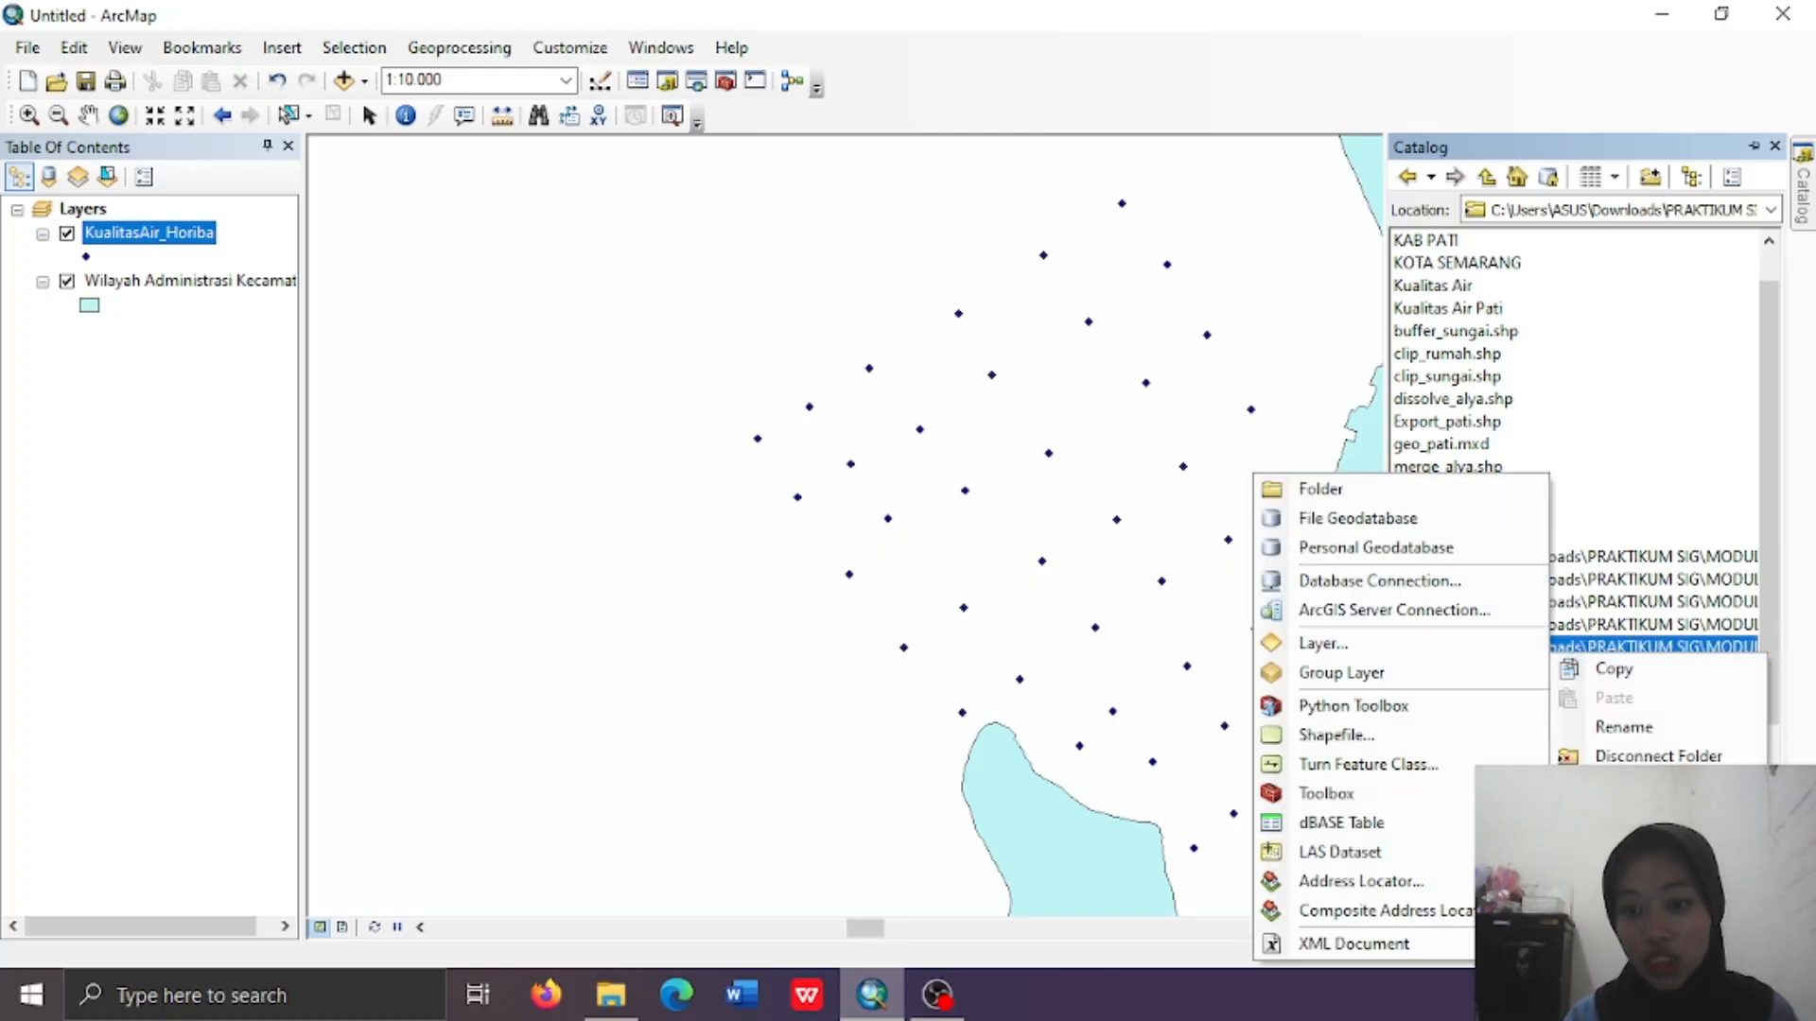
click(1381, 735)
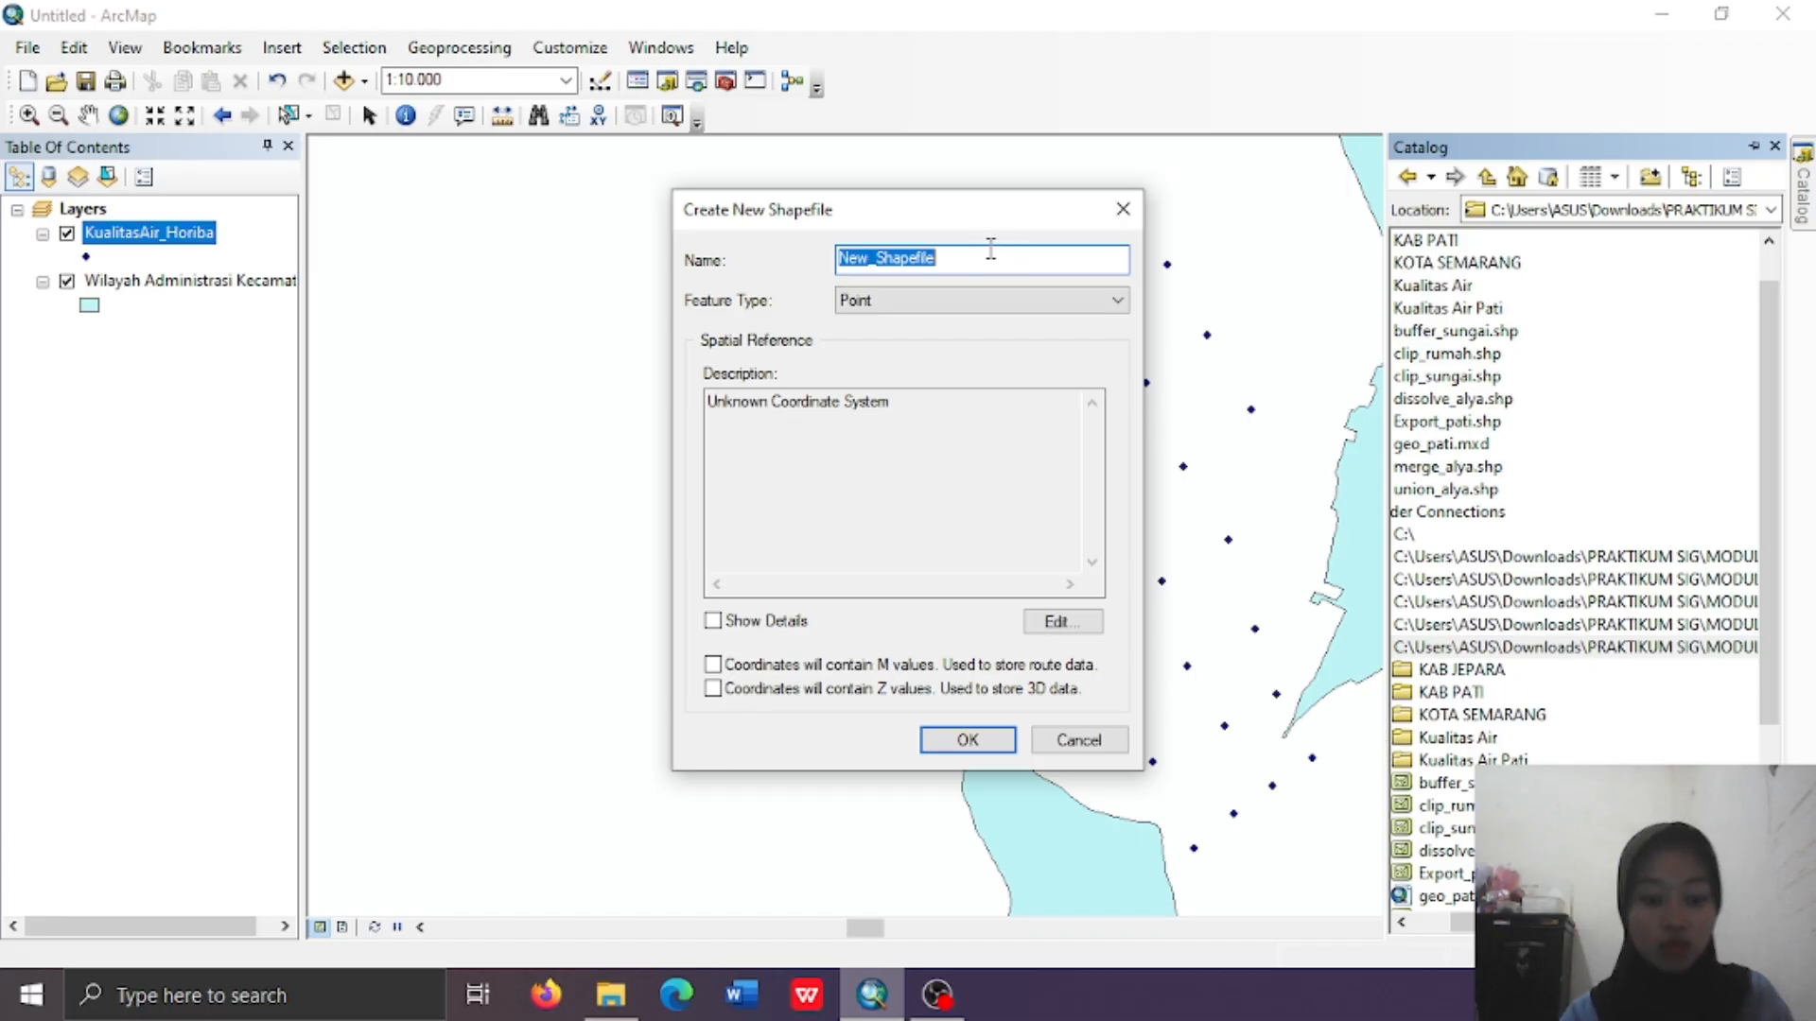
key(BackSpace)
text(ROI)
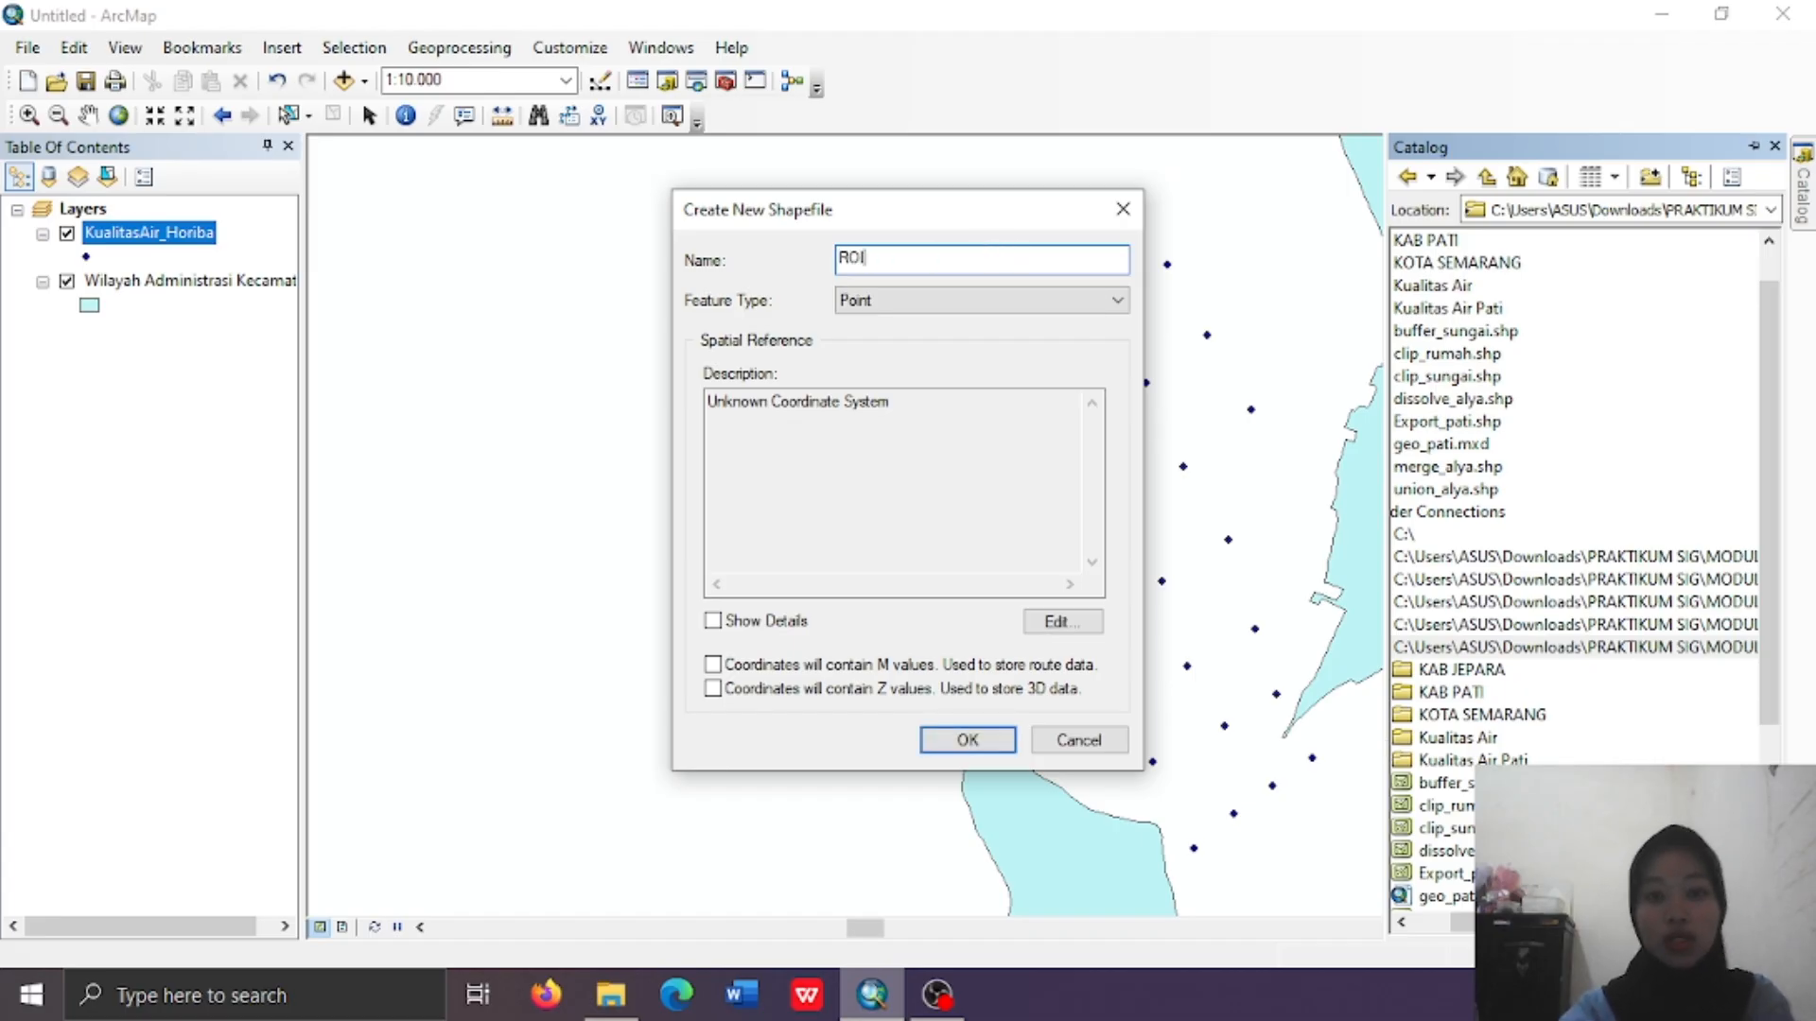
click(988, 301)
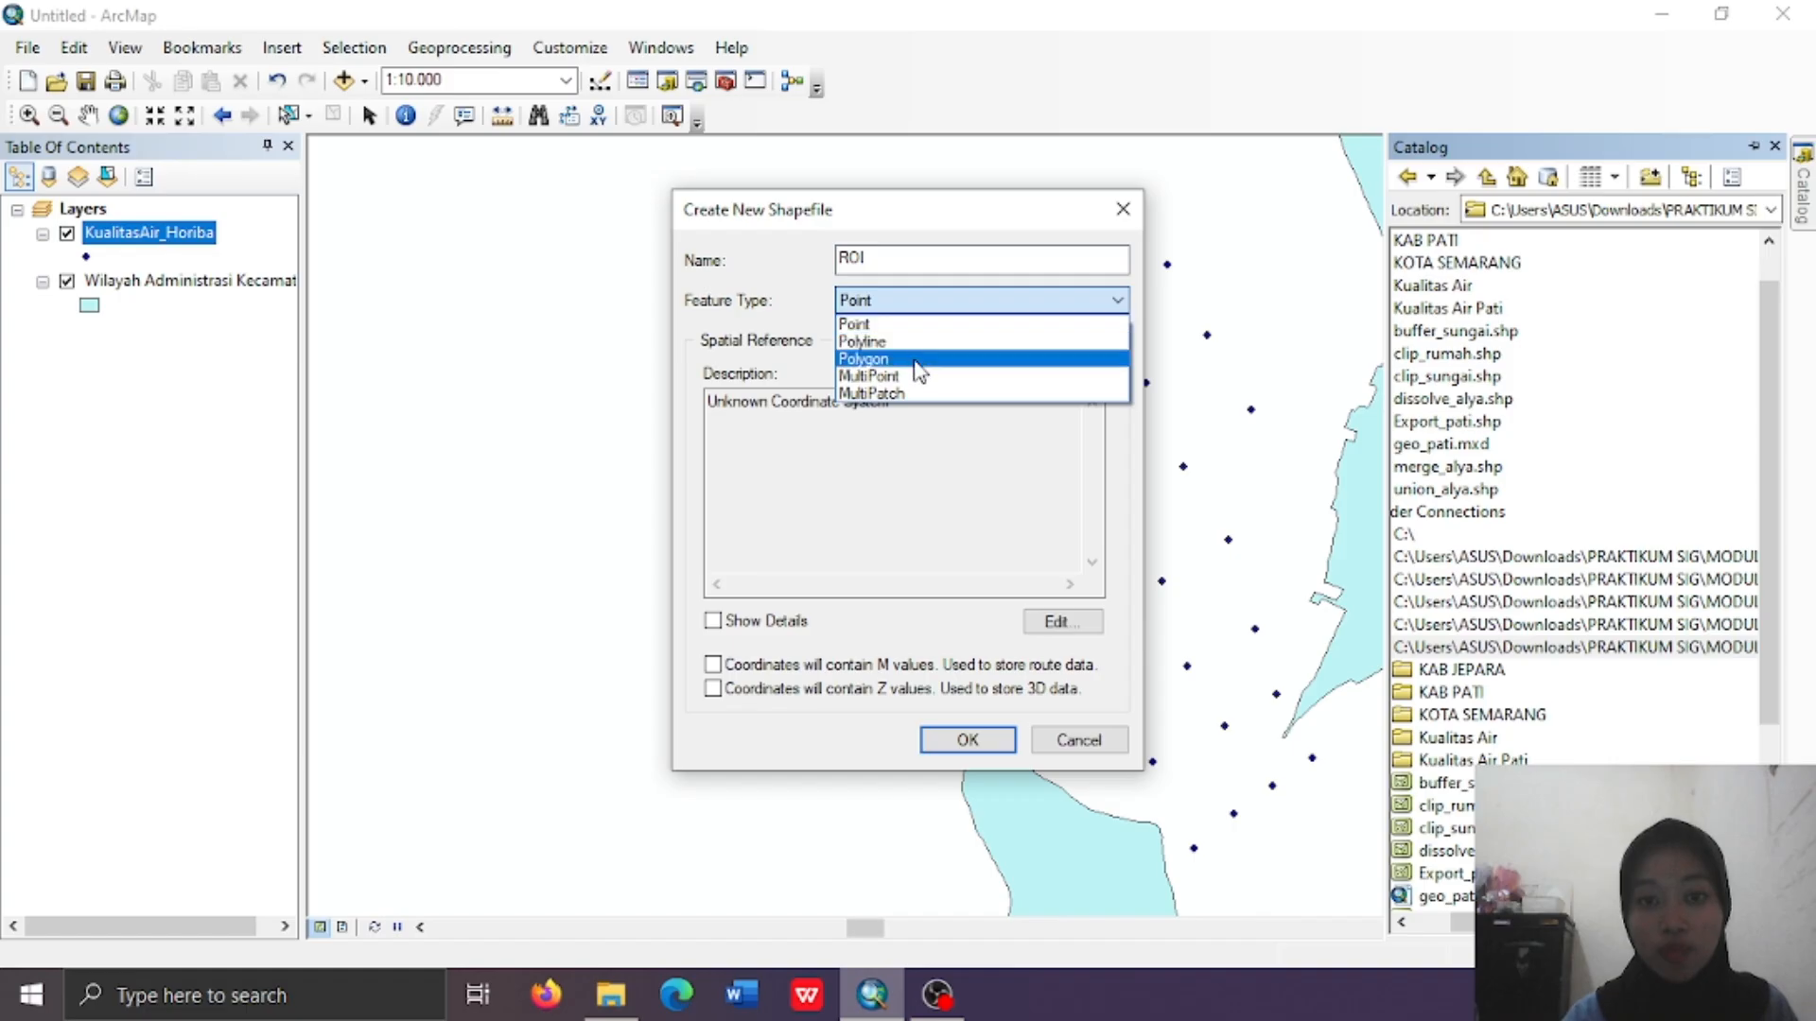
click(903, 350)
Assign the favorite WGS 1984 UTM Zone 49S coordinate system to the ROI shapefile and create it
click(1057, 621)
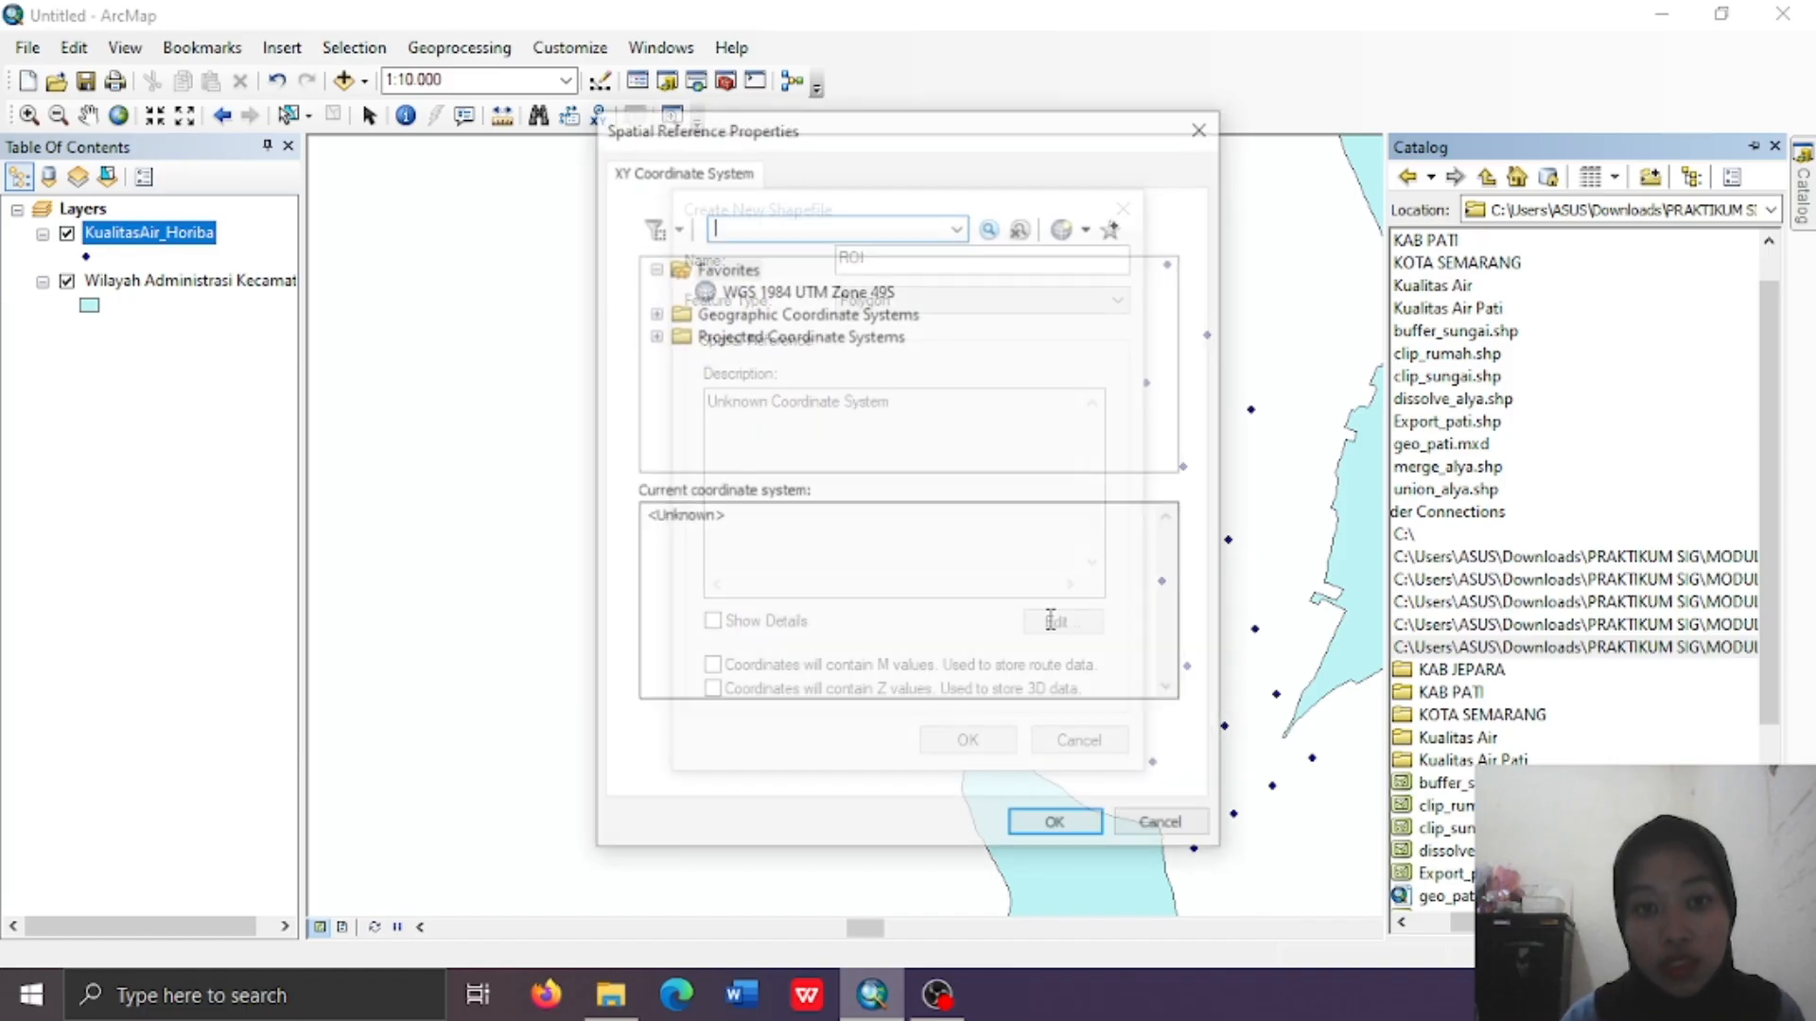
click(810, 289)
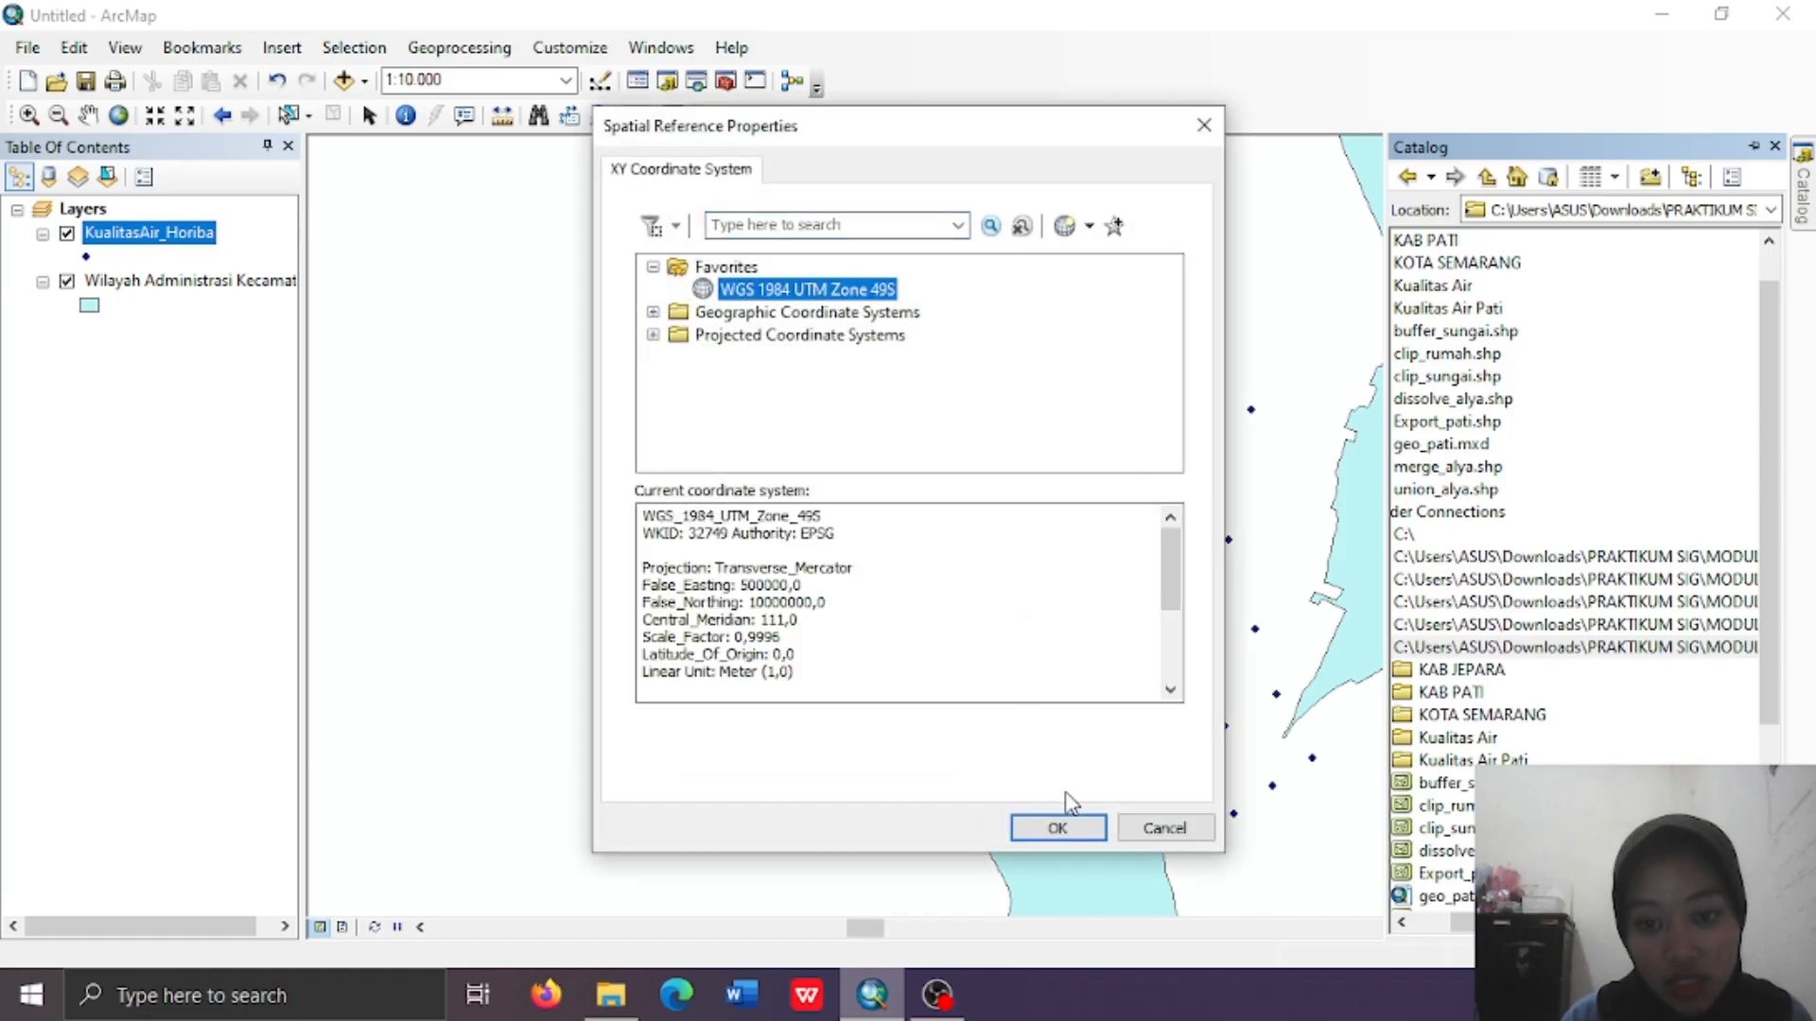
click(1057, 829)
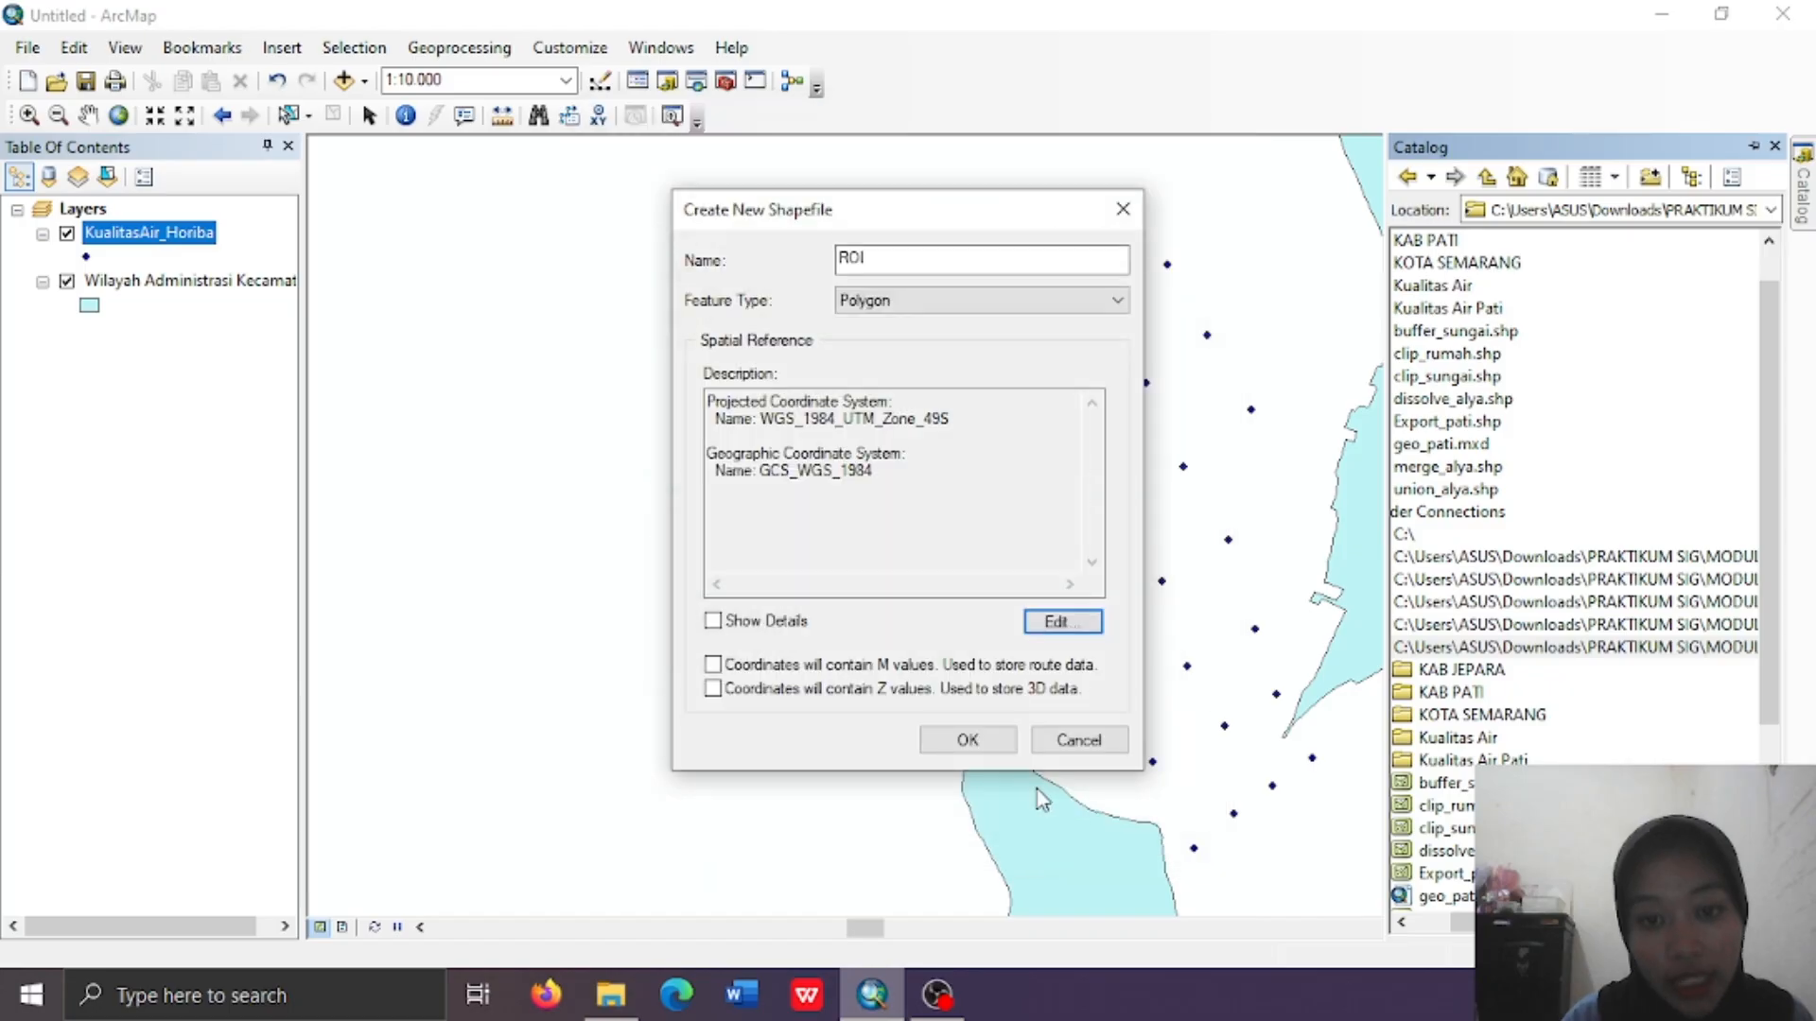
click(967, 741)
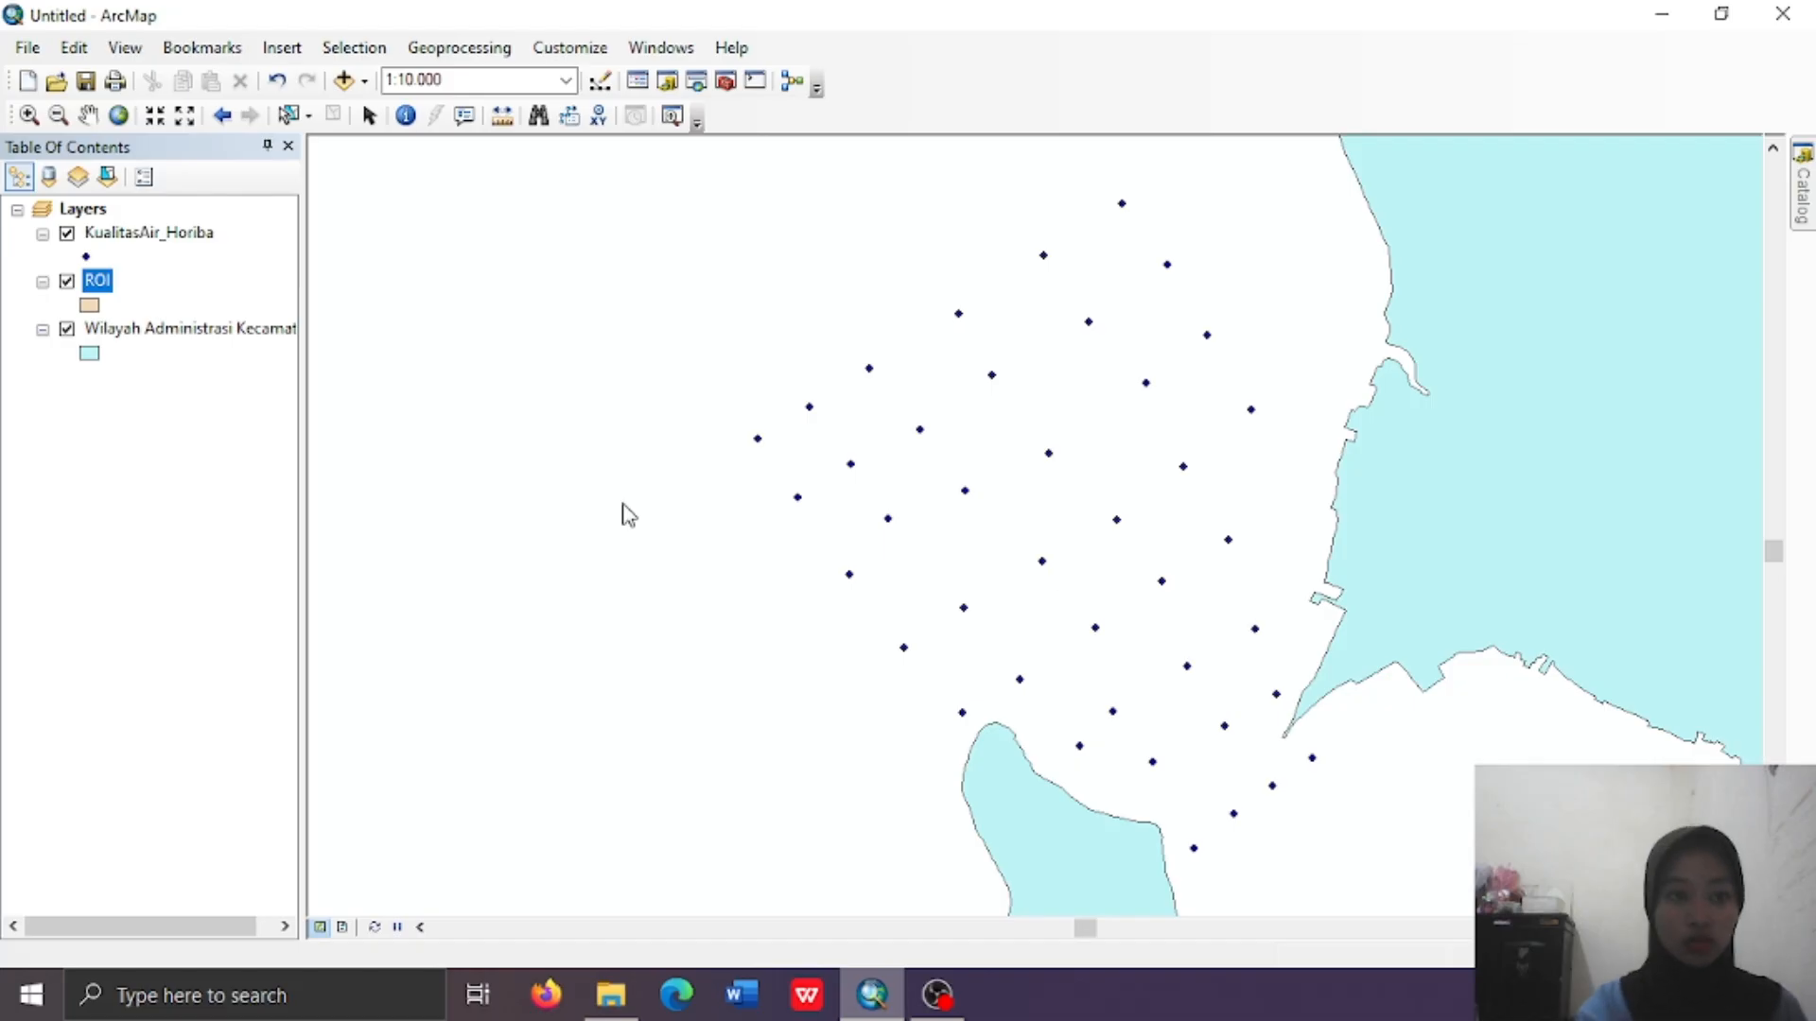
Start an edit session on the ROI layer despite the spatial reference warnings and choose the ROI template for creating features
right_click(91, 287)
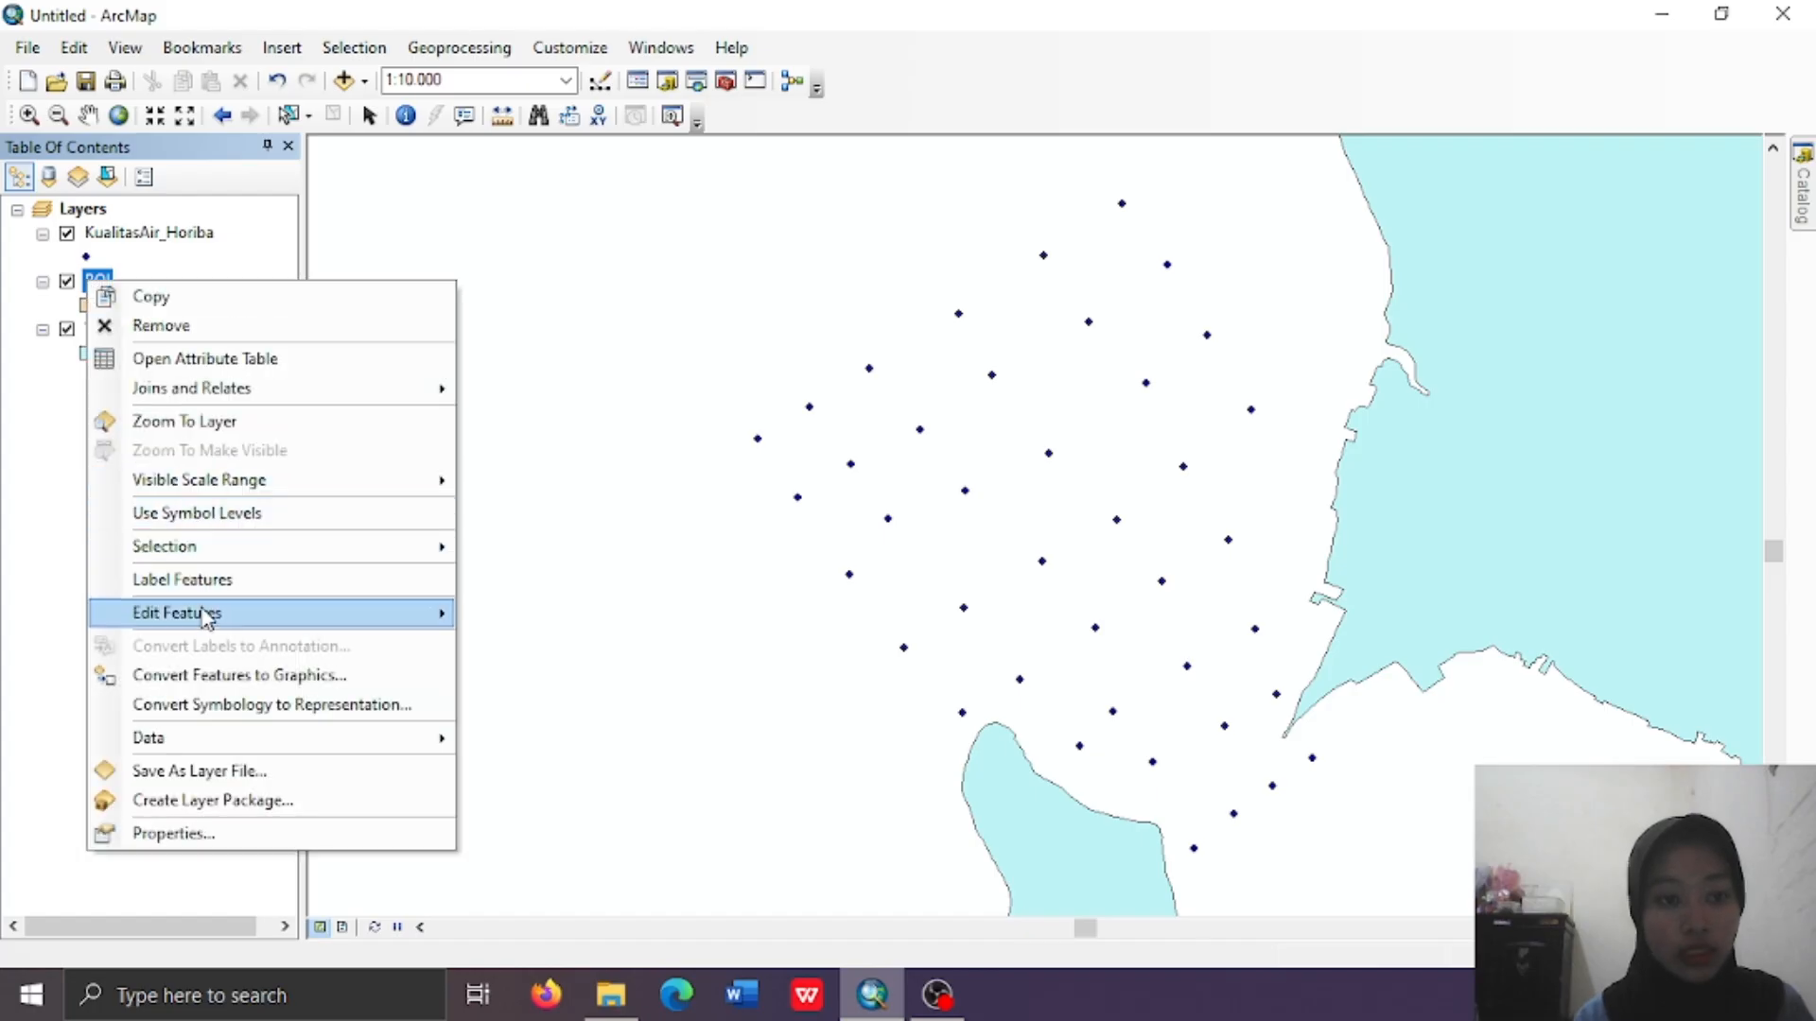
mouse_move(206, 620)
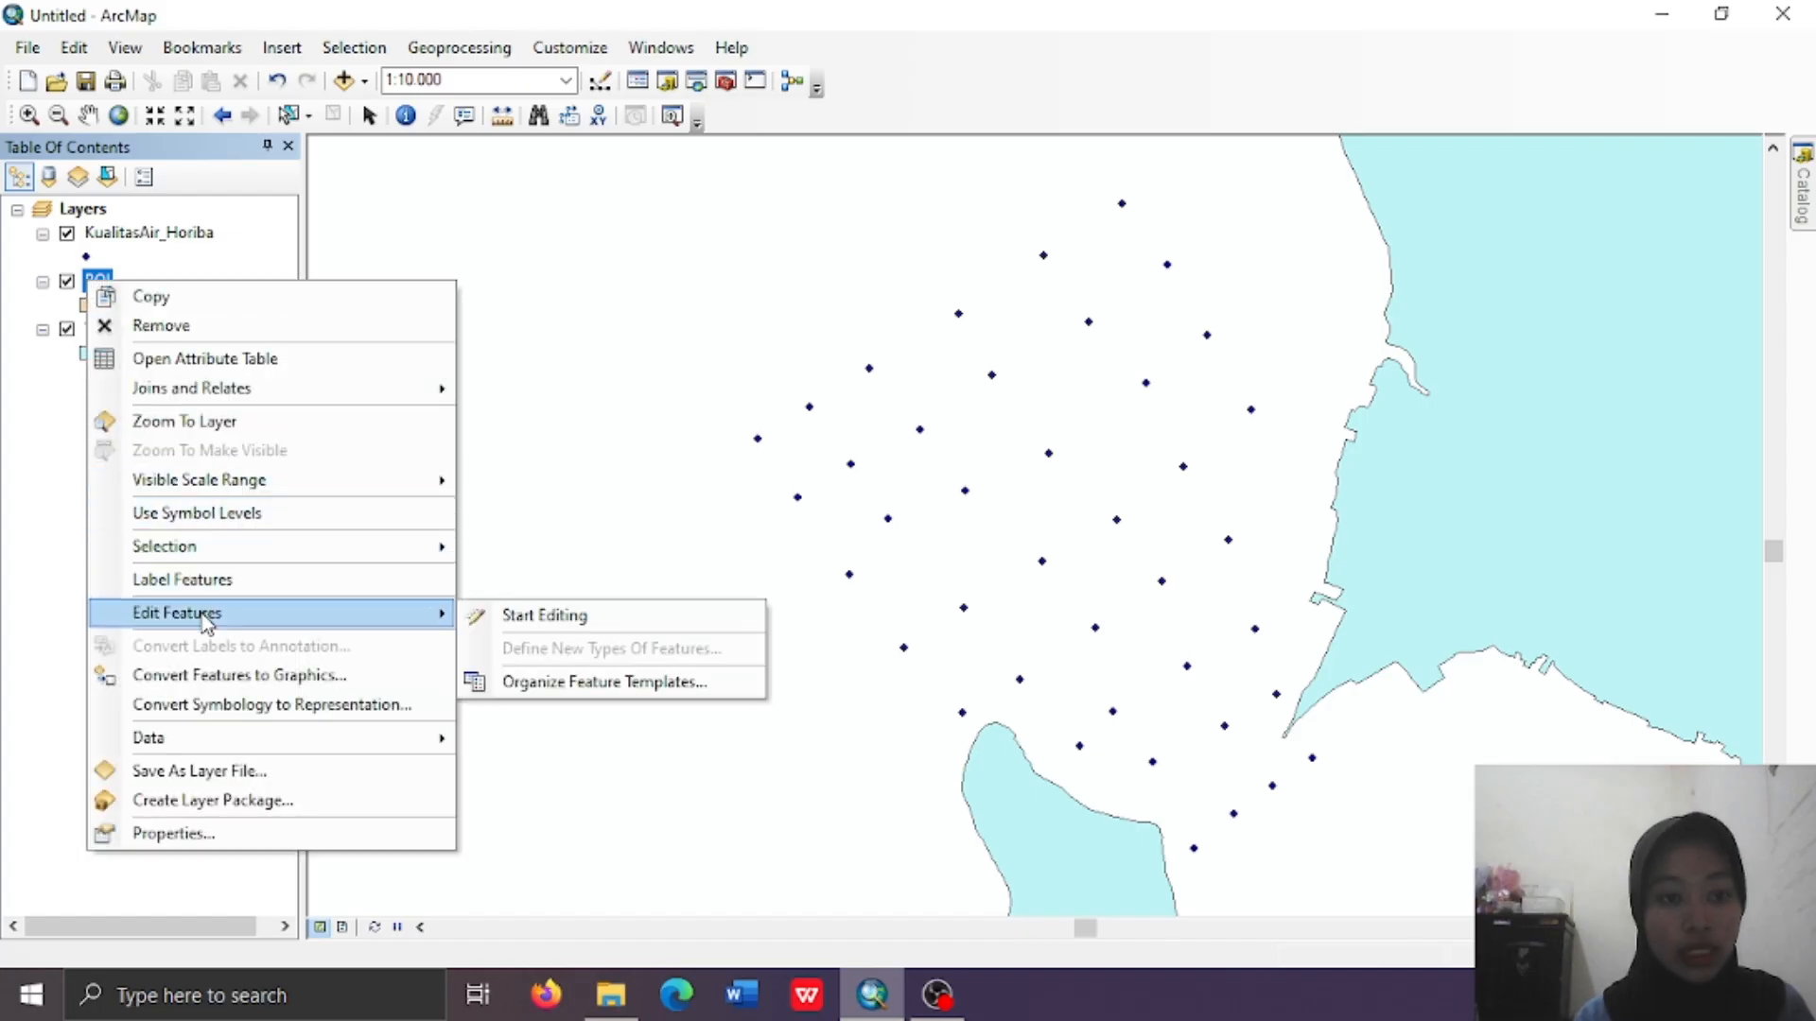
click(486, 619)
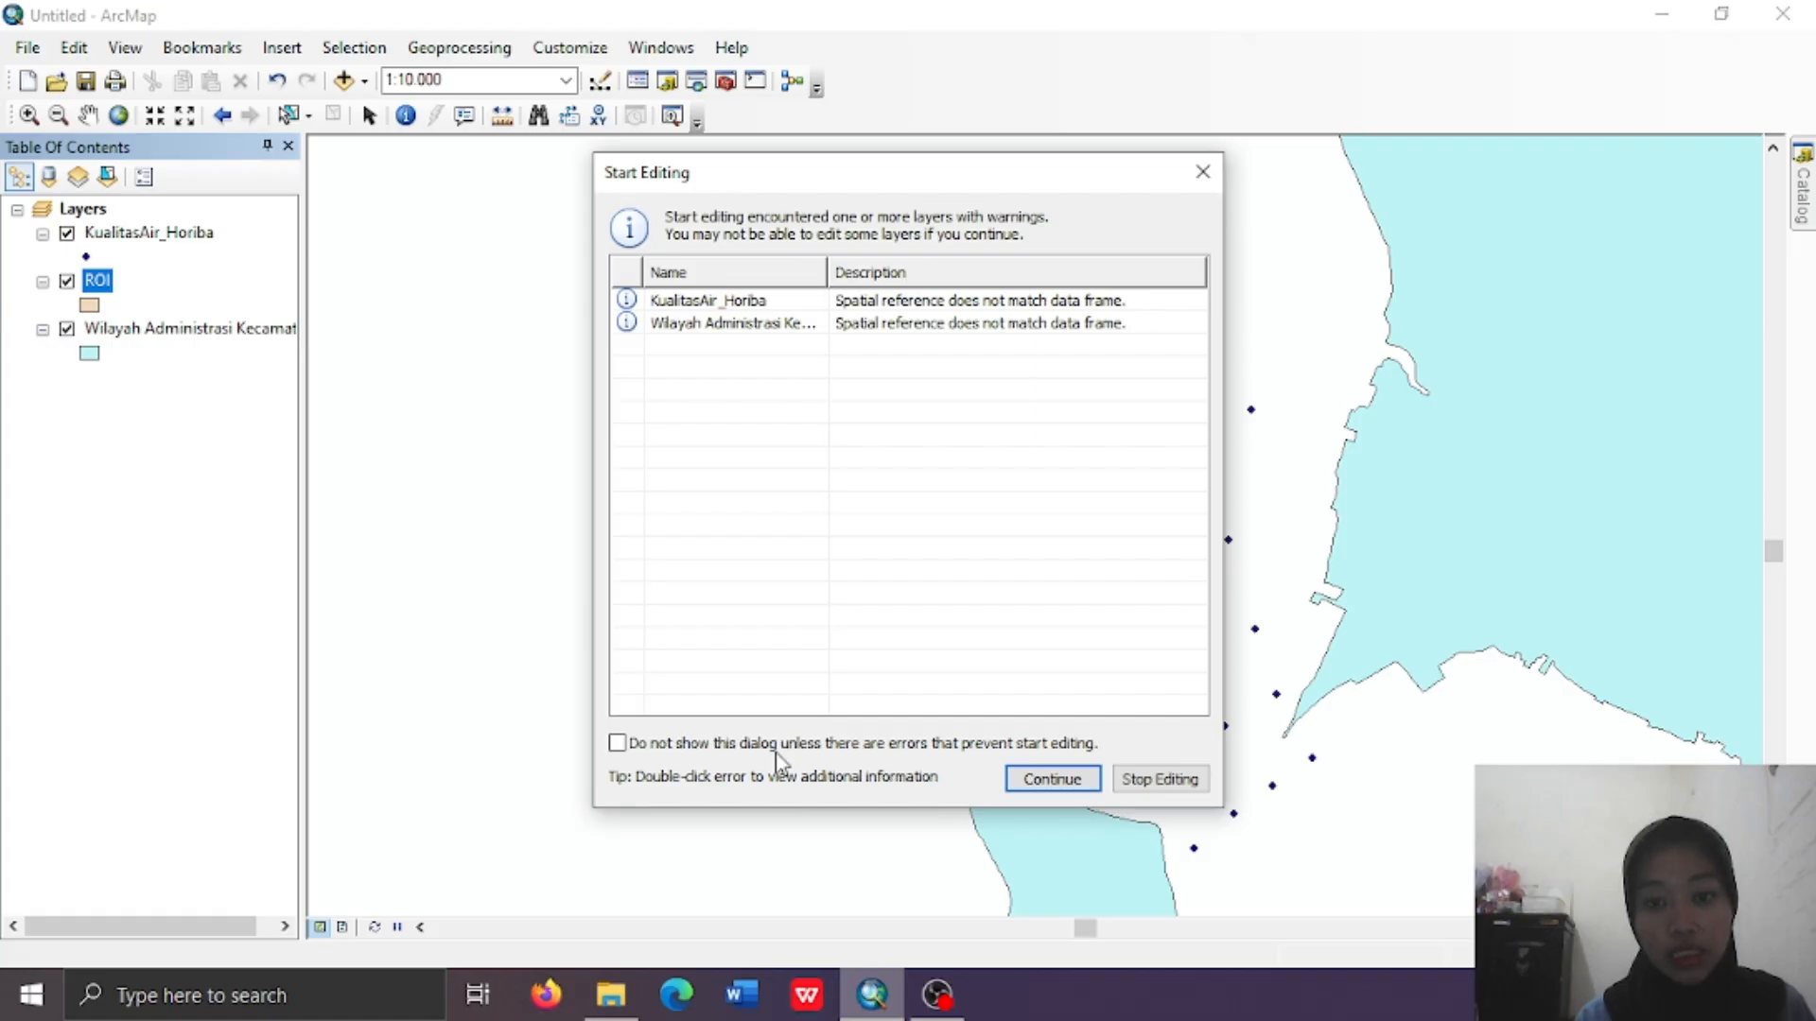
click(1065, 788)
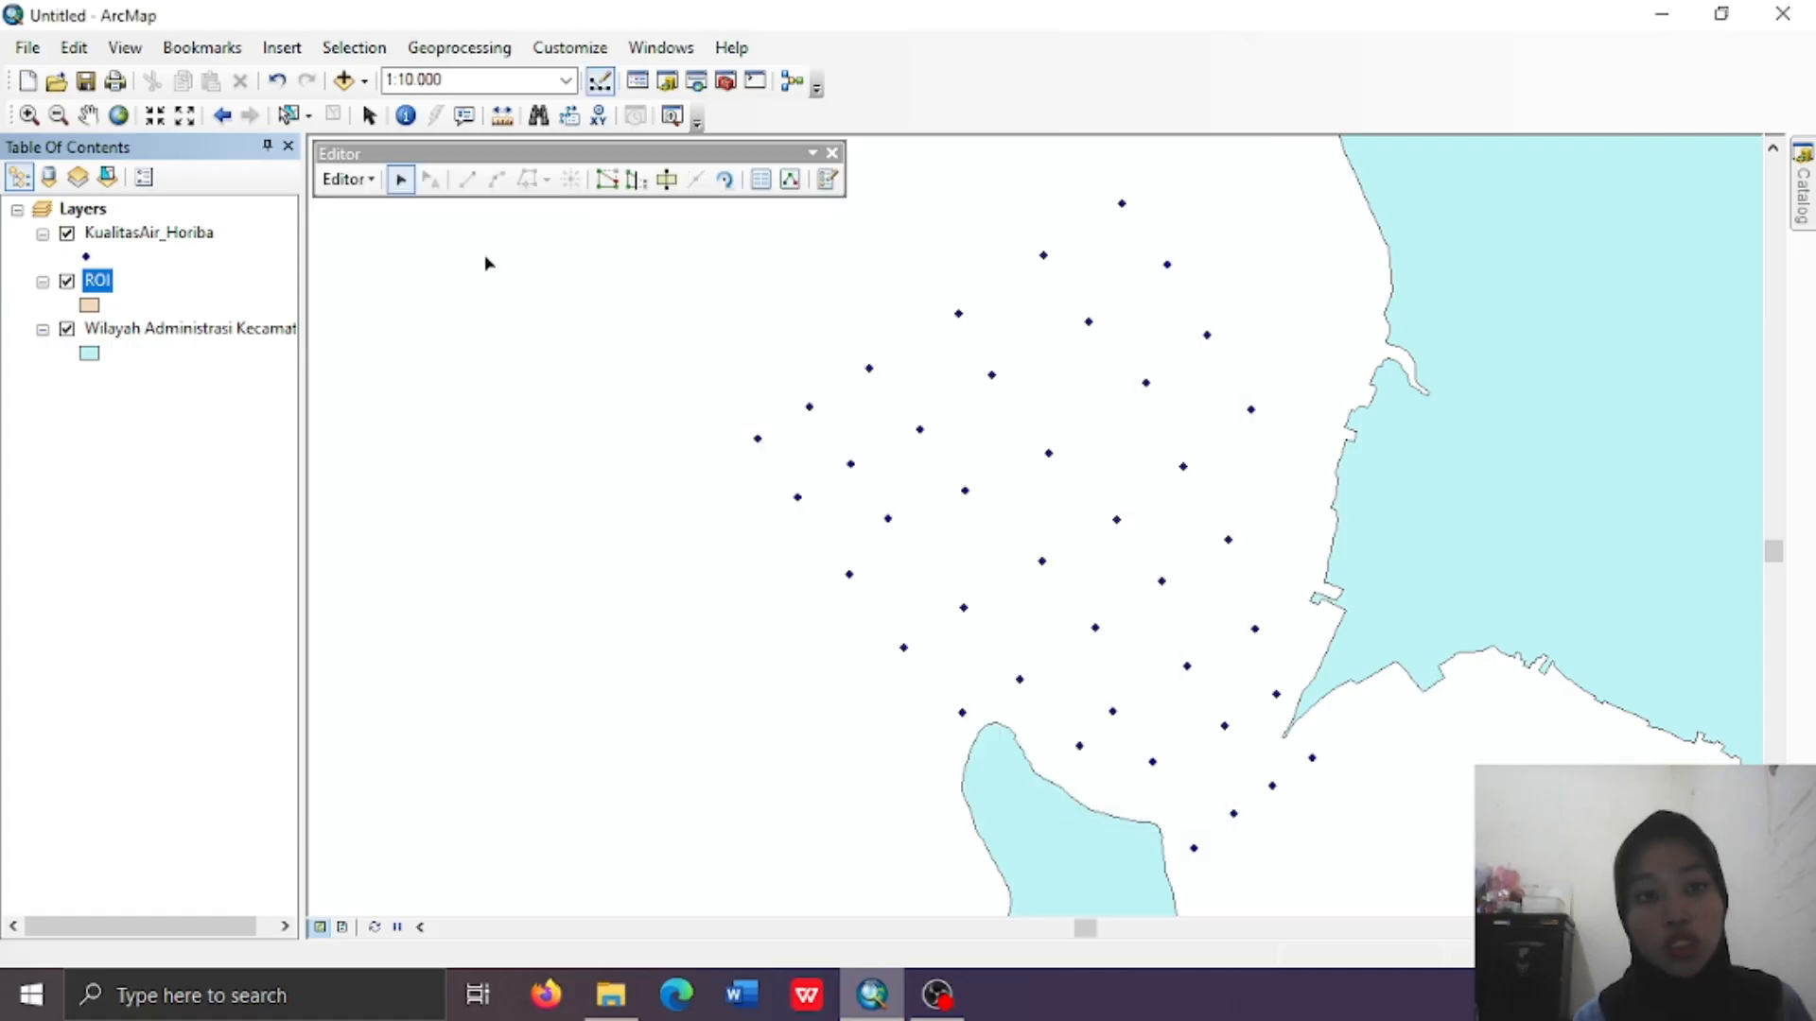
click(346, 178)
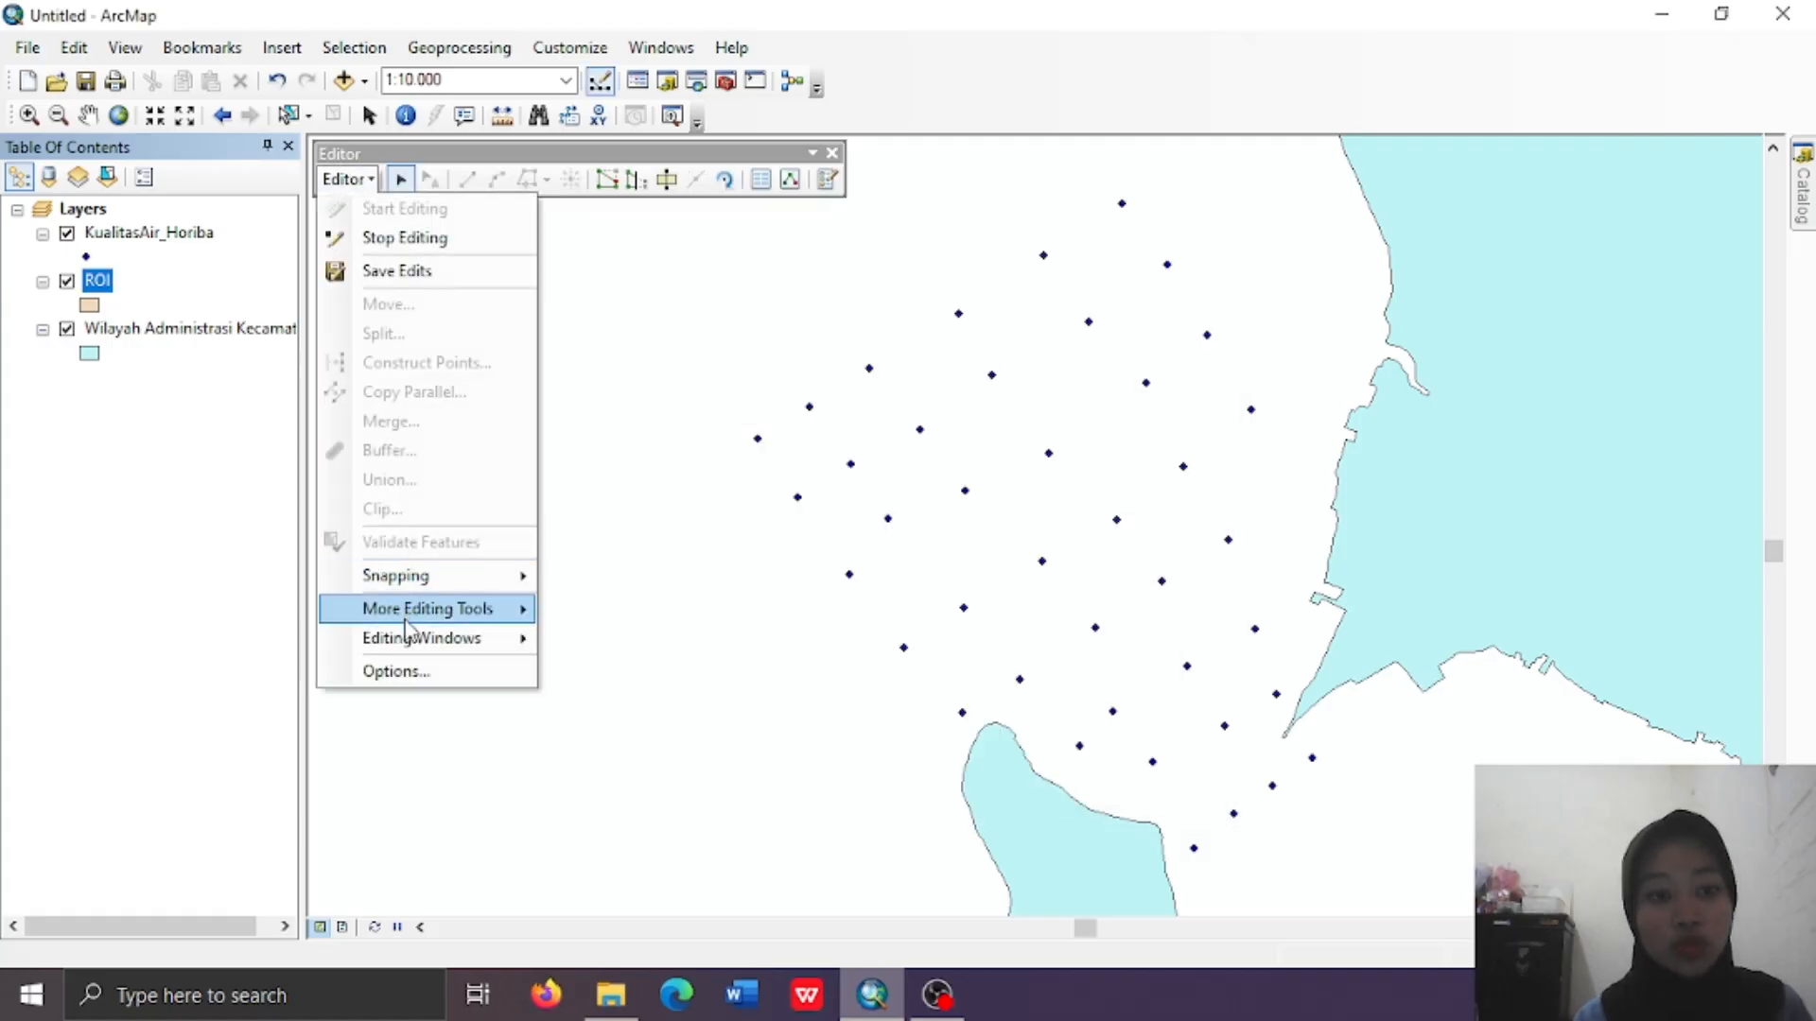
mouse_move(409, 642)
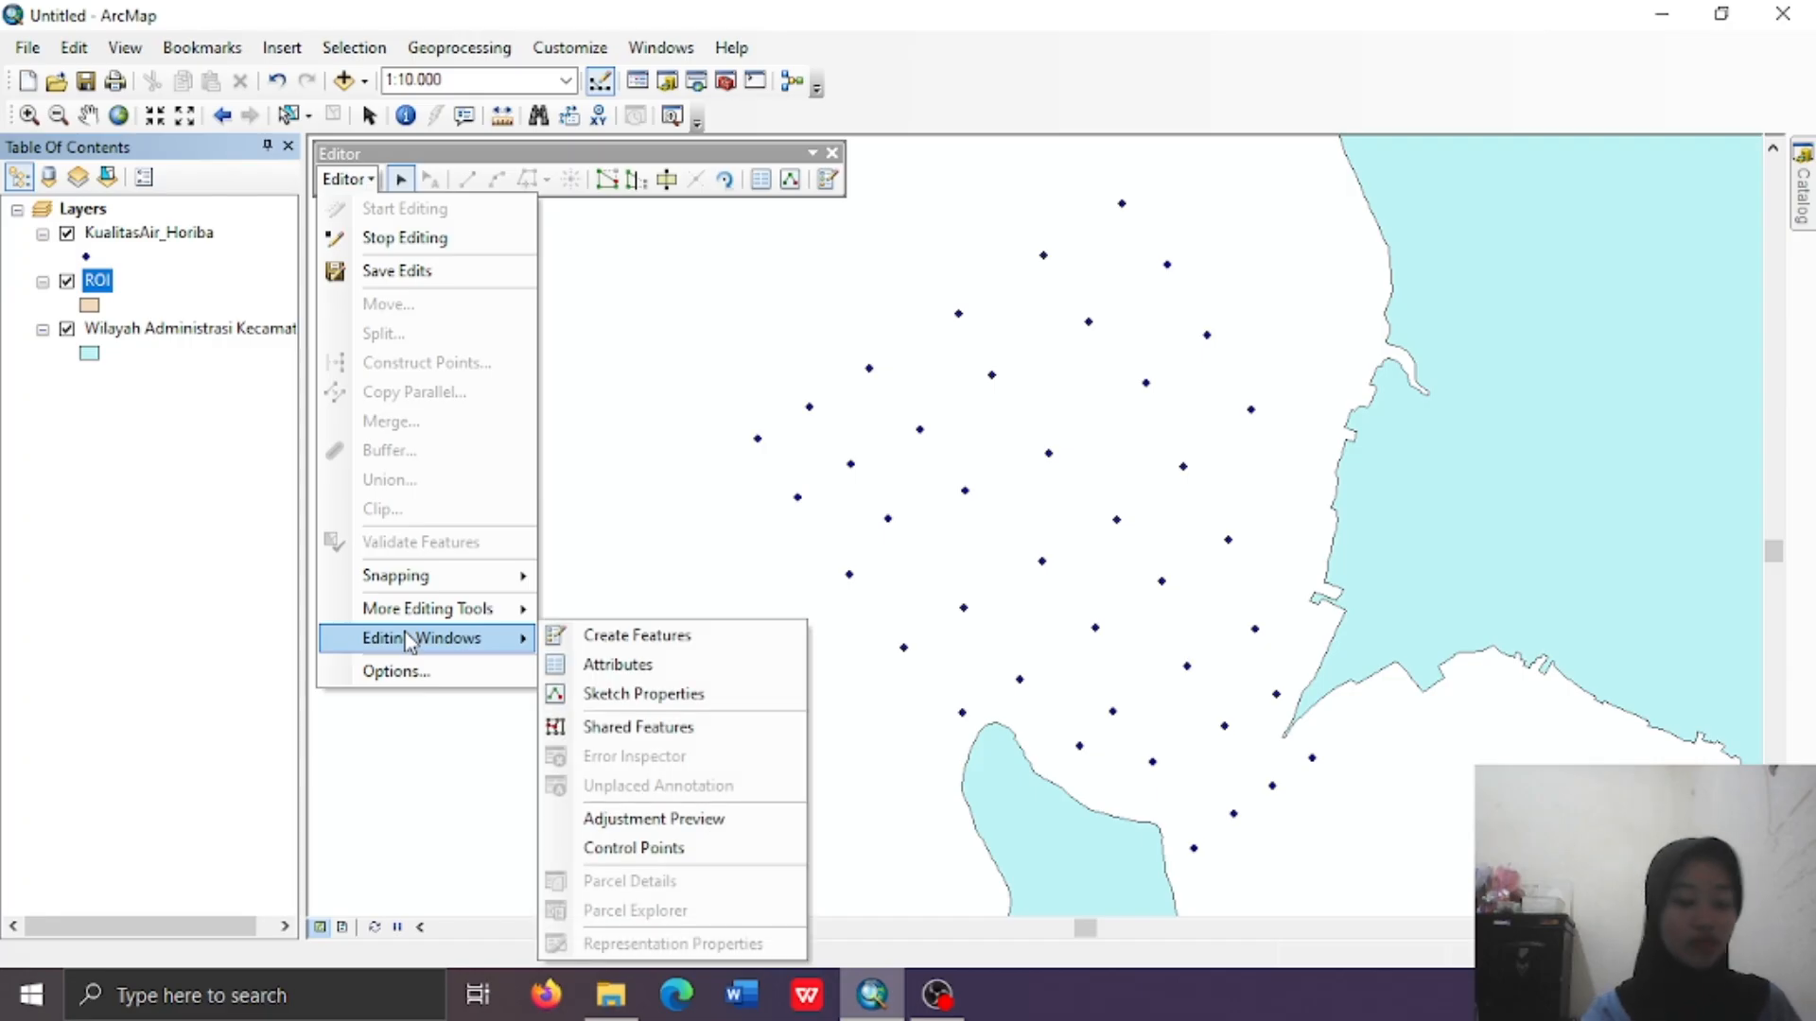
click(594, 637)
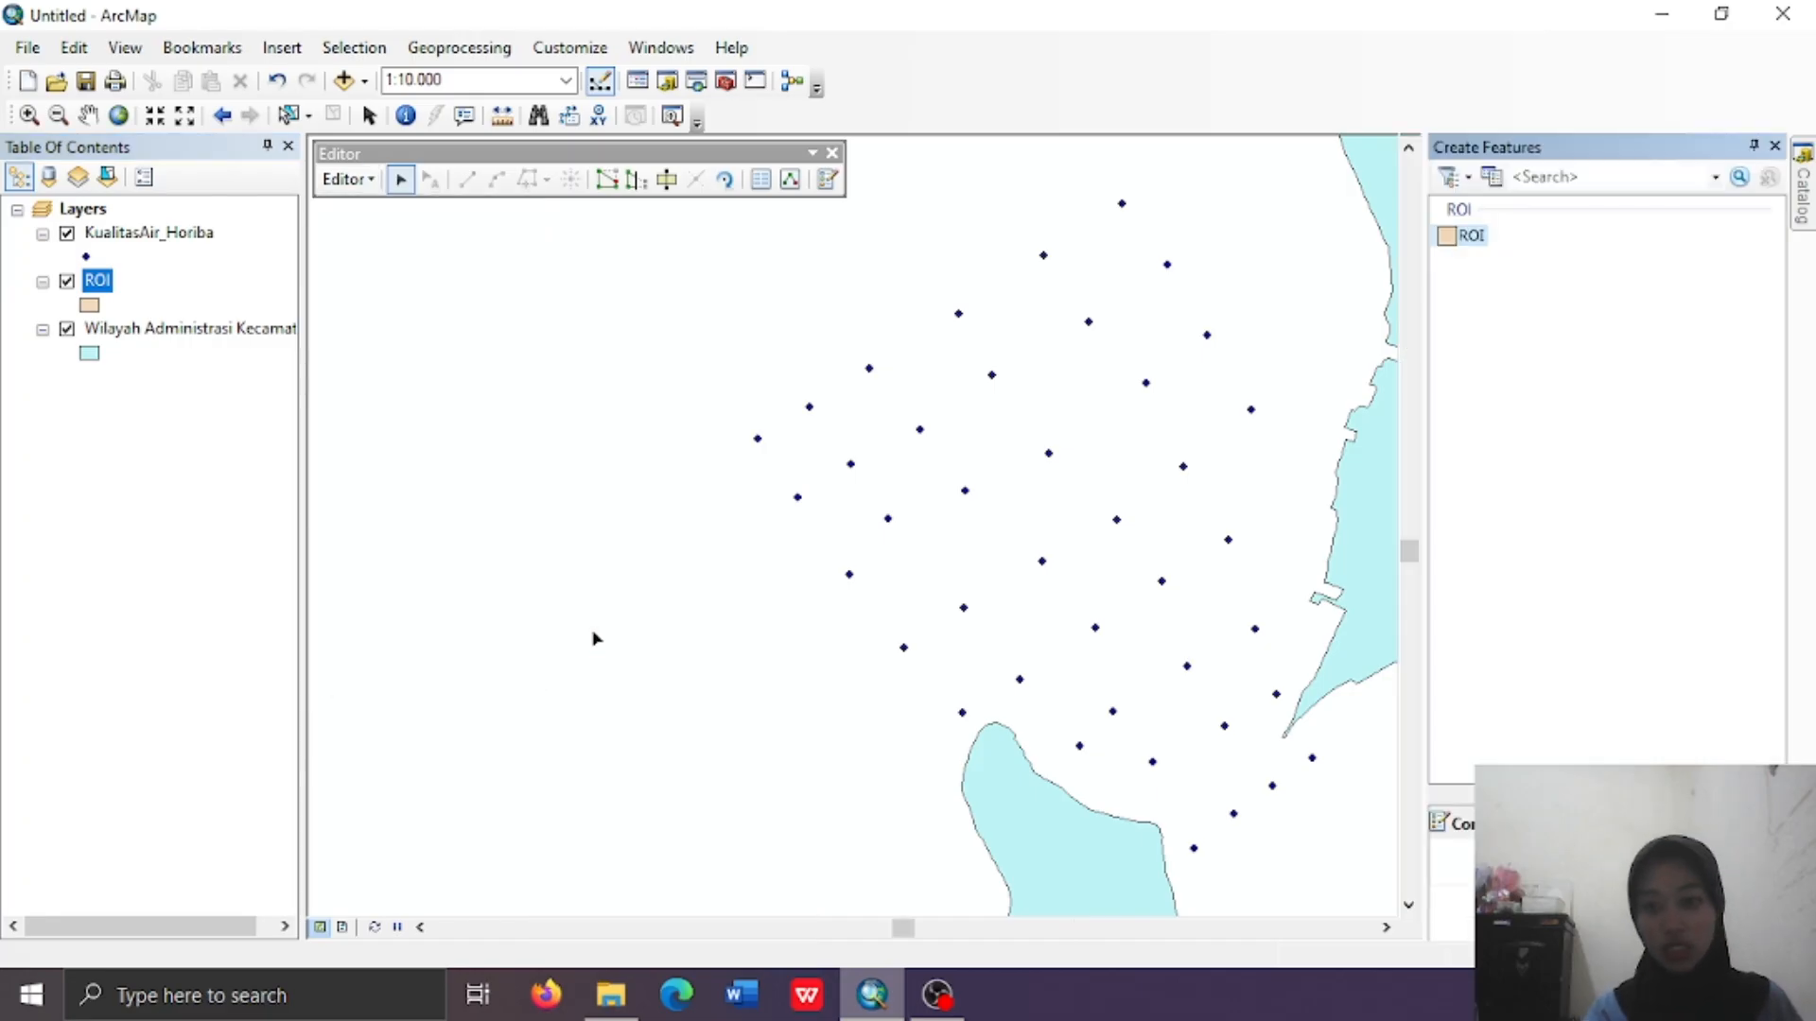
click(1468, 235)
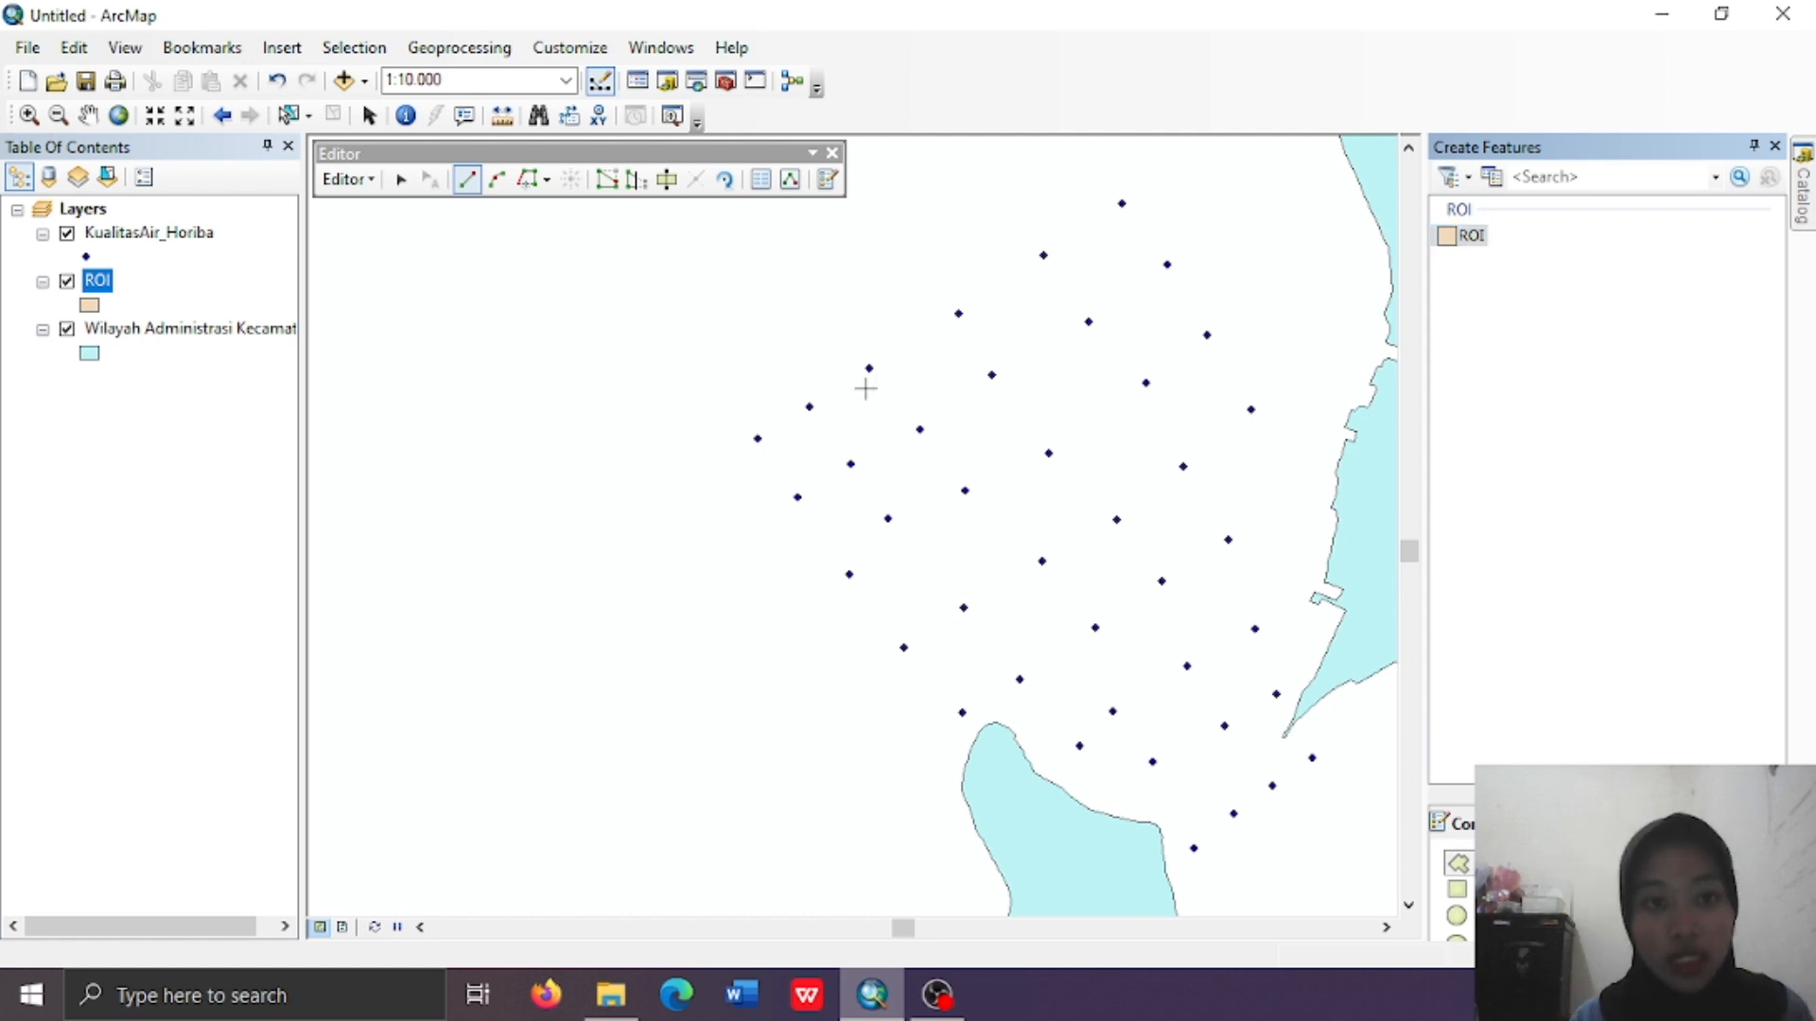
Draw a seven-vertex ROI polygon enclosing the KualitasAir_Horiba points, with an inward notch on its eastern side
click(732, 440)
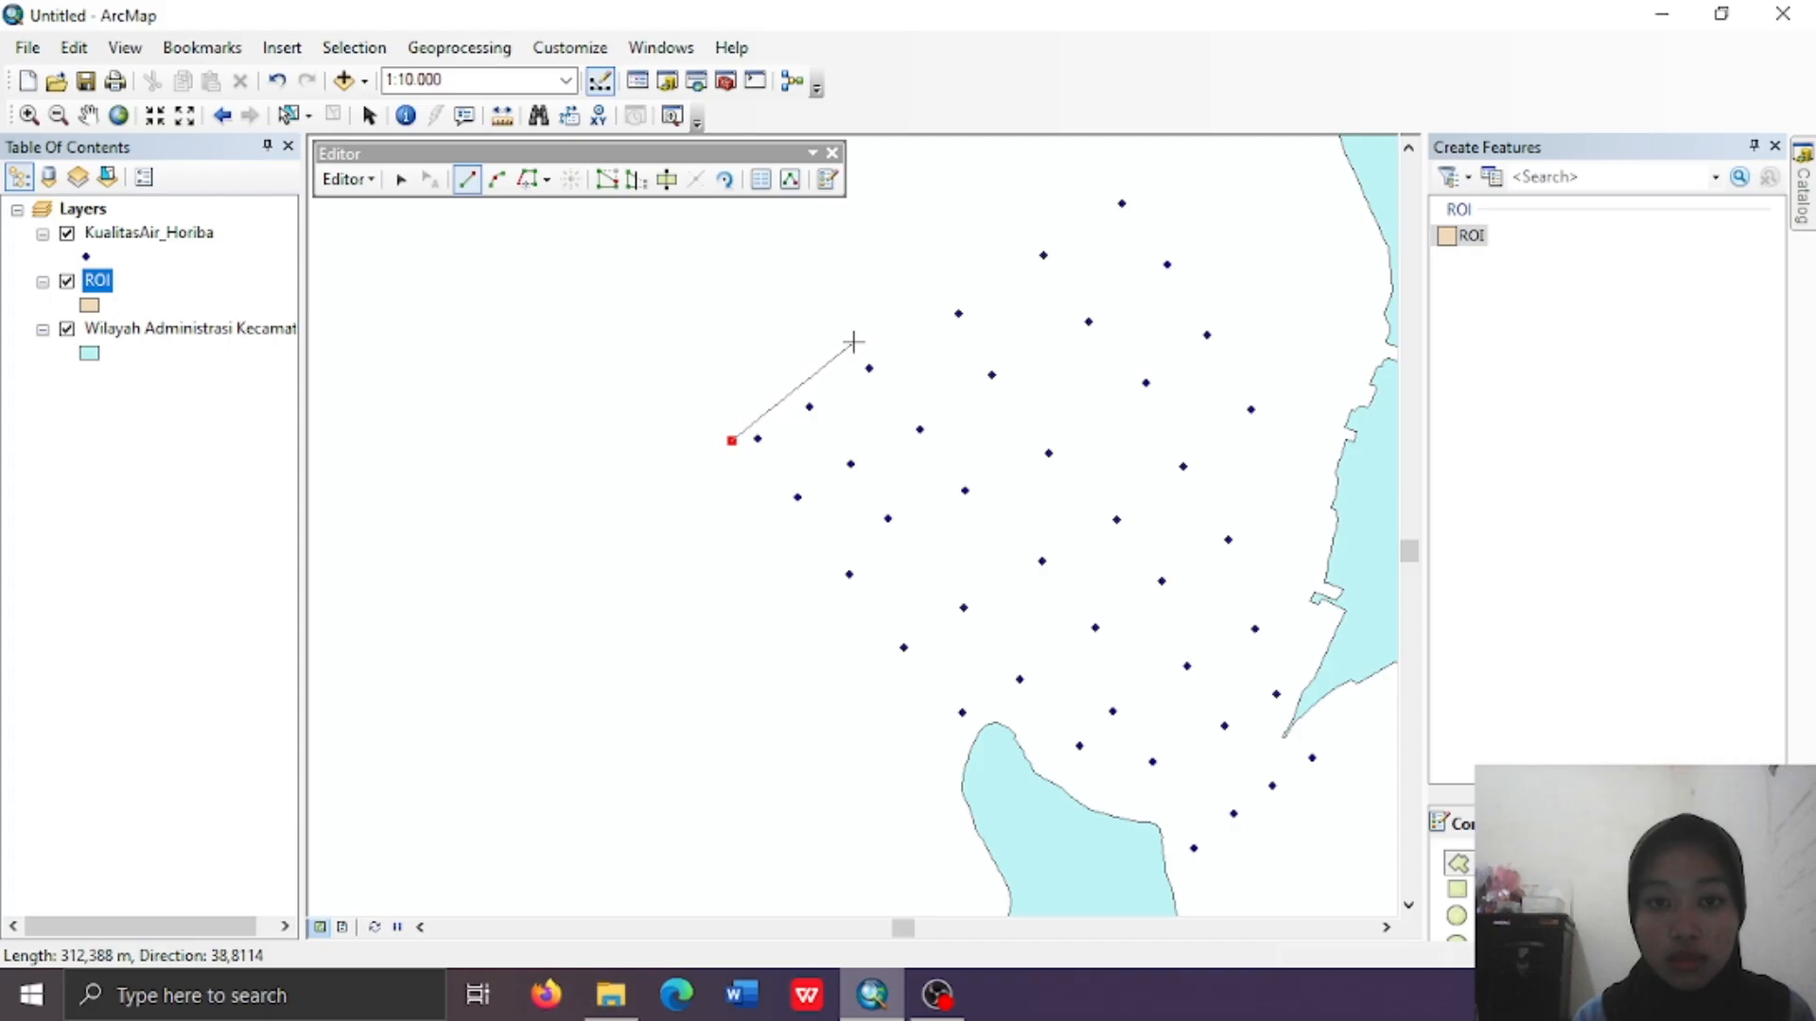
click(1122, 175)
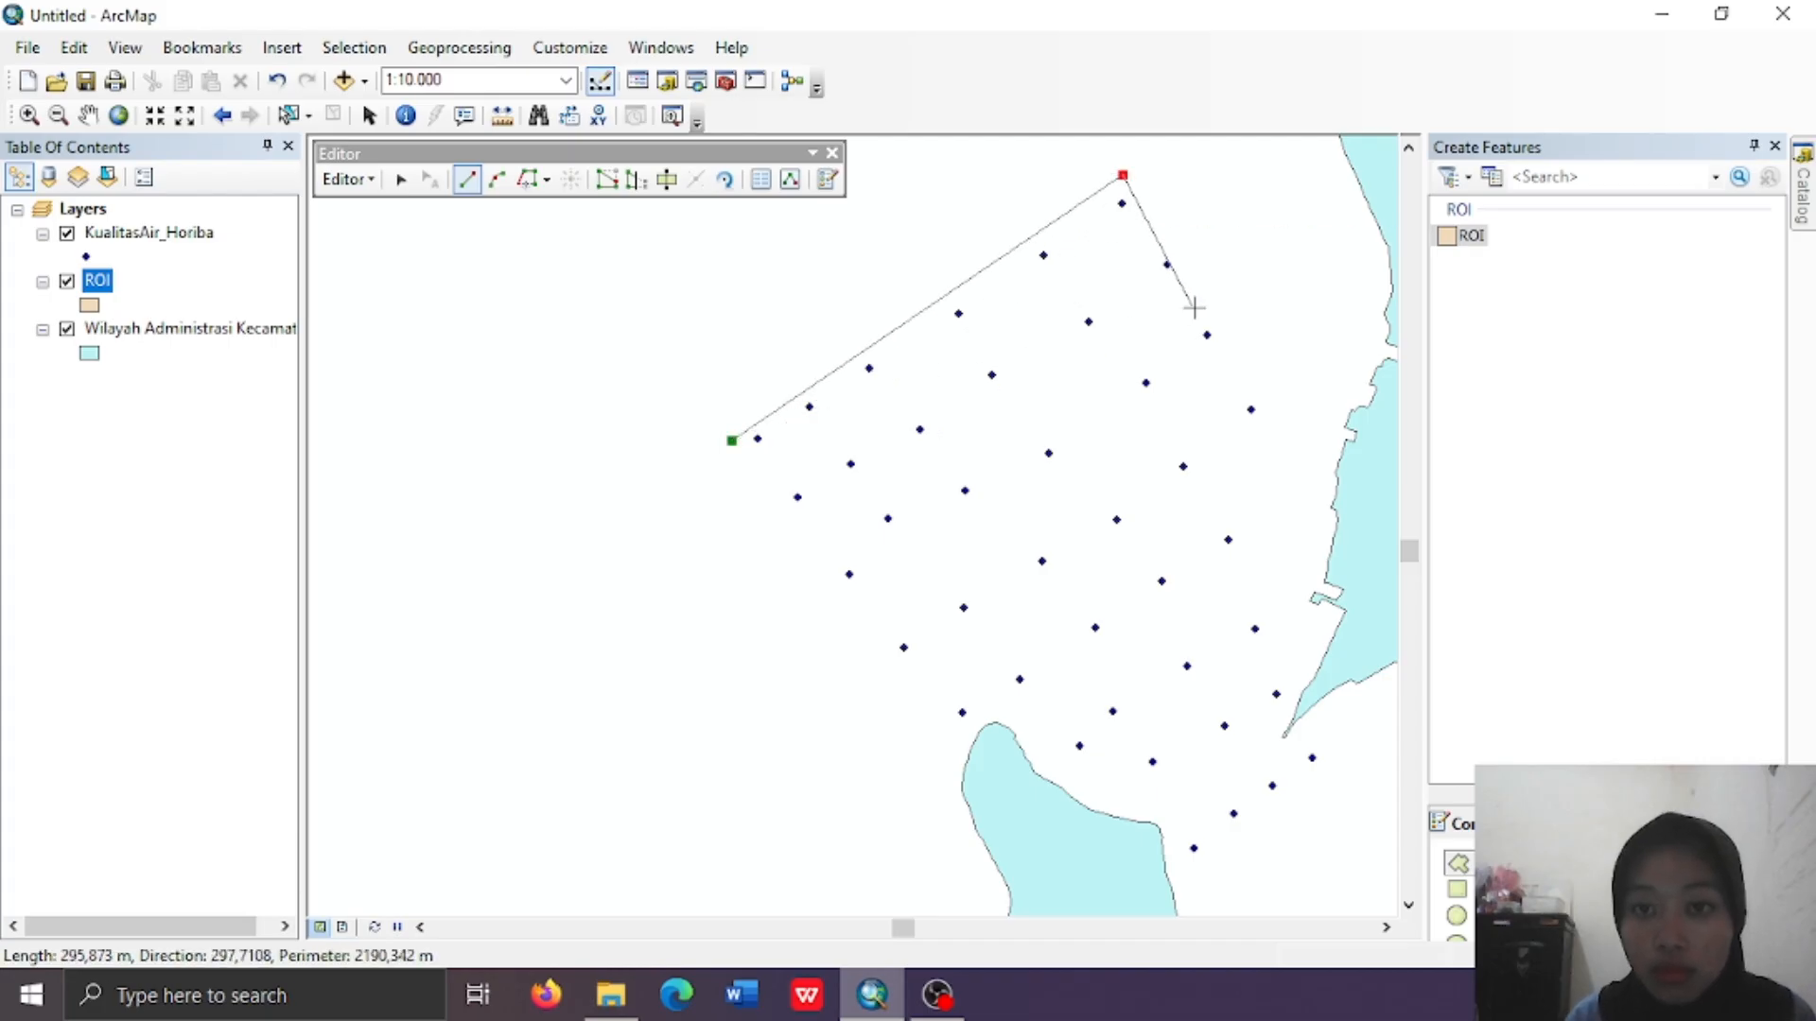
double_click(1276, 418)
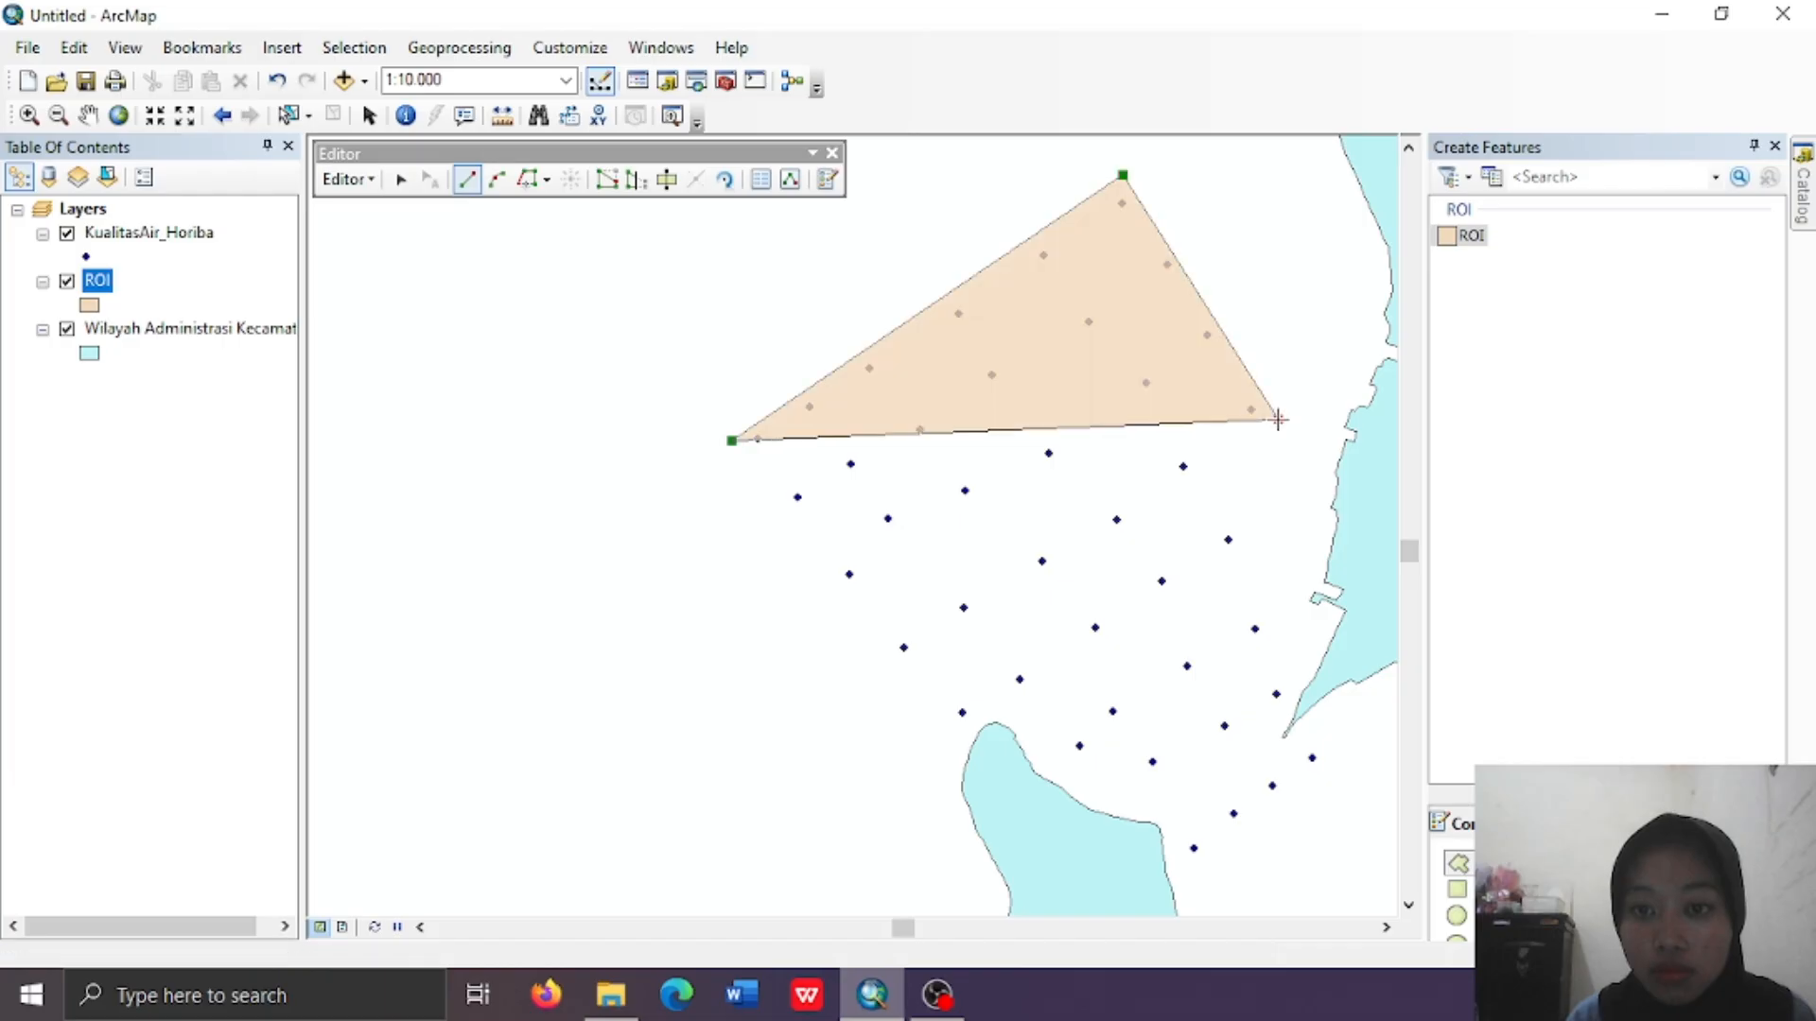
click(1201, 467)
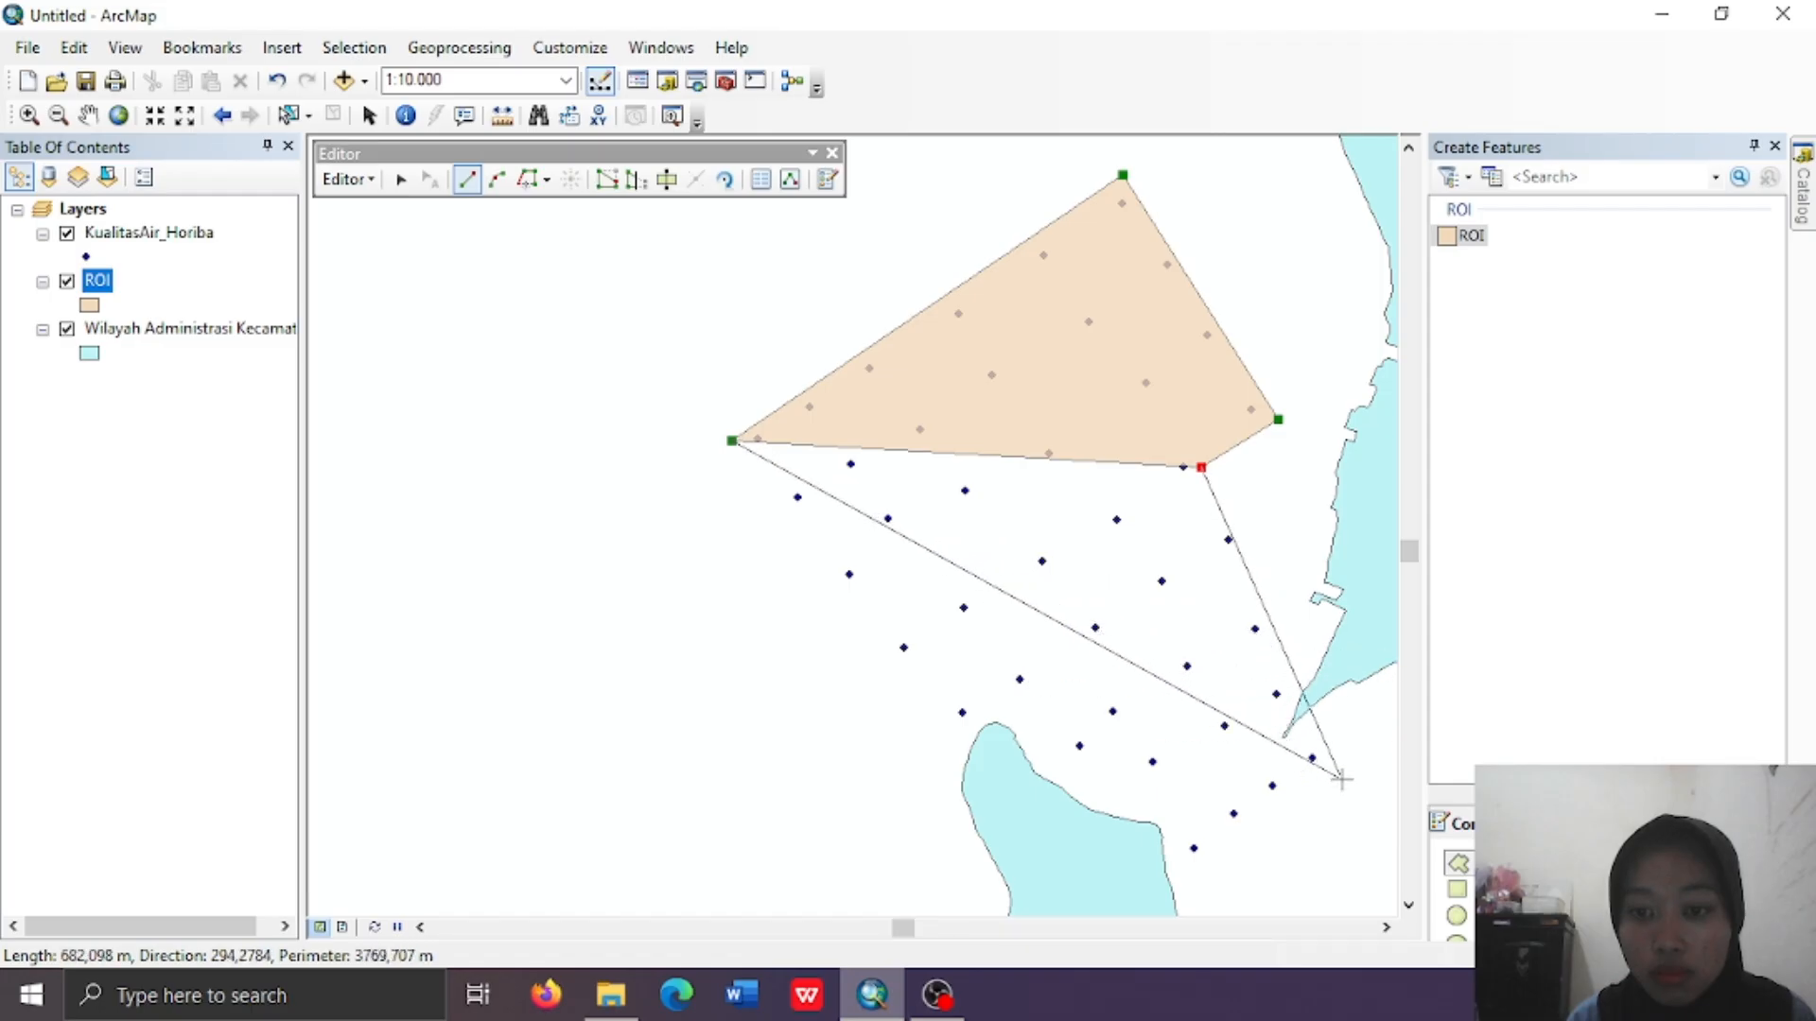
click(1341, 779)
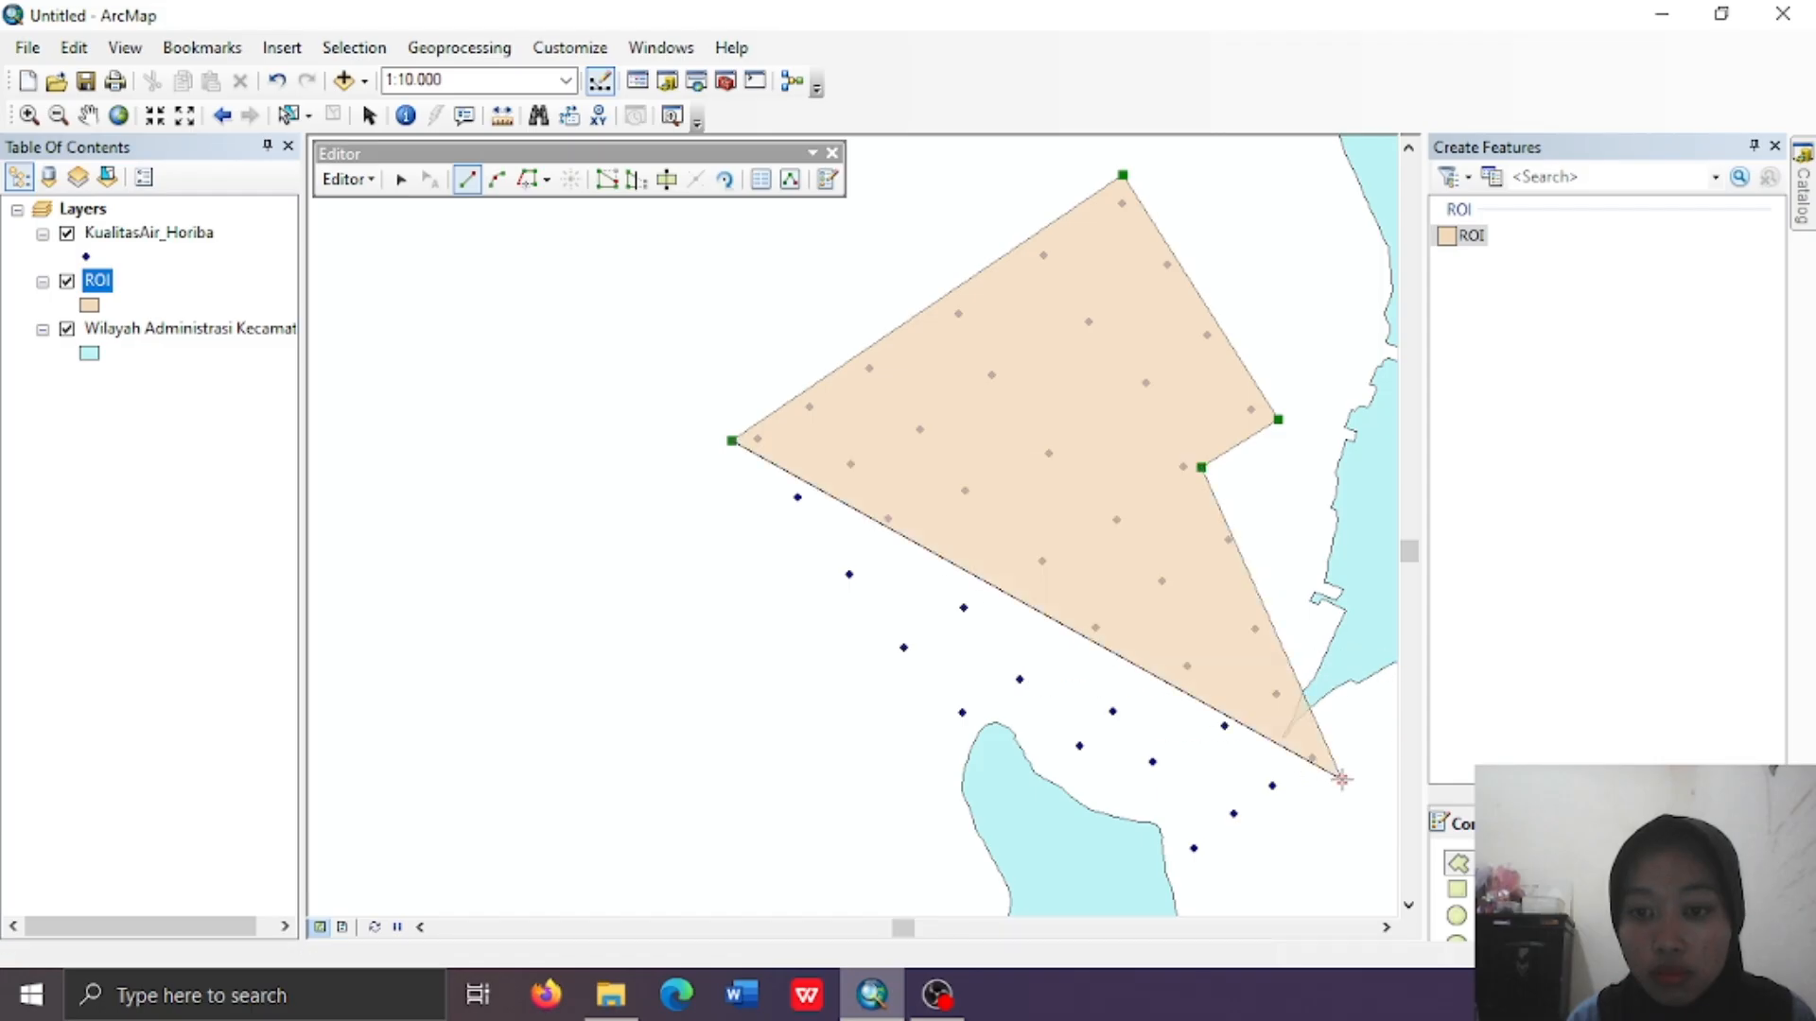
click(1193, 876)
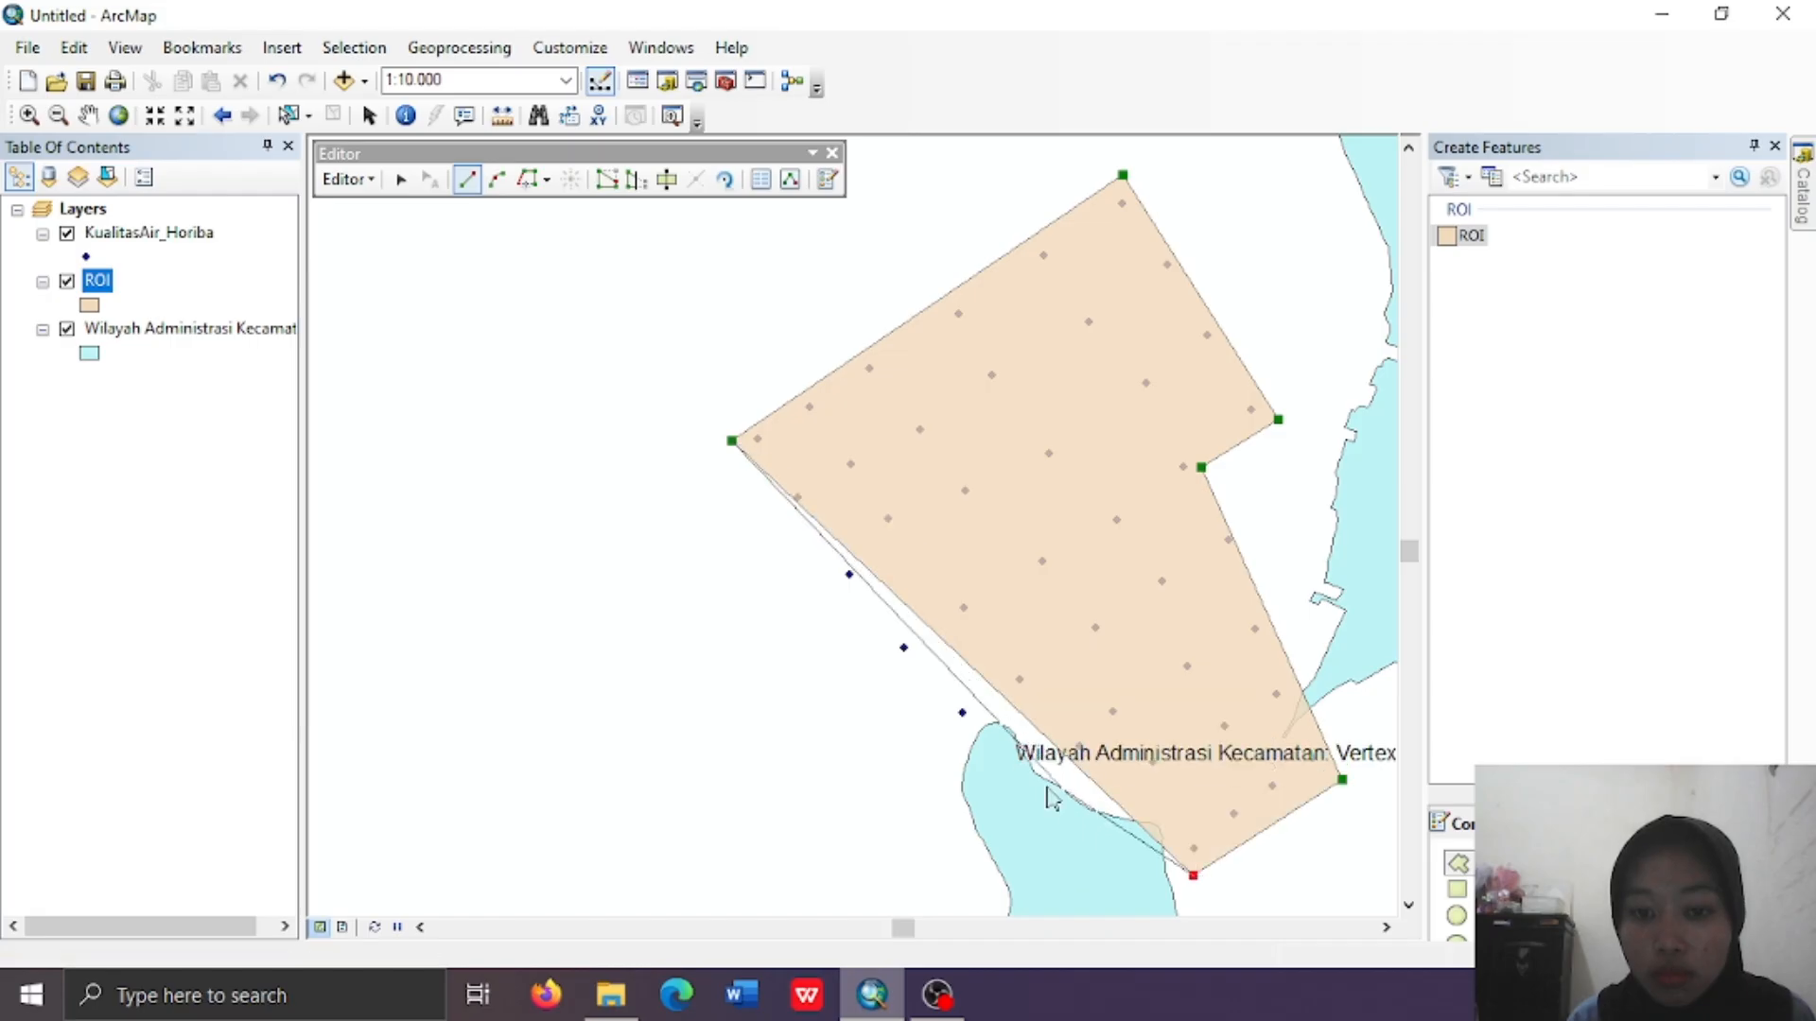
double_click(901, 681)
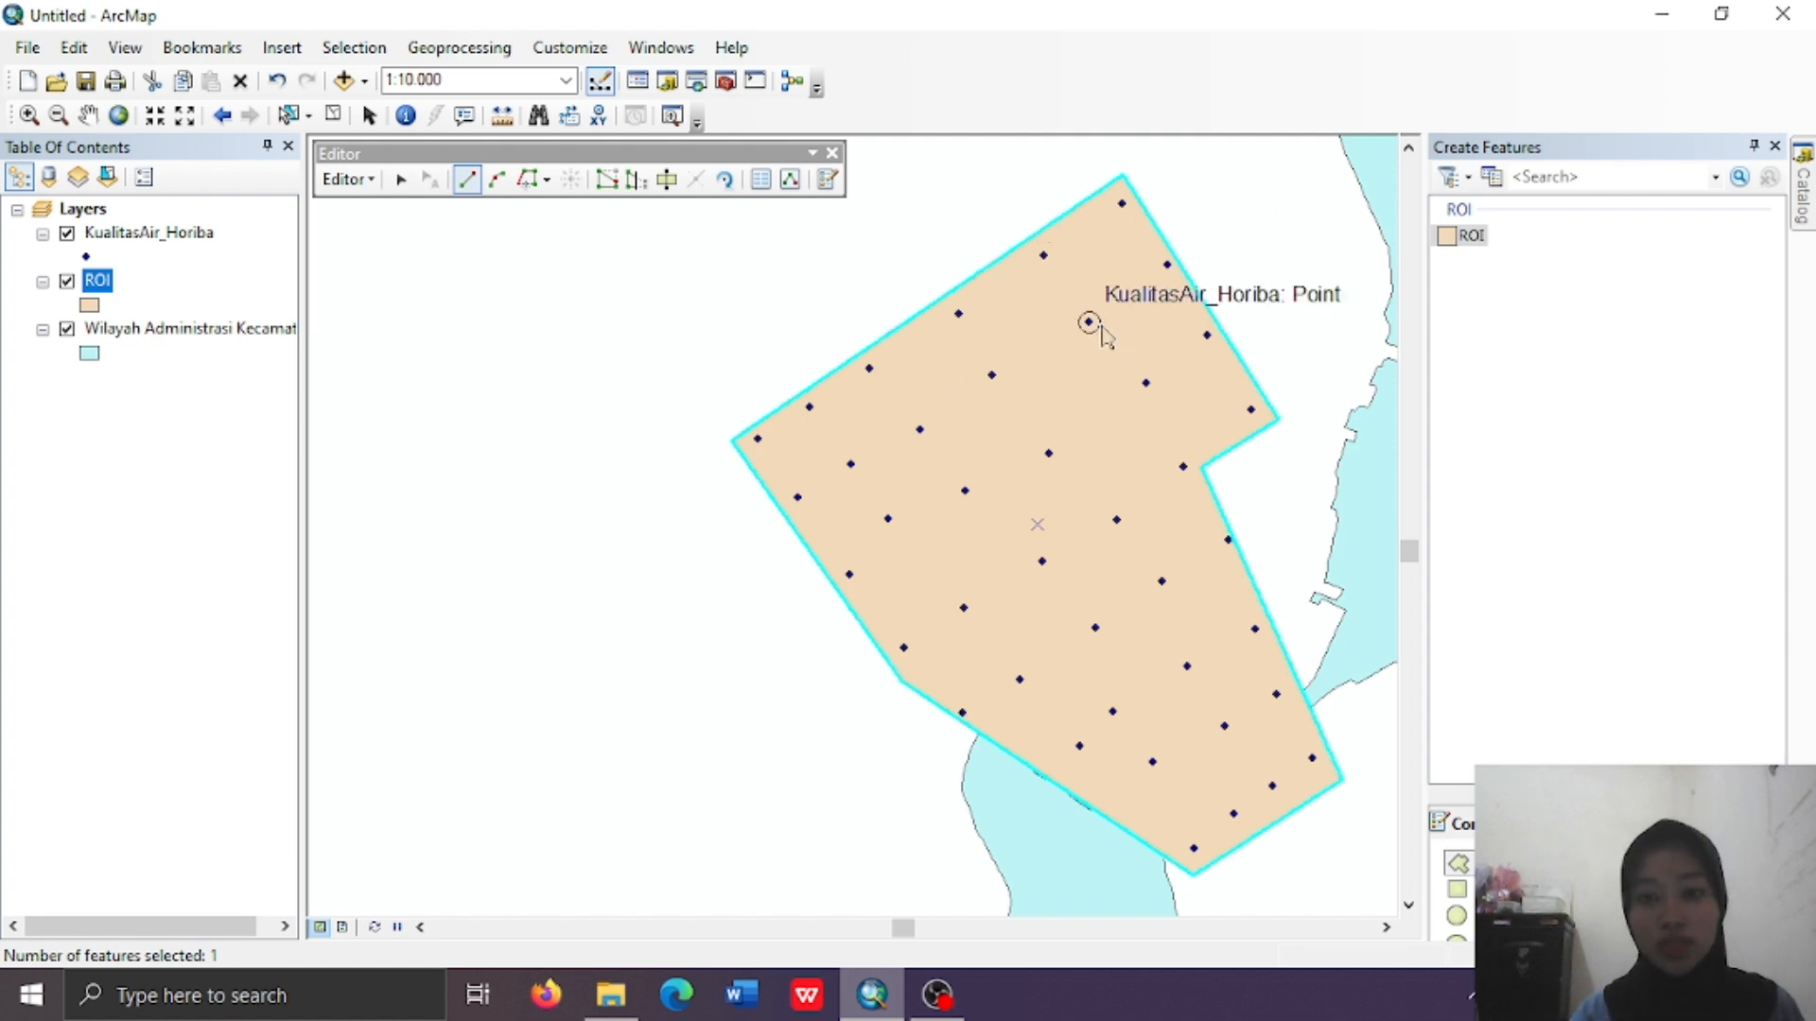
Save the ROI polygon edits and stop the edit session
click(400, 186)
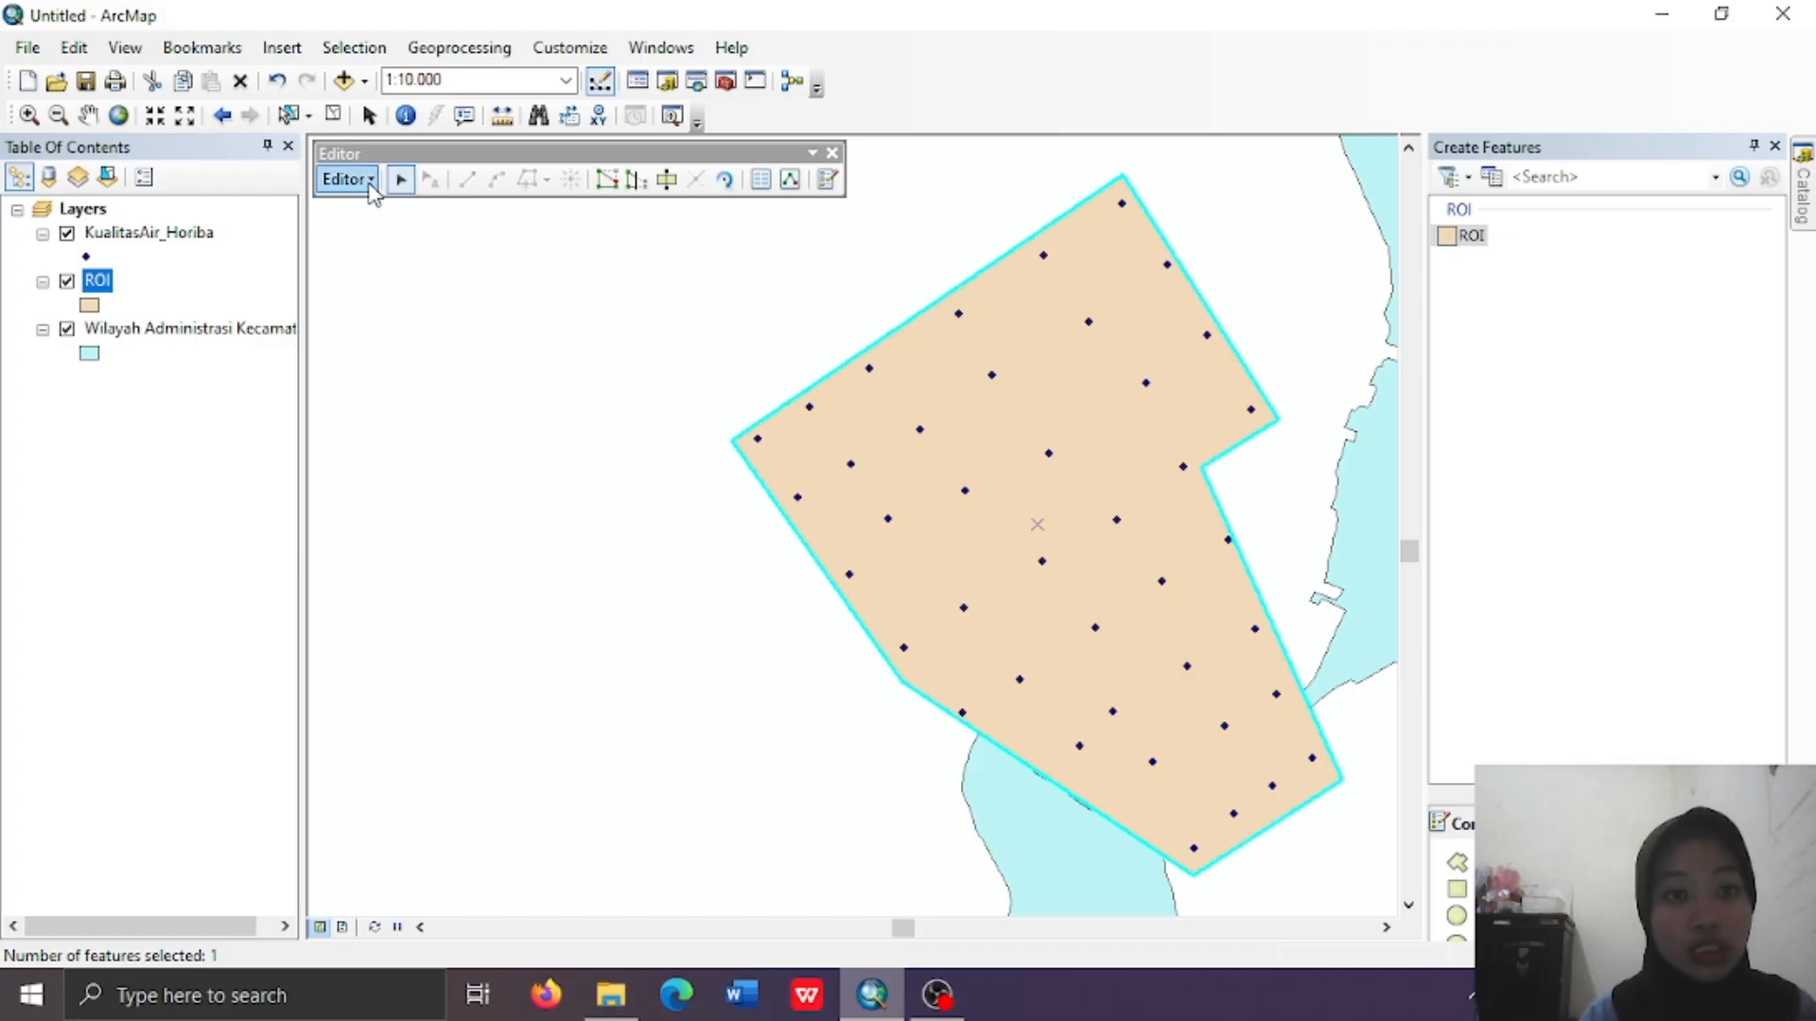
click(367, 180)
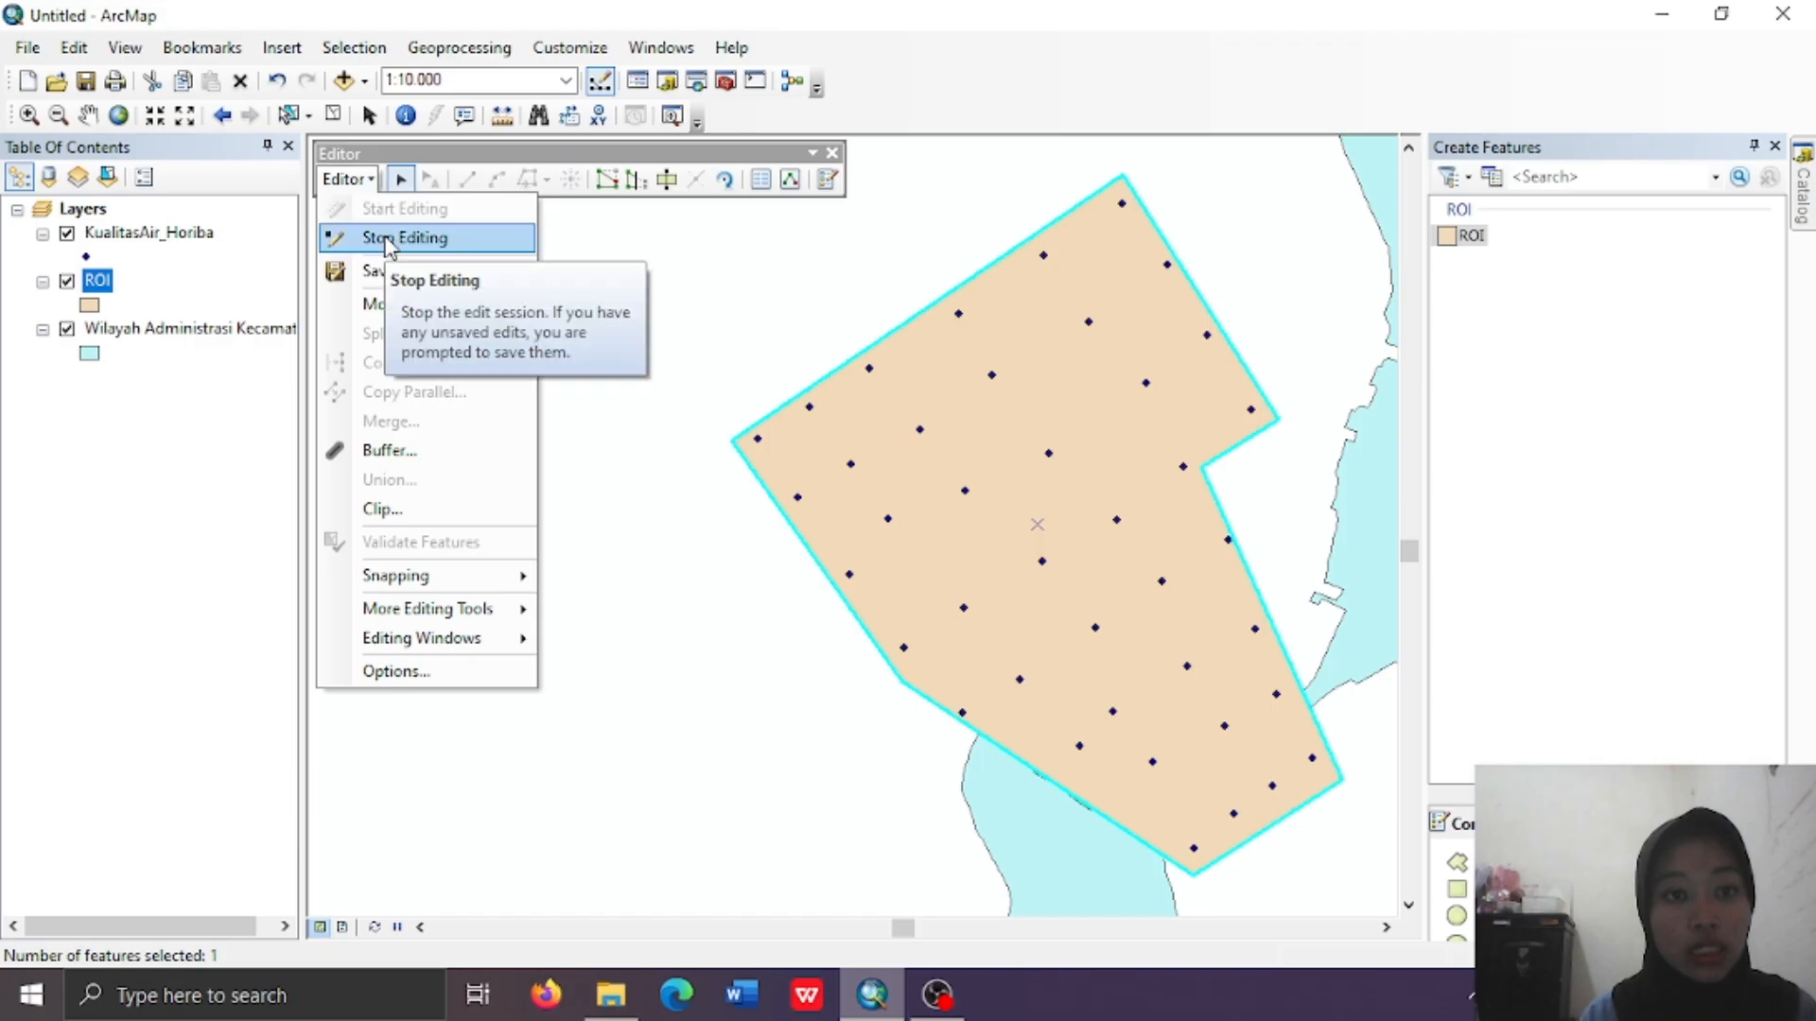
click(387, 276)
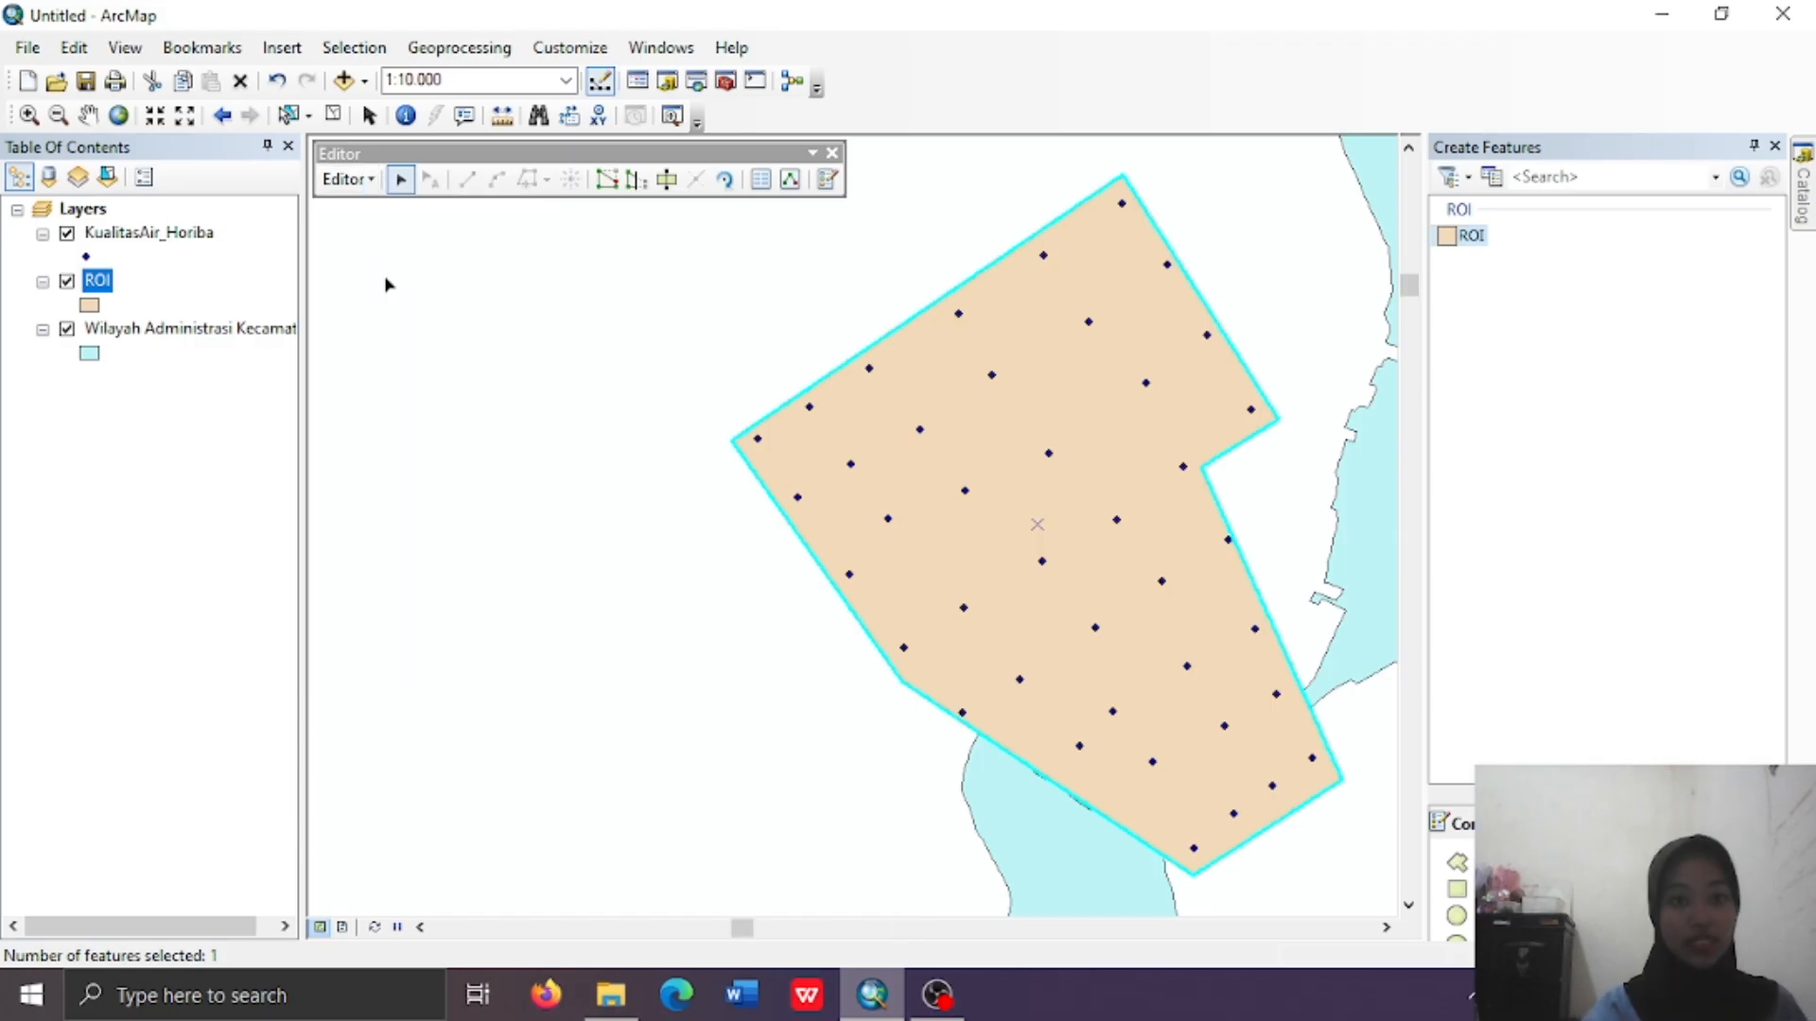
click(350, 179)
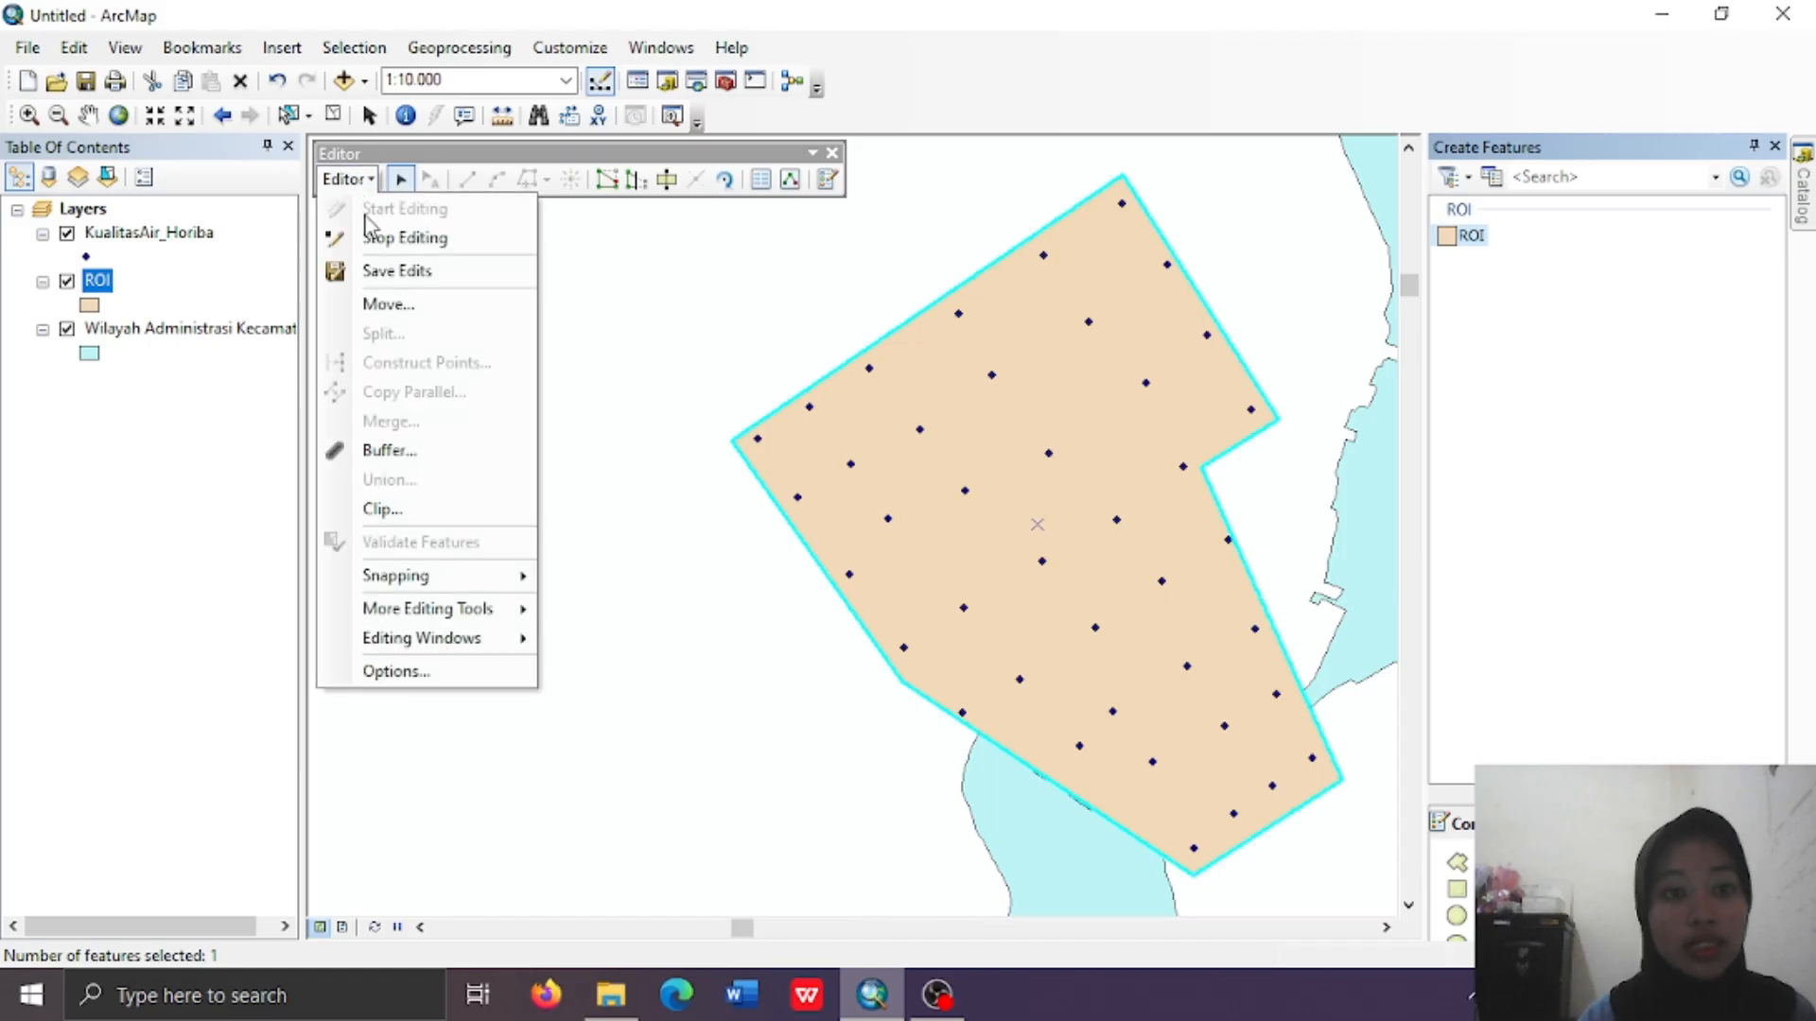
click(374, 232)
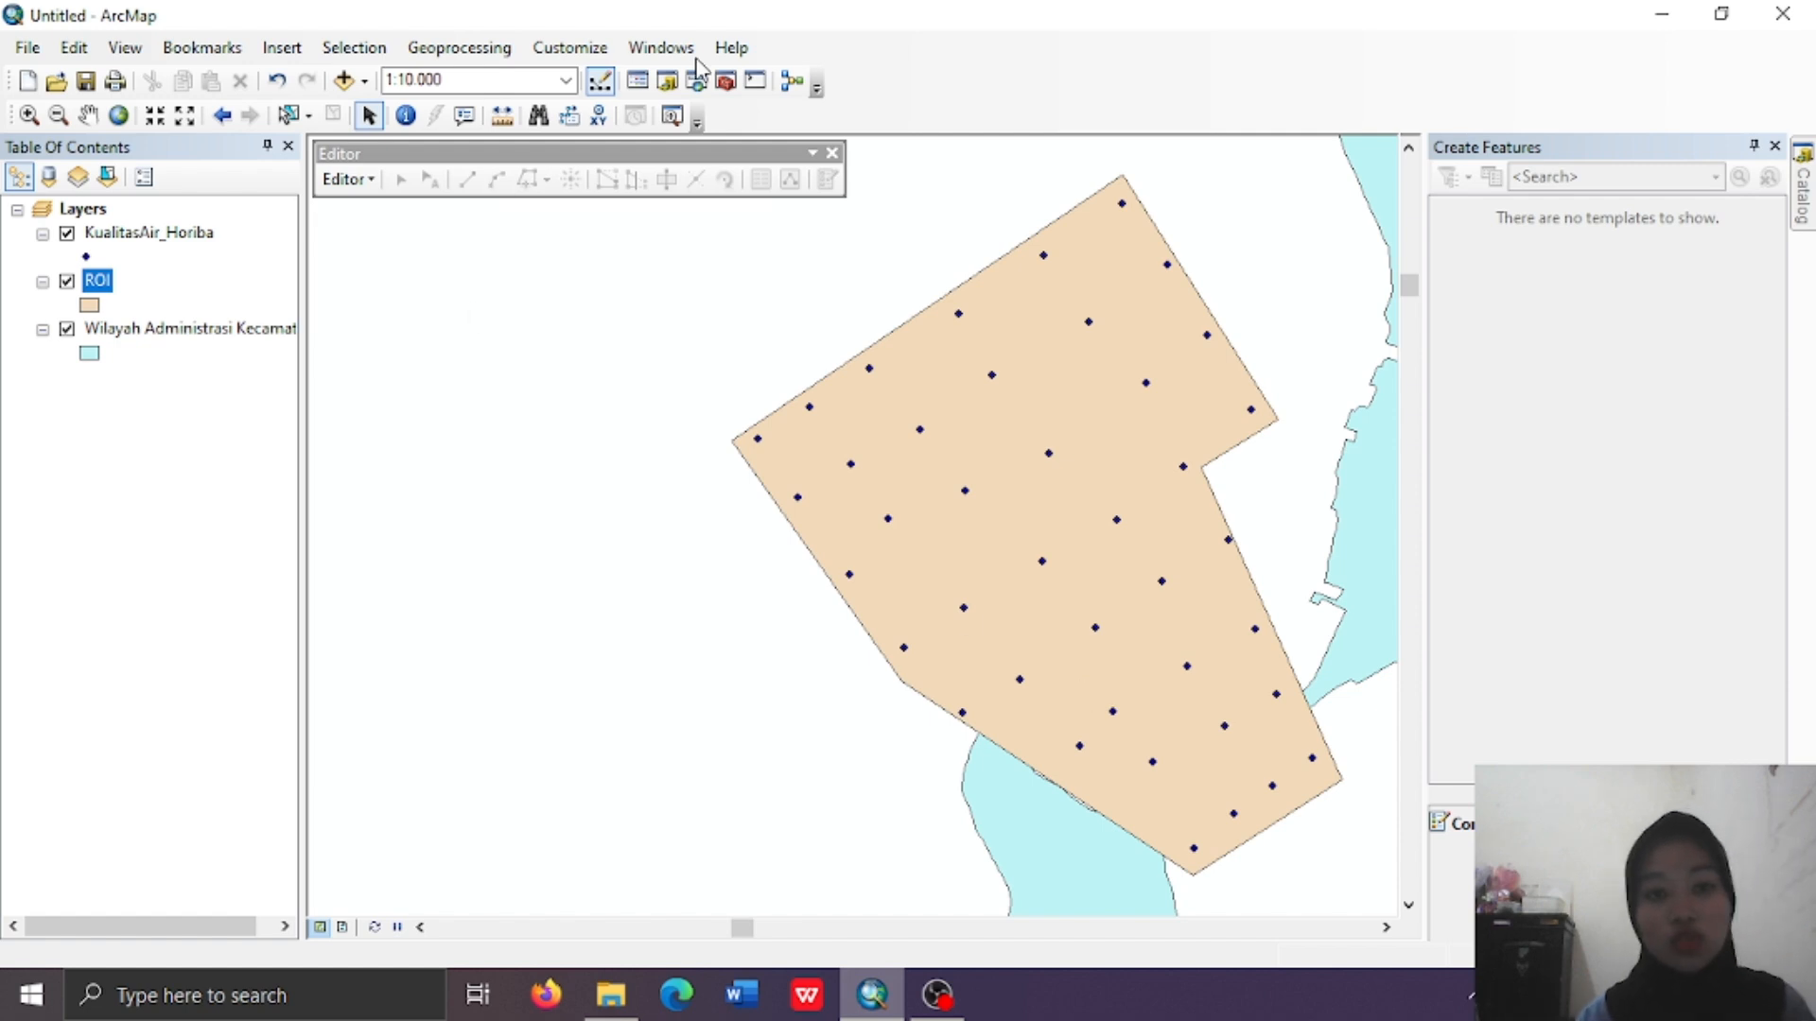
Start the Spline interpolation from Spatial Analyst with KualitasAir_Horiba as input points and Salinitas as the Z value field
click(724, 83)
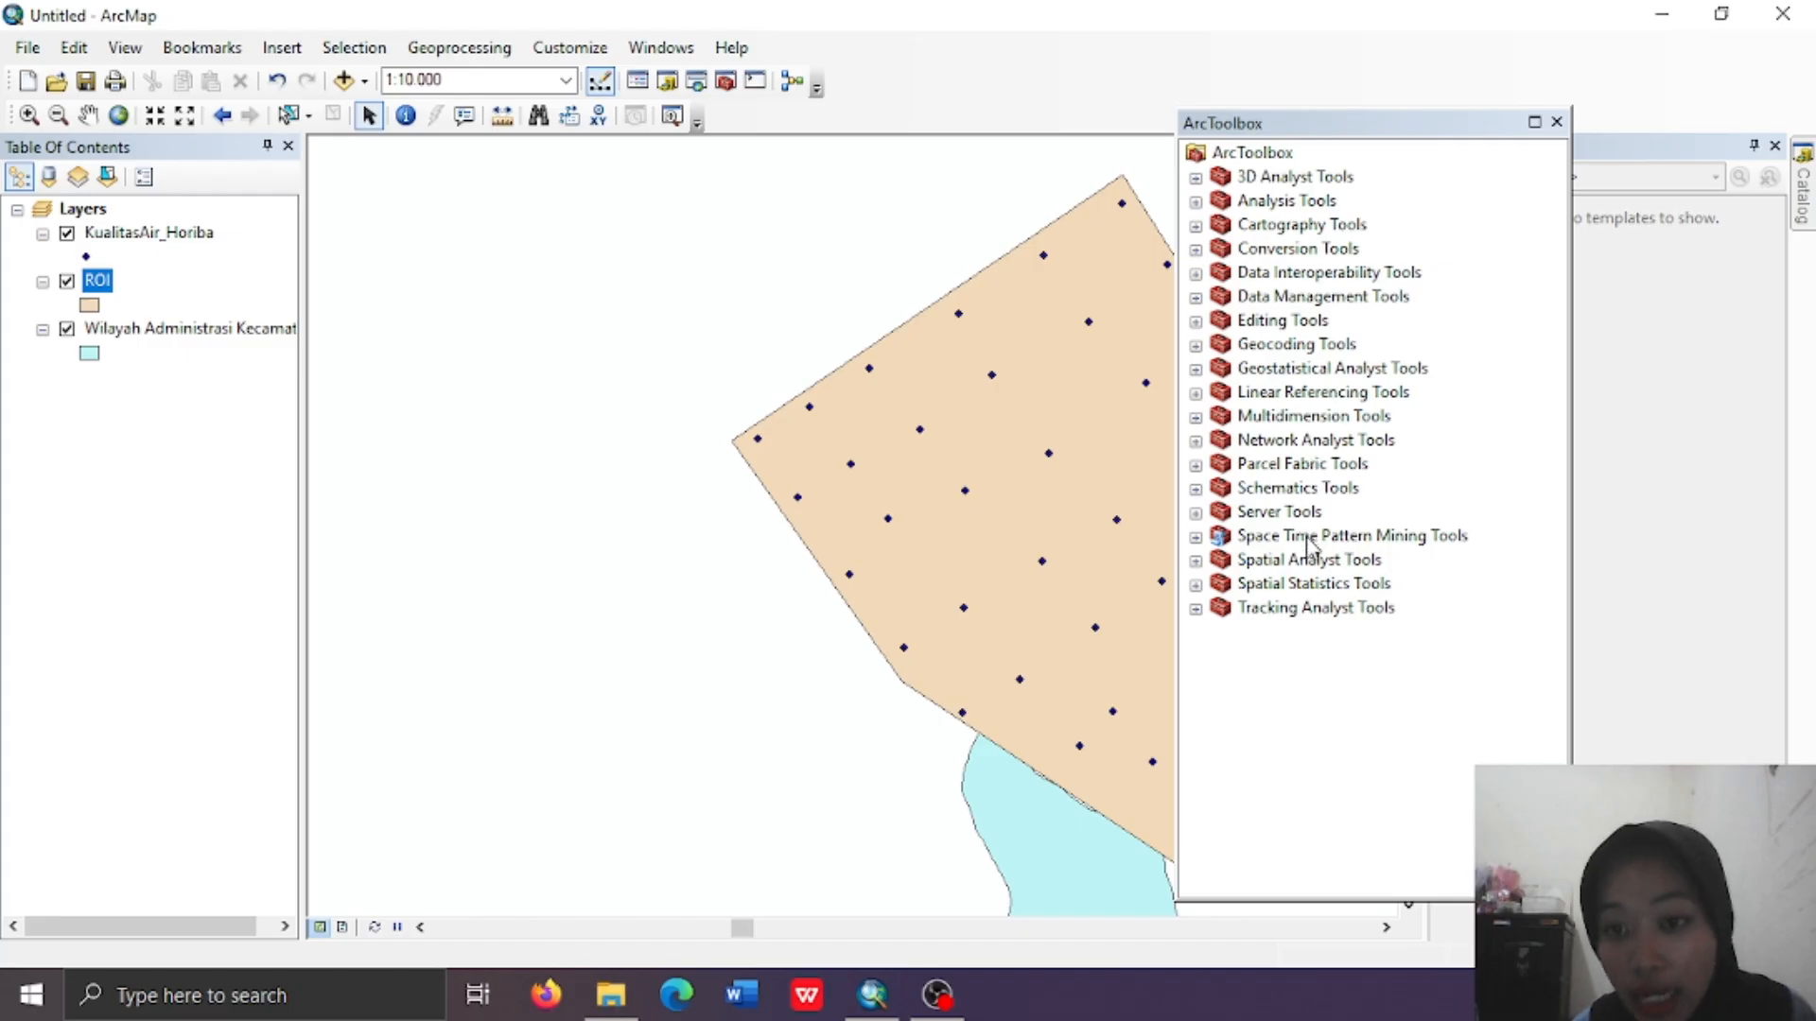
click(1196, 561)
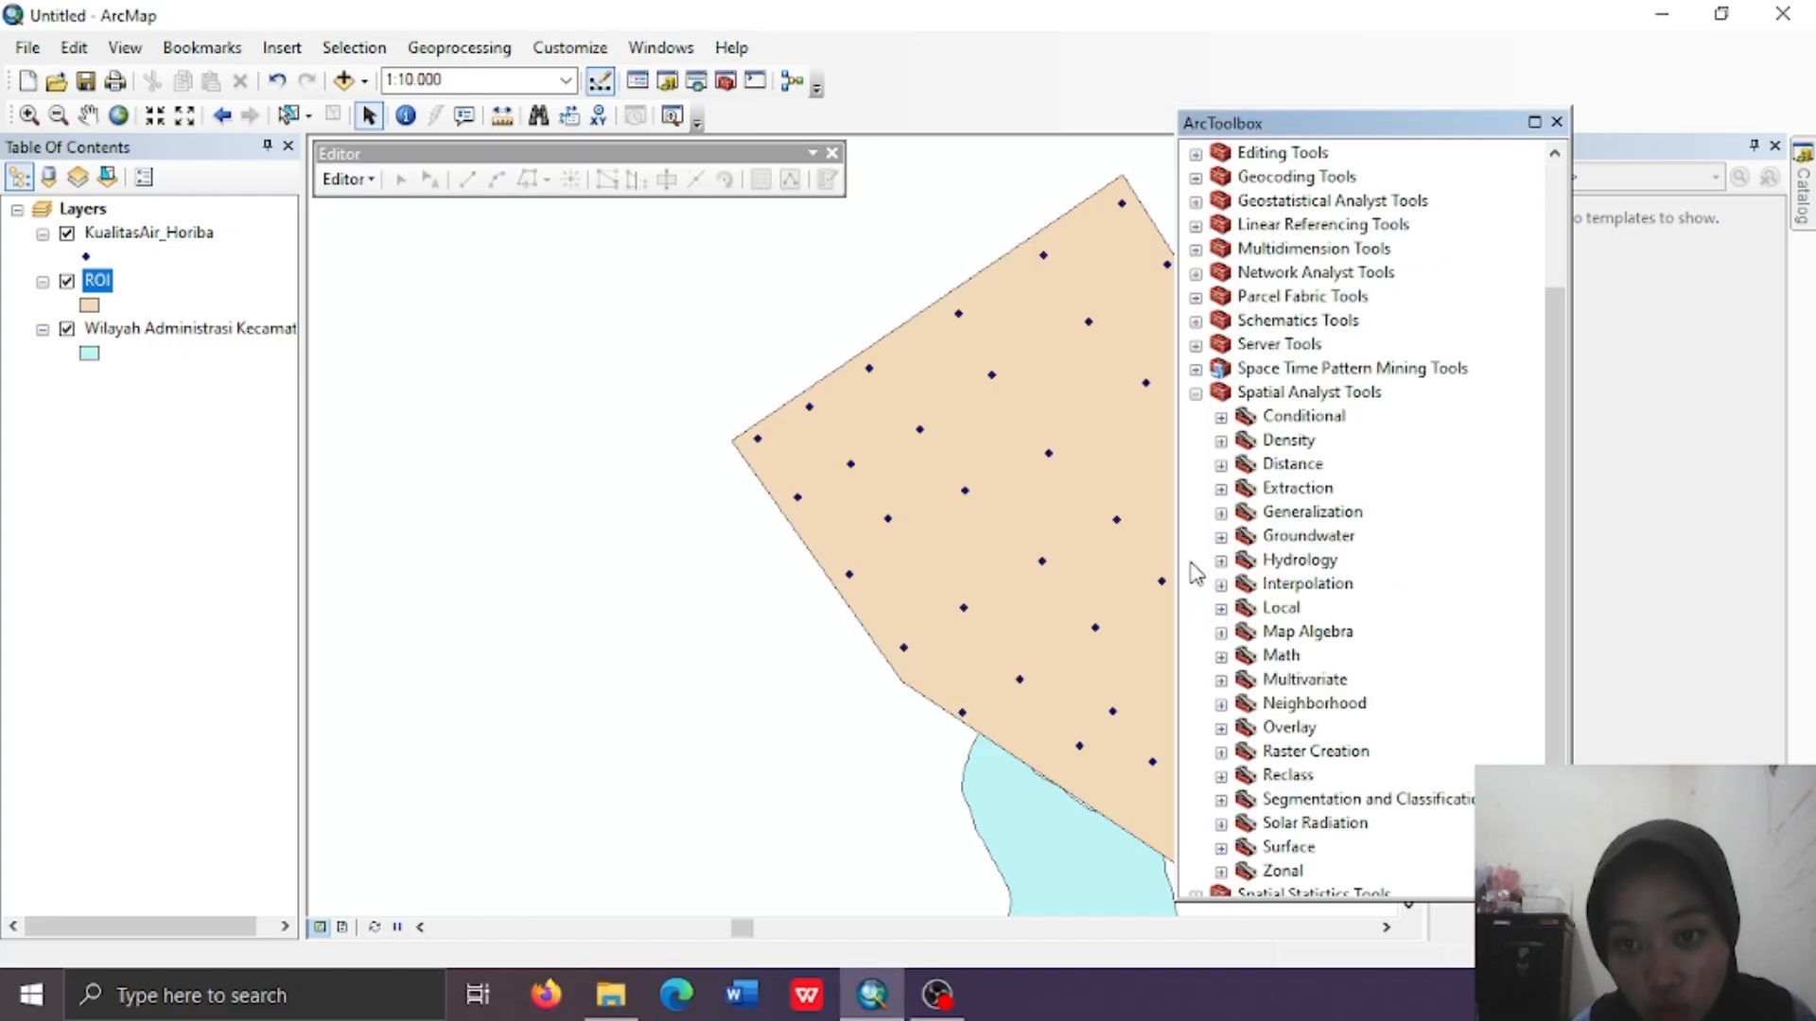
drag(1558, 516, 1556, 558)
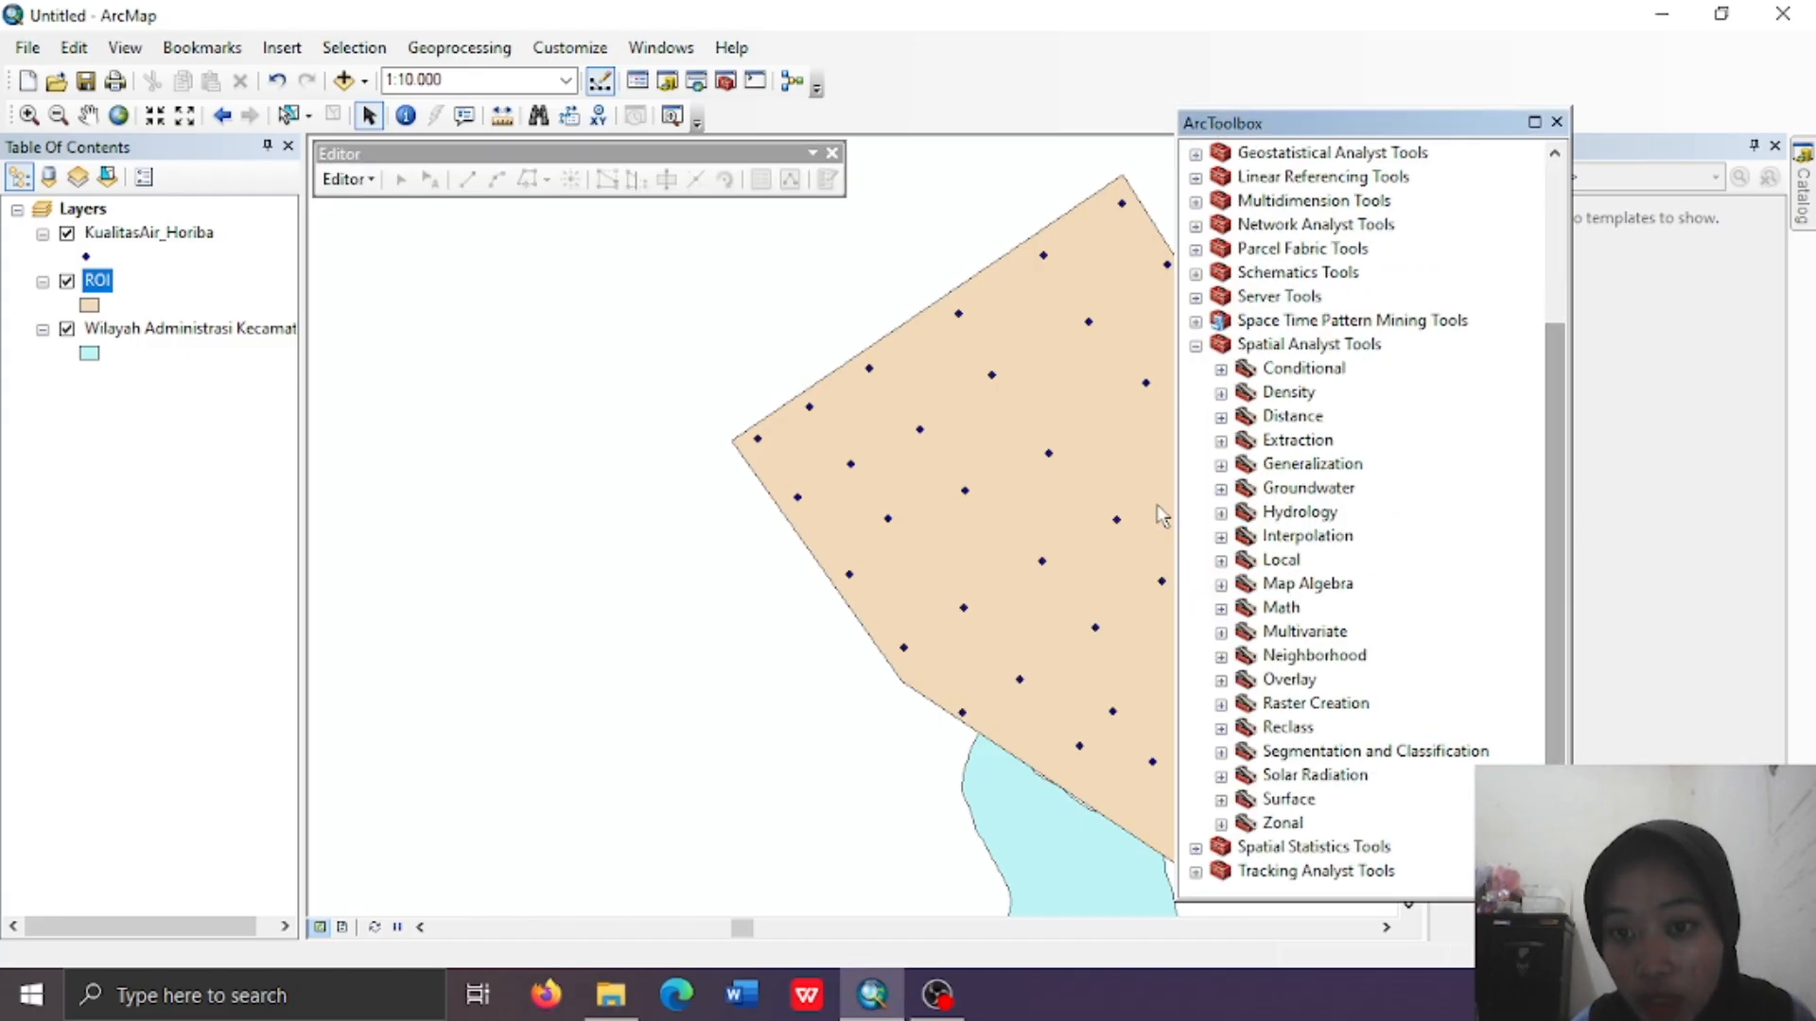
click(1220, 537)
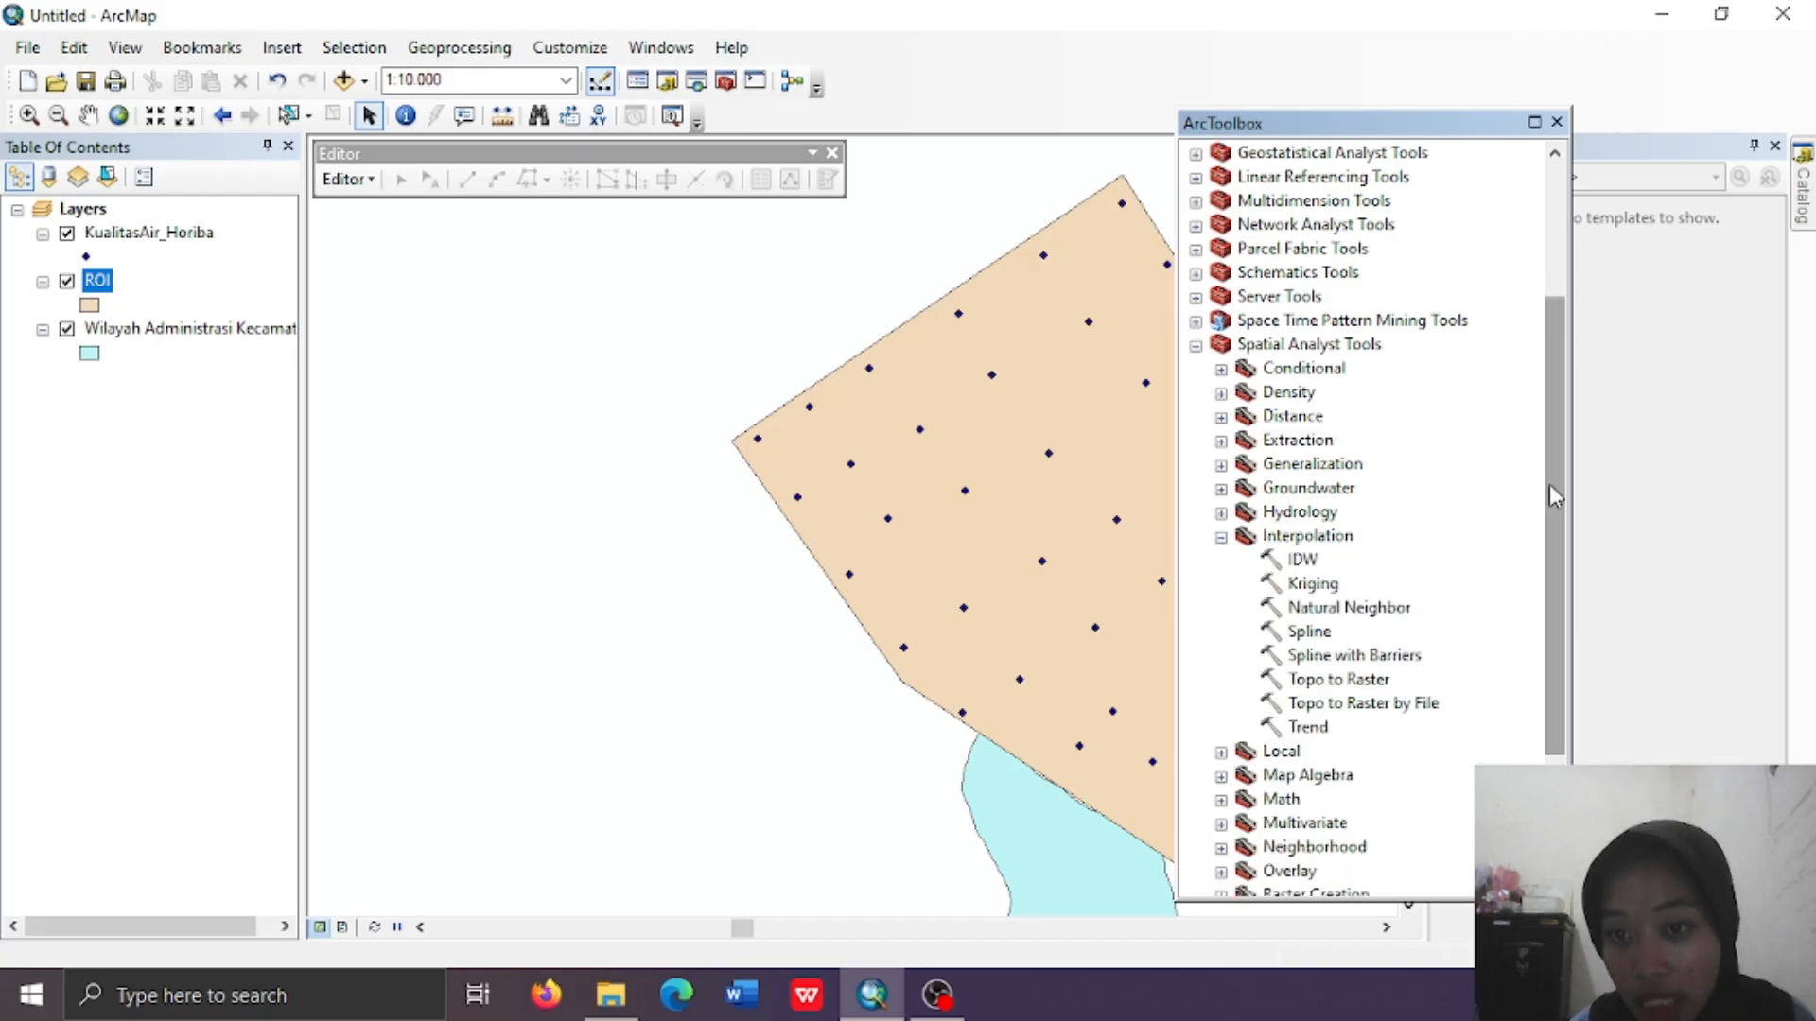
drag(1559, 514, 1556, 577)
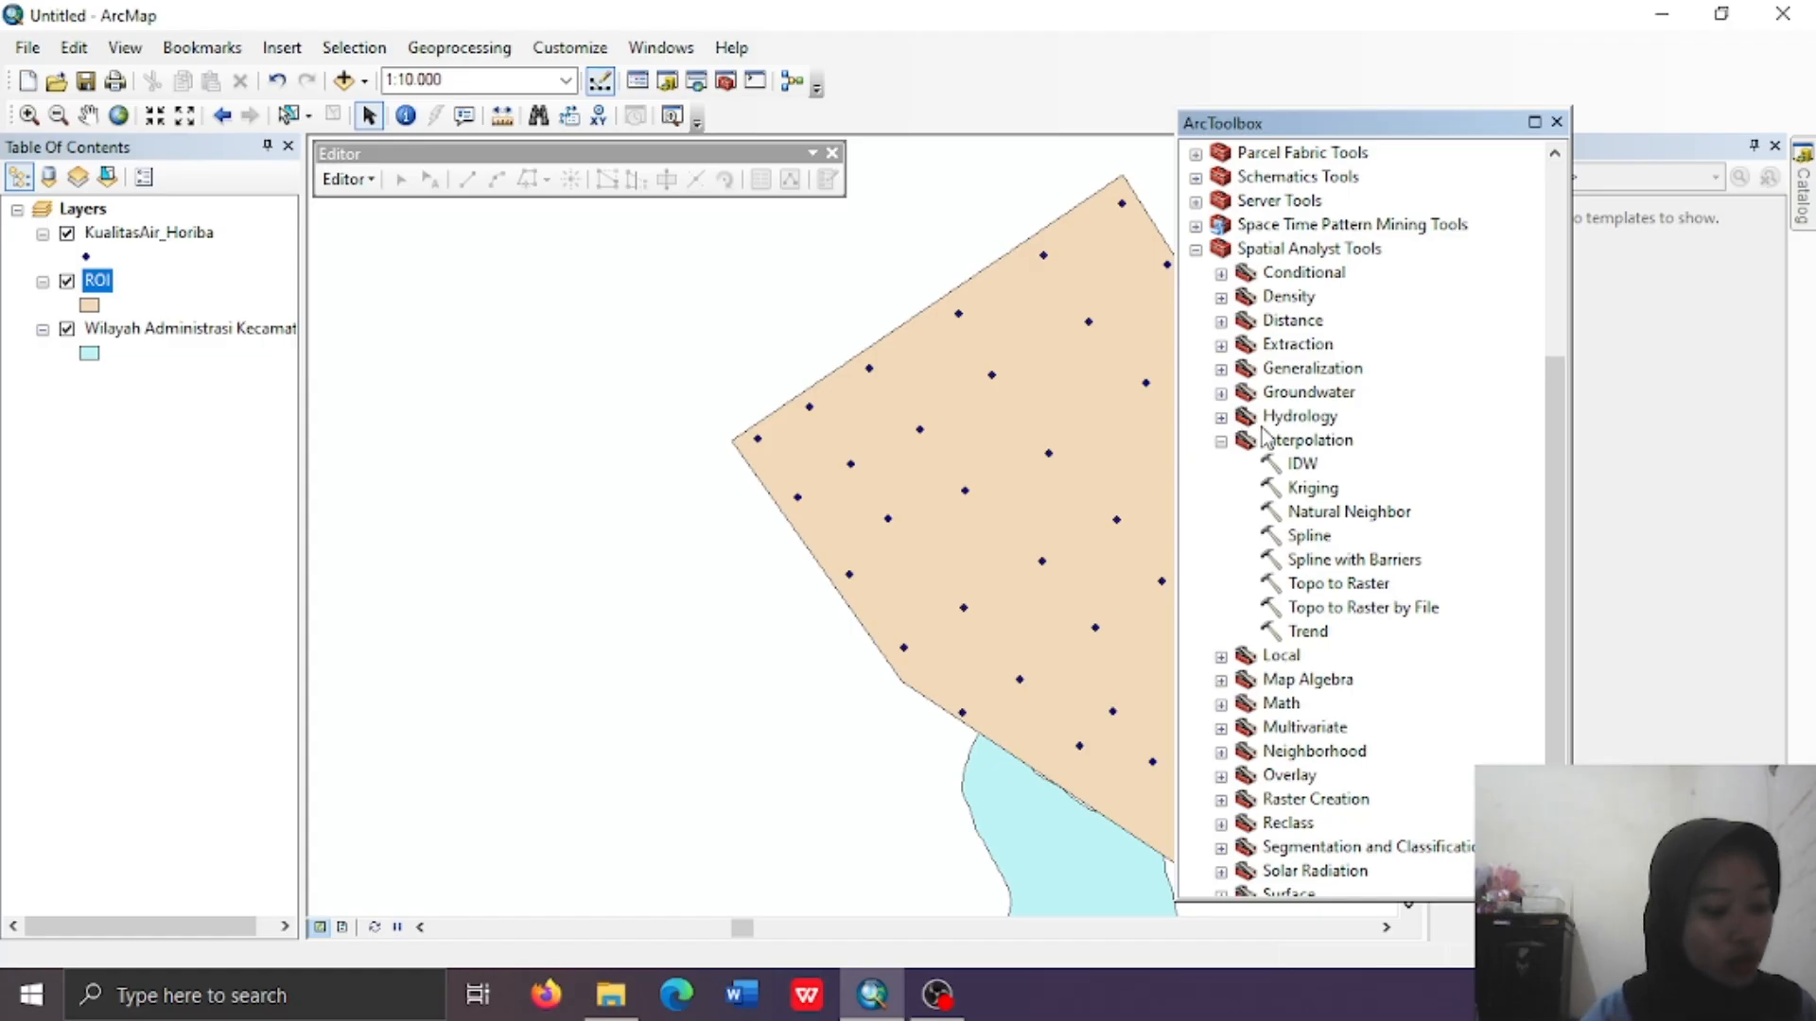
double_click(1311, 538)
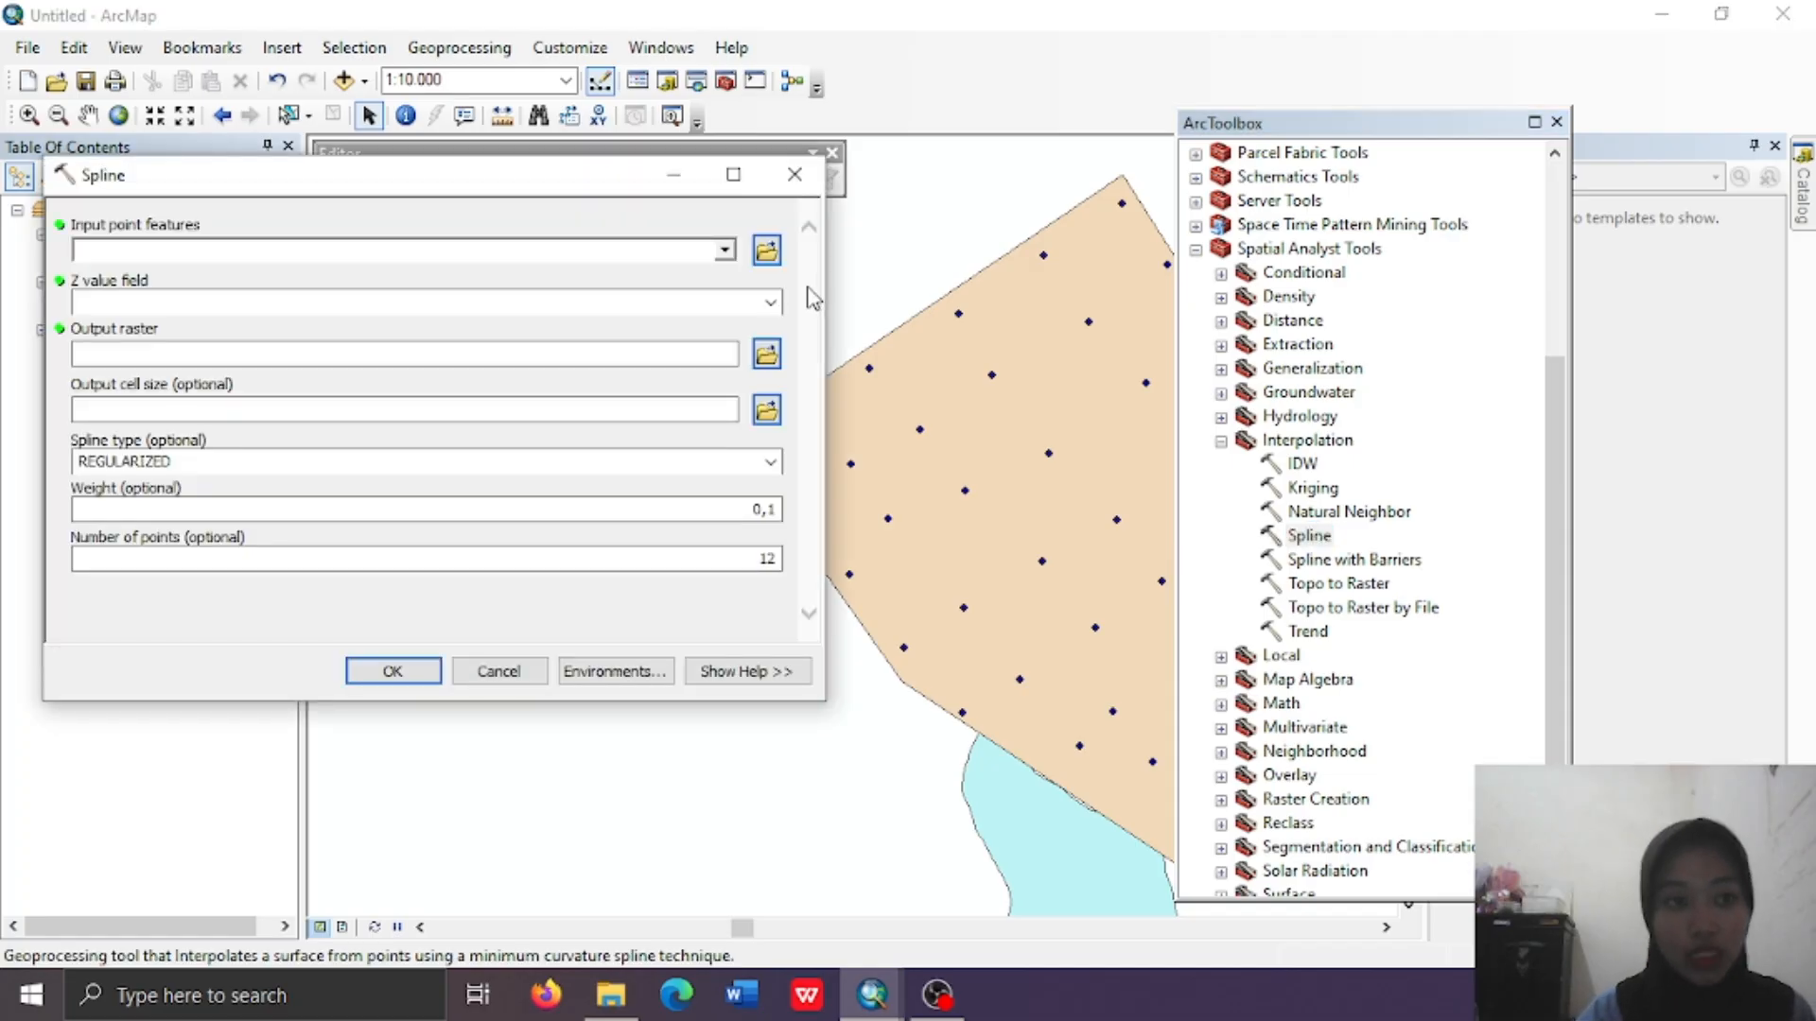
click(724, 251)
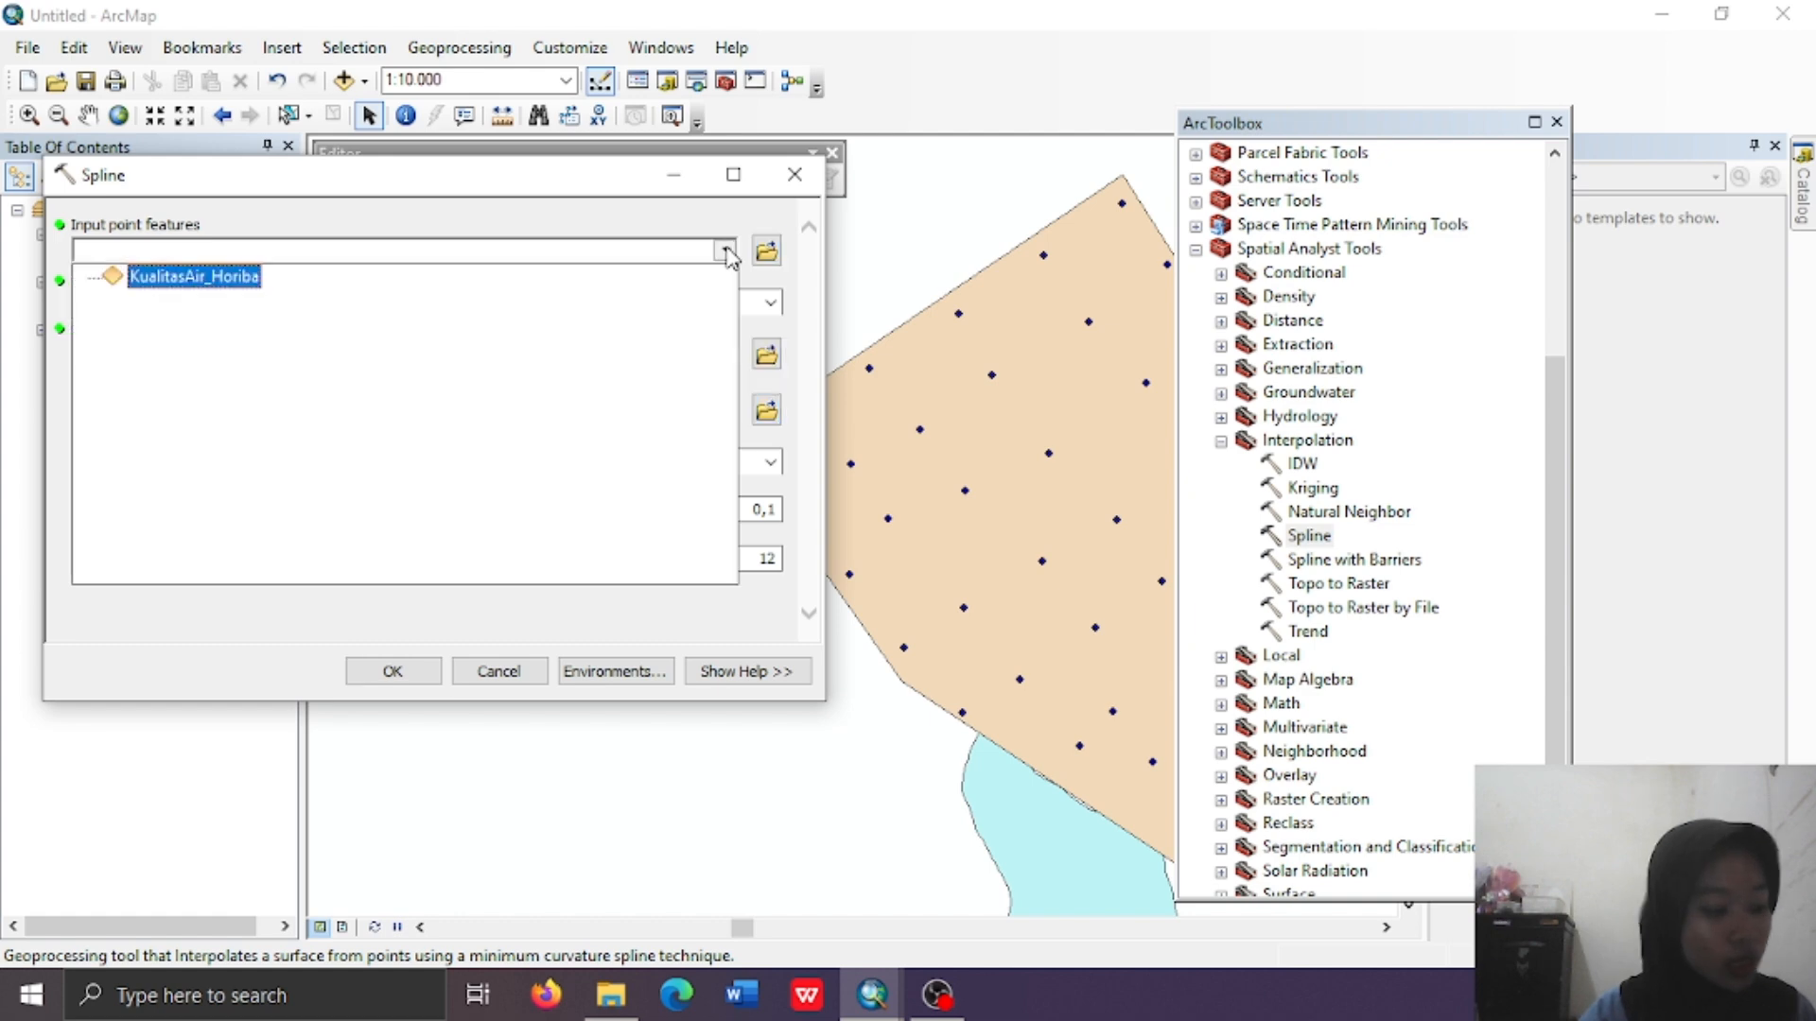
click(230, 274)
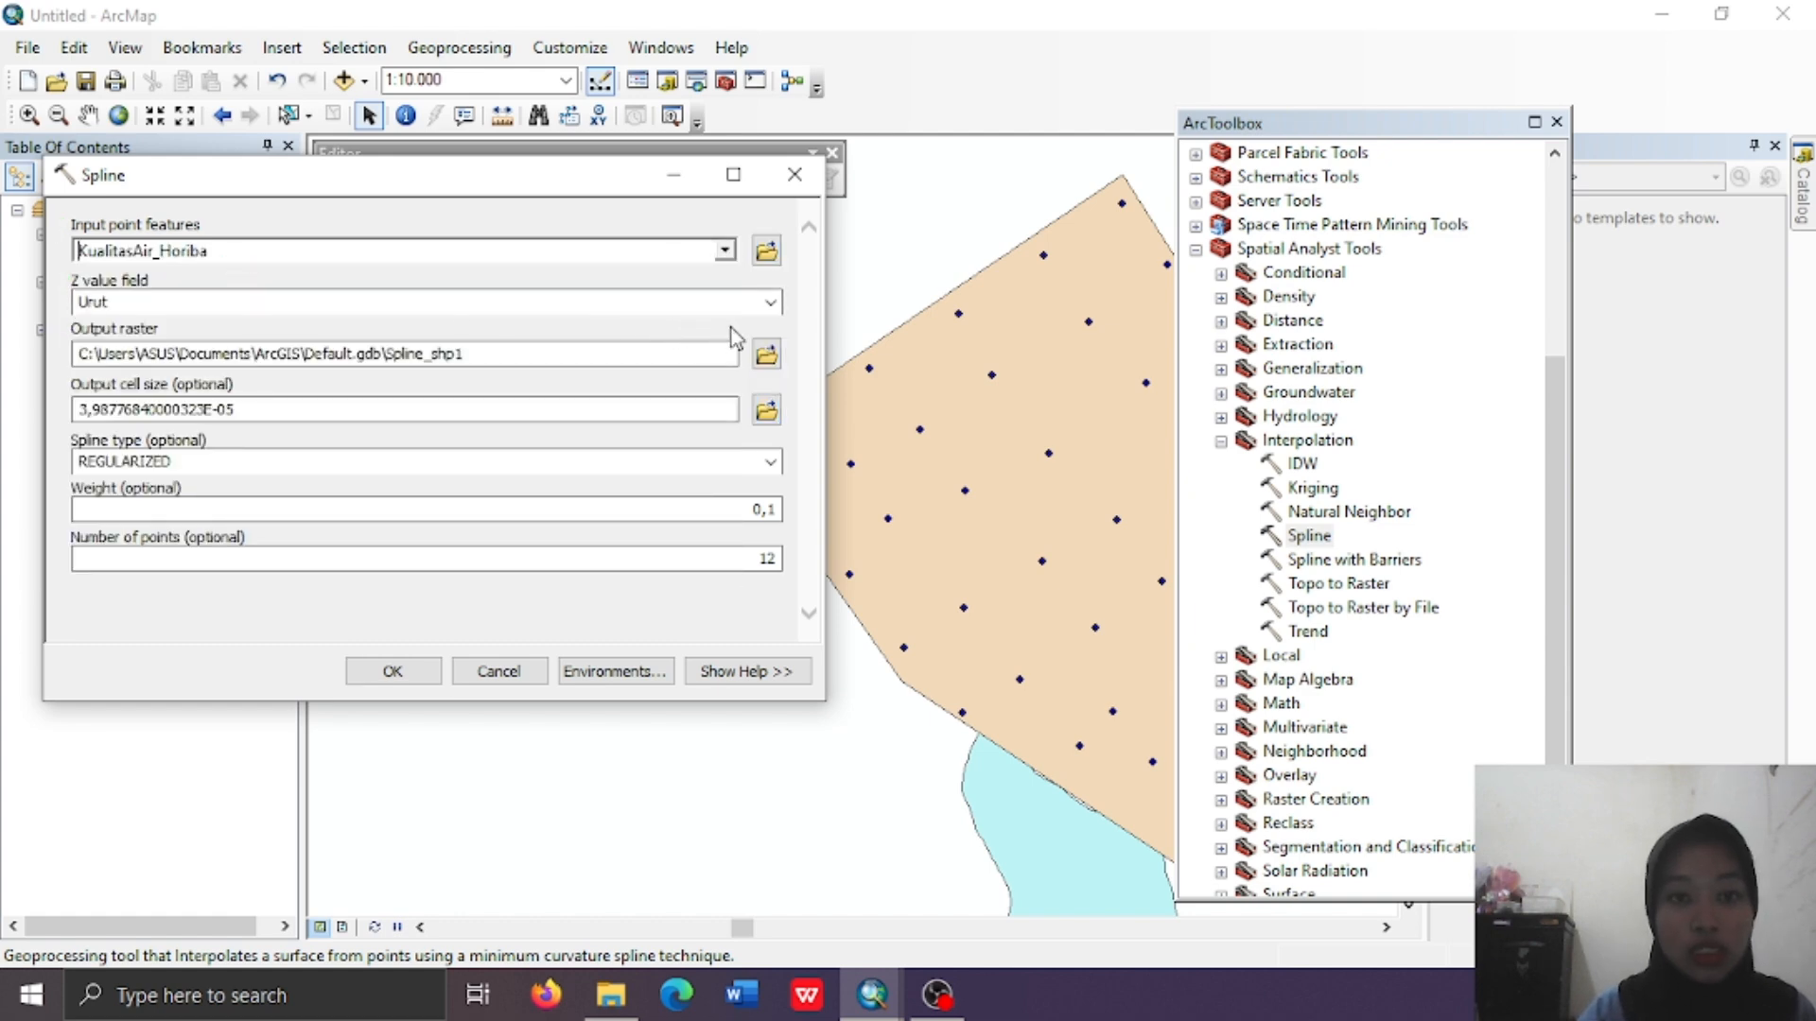
click(773, 313)
click(771, 303)
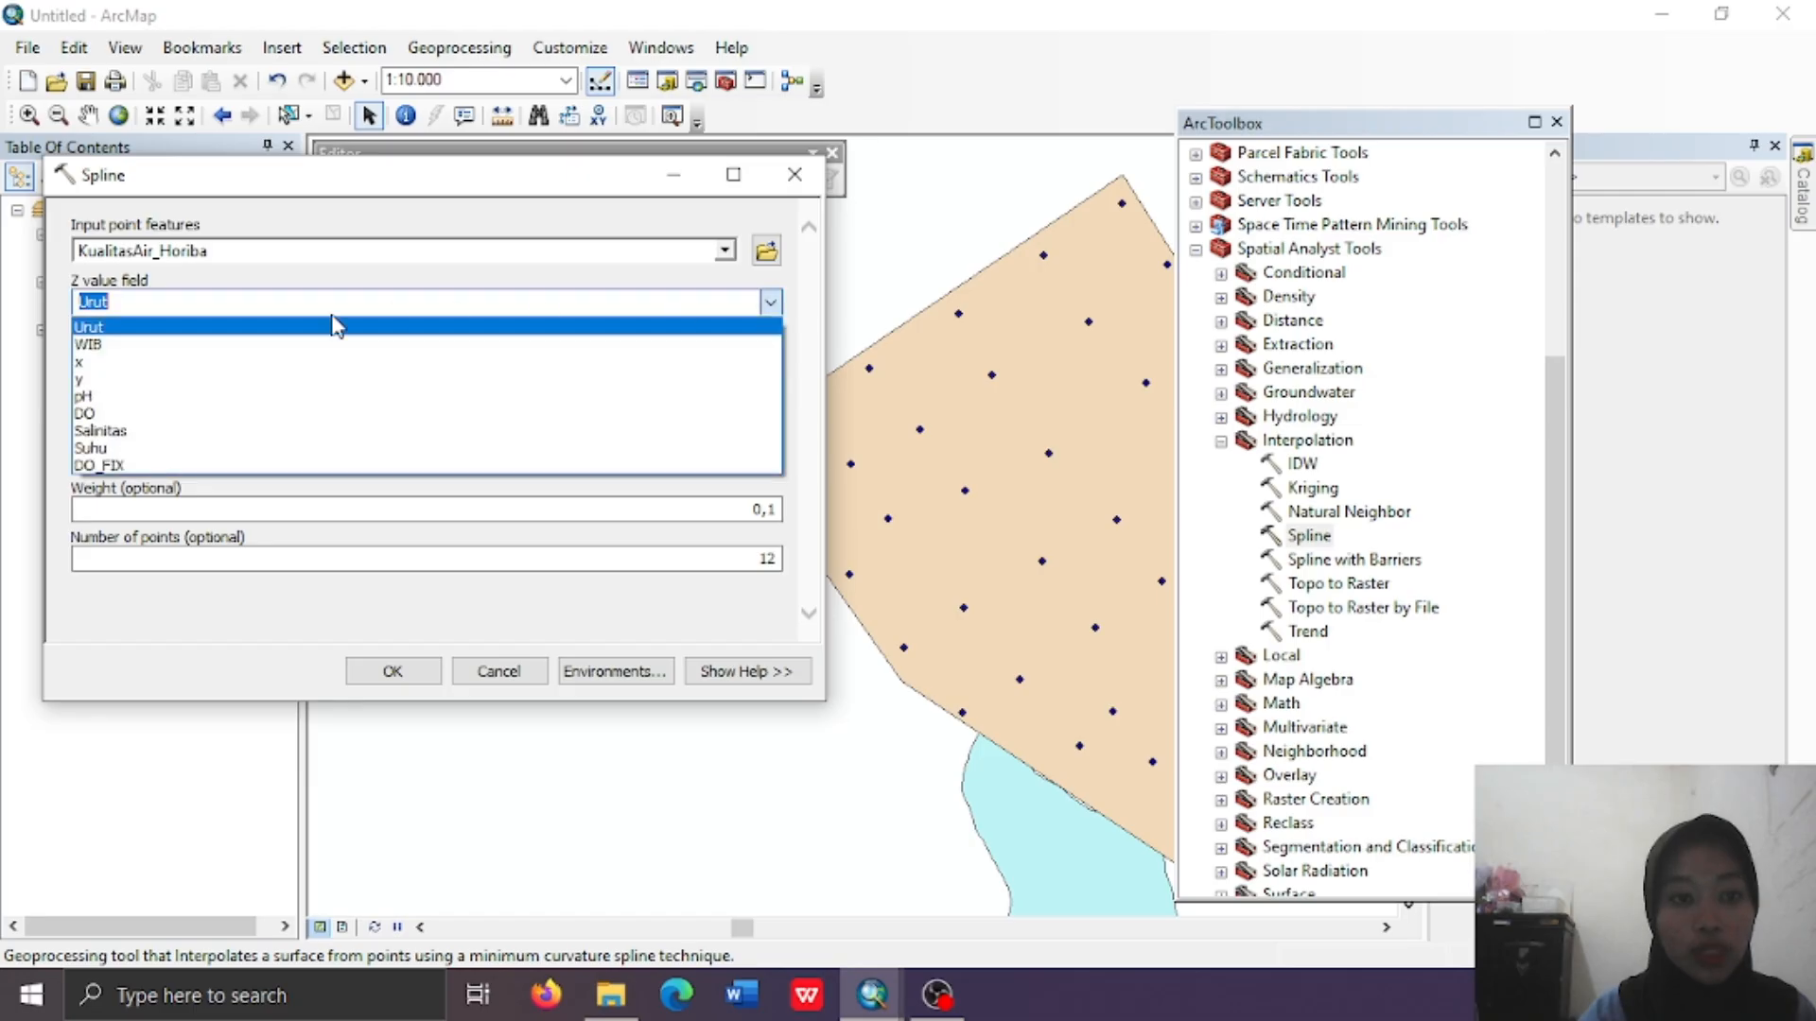
click(101, 430)
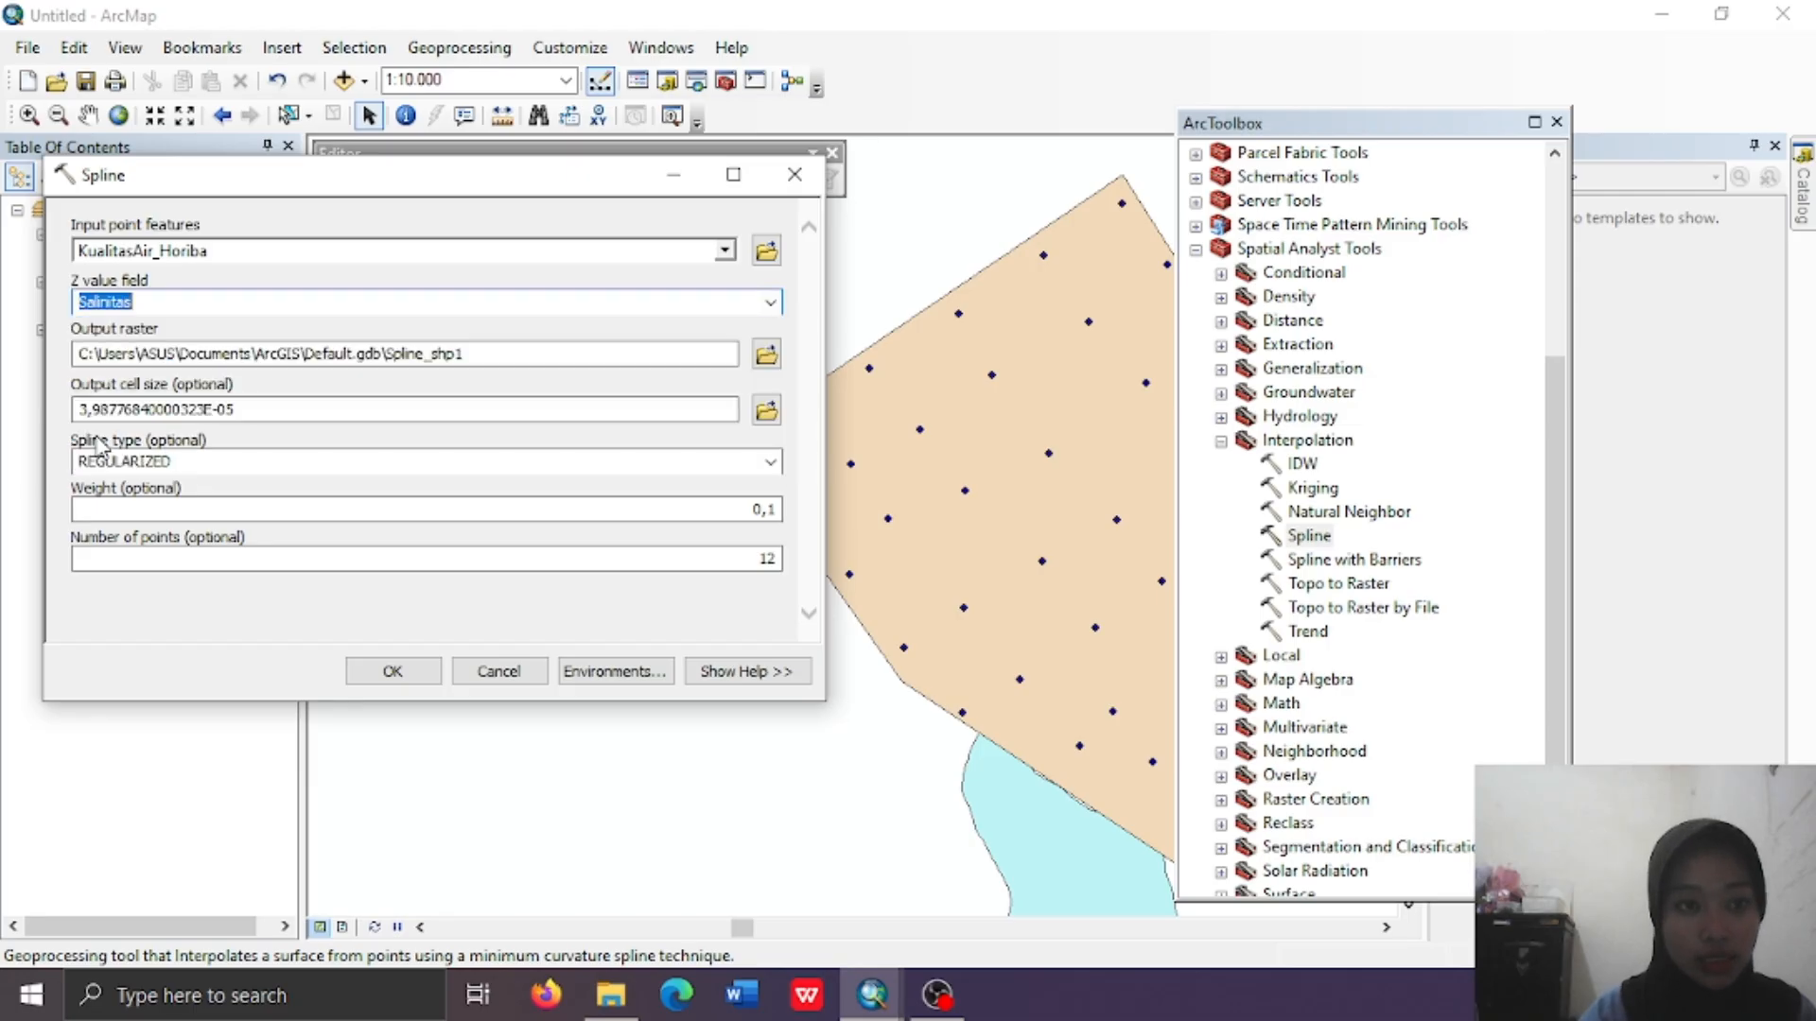
Save the Spline output raster under the name spline in the DATA PRAKTIKUM M2 folder
click(766, 356)
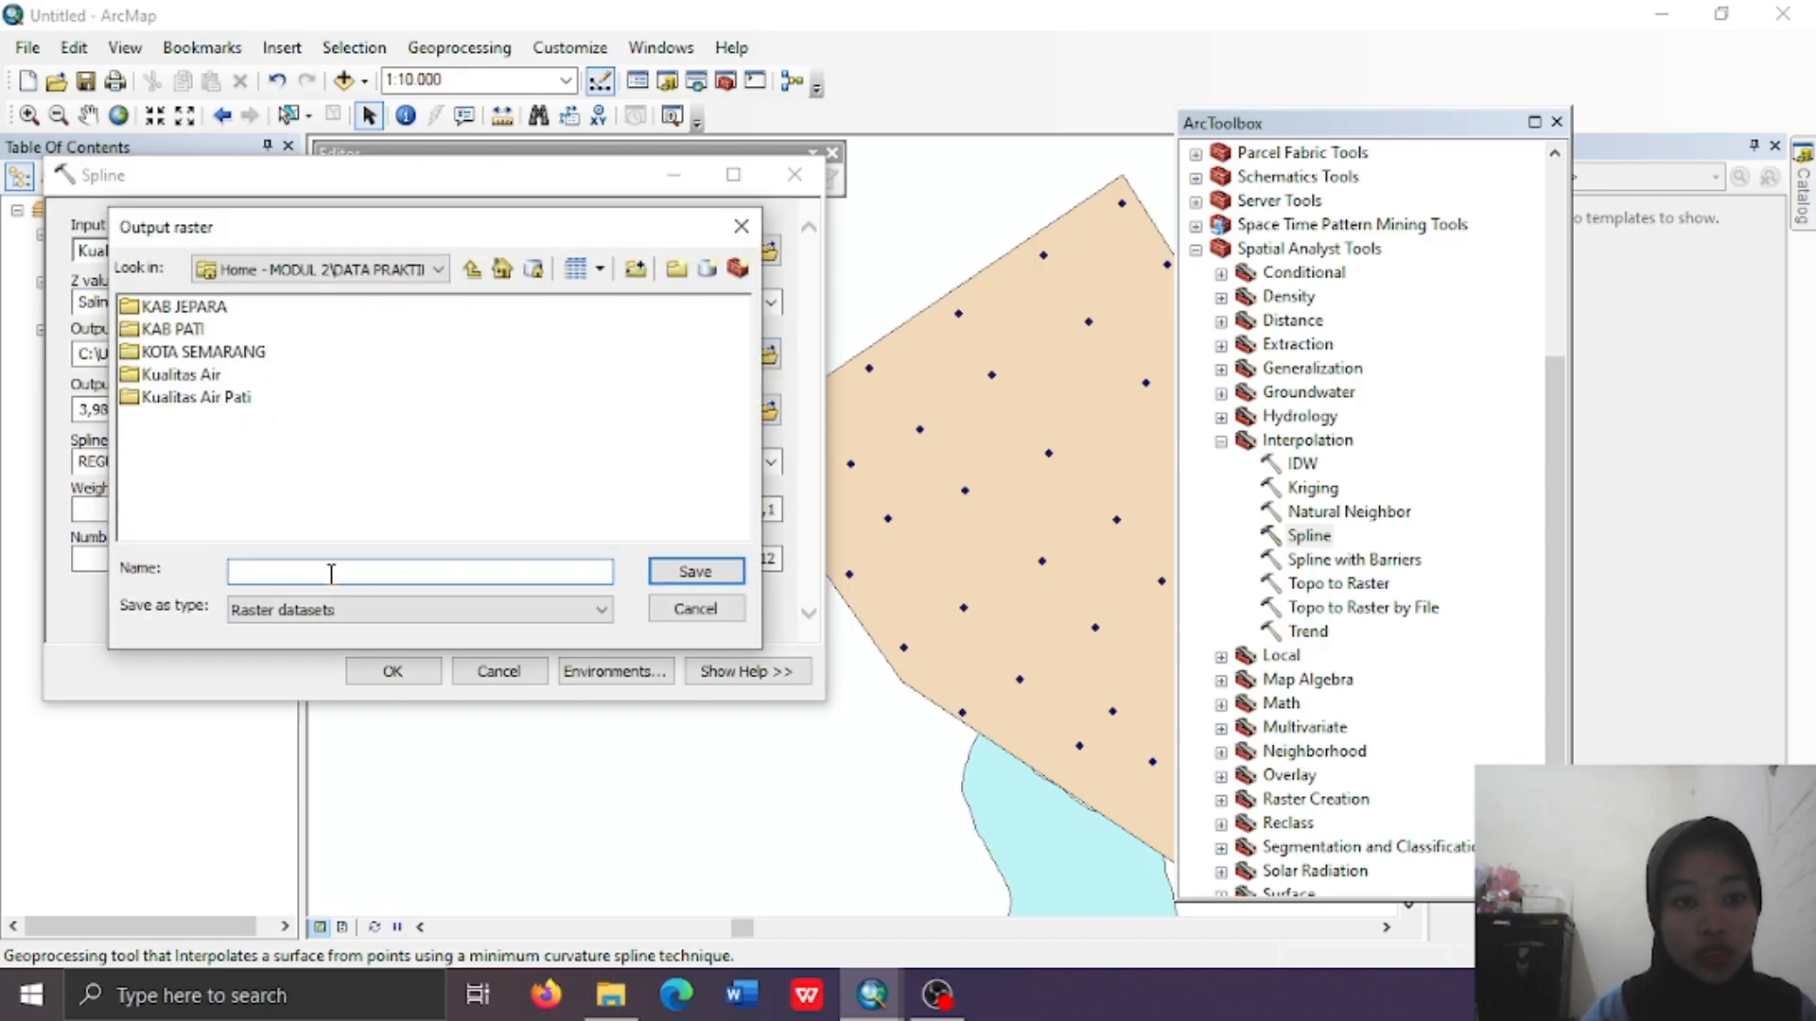
text(SPLIN)
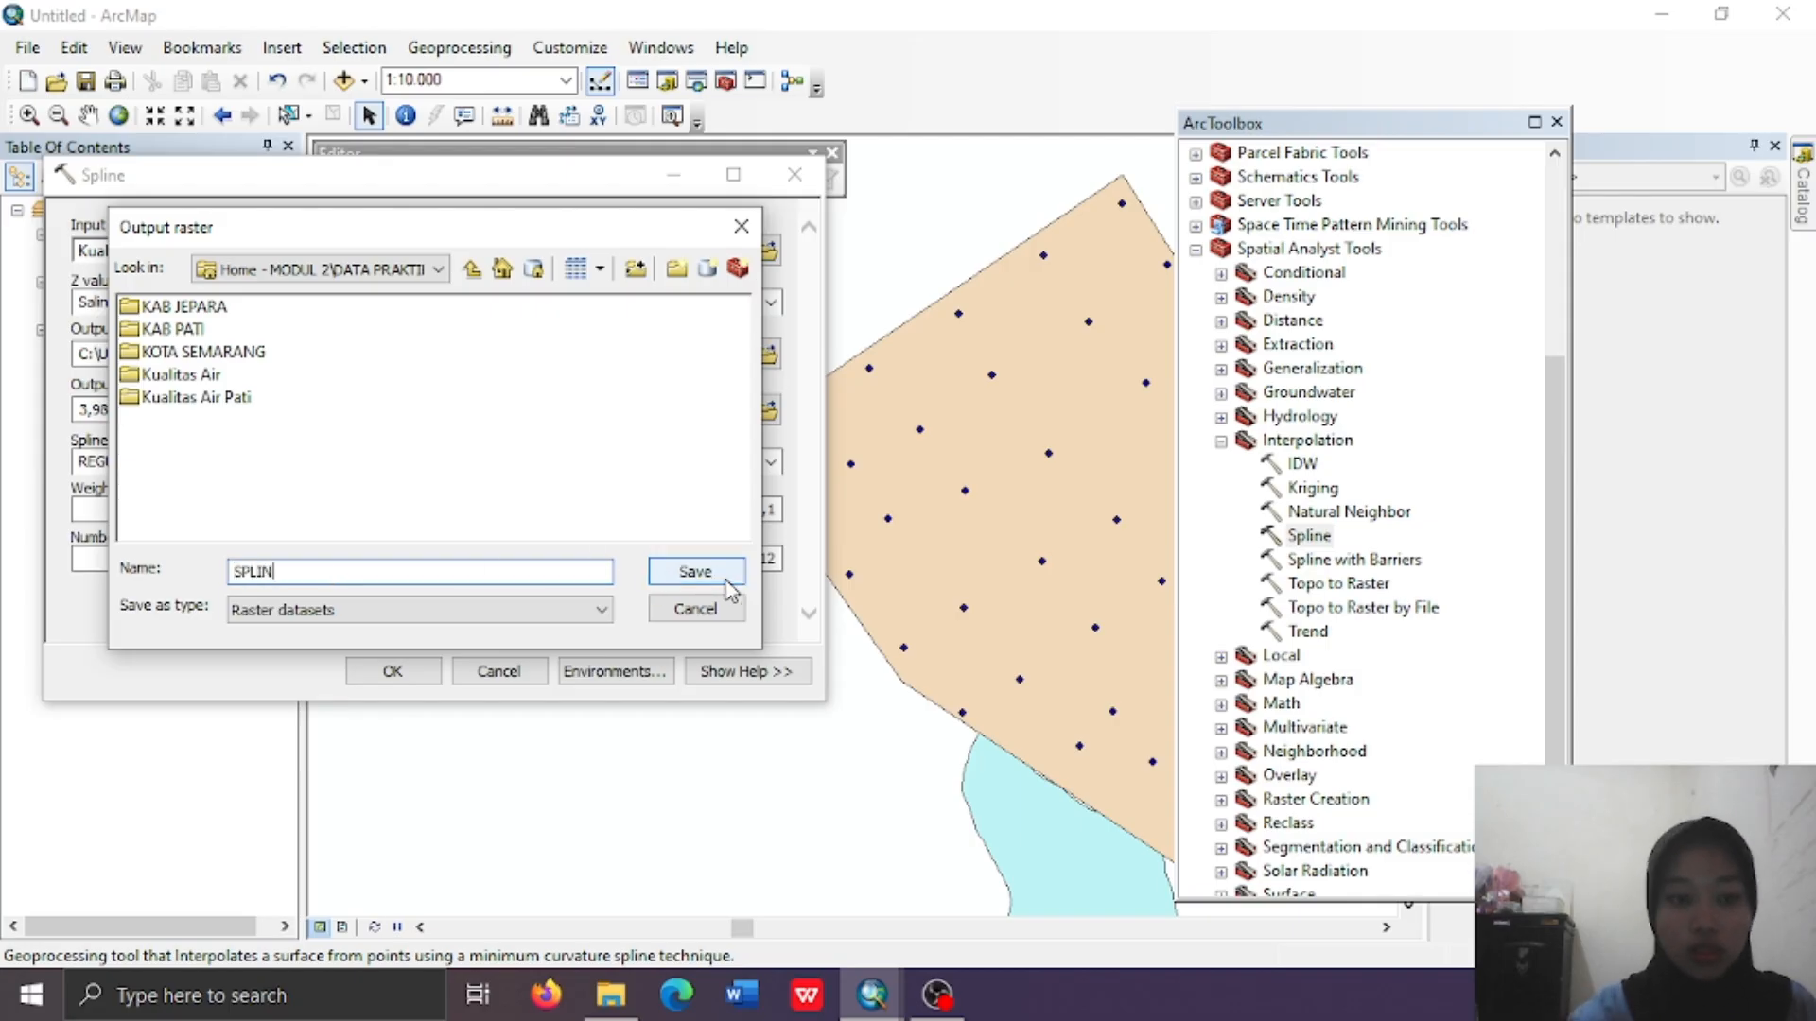
key(BackSpace)
key(BackSpace)
key(BackSpace)
key(BackSpace)
key(BackSpace)
text(spline)
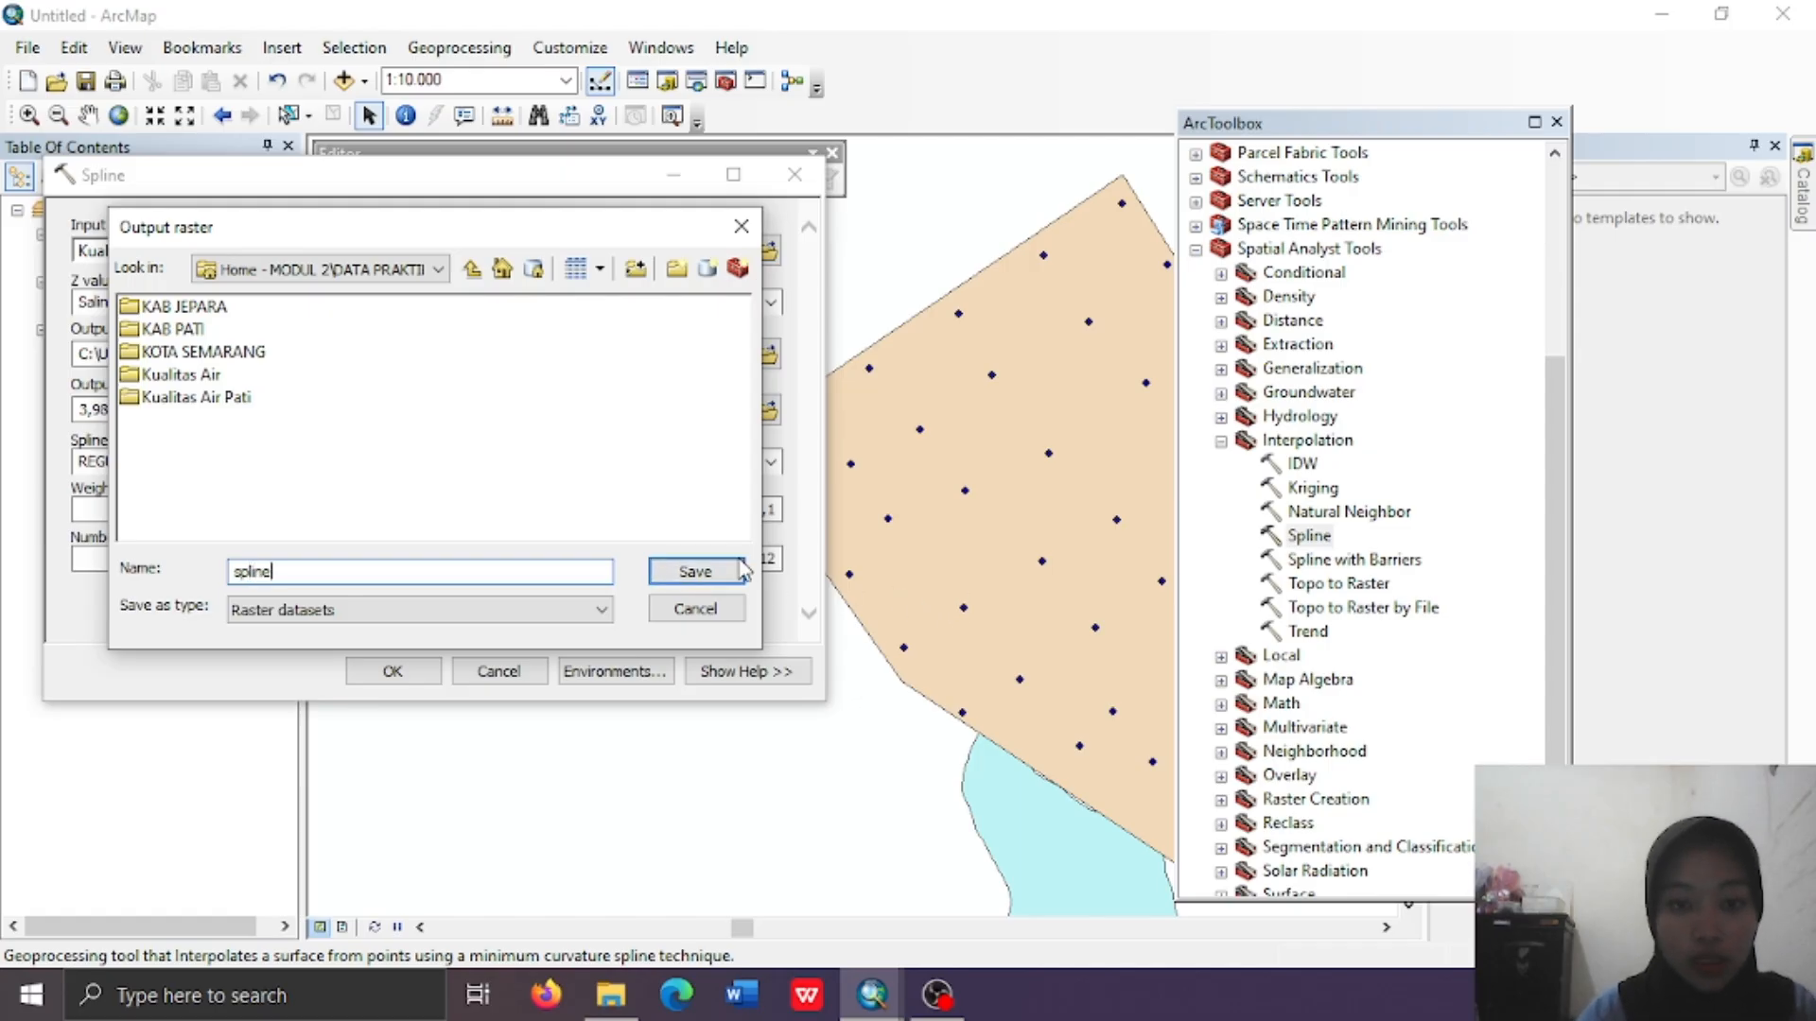
click(696, 571)
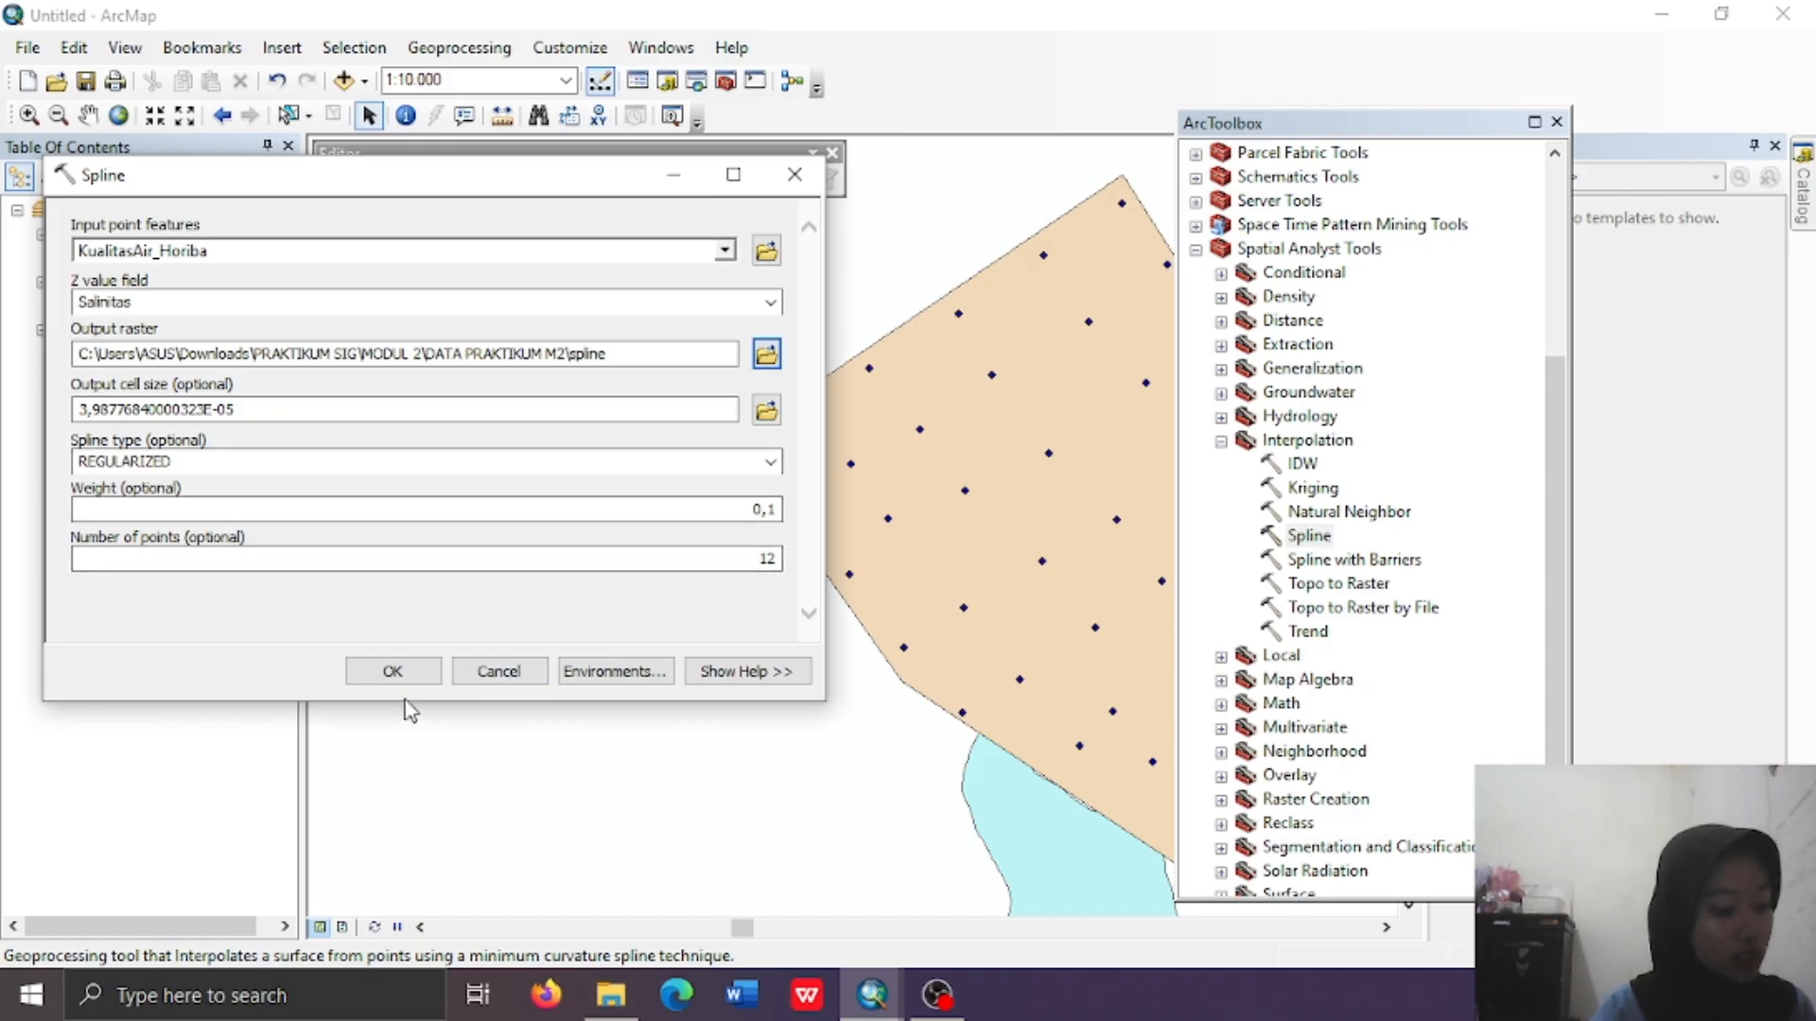
Set the processing extent in the Spline environment settings to Same as layer ROI
click(627, 671)
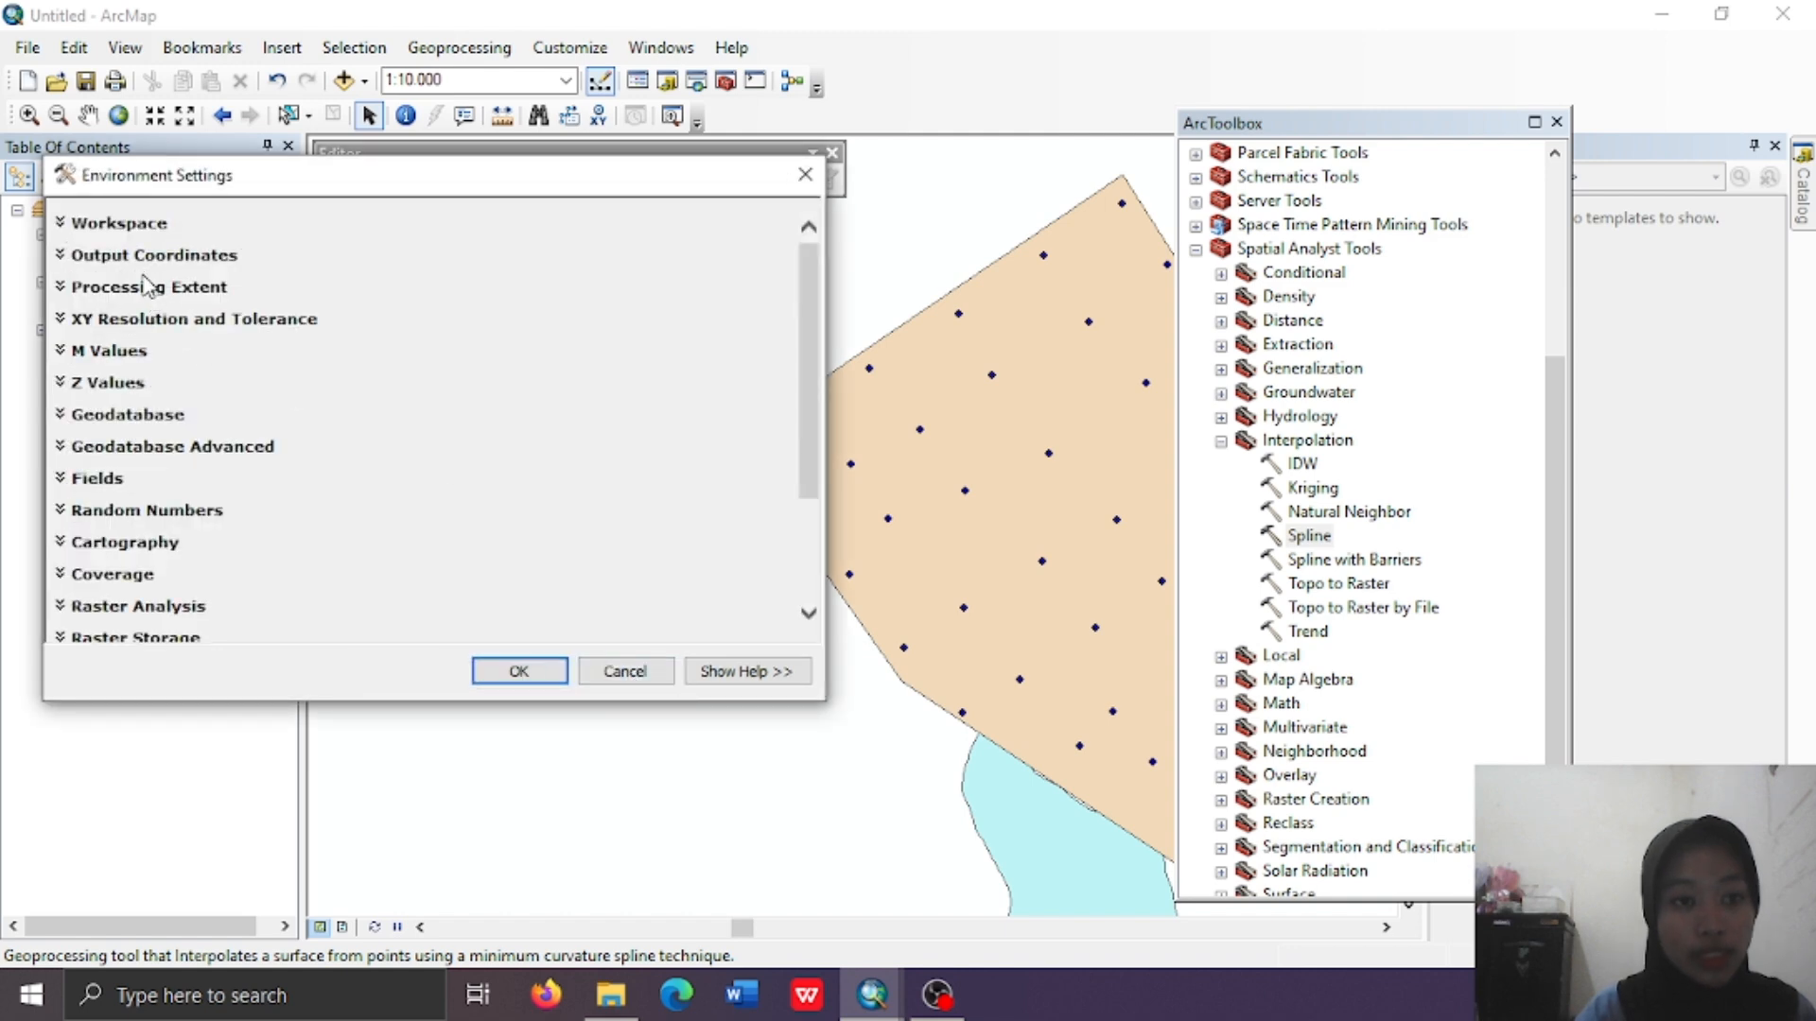
click(141, 286)
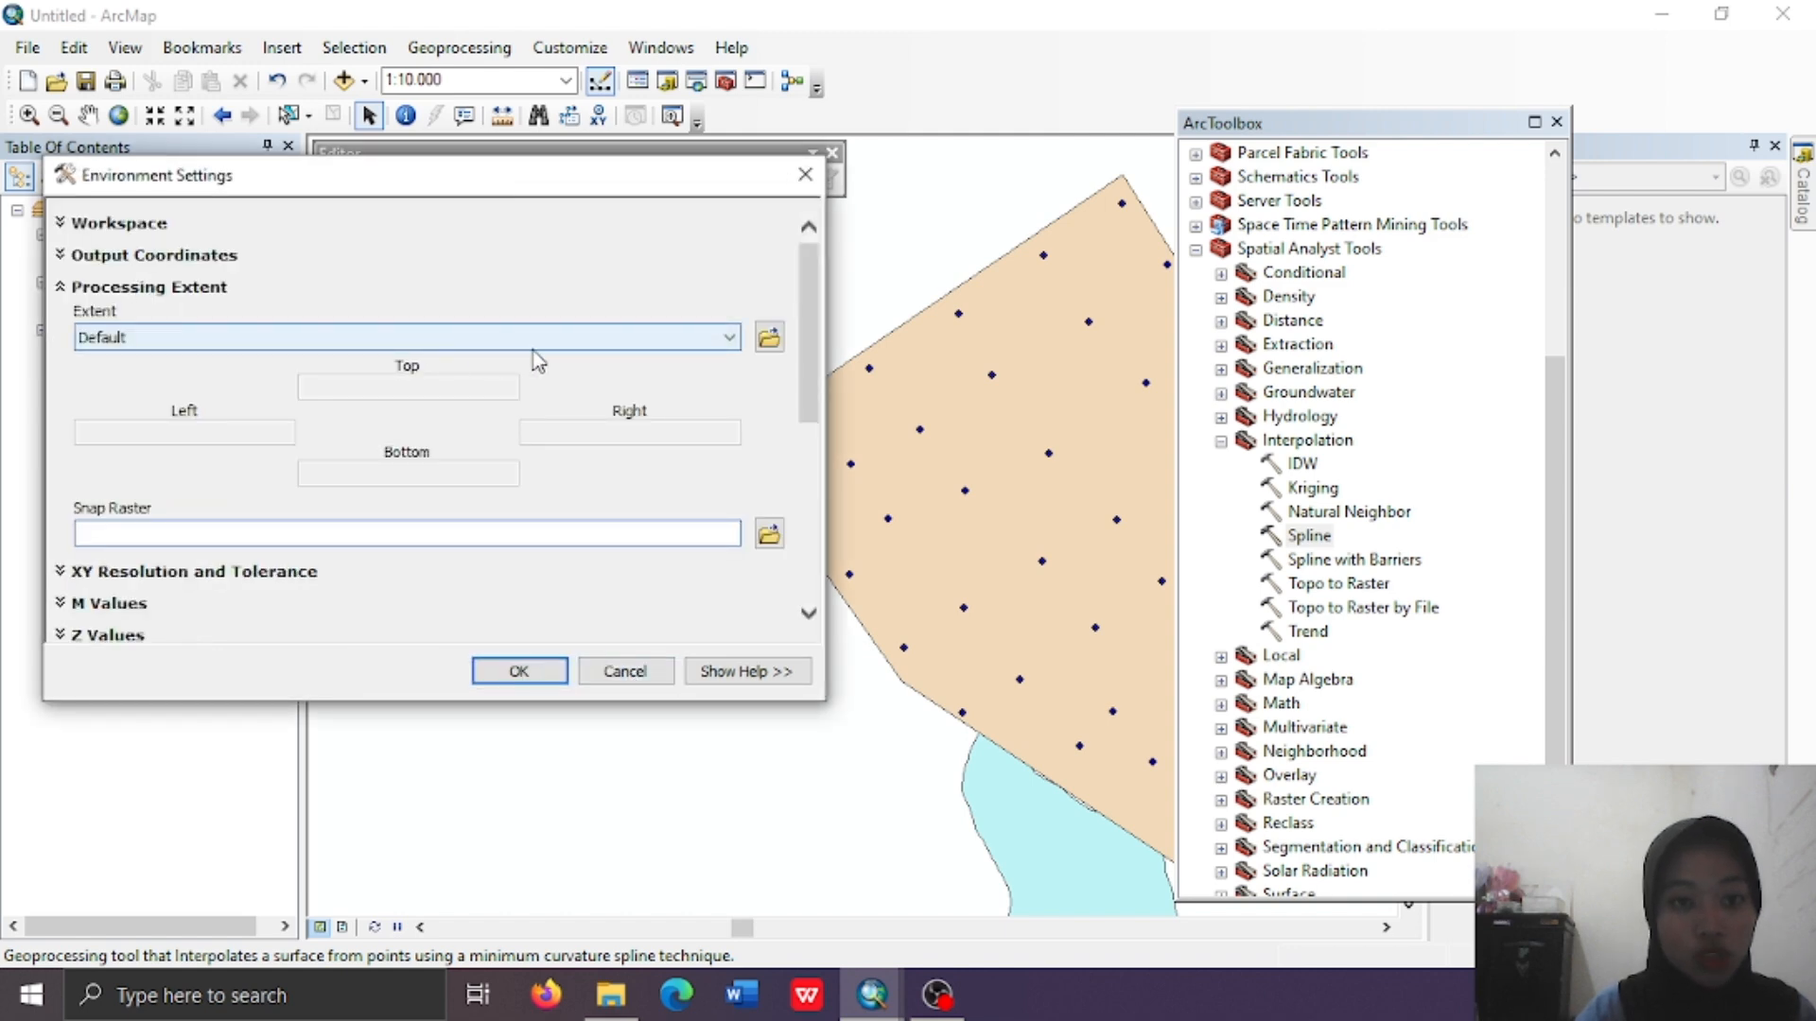
click(673, 342)
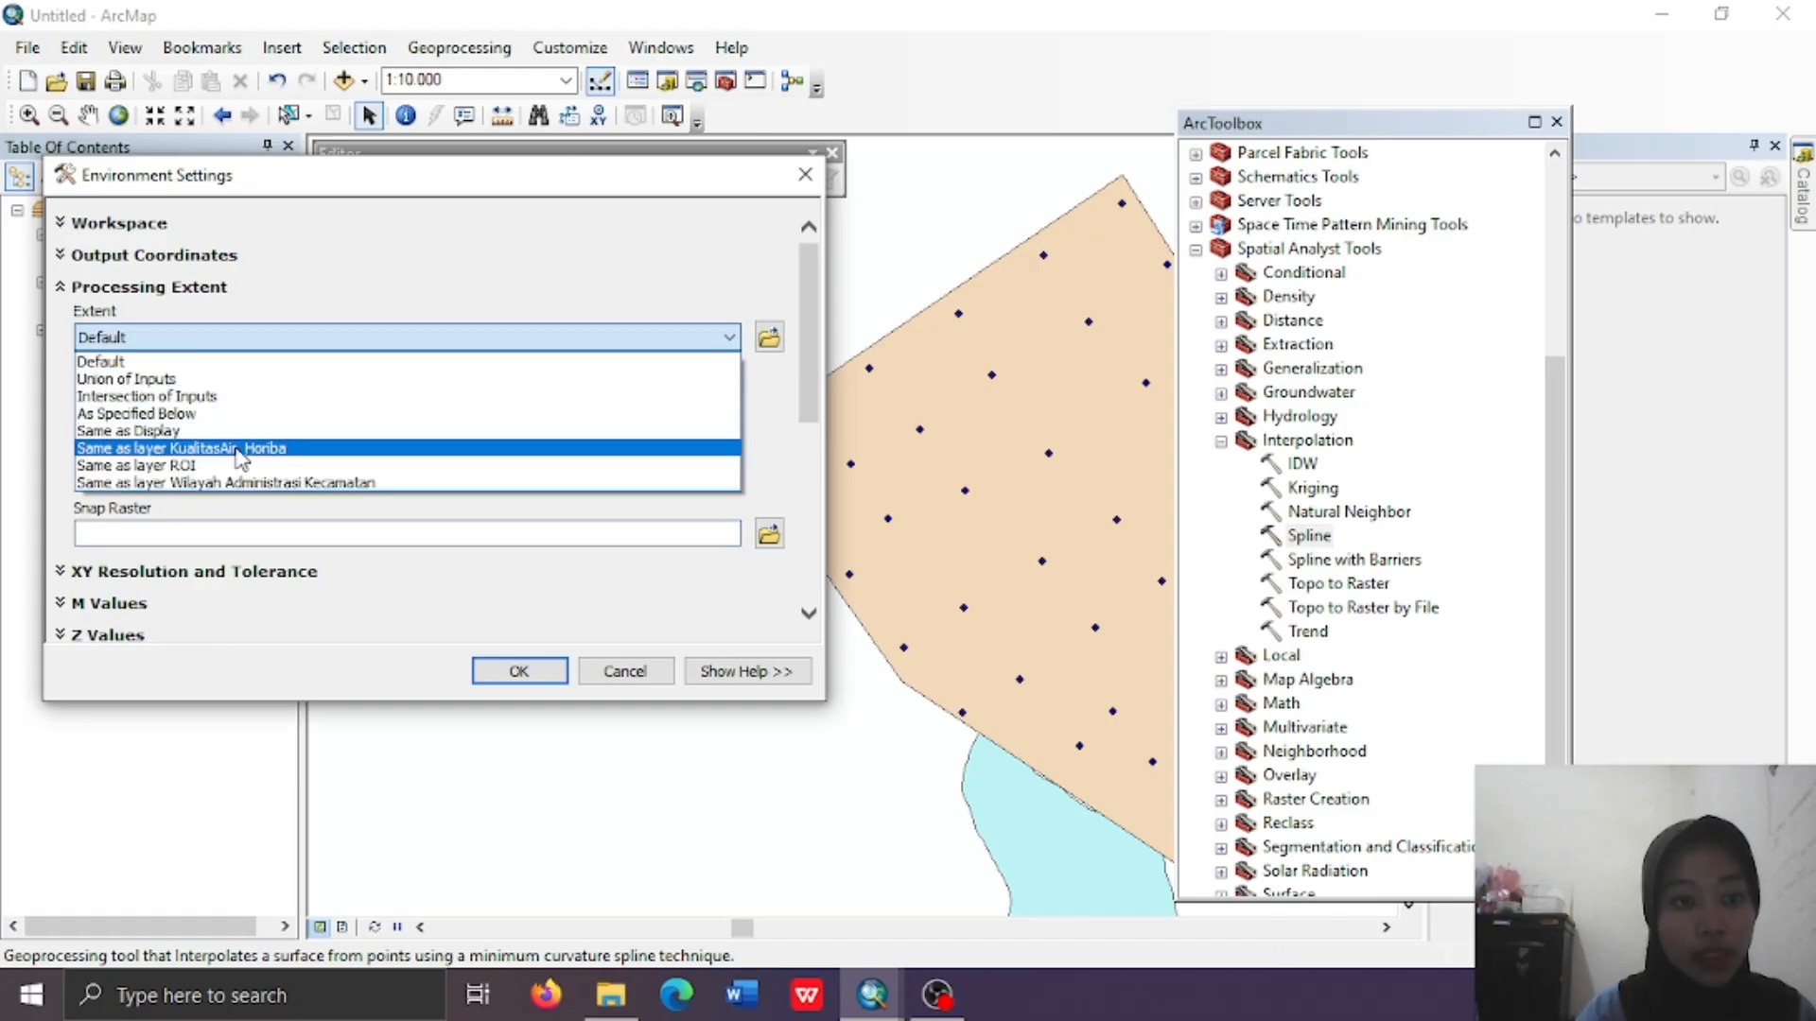
click(208, 465)
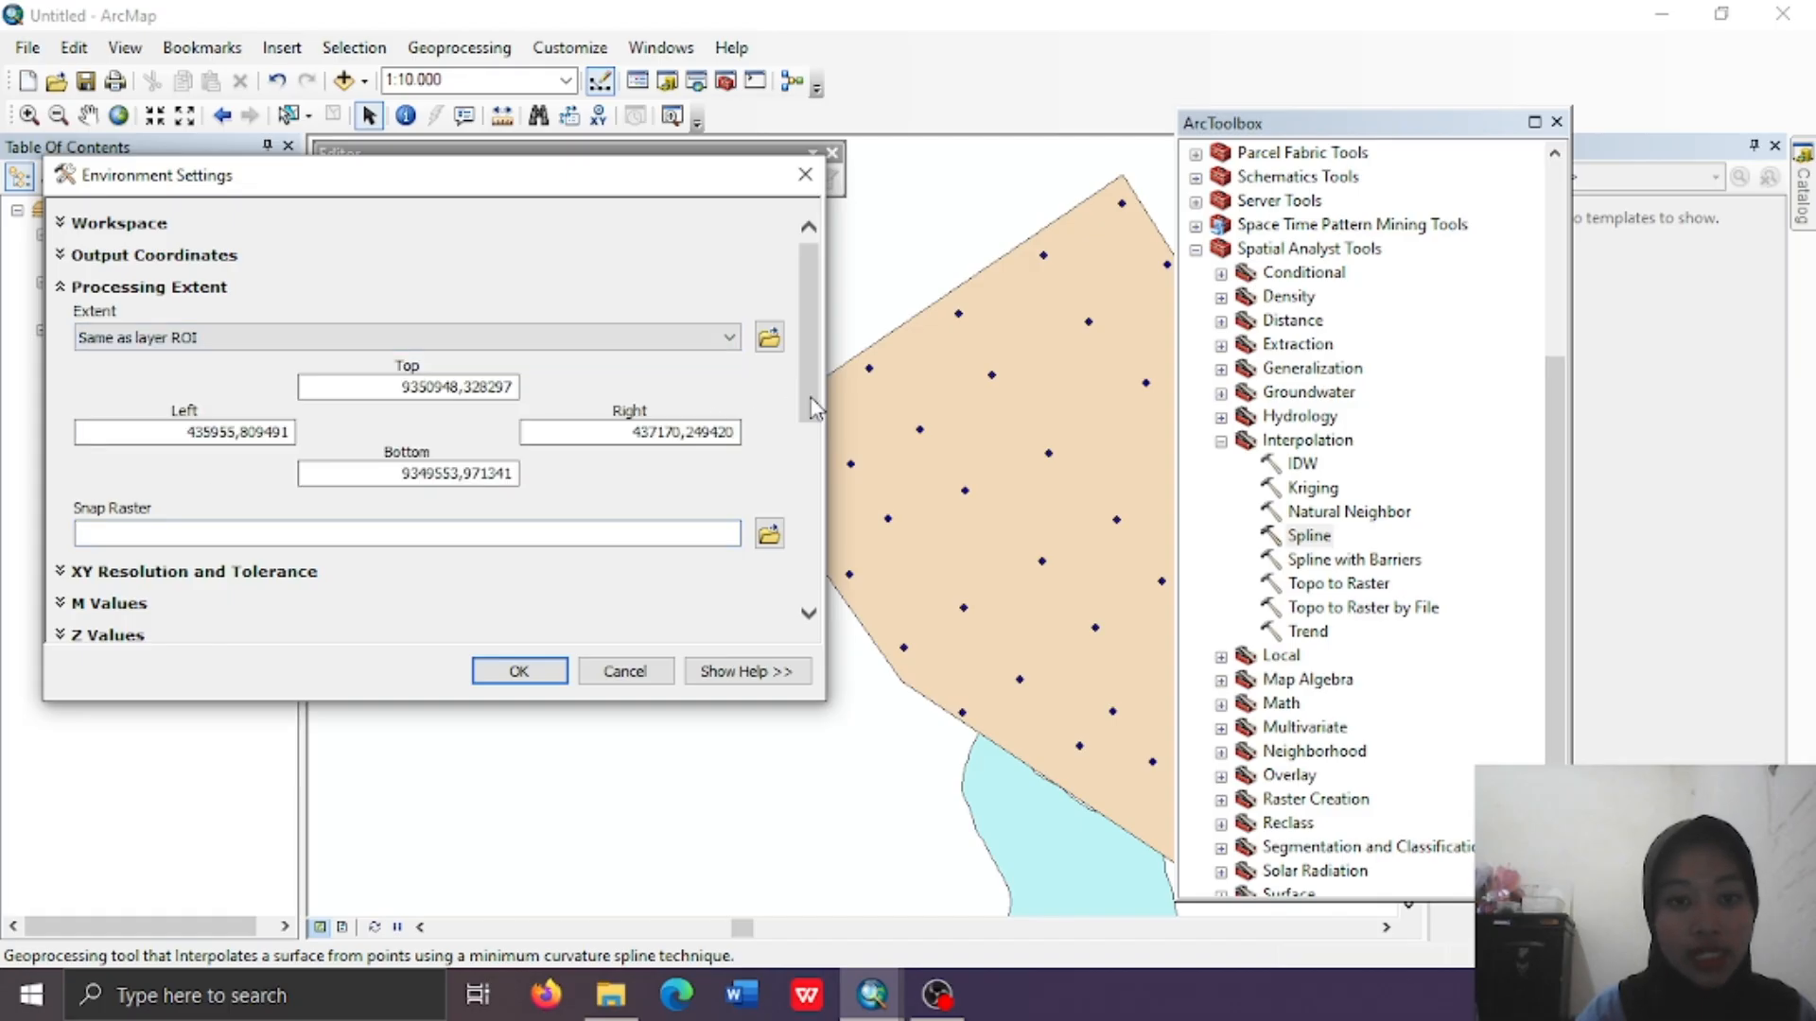
Set ROI as the raster analysis mask in the environment settings and run the Spline tool
drag(808, 407, 794, 610)
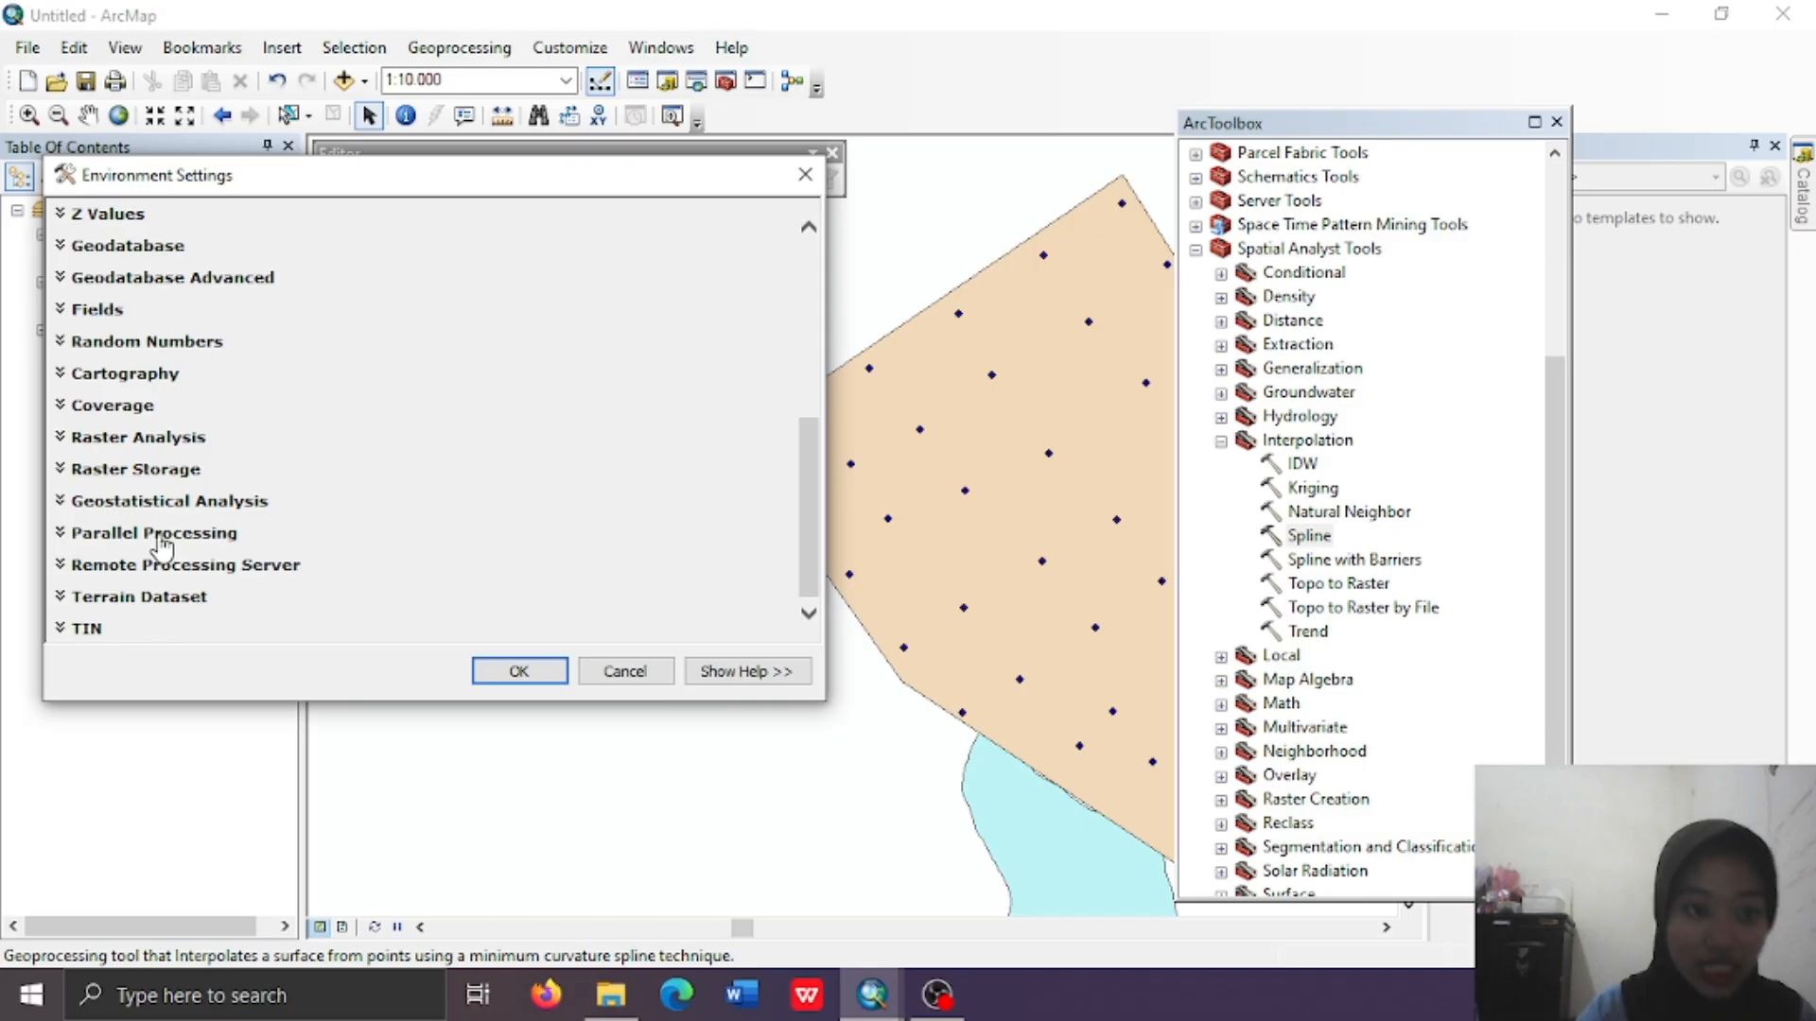
click(169, 442)
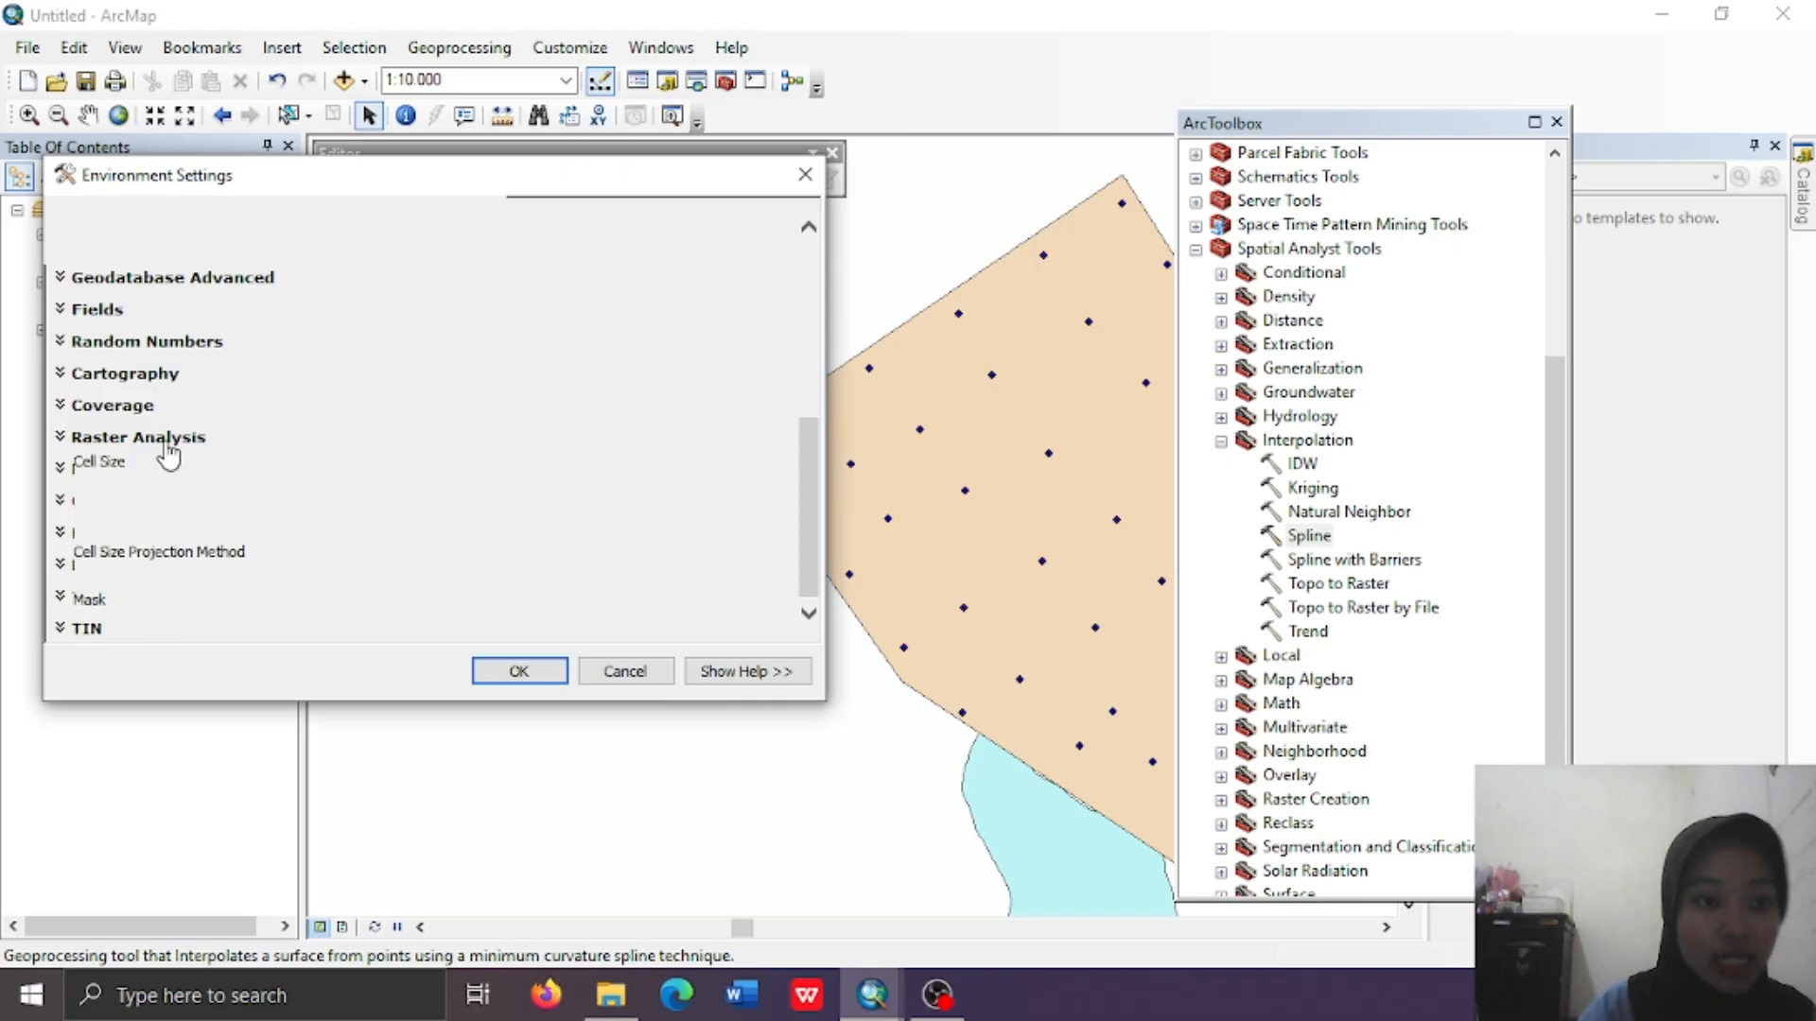
drag(808, 496, 809, 562)
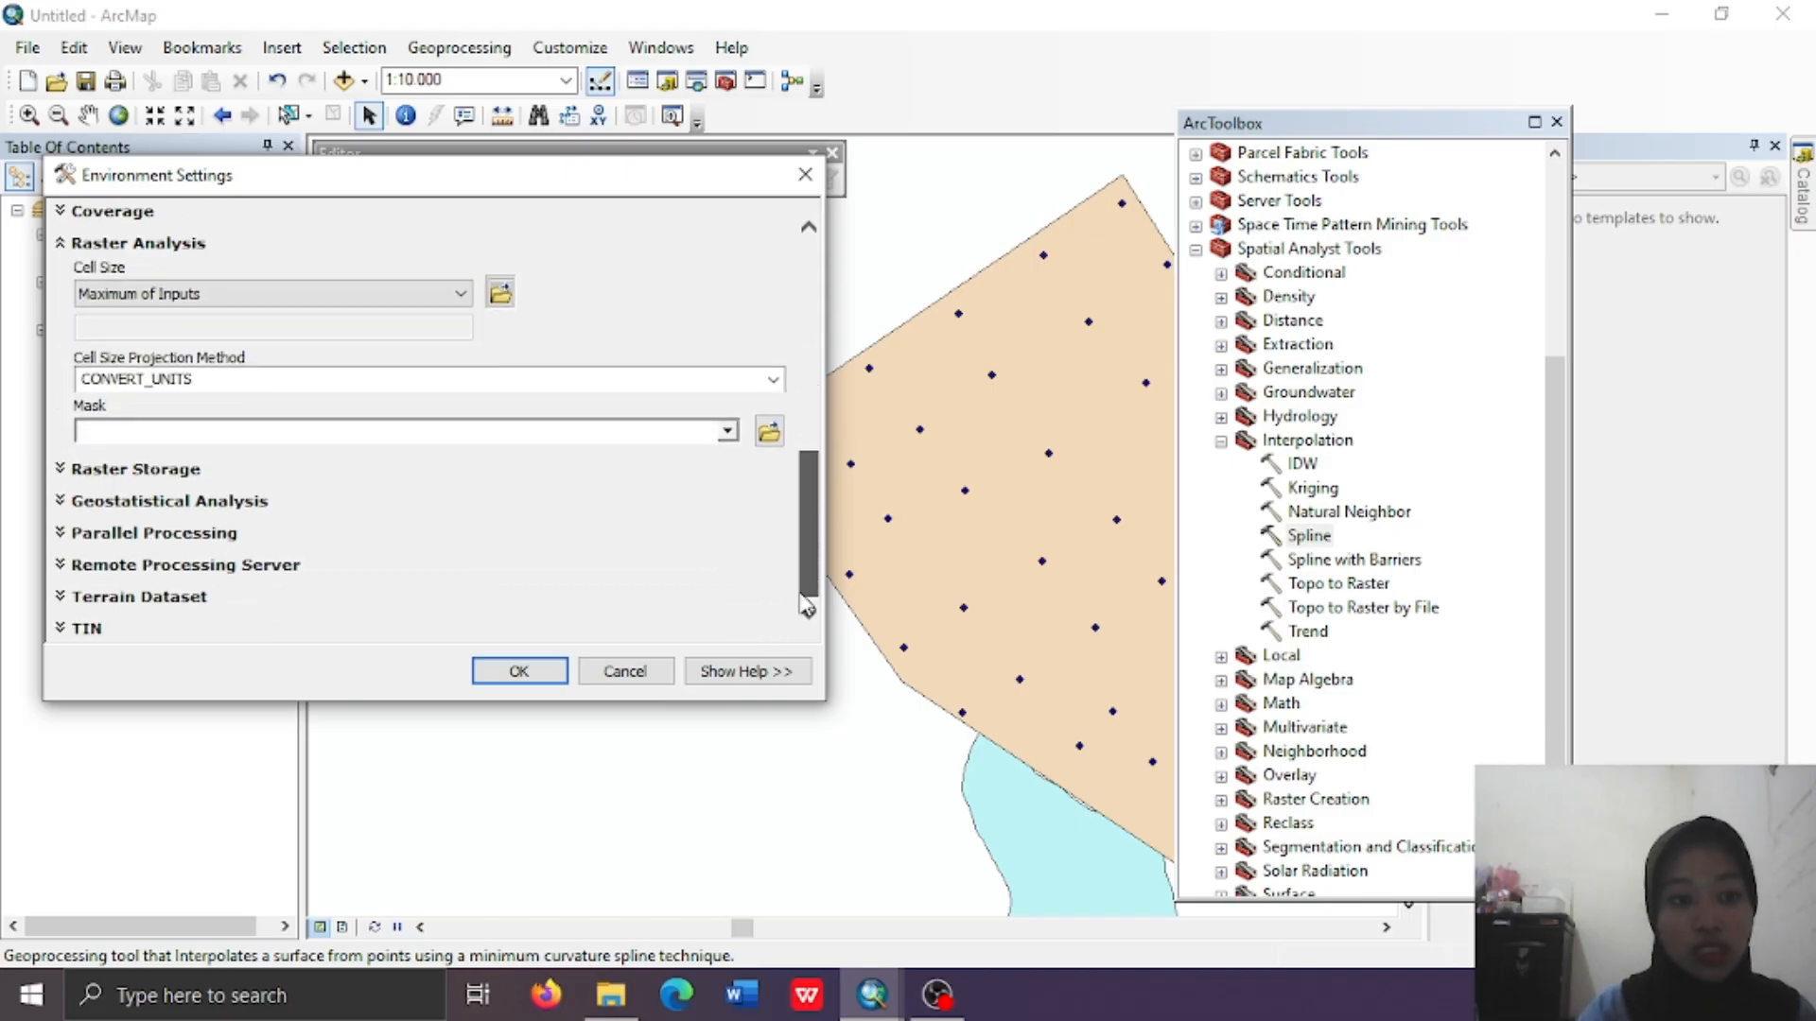
click(726, 431)
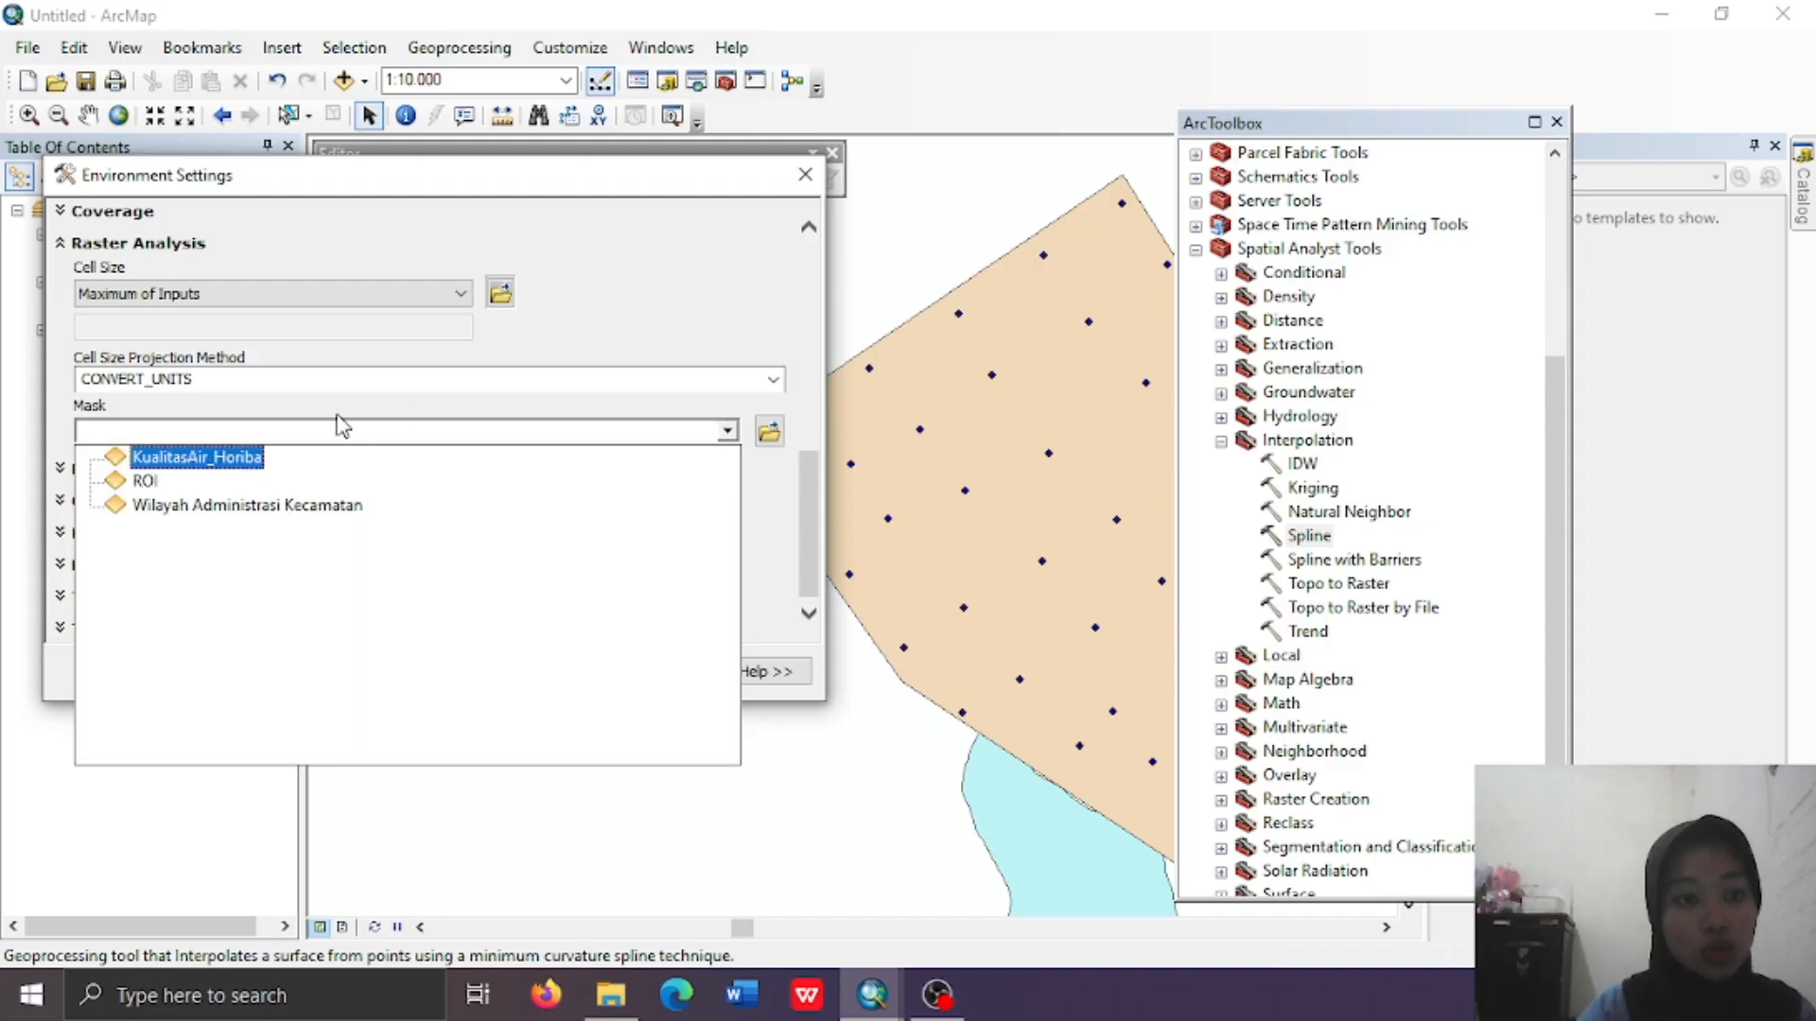
click(144, 482)
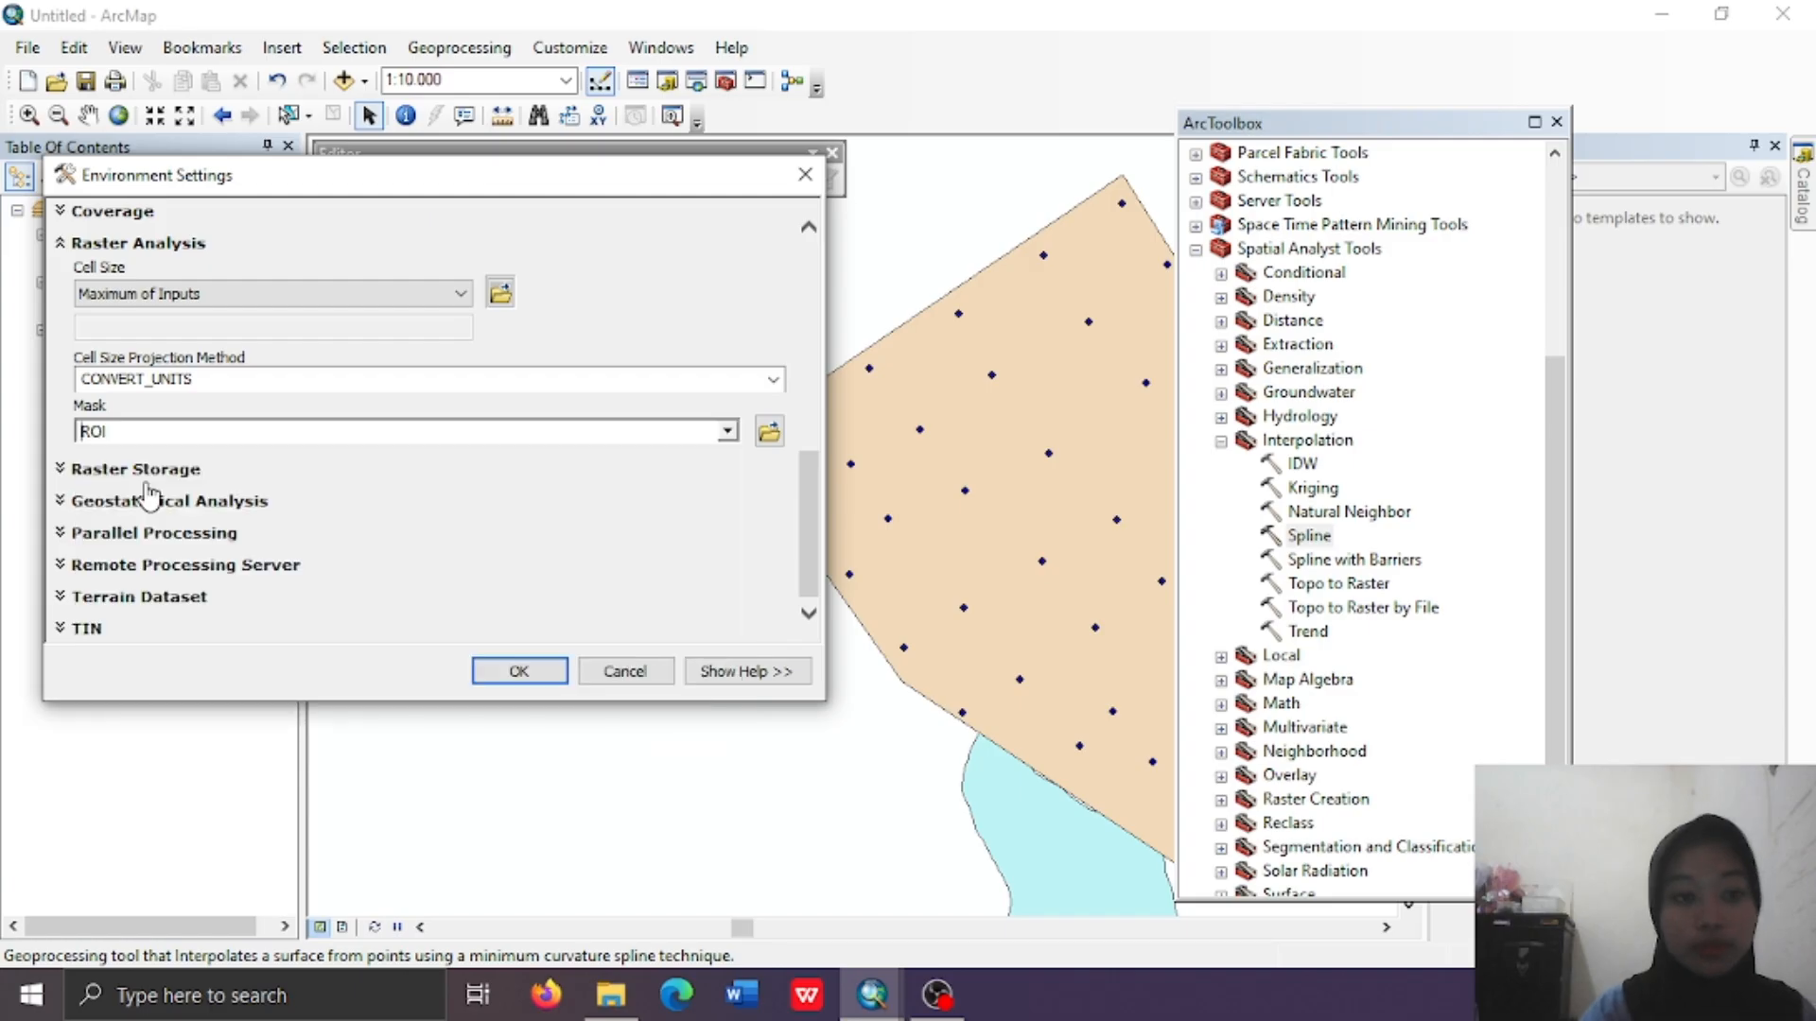
click(512, 674)
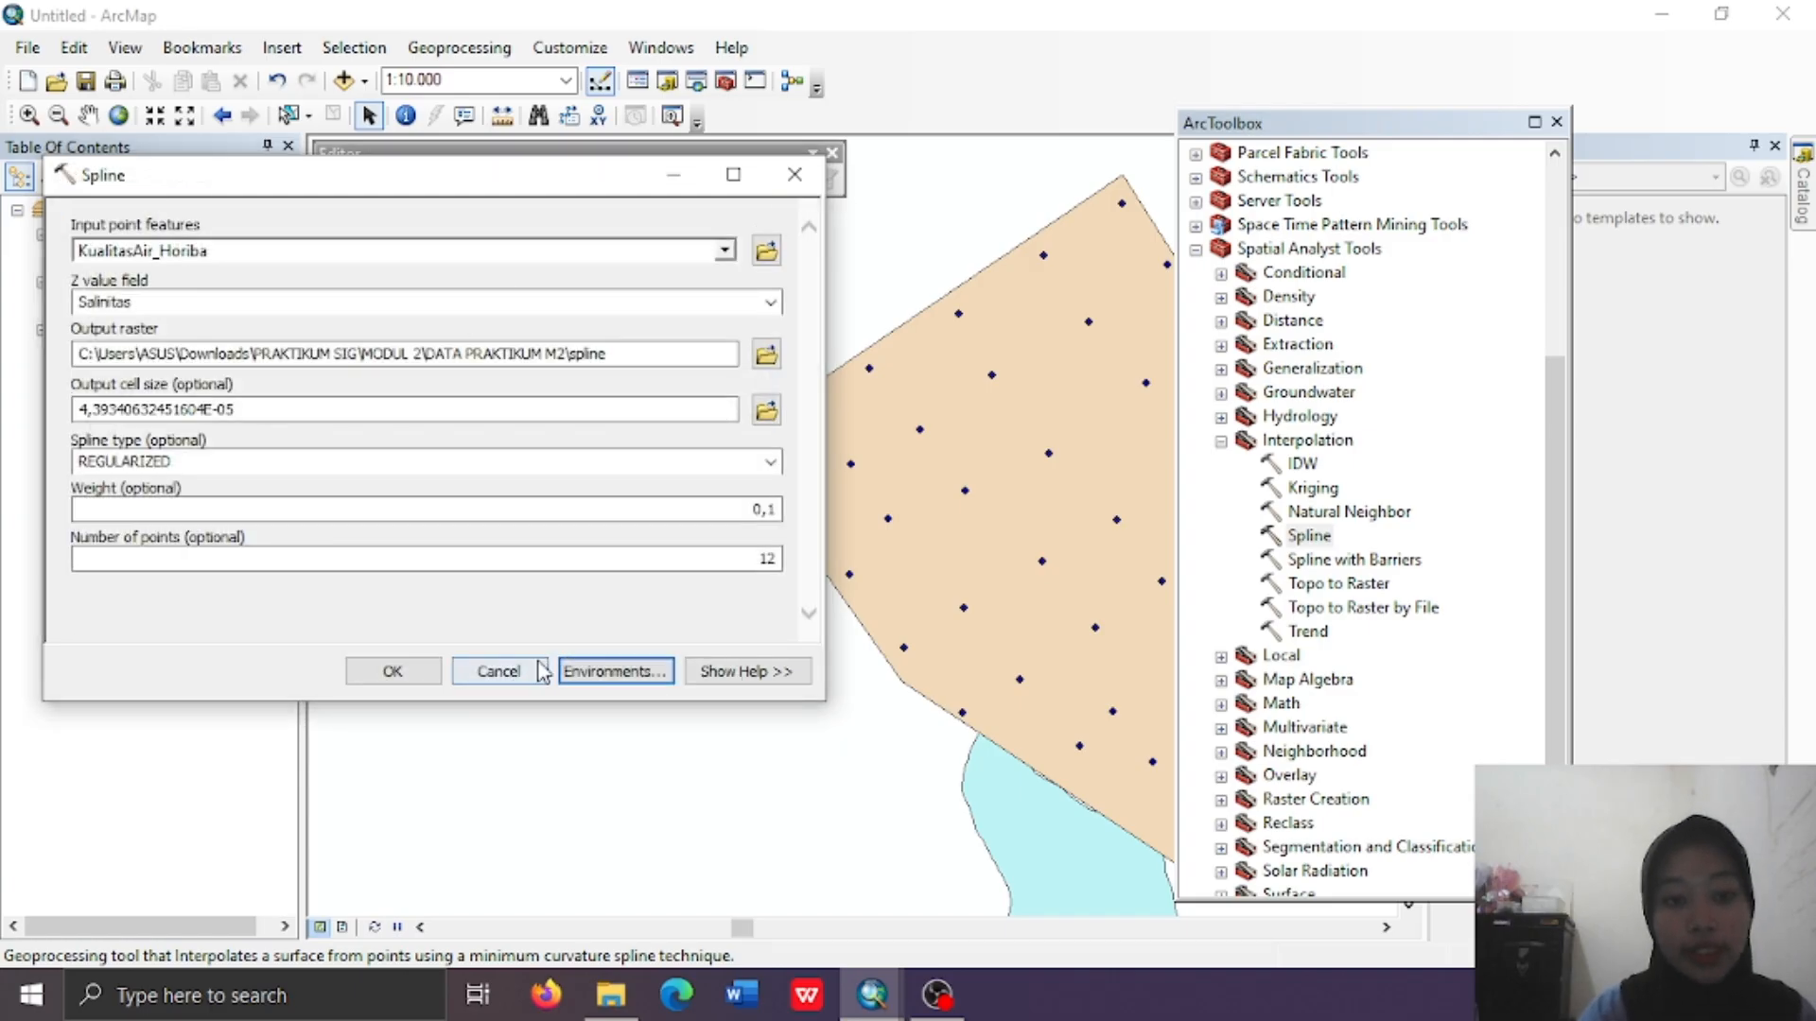
click(390, 674)
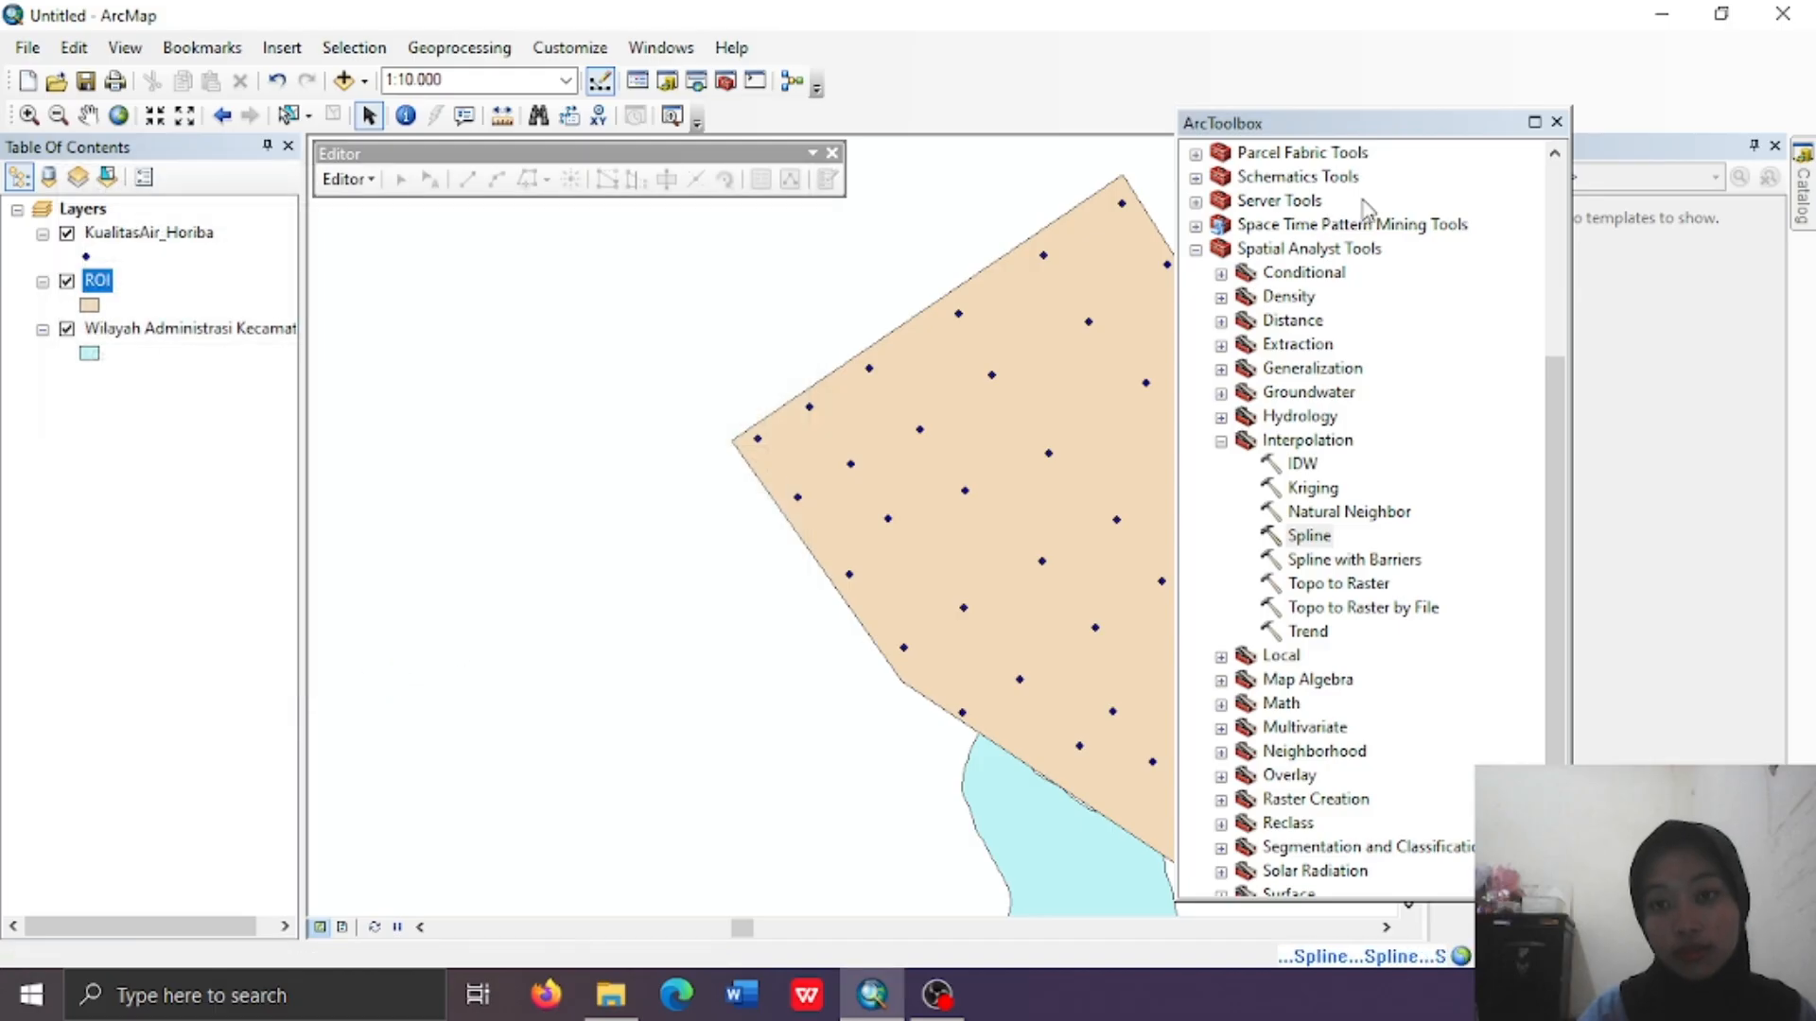
Dock ArcToolbox beside the map and move the spline raster above the ROI layer in the drawing order
drag(1379, 132, 1532, 147)
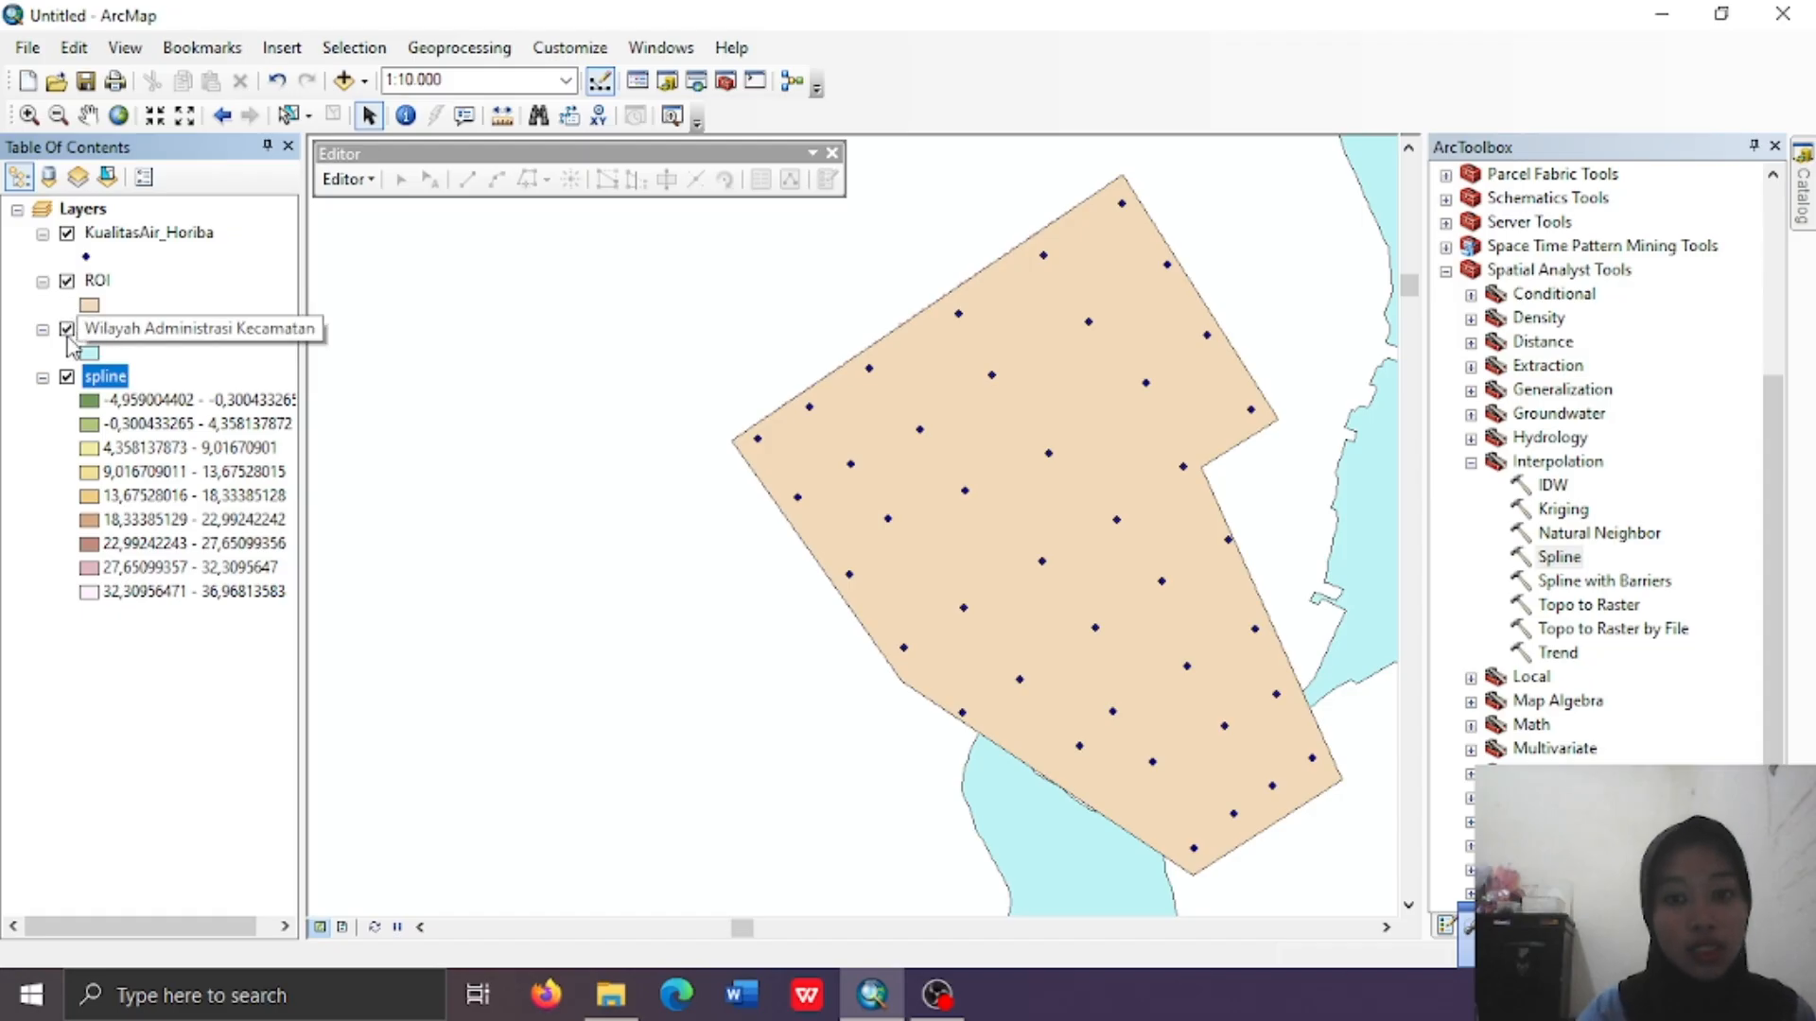
drag(100, 378, 106, 269)
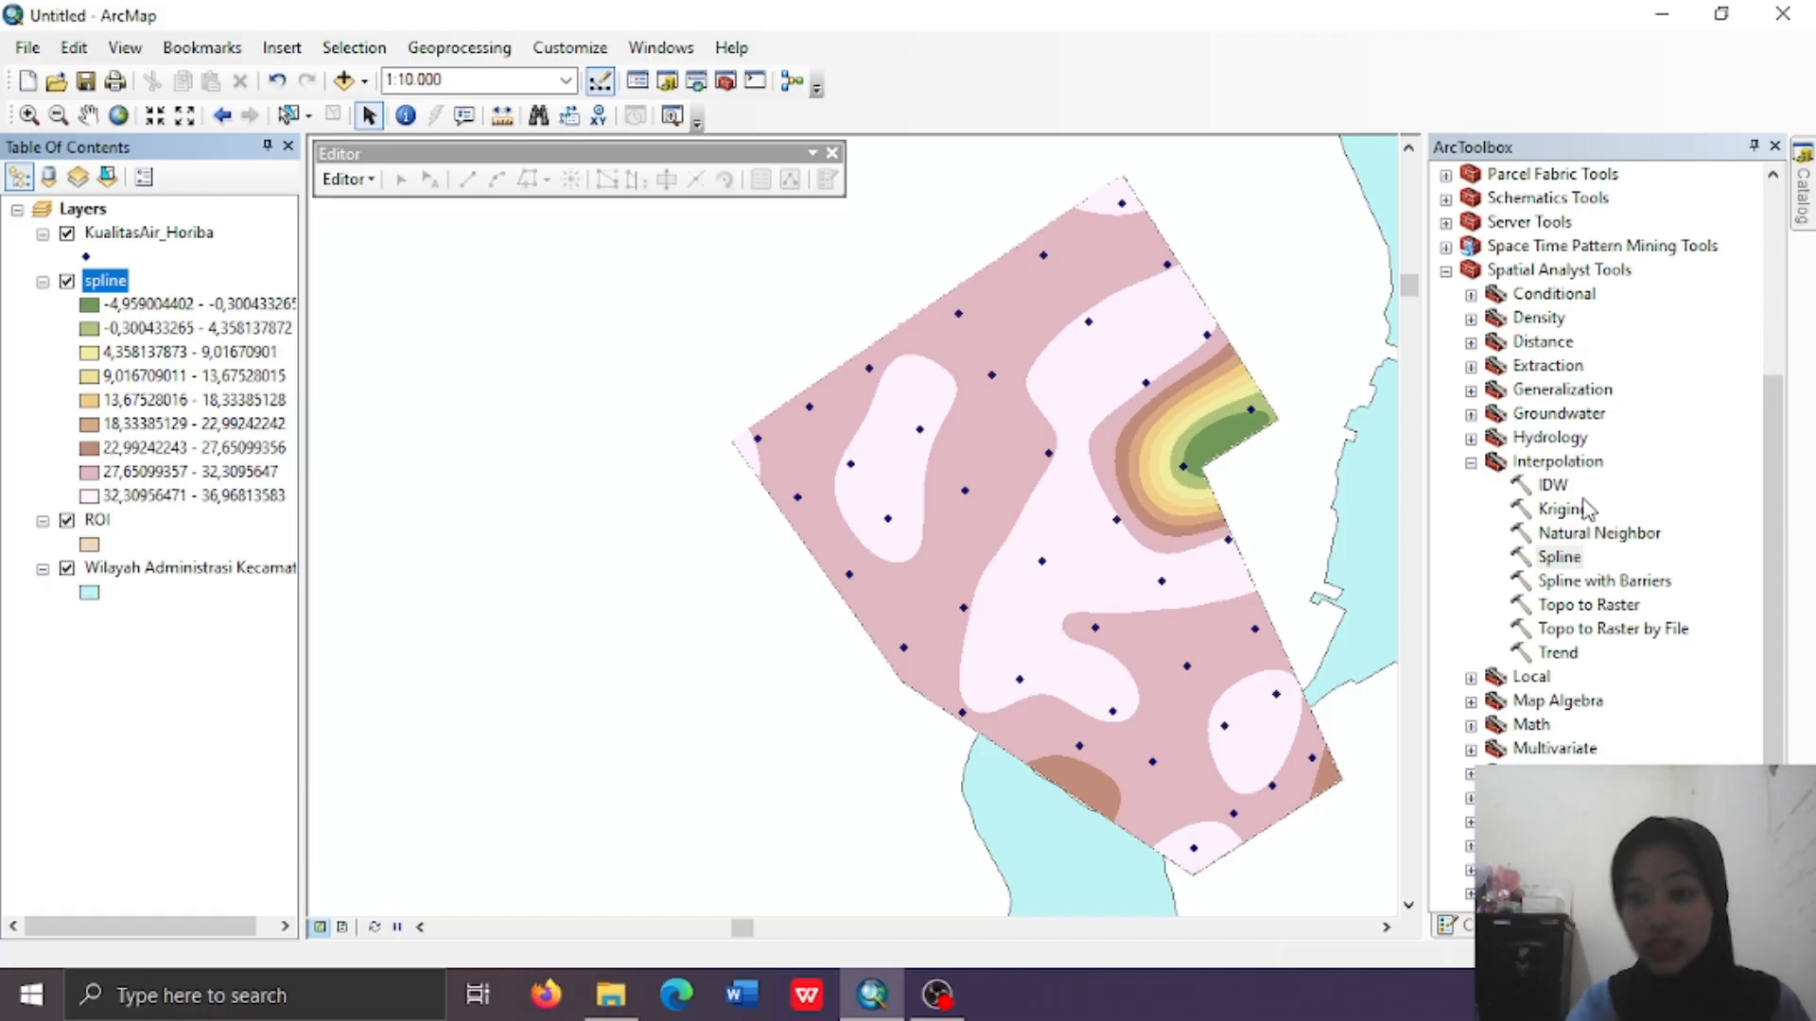
Set up an IDW interpolation of KualitasAir_Horiba on the Salinitas field, with output raster IDW in the DATA PRAKTIKUM M2 folder
double_click(1553, 486)
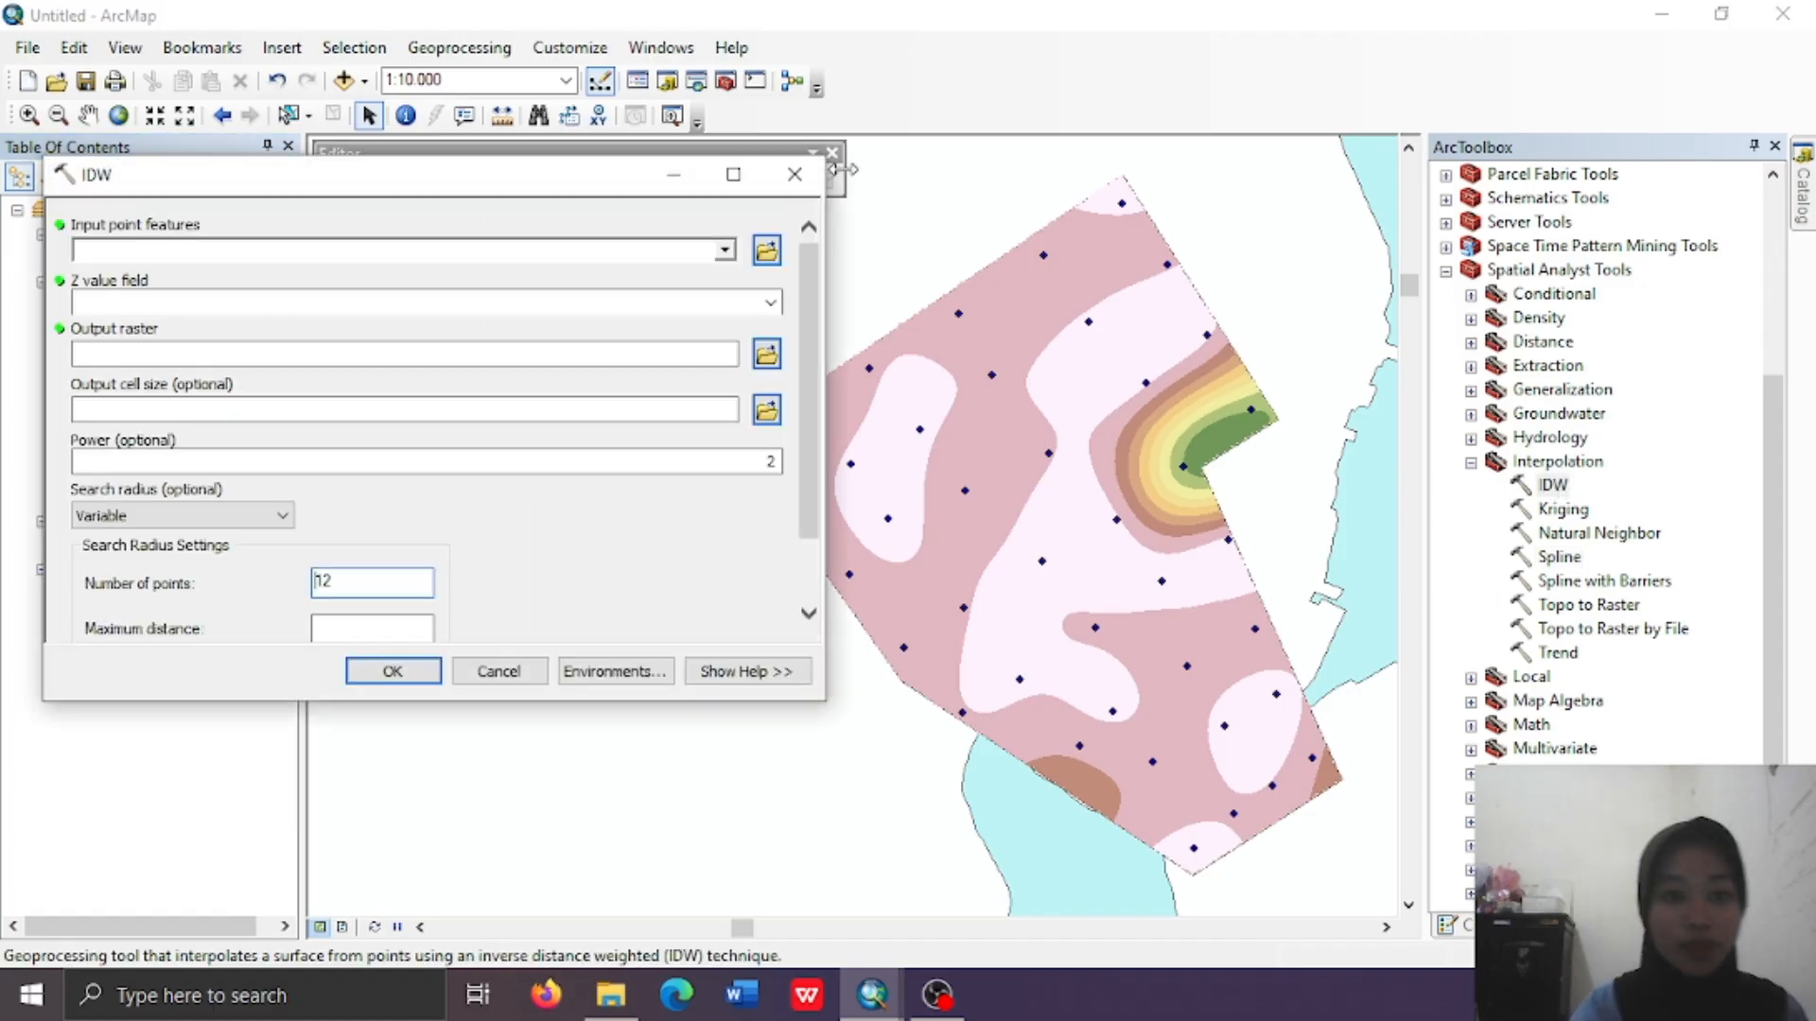
click(726, 249)
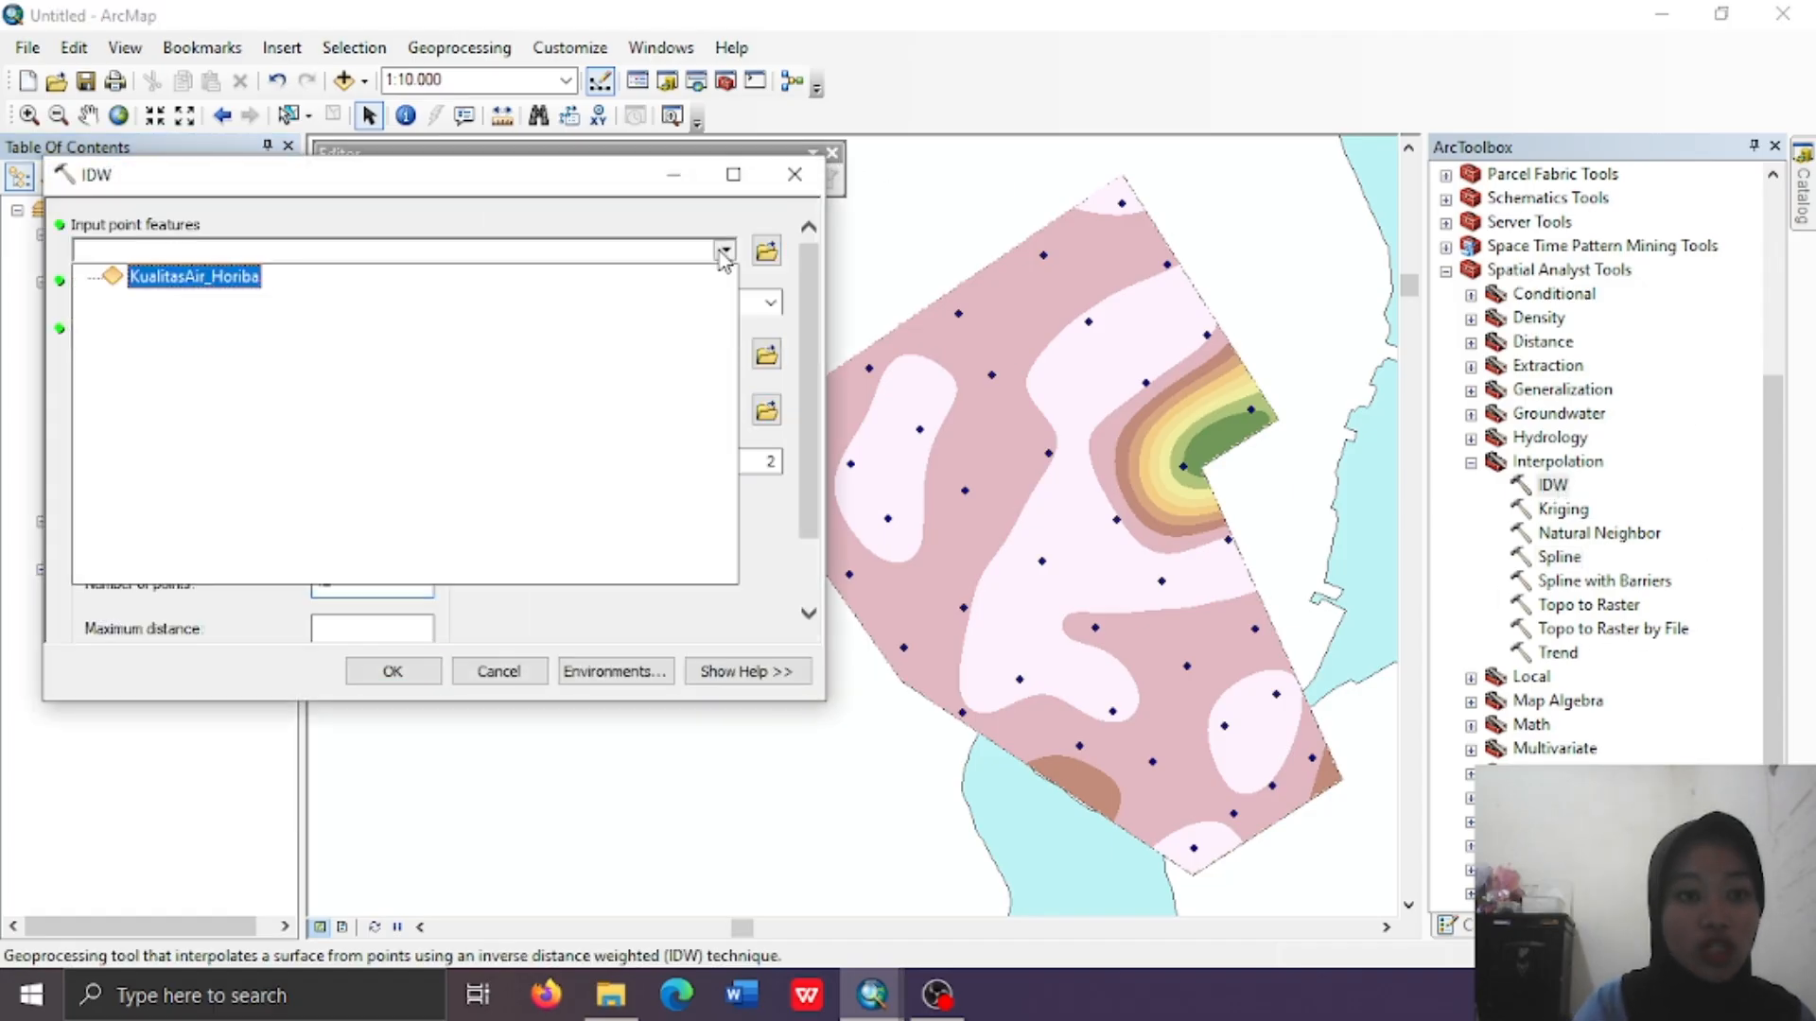
click(194, 280)
click(771, 302)
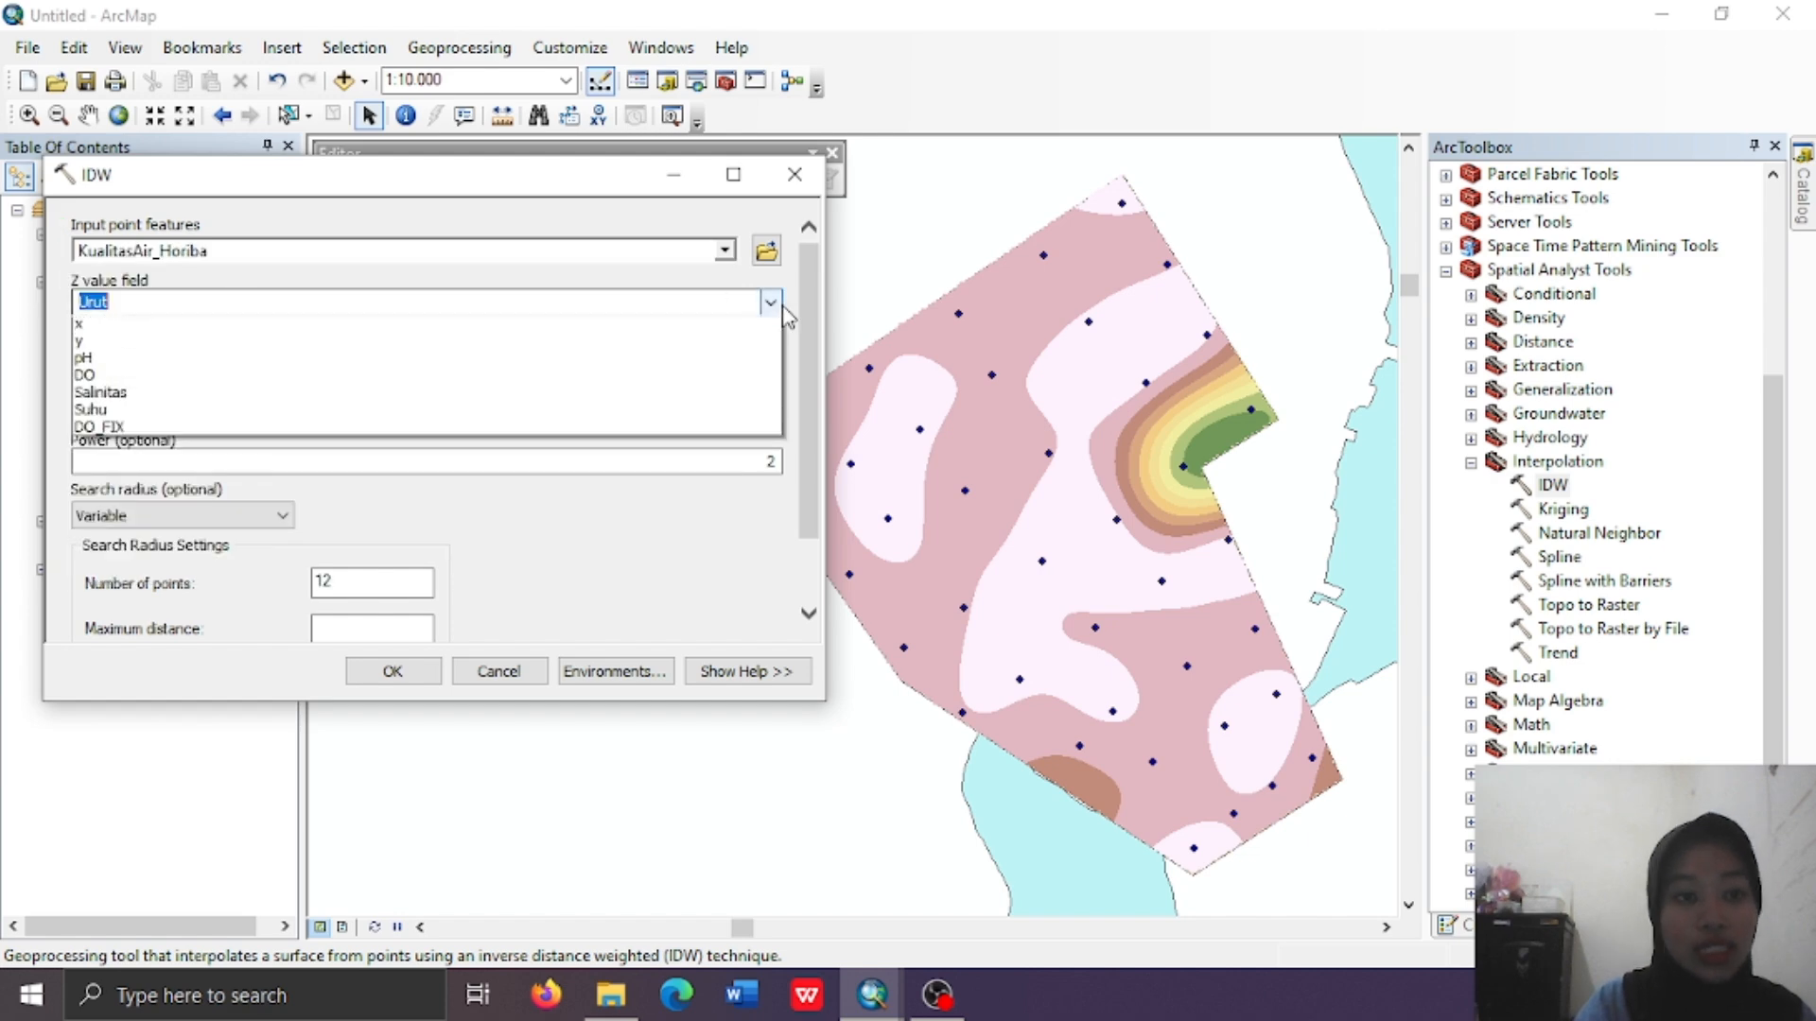
click(104, 430)
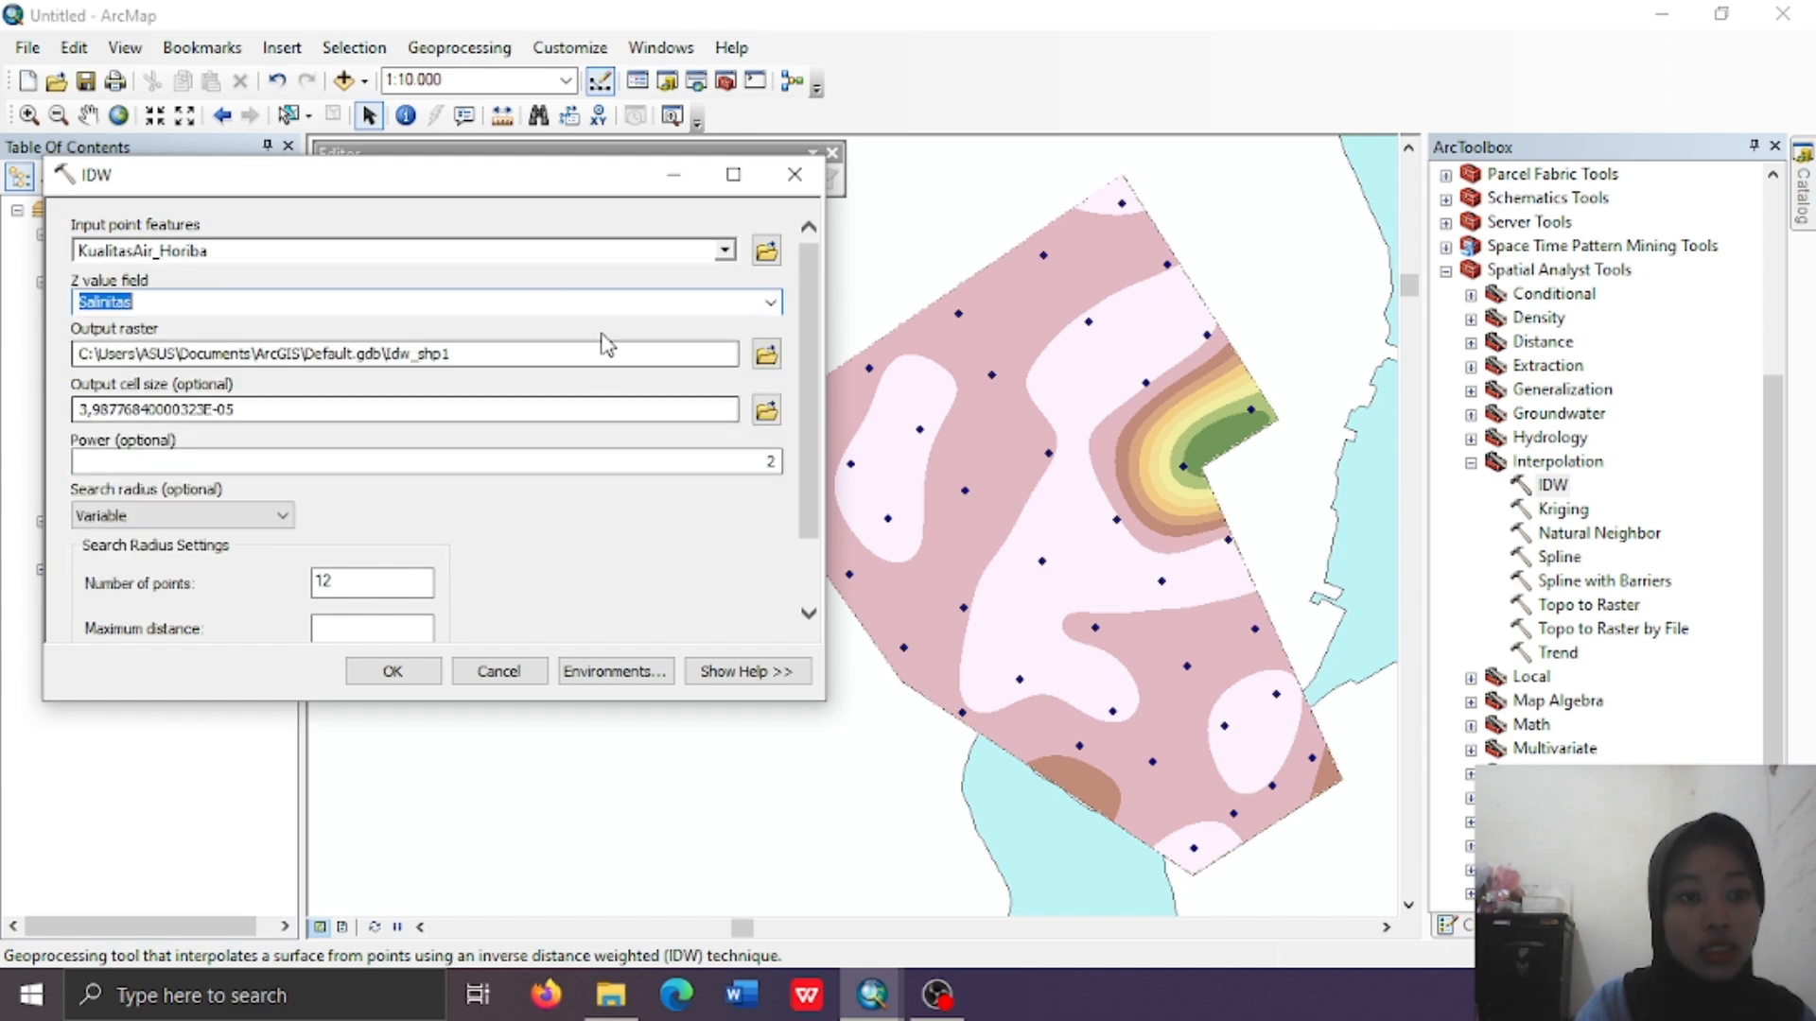
click(766, 355)
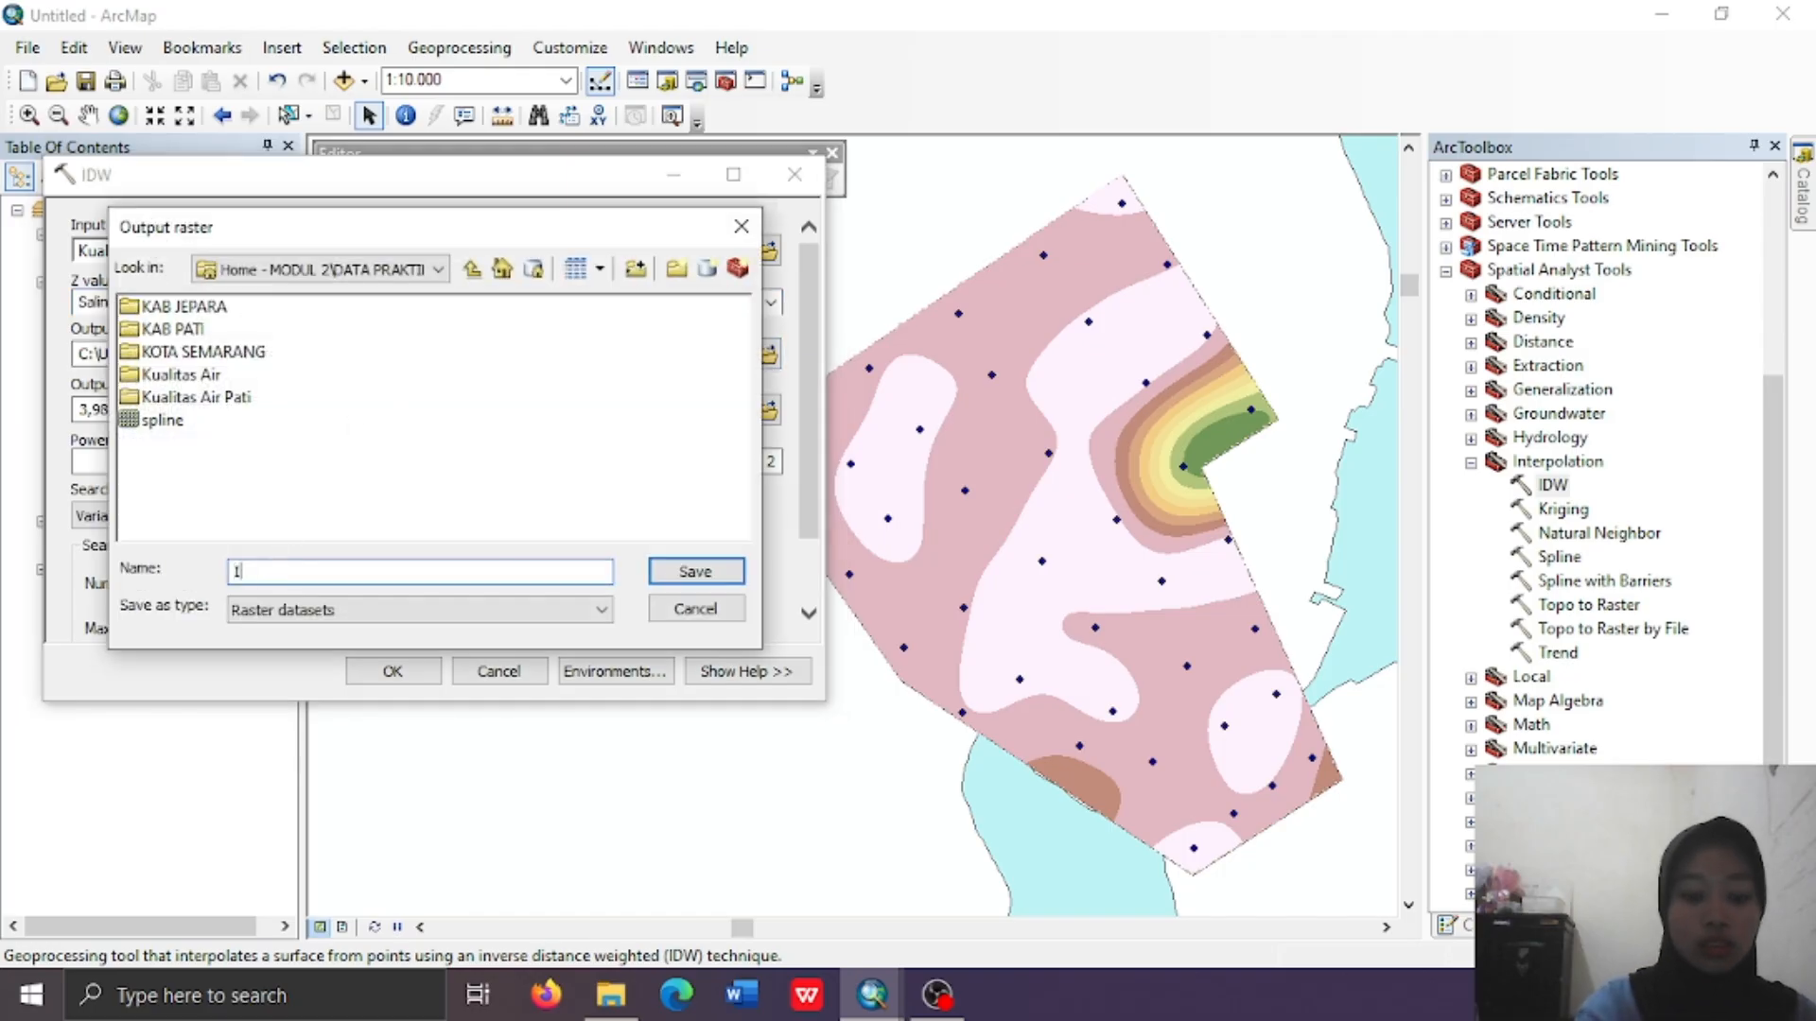
click(704, 574)
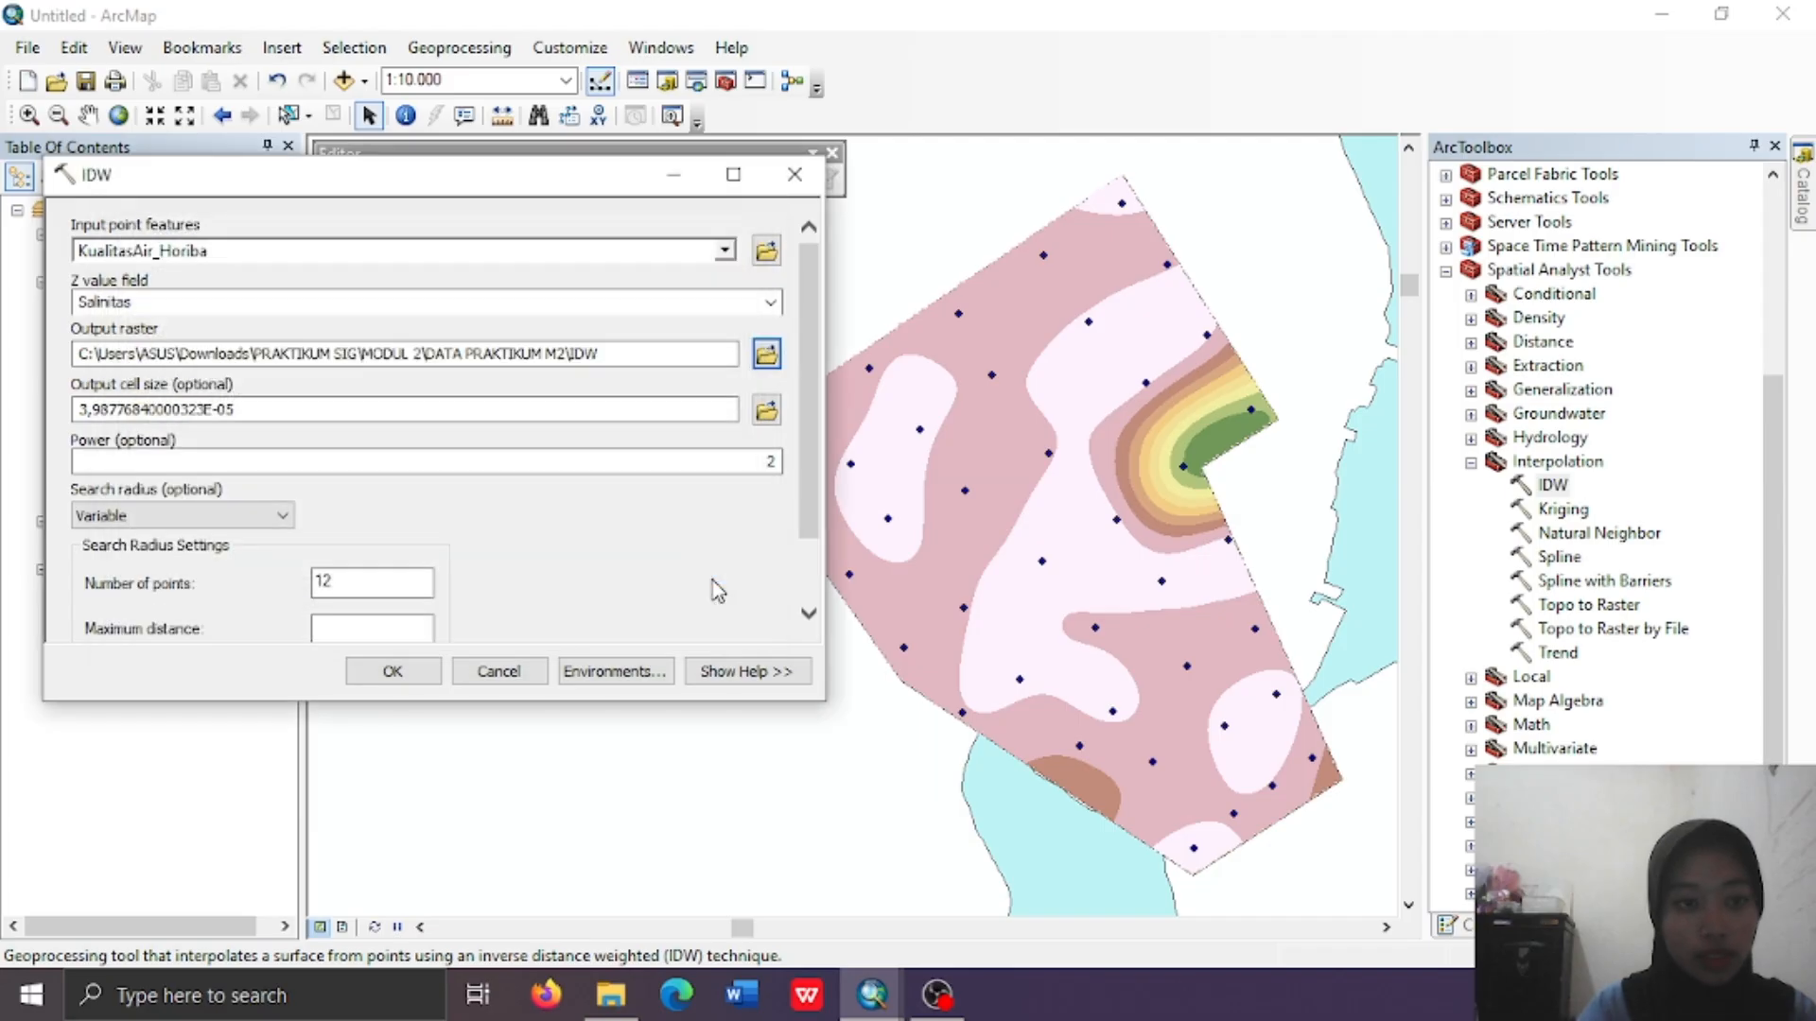
Set the processing extent in the IDW environment settings to Same as layer ROI
click(610, 671)
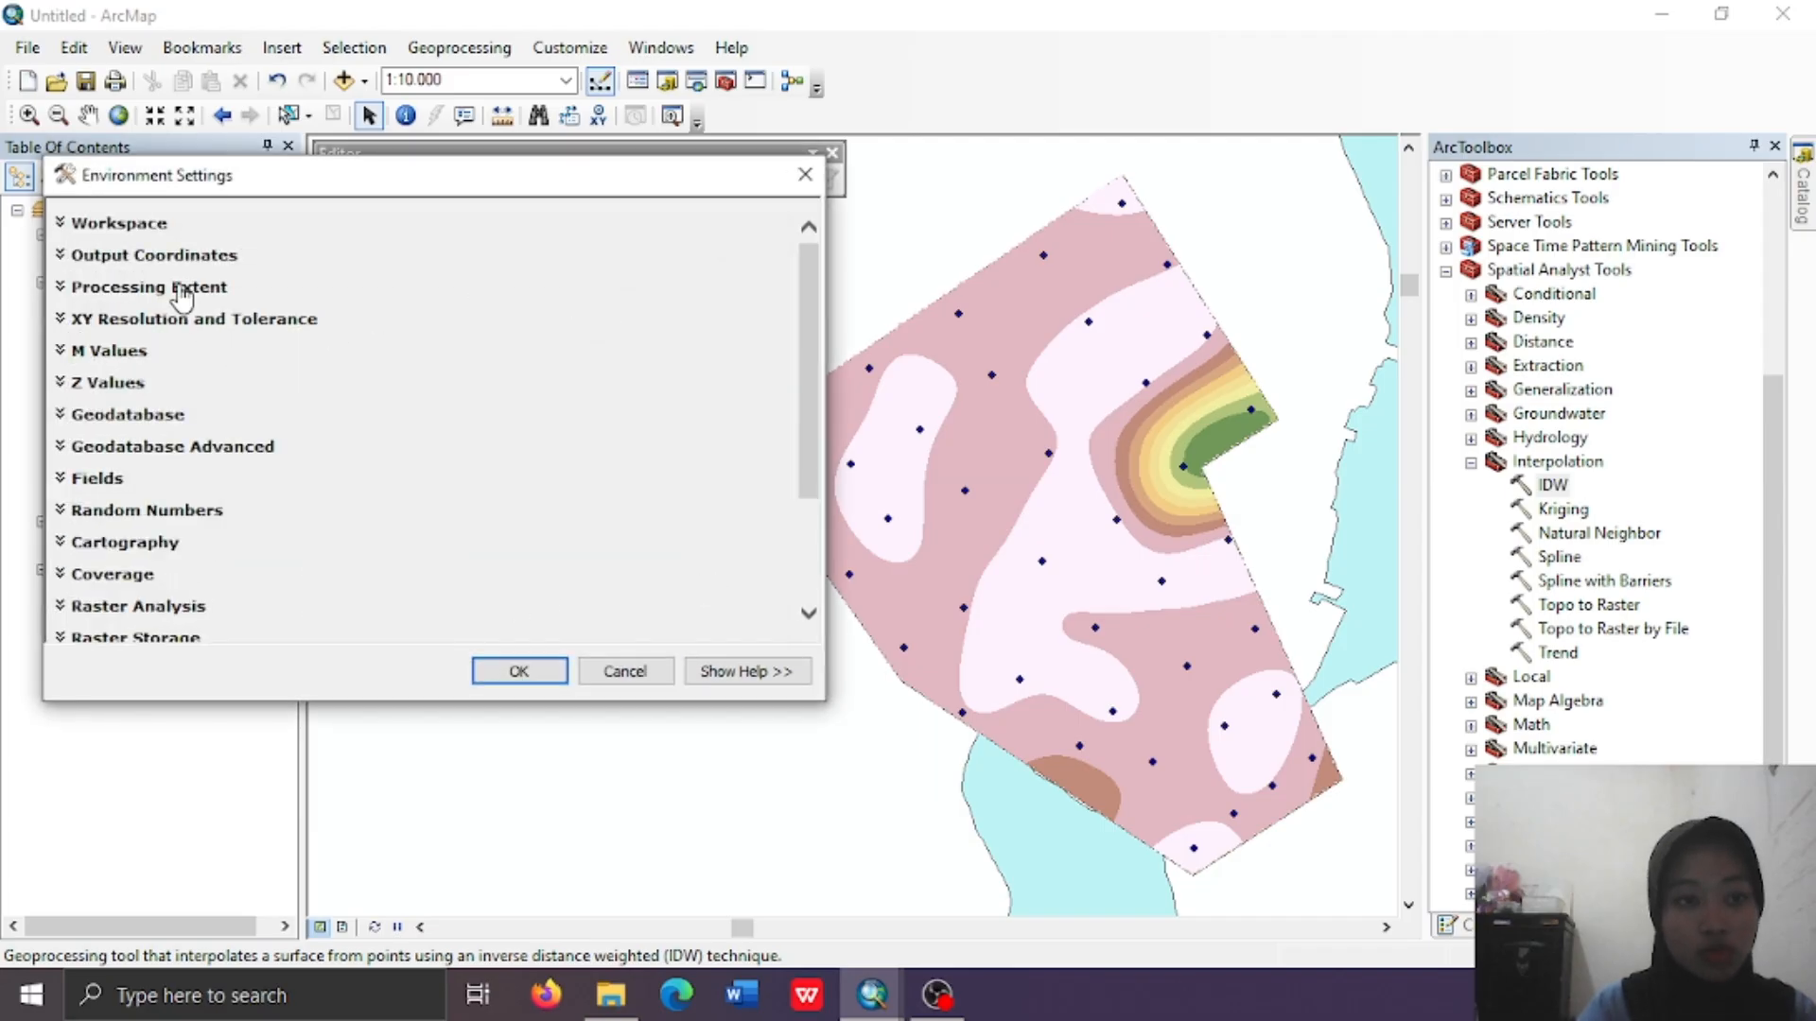
click(182, 296)
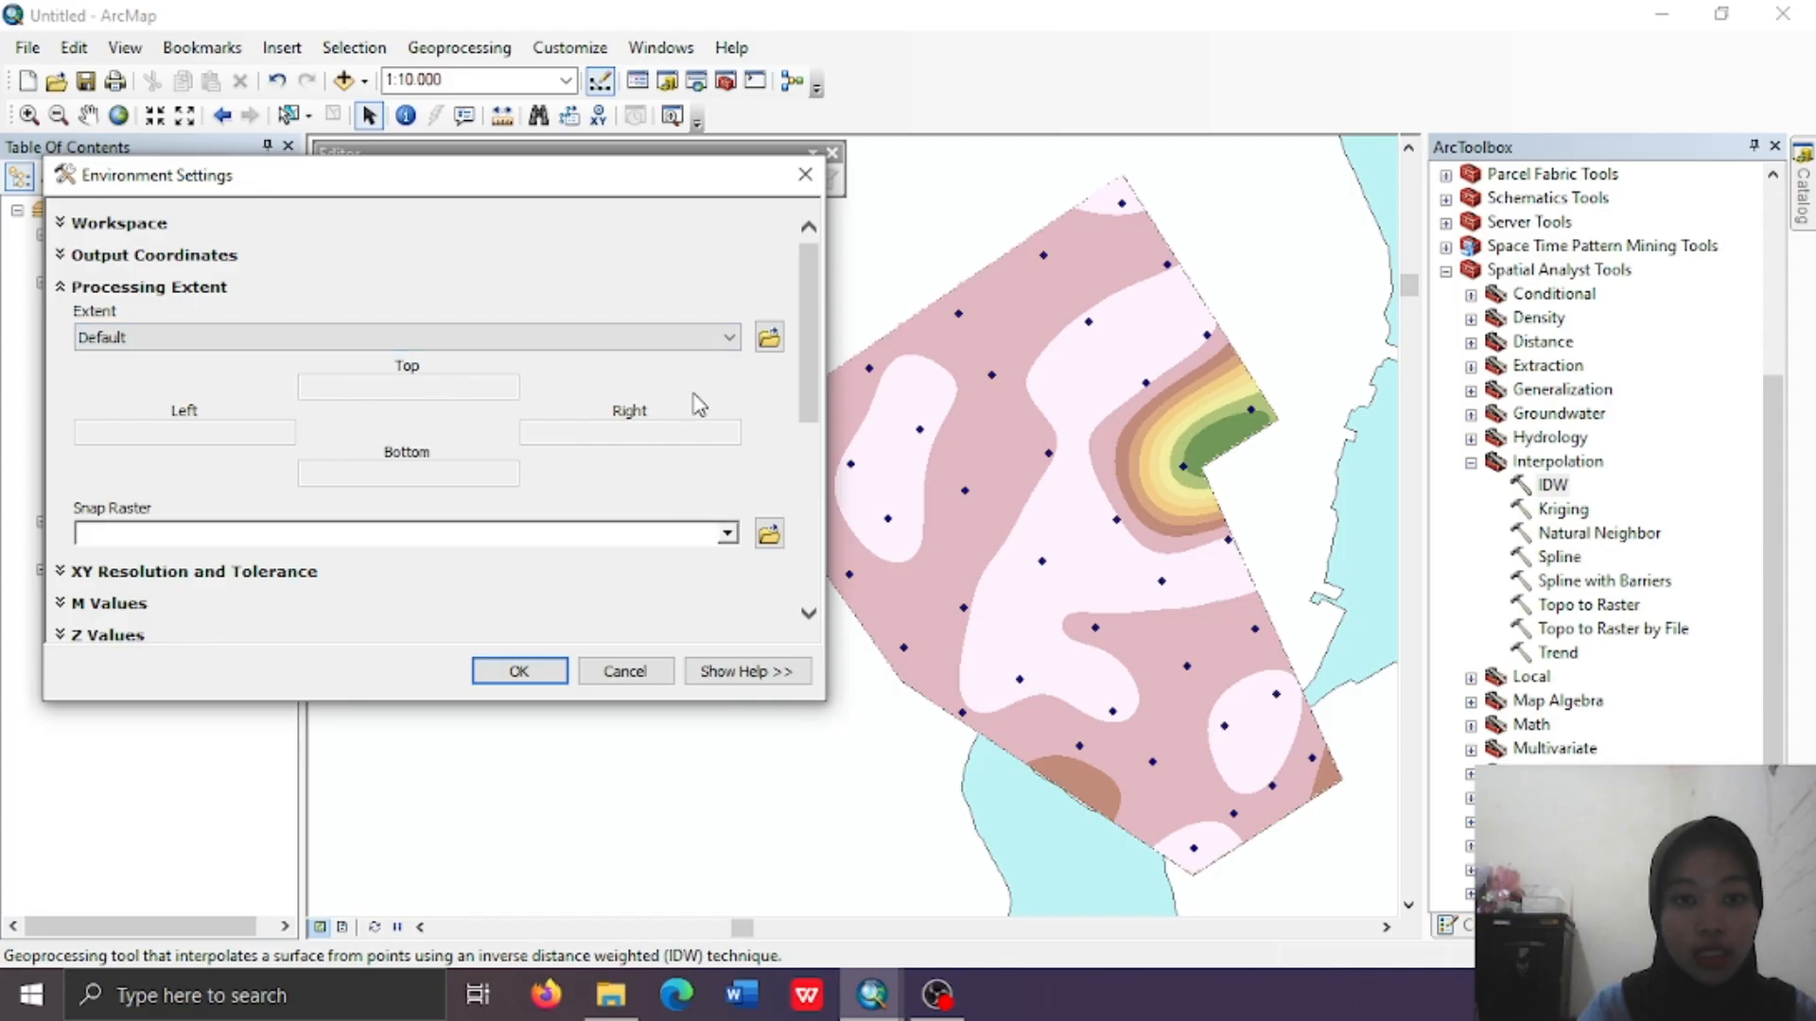
click(700, 343)
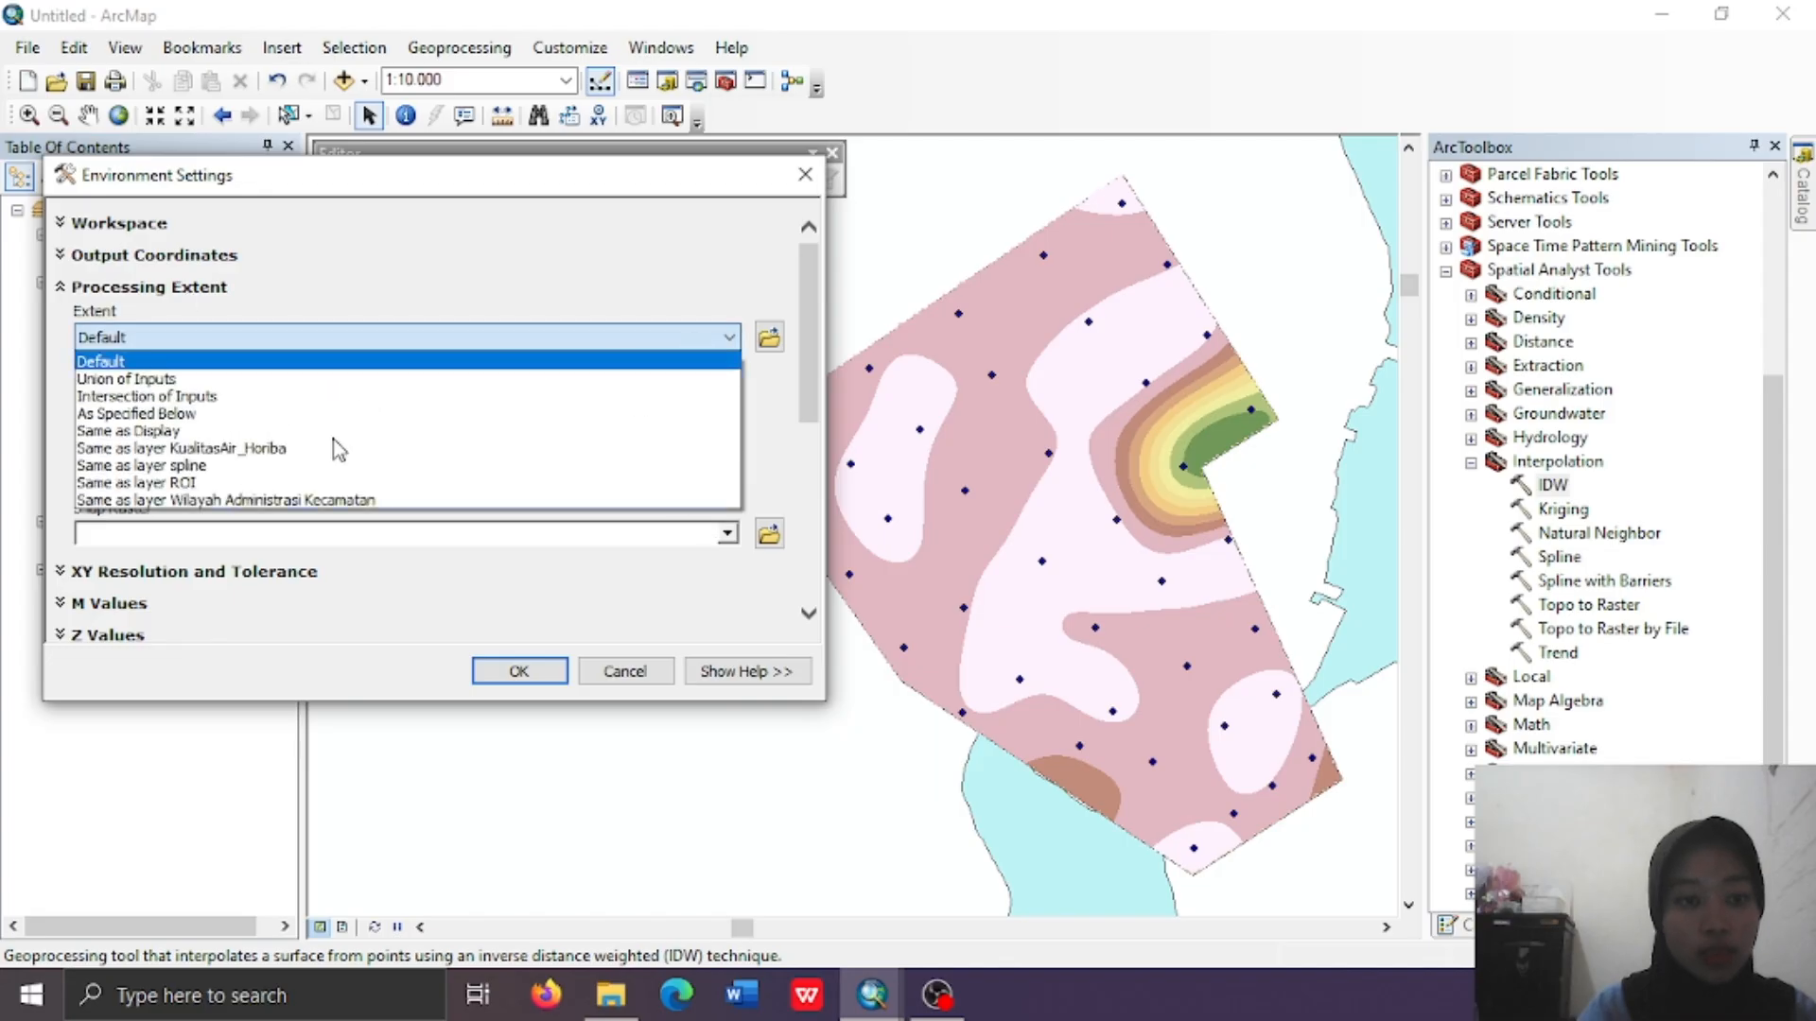
click(172, 487)
Set ROI as the raster analysis mask in the IDW environment settings and run the IDW tool
drag(806, 398, 789, 563)
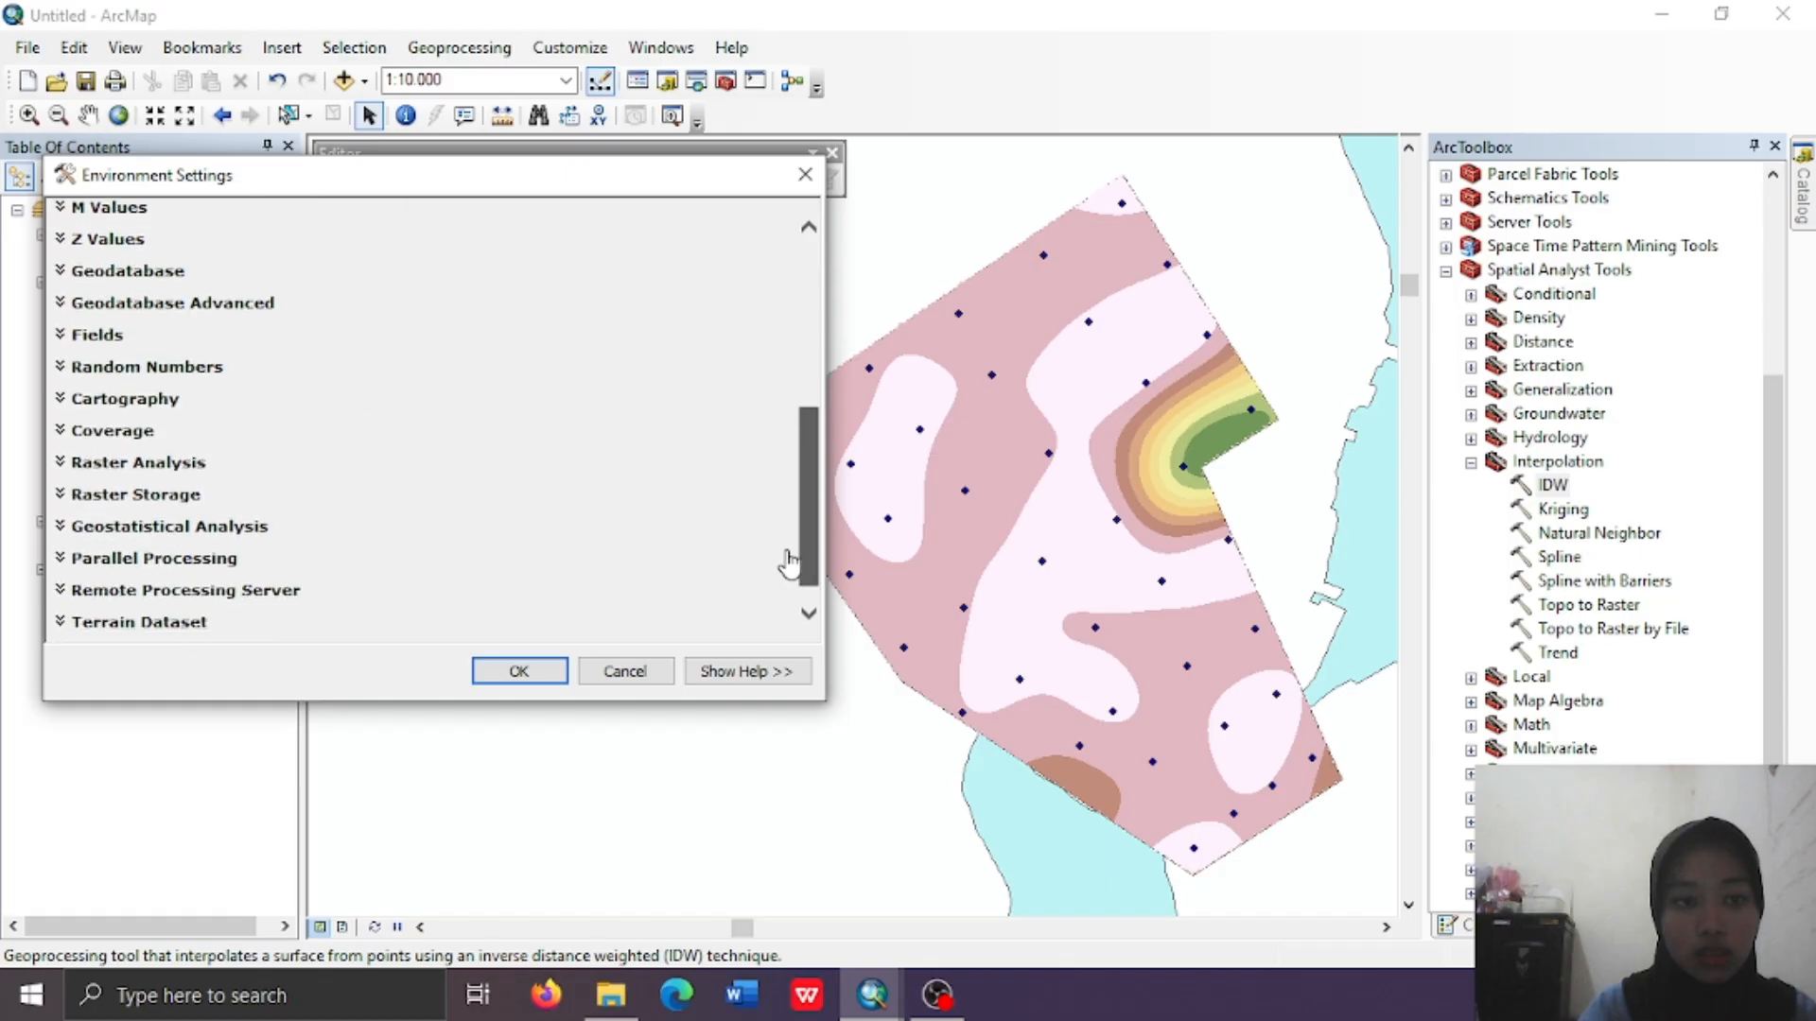
click(137, 461)
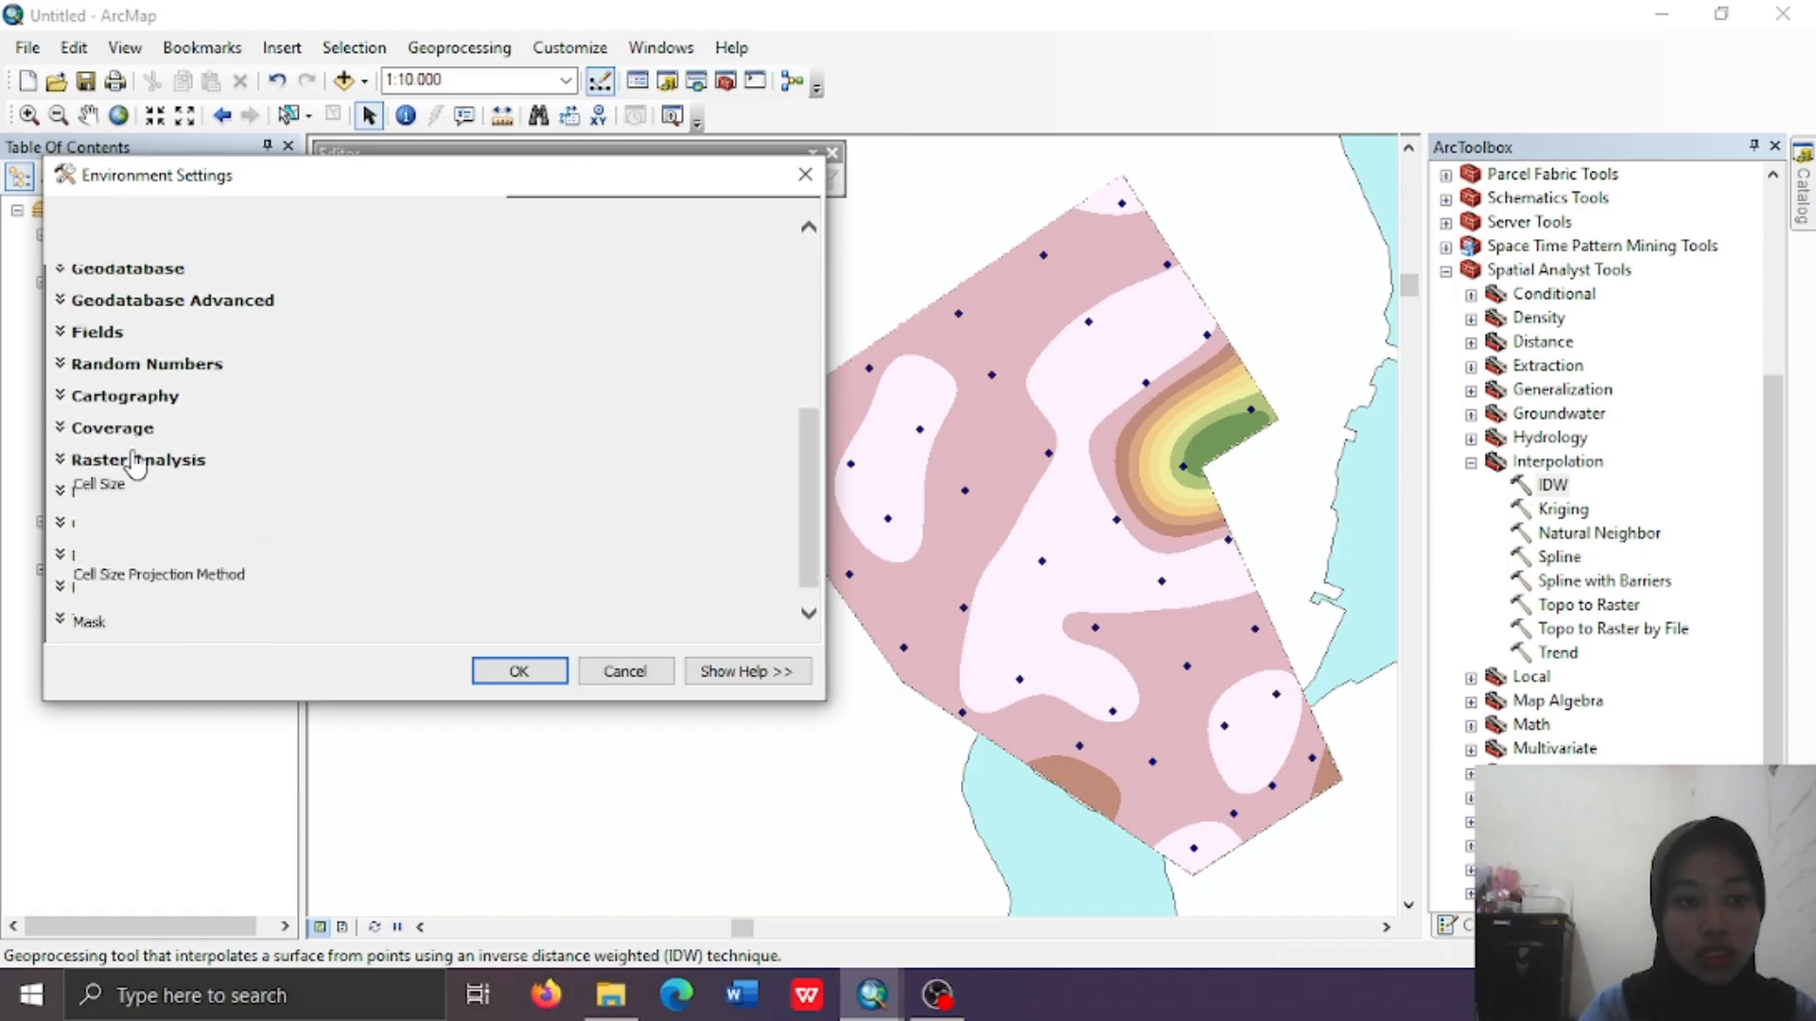
scroll(813, 484, down, 3)
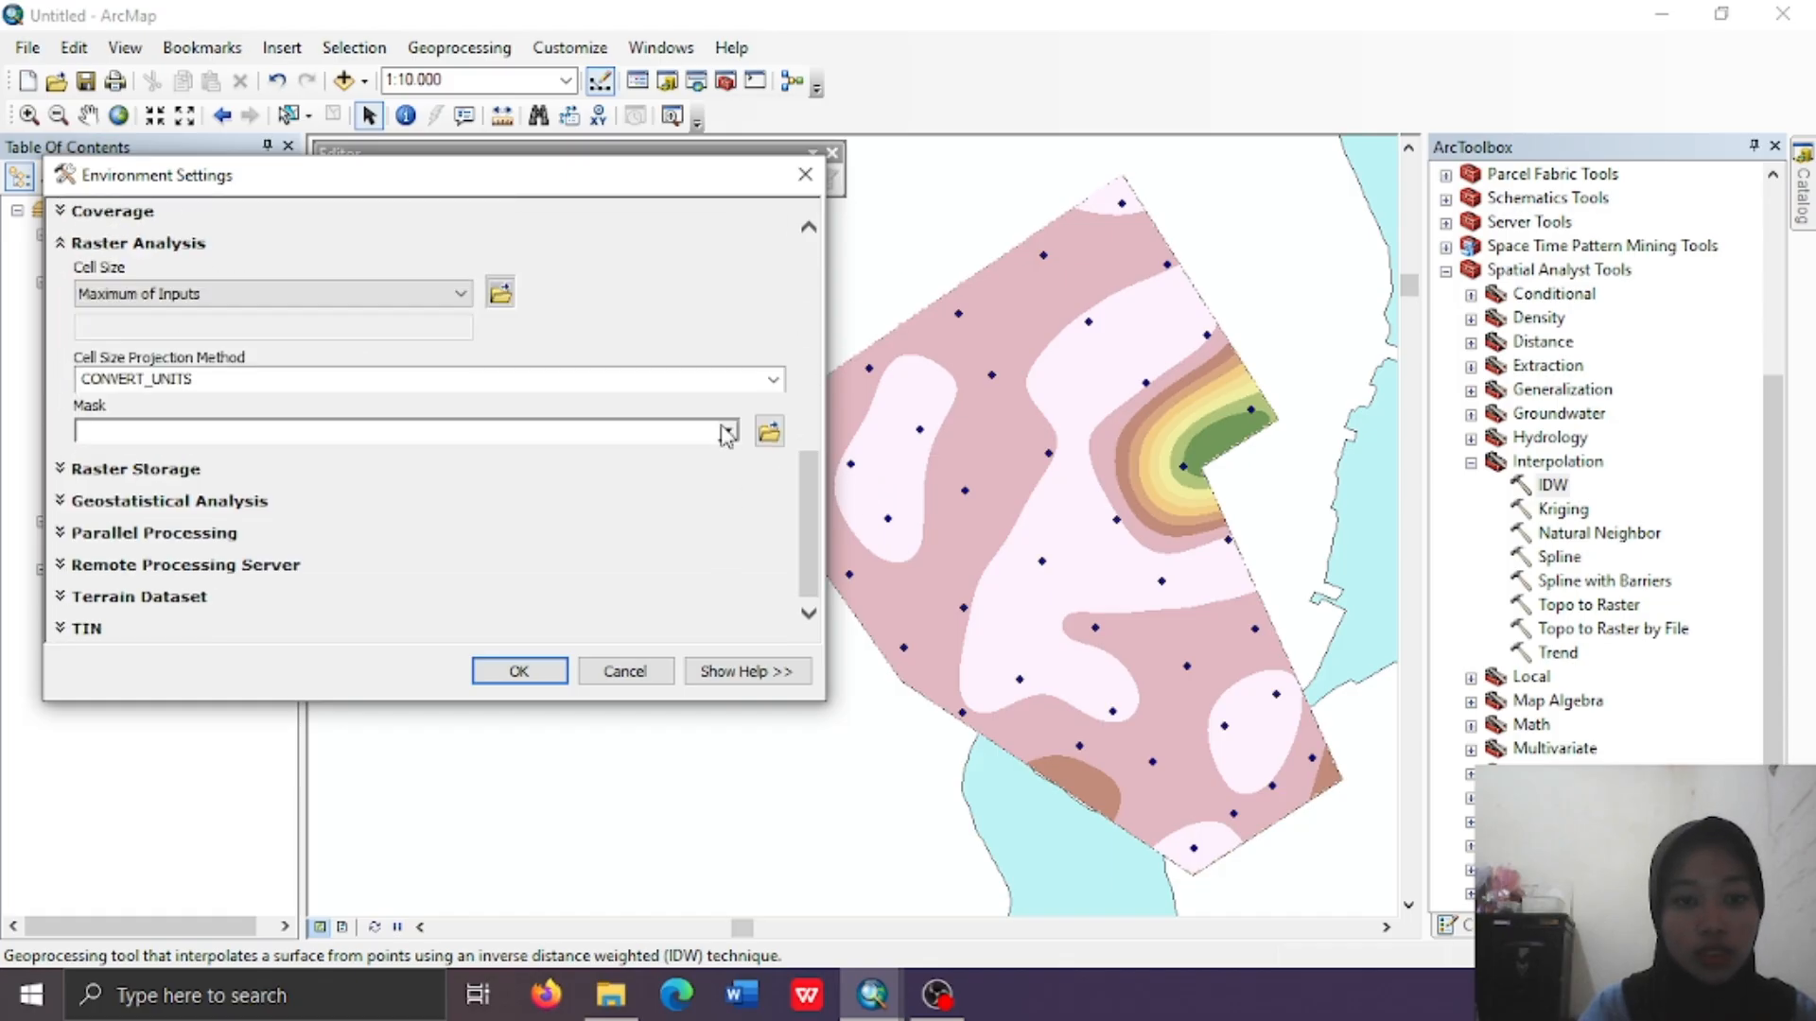
click(728, 432)
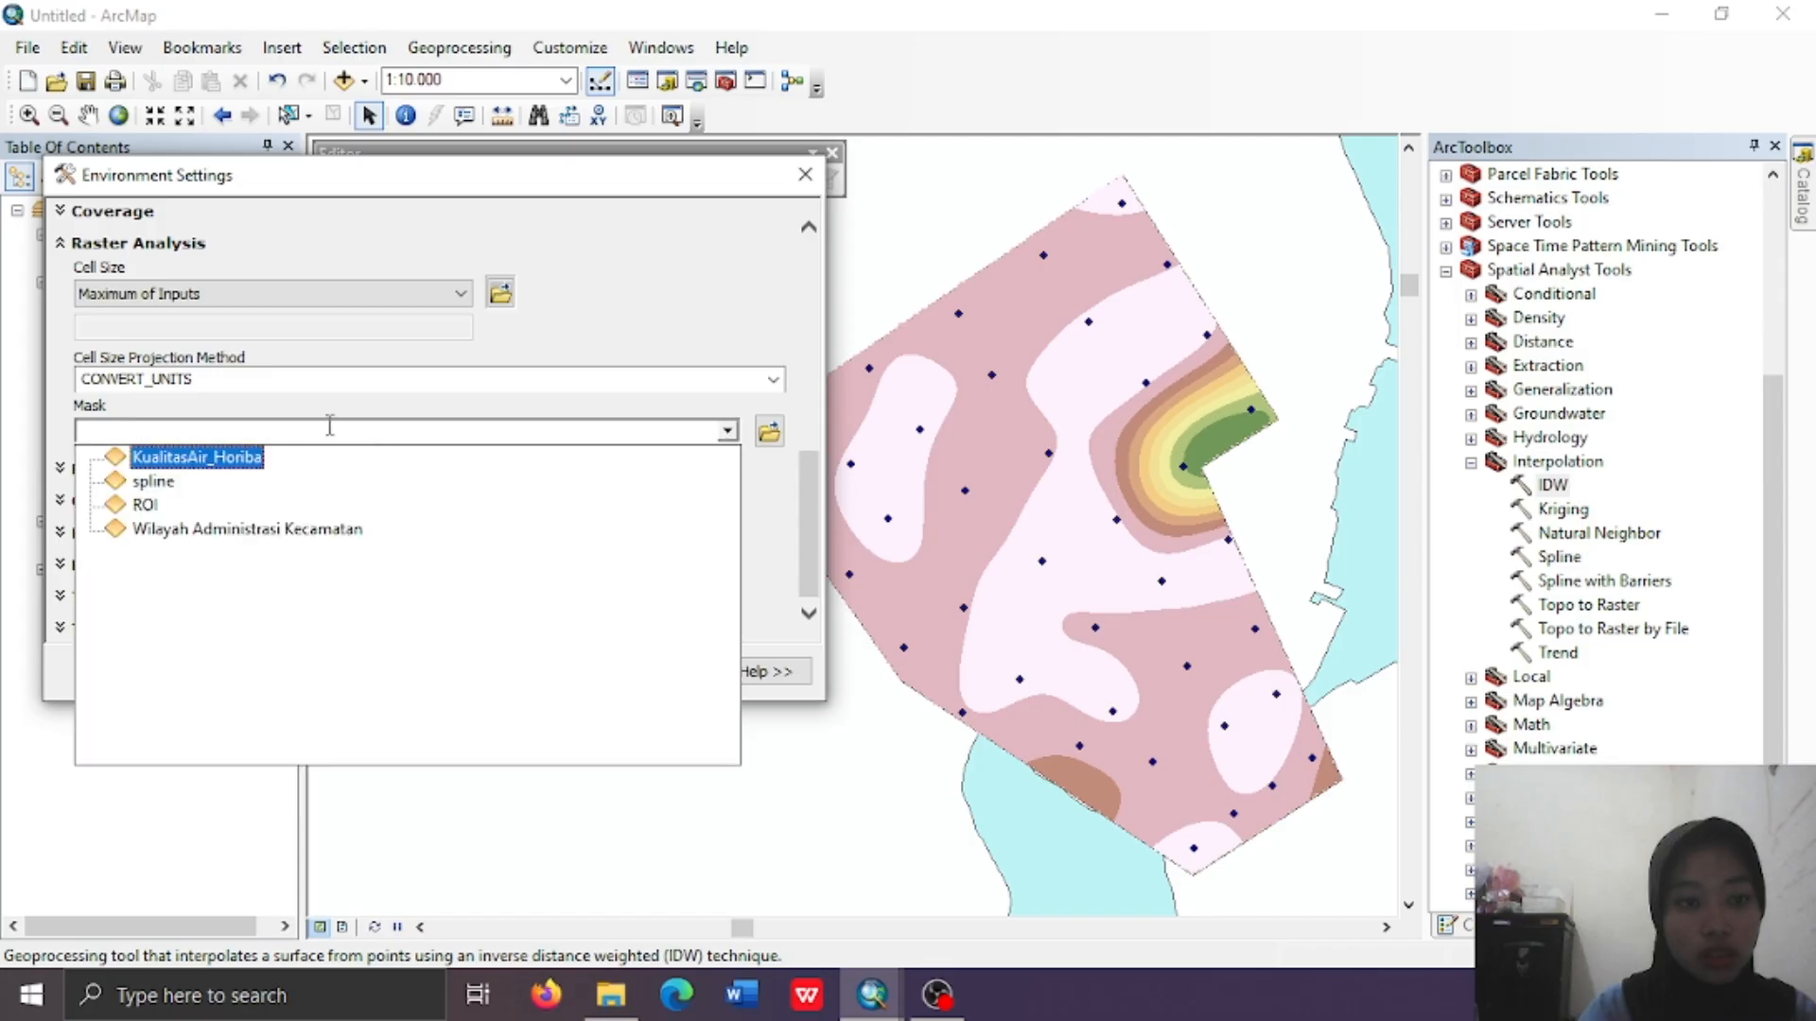
click(144, 505)
click(526, 670)
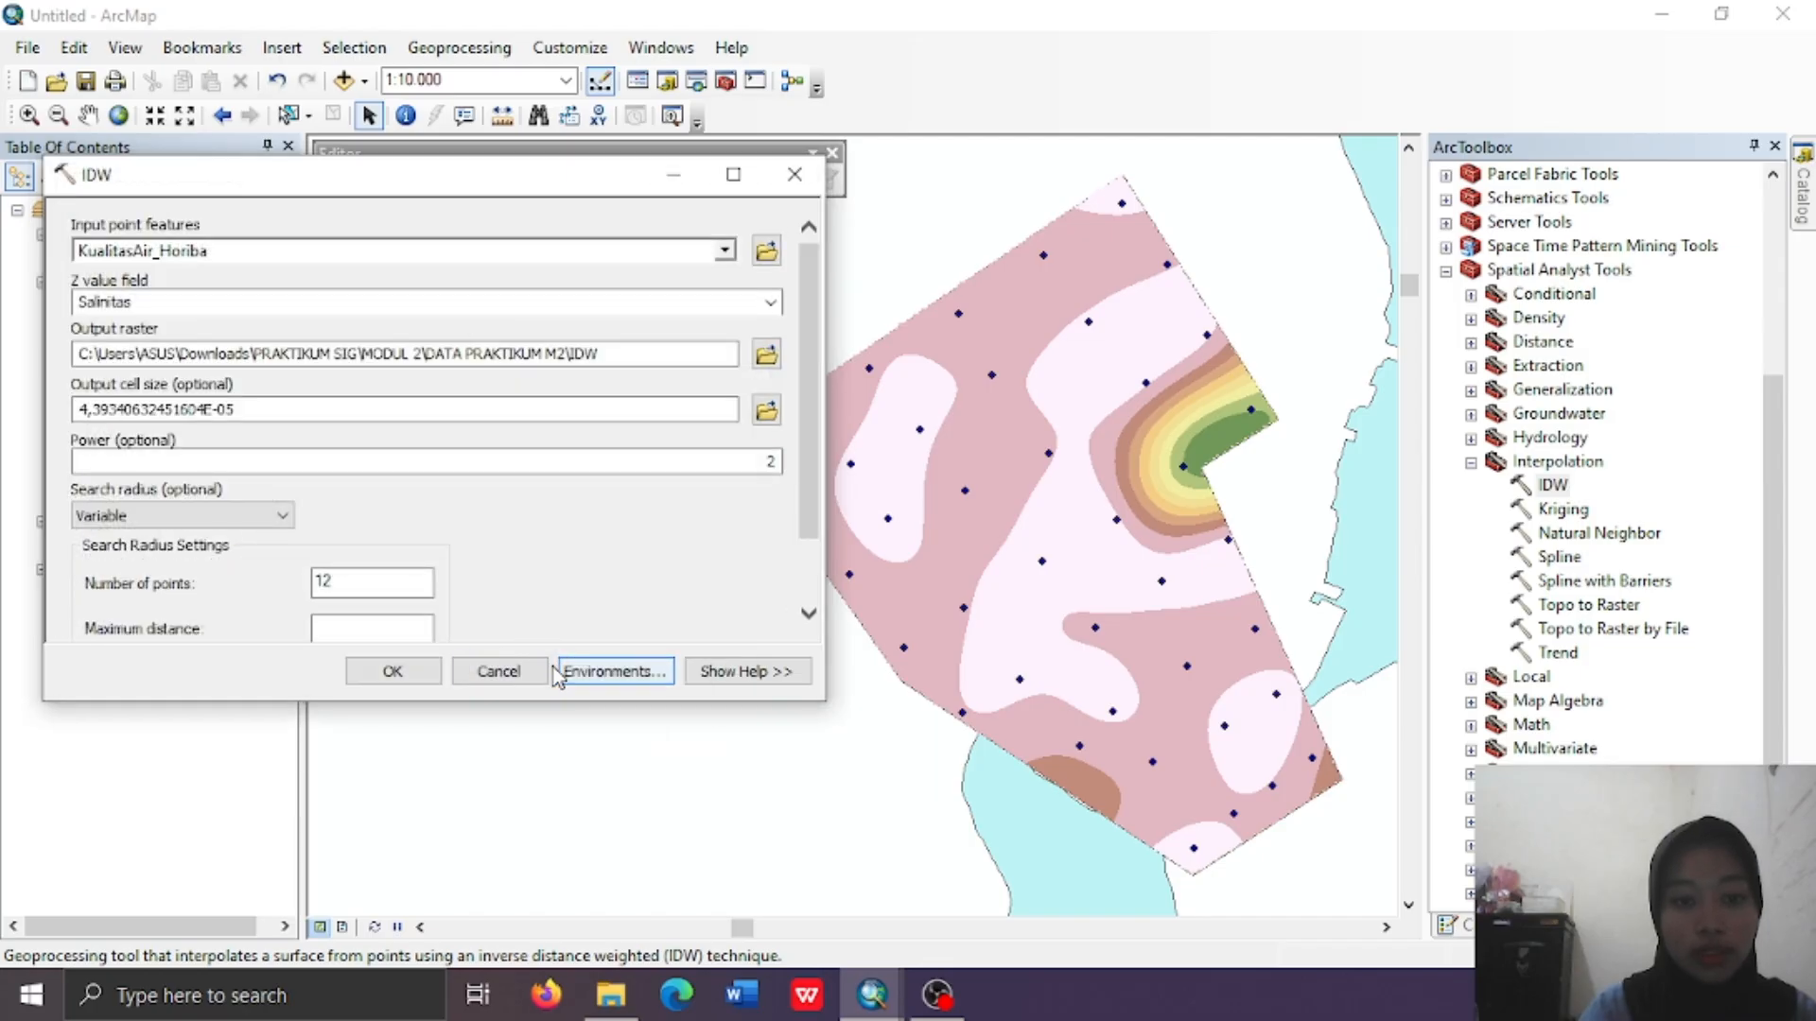
click(397, 672)
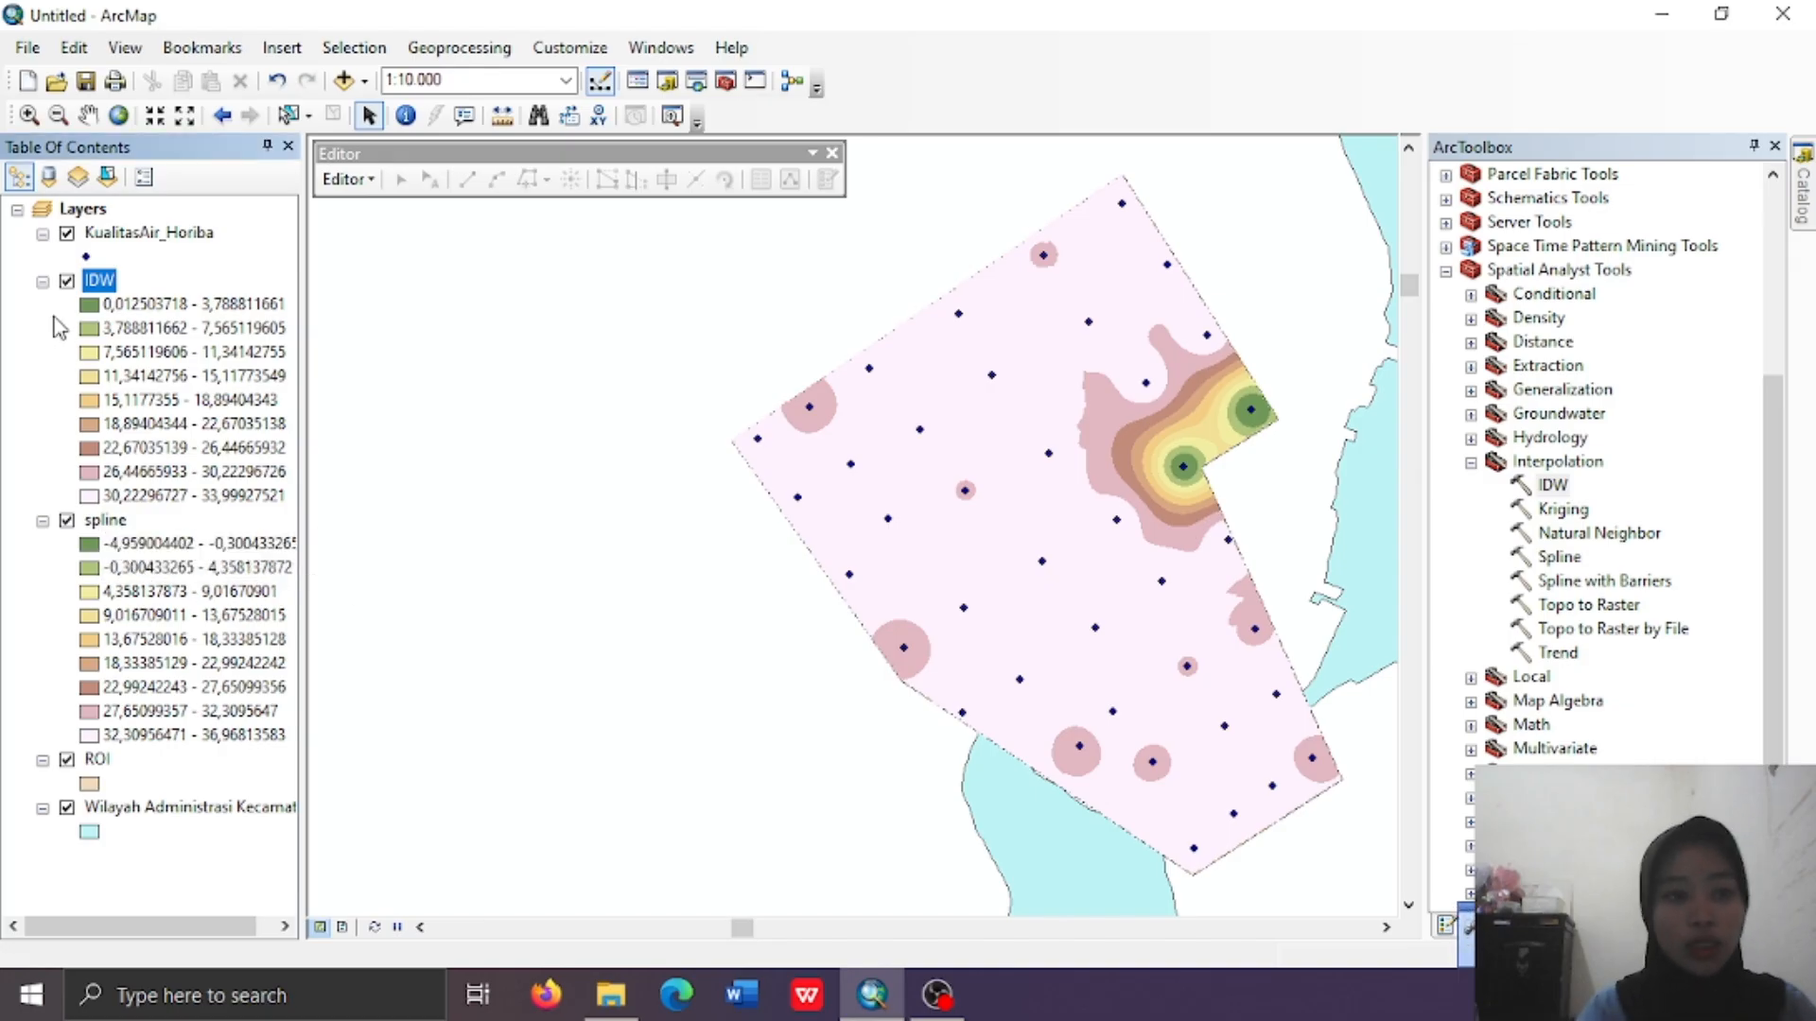
Switch the IDW layer off and on to compare it with the spline raster, and hide the spline layer
click(67, 284)
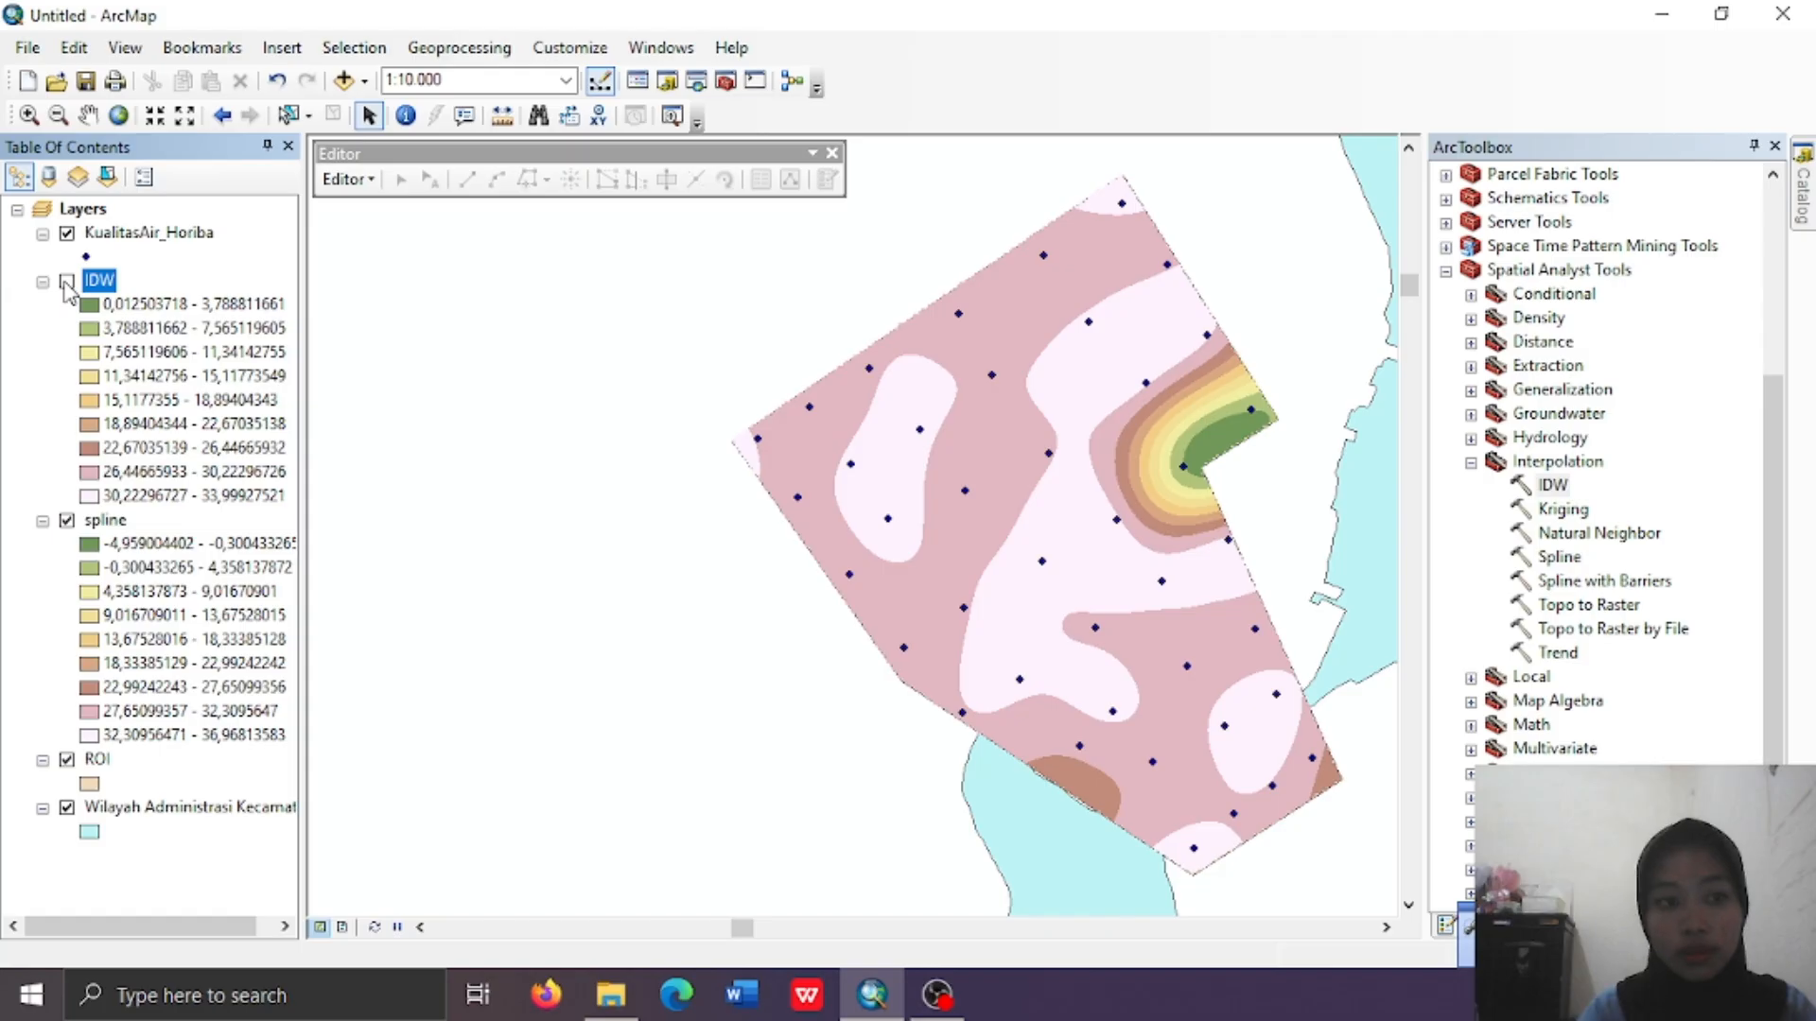
click(67, 283)
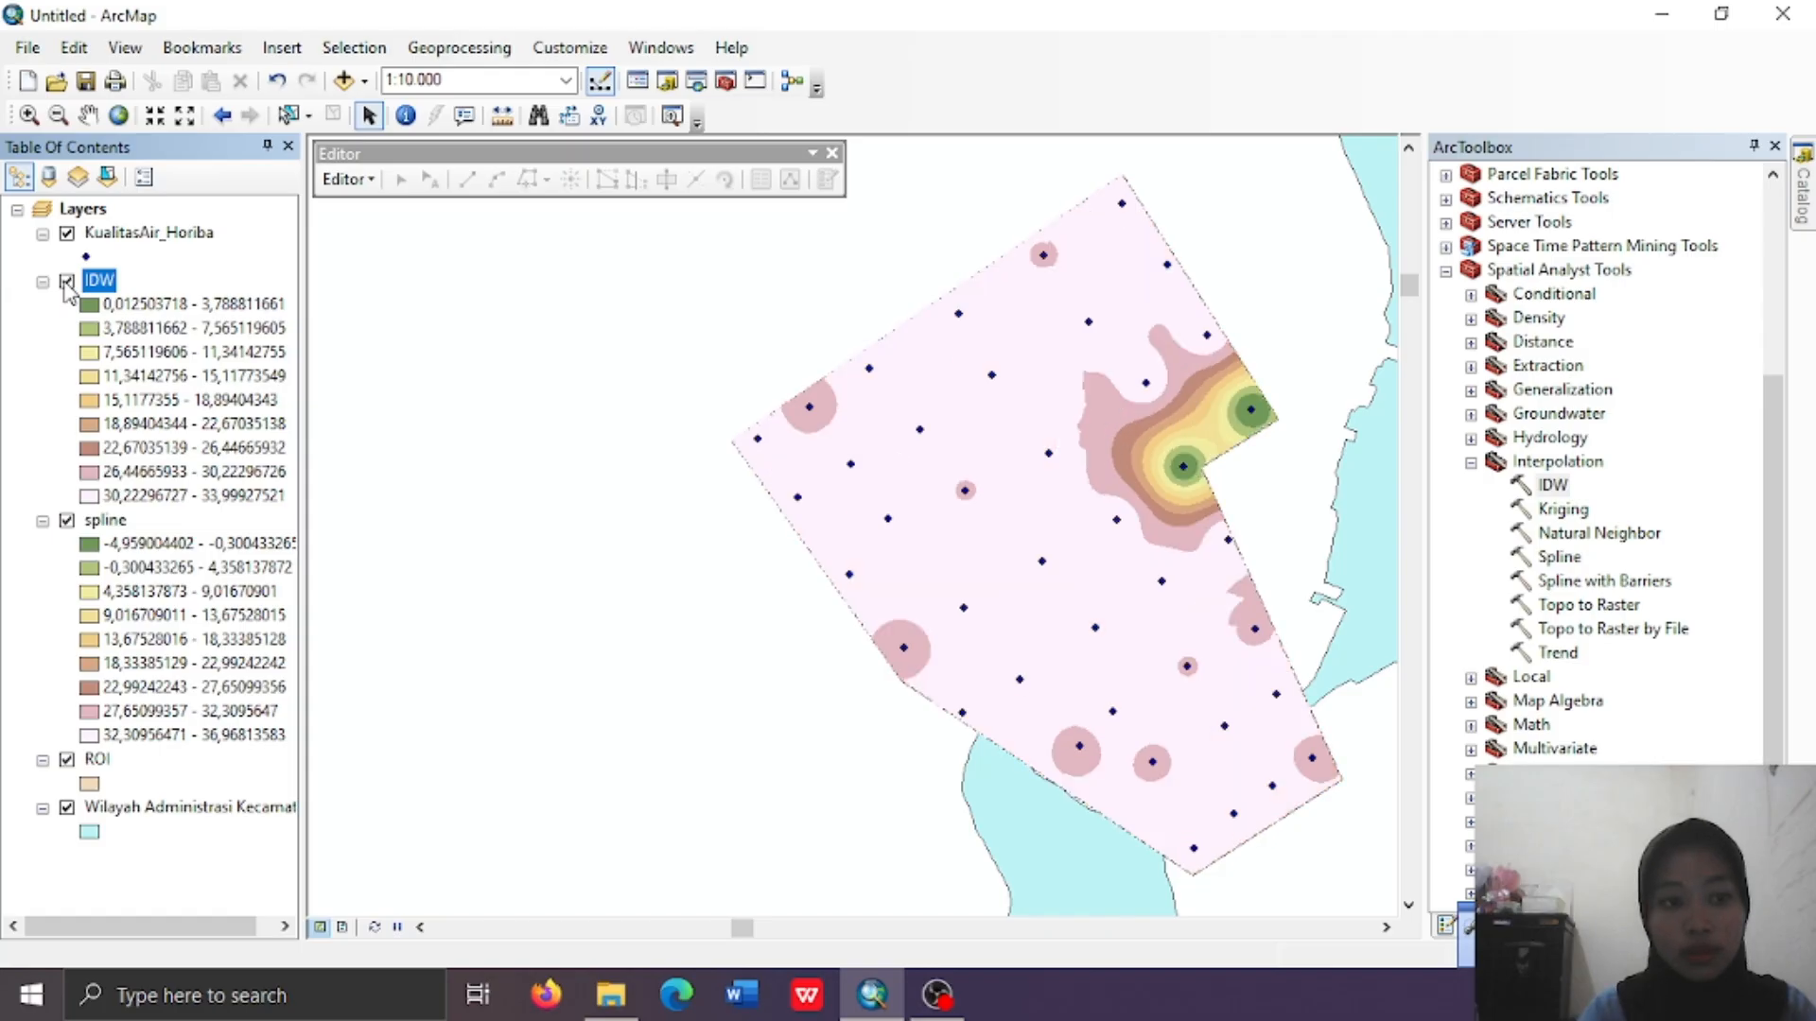
click(68, 521)
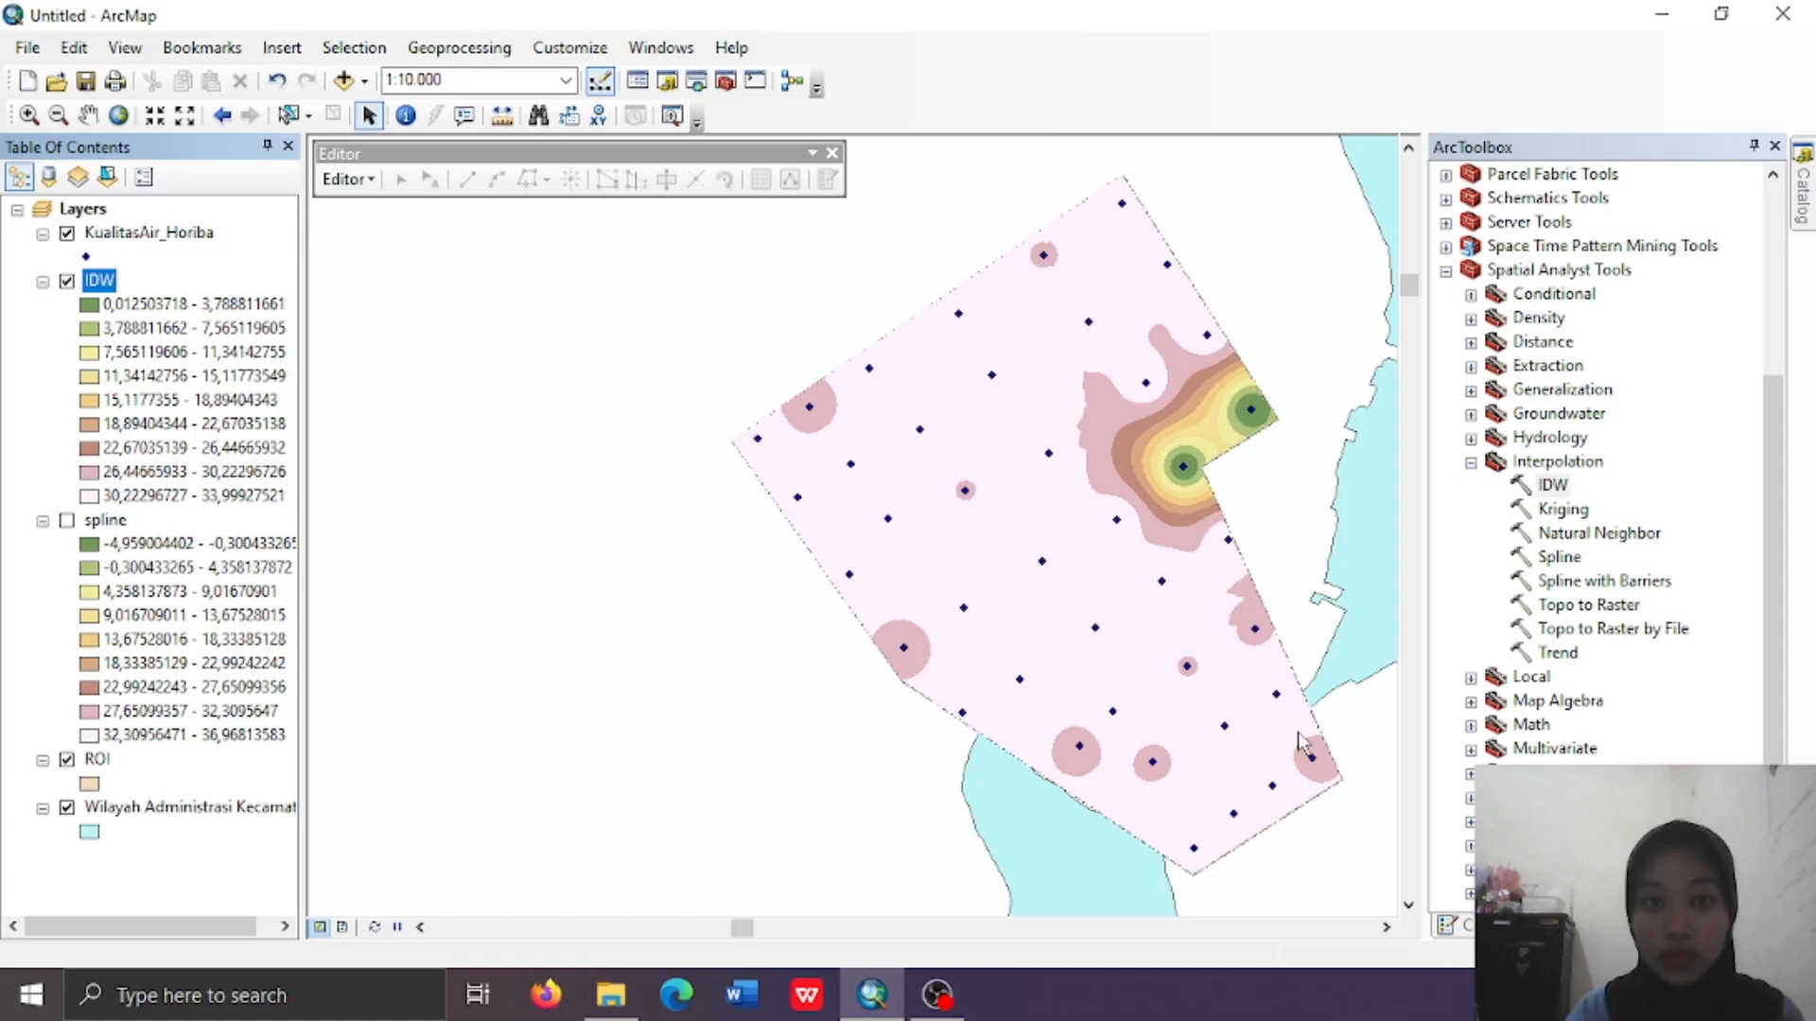
Set up a Kriging interpolation of KualitasAir_Horiba with Salinitas as the Z value field
double_click(1570, 511)
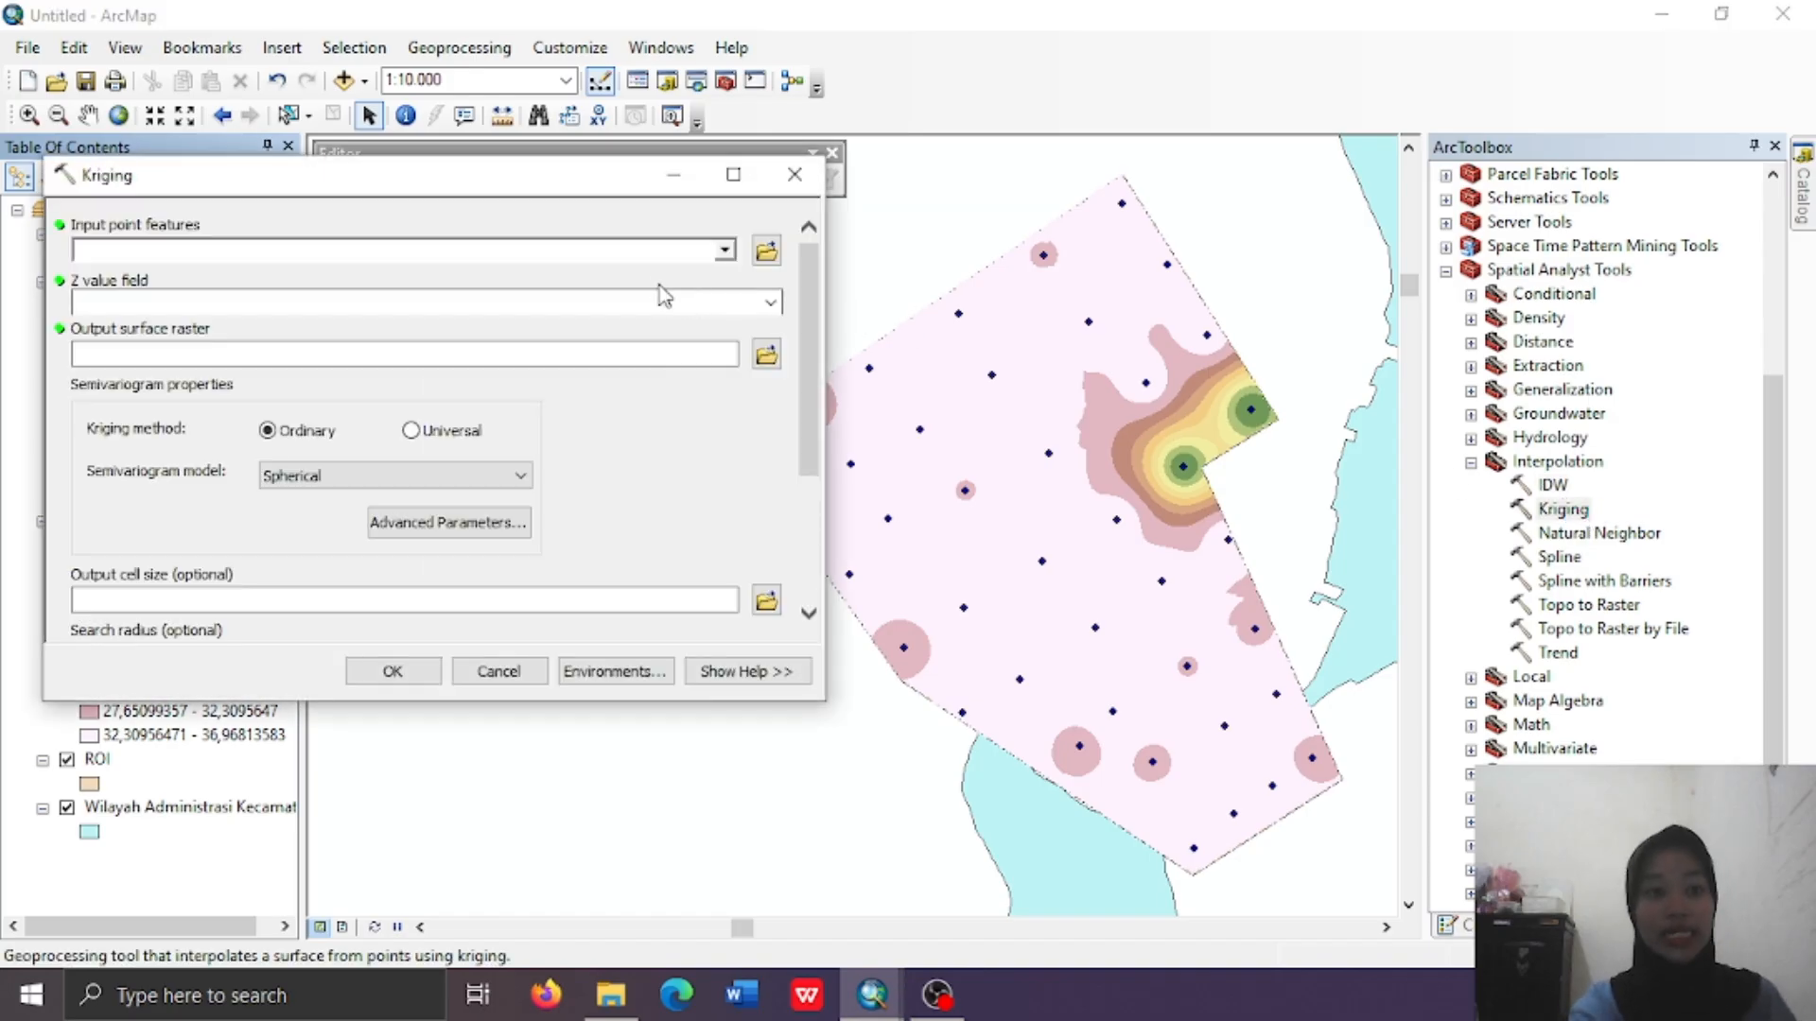
click(725, 251)
click(201, 281)
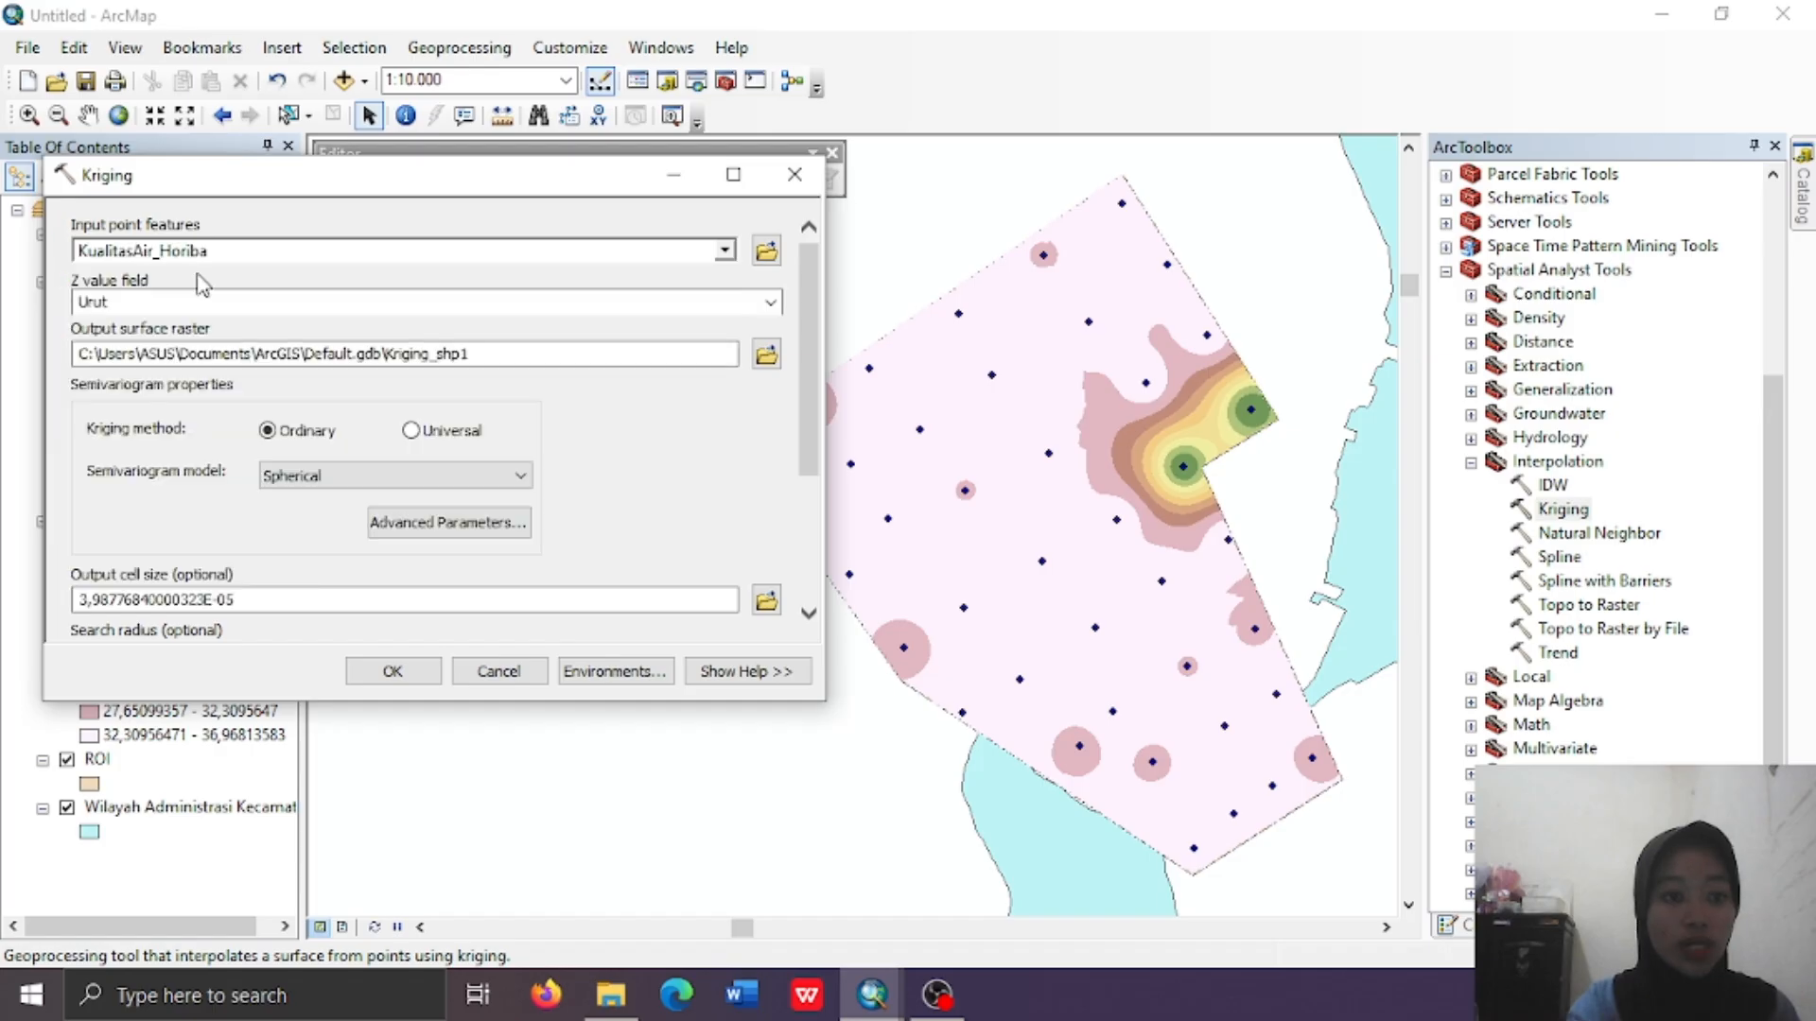
click(772, 303)
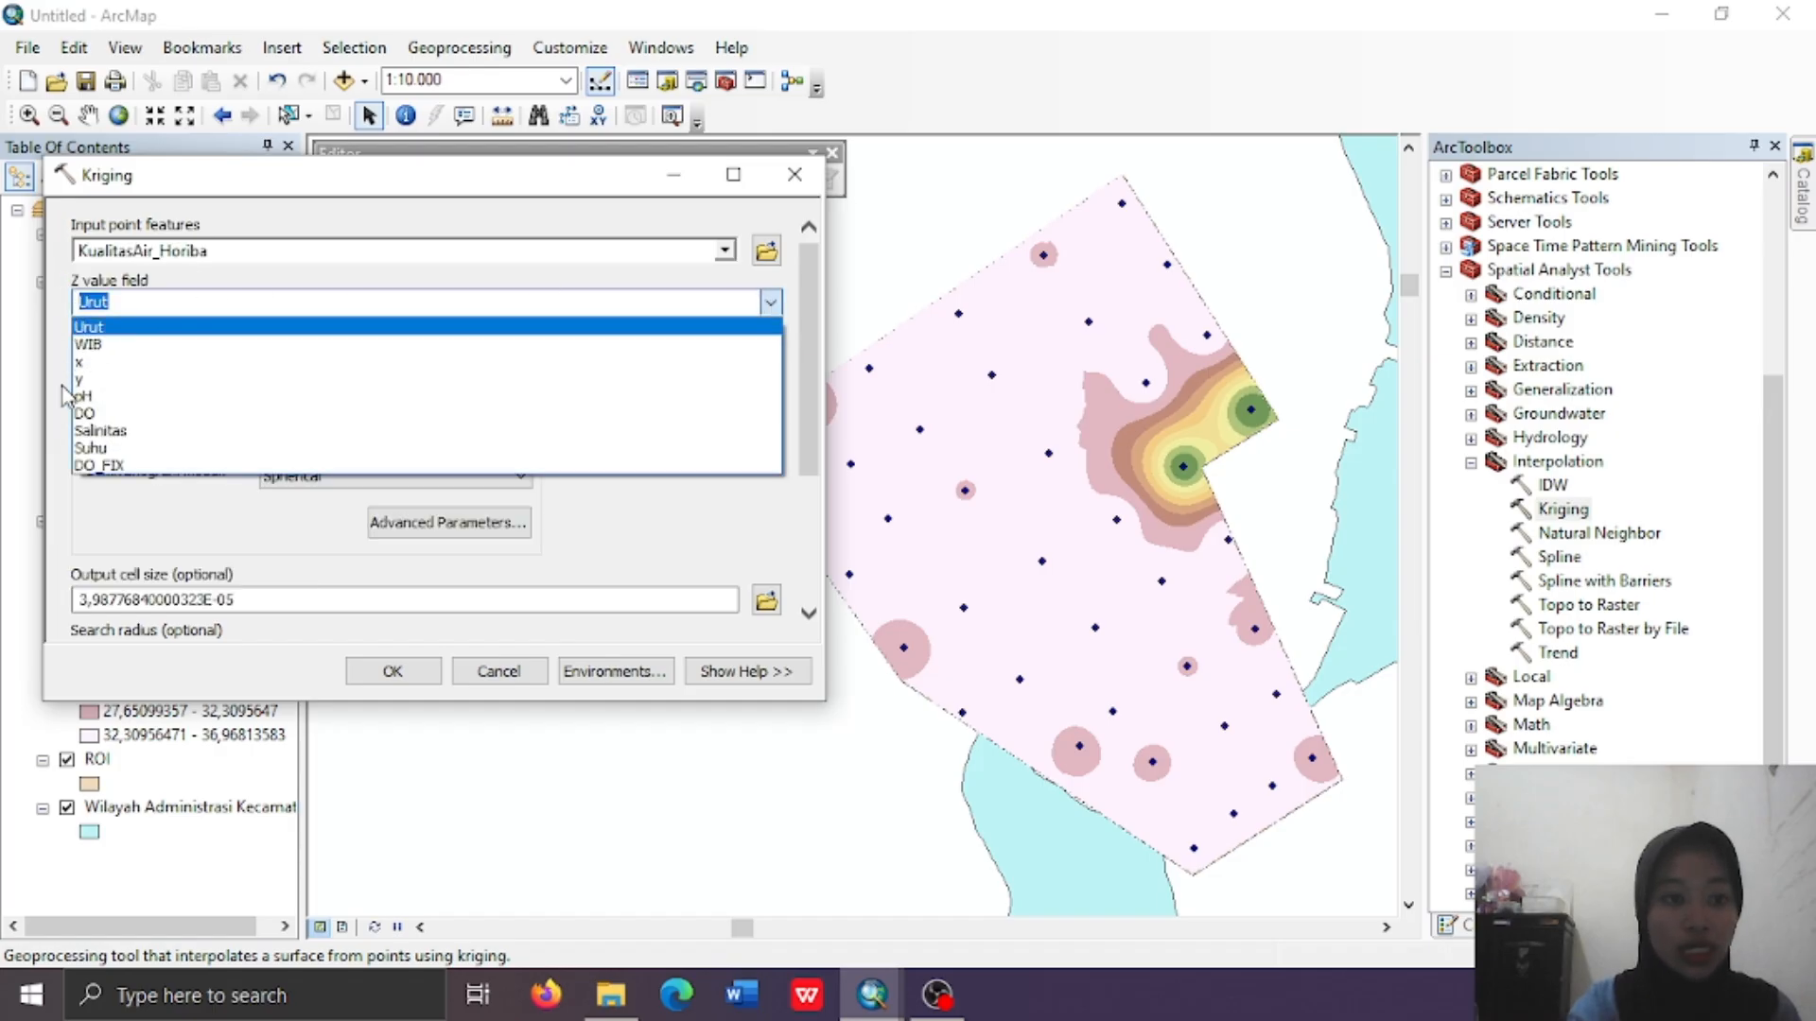
click(98, 430)
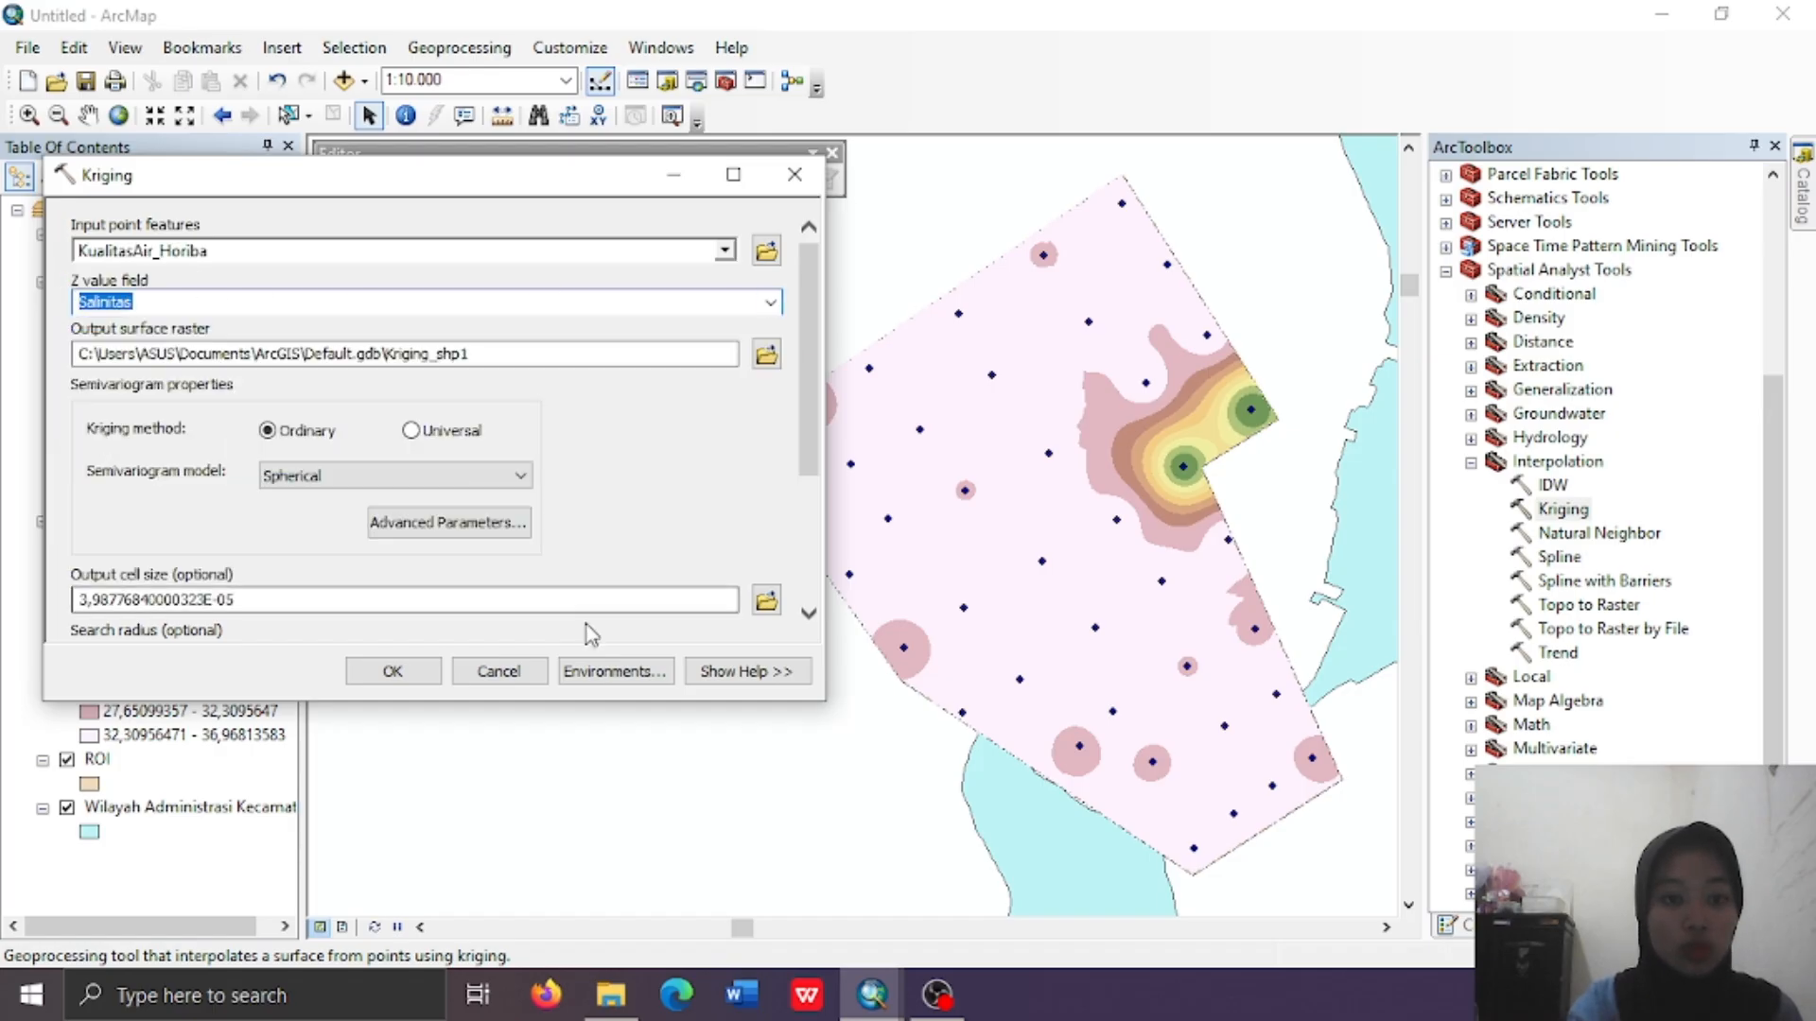
Set the processing extent in the Kriging environment settings to Same as layer ROI
click(595, 671)
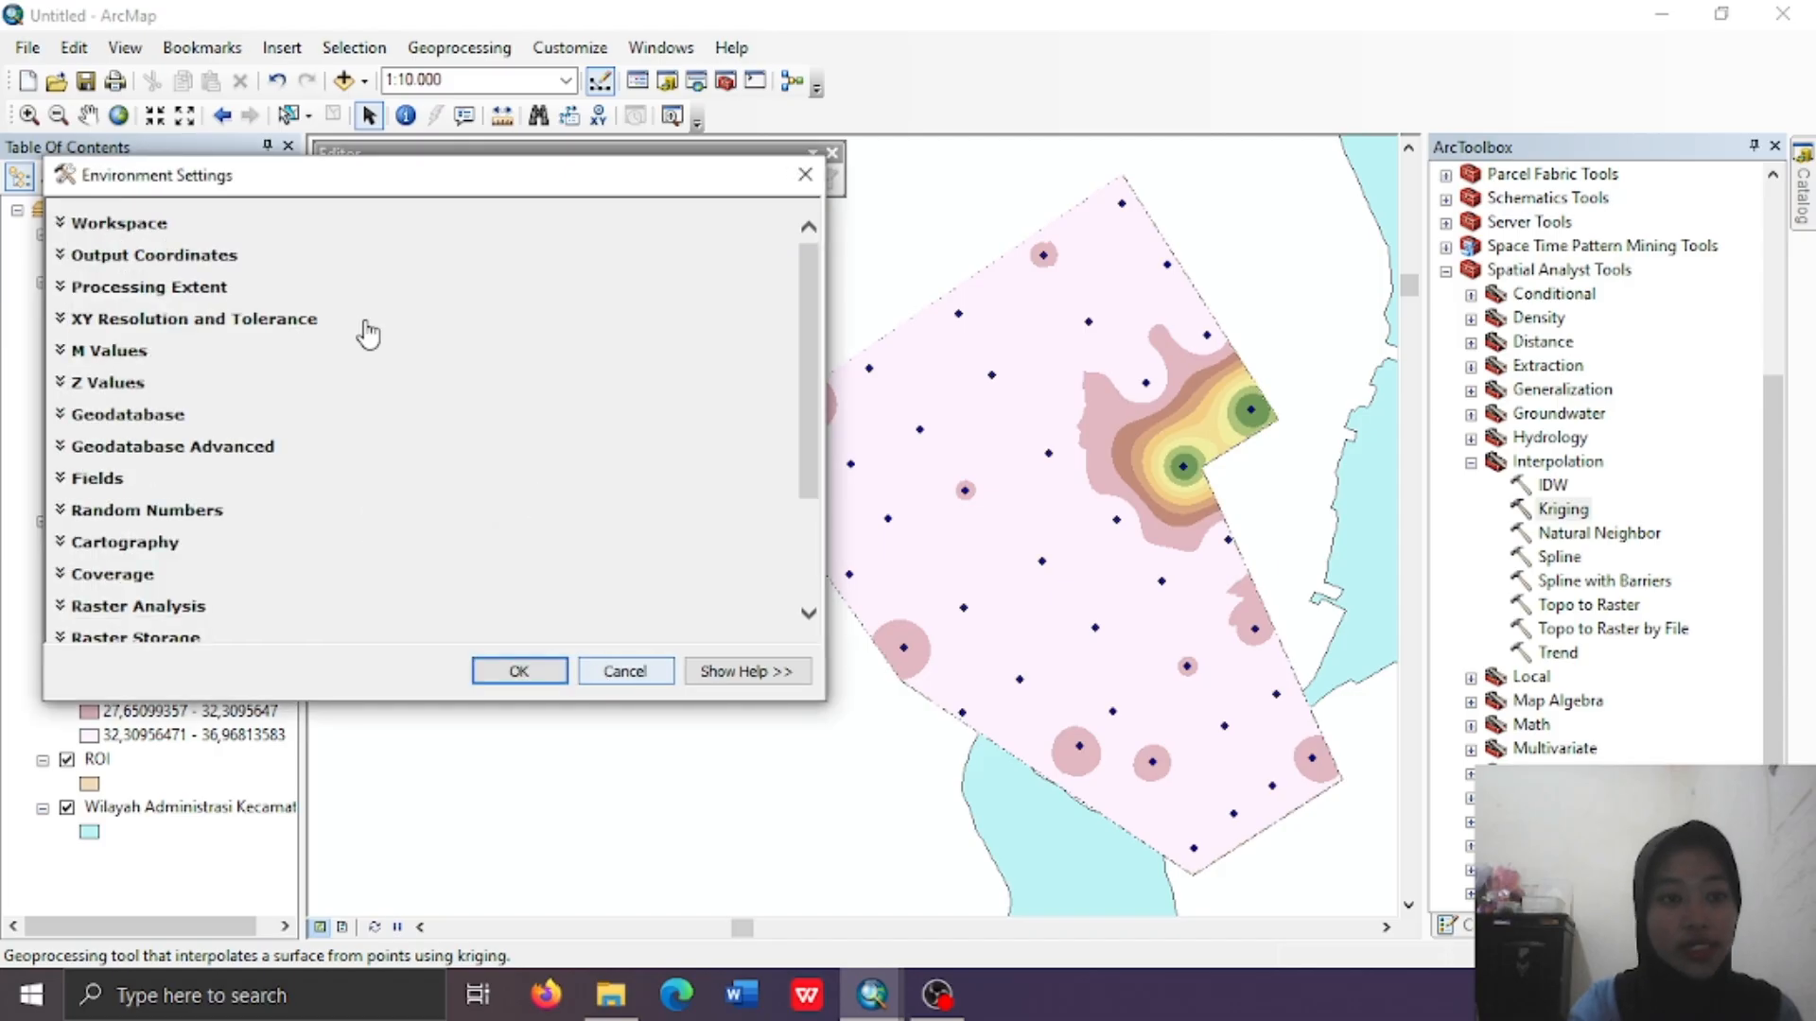
click(169, 296)
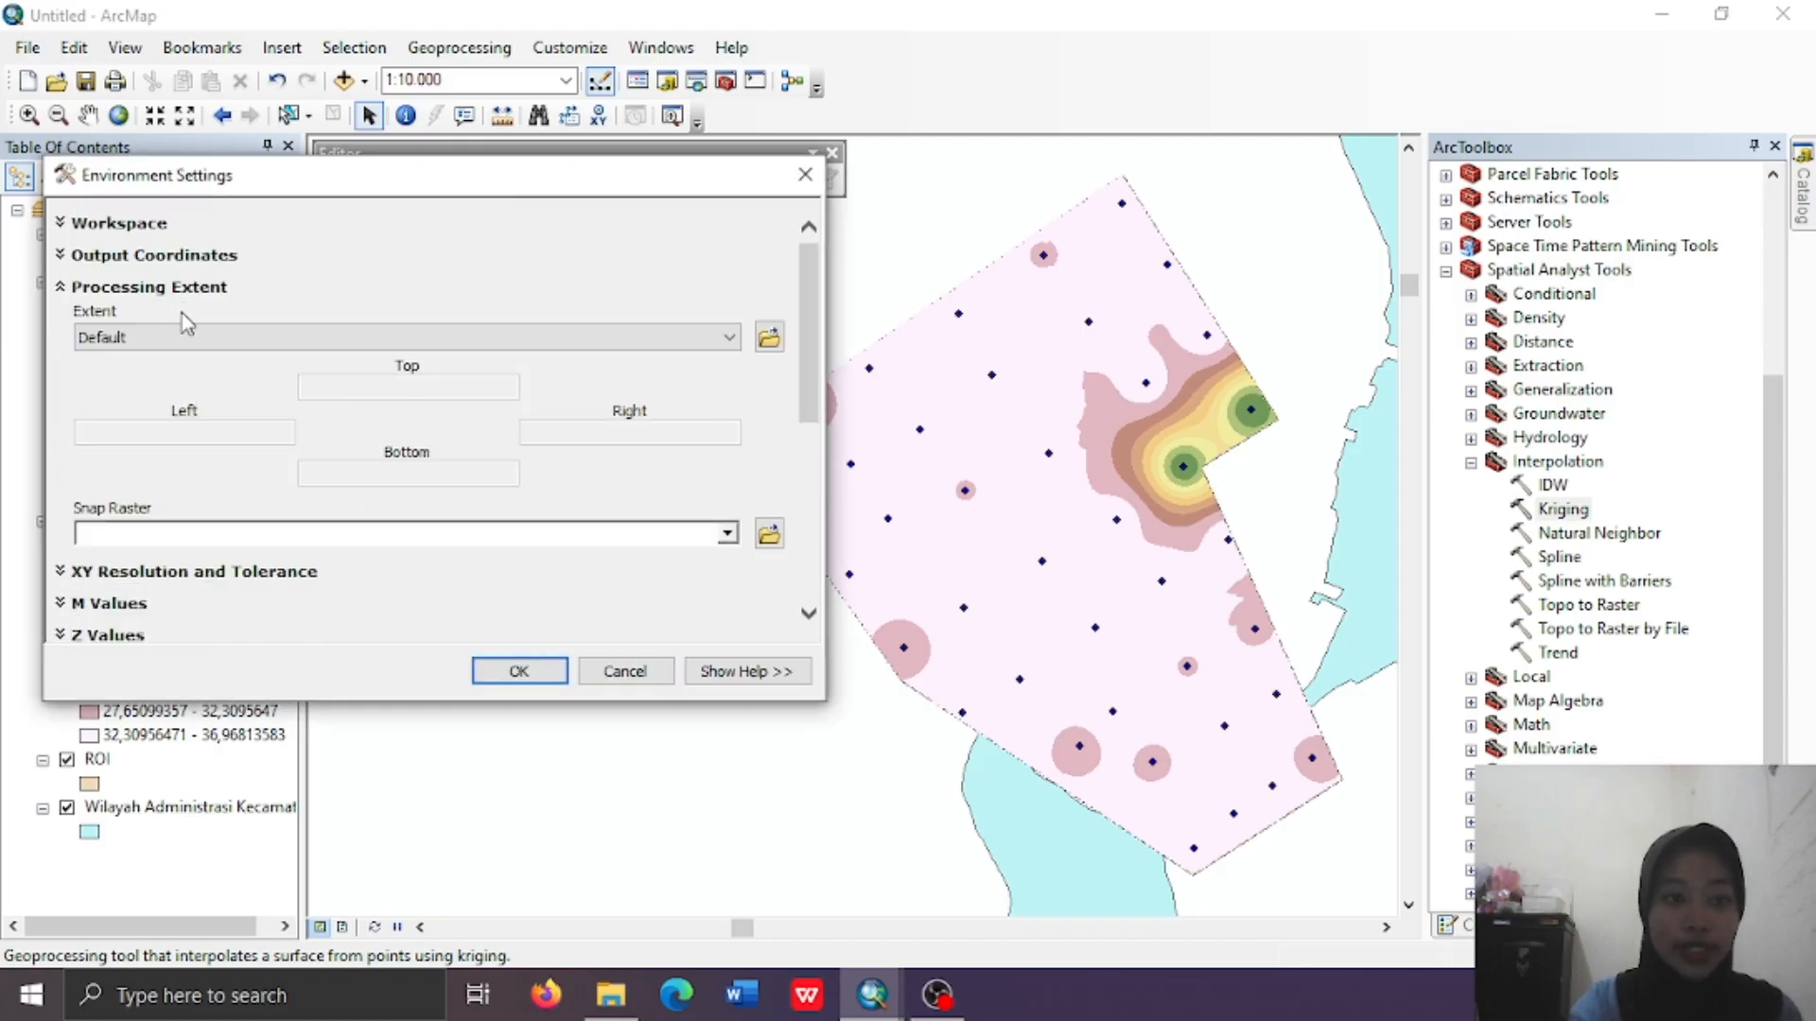
click(734, 341)
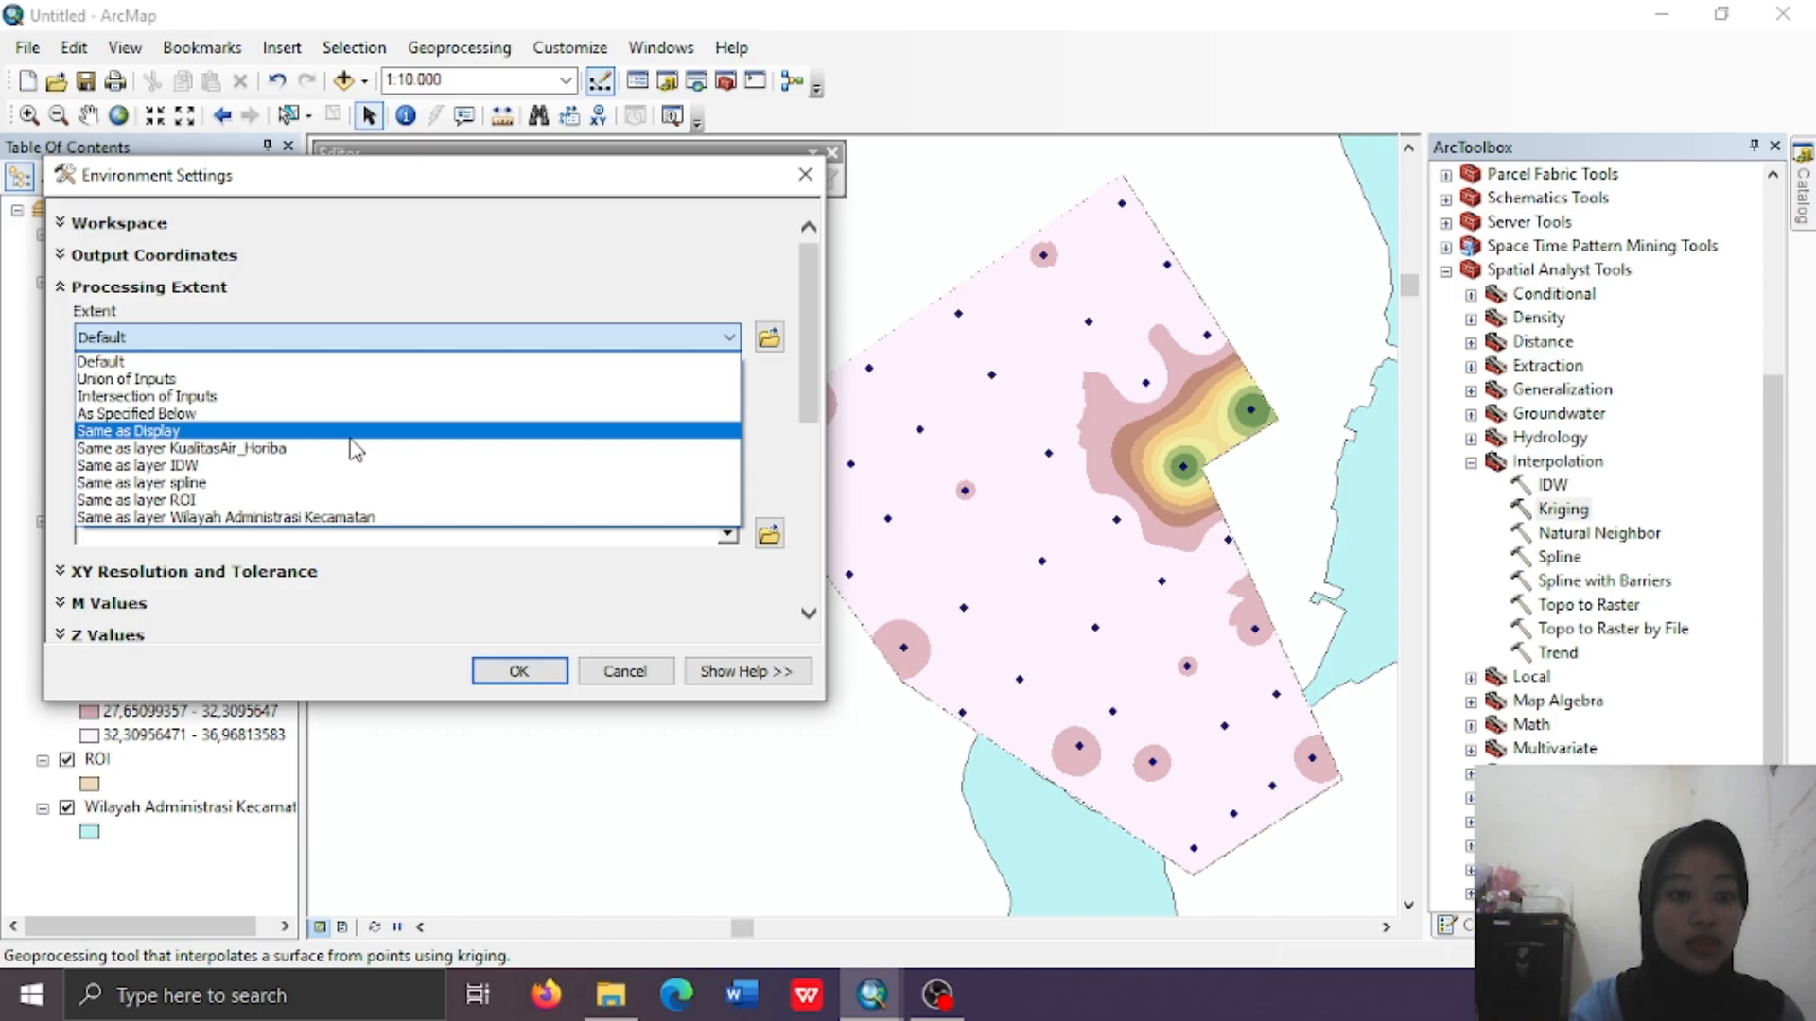
click(219, 502)
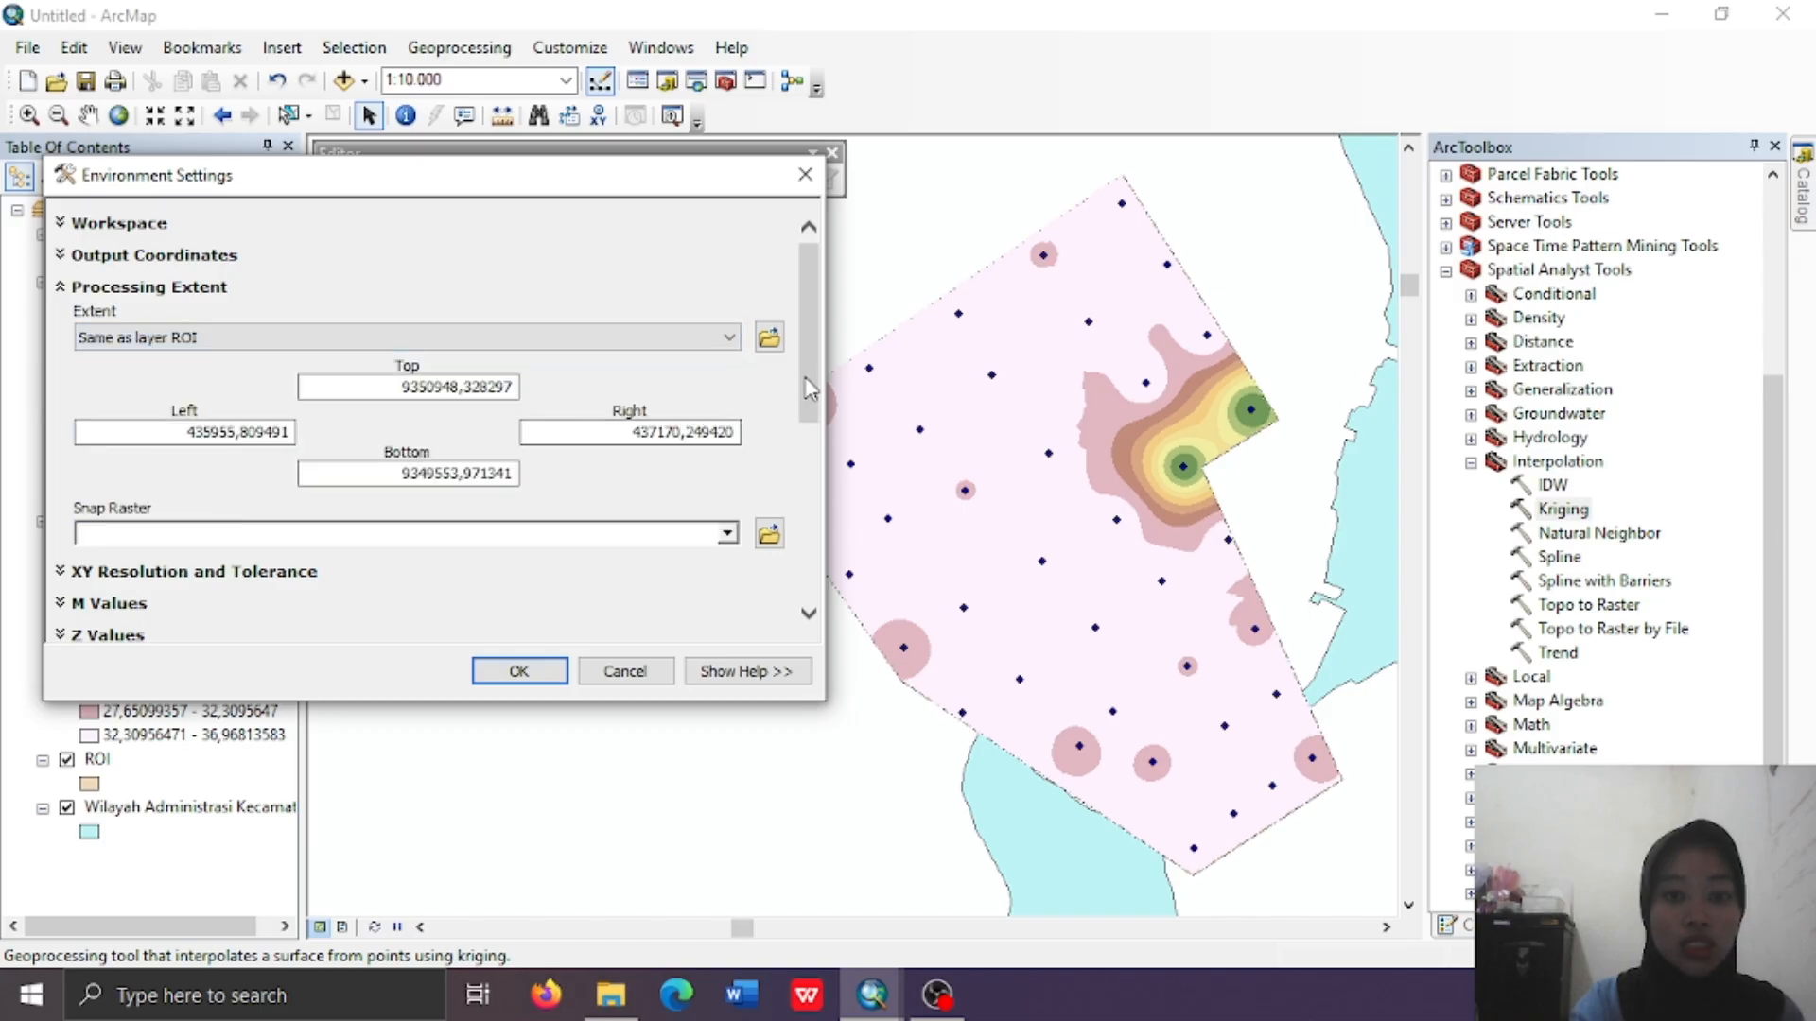
Set ROI as the raster analysis mask in the Kriging environment settings and run the Kriging tool
drag(808, 388, 801, 572)
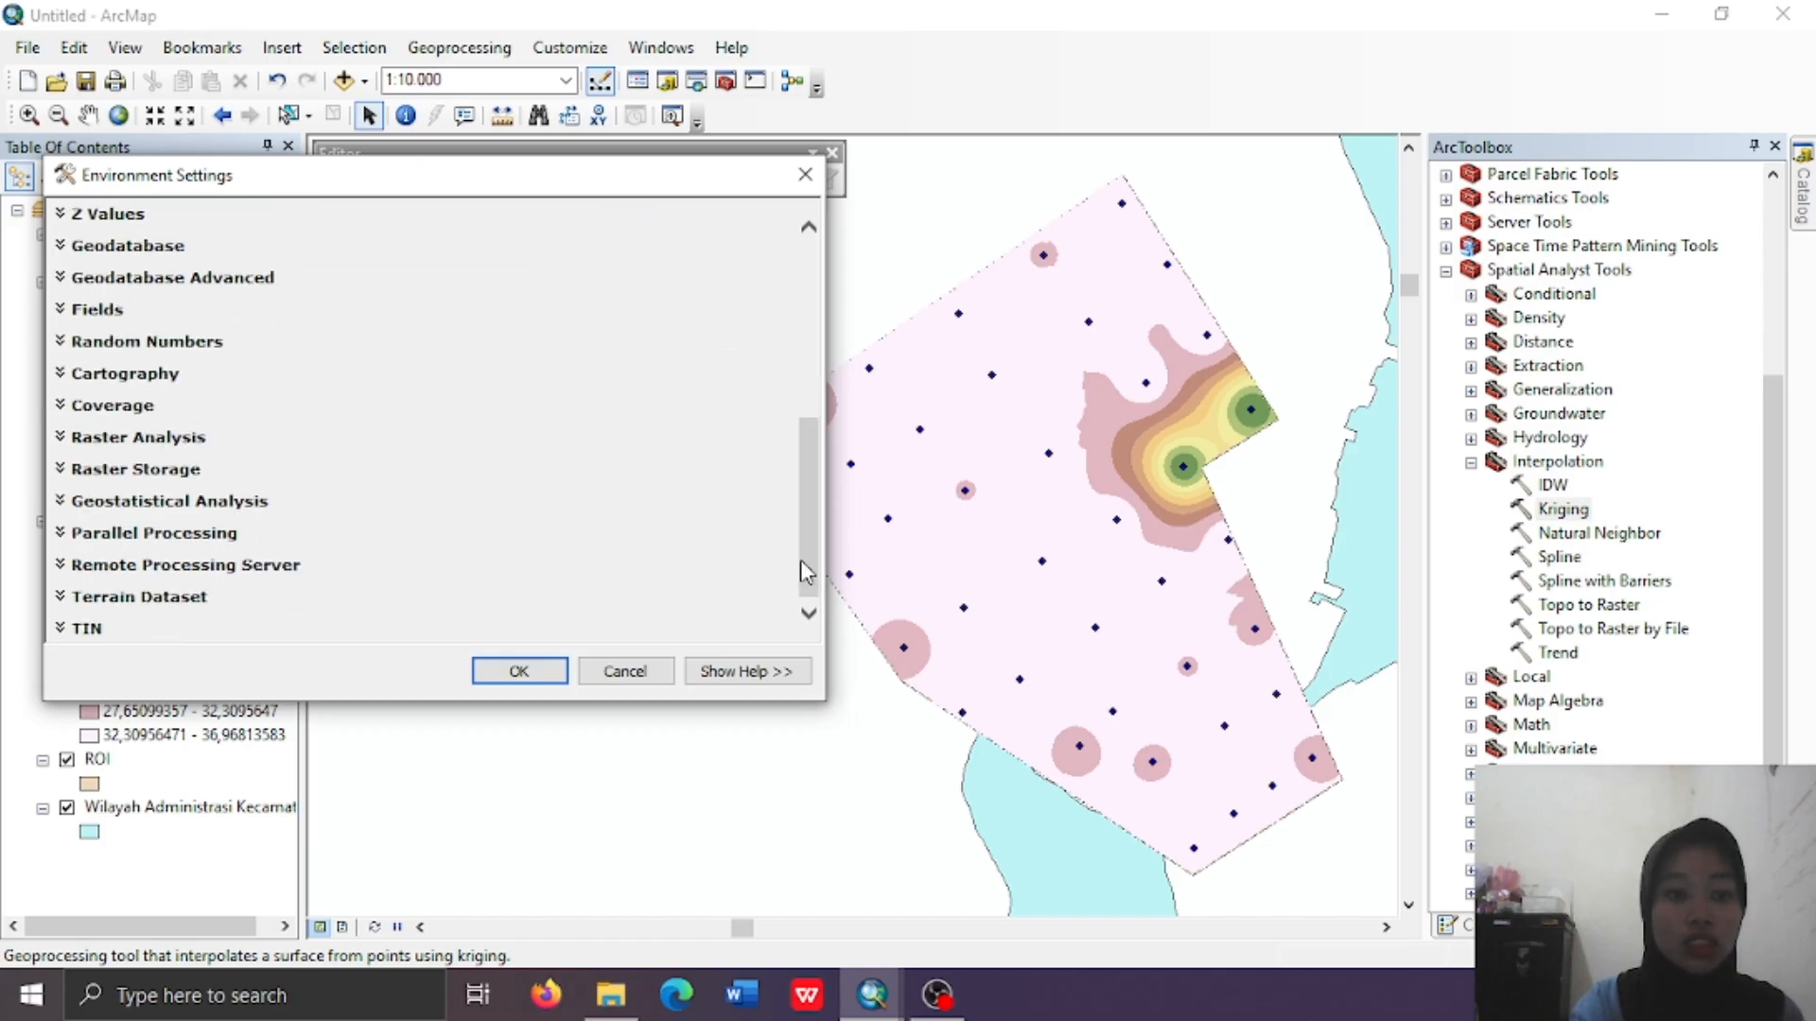
click(166, 439)
click(727, 625)
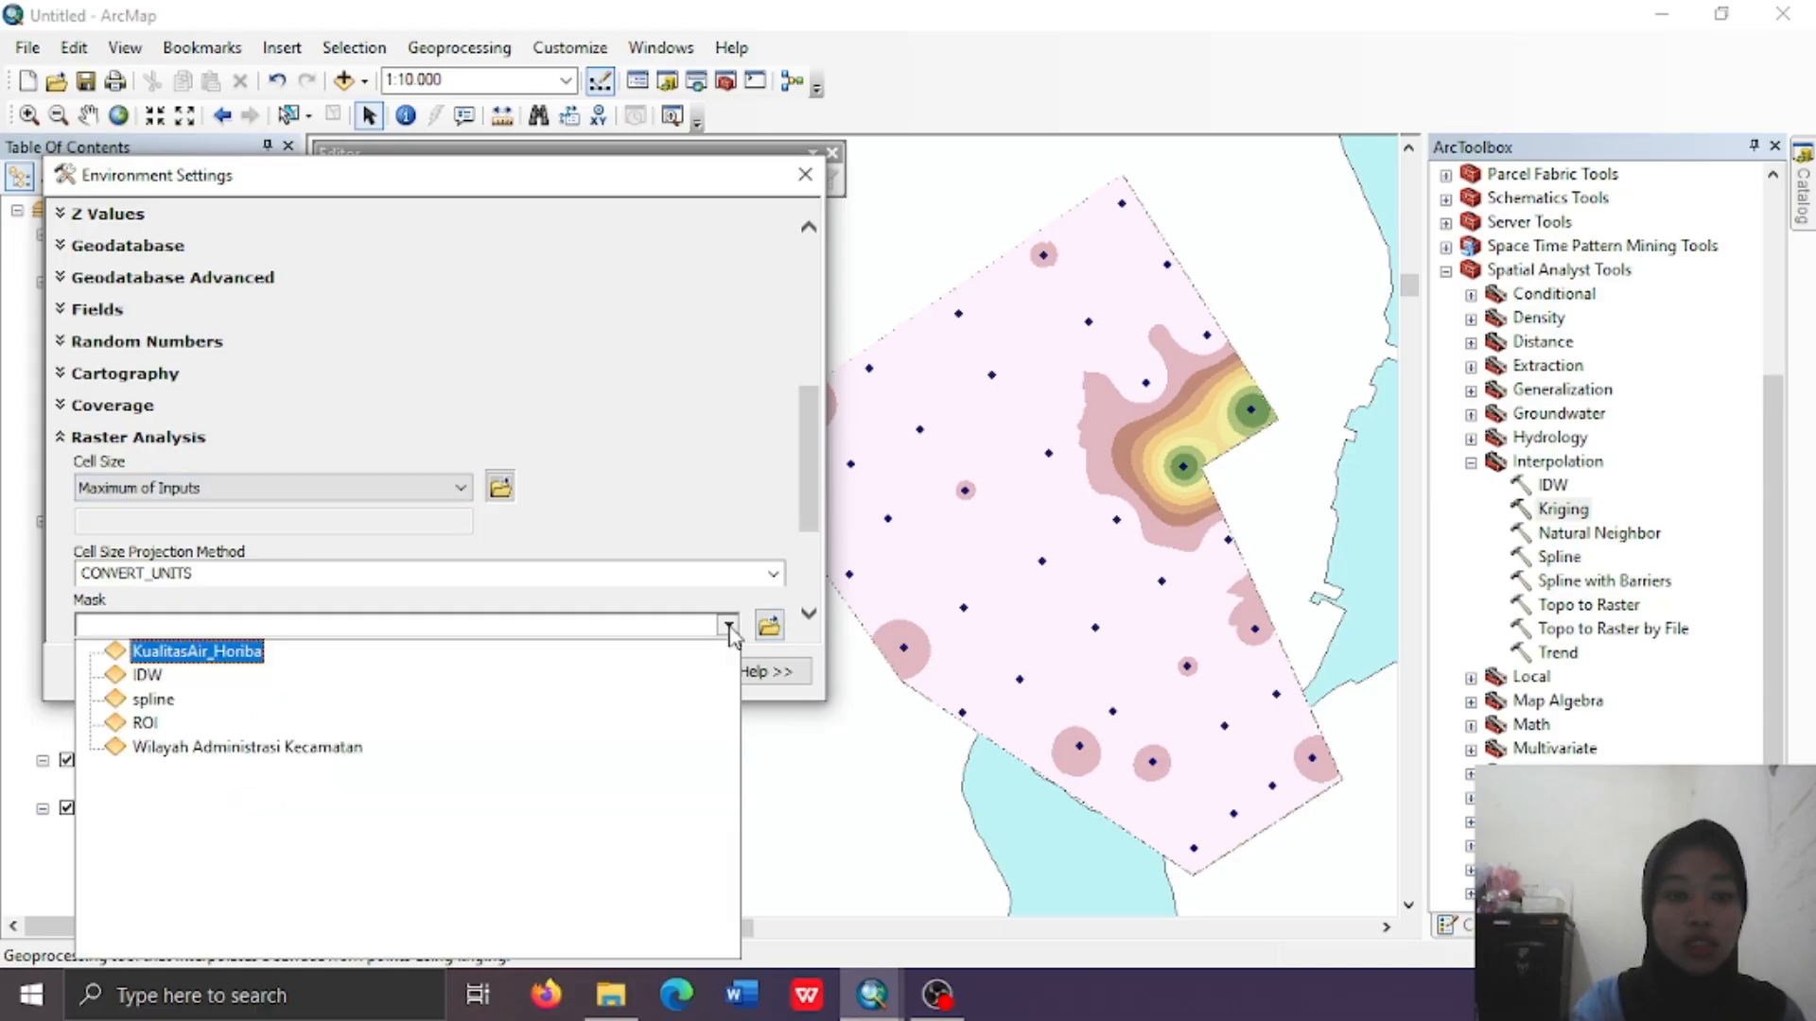
click(147, 723)
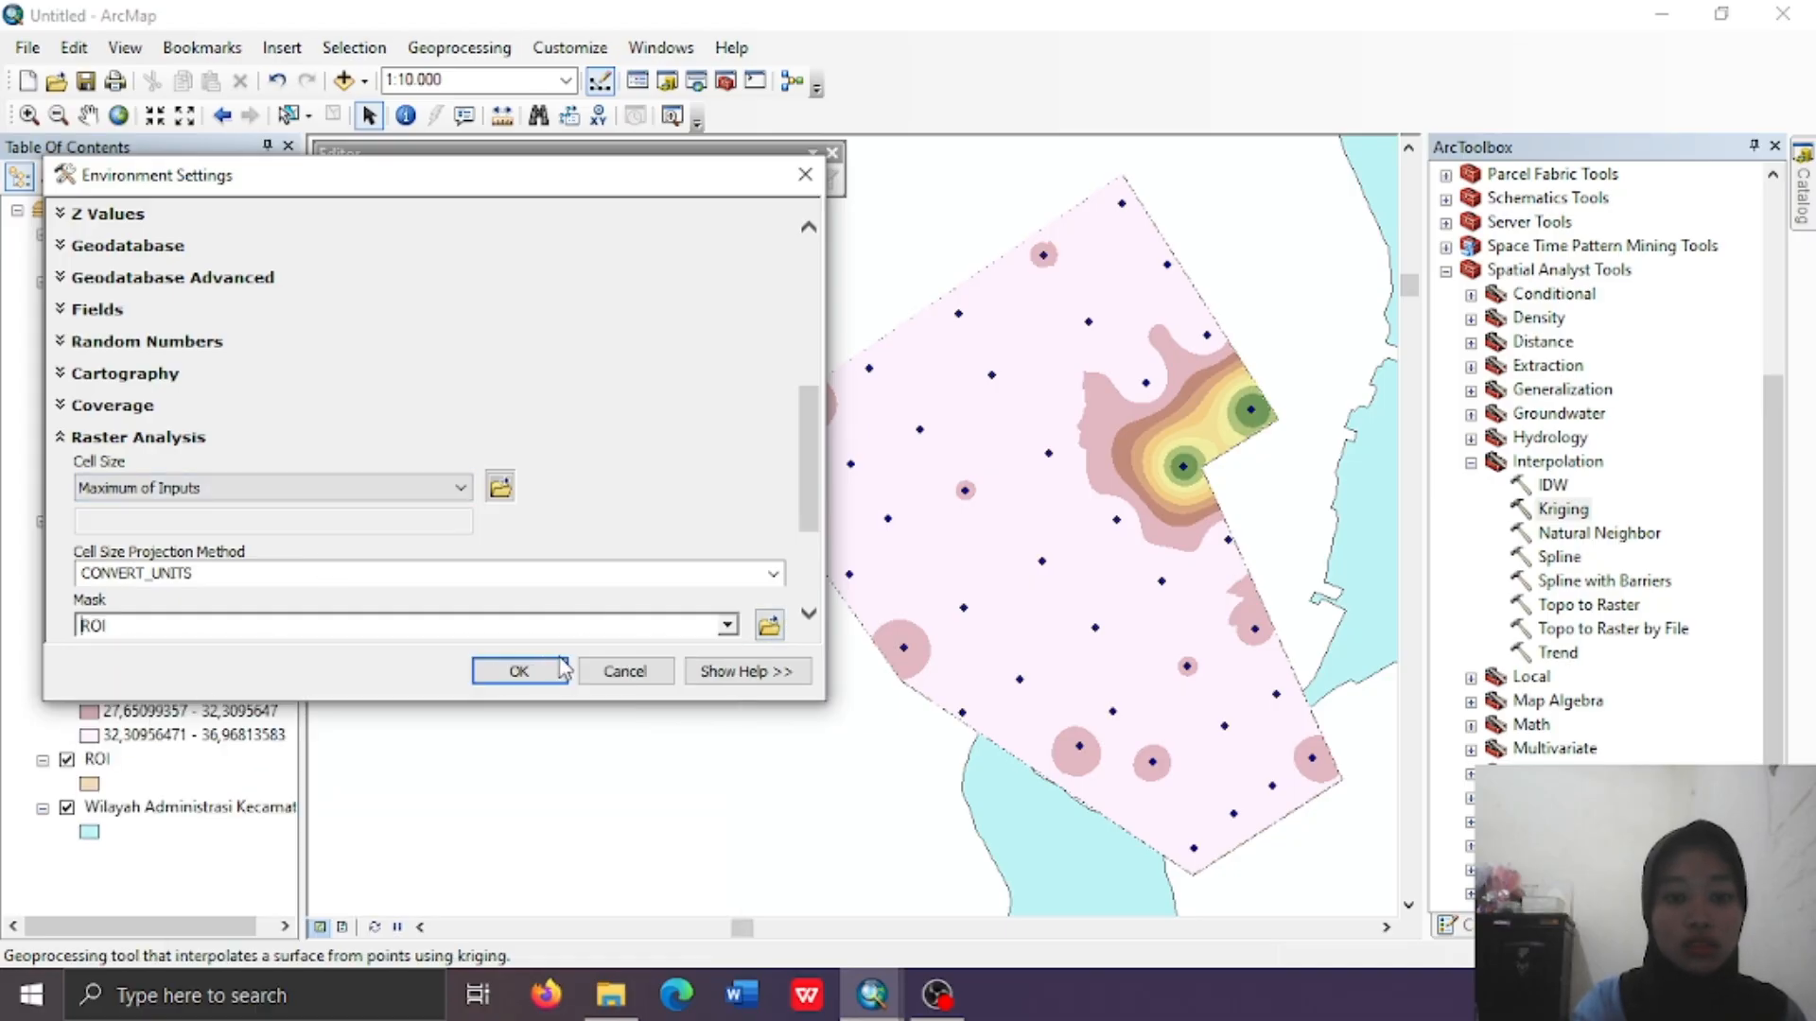
click(553, 674)
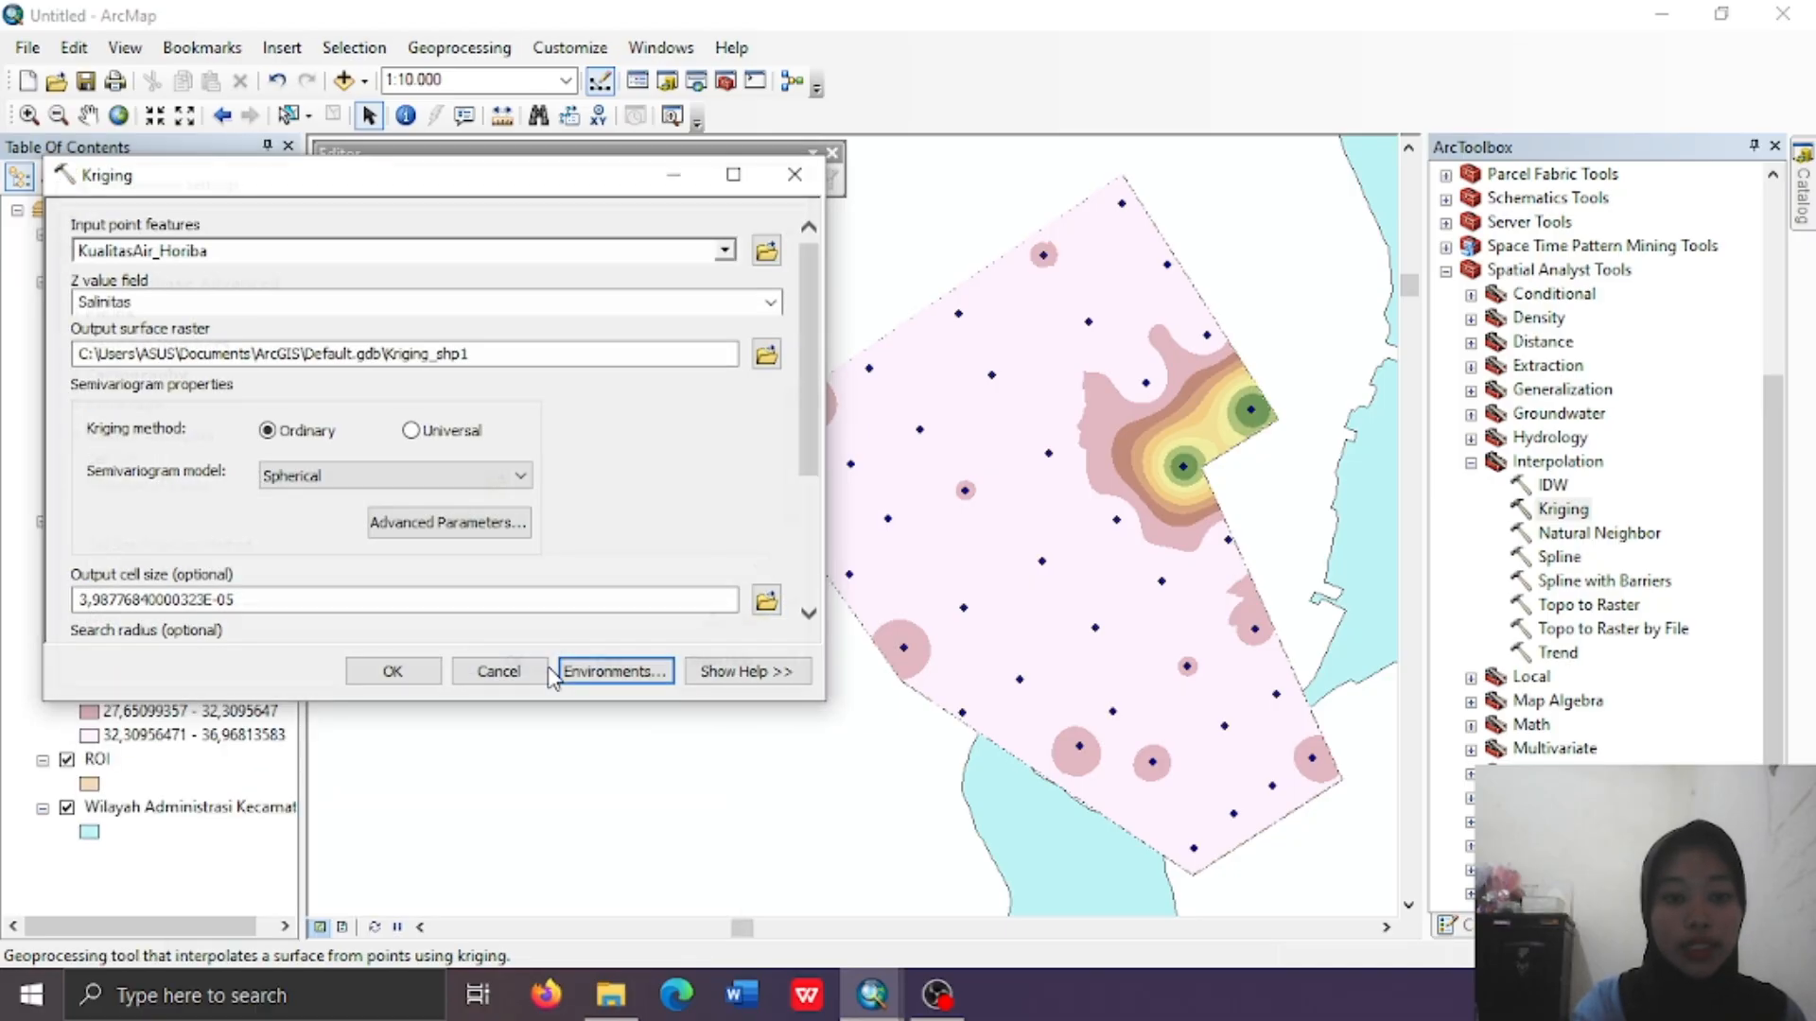
click(407, 675)
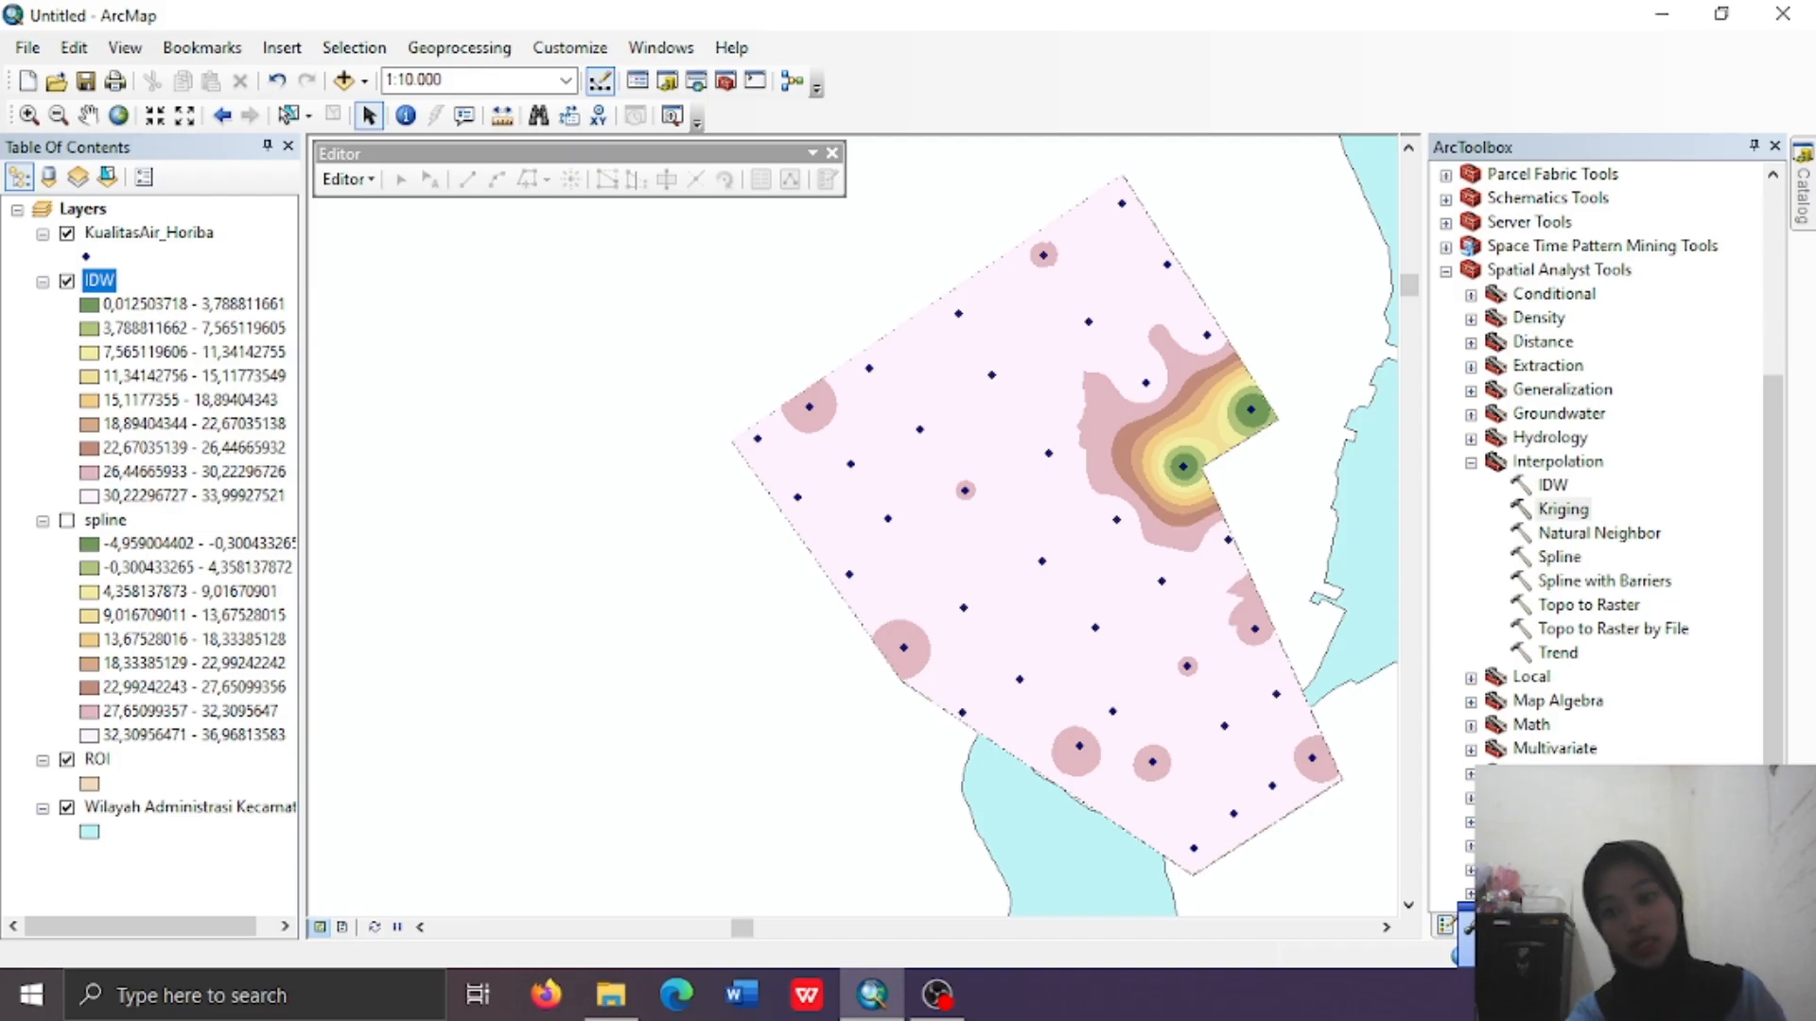
Set up a Natural Neighbor interpolation of KualitasAir_Horiba on the Salinitas field, with output raster natural in the DATA PRAKTIKUM M2 folder
double_click(1651, 546)
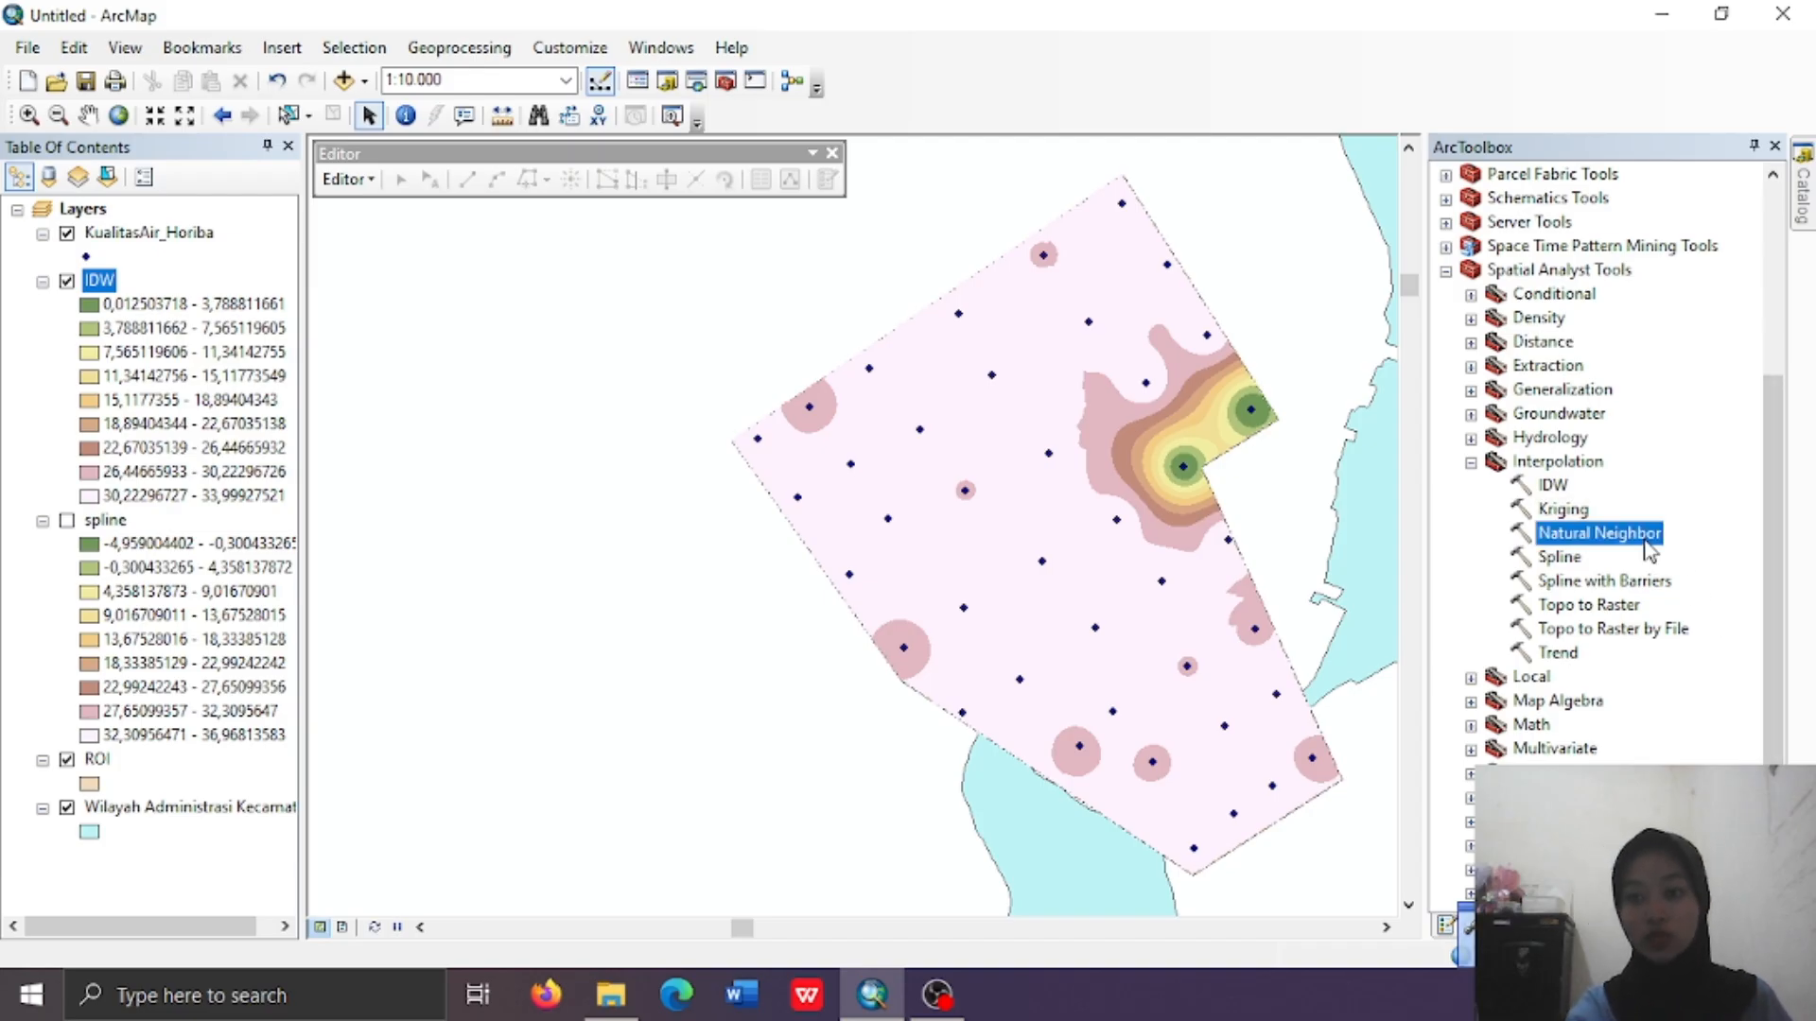
click(723, 249)
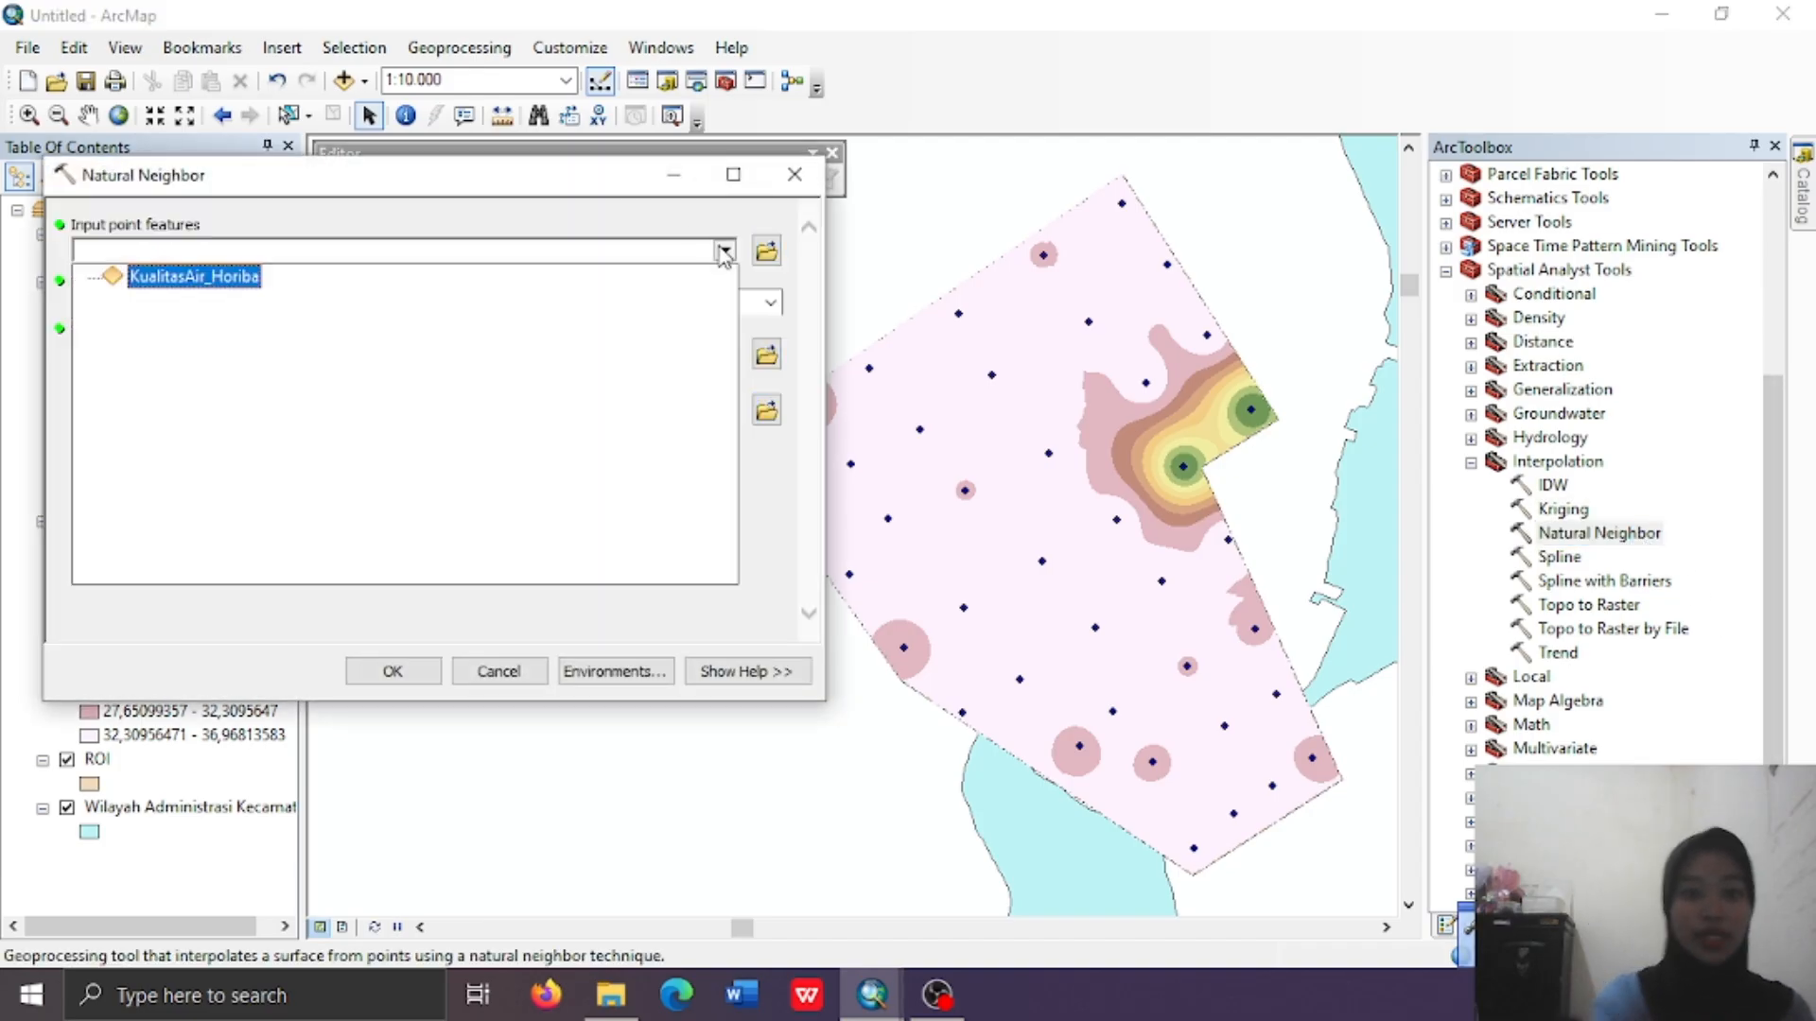
click(183, 275)
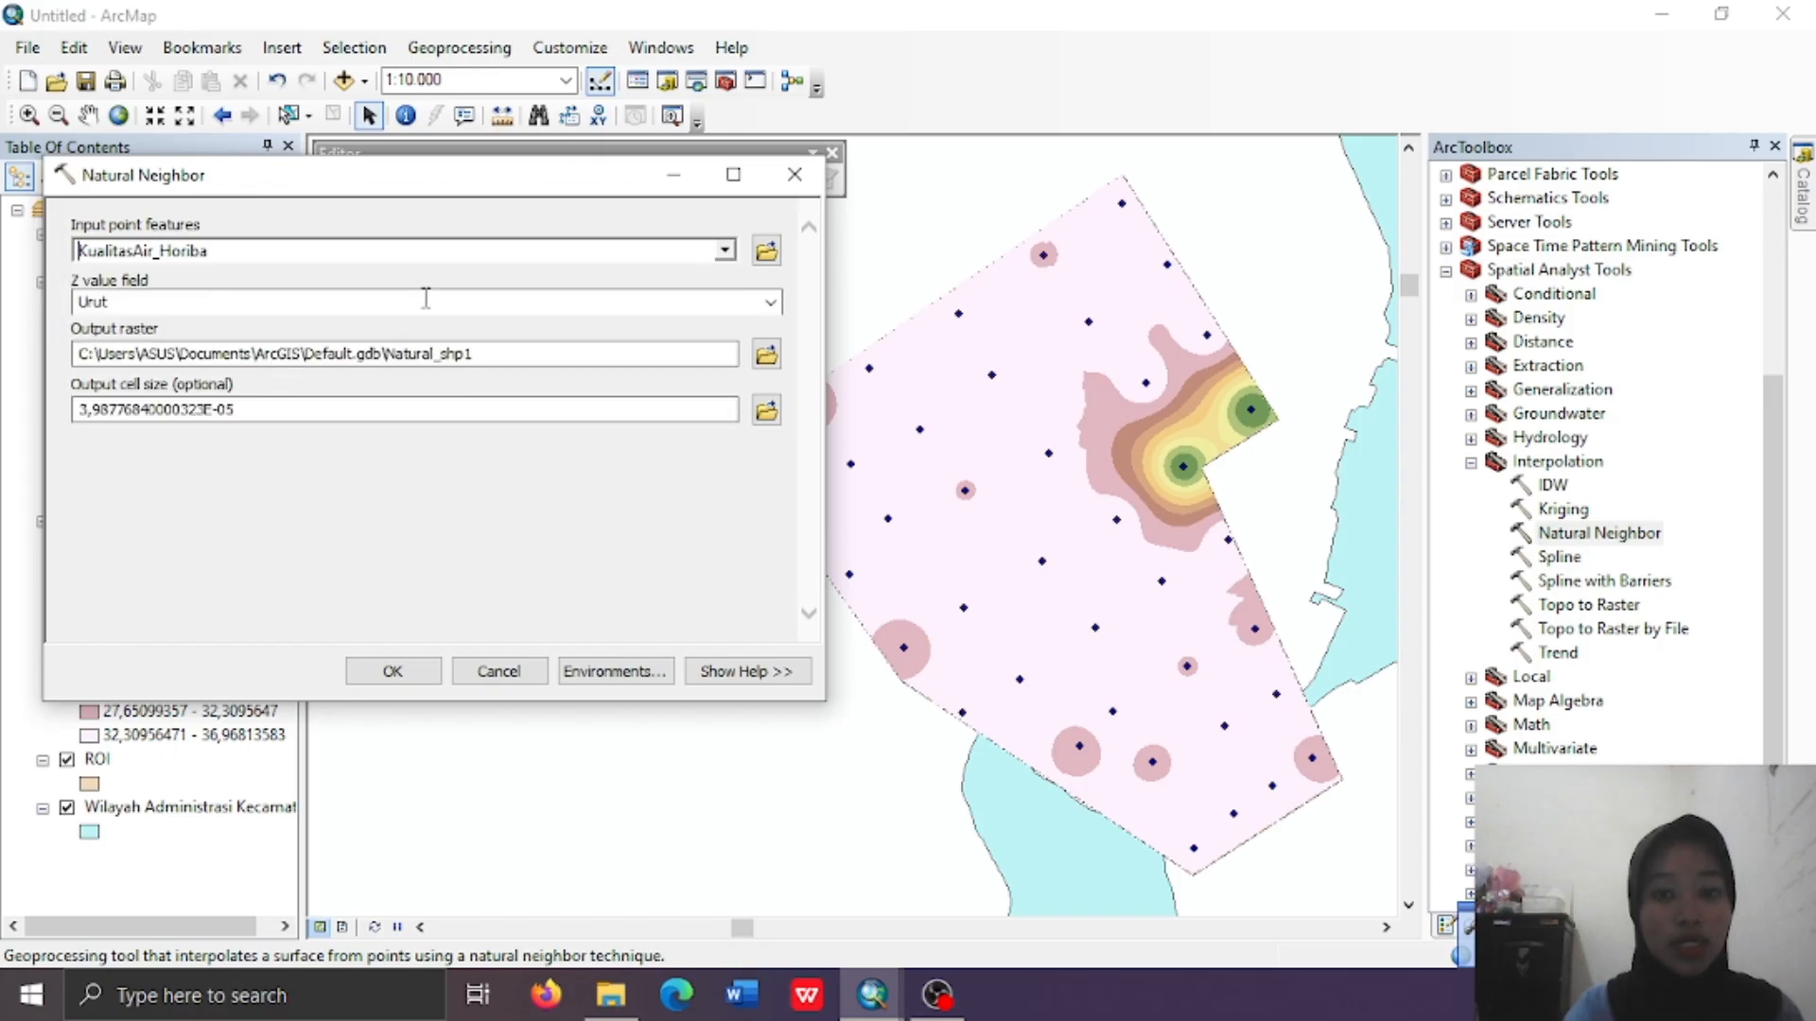
click(771, 303)
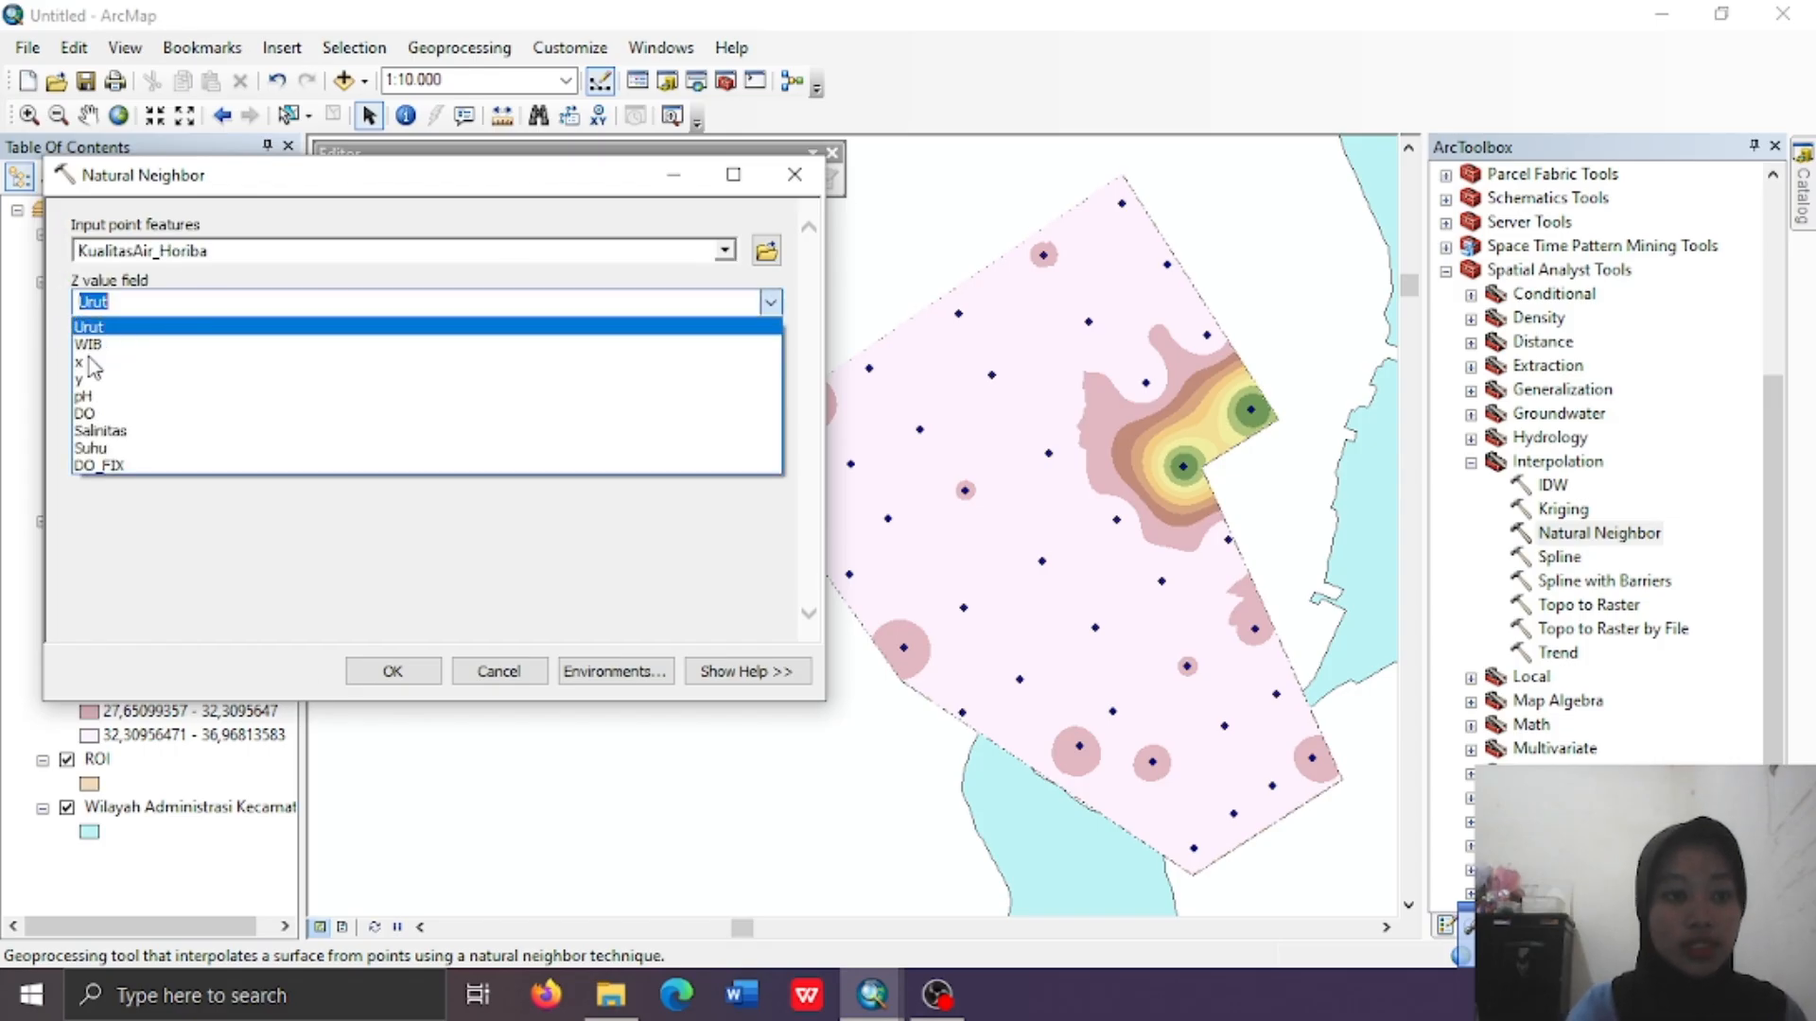
click(89, 430)
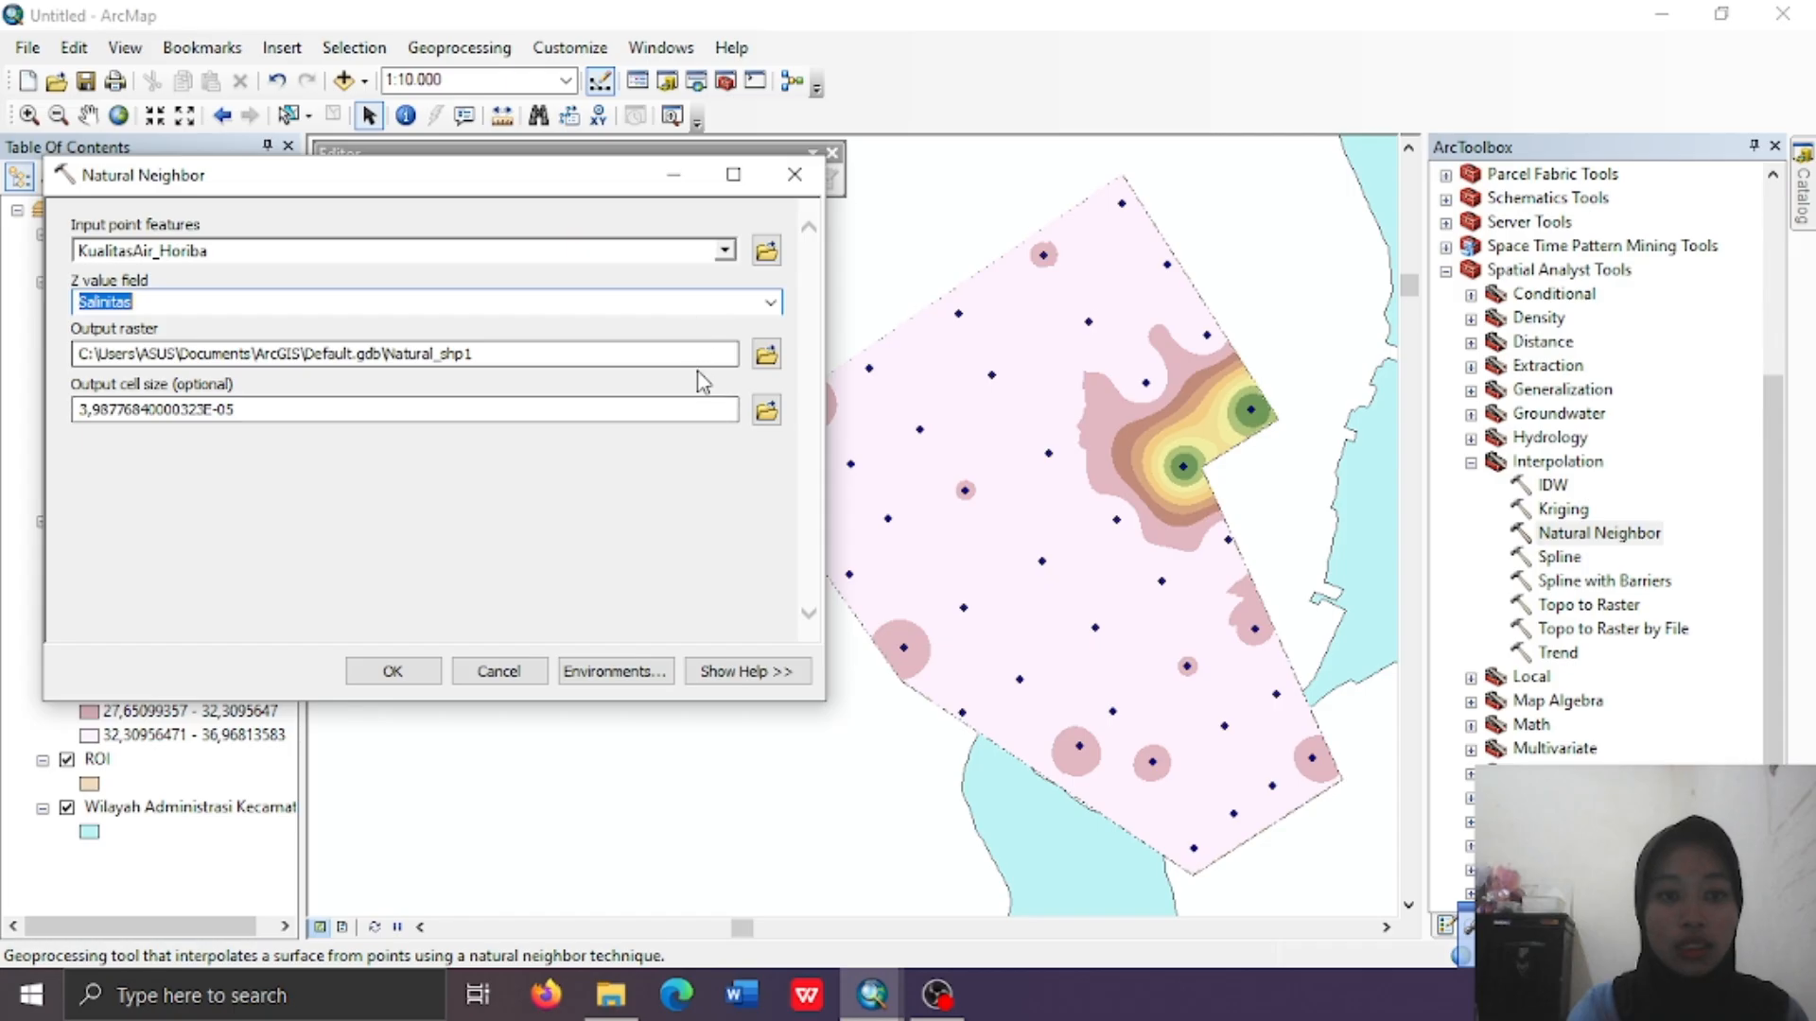
click(766, 355)
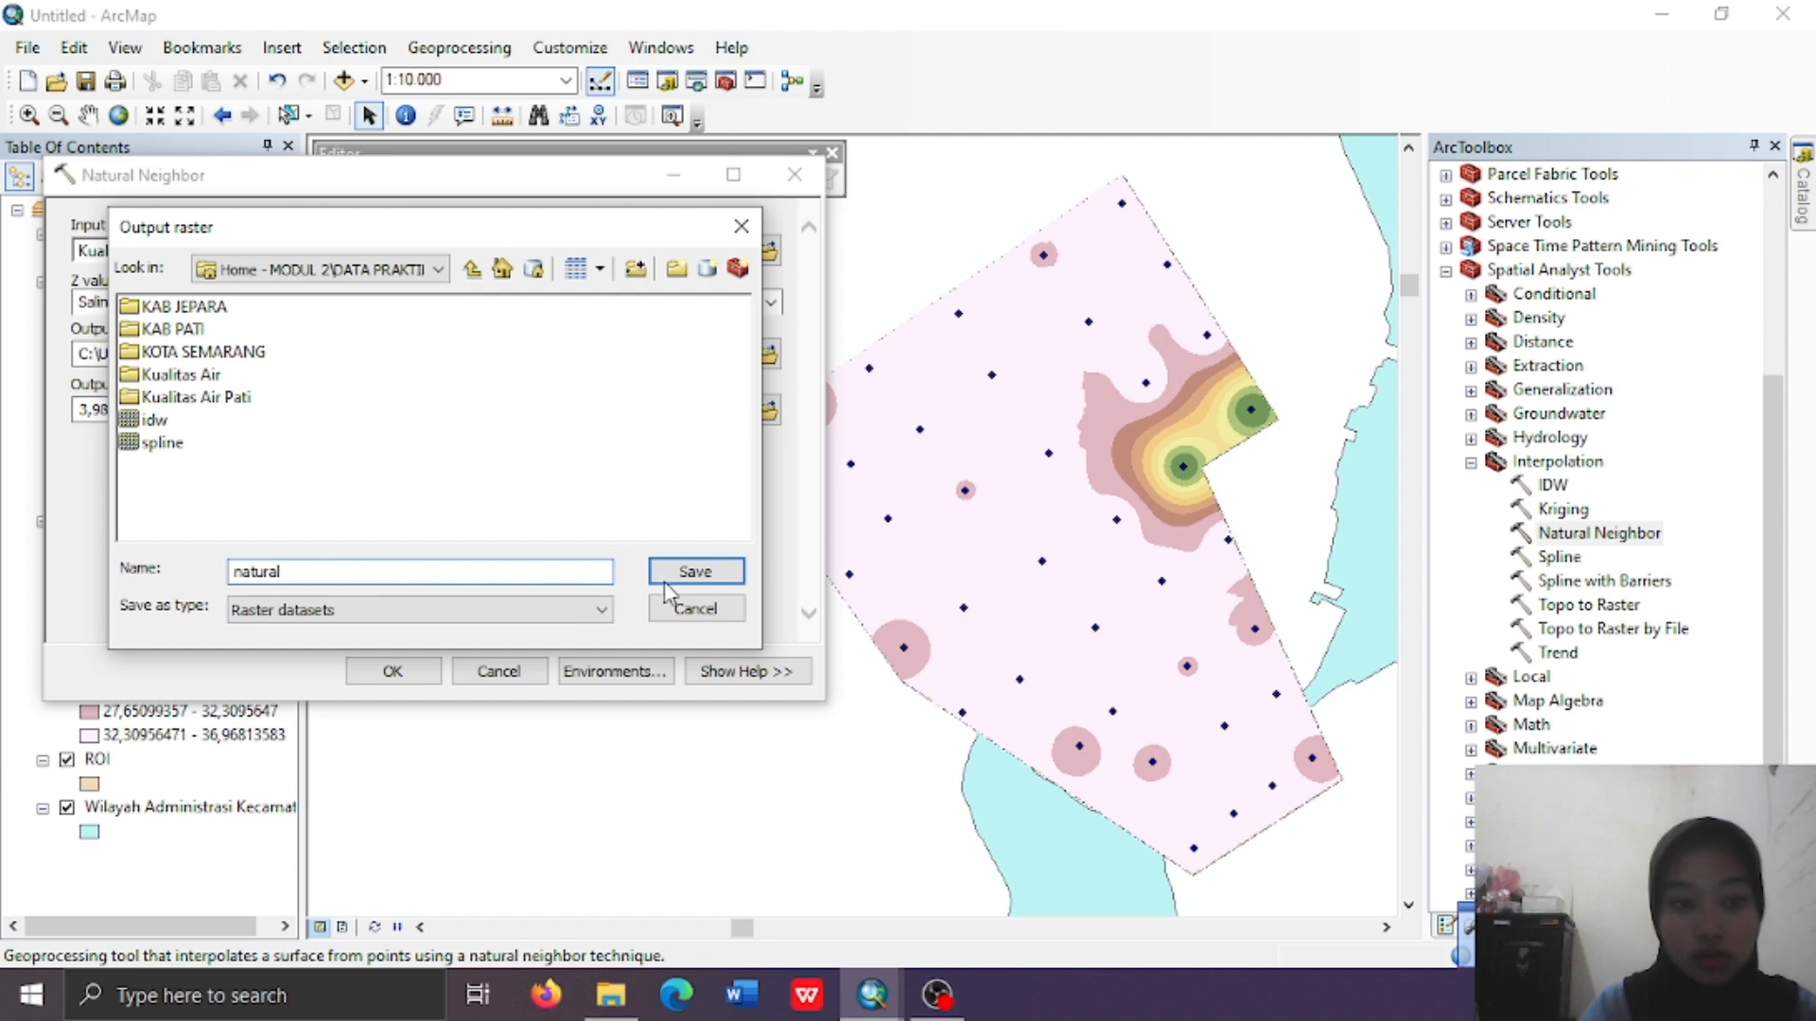
click(690, 573)
Set the processing extent in the Natural Neighbor environment settings to Same as layer ROI
click(624, 671)
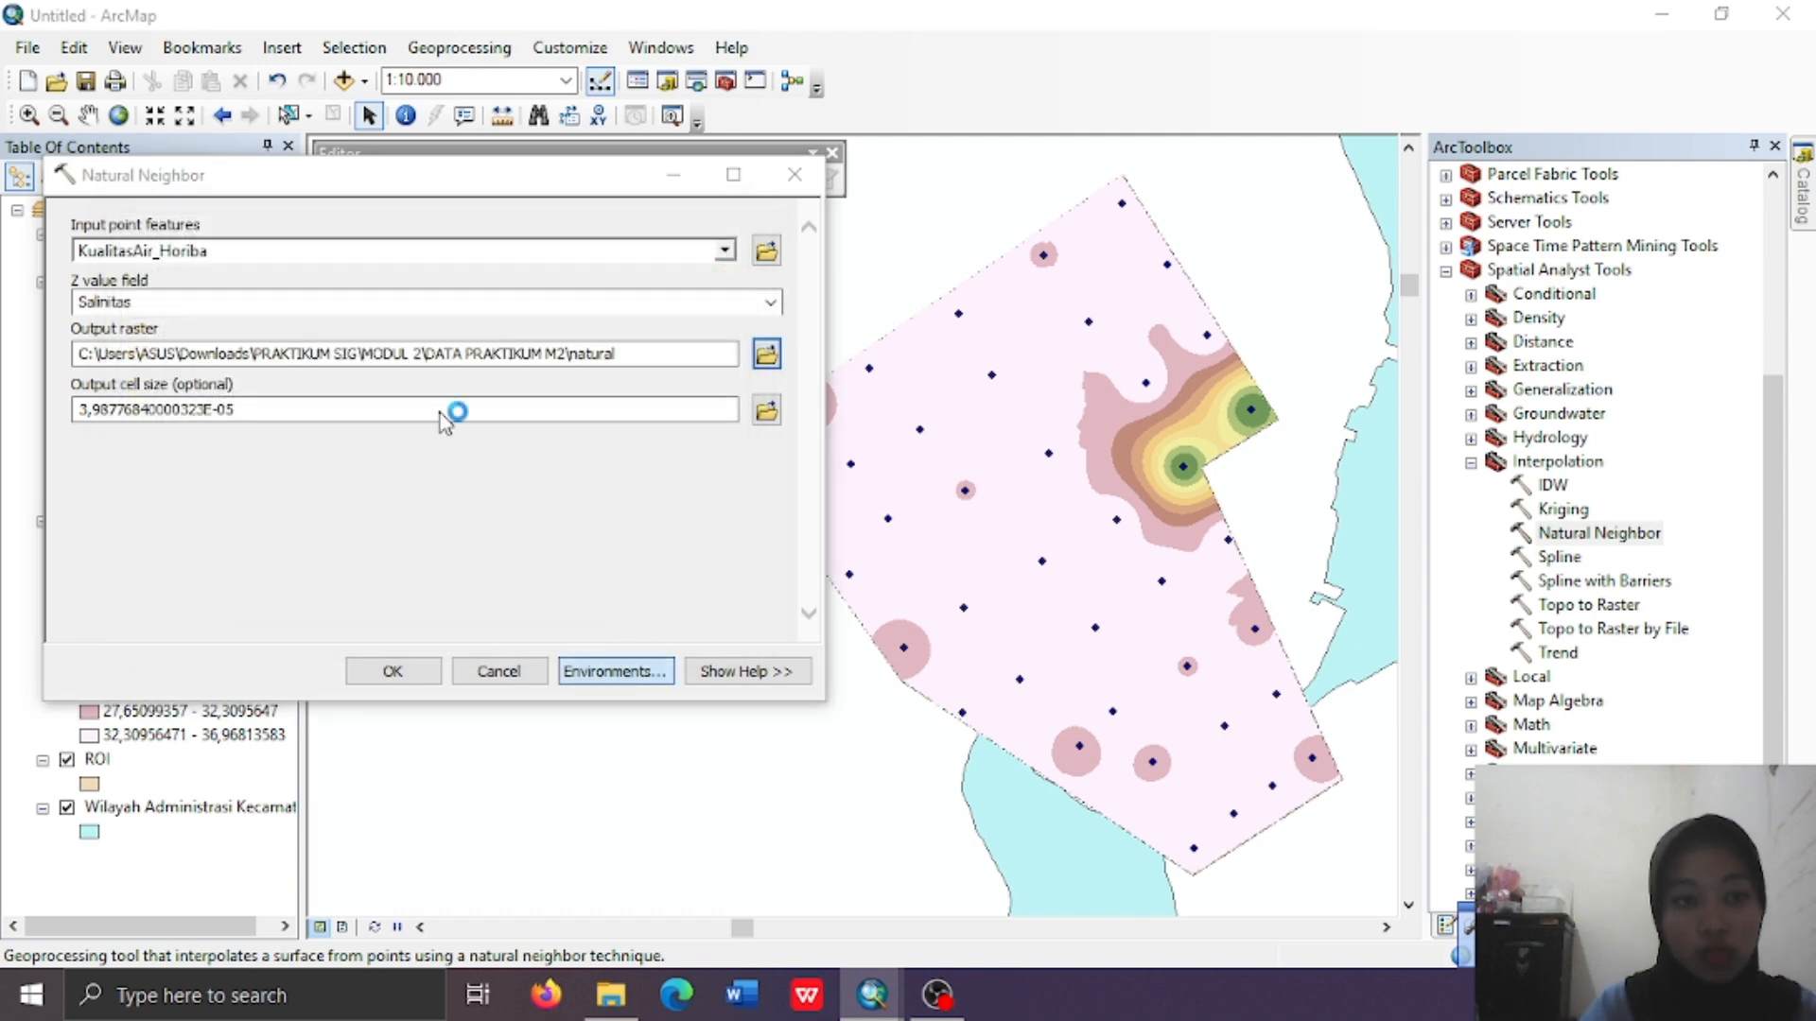
click(187, 288)
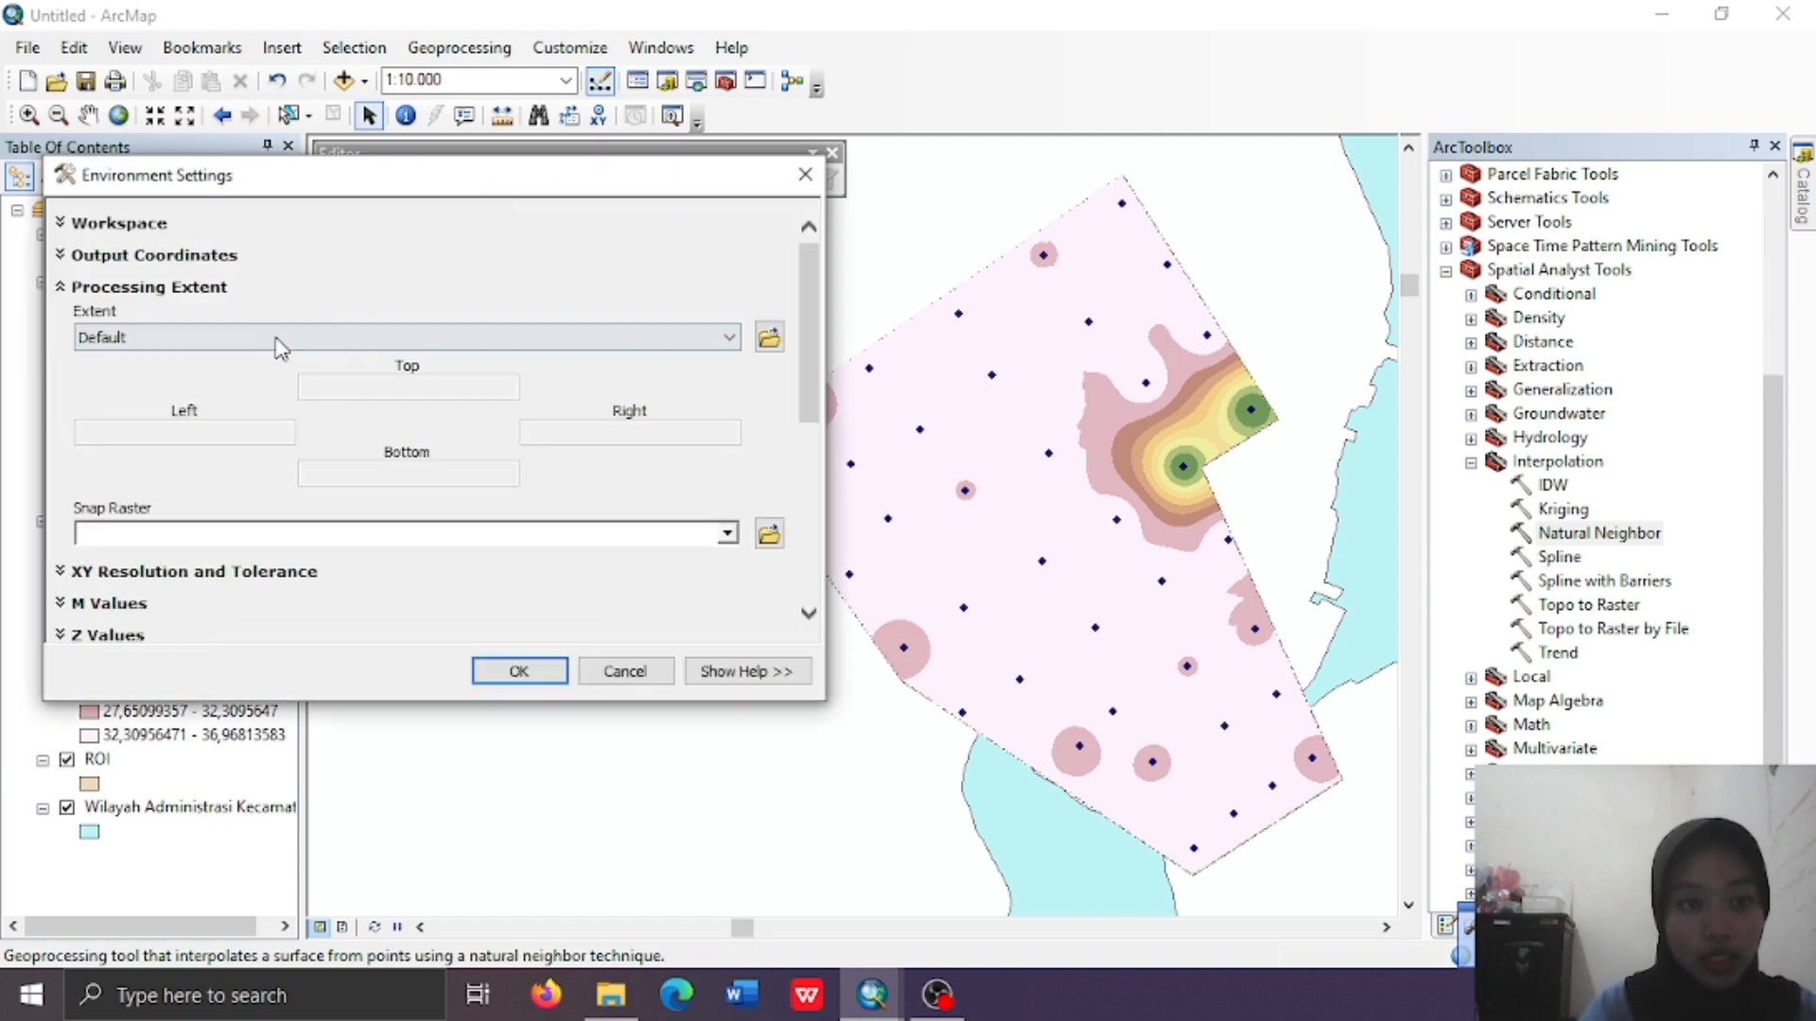
click(276, 337)
click(190, 500)
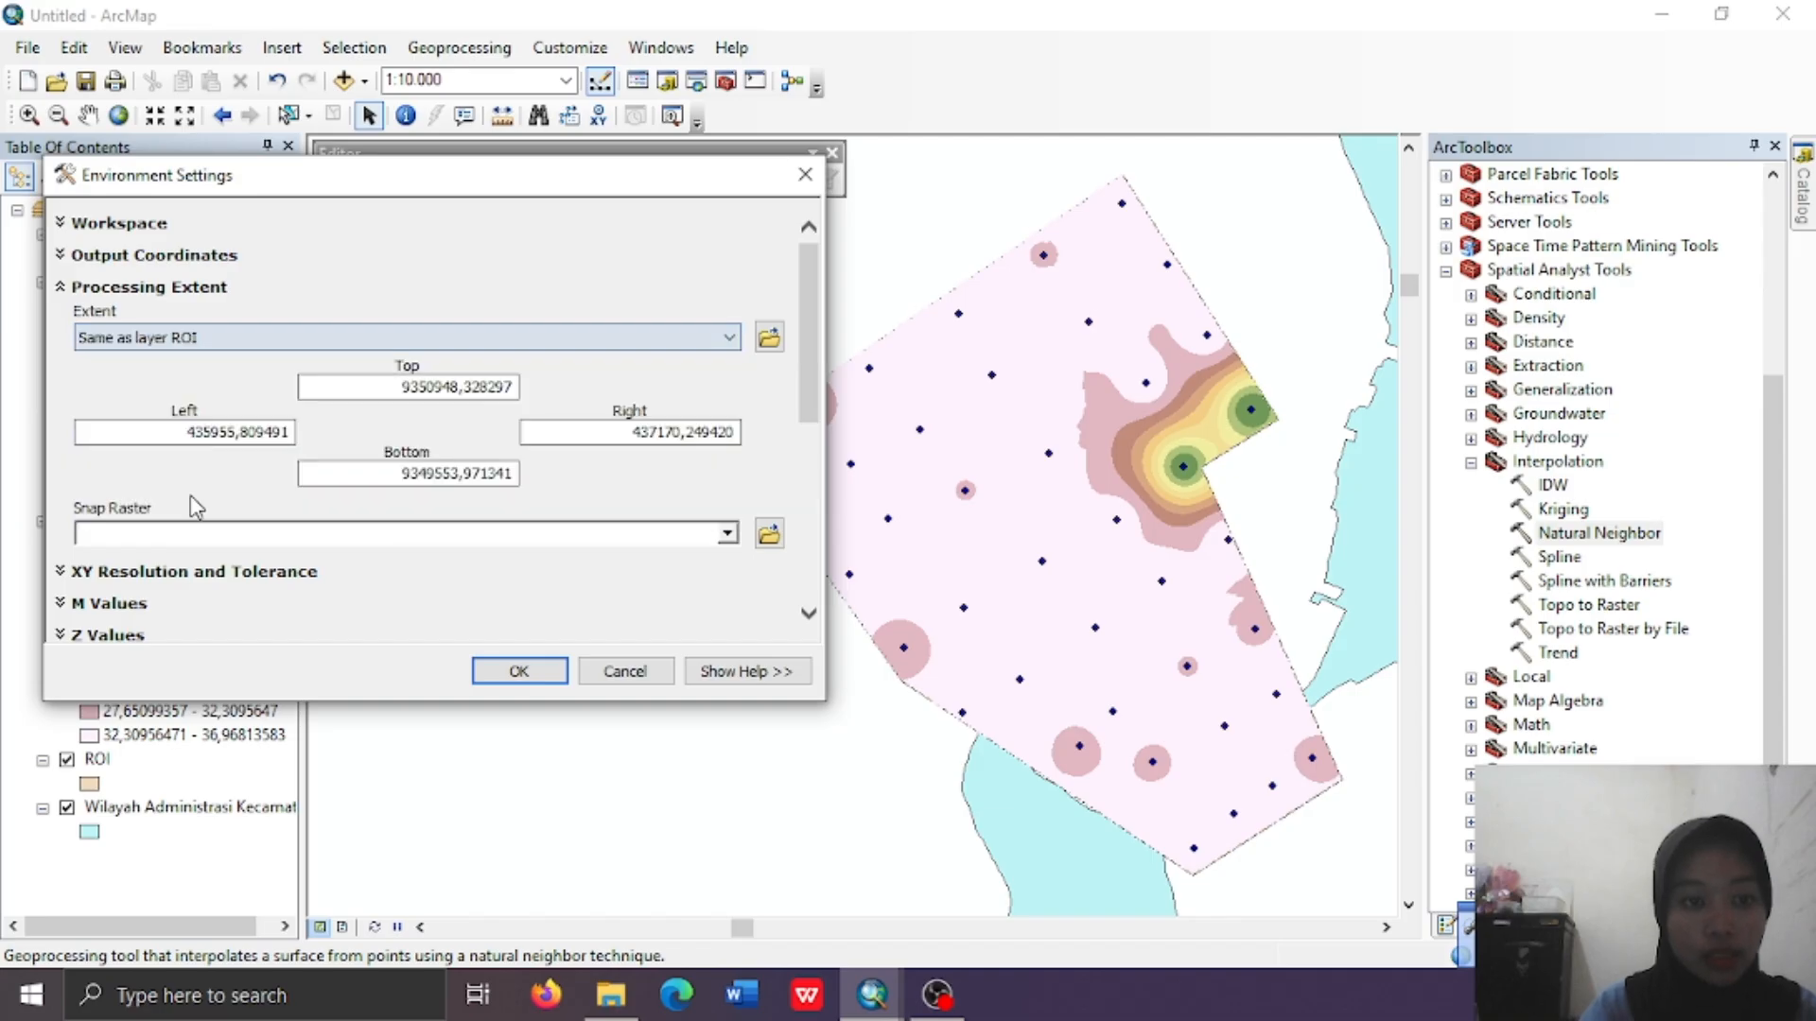
Set ROI as the raster analysis mask in the Natural Neighbor environment settings and run the tool
drag(808, 409, 790, 562)
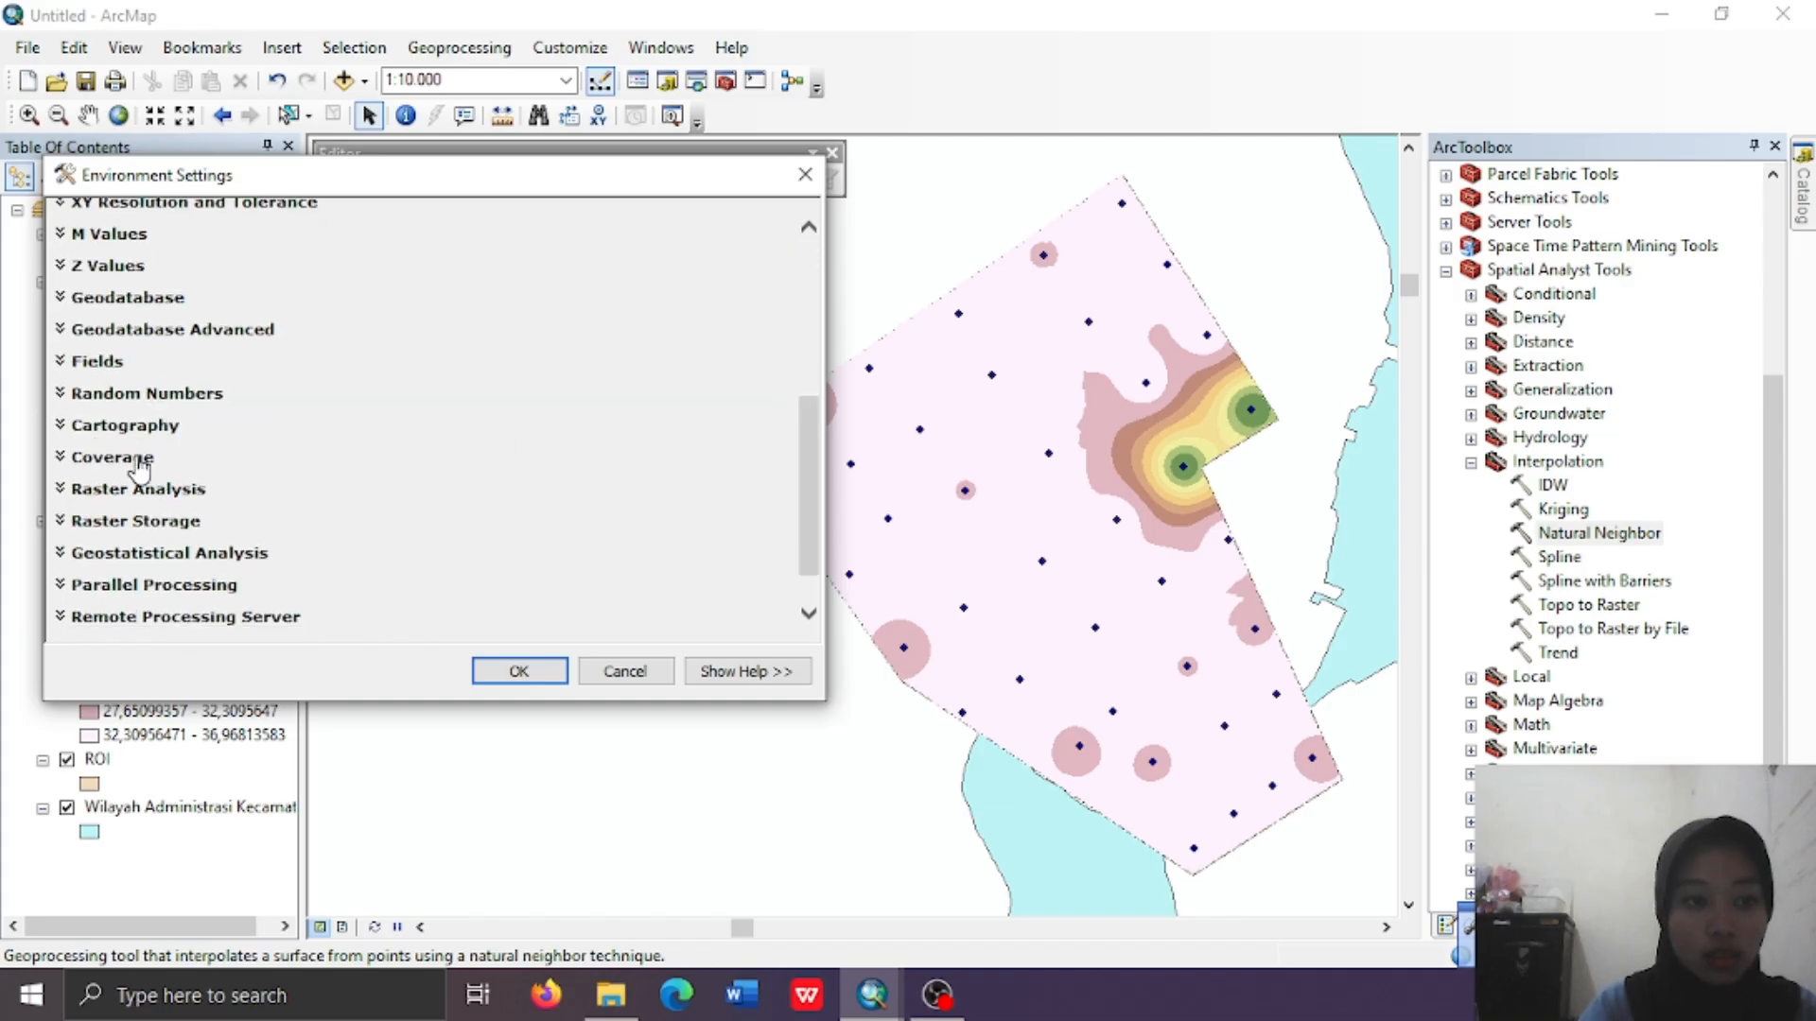
click(134, 488)
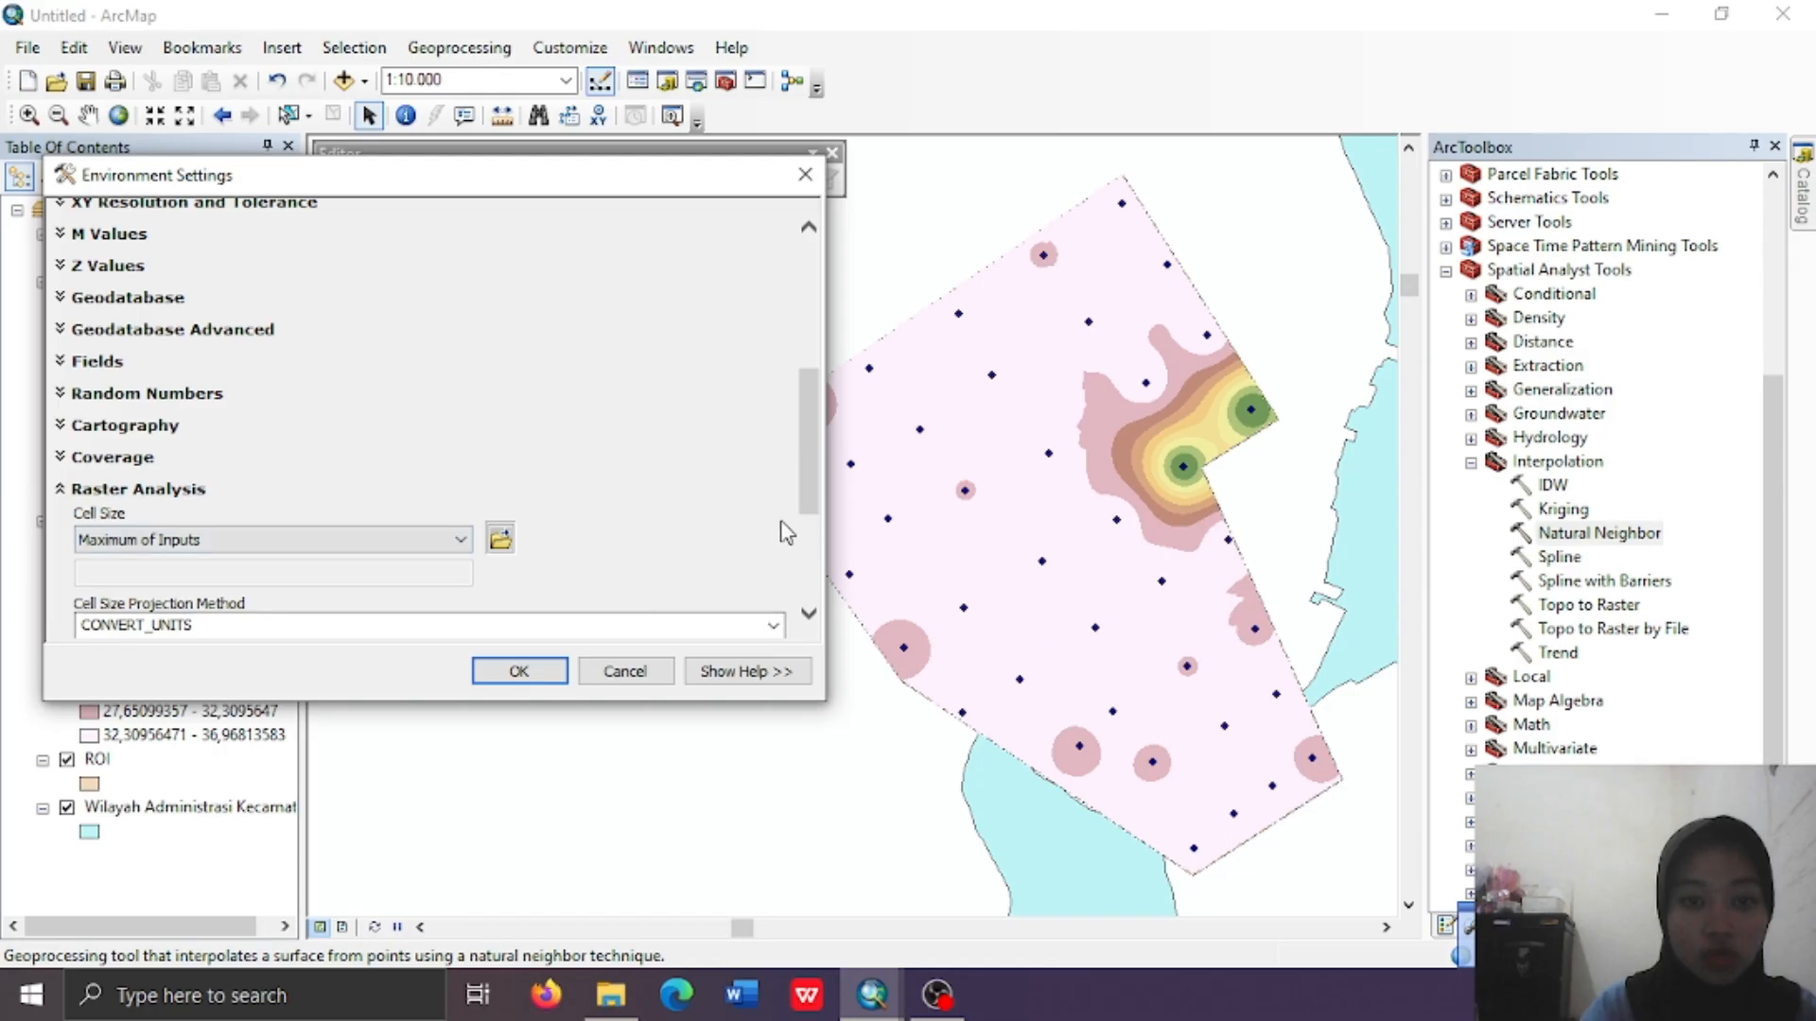
drag(802, 529, 802, 615)
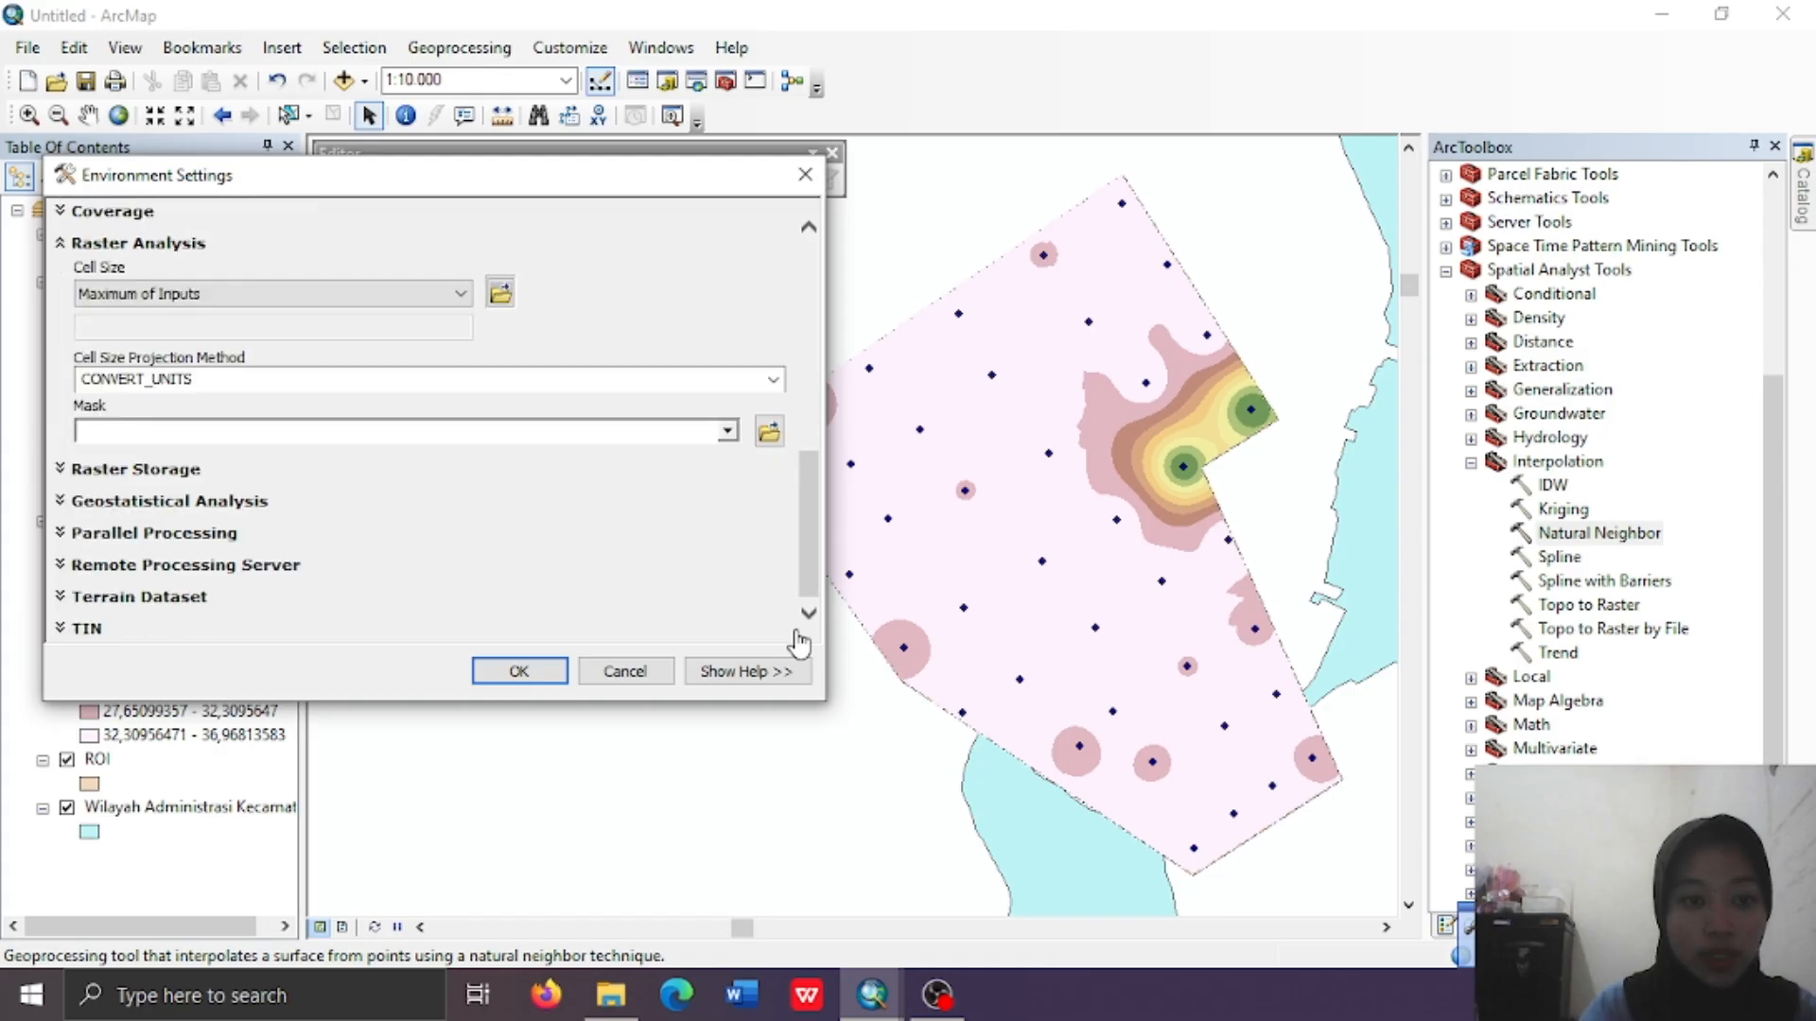
click(727, 432)
click(150, 530)
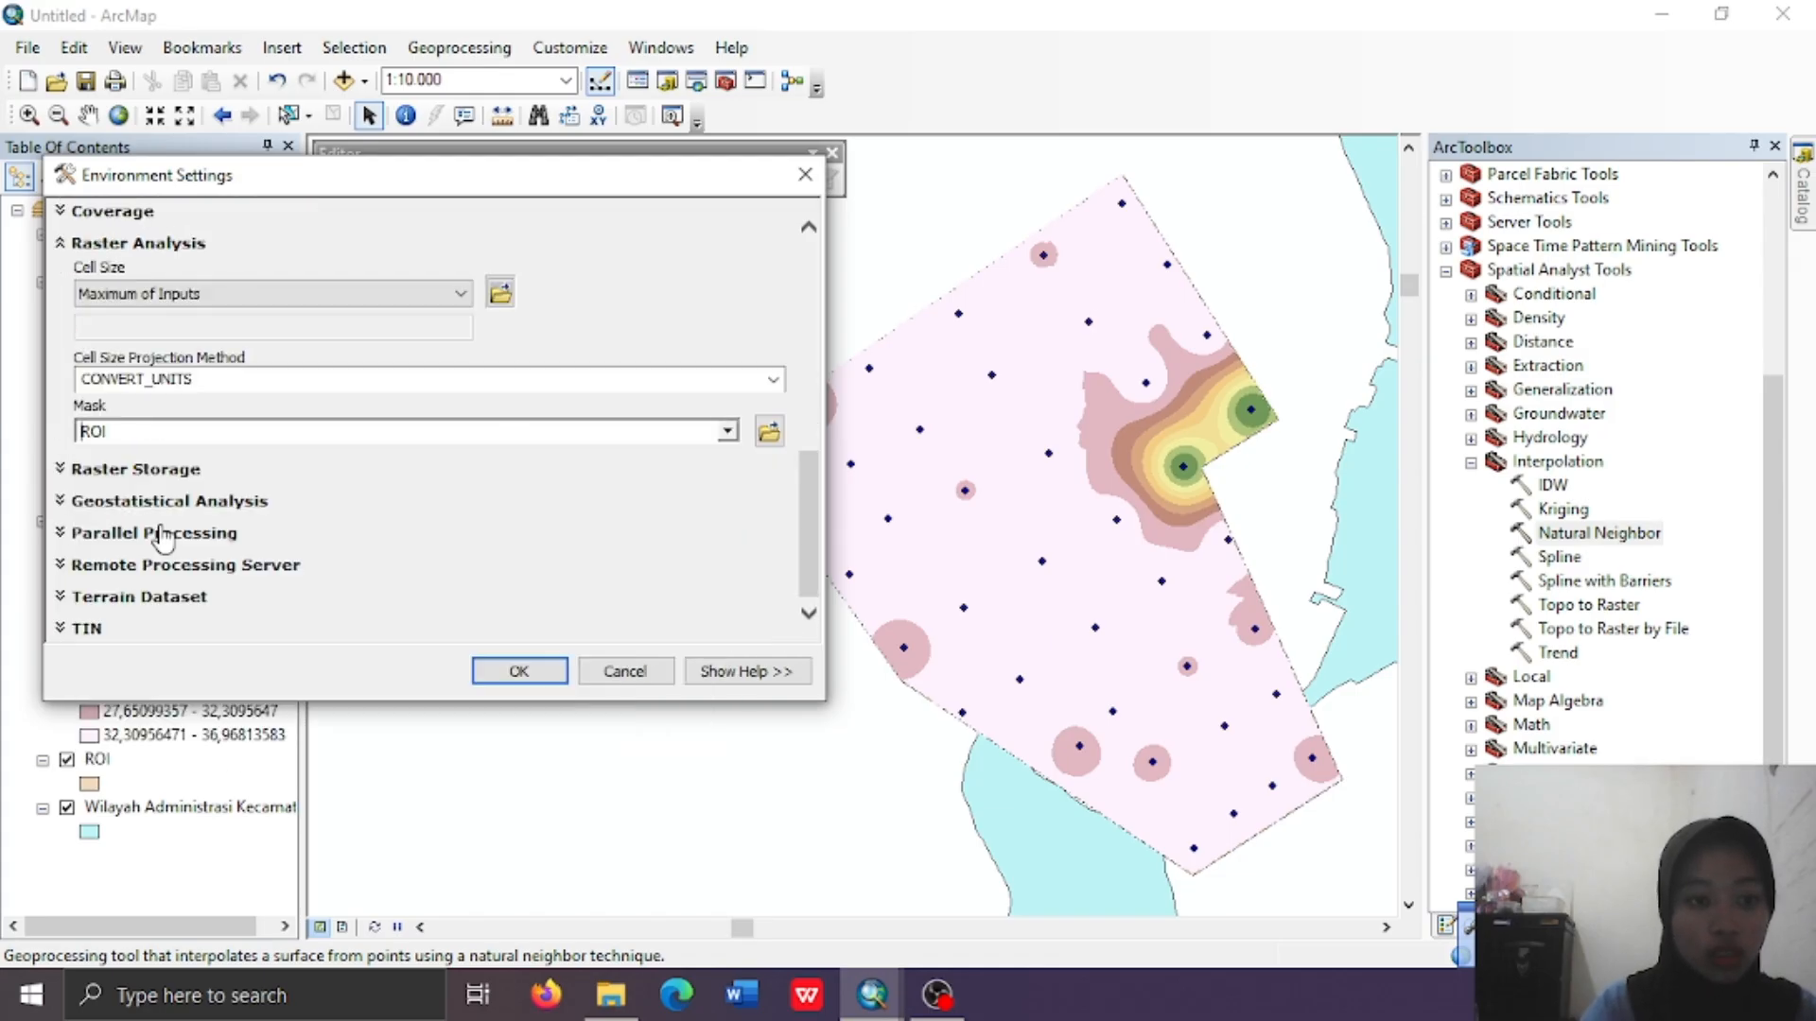
click(515, 670)
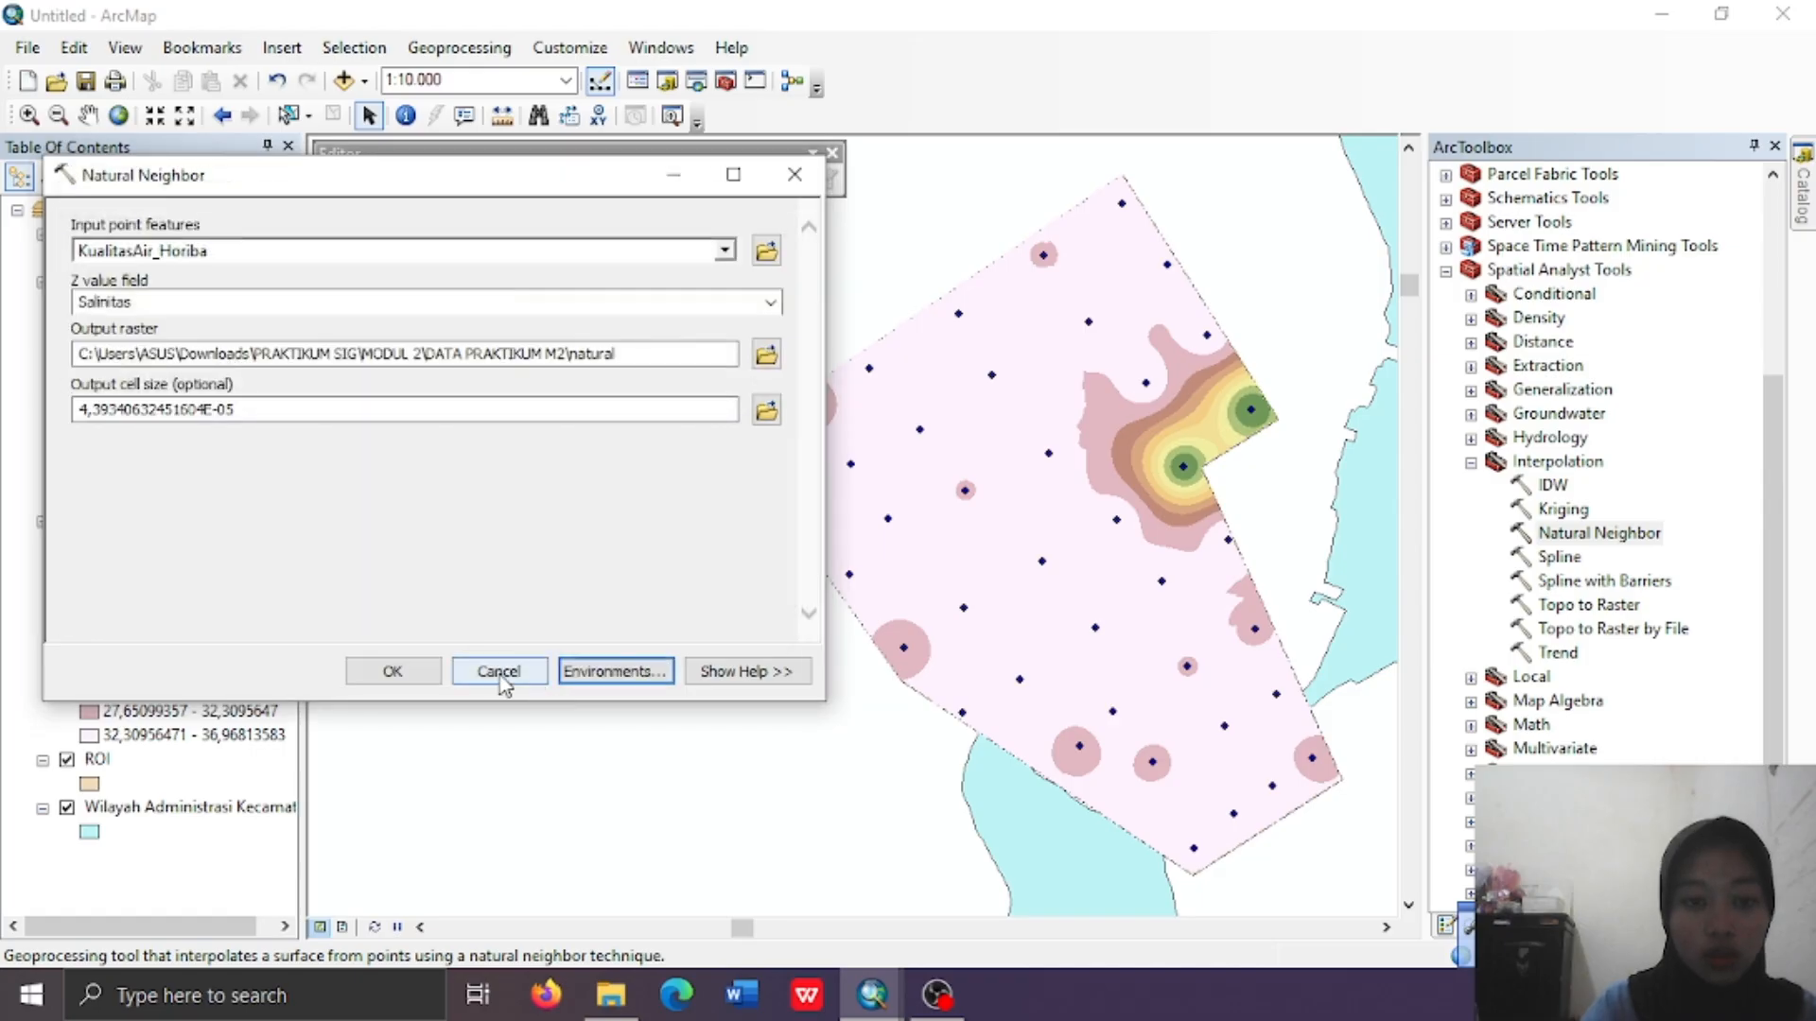
click(393, 671)
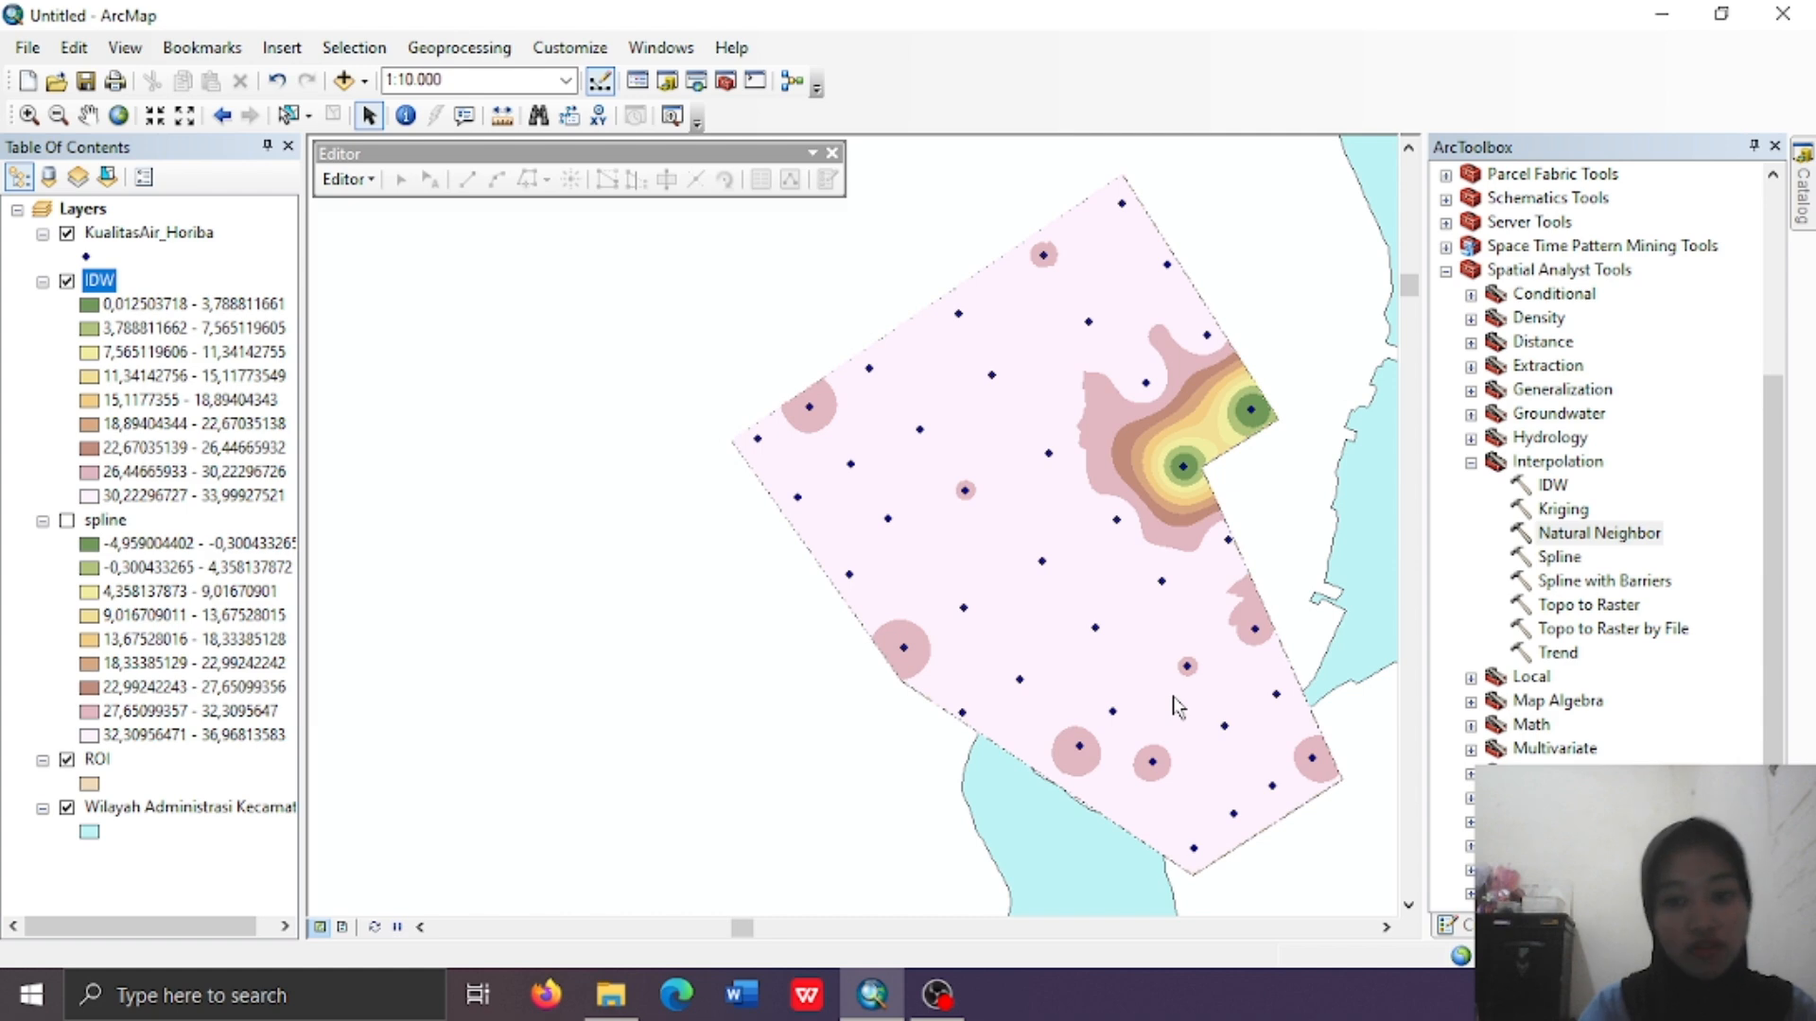
Compare the spline and IDW rasters by showing spline in place of IDW, and switch the display back to IDW
click(66, 282)
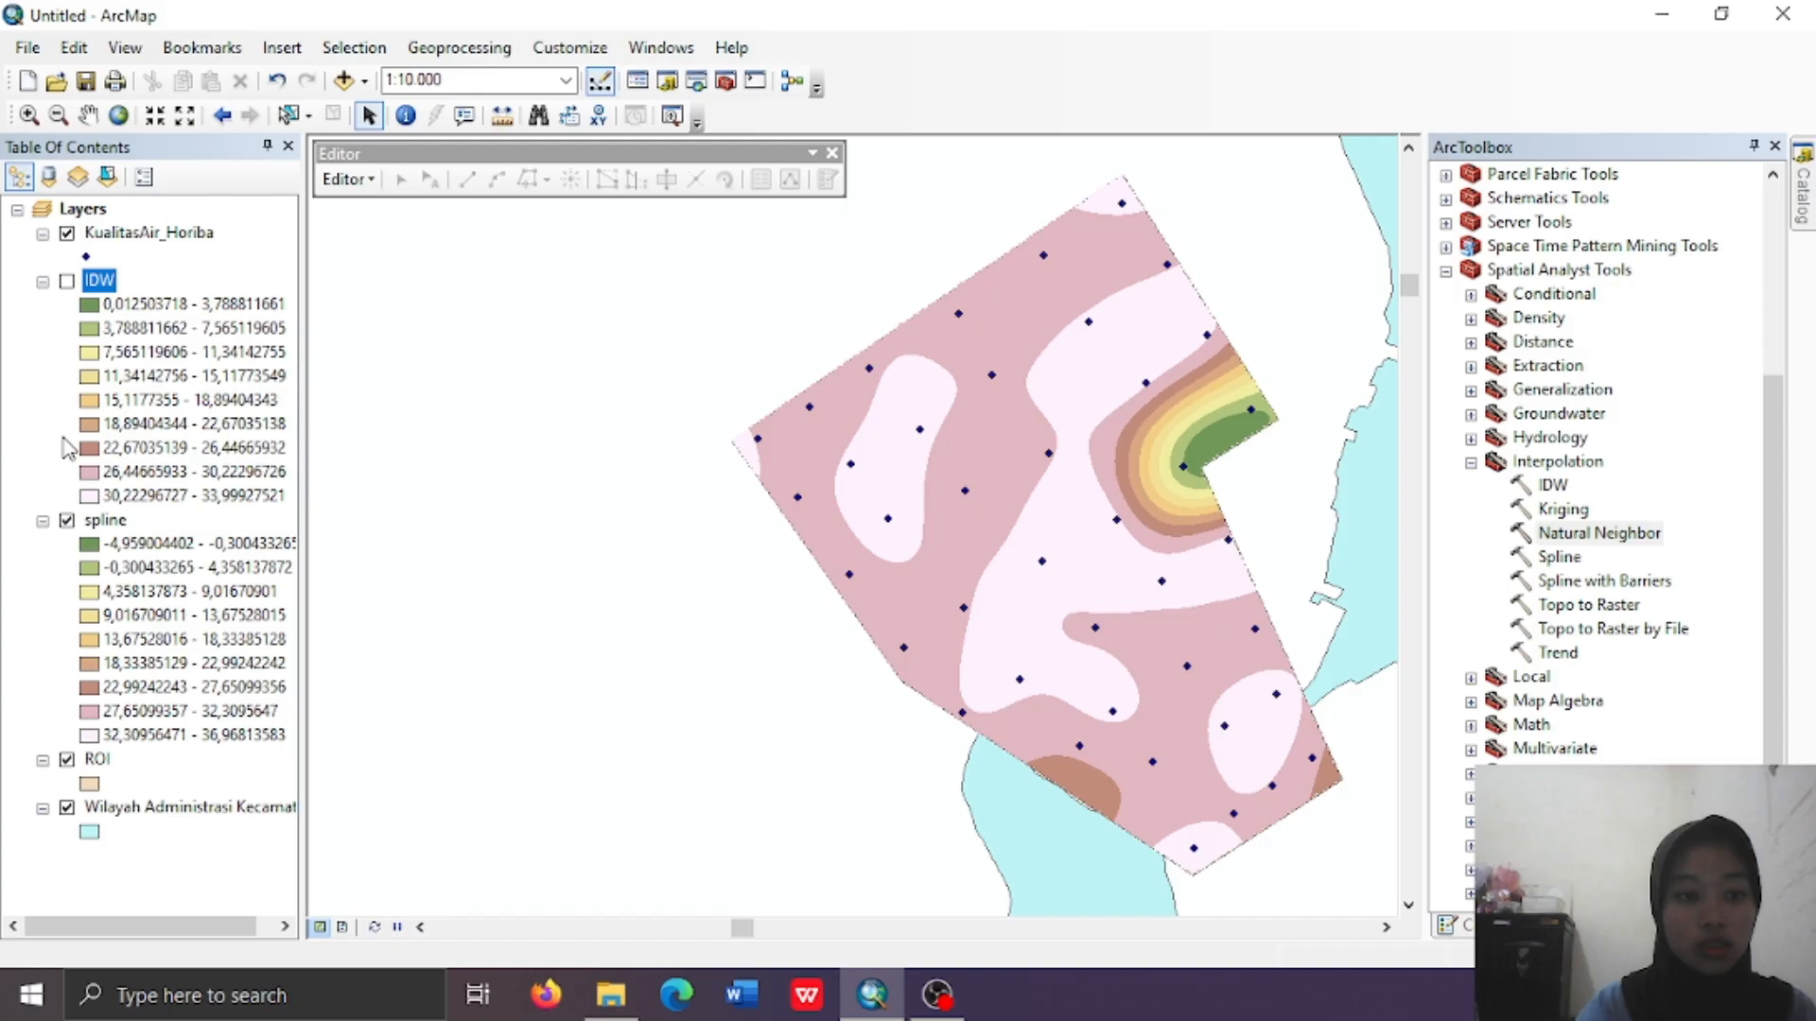
click(66, 521)
click(67, 281)
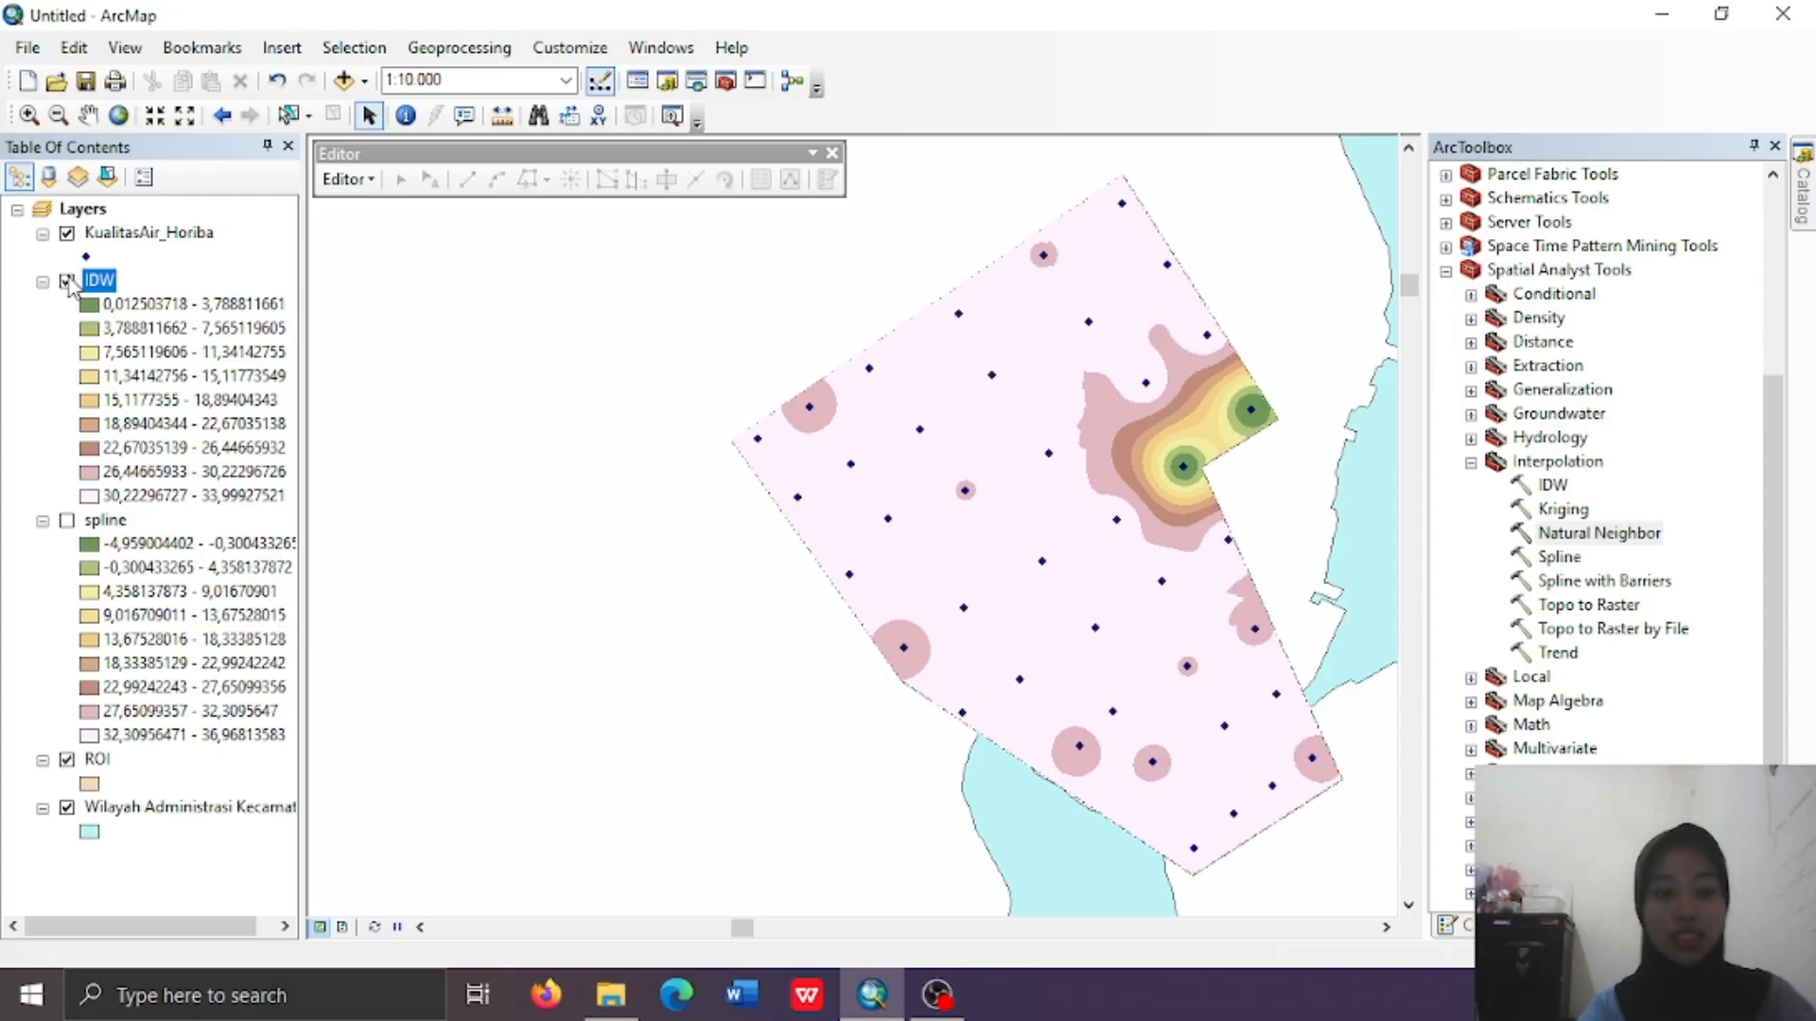
mouse_move(937, 1007)
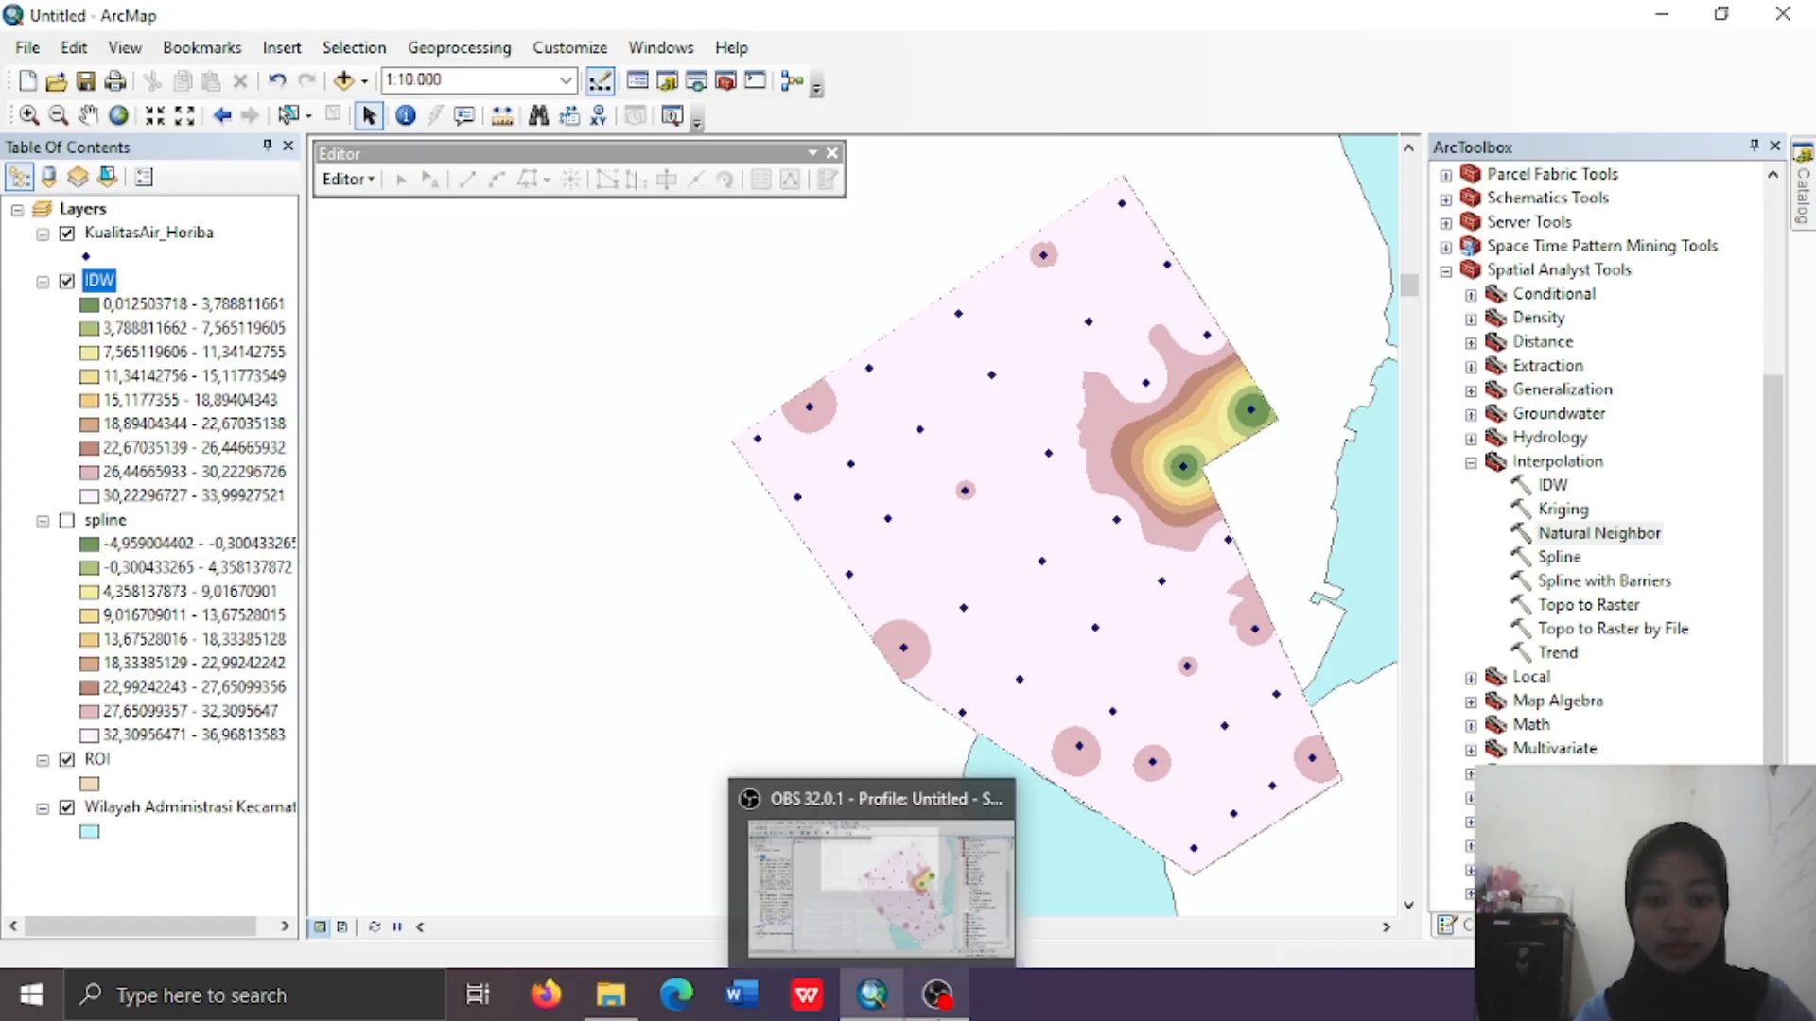
click(937, 1008)
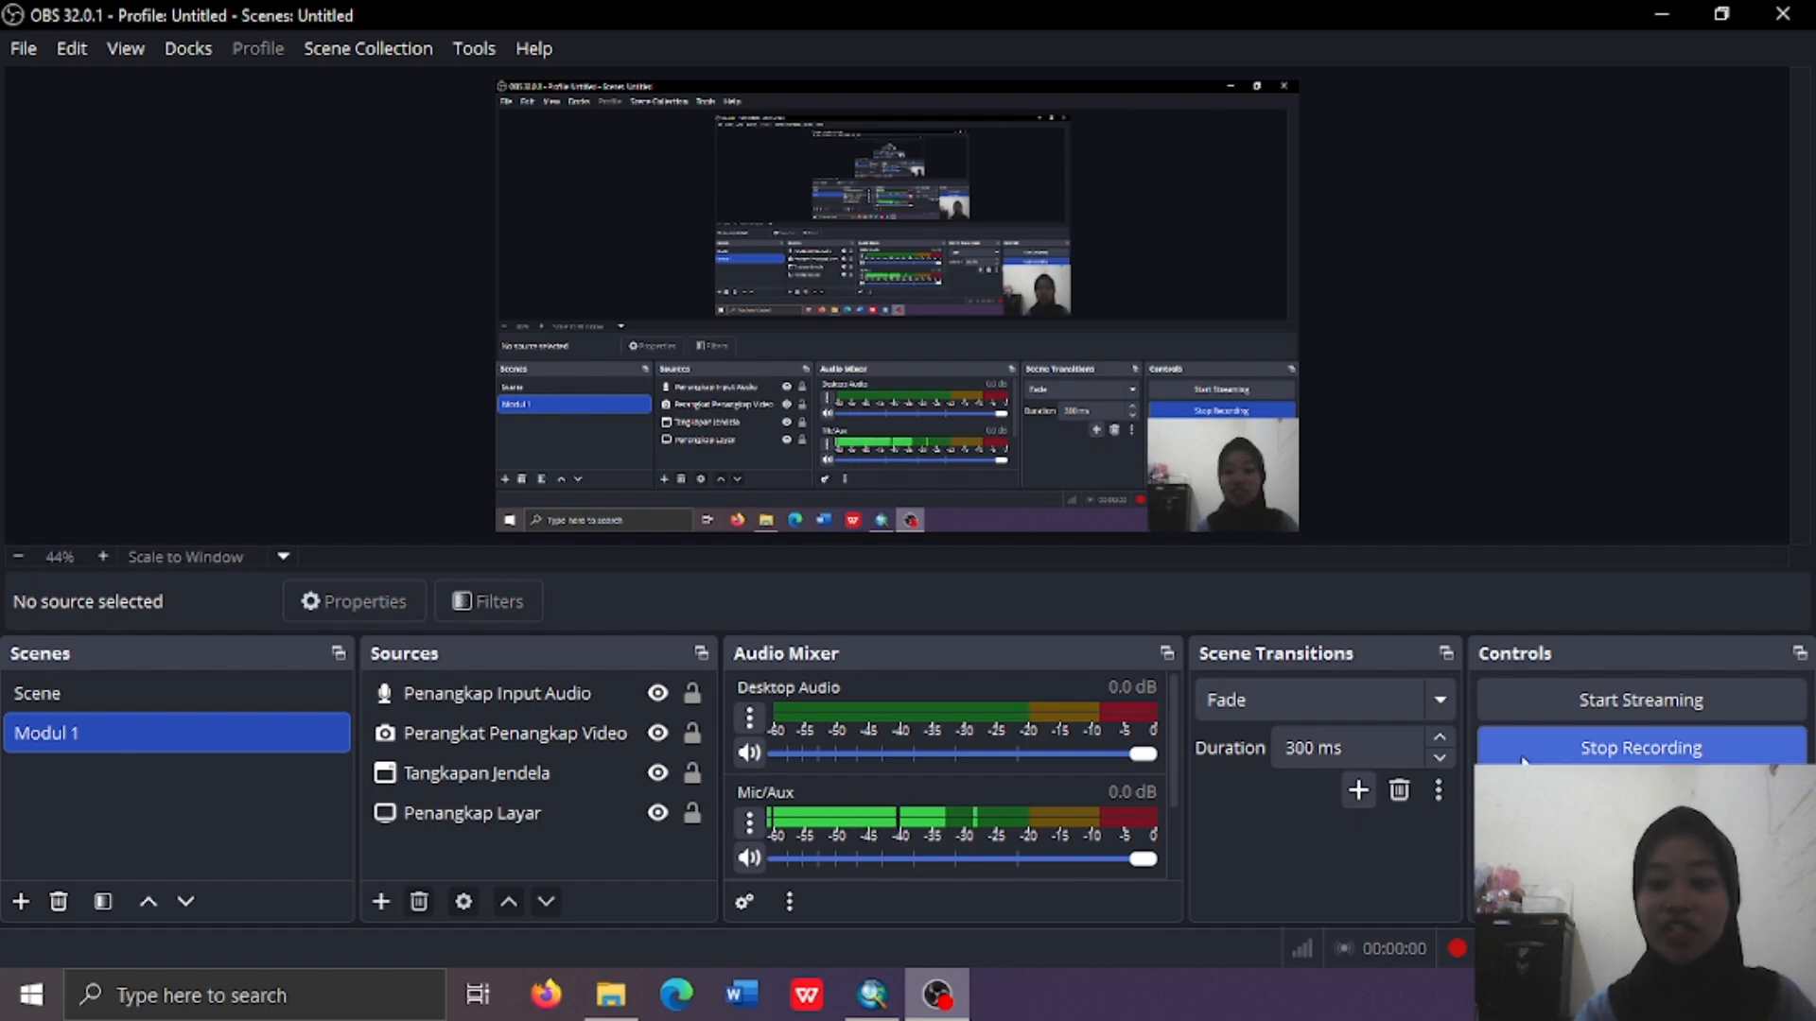
click(1561, 750)
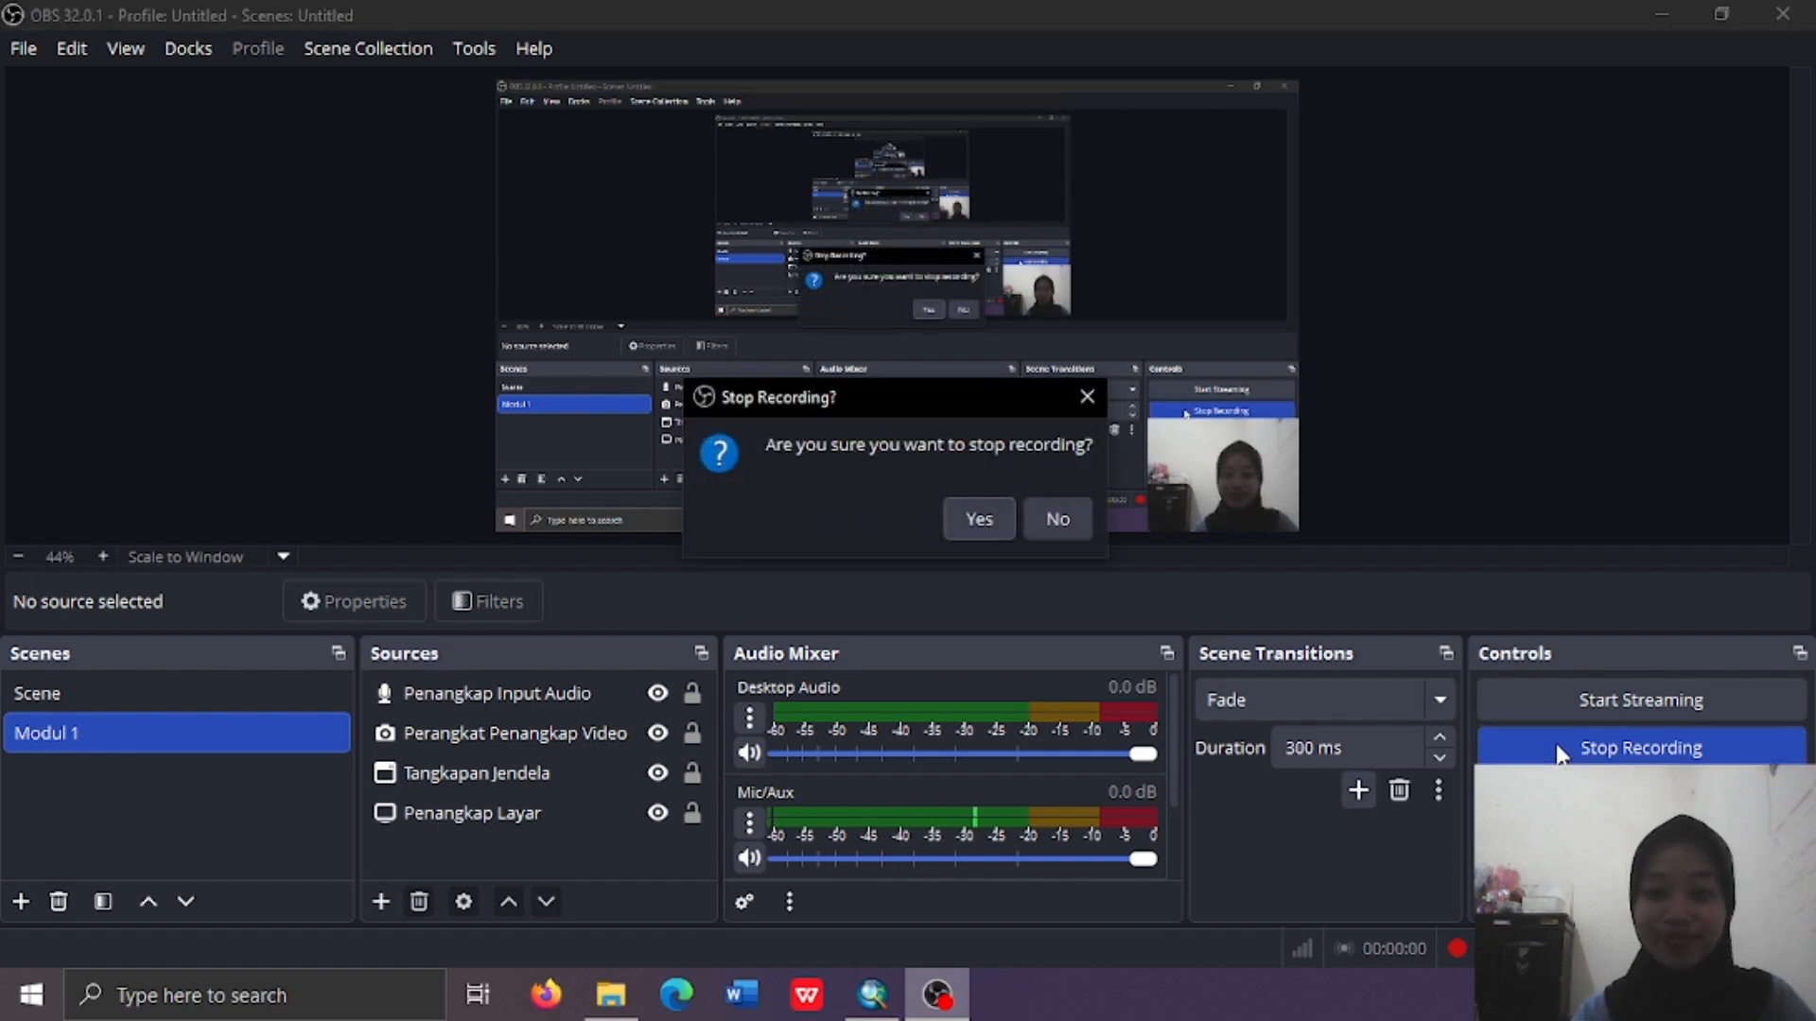